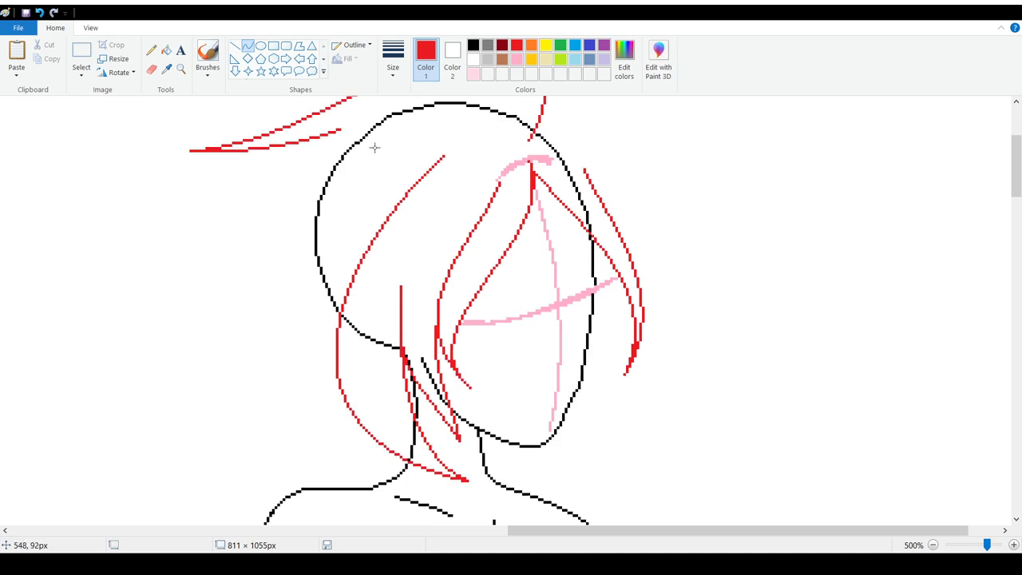
Step: Draw a curved red hair strand down the back of the right figure's head and join it to the upper strand with the pencil
mouse_move(358, 111)
left_mouse_down()
mouse_move(239, 234)
mouse_move(262, 355)
mouse_move(307, 224)
left_mouse_up()
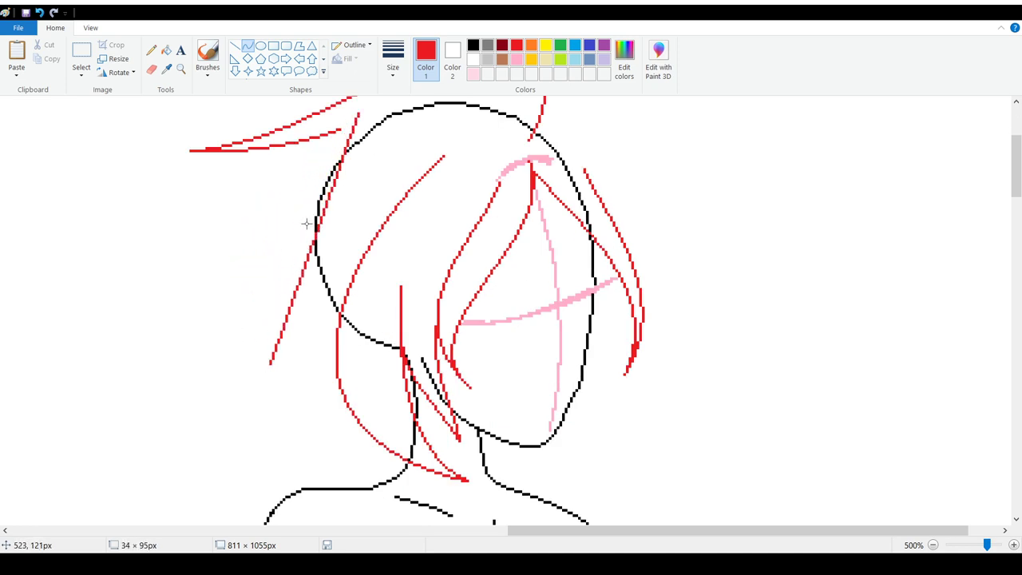
left_click_drag(339, 146, 214, 220)
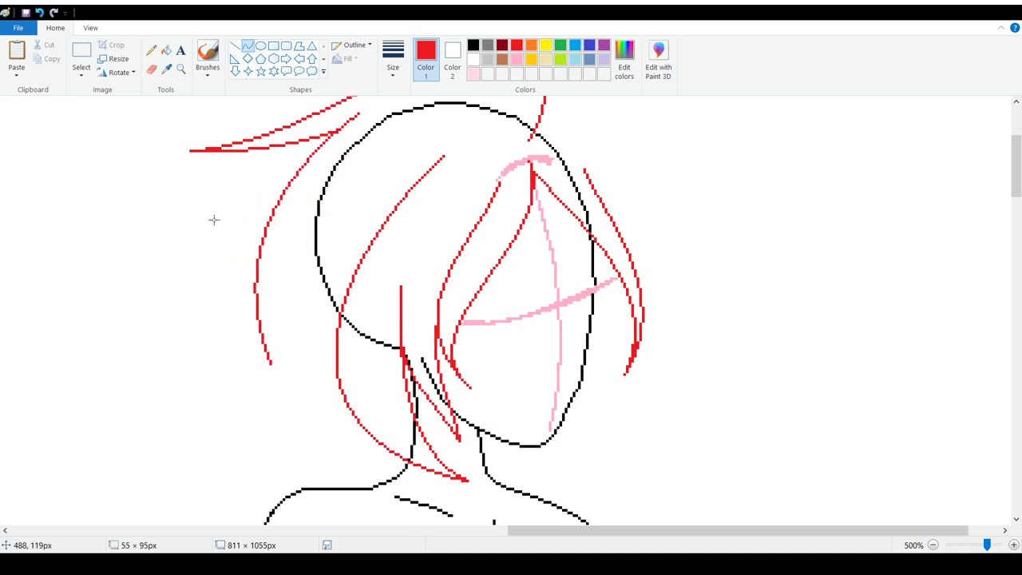
left_click(461, 219)
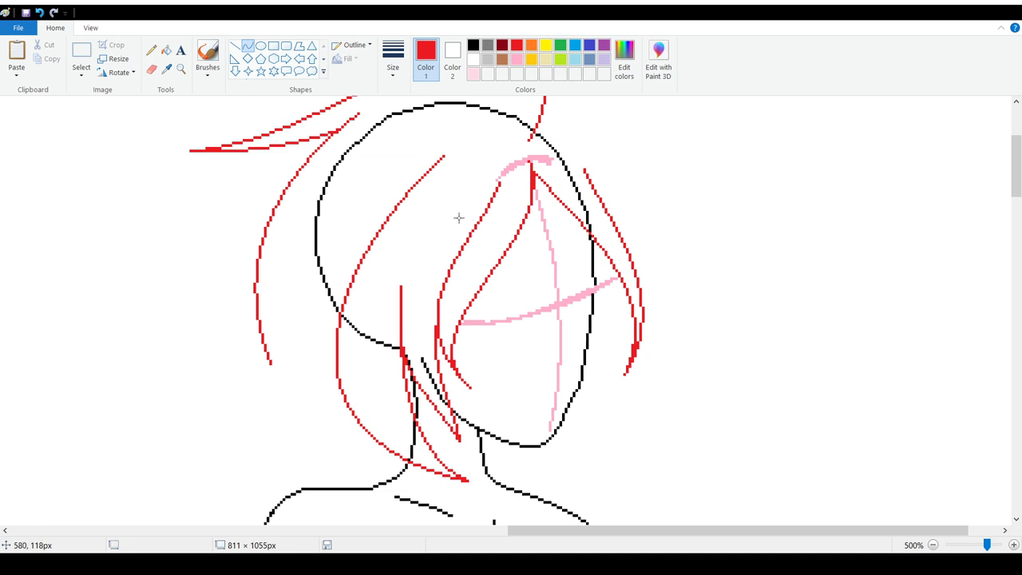
left_click(151, 50)
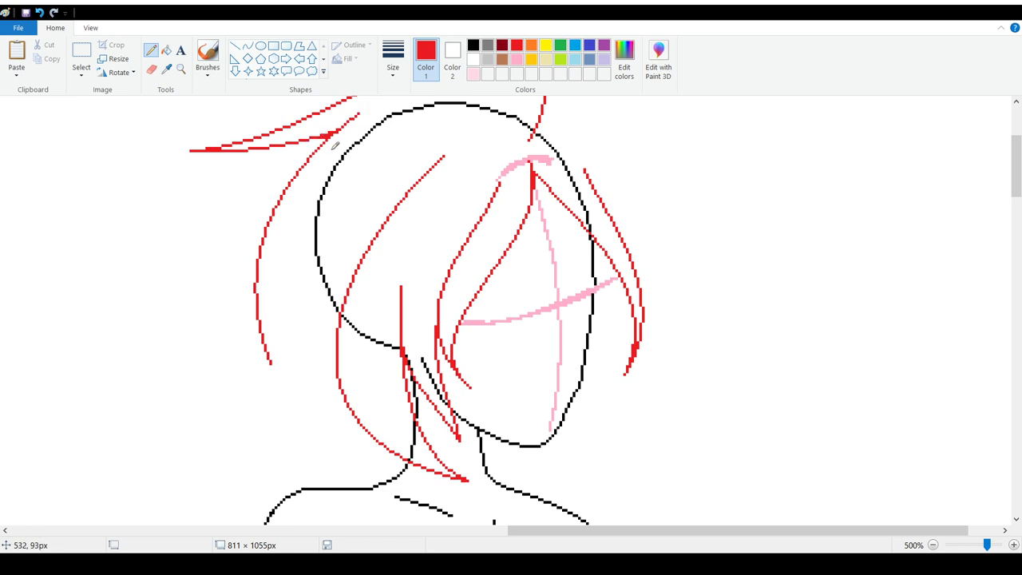
Step: Examine the red hair sketch around the right figure's head and shoulders at several zoom levels
scroll(310, 229, "up", 2)
scroll(309, 229, "down", 4)
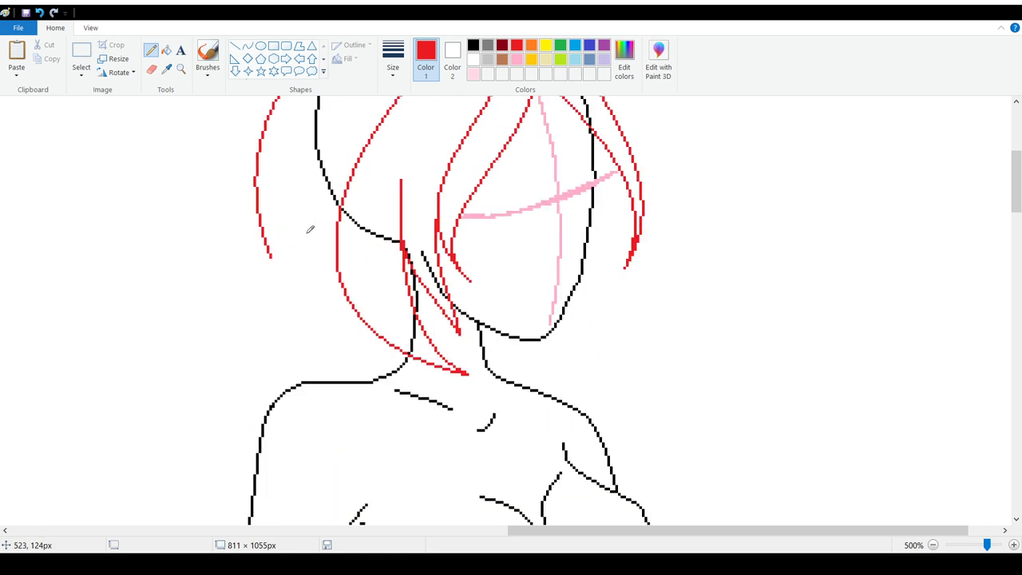
scroll(345, 299, "up", 4)
scroll(373, 315, "down", 2)
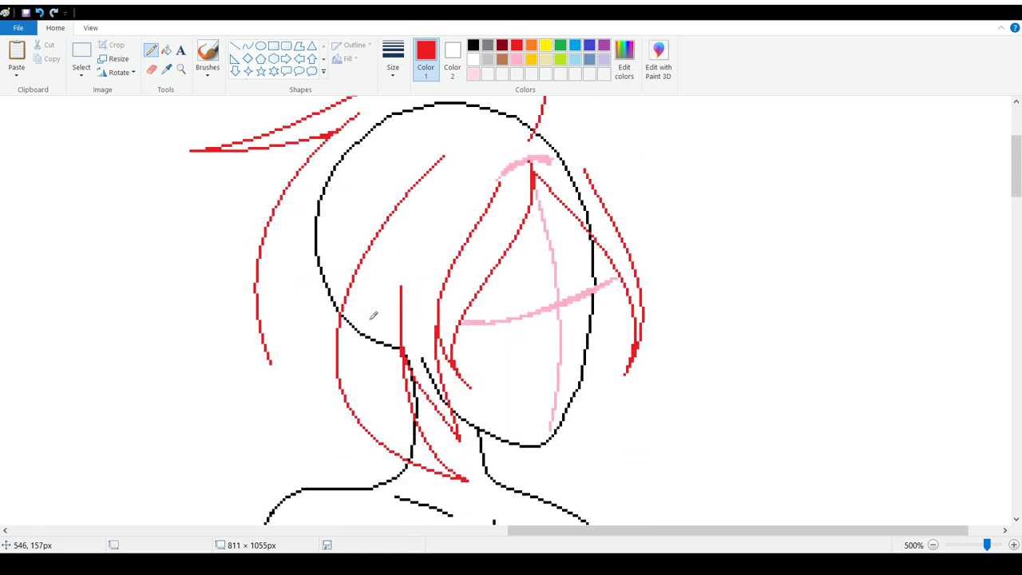
left_click(932, 545)
scroll(540, 360, "up", 2)
scroll(529, 360, "down", 2)
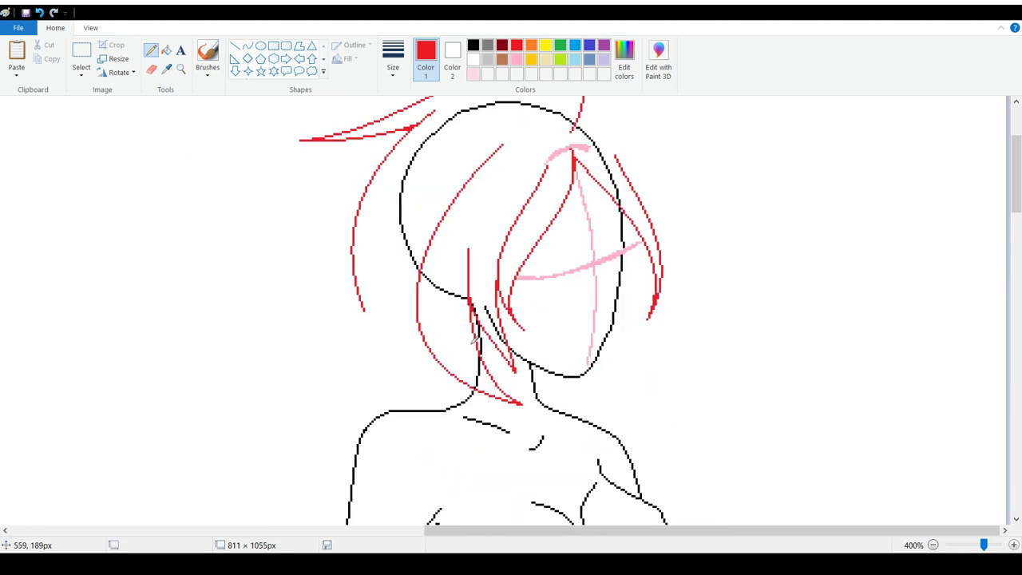
scroll(719, 356, "up", 2)
left_click(932, 545)
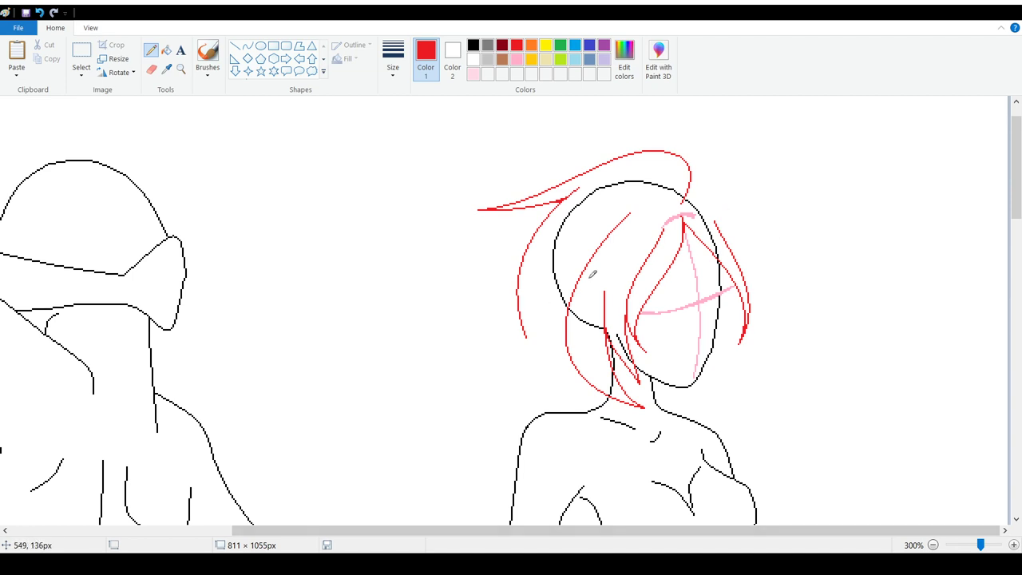
Step: Undo all the red hair strokes on the right figure, back to the black base with its pink guidelines
left_click(40, 12)
left_click(40, 13)
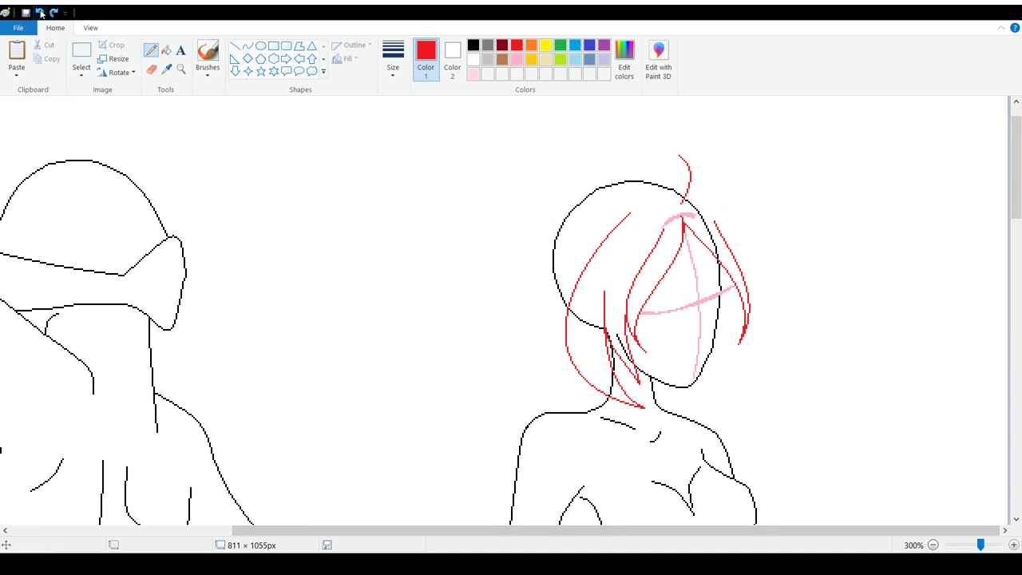
left_click(40, 12)
left_click(40, 13)
left_click(40, 13)
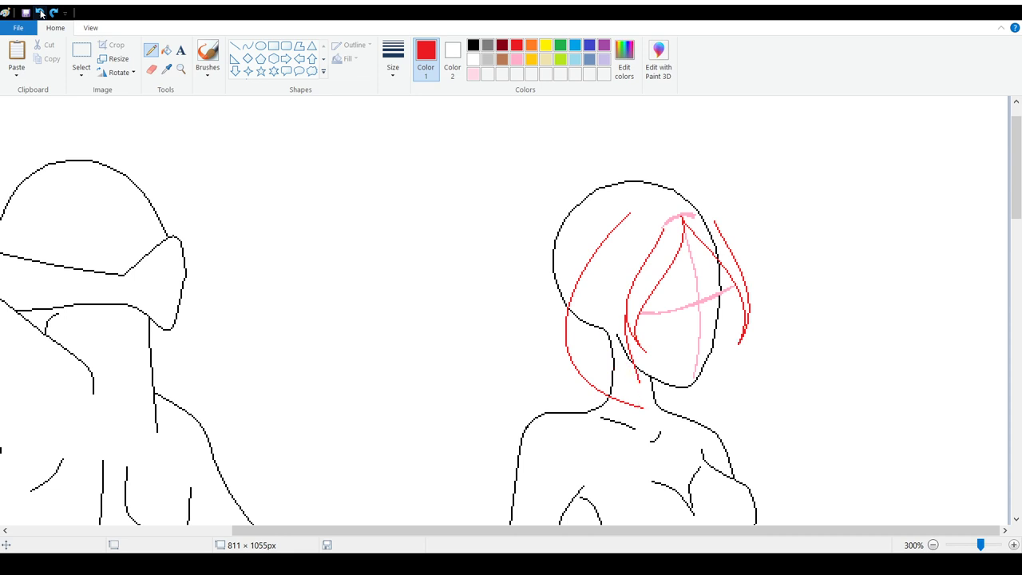
left_click(40, 13)
left_click(40, 13)
left_click(40, 13)
left_click(40, 13)
left_click(40, 13)
left_click(40, 13)
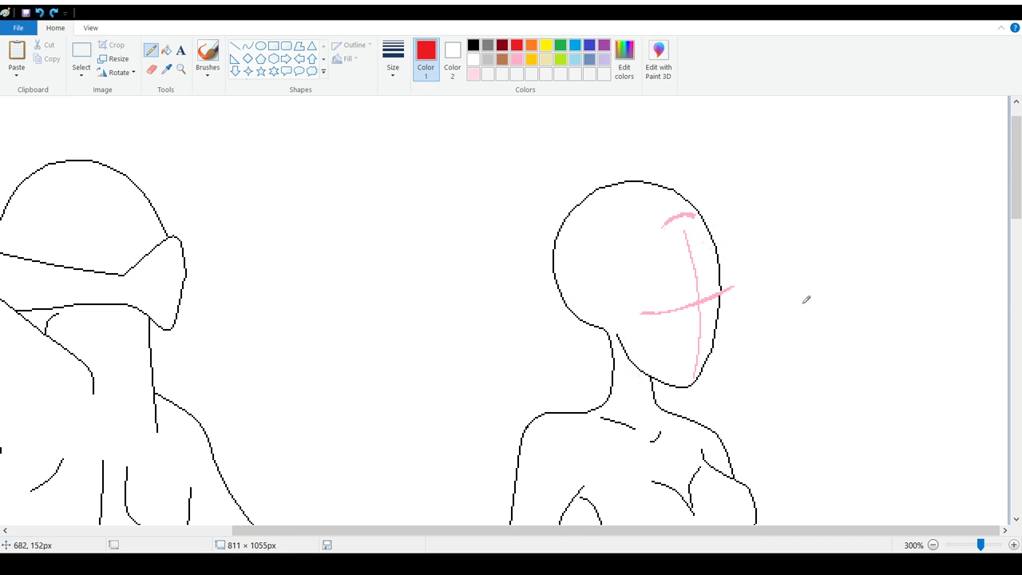
Step: Review both base figures on the canvas, from close-up on the head to the overall poses
scroll(803, 296, "down", 3)
scroll(803, 297, "up", 3)
left_click(932, 545)
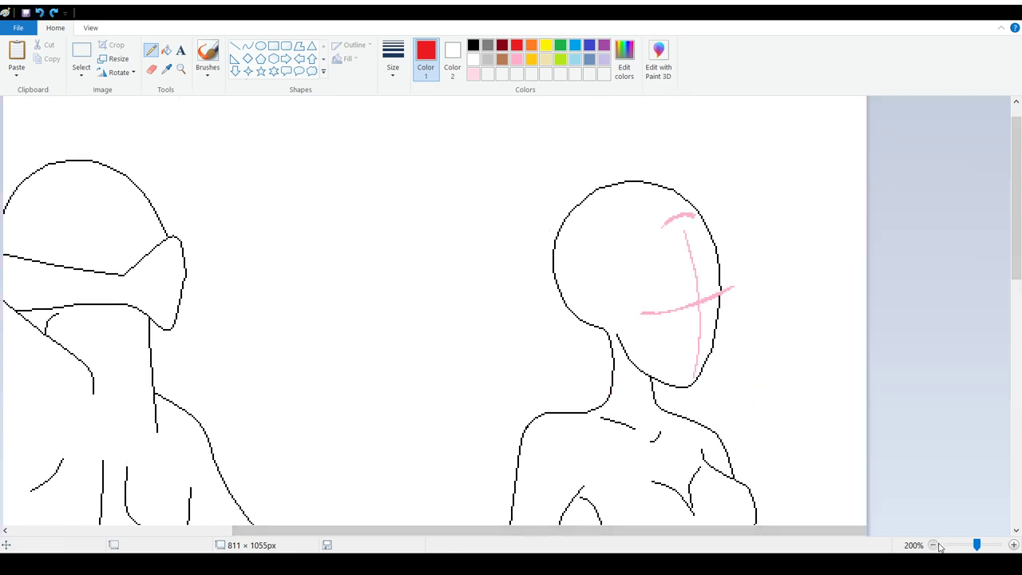
scroll(842, 443, "down", 8)
scroll(518, 242, "up", 8)
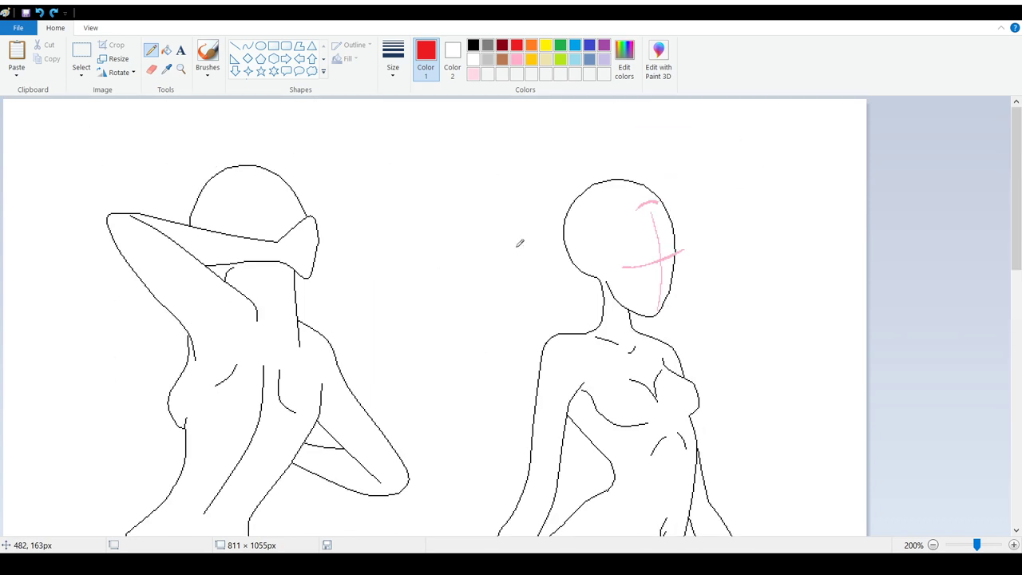
left_click(932, 545)
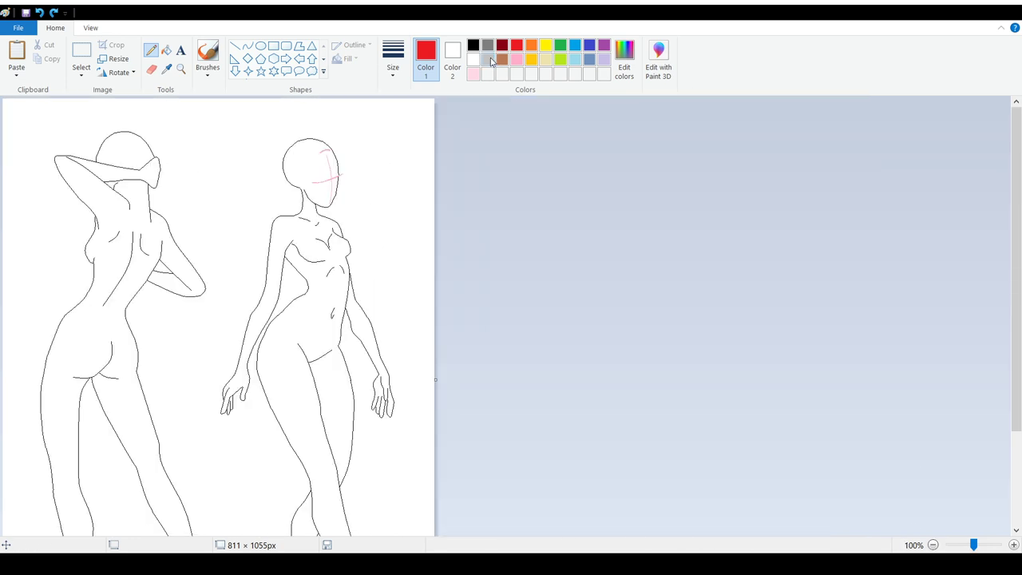
left_click(1012, 544)
scroll(846, 364, "down", 5)
scroll(847, 365, "up", 5)
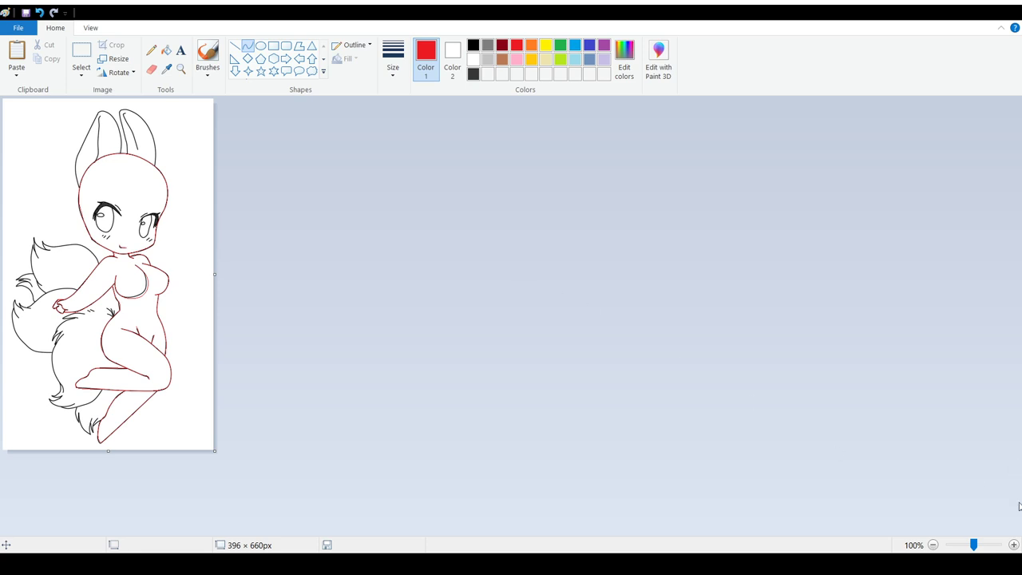
Step: Examine the red tracing over the fox-eared character's head, face and upper body at 300% and 400% zoom
left_click(1012, 544)
left_click(1013, 545)
scroll(481, 261, "down", 3)
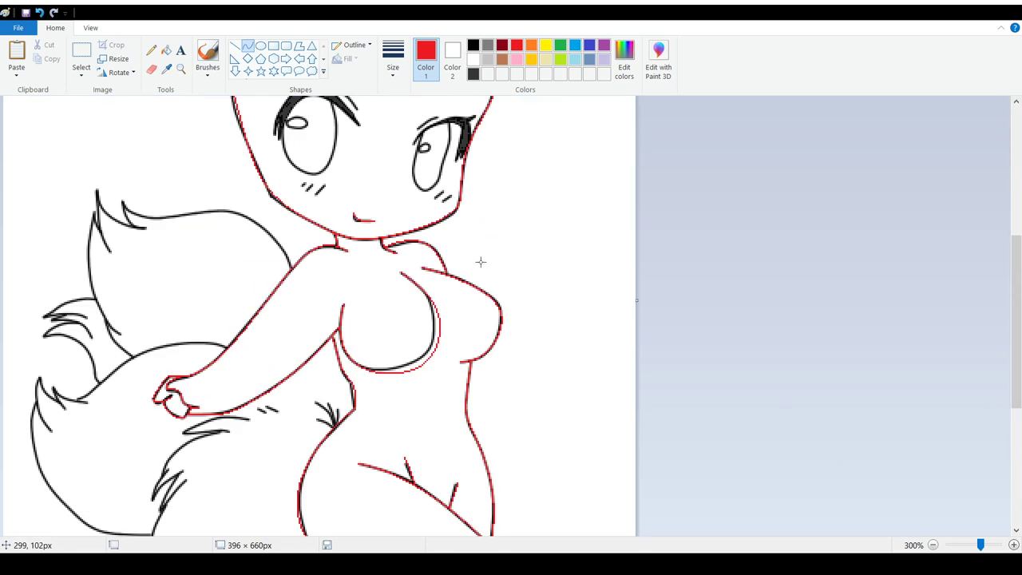
scroll(481, 261, "up", 3)
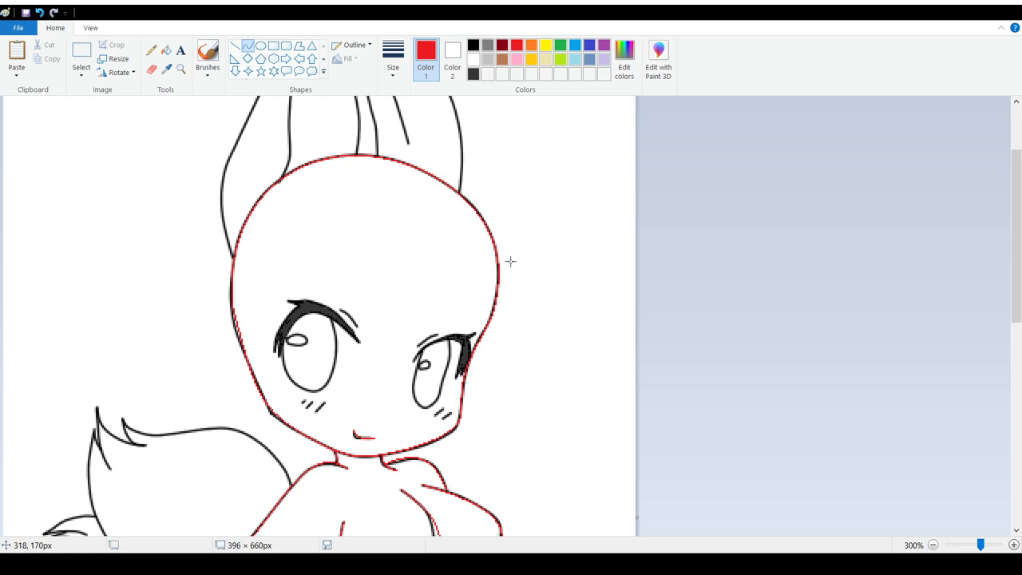
scroll(509, 264, "up", 2)
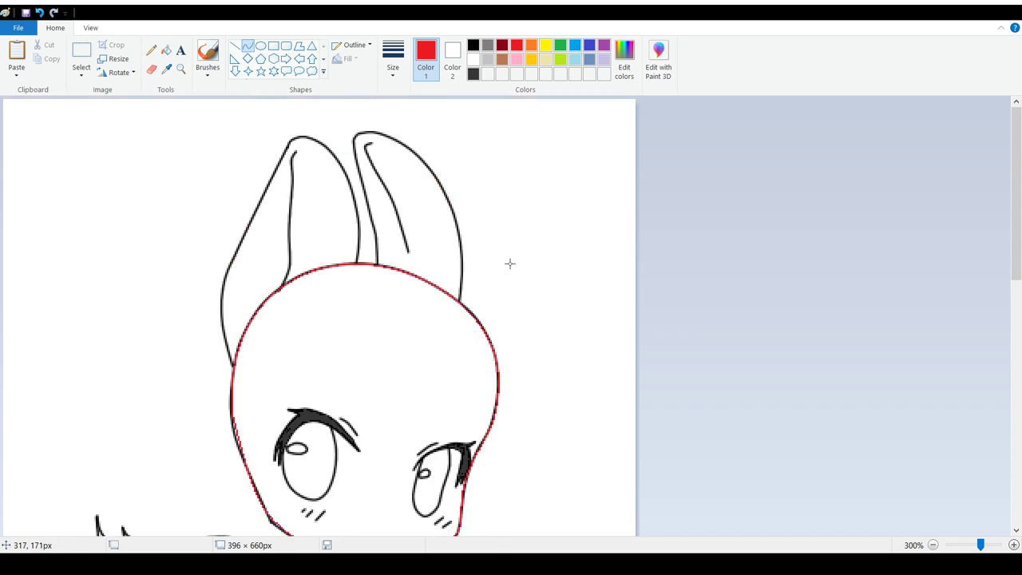
scroll(509, 263, "down", 2)
left_click(1013, 544)
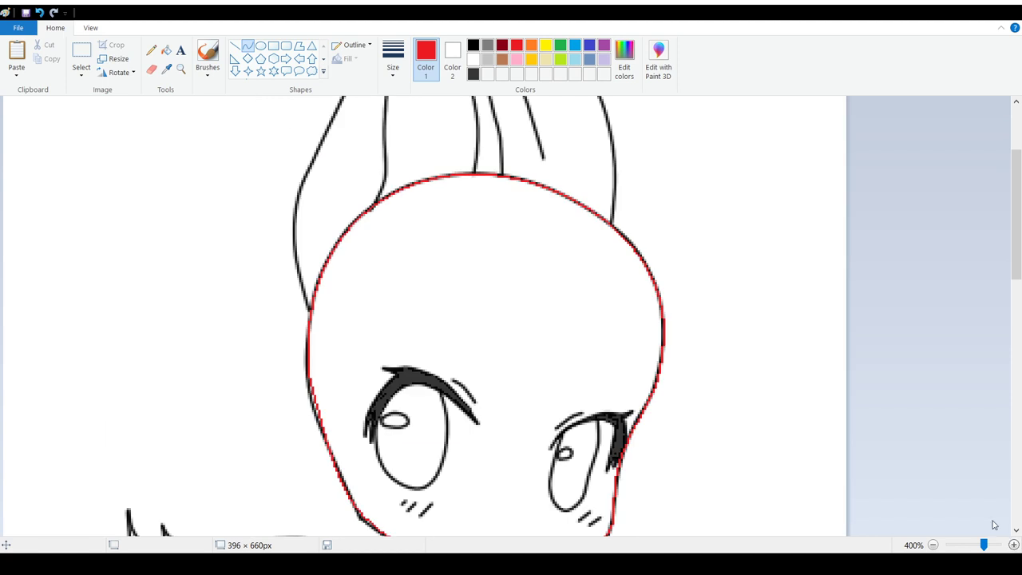
scroll(511, 351, "down", 2)
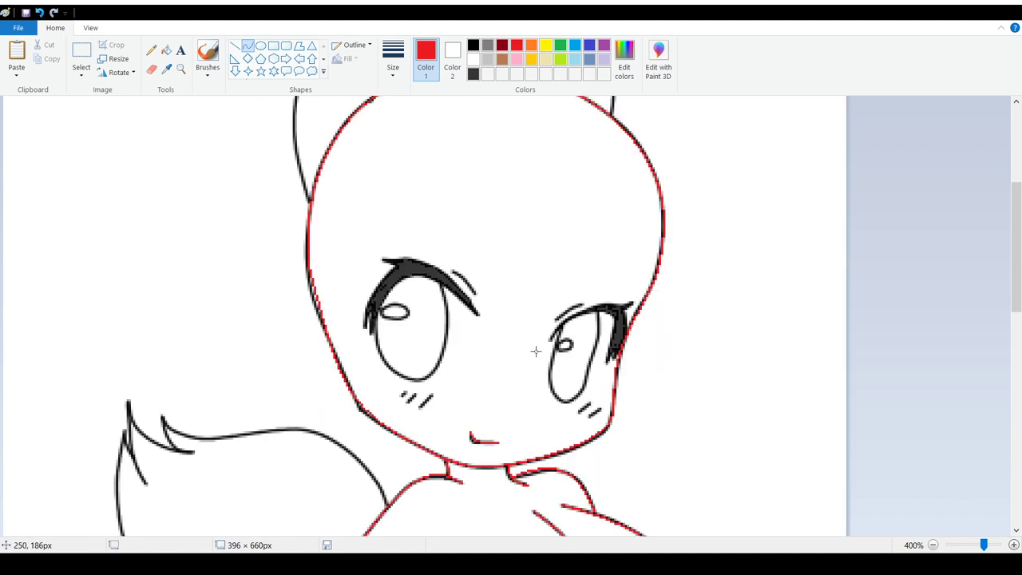
scroll(535, 351, "down", 3)
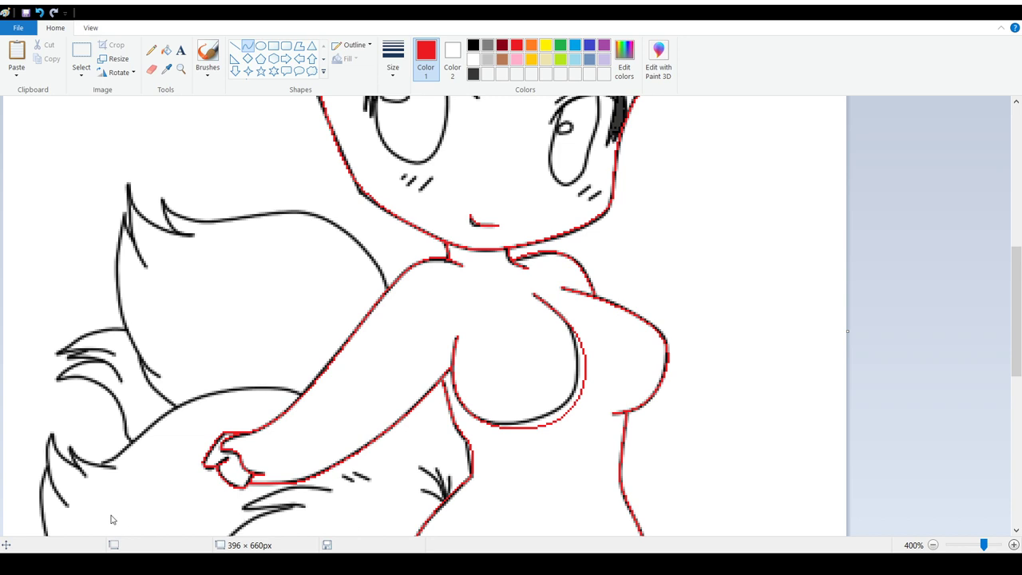
left_click(932, 545)
scroll(669, 430, "up", 4)
scroll(669, 430, "down", 1)
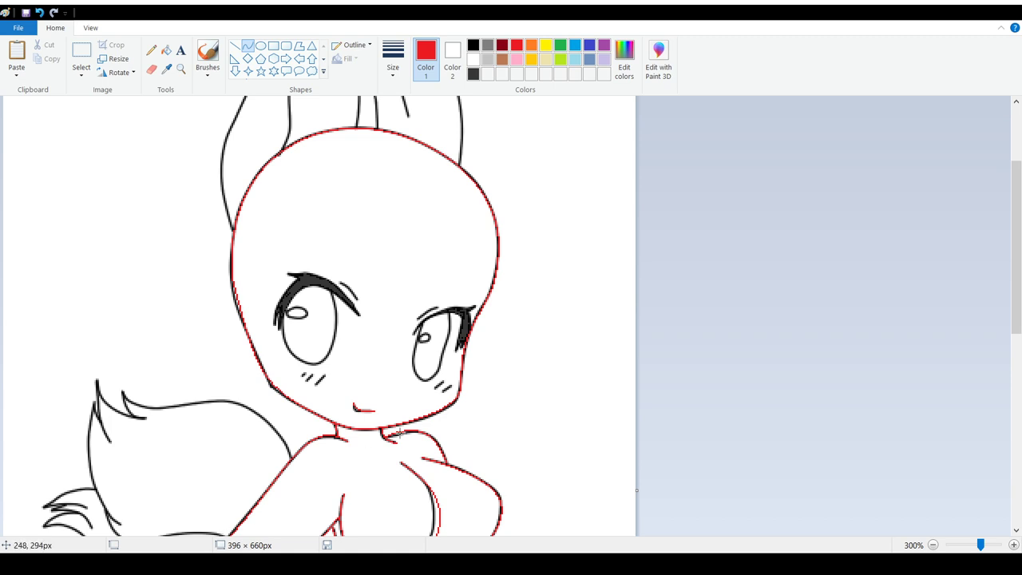
Step: Inspect the character's linework from the legs and tails up to the ears, with the Pencil tool selected
scroll(405, 431, "down", 5)
scroll(406, 431, "down", 2)
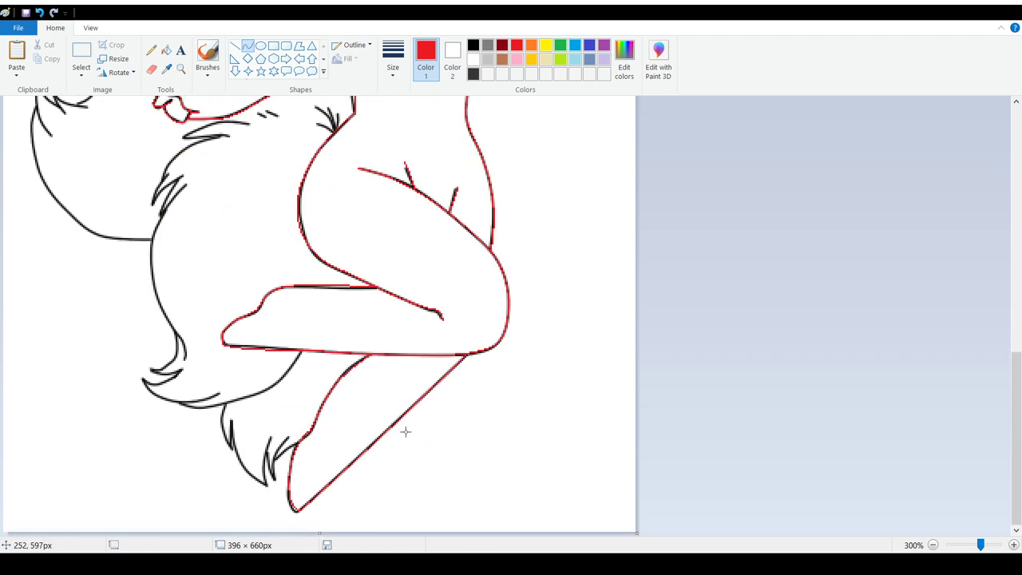
scroll(403, 433, "up", 6)
scroll(401, 435, "up", 3)
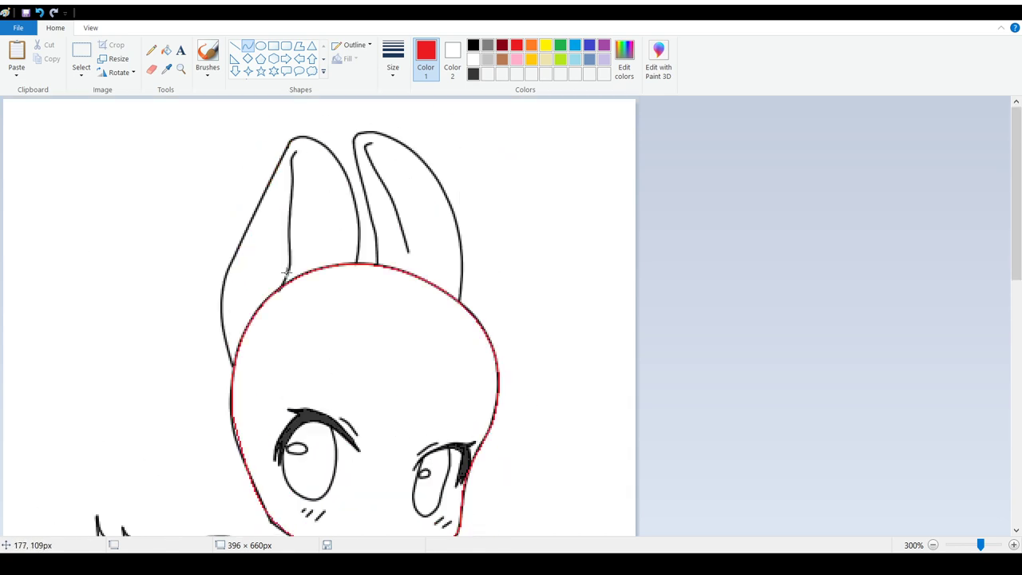
left_click(1013, 545)
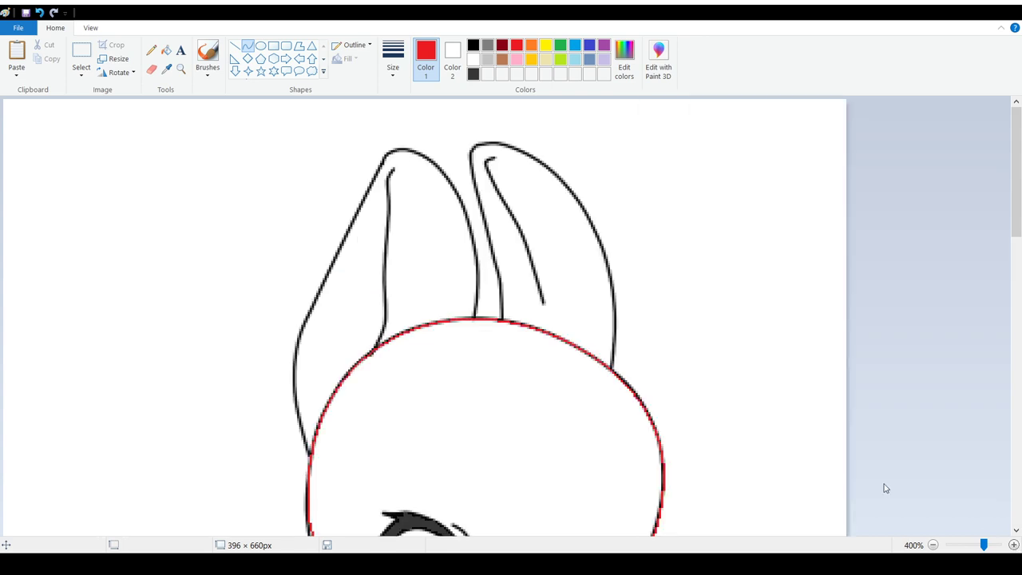
left_click(149, 51)
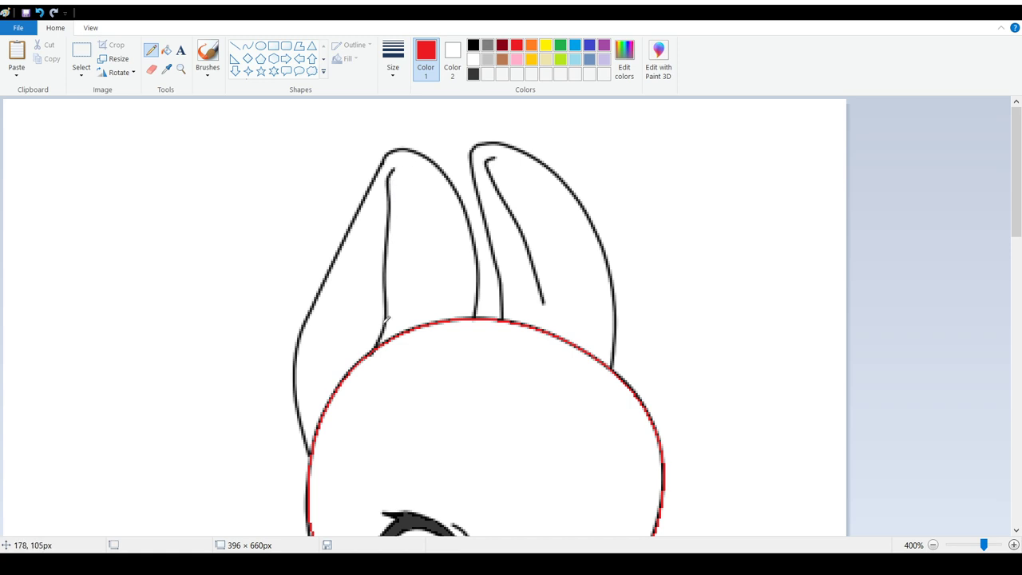
scroll(468, 304, "down", 8)
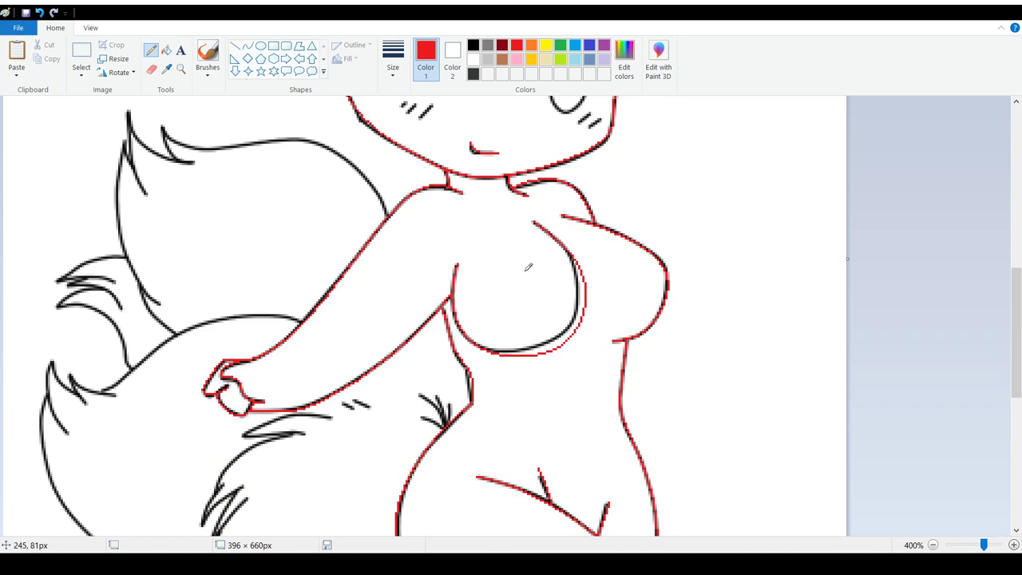
scroll(527, 267, "up", 4)
scroll(528, 268, "up", 6)
scroll(527, 267, "down", 4)
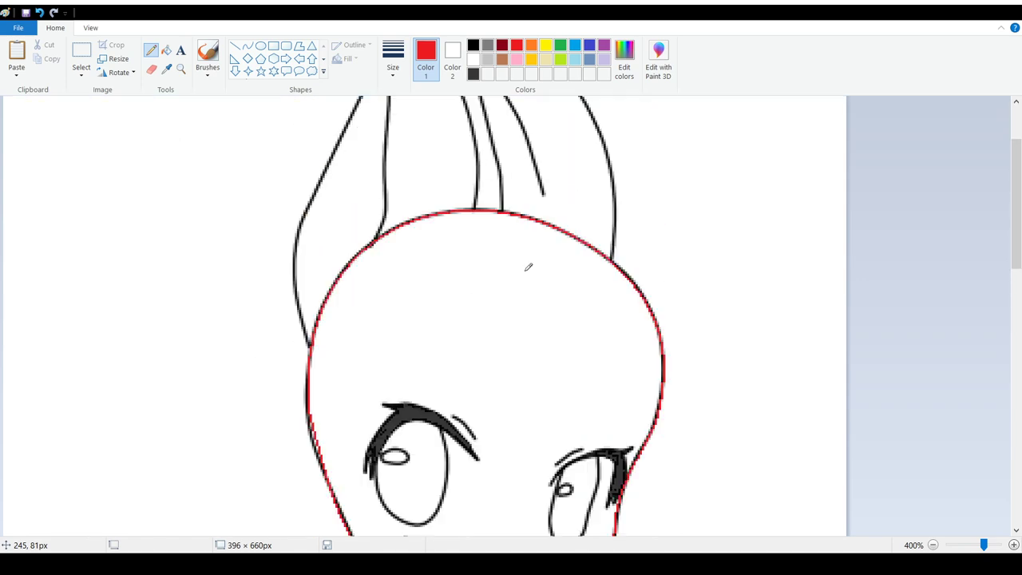
Step: Compare the character's red body outline with the black linework at 200% and 400% zoom
left_click(932, 544)
left_click(933, 544)
scroll(274, 295, "down", 3)
scroll(273, 295, "up", 3)
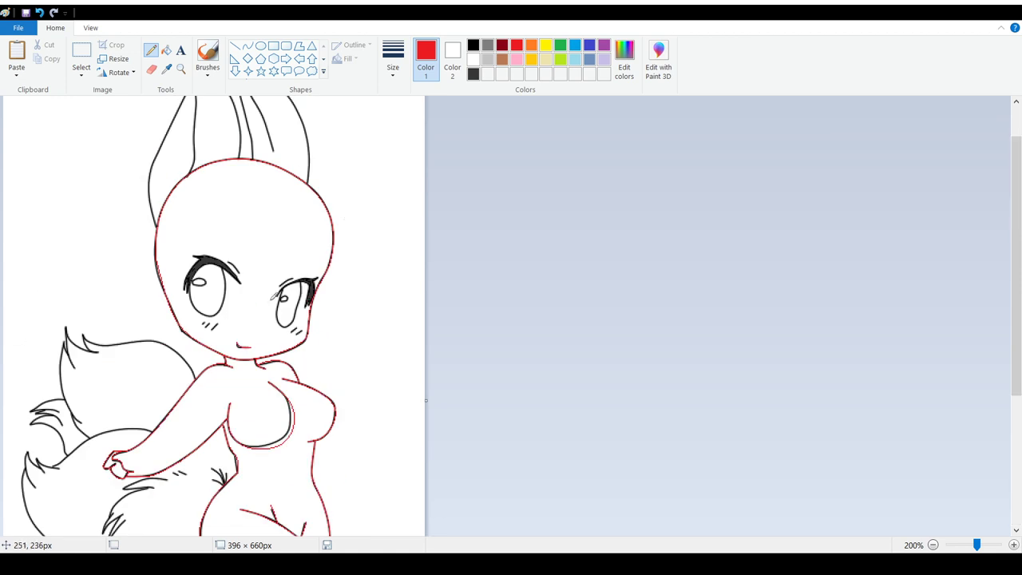
left_click(1014, 544)
left_click(1014, 544)
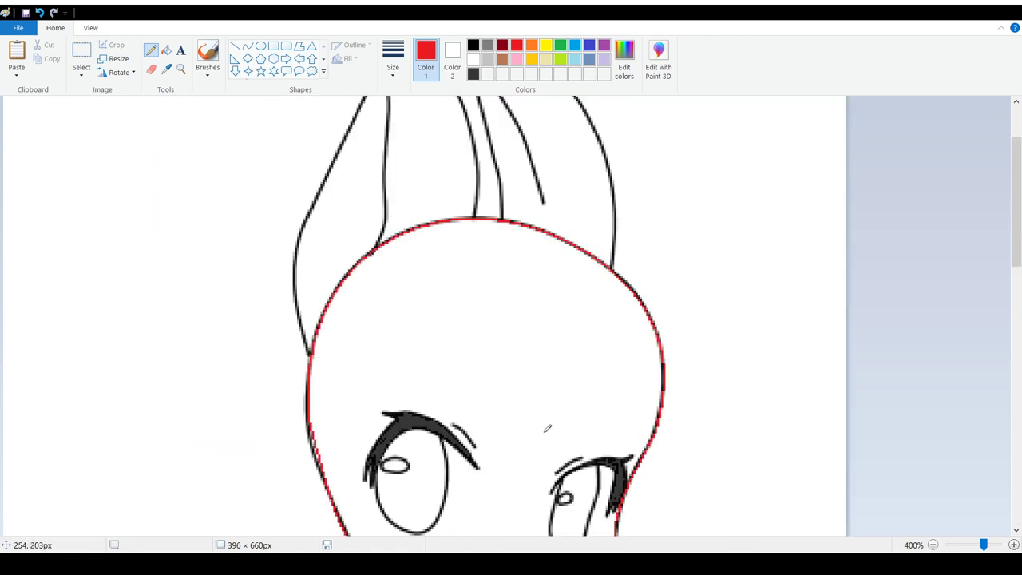
scroll(546, 426, "down", 10)
scroll(584, 321, "up", 12)
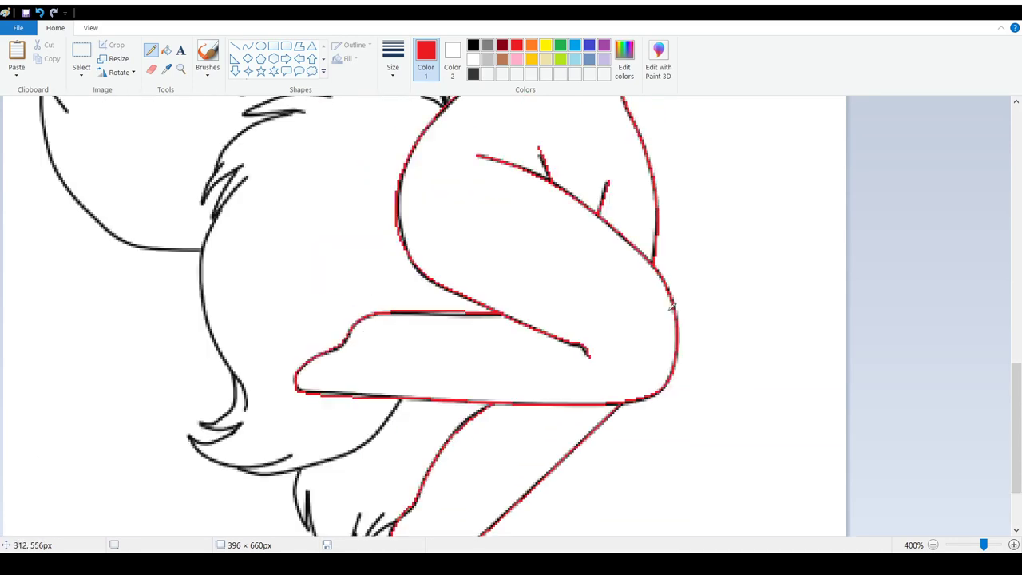
scroll(530, 293, "down", 3)
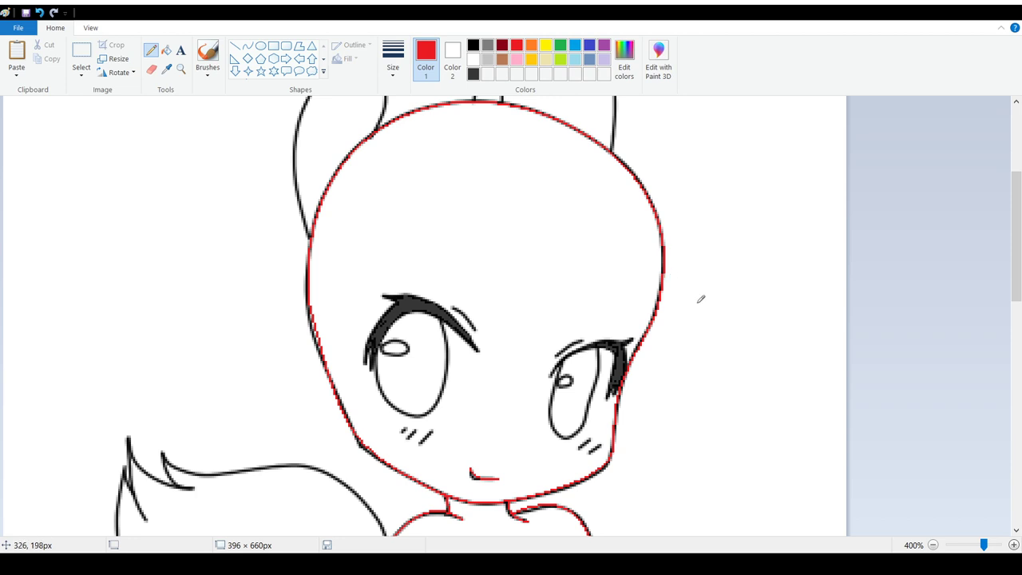
Step: Replace the character's red linework with black using the Eraser and black as Color 2, and restore Color 2 to white with Color 1 active
left_click(934, 544)
left_click(932, 545)
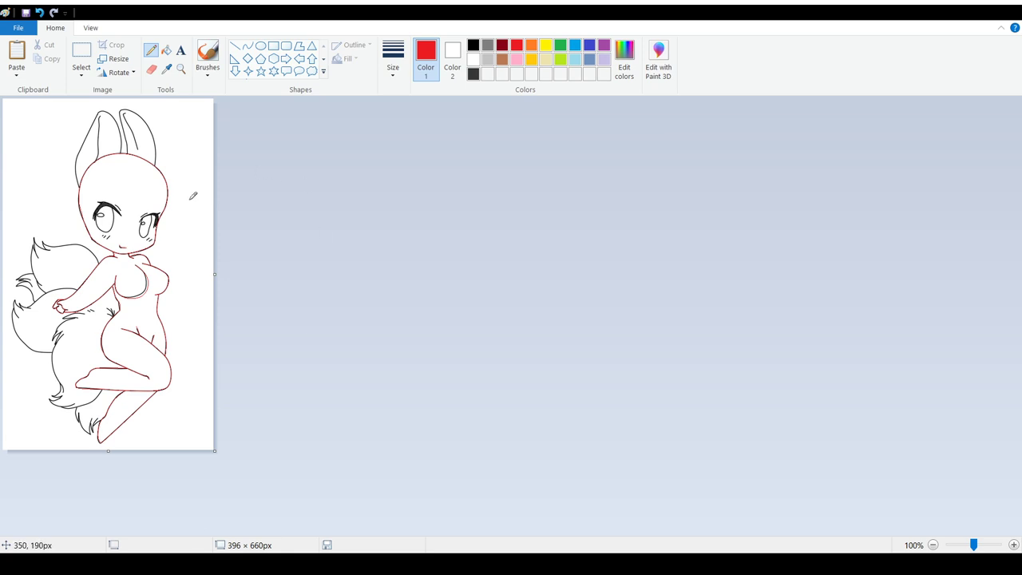
left_click(451, 58)
left_click(473, 46)
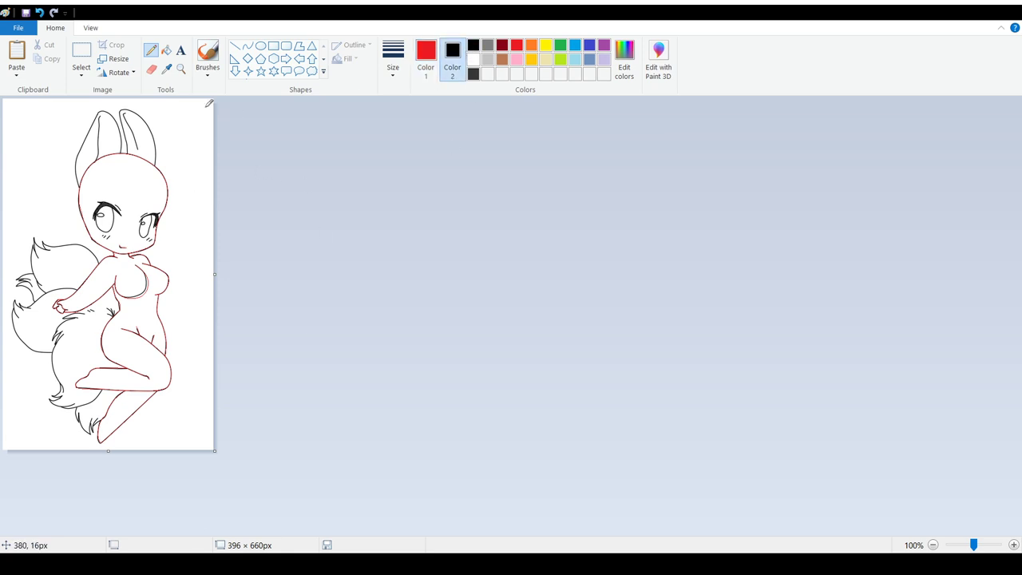
left_click(151, 70)
mouse_move(183, 167)
left_mouse_down()
mouse_move(89, 162)
mouse_move(49, 182)
mouse_move(183, 182)
left_mouse_up()
mouse_move(53, 234)
left_mouse_down()
mouse_move(102, 248)
mouse_move(264, 208)
mouse_move(93, 304)
mouse_move(67, 345)
mouse_move(21, 359)
mouse_move(173, 325)
mouse_move(247, 323)
mouse_move(191, 370)
mouse_move(26, 432)
mouse_move(52, 455)
mouse_move(87, 328)
left_mouse_up()
left_click(473, 60)
left_click(426, 56)
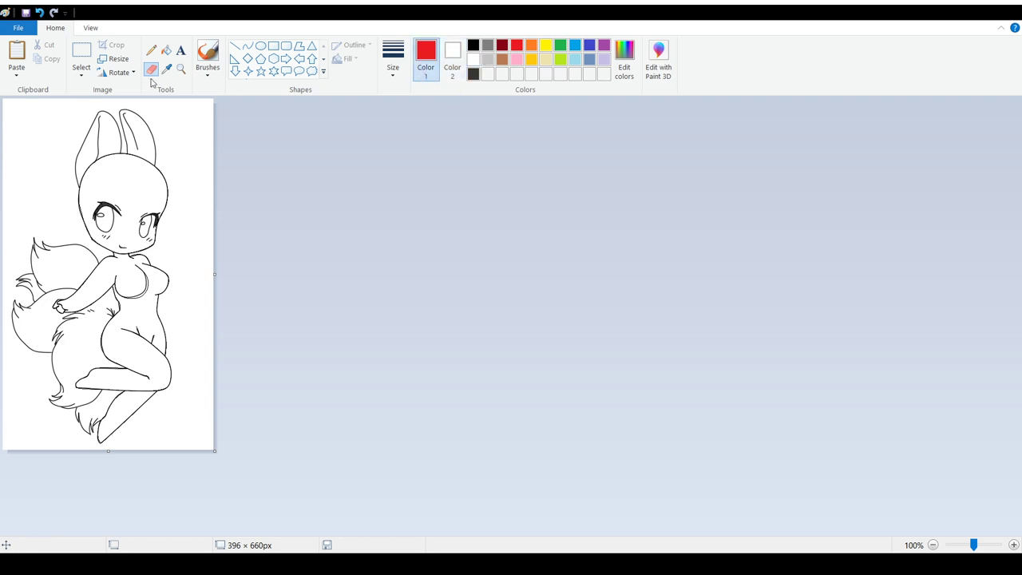
Step: Invert the image's colours and examine the plain body outline from head to feet at 200% zoom
left_click(82, 57)
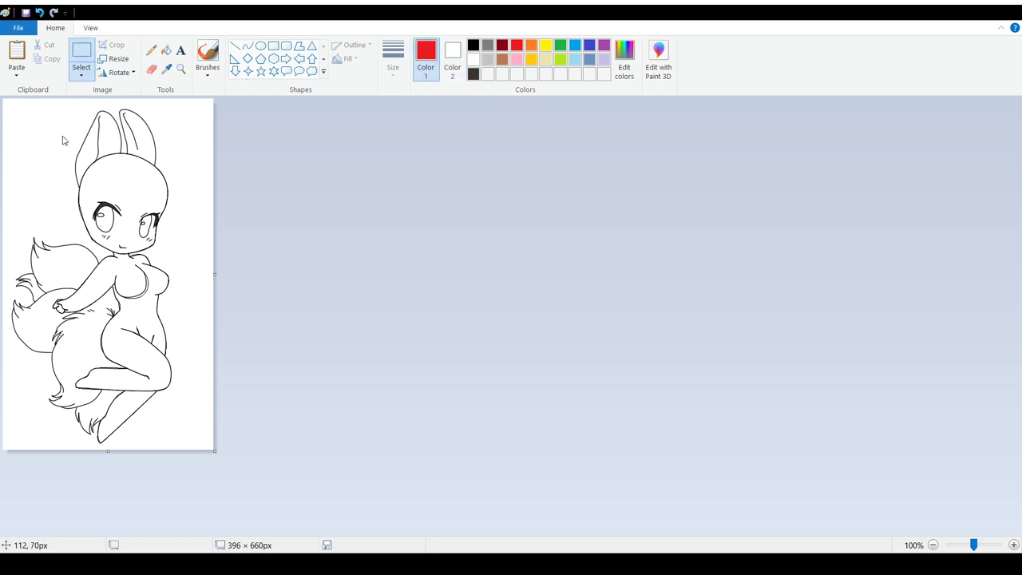
key("ctrl+shift+i")
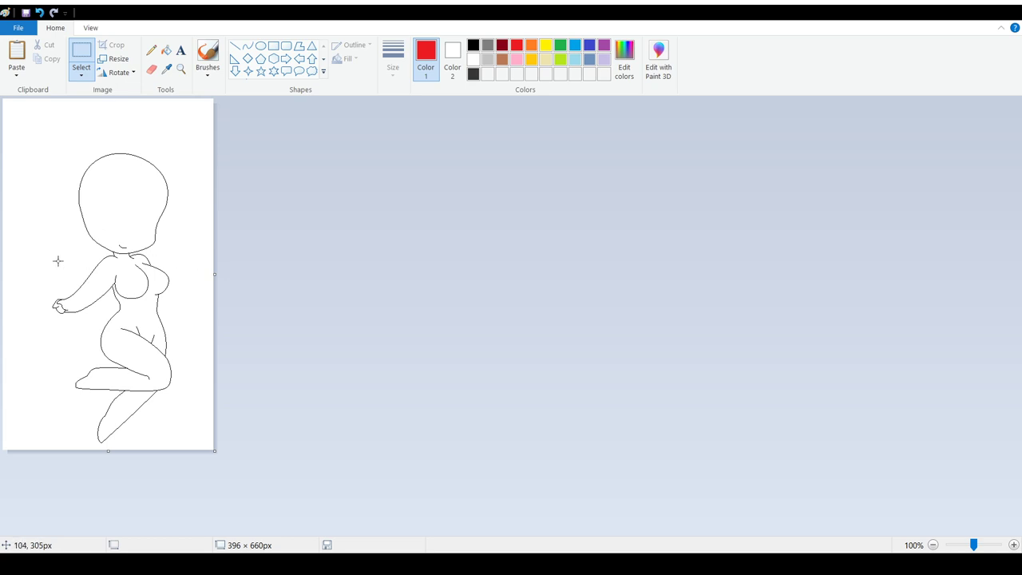
scroll(294, 290, "up", 1)
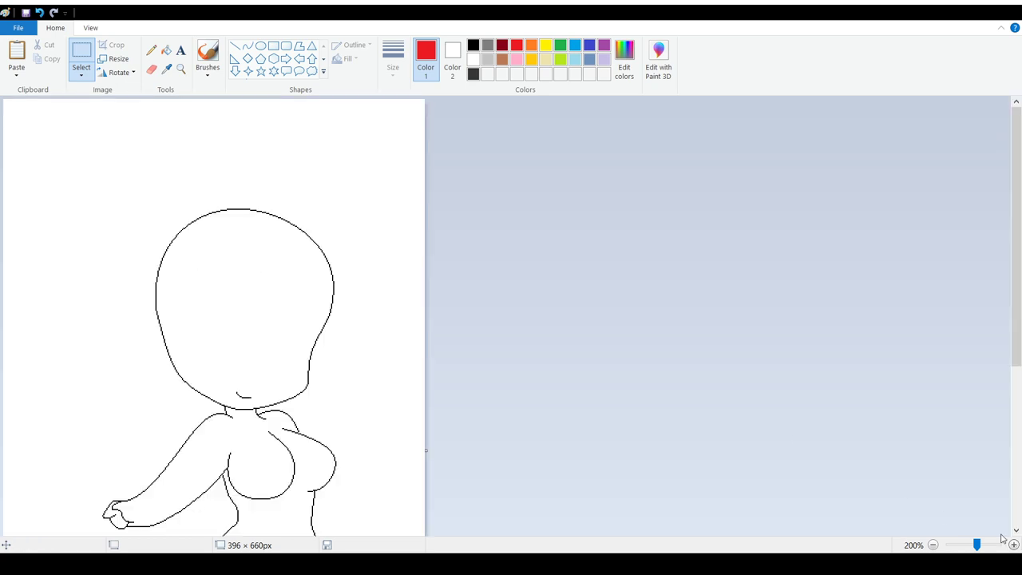
scroll(294, 291, "down", 3)
scroll(294, 290, "up", 3)
scroll(344, 231, "down", 1)
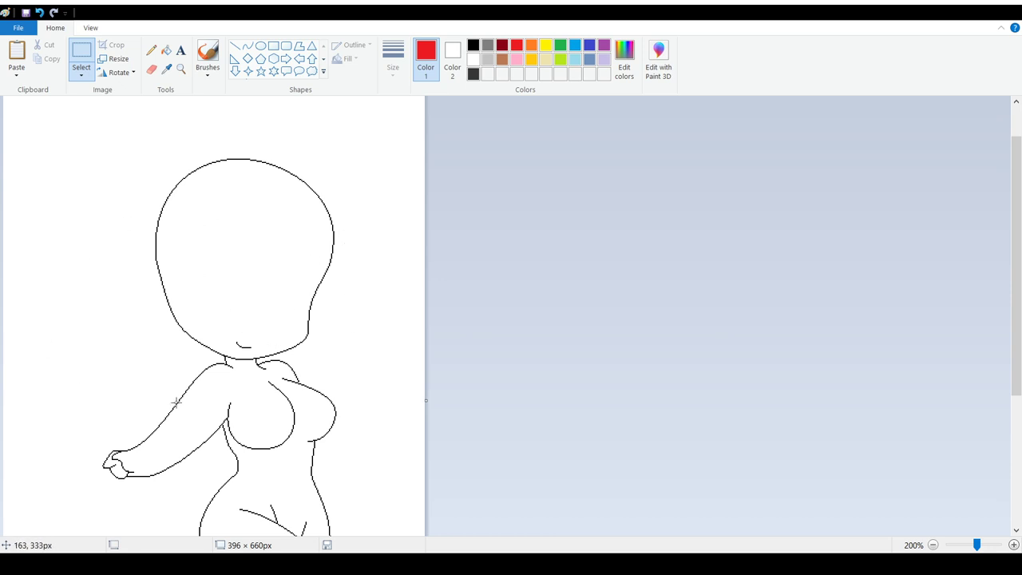
scroll(333, 221, "down", 4)
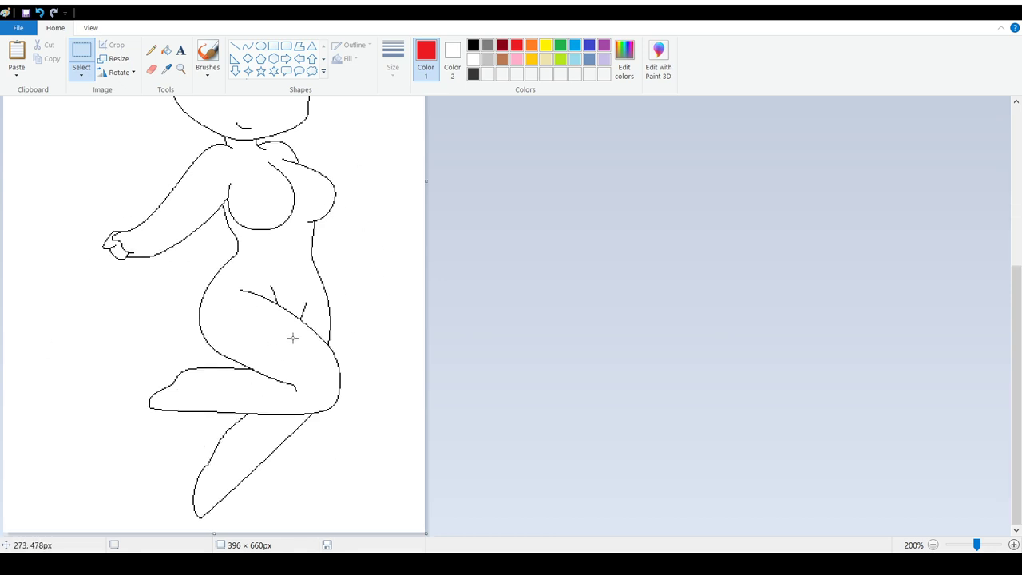
scroll(293, 337, "up", 4)
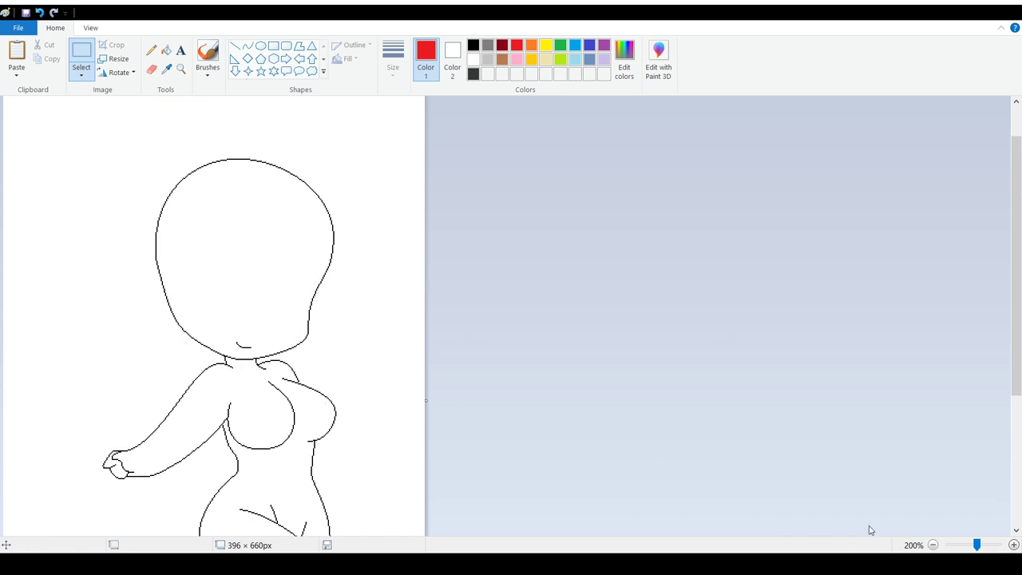
left_click(931, 545)
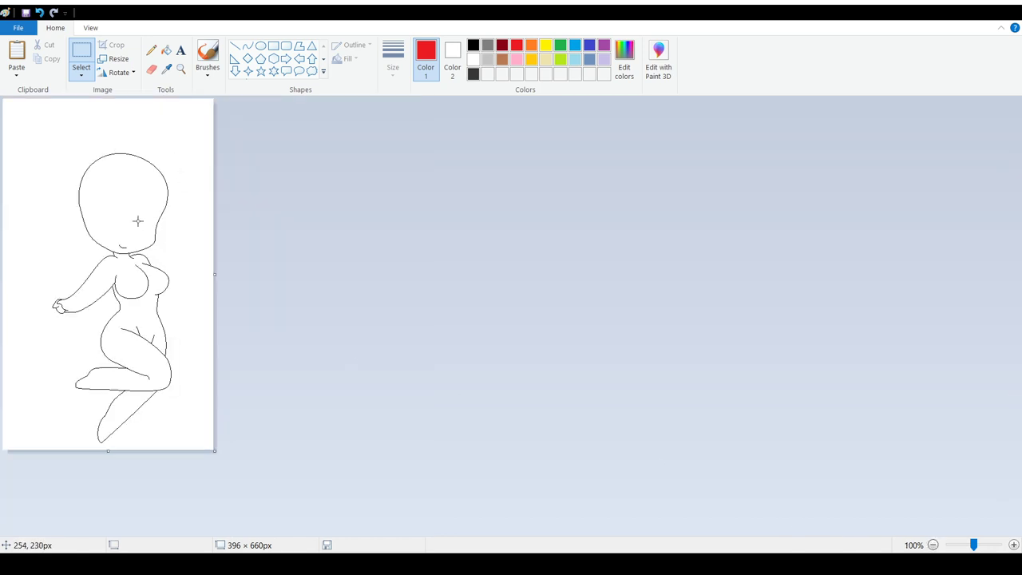
Step: Undo the colour inversion and the red-to-black replacement on the fox-eared character
left_click(54, 13)
left_click(53, 13)
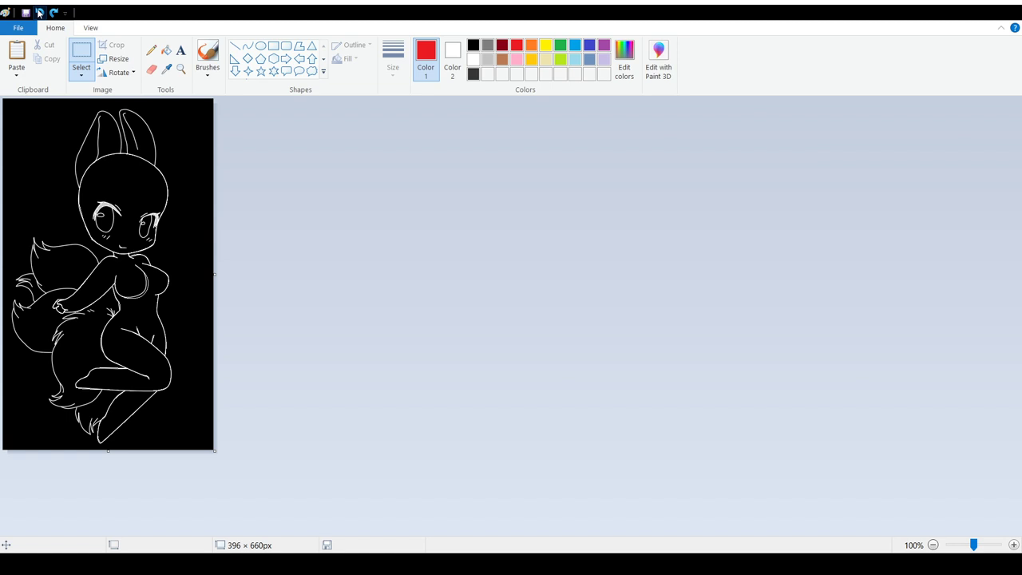
left_click(54, 13)
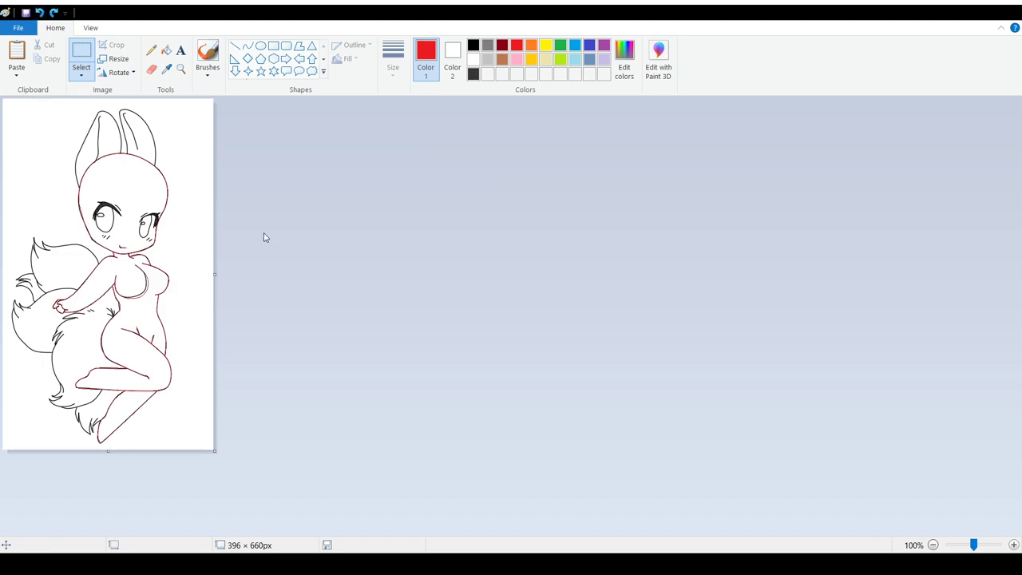
Step: Widen the canvas to 1163 px, adding blank space beside the character
left_click(1014, 546)
left_click(1013, 546)
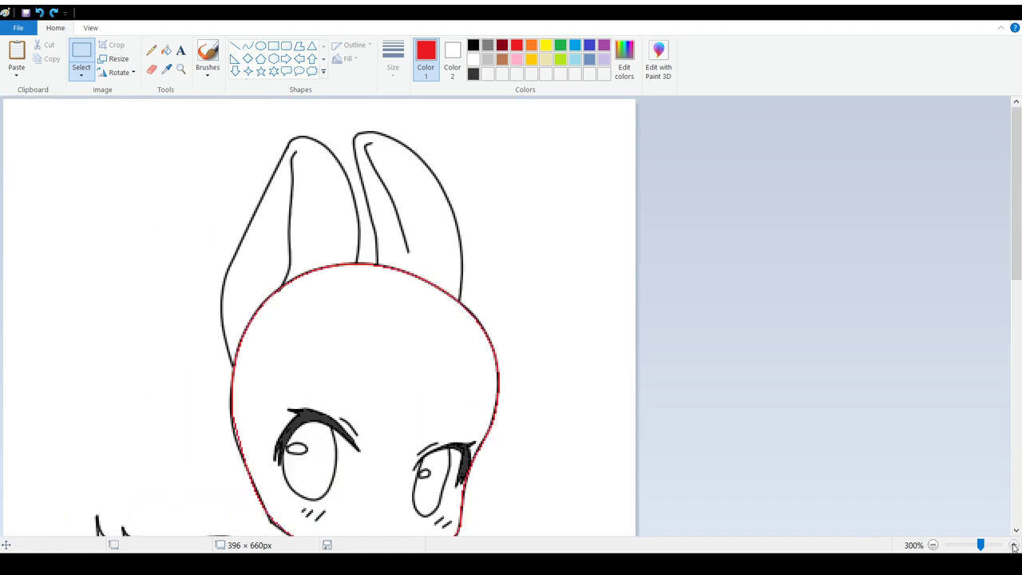
left_click(932, 544)
left_click(932, 544)
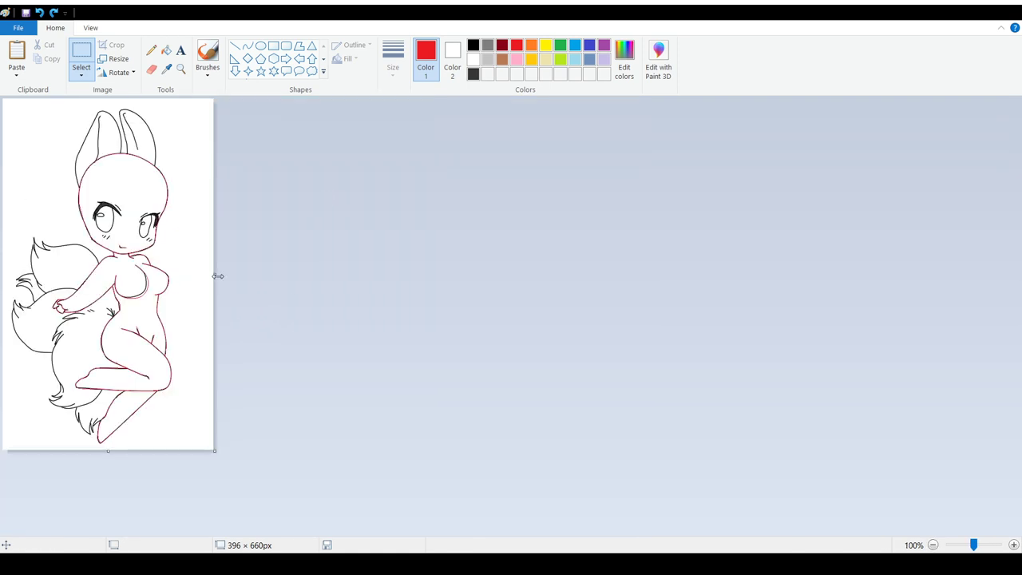
left_click_drag(214, 274, 622, 310)
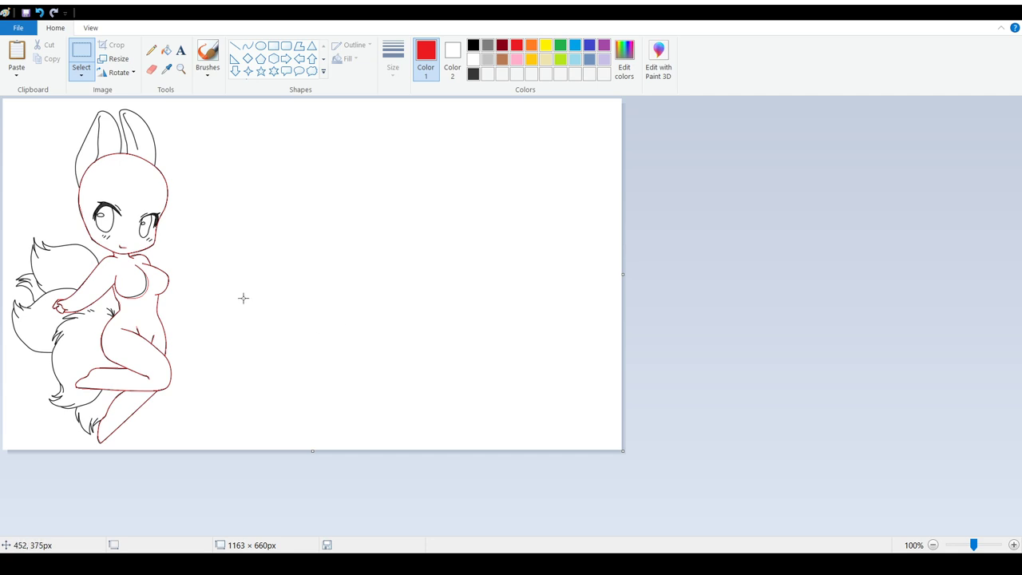
Step: Examine the red outline and black linework over the head, face and upper body at 200% and 300% zoom
left_click(74, 80)
left_click(1012, 545)
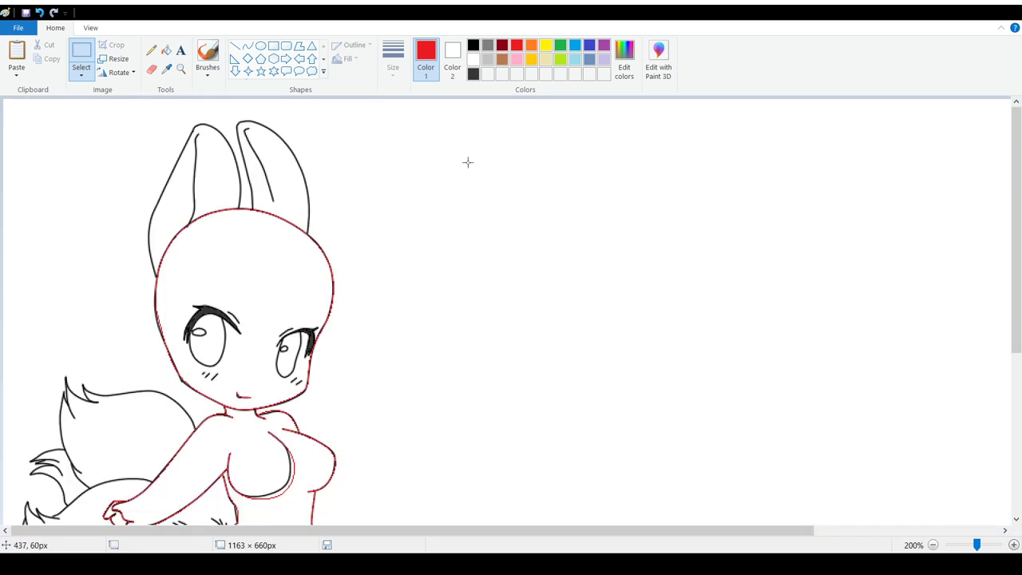
left_click(933, 544)
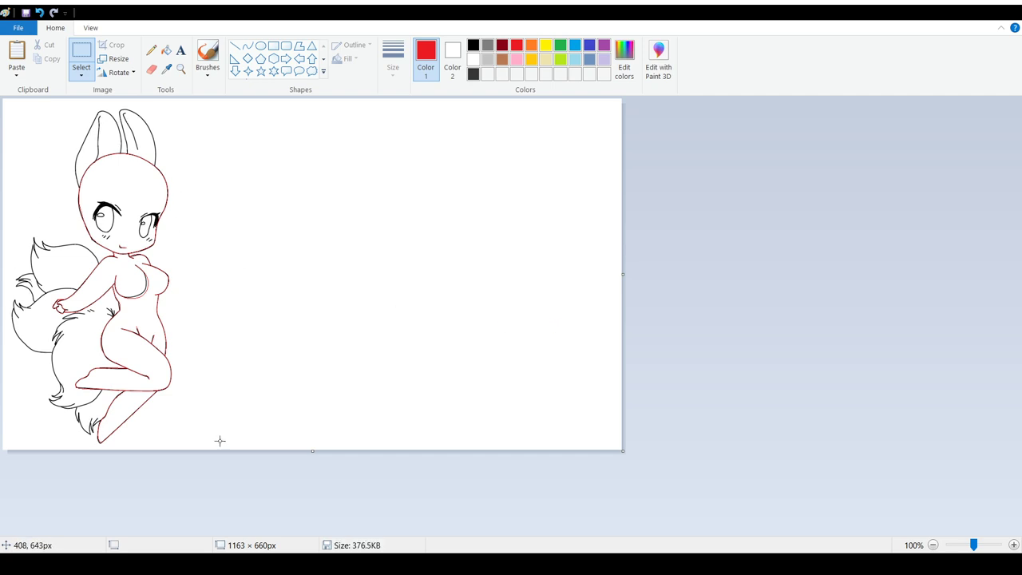
left_click(1013, 544)
left_click(1013, 545)
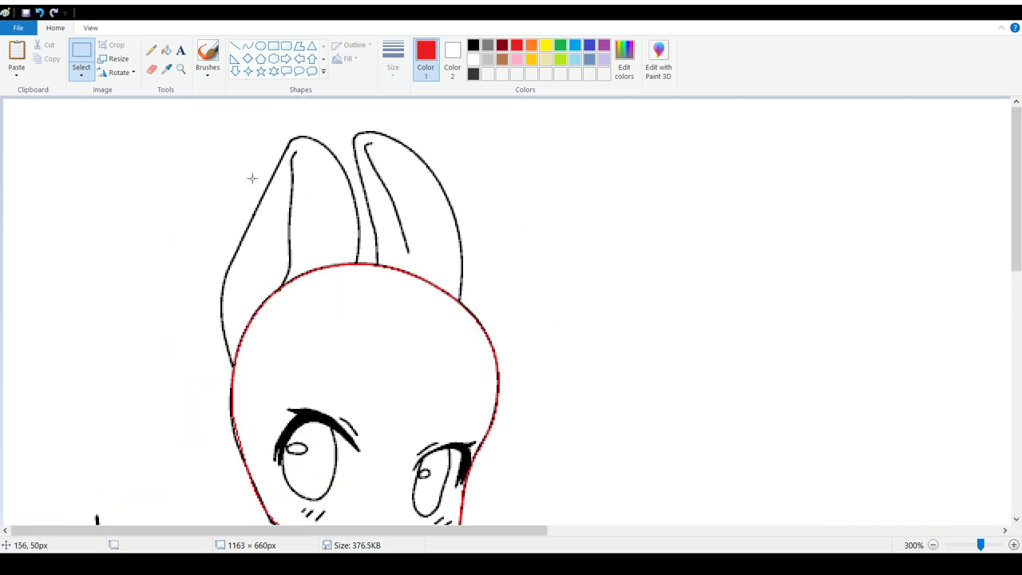
scroll(431, 171, "down", 10)
scroll(475, 236, "up", 3)
scroll(475, 237, "up", 8)
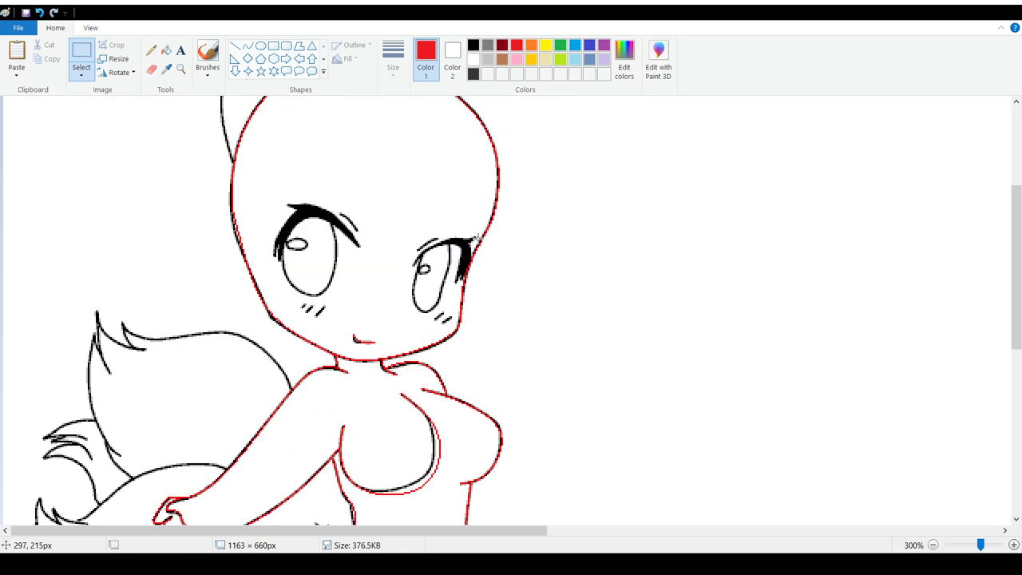
scroll(478, 238, "down", 3)
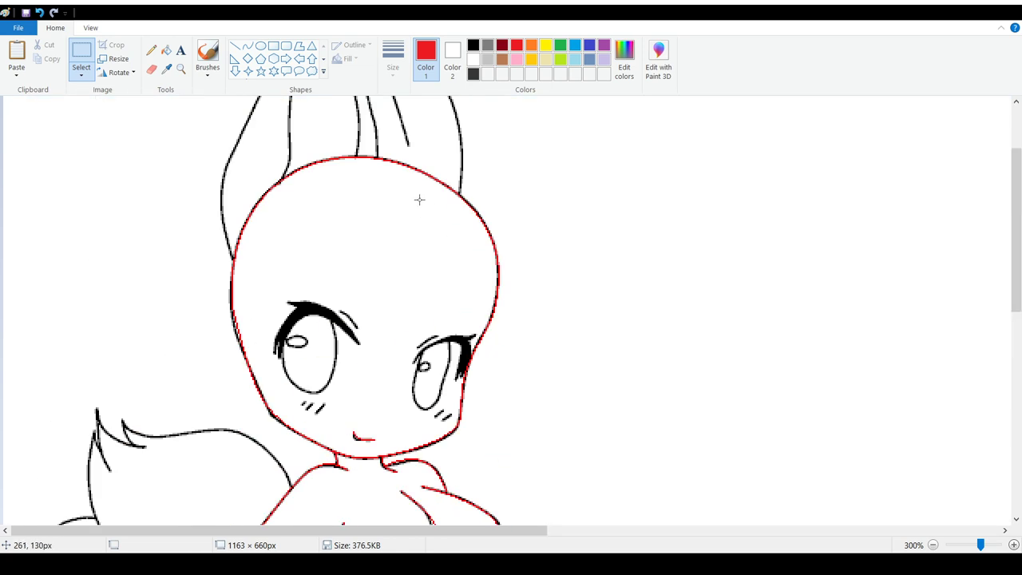
Step: Replace the black linework of the ears, face, body and tails with white using the Eraser, black as Color 1 and white as Color 2
left_click(472, 45)
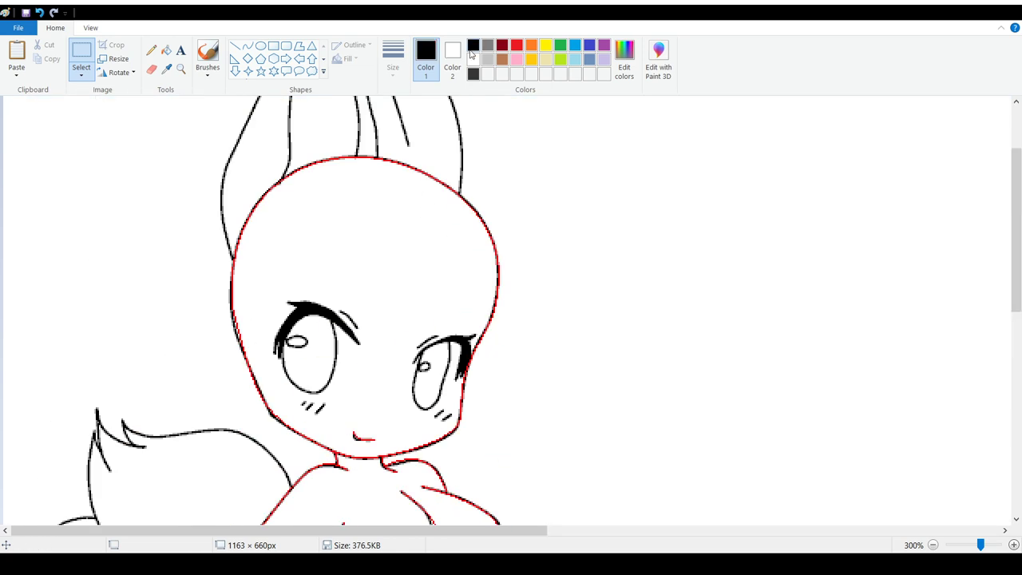
left_click(933, 544)
left_click(151, 70)
left_click_drag(163, 200, 149, 103)
scroll(246, 124, "up", 2)
mouse_move(246, 123)
left_mouse_down()
mouse_move(226, 234)
mouse_move(301, 317)
mouse_move(79, 487)
mouse_move(116, 518)
left_mouse_up()
scroll(288, 284, "down", 3)
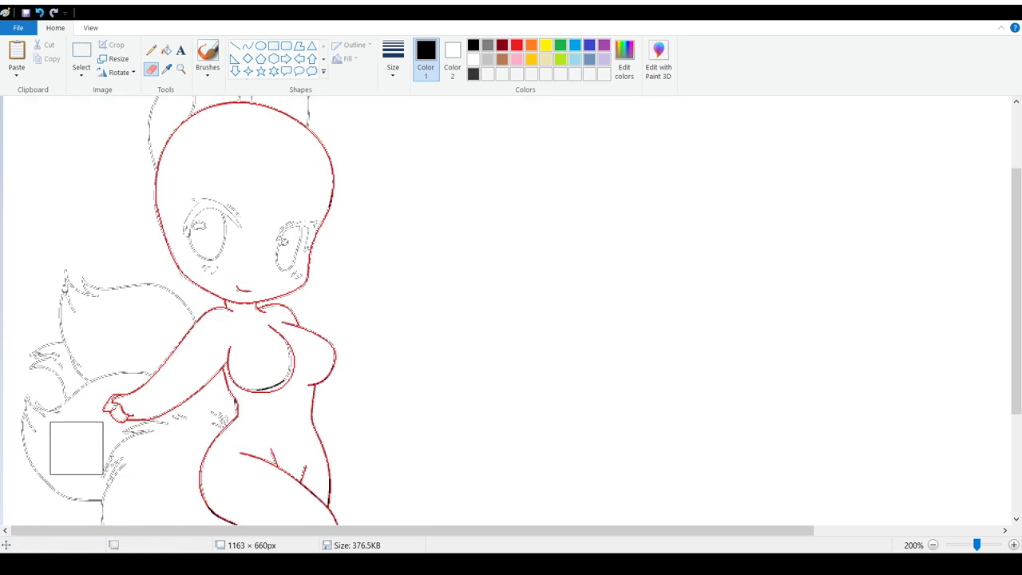
scroll(331, 403, "down", 2)
mouse_move(197, 364)
left_mouse_down()
mouse_move(225, 463)
mouse_move(116, 505)
left_mouse_up()
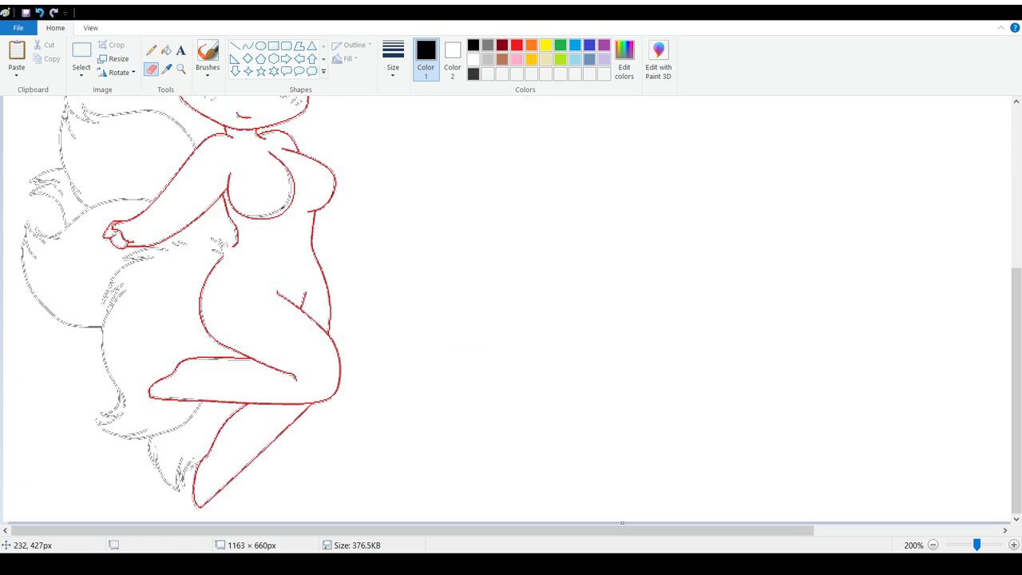
Step: Sample the dark grey of the leftover linework as Color 1 and replace it with white along the whole figure using the Eraser
left_click(166, 69)
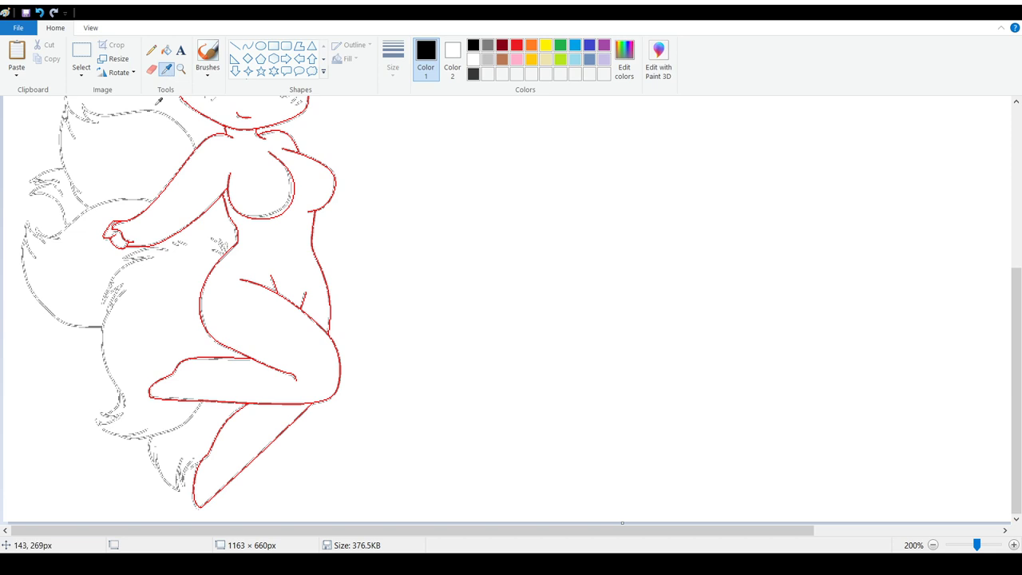
left_click(148, 107)
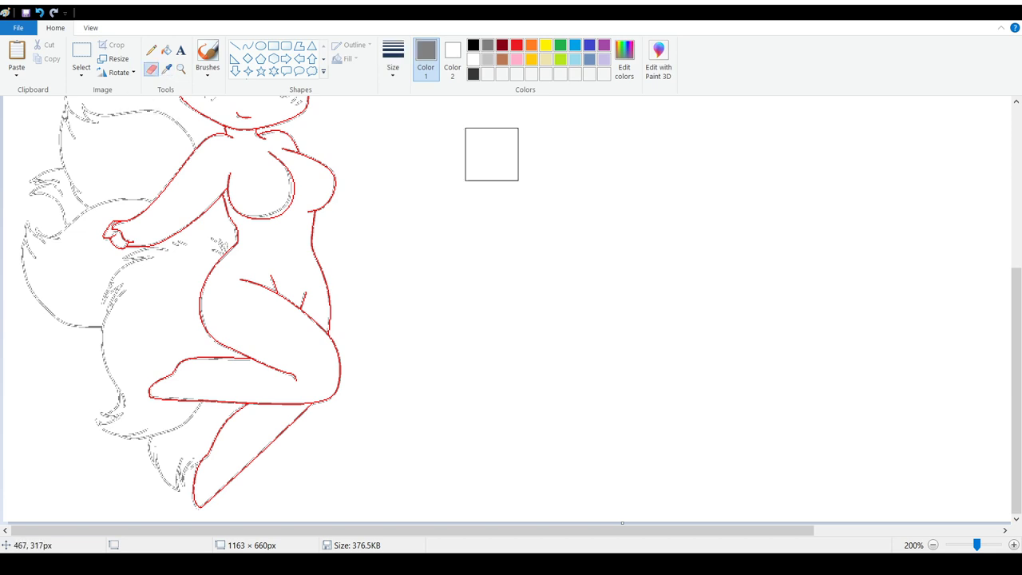
scroll(503, 157, "up", 5)
mouse_move(294, 199)
left_mouse_down()
mouse_move(4, 399)
mouse_move(125, 383)
mouse_move(130, 448)
mouse_move(183, 498)
left_mouse_up()
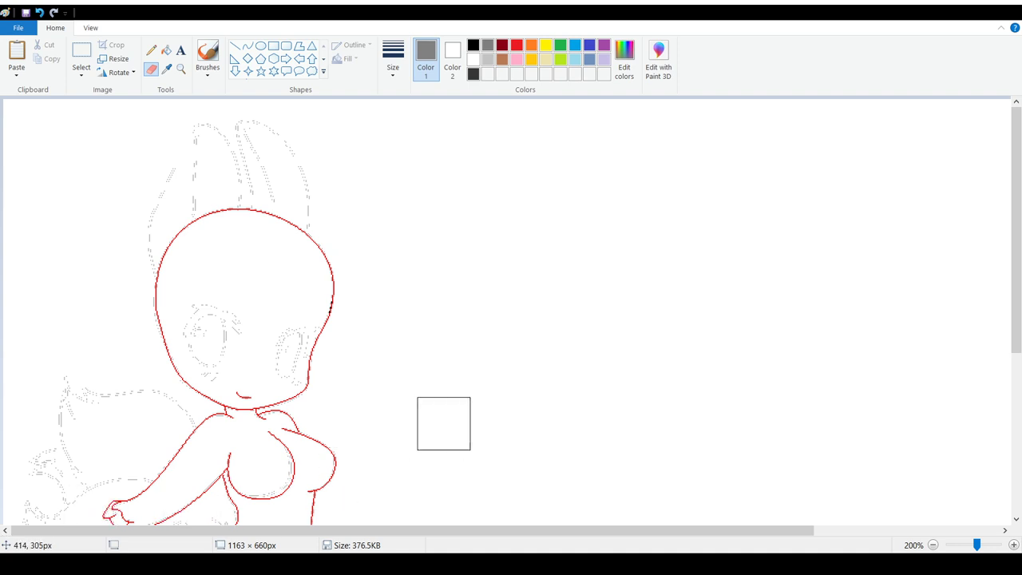
scroll(415, 359, "down", 5)
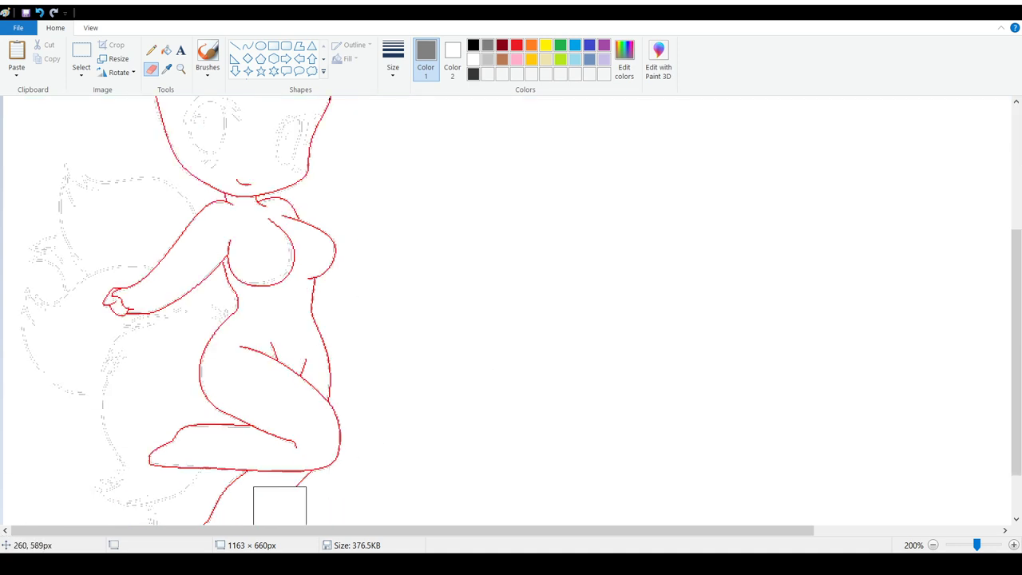
scroll(240, 471, "down", 2)
Step: Set Color 1 back to black and clear the remaining black specks from the head outline with the Eraser
left_click(166, 69)
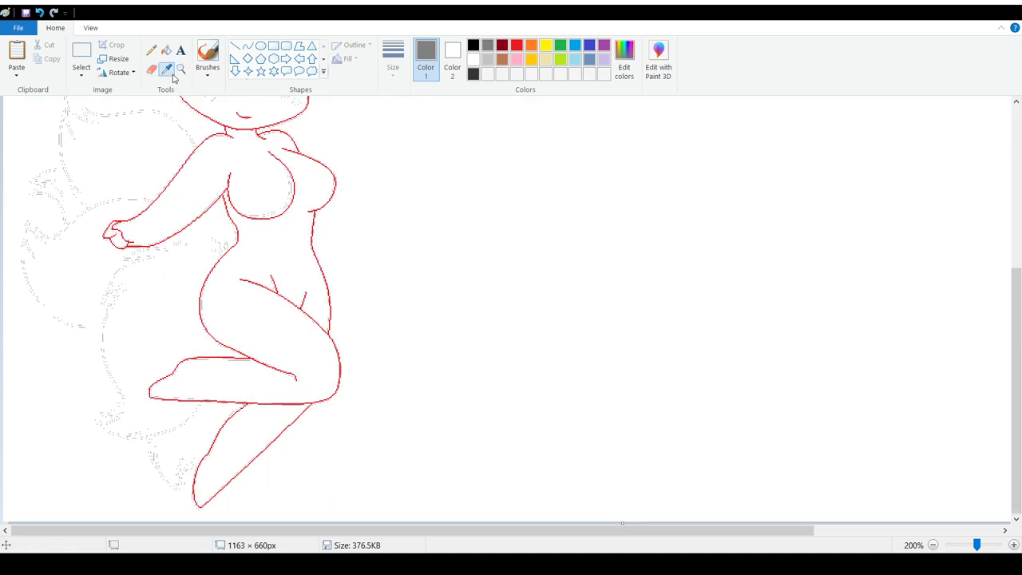
left_click(107, 111)
scroll(120, 128, "up", 2)
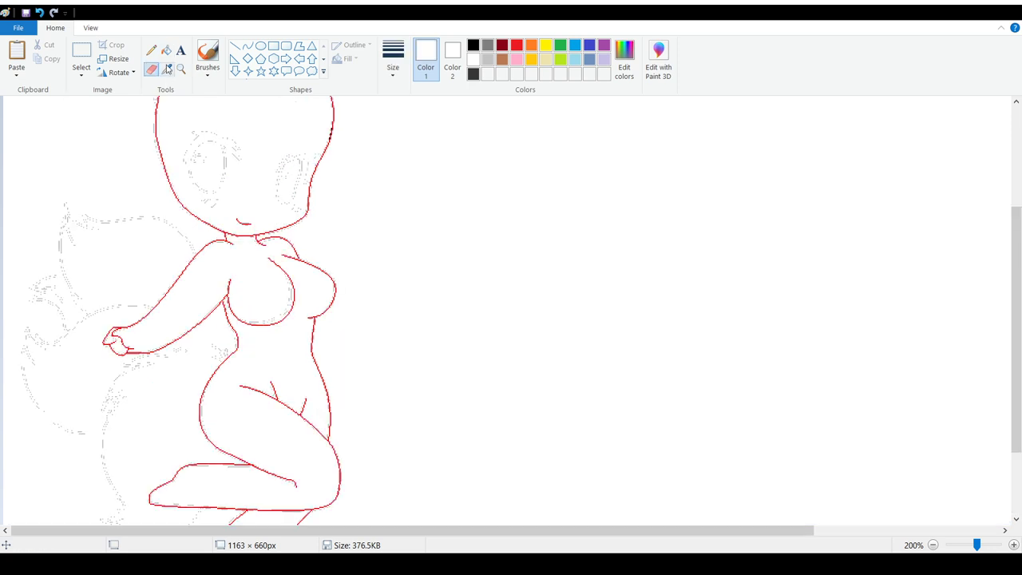
left_click(473, 47)
scroll(311, 239, "up", 2)
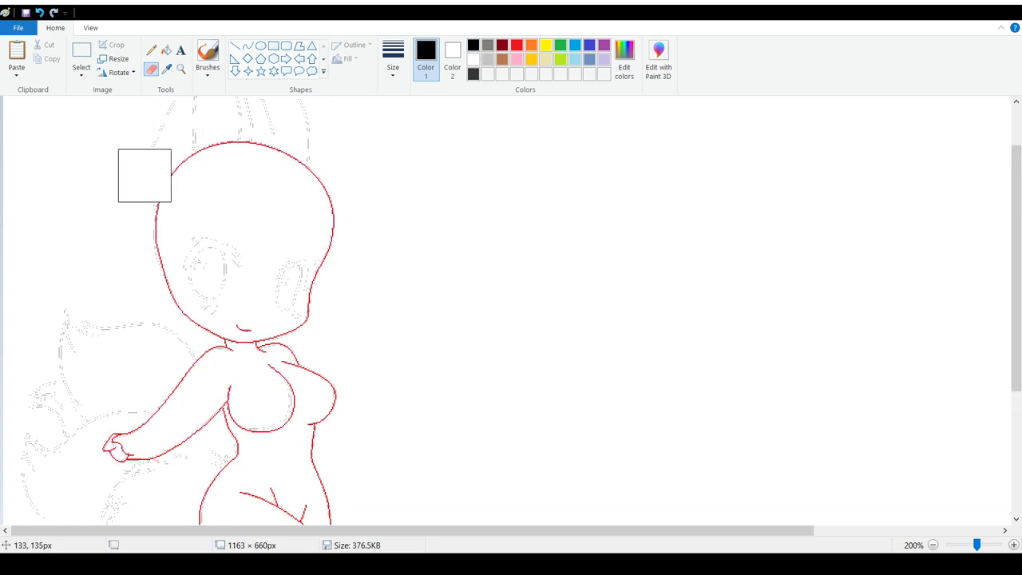
Step: Sample the light grey residue as Color 1 and replace it with white around the ears, eyes, body and tails using the Eraser
left_click(166, 70)
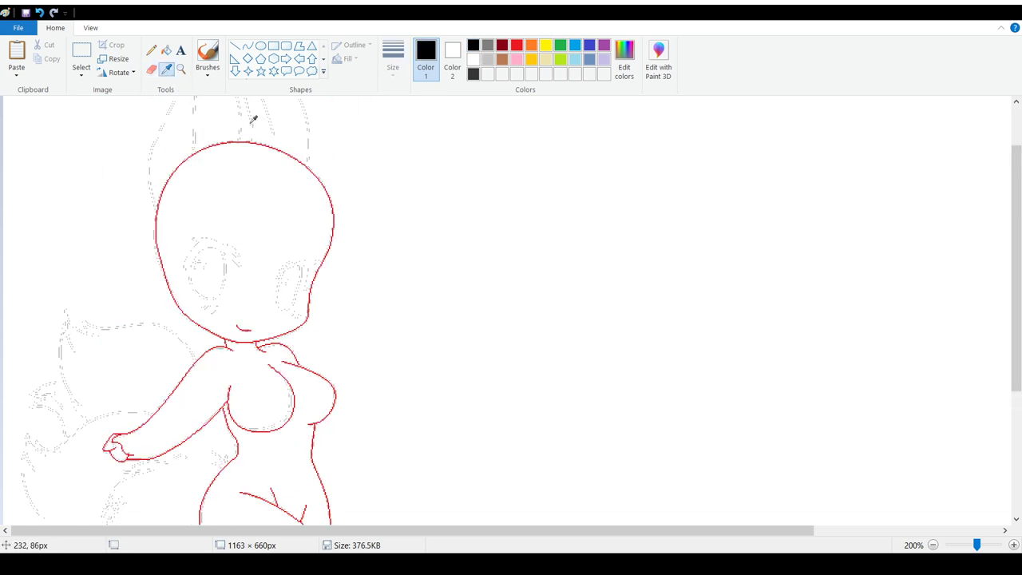
left_click(253, 120)
scroll(367, 162, "up", 1)
mouse_move(366, 162)
left_mouse_down()
mouse_move(179, 200)
mouse_move(392, 199)
mouse_move(412, 218)
left_mouse_up()
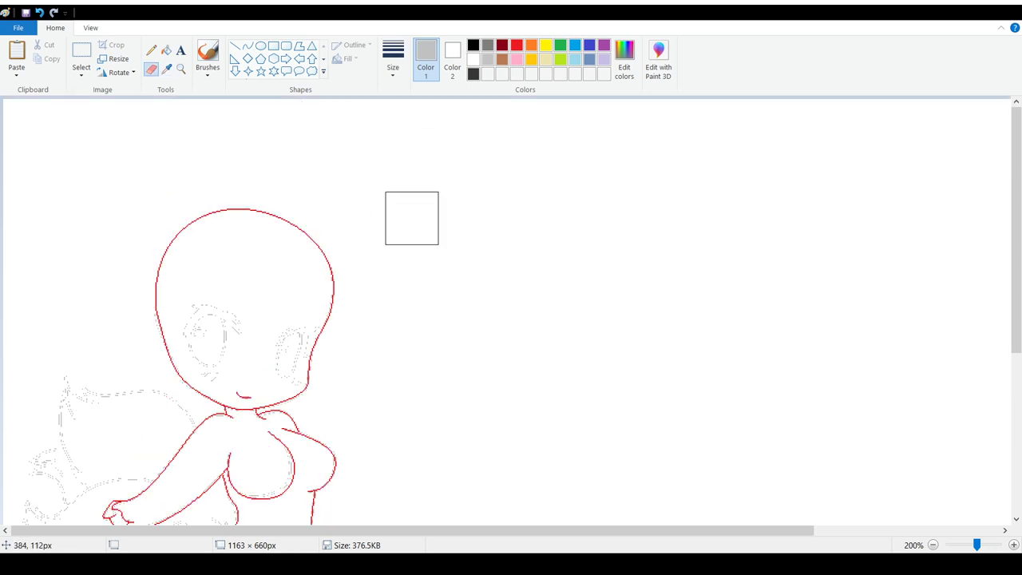
scroll(223, 384, "down", 3)
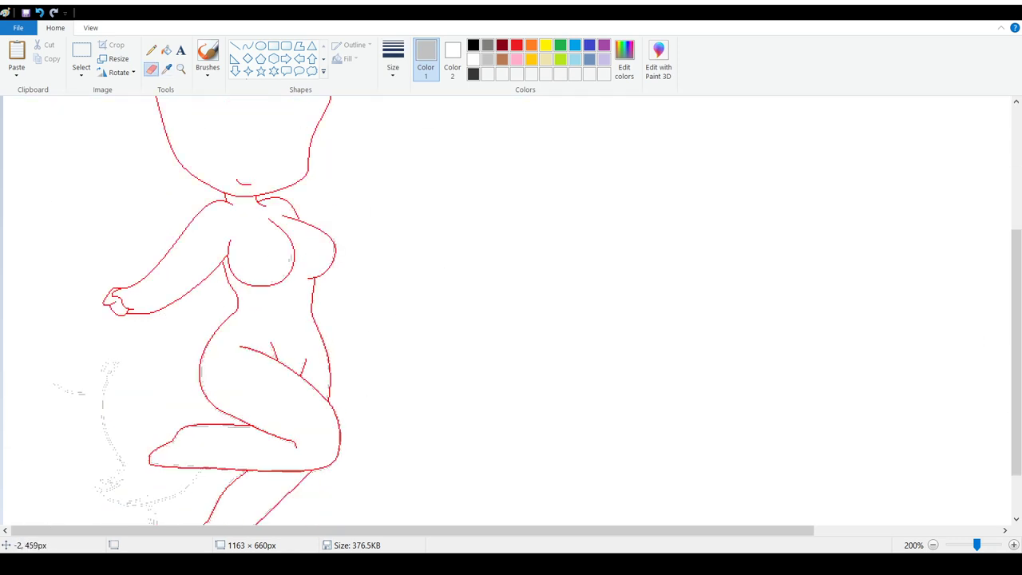
left_click_drag(46, 367, 21, 472)
scroll(407, 255, "down", 1)
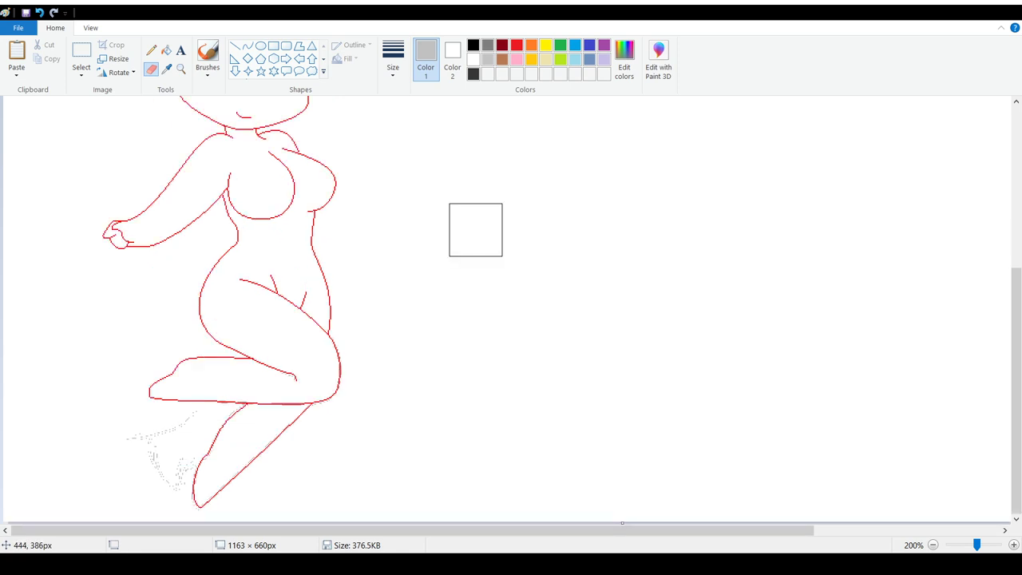
left_click_drag(191, 435, 164, 479)
scroll(326, 342, "up", 2)
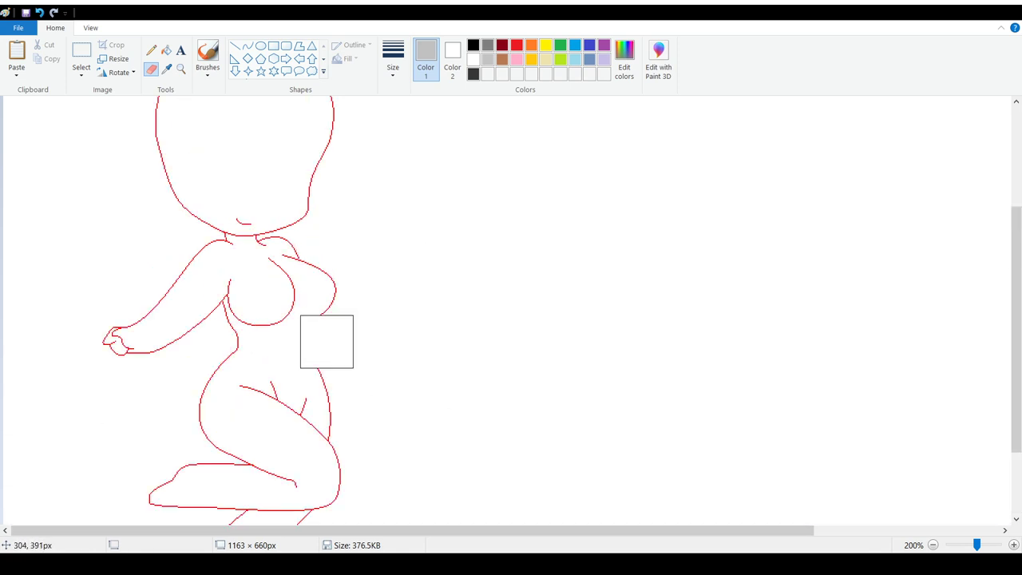
scroll(327, 341, "up", 2)
Step: Crop the canvas to 382 px wide and flip the red body outline horizontally
left_click(932, 544)
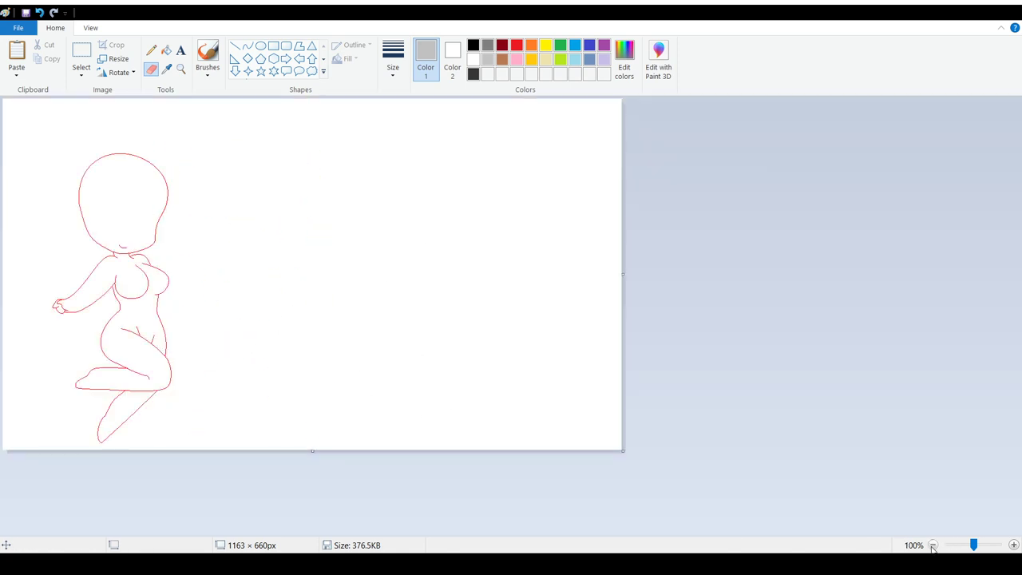
left_click_drag(627, 278, 207, 335)
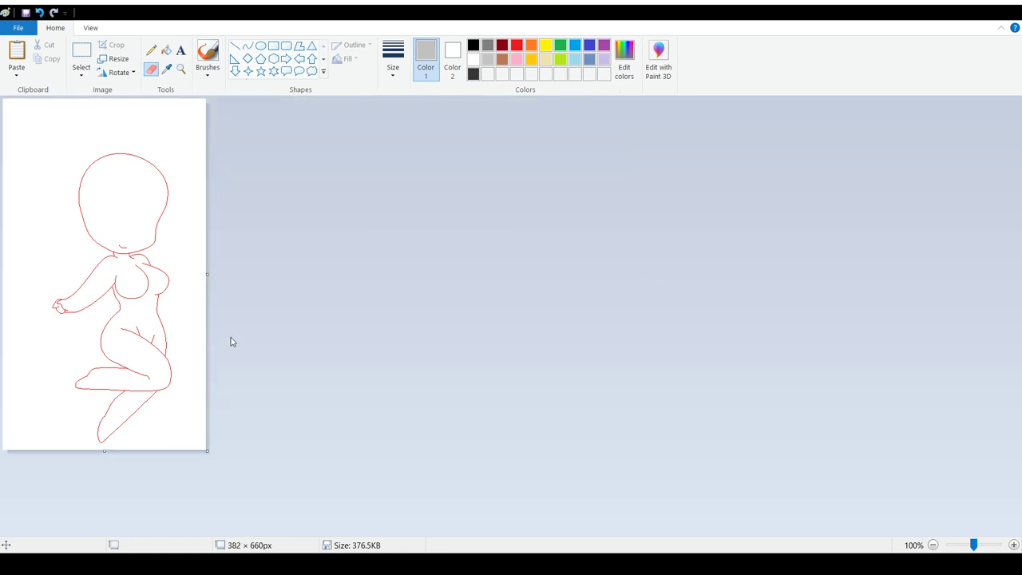
left_click(130, 73)
left_click(127, 159)
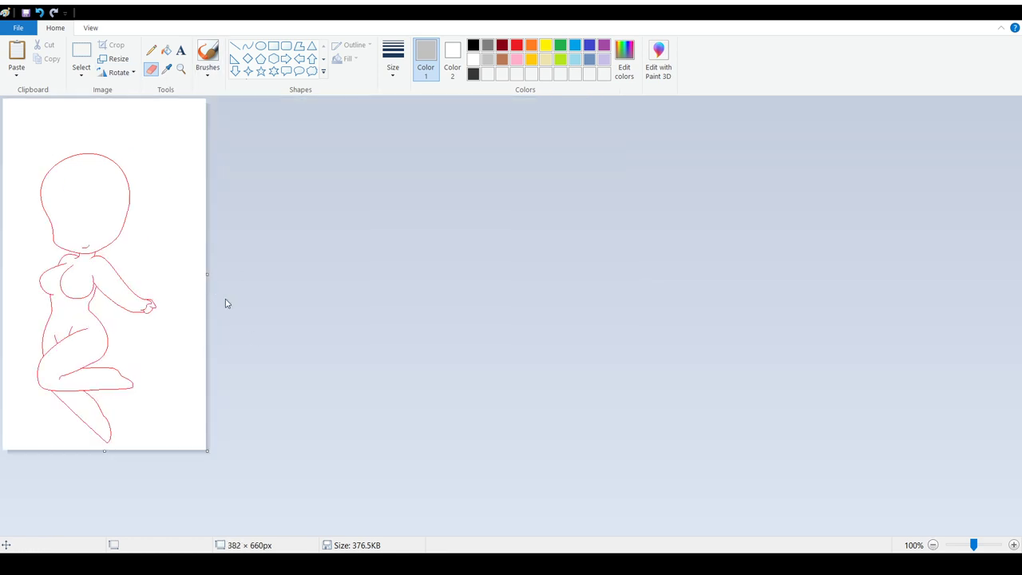
Step: Narrow the canvas to 327 px wide and flip the red body outline horizontally
left_click_drag(208, 275, 177, 287)
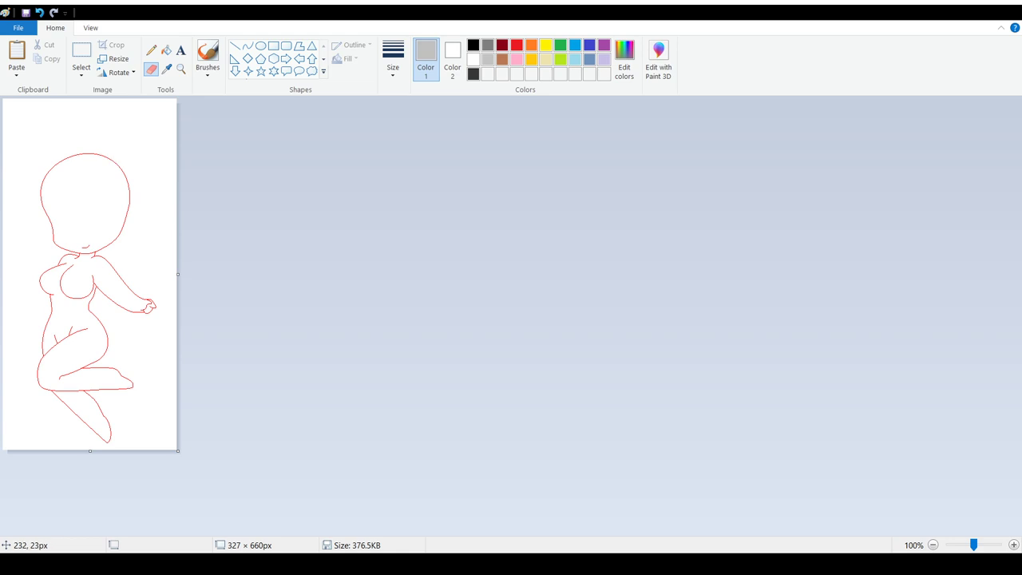
left_click(126, 157)
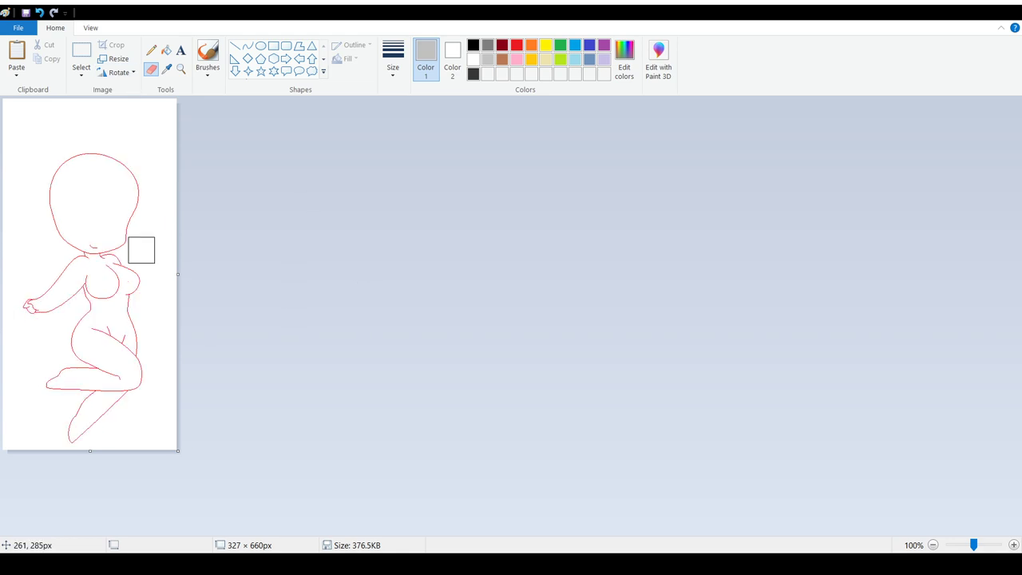
Step: Examine the flipped red outline at 200% zoom from the head down to the feet
left_click(1013, 544)
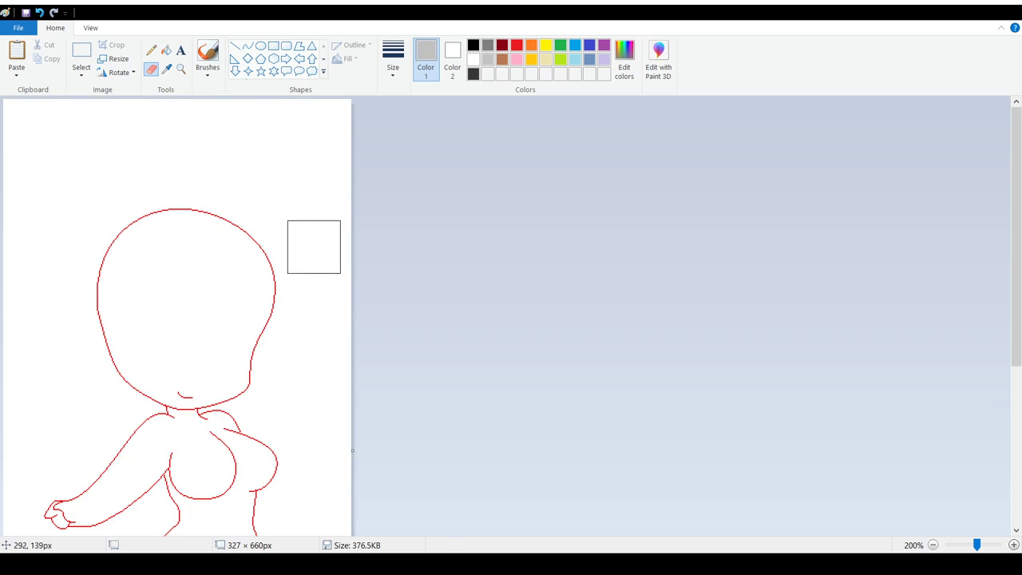
scroll(225, 185, "up", 5)
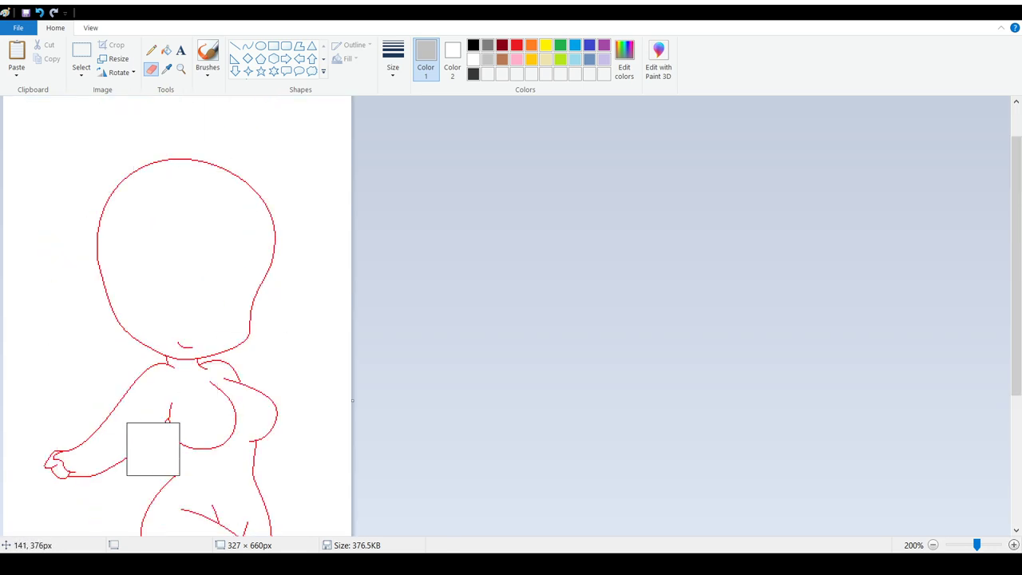
scroll(229, 199, "down", 5)
scroll(222, 383, "up", 3)
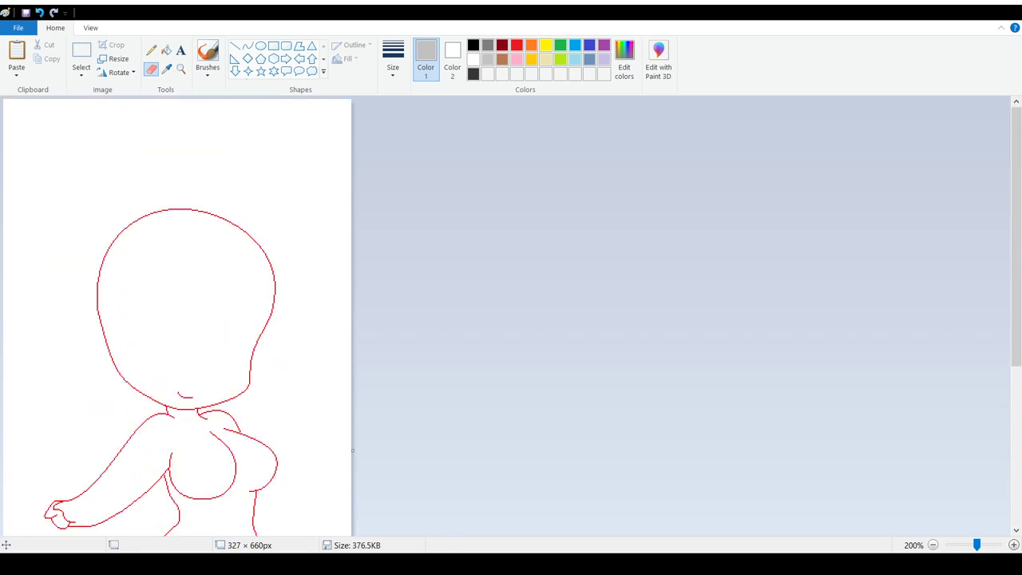
left_click(933, 545)
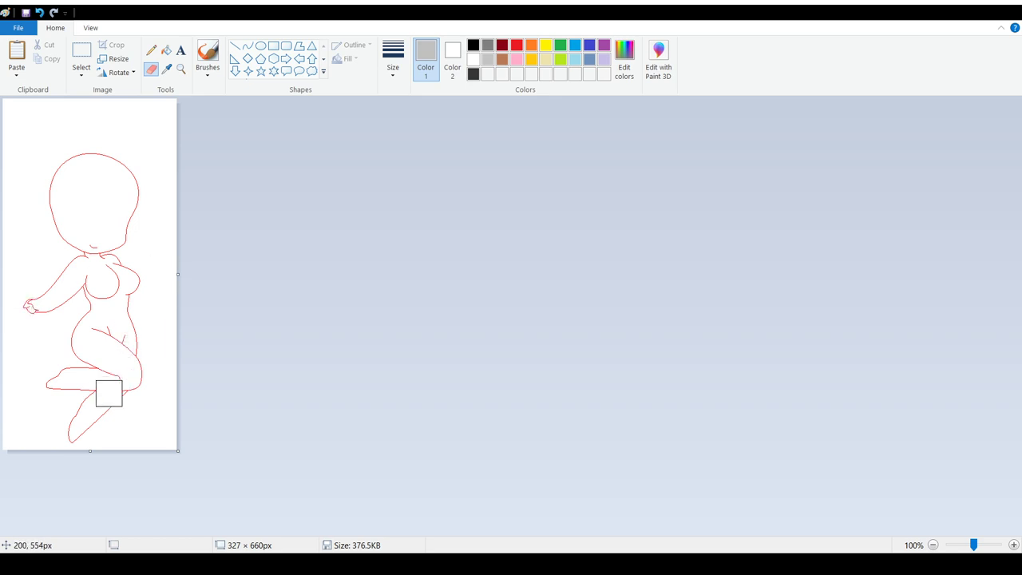
left_click(1012, 545)
scroll(302, 215, "down", 5)
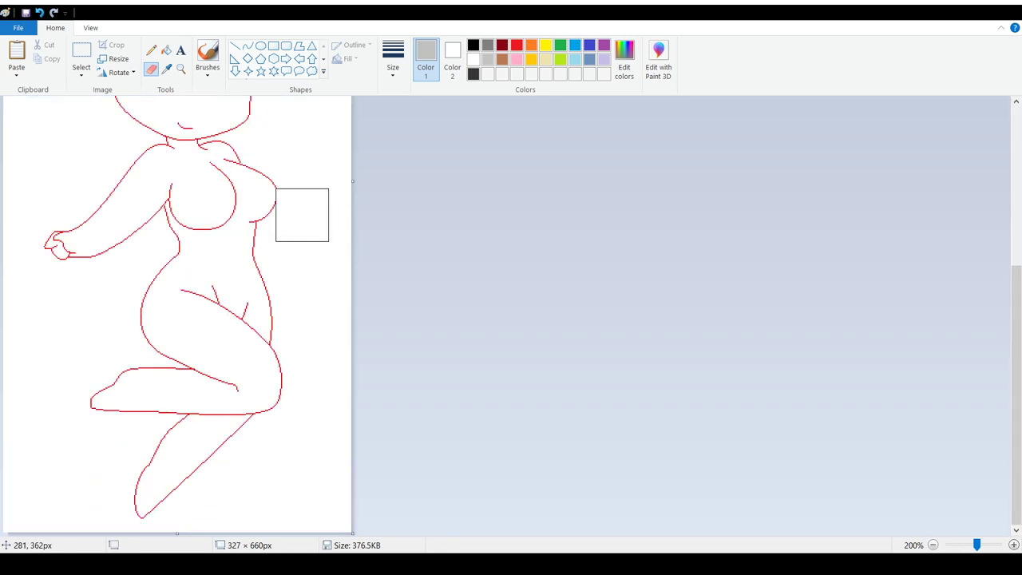
scroll(302, 215, "up", 5)
scroll(299, 212, "down", 6)
scroll(292, 200, "up", 3)
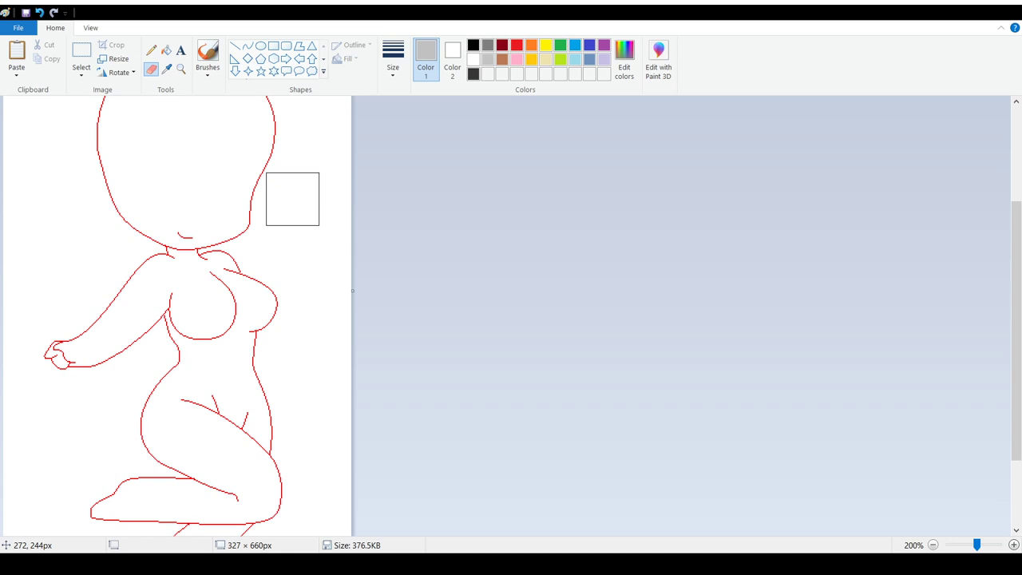
Step: Add red, yellow, green, cyan, blue and violet to the palette as custom colours
left_click(515, 46)
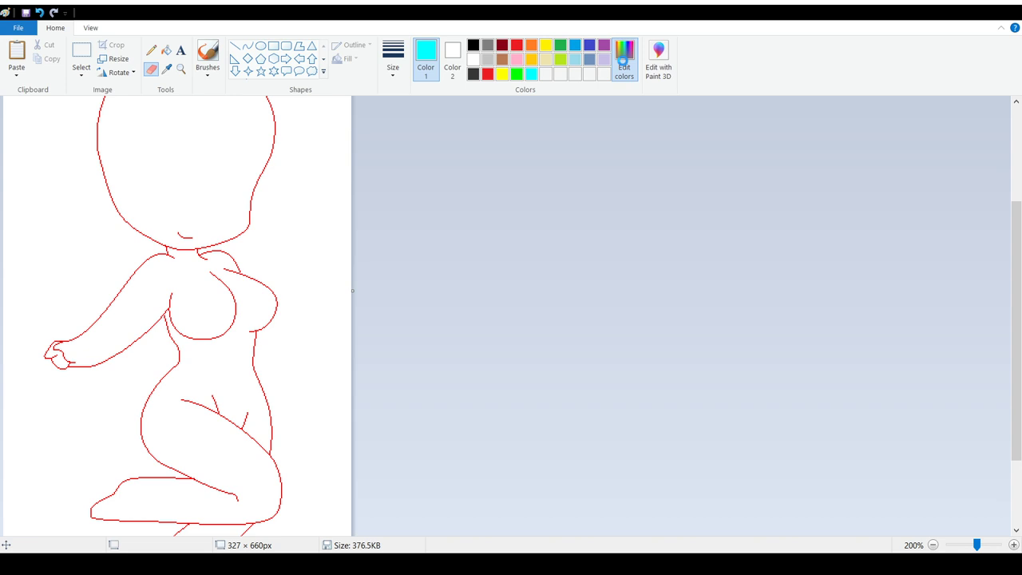
left_click(363, 378)
left_click(631, 70)
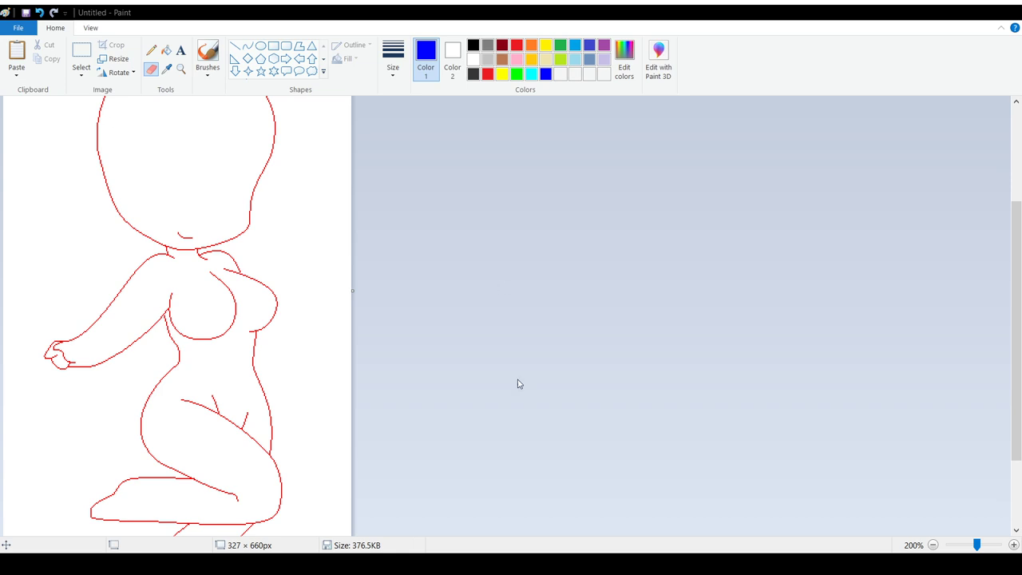
left_click(390, 375)
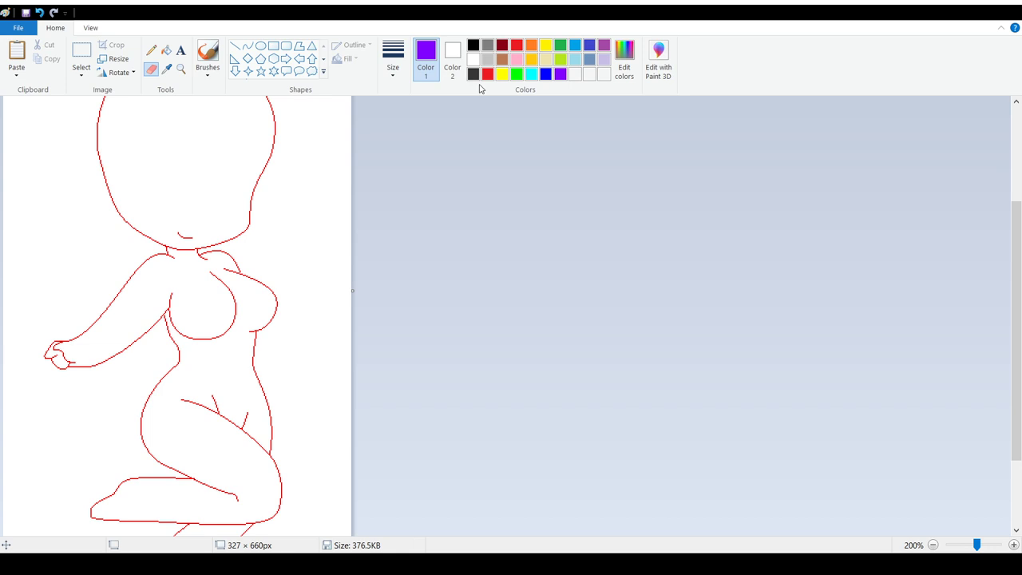
Step: Sample the outline's red near the mouth as Color 1 and set Color 2 to the custom violet
scroll(317, 157, "up", 3)
scroll(312, 214, "down", 4)
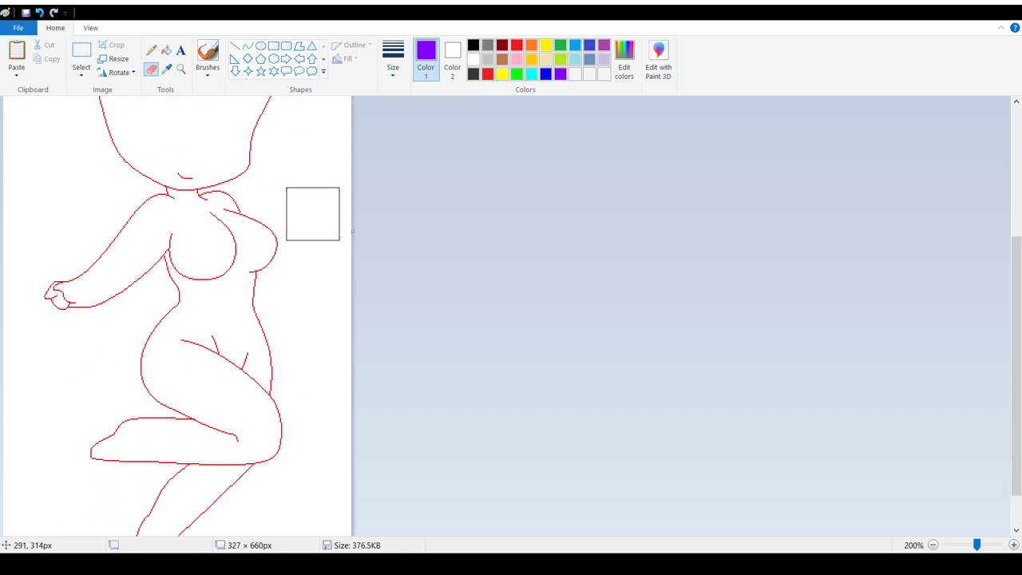
scroll(312, 211, "down", 1)
scroll(312, 212, "up", 2)
scroll(359, 236, "up", 3)
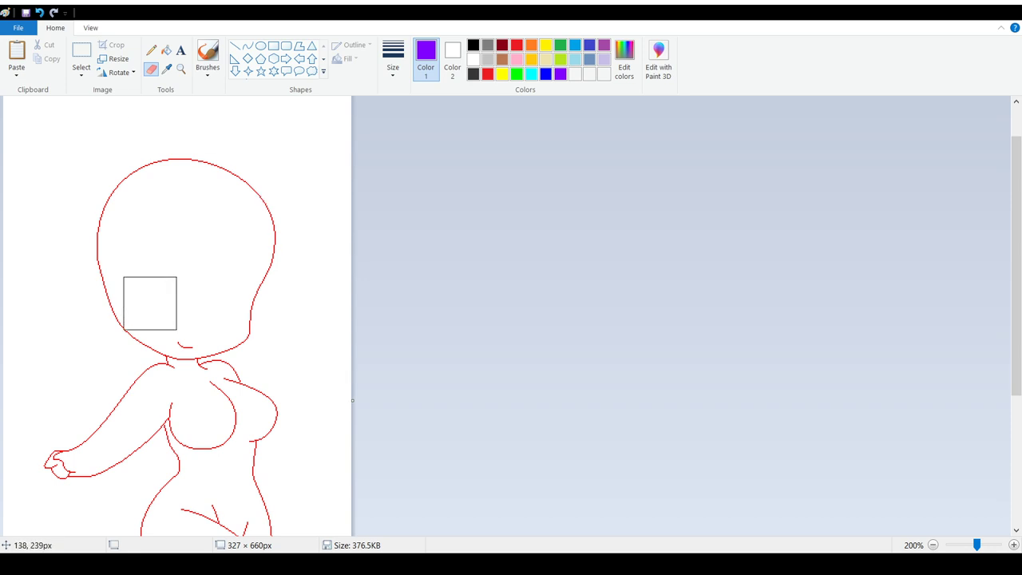
scroll(180, 226, "down", 1)
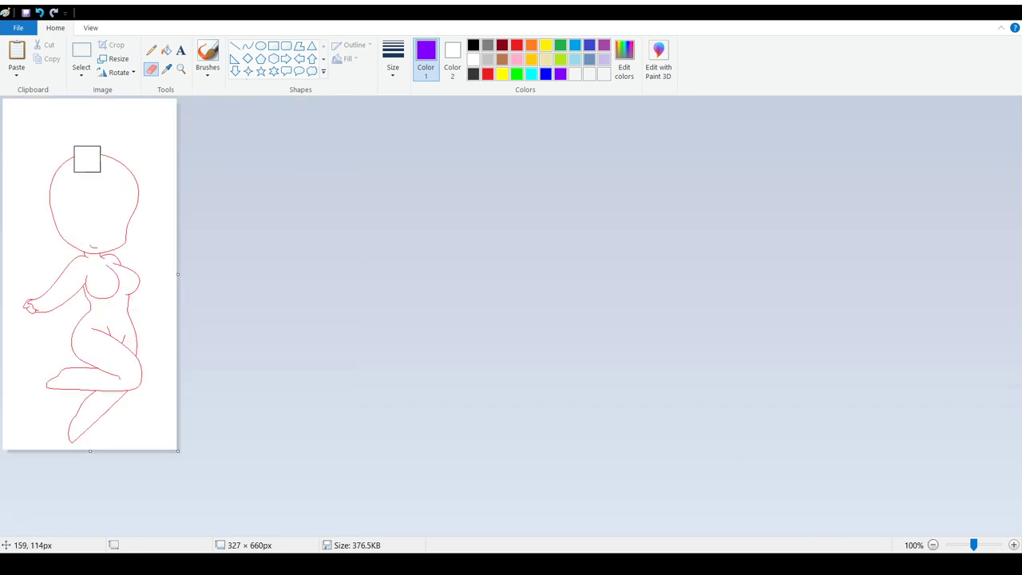
left_click(1013, 544)
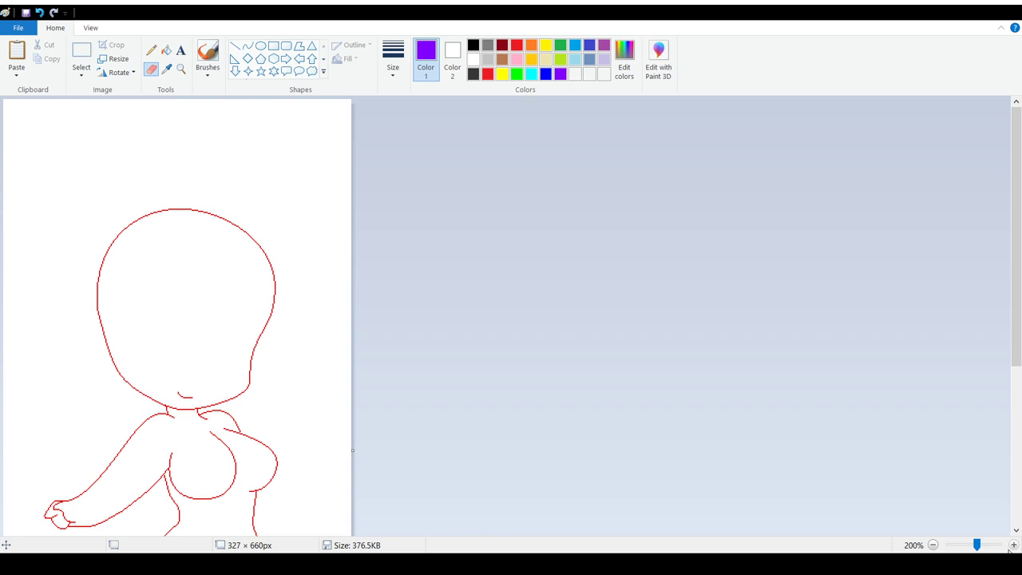
left_click(1013, 545)
scroll(392, 257, "down", 3)
left_click(166, 69)
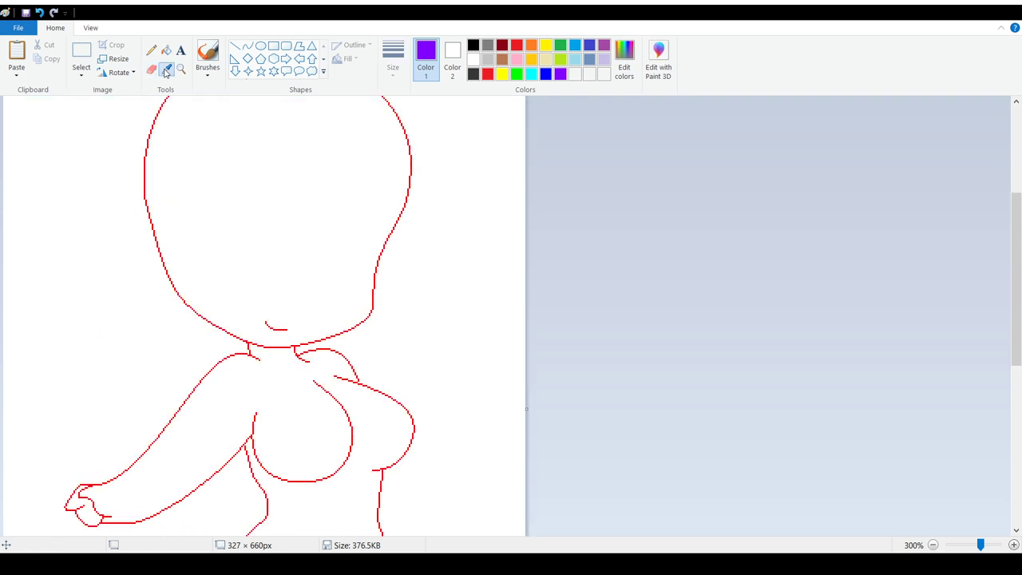
left_click(281, 328)
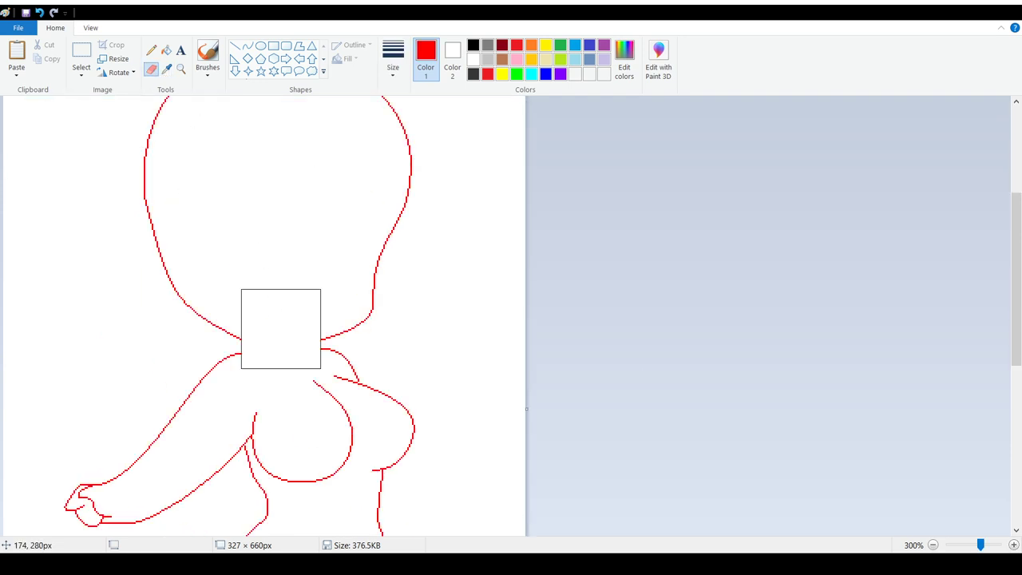
left_click(452, 60)
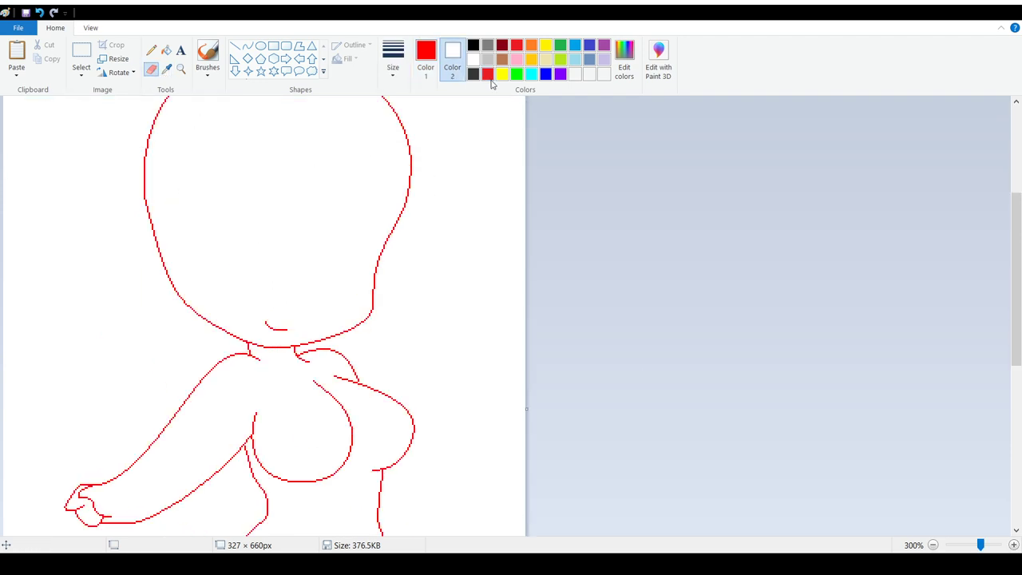
left_click(560, 74)
Step: Replace the red linework with violet along the whole figure, from head to feet, using the Eraser's colour replacement
scroll(428, 242, "up", 3)
mouse_move(401, 283)
left_mouse_down()
mouse_move(393, 209)
mouse_move(6, 315)
mouse_move(145, 455)
left_mouse_up()
scroll(694, 340, "down", 3)
mouse_move(406, 334)
left_mouse_down()
mouse_move(99, 473)
mouse_move(174, 518)
mouse_move(458, 375)
mouse_move(482, 329)
mouse_move(384, 334)
mouse_move(297, 468)
mouse_move(156, 551)
left_mouse_up()
scroll(431, 351, "down", 3)
scroll(488, 444, "down", 3)
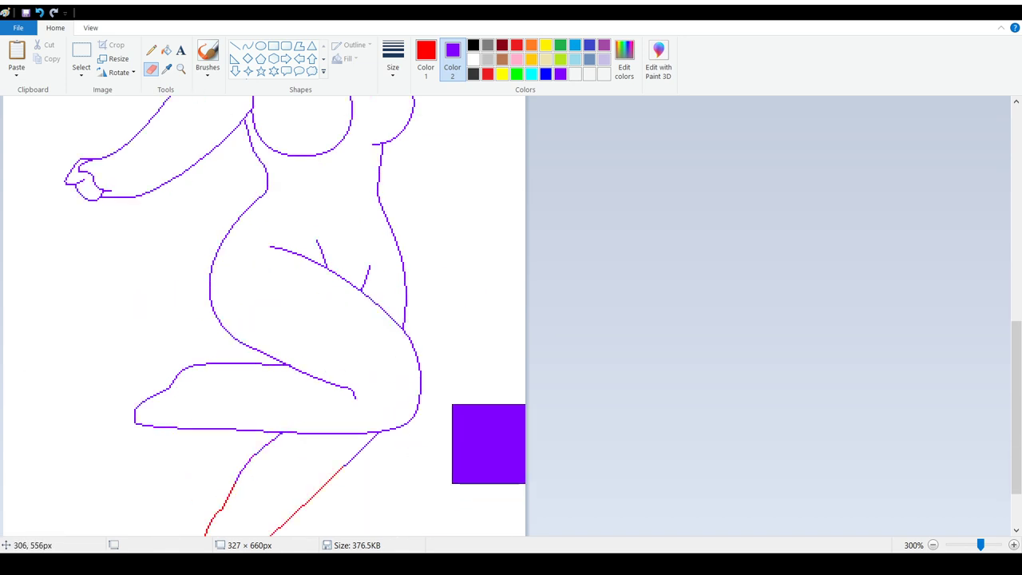
mouse_move(487, 443)
left_mouse_down()
mouse_move(396, 432)
mouse_move(466, 453)
mouse_move(74, 497)
left_mouse_up()
scroll(75, 497, "down", 3)
scroll(426, 101, "up", 12)
Step: Set both Color 1 and Color 2 to white and review the violet outline at full view
left_click(472, 59)
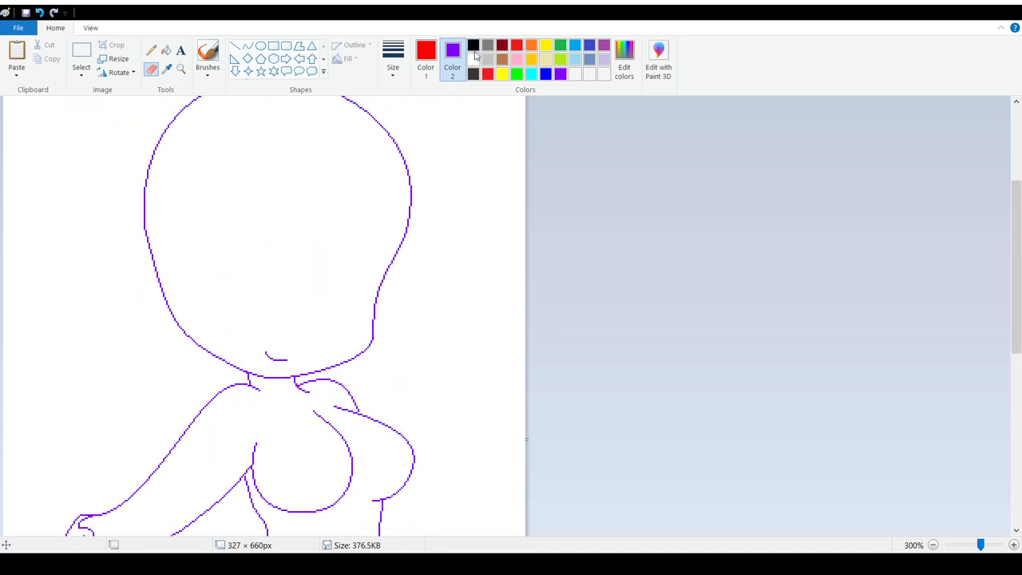
left_click(426, 60)
left_click(472, 60)
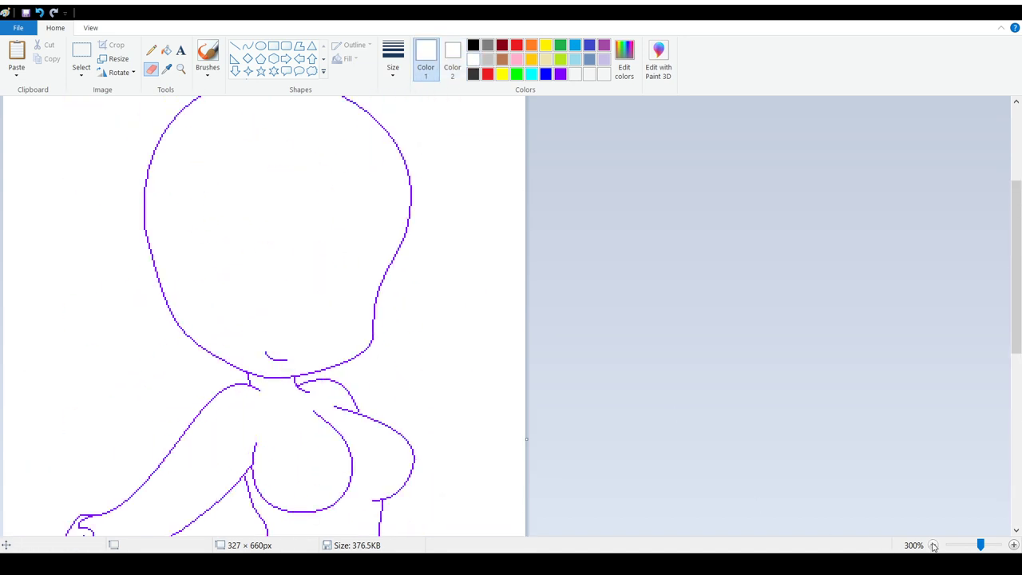
left_click(933, 544)
scroll(343, 288, "up", 3)
scroll(461, 372, "down", 5)
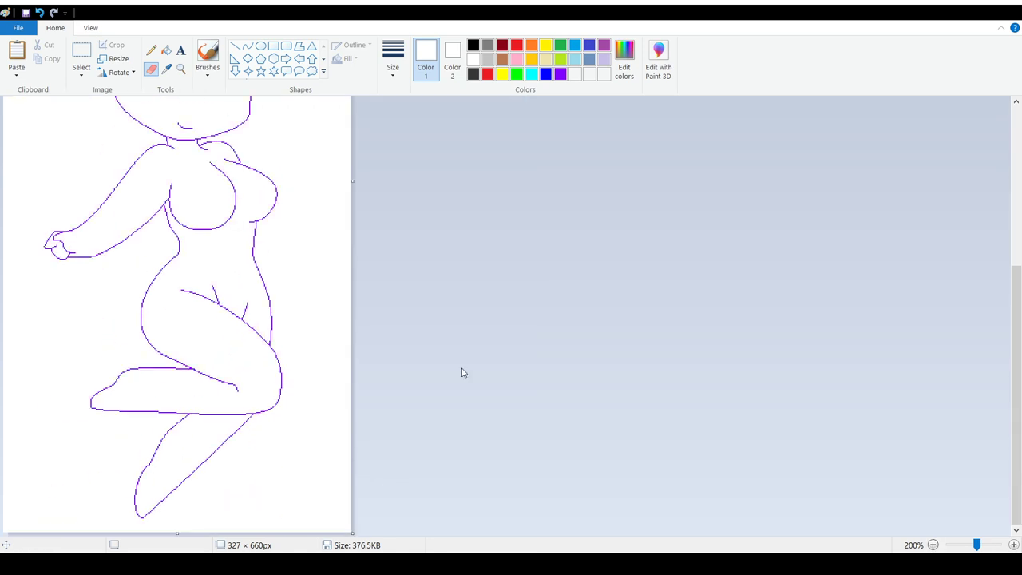
left_click(932, 545)
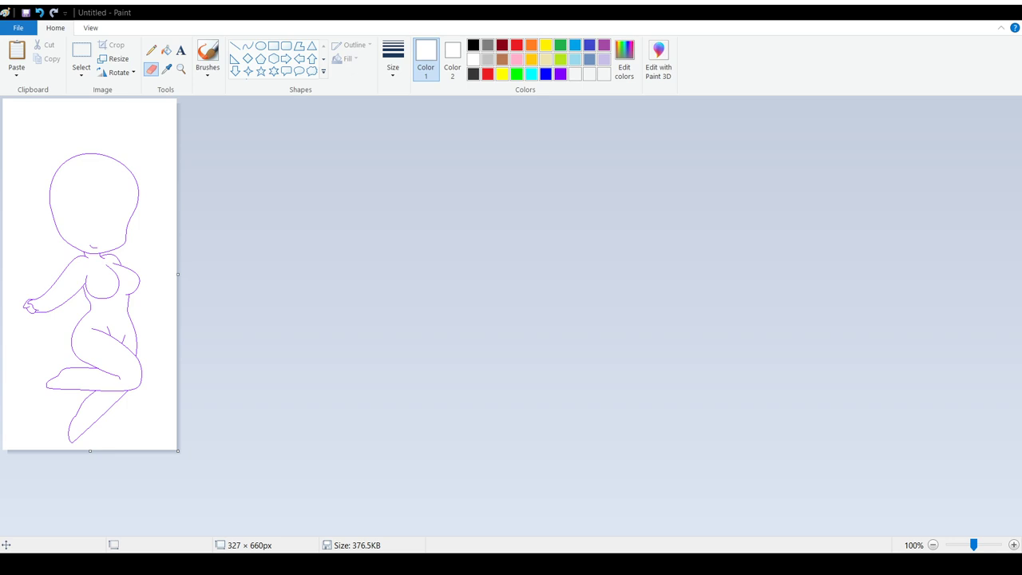
Step: Paste two versions of the embracing-couple base over the violet outline, and undo both pastes
left_click(16, 55)
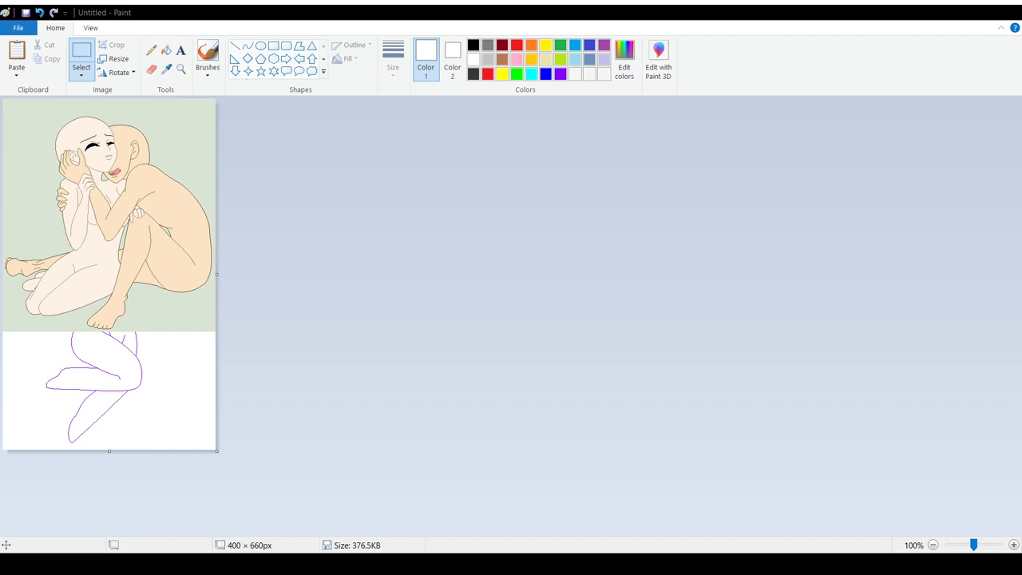
key("ctrl+v")
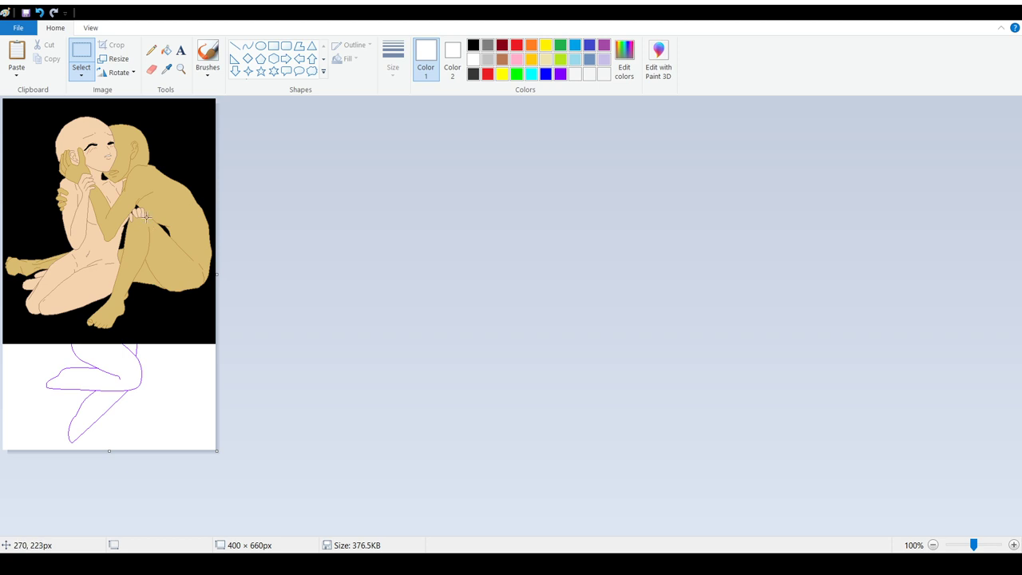
left_click(40, 13)
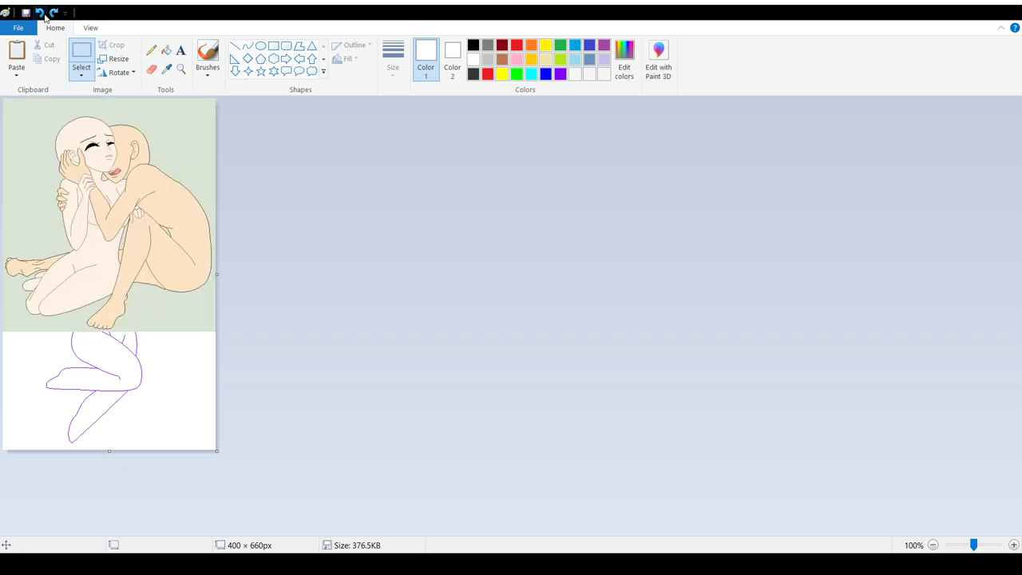
left_click(40, 13)
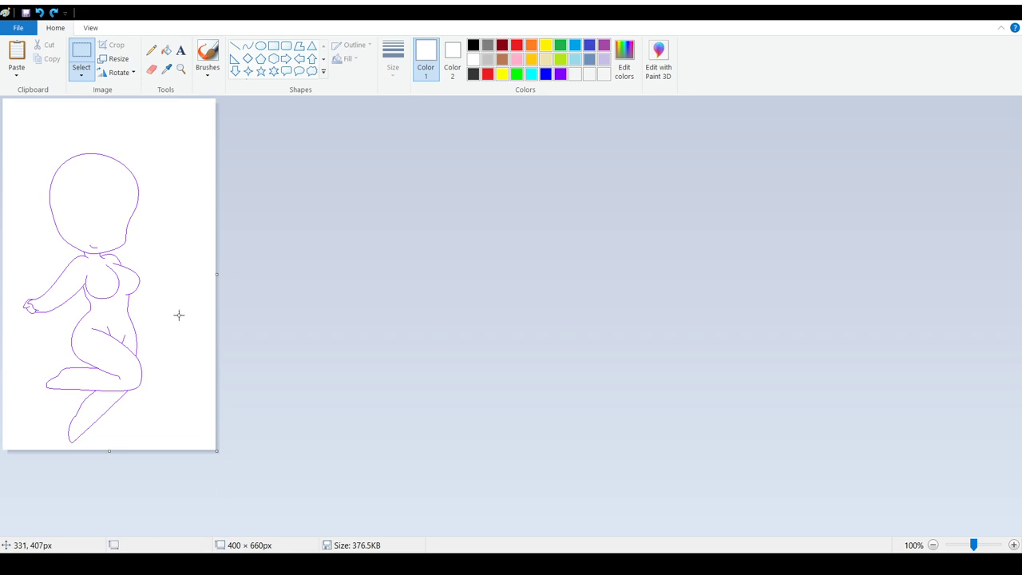
Step: Narrow the canvas around the violet figure to 333 px wide
left_click_drag(217, 275, 180, 323)
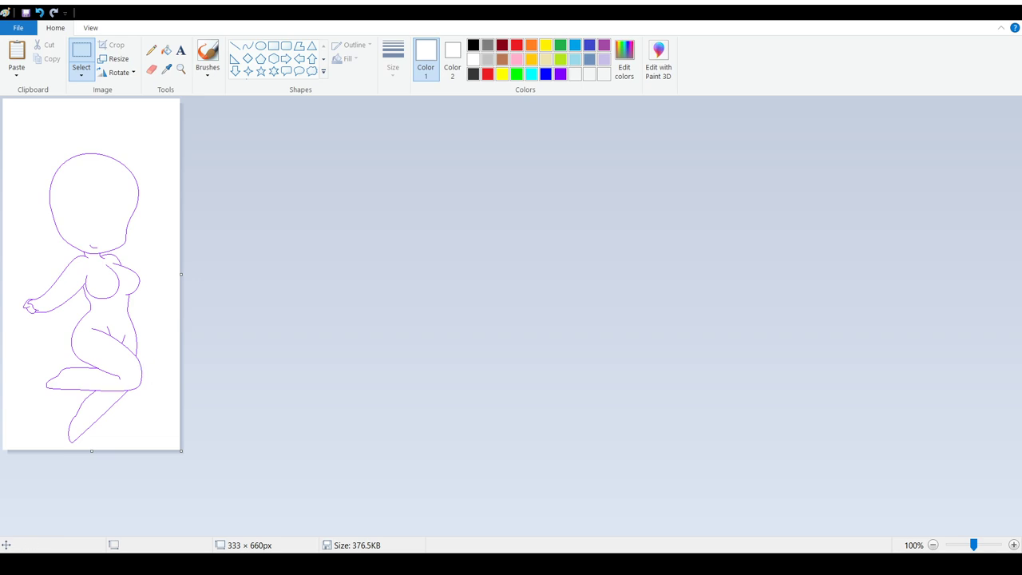
left_click(1012, 544)
scroll(205, 354, "down", 3)
scroll(205, 355, "up", 3)
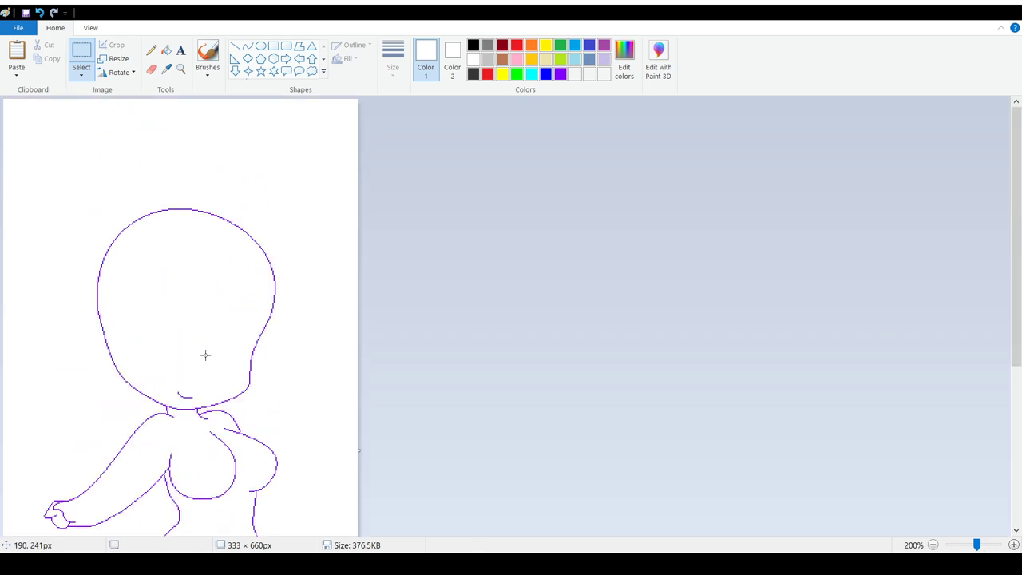
scroll(205, 354, "down", 3)
scroll(221, 369, "up", 2)
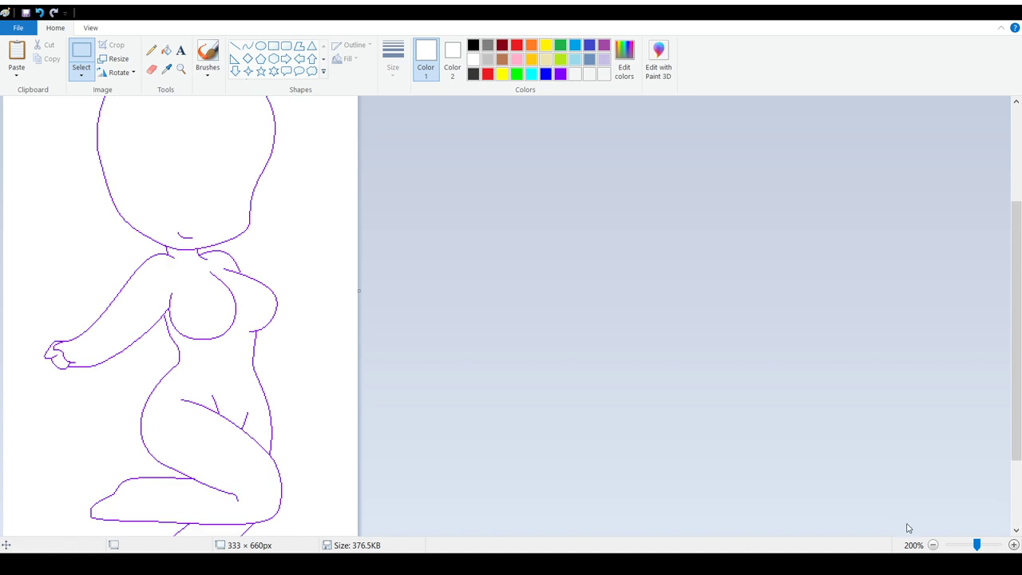
left_click(931, 545)
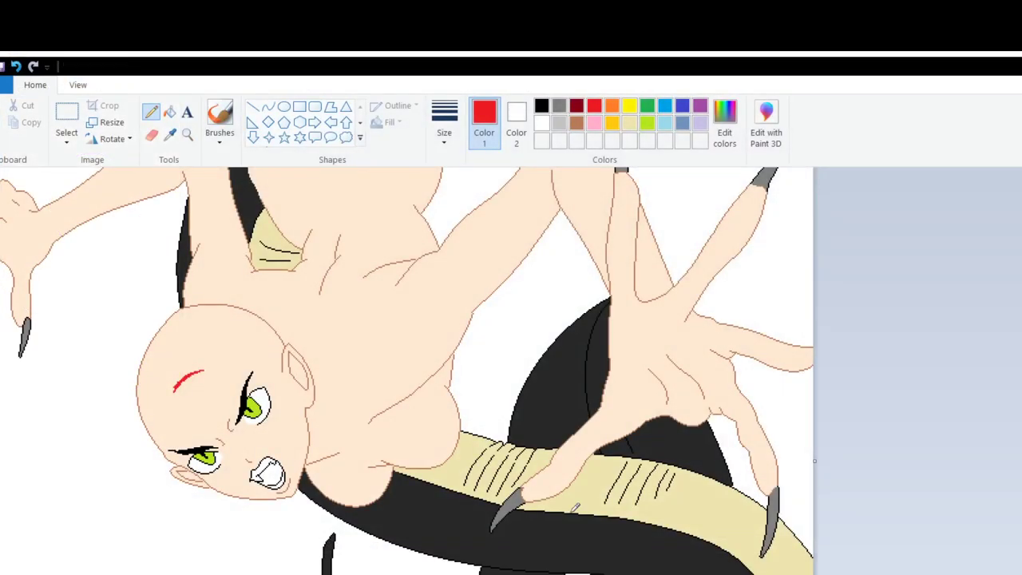
Step: Undo the red pencil stroke on the snake character's forehead
scroll(408, 370, "up", 2)
scroll(407, 371, "down", 4)
scroll(407, 370, "up", 3)
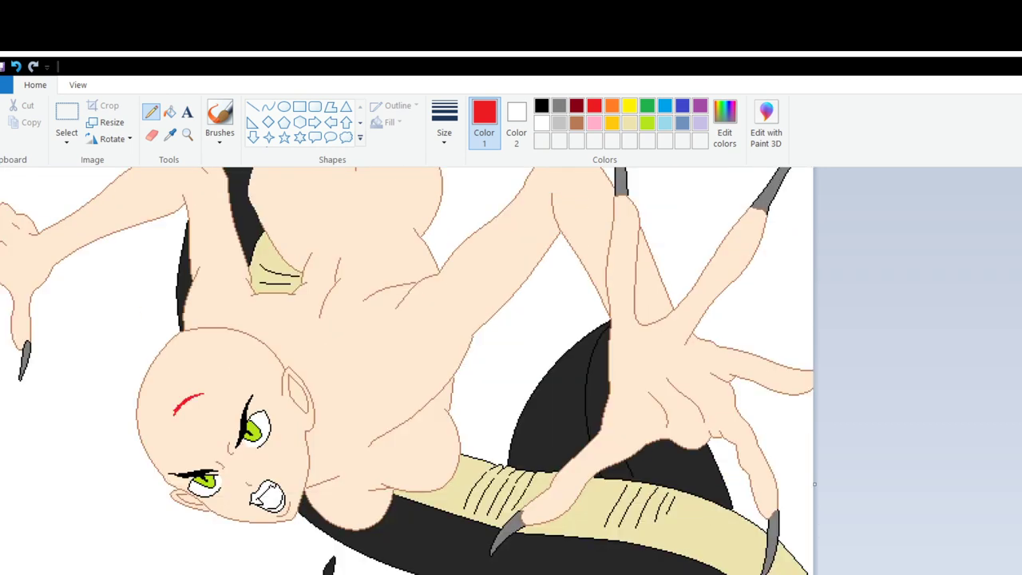
scroll(361, 361, "down", 2)
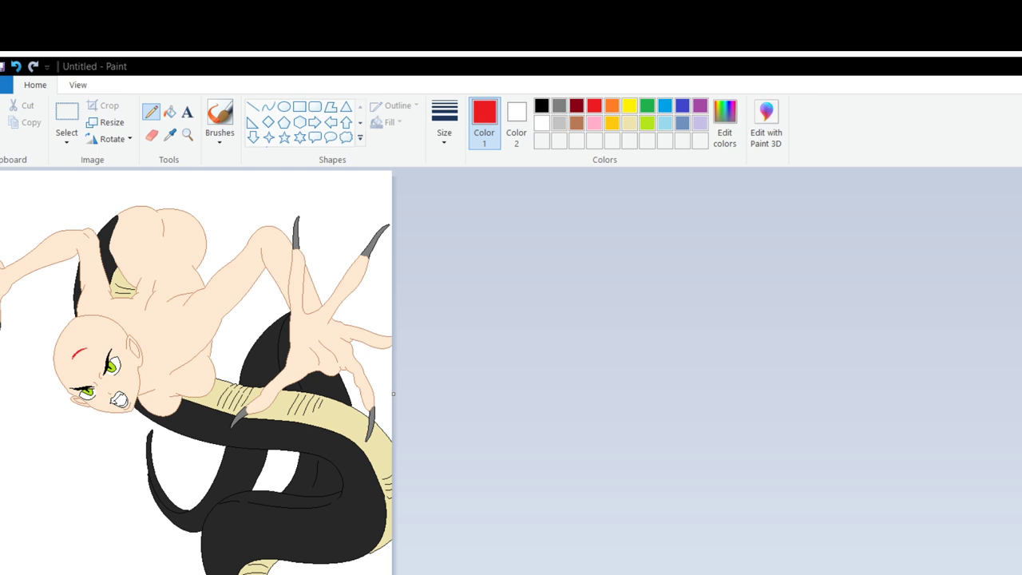
left_click(17, 67)
Step: Sample the pale skin colour as Color 1 and remove only that colour from the snake character with an enlarged Eraser
left_click(170, 134)
left_click(138, 220)
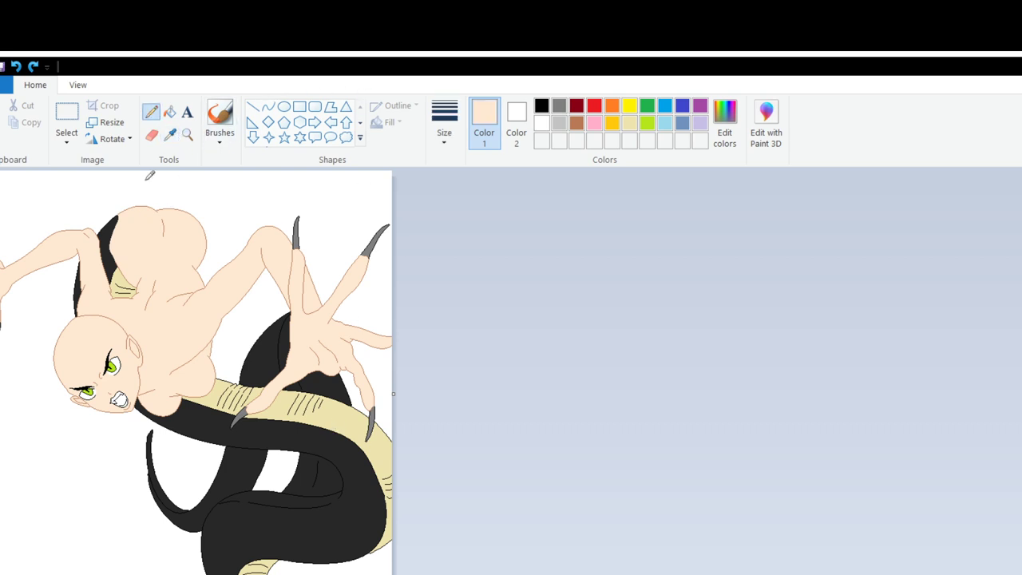
left_click(152, 135)
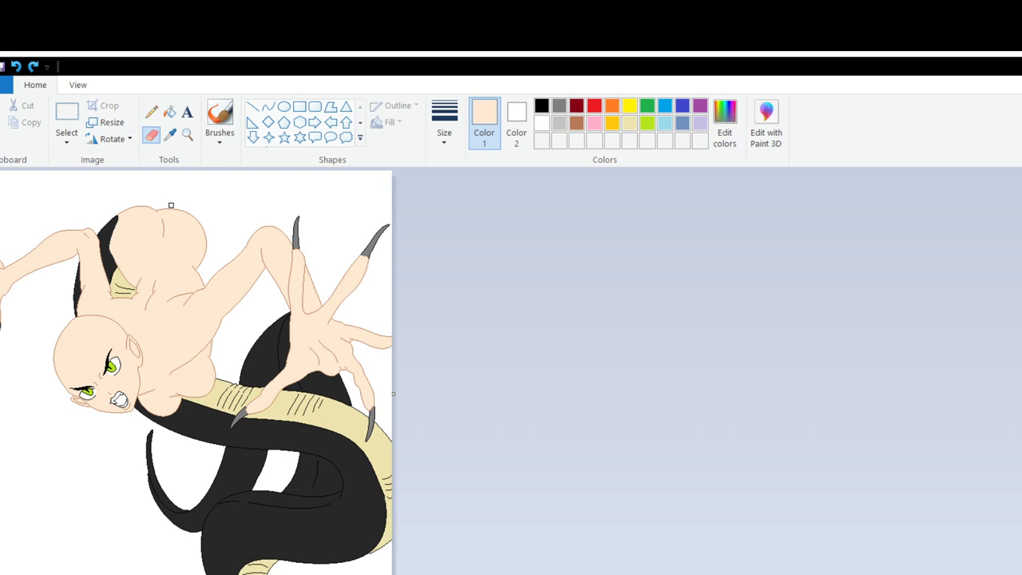
key("ctrl+plus")
key("ctrl+plus")
key("ctrl+plus")
key("ctrl+plus")
key("ctrl+plus")
key("ctrl+plus")
key("ctrl+plus")
key("ctrl+plus")
key("ctrl+plus")
mouse_move(3, 352)
left_mouse_down()
mouse_move(10, 240)
mouse_move(43, 257)
mouse_move(57, 292)
mouse_move(7, 406)
mouse_move(248, 240)
mouse_move(243, 299)
mouse_move(210, 374)
mouse_move(83, 497)
left_mouse_up()
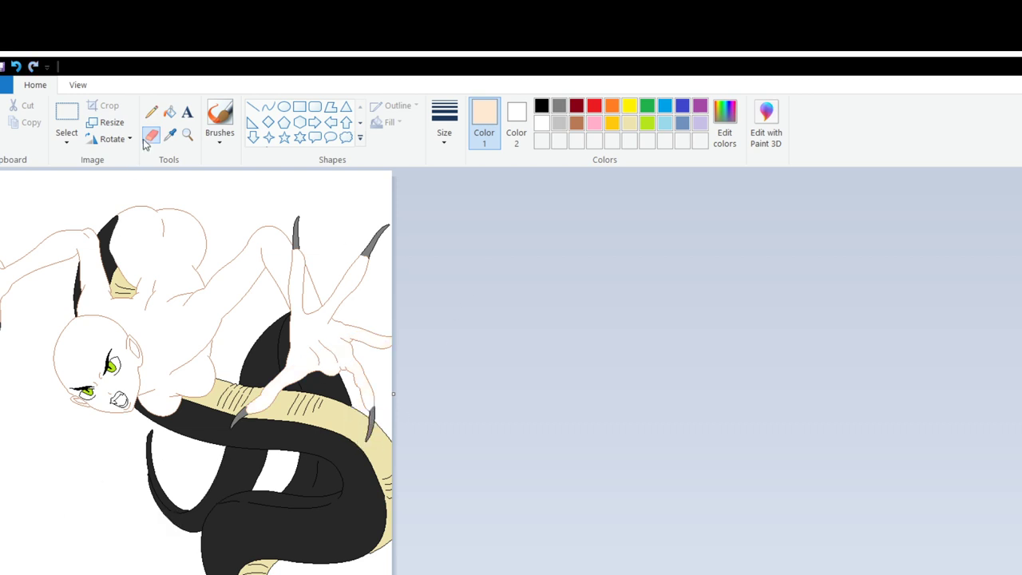
Step: Sample the grey of the claws and colour-erase it from all the claws, keeping their outlines
left_click(169, 134)
left_click(294, 236)
mouse_move(293, 237)
left_mouse_down()
mouse_move(367, 214)
mouse_move(327, 308)
mouse_move(369, 415)
left_mouse_up()
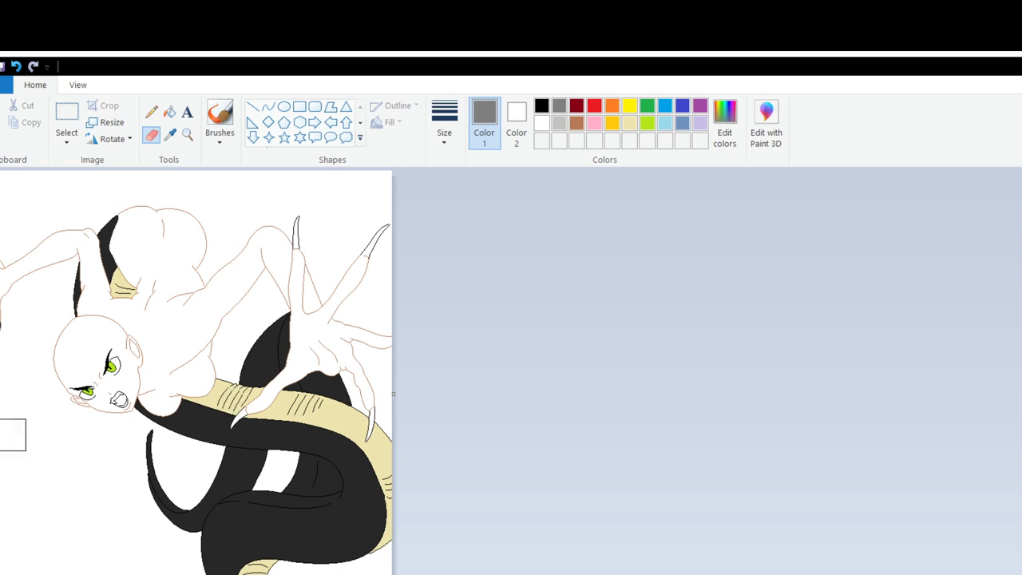
Step: Sample the dark grey of the snake body and colour-erase it from the back and coils
left_click(169, 134)
left_click(105, 230)
mouse_move(141, 201)
left_mouse_down()
mouse_move(150, 226)
mouse_move(142, 223)
mouse_move(52, 336)
mouse_move(88, 376)
mouse_move(361, 291)
mouse_move(334, 297)
mouse_move(446, 299)
mouse_move(475, 311)
mouse_move(296, 399)
mouse_move(99, 568)
mouse_move(257, 446)
mouse_move(141, 558)
mouse_move(574, 381)
mouse_move(351, 568)
left_mouse_up()
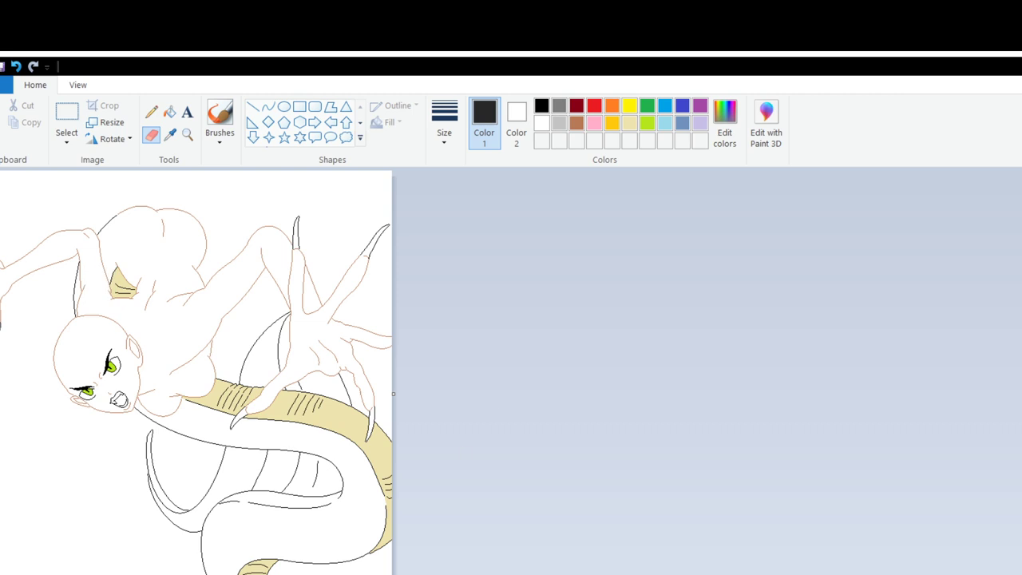
Step: Sample the beige of the underbelly and colour-erase it from the waist patch and all the belly sections of the tail
left_click(170, 134)
left_click(208, 393)
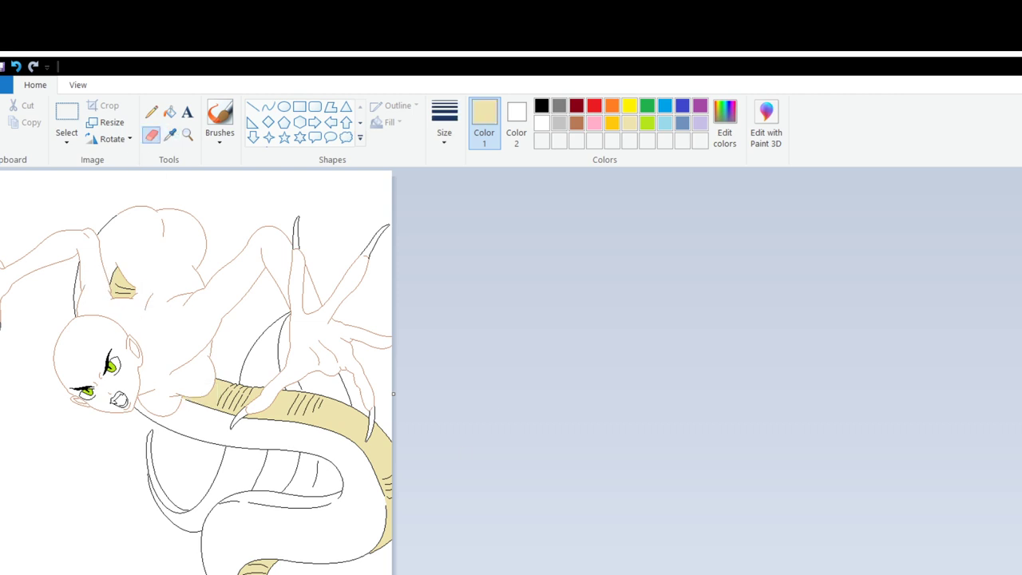
left_click_drag(102, 275, 128, 292)
left_click_drag(192, 395, 351, 411)
mouse_move(421, 379)
left_mouse_down()
mouse_move(290, 490)
mouse_move(575, 467)
mouse_move(533, 455)
mouse_move(178, 563)
left_mouse_up()
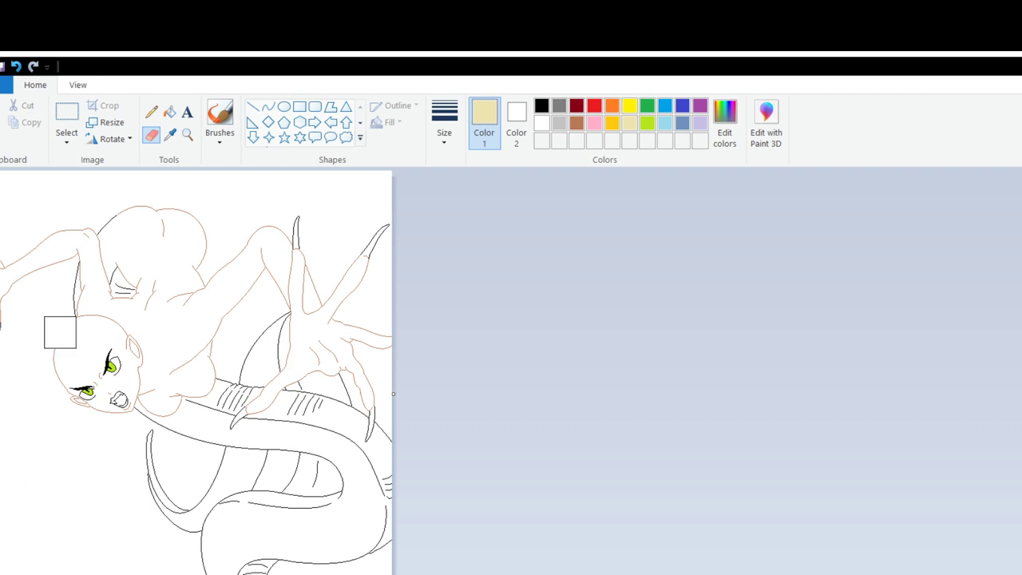
Step: Sample the lime green of the irises and colour-erase it from both eyes
left_click(169, 134)
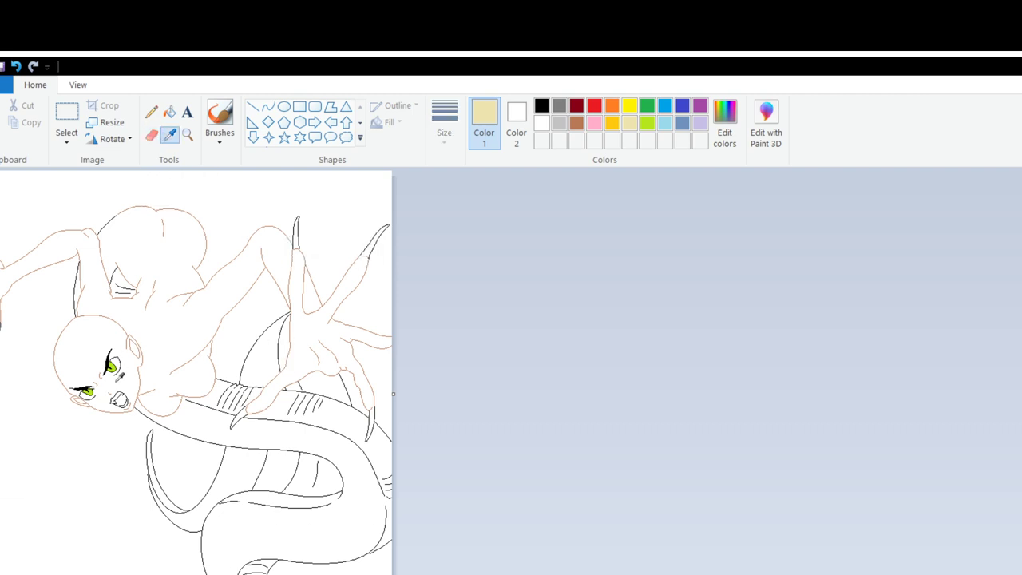
left_click(112, 366)
left_click_drag(112, 366, 88, 391)
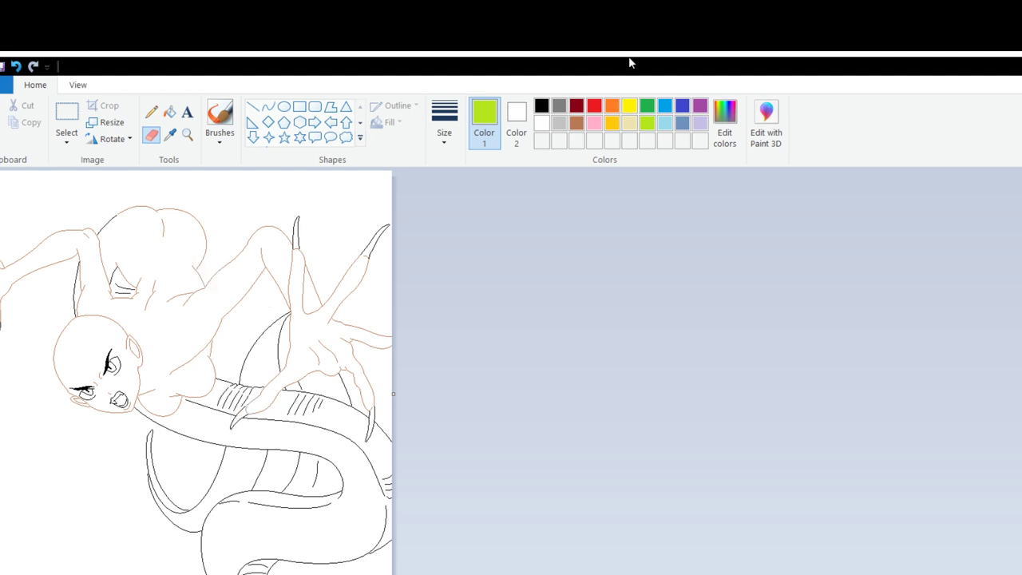
Step: Set Color 1 to red and draw a Curve along the lower edge of the character's face to the chin
left_click(594, 106)
left_click(152, 108)
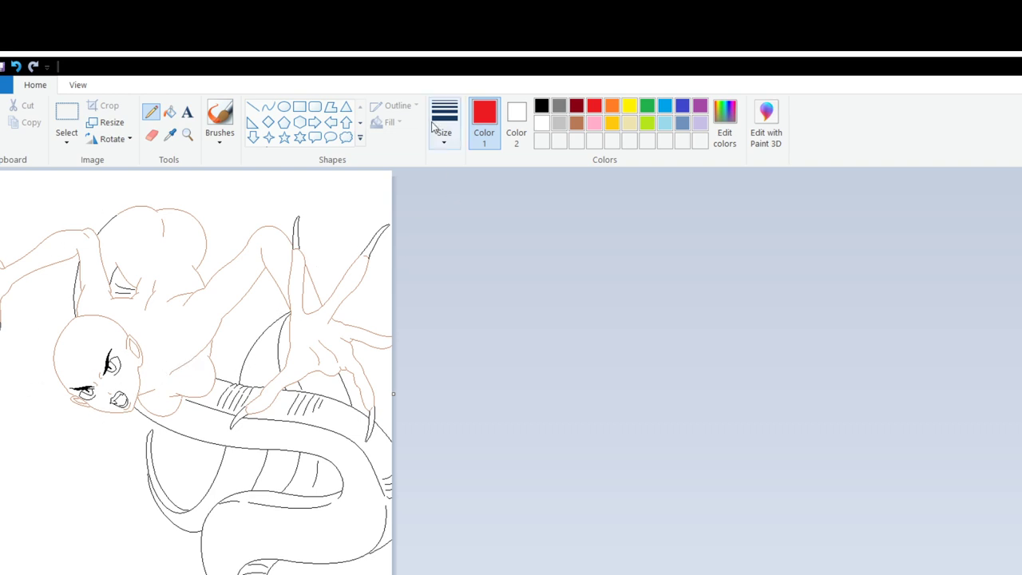
left_click(268, 107)
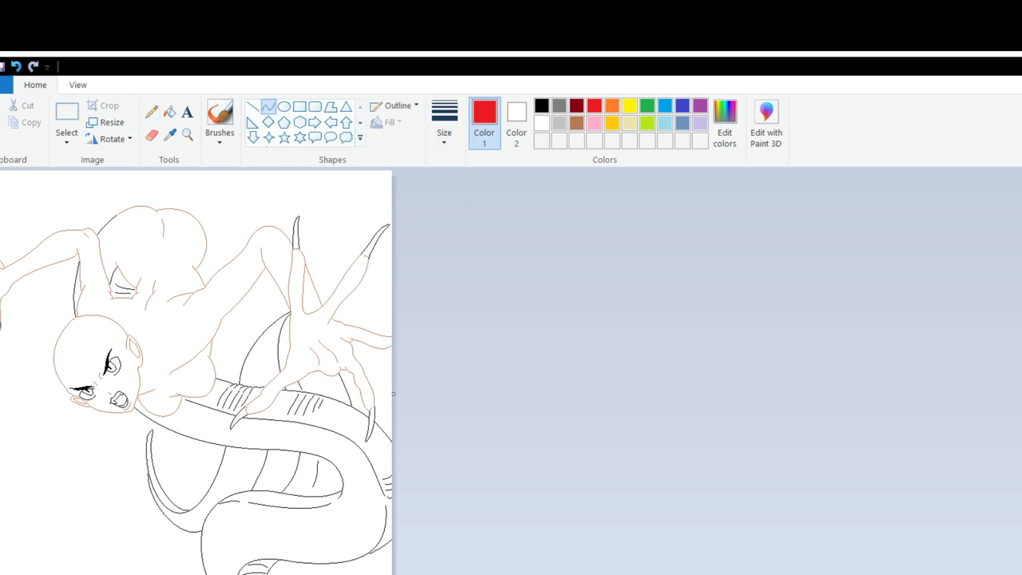
scroll(458, 392, "up", 3)
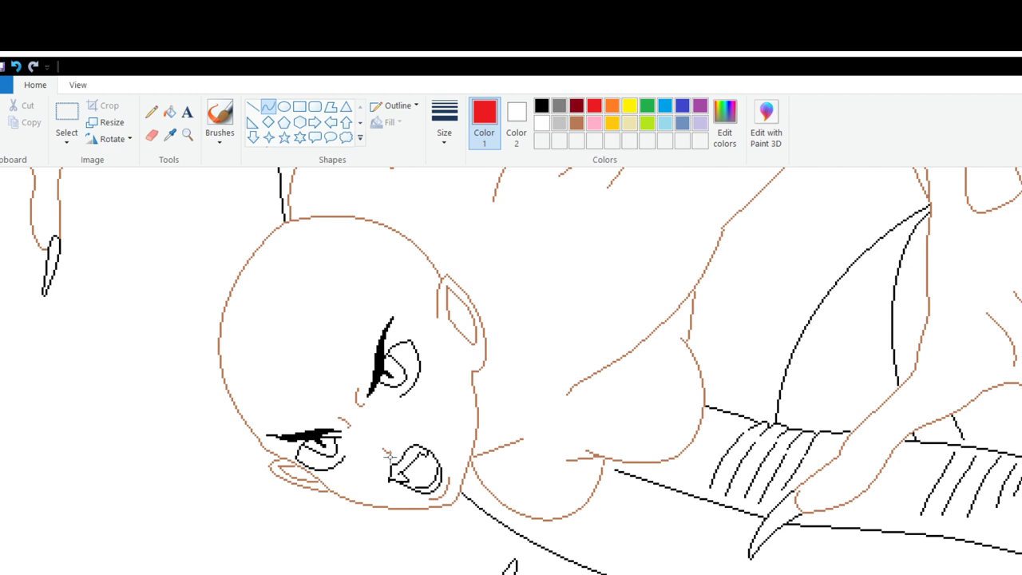
scroll(300, 476, "down", 1)
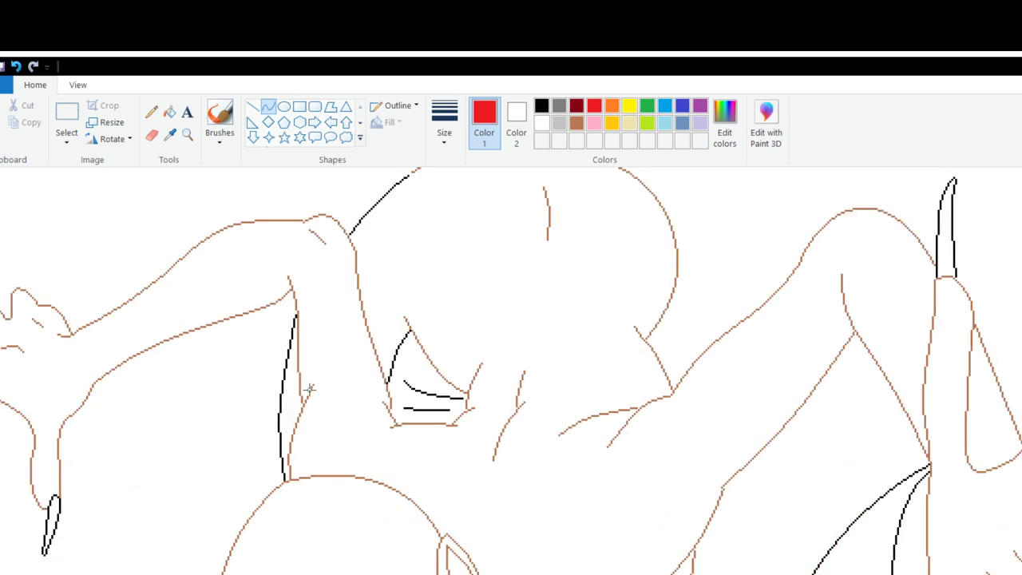
scroll(391, 416, "up", 1)
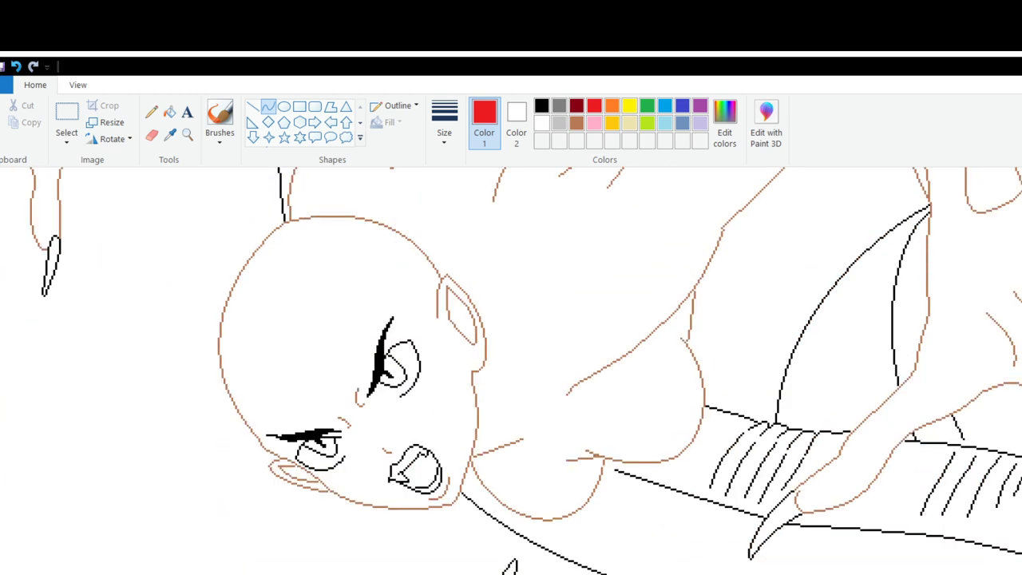
scroll(205, 423, "down", 2)
scroll(159, 422, "up", 1)
scroll(163, 424, "down", 1)
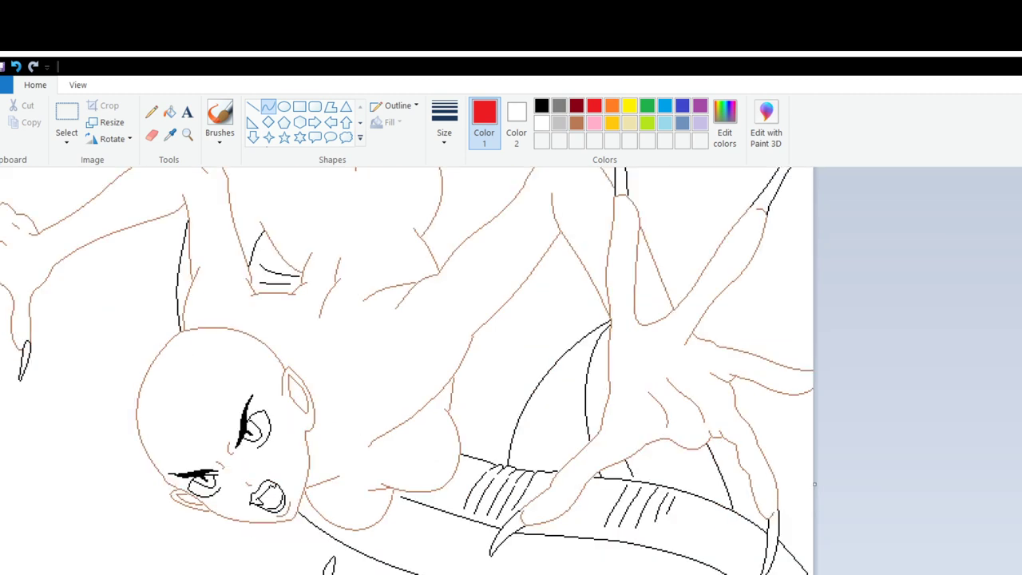
scroll(478, 487, "up", 1)
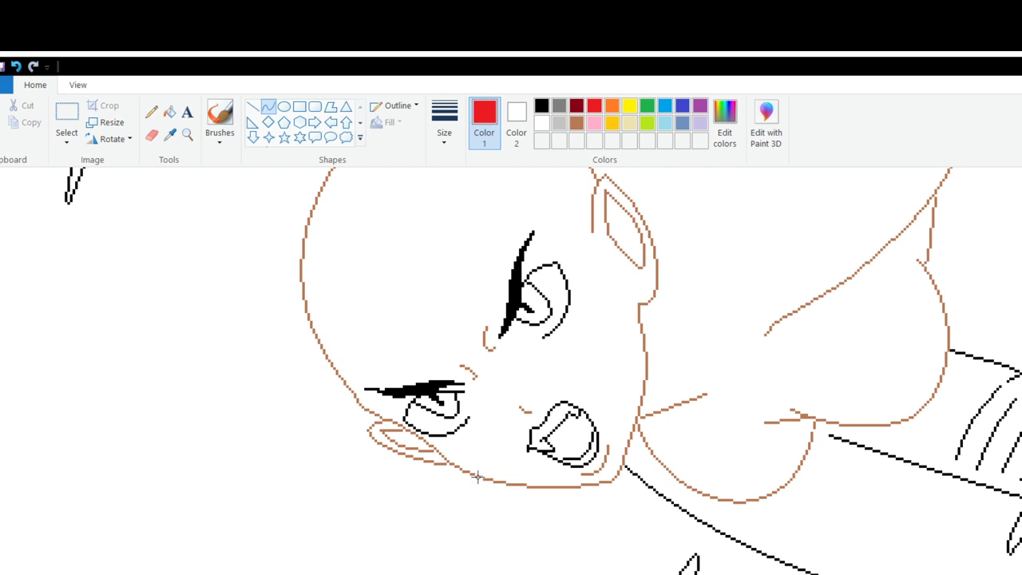
left_click_drag(477, 475, 615, 485)
left_click_drag(514, 492, 545, 494)
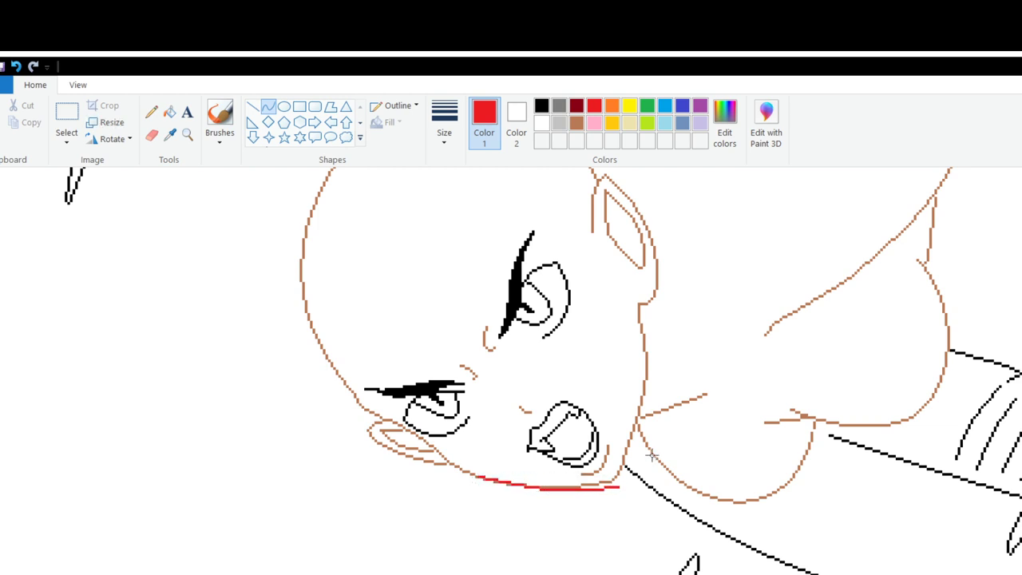
Step: Draw a second red curve from the base of the ear down the jaw to the chin
mouse_move(636, 304)
left_mouse_down()
mouse_move(650, 364)
mouse_move(618, 485)
left_mouse_up()
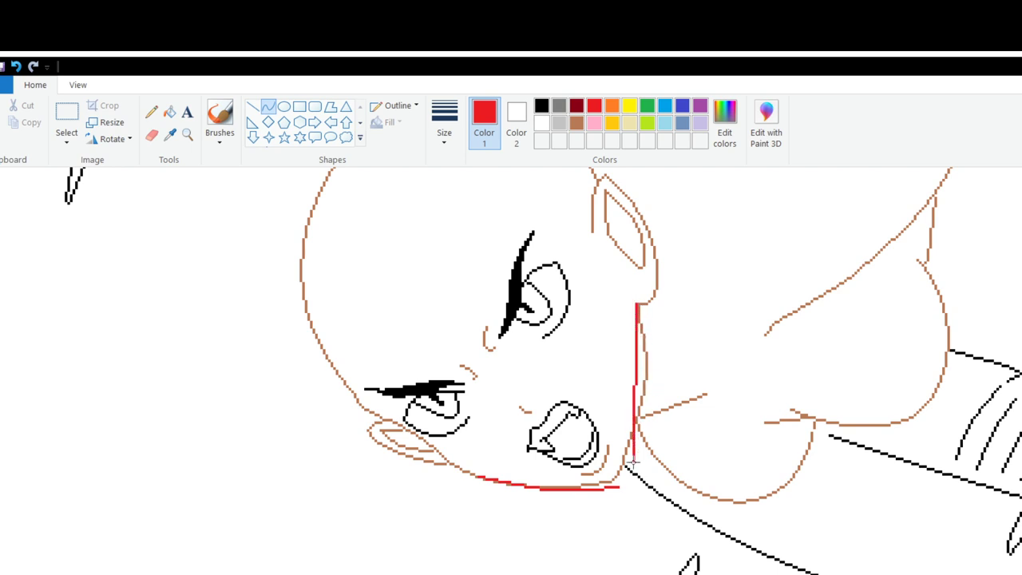
left_click_drag(633, 369, 649, 440)
scroll(759, 350, "down", 3)
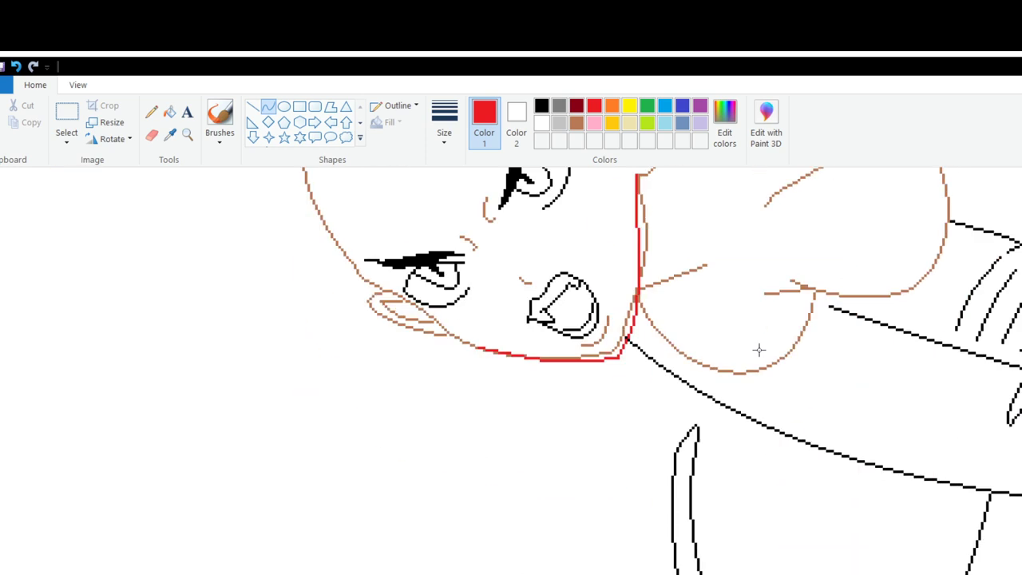
Step: Sample the brown outline colour and erase the old jaw line beside the red curves with a small Eraser
left_click(170, 134)
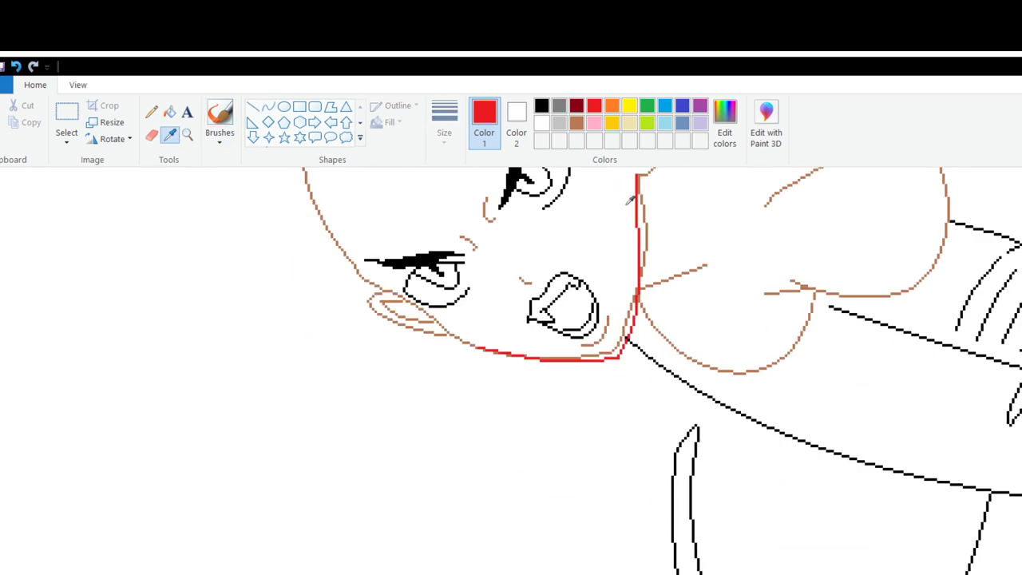
left_click(644, 229)
left_click(151, 135)
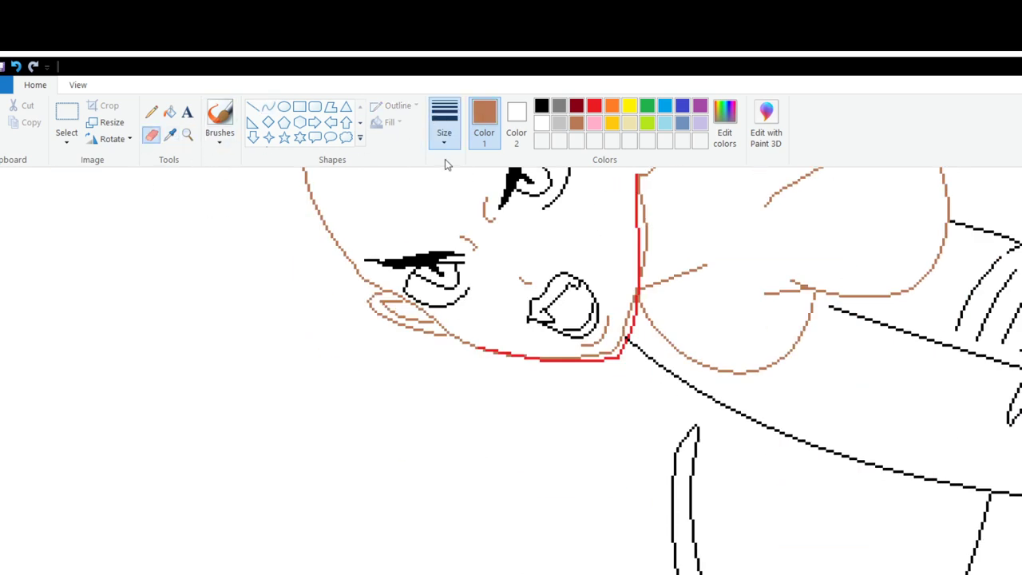
mouse_move(639, 181)
left_mouse_down()
mouse_move(640, 250)
mouse_move(648, 217)
mouse_move(619, 305)
mouse_move(632, 280)
mouse_move(624, 340)
mouse_move(604, 362)
mouse_move(609, 339)
mouse_move(540, 362)
left_mouse_up()
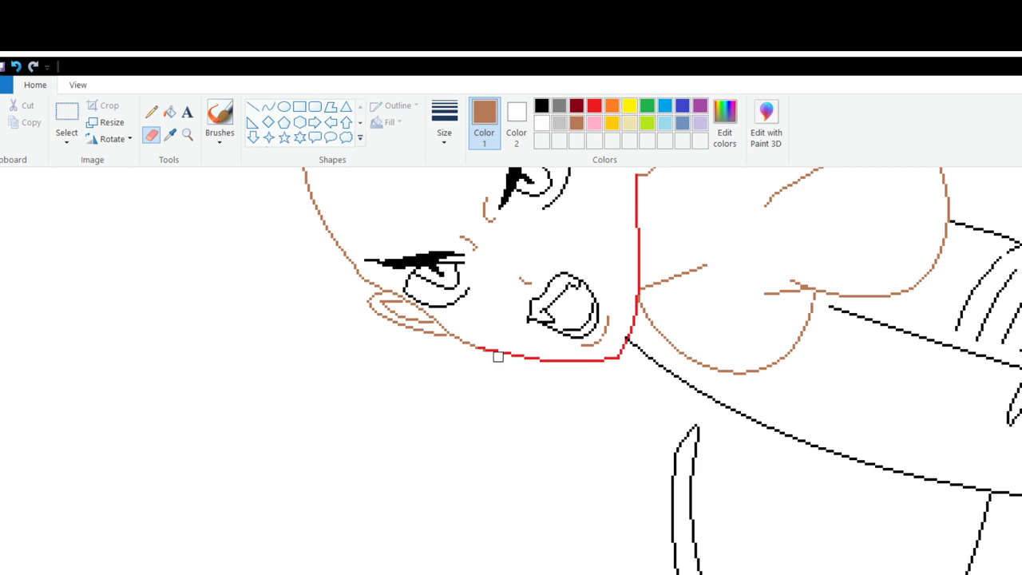
scroll(647, 336, "up", 3)
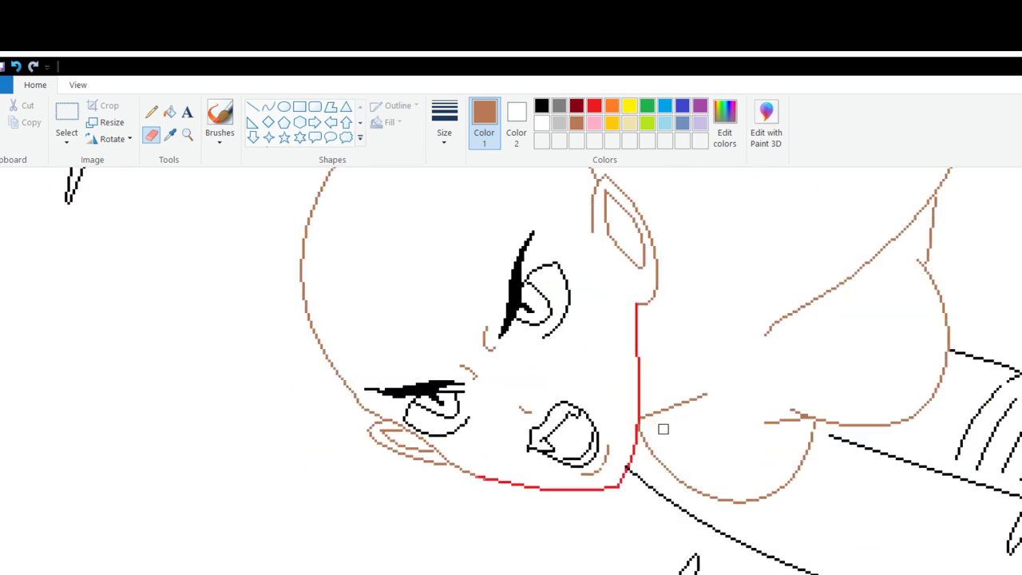
Step: Set Color 1 back to red and add a short curve extending the new jaw line up inside the ear
left_click(594, 106)
left_click(268, 106)
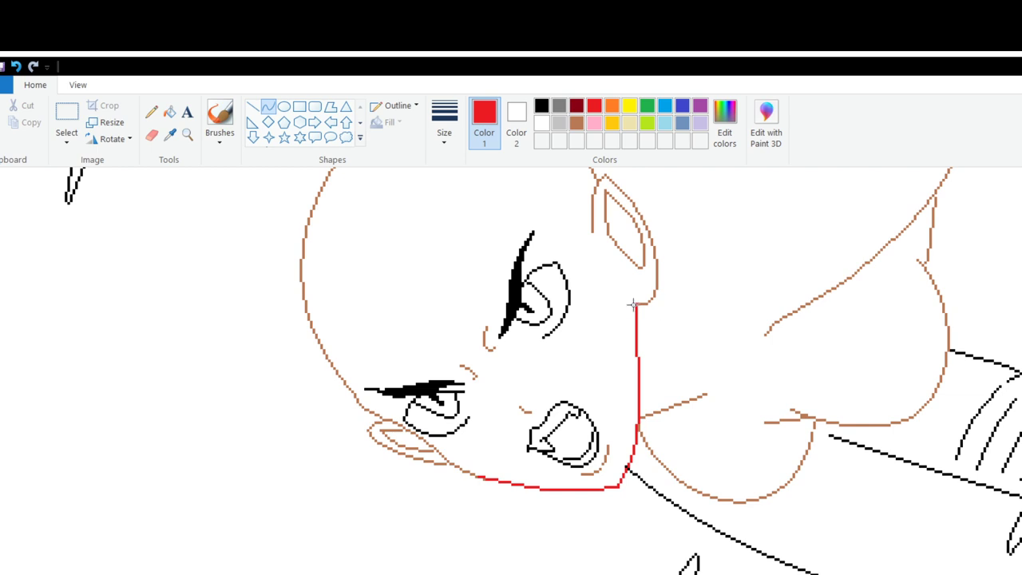
left_click_drag(634, 304, 625, 288)
scroll(623, 289, "down", 3)
scroll(658, 387, "up", 3)
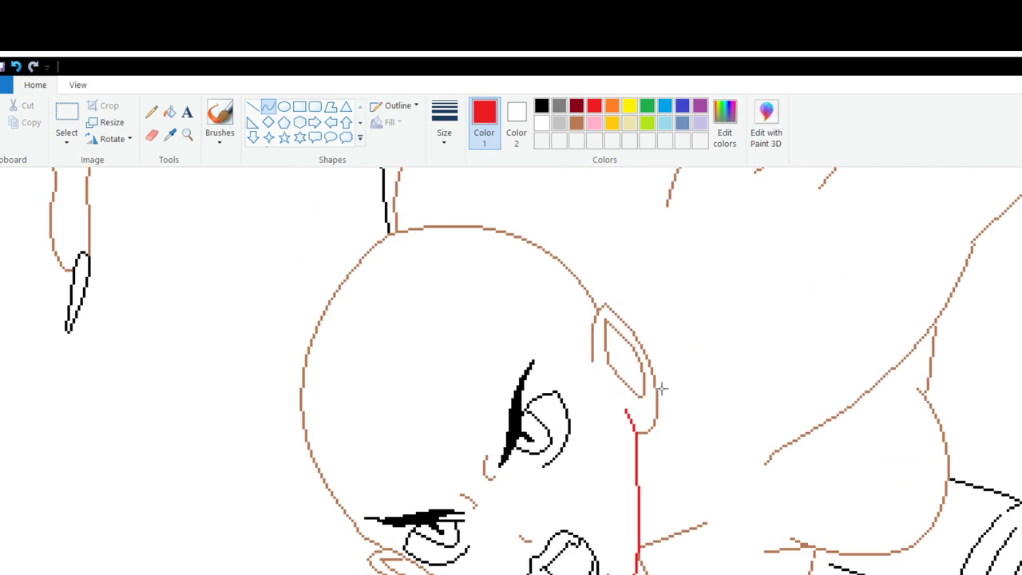
scroll(750, 471, "down", 3)
scroll(751, 471, "up", 3)
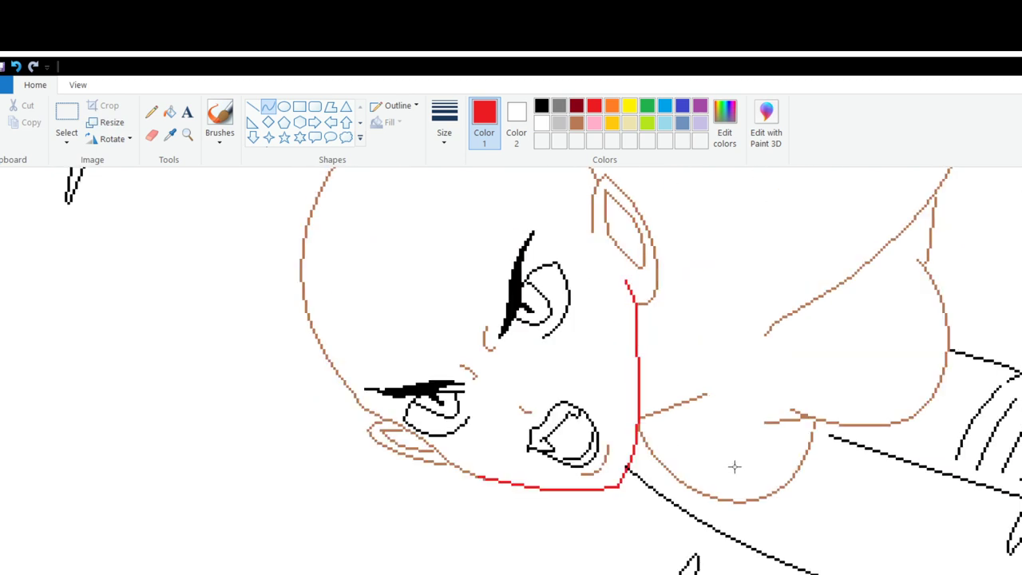
Step: Undo the red jaw curves and the erasing of the old jaw line
left_click(16, 67)
left_click(16, 67)
left_click(16, 67)
scroll(492, 369, "down", 3)
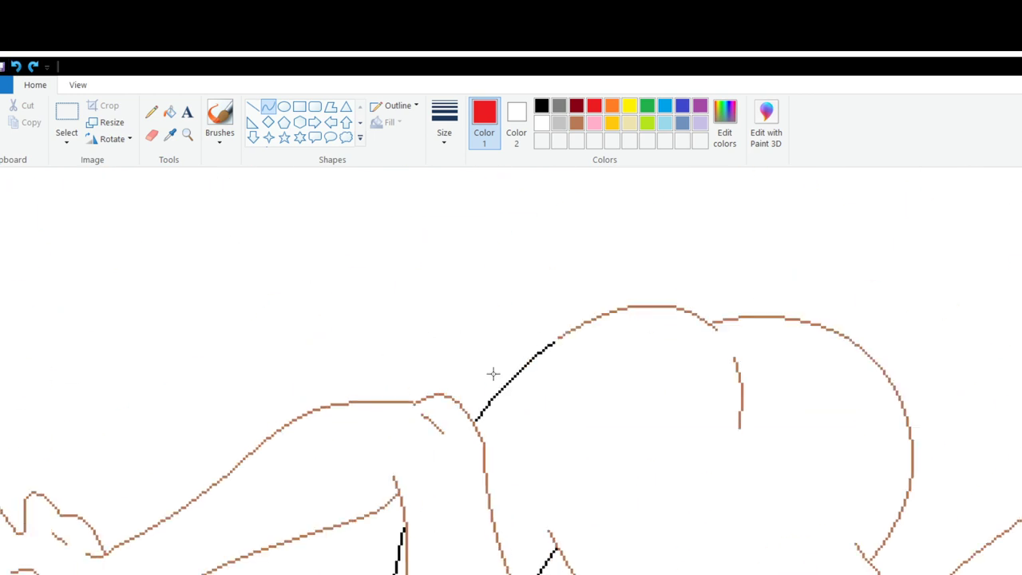
scroll(492, 367, "up", 6)
scroll(492, 367, "up", 6)
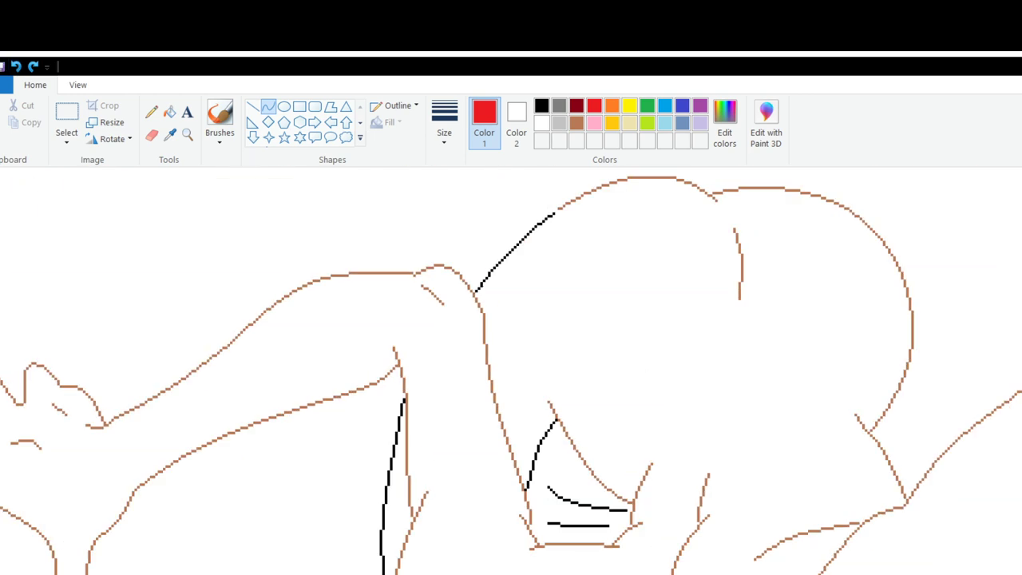
scroll(322, 328, "down", 3, "ctrl")
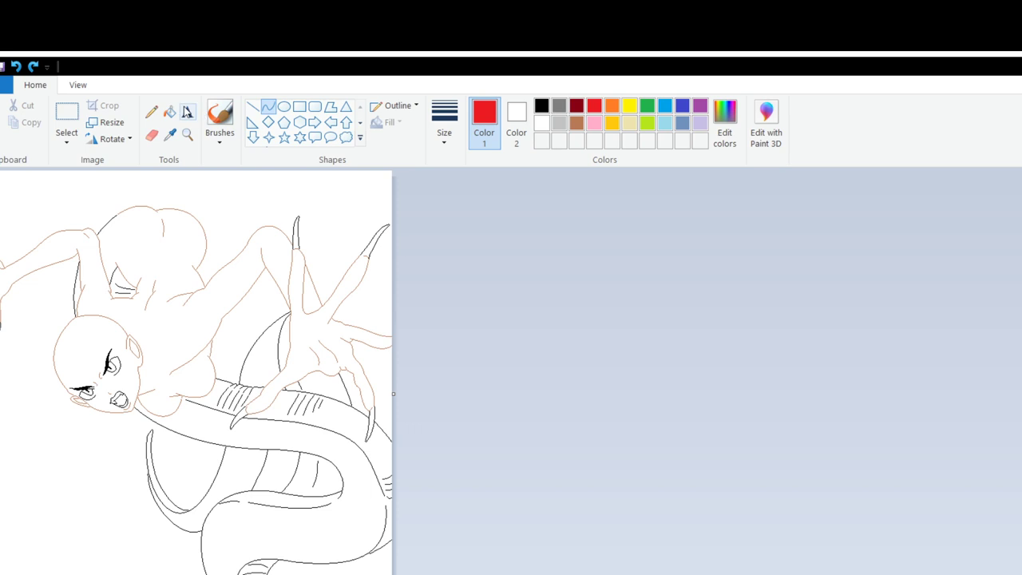
Step: Sample the black outline colour and use the Pencil to close the small gap between the black and brown lines on the back
left_click(151, 111)
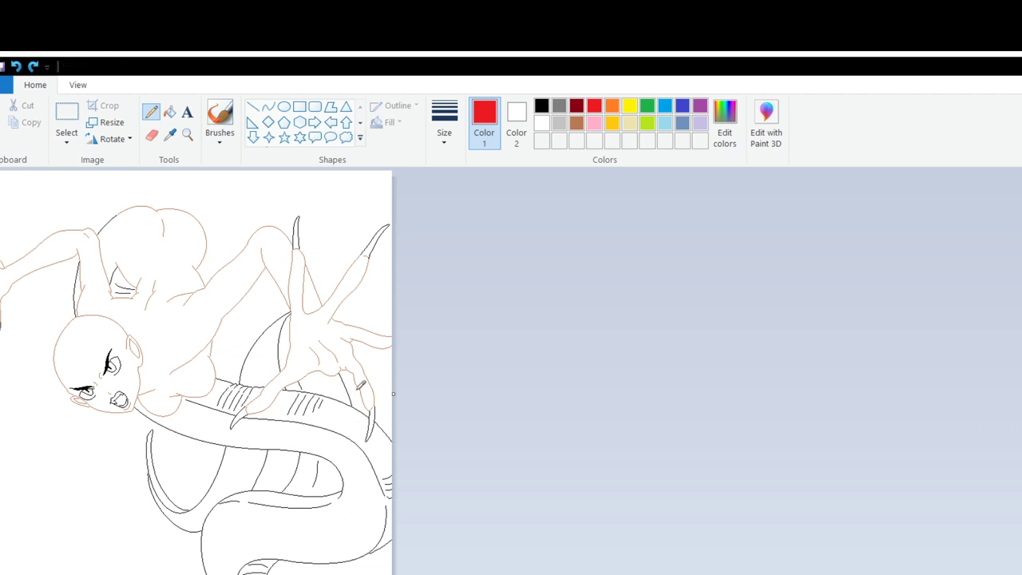
scroll(901, 500, "up", 1)
scroll(901, 500, "down", 4)
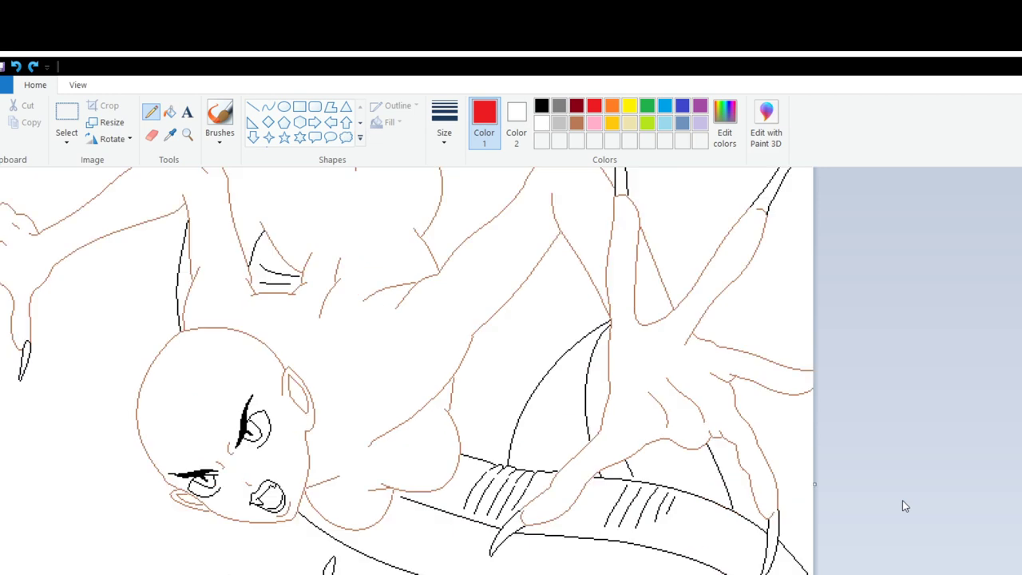
scroll(901, 500, "up", 3)
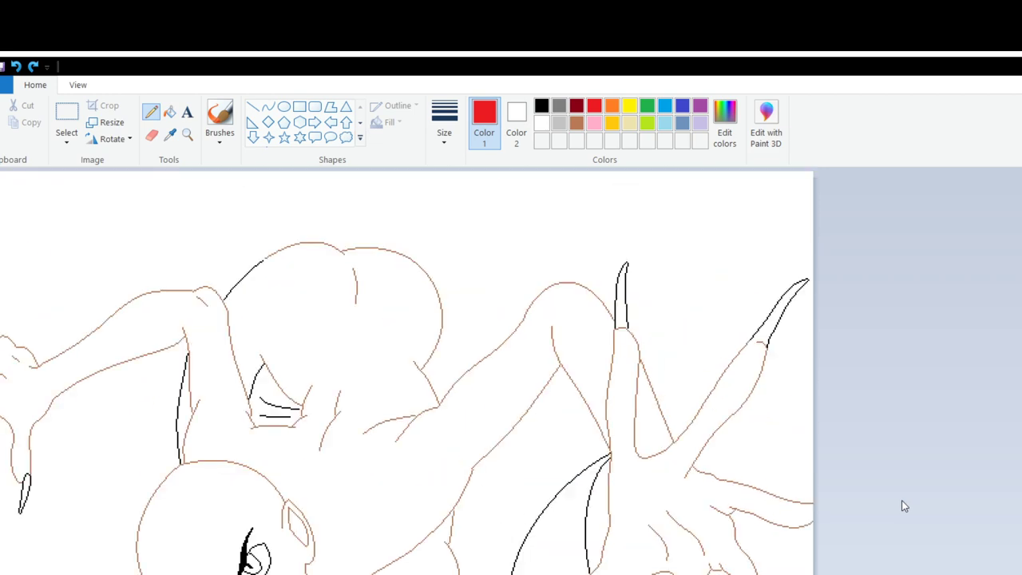
scroll(237, 187, "up", 1)
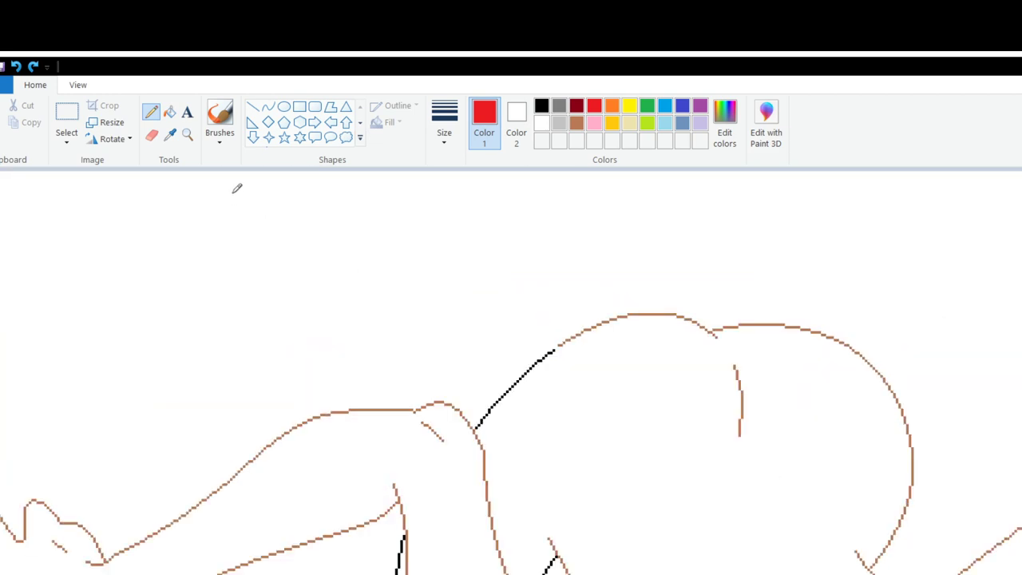
left_click(176, 135)
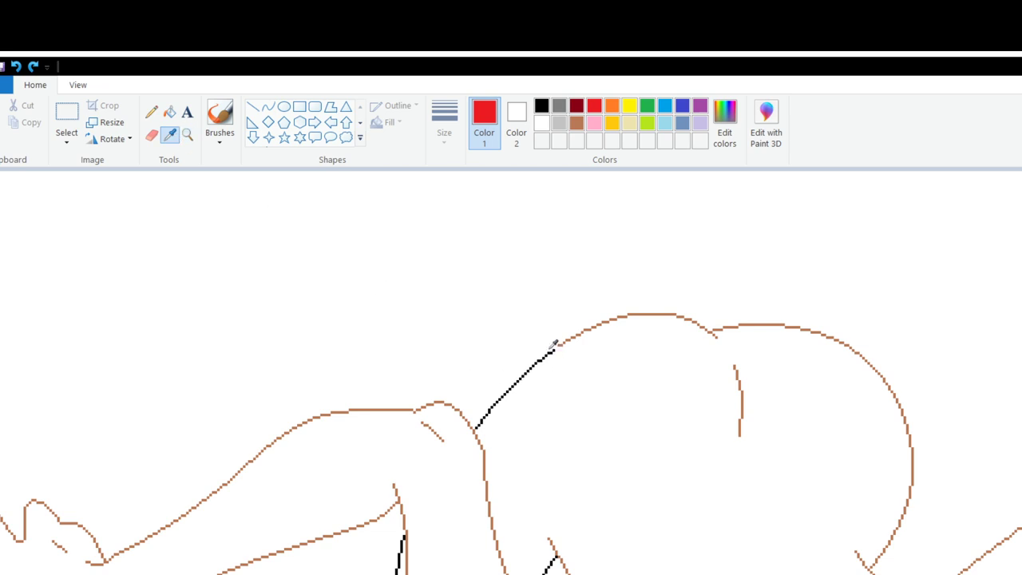
left_click(552, 349)
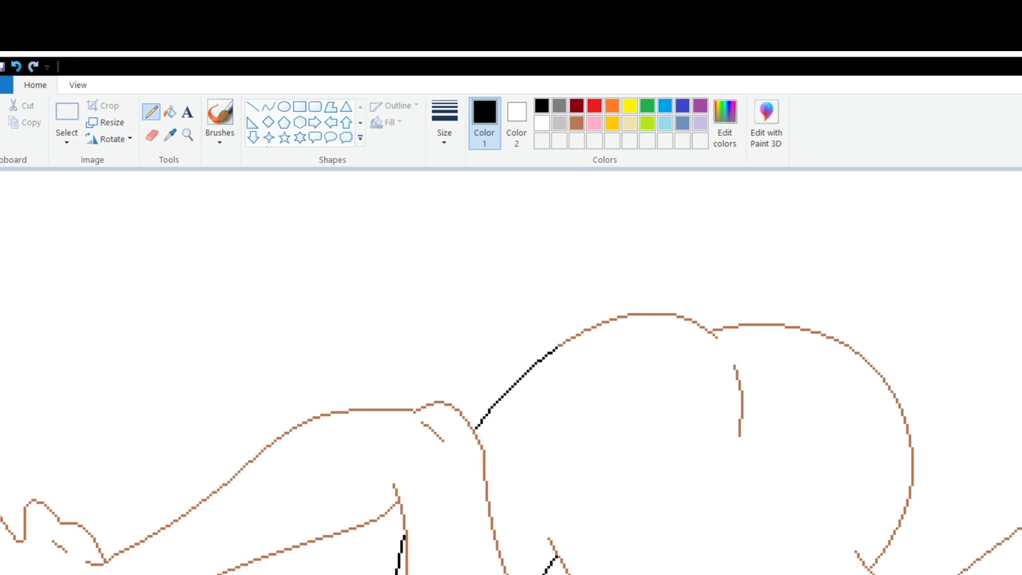
Step: Examine the black and brown linework of the figure's back, head, hands and tail for open gaps
scroll(563, 447, "down", 3)
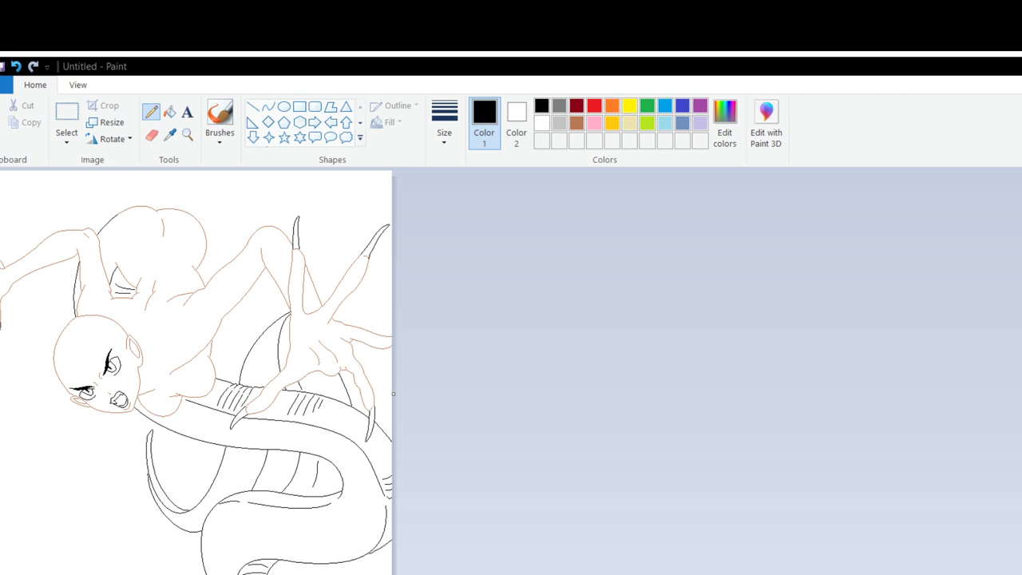
scroll(155, 467, "up", 1)
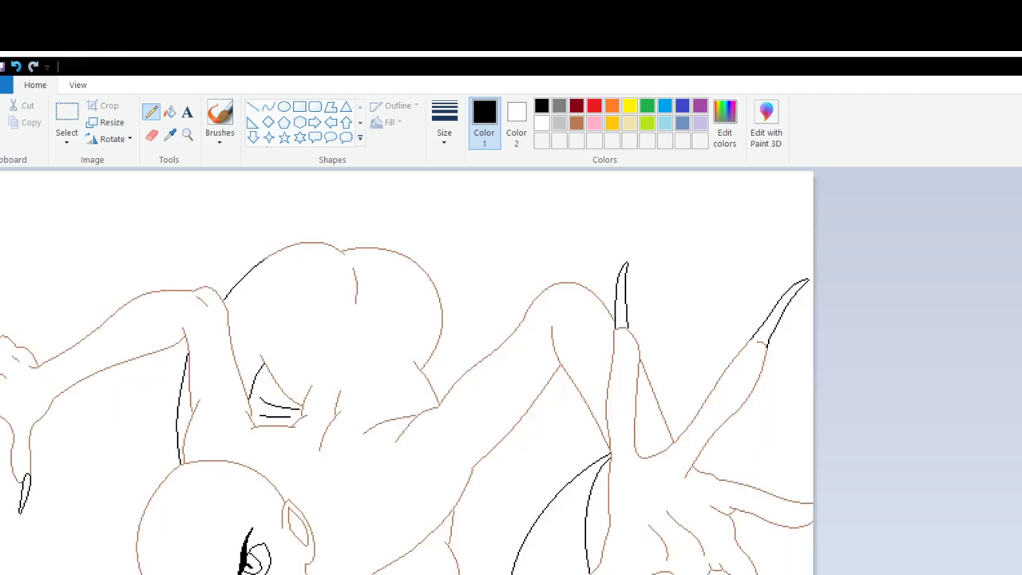
scroll(540, 427, "up", 1)
scroll(490, 420, "down", 3)
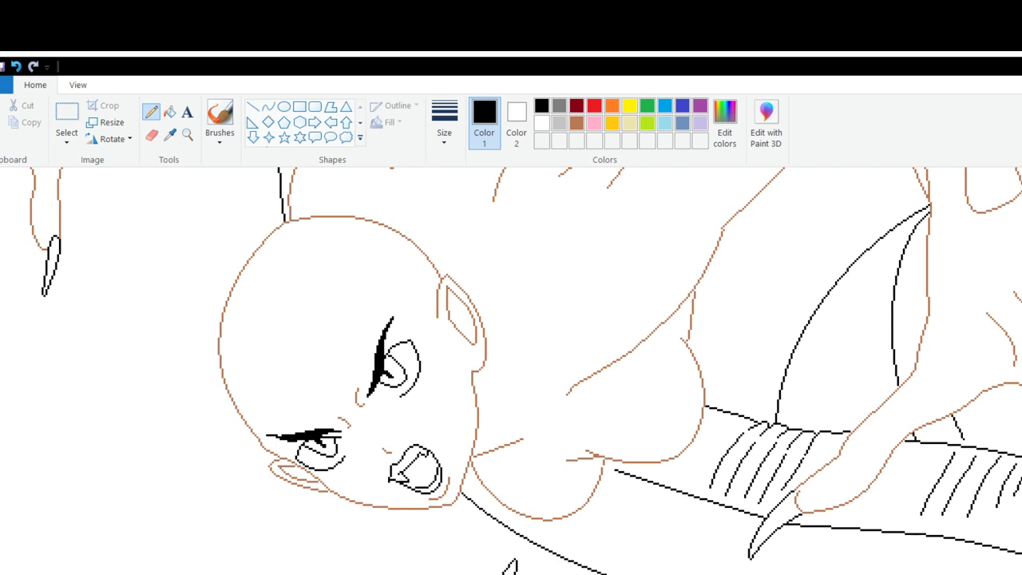
scroll(510, 371, "down", 1)
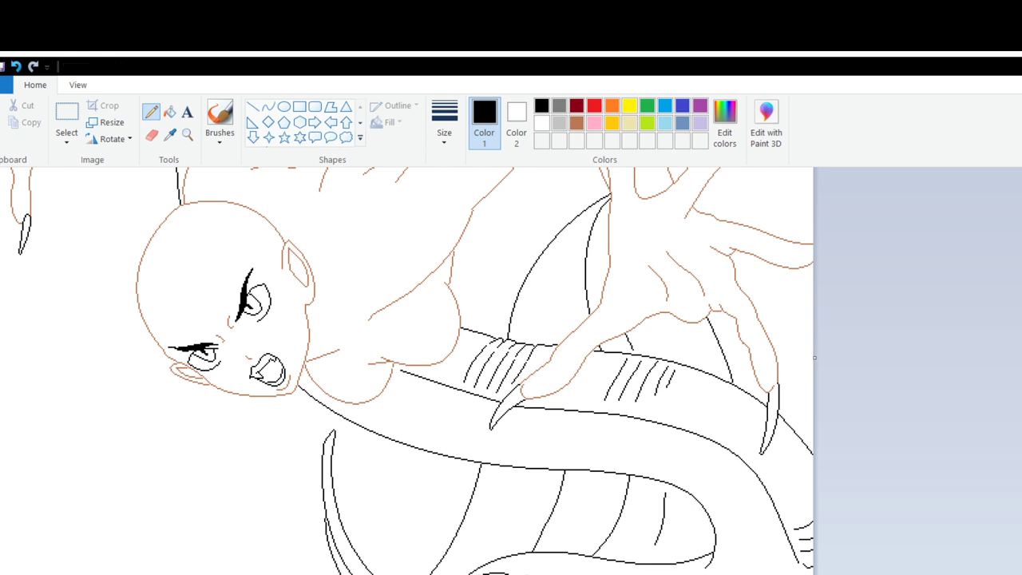
scroll(257, 563, "up", 3)
scroll(257, 563, "up", 3)
scroll(257, 564, "down", 6)
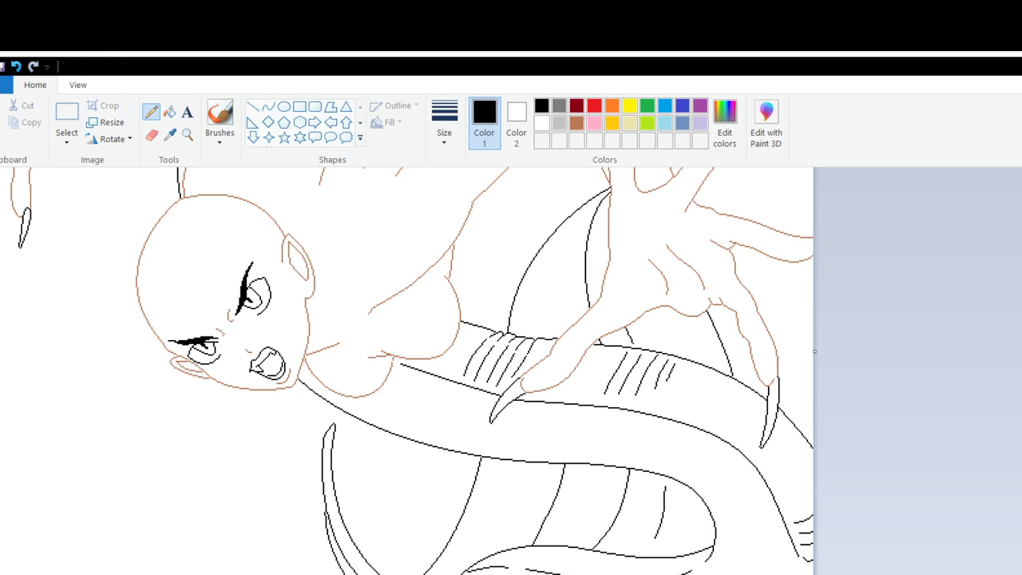
scroll(407, 371, "up", 3)
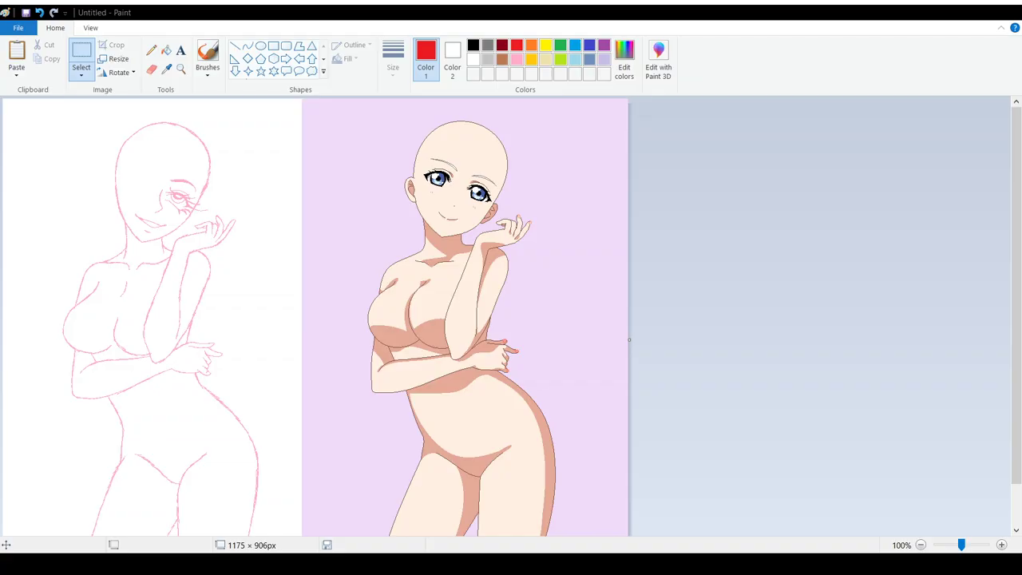
Step: Compare the overall pose of the pink sketch with the coloured base figure beside it
scroll(396, 240, "down", 1)
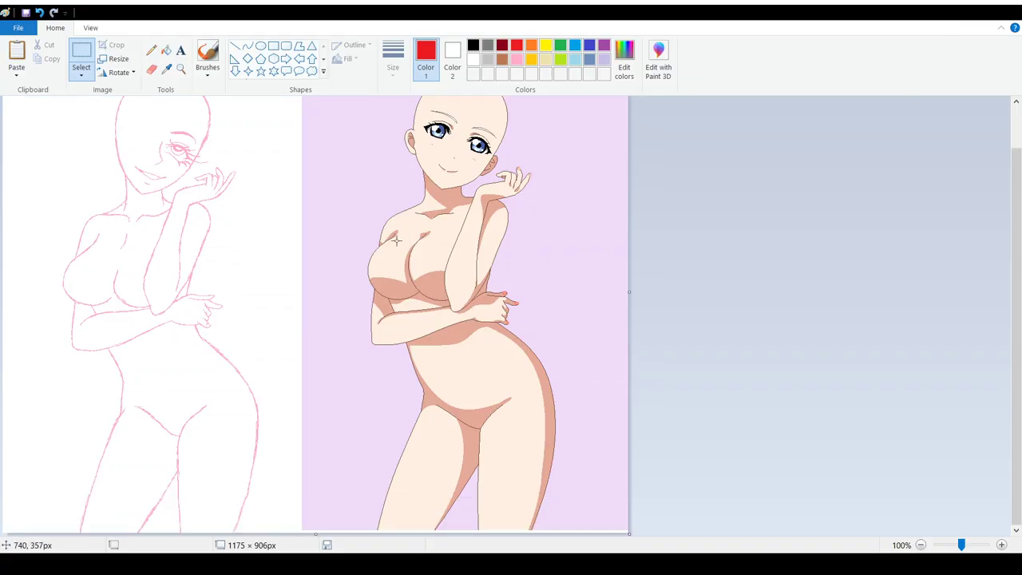
scroll(396, 239, "up", 1)
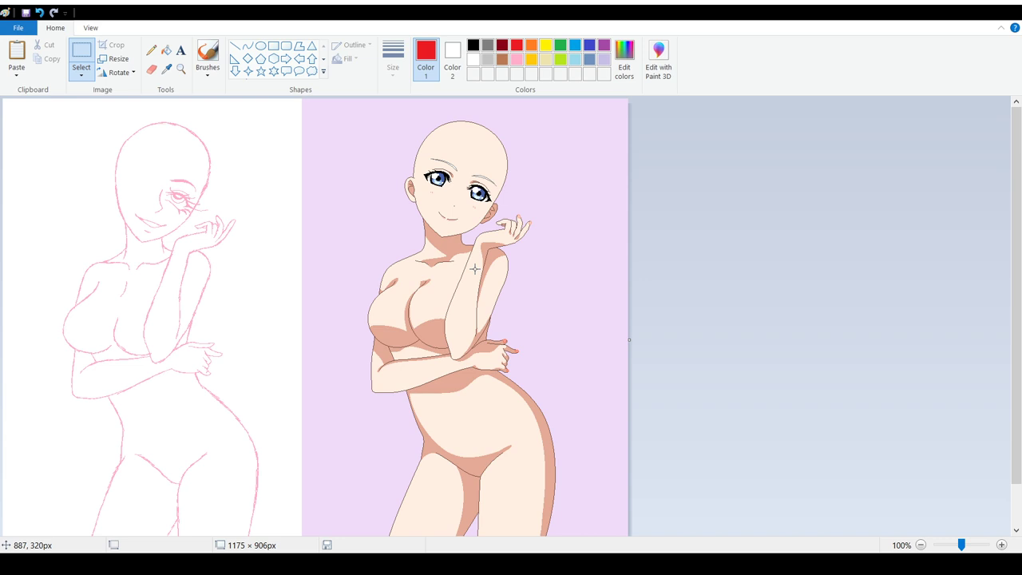
scroll(327, 251, "down", 1)
scroll(325, 252, "up", 1)
scroll(317, 198, "down", 1)
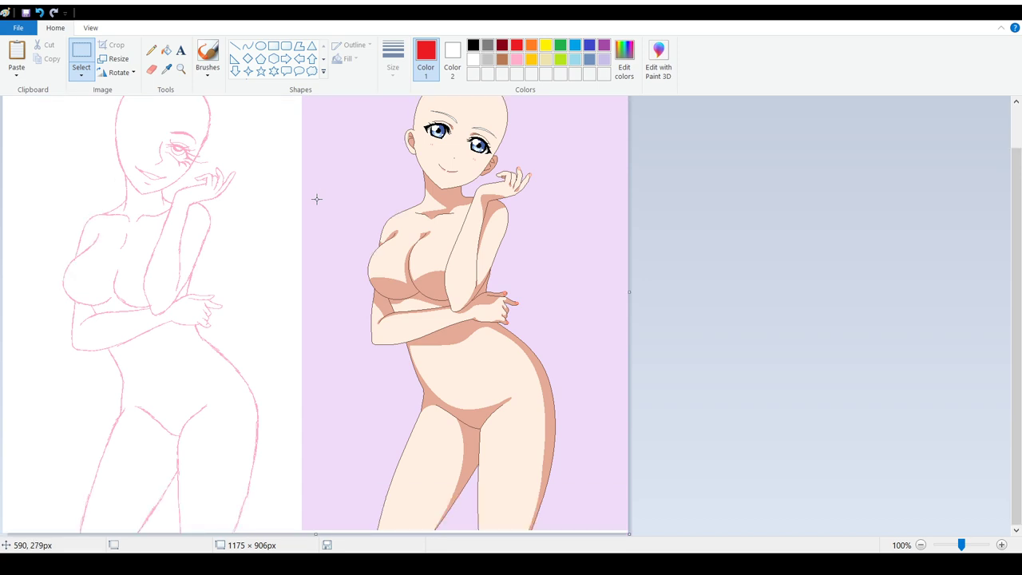
scroll(421, 203, "up", 1)
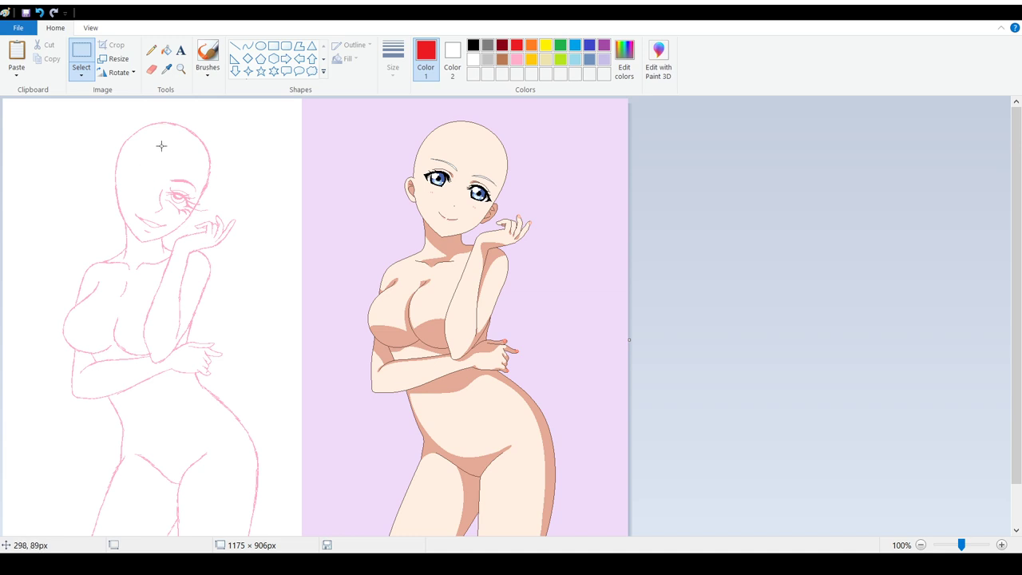
scroll(276, 319, "down", 1)
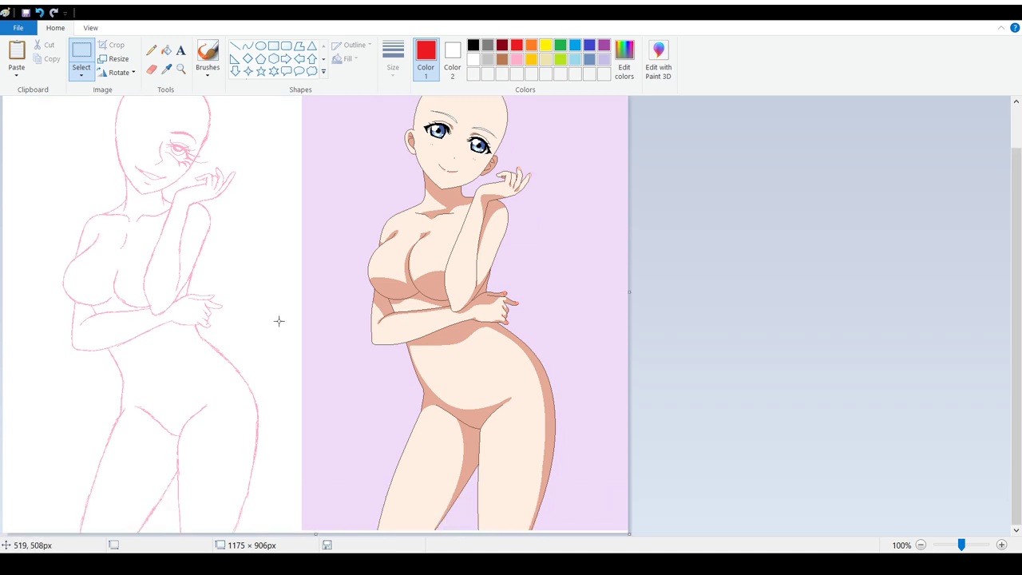
scroll(280, 321, "up", 1)
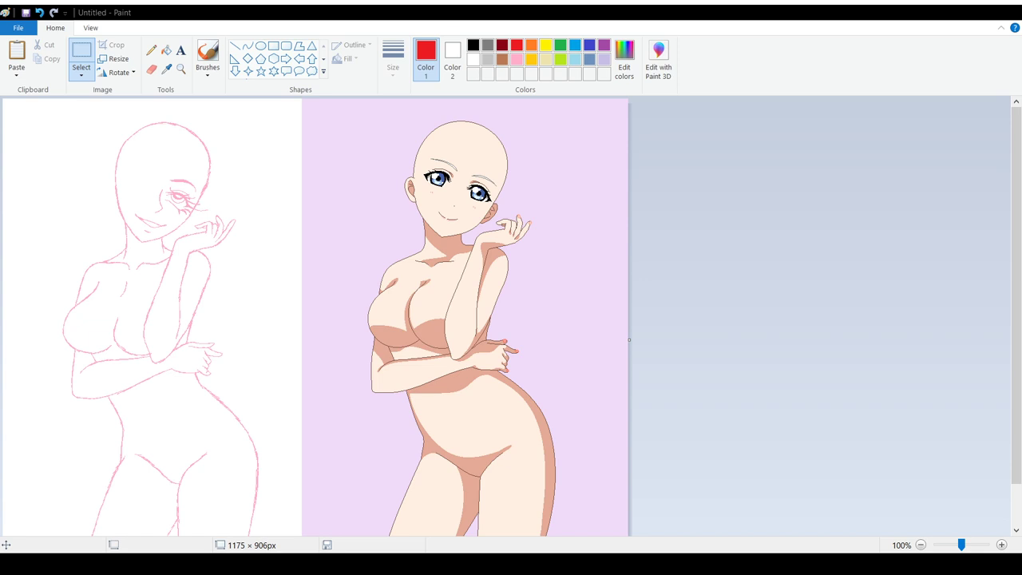
scroll(216, 439, "down", 1)
scroll(264, 402, "up", 1)
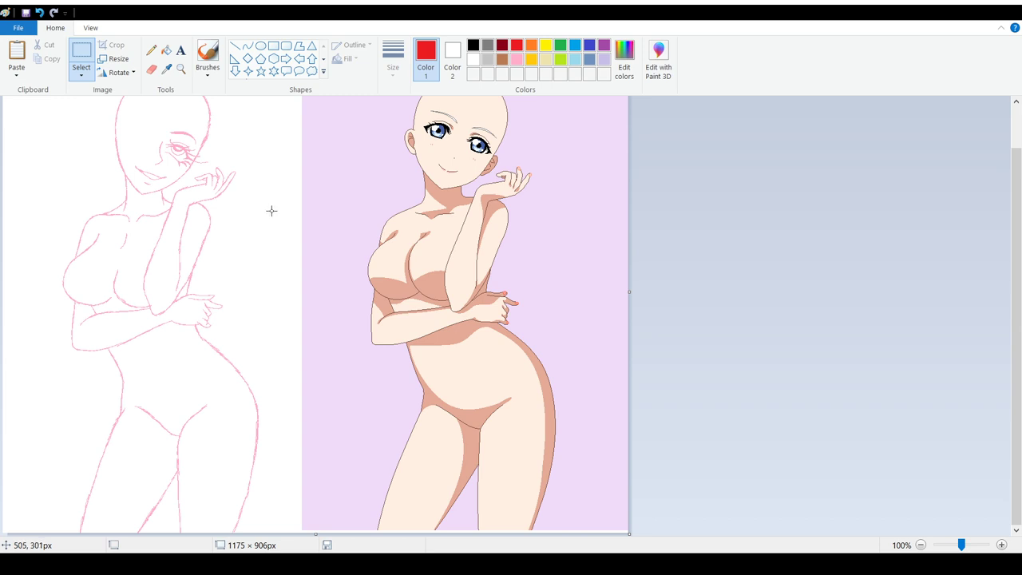
scroll(289, 234, "up", 2)
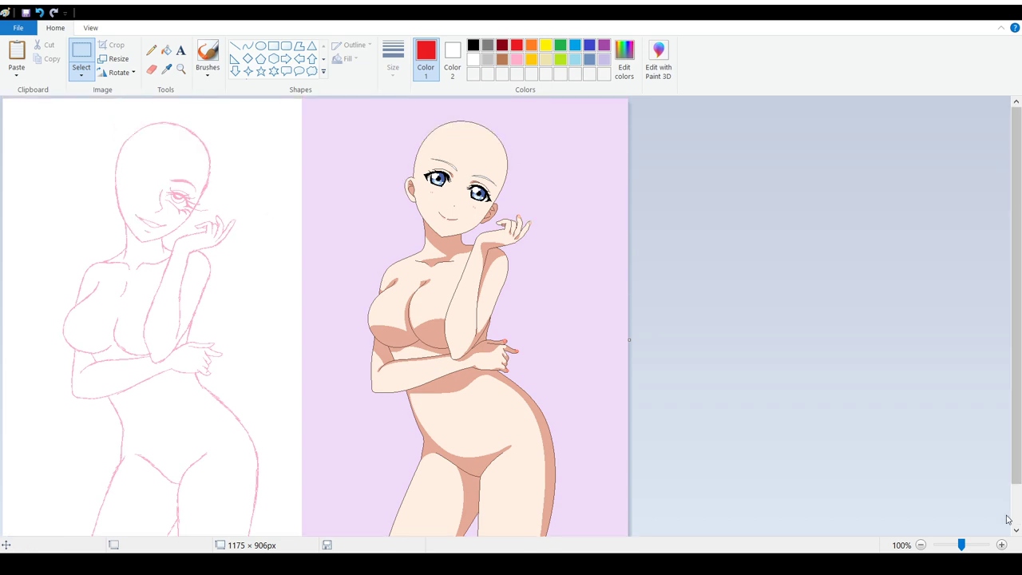
Step: Compare the sketch and the coloured base at 200% zoom, from the face and hands down to the hips
left_click(1001, 545)
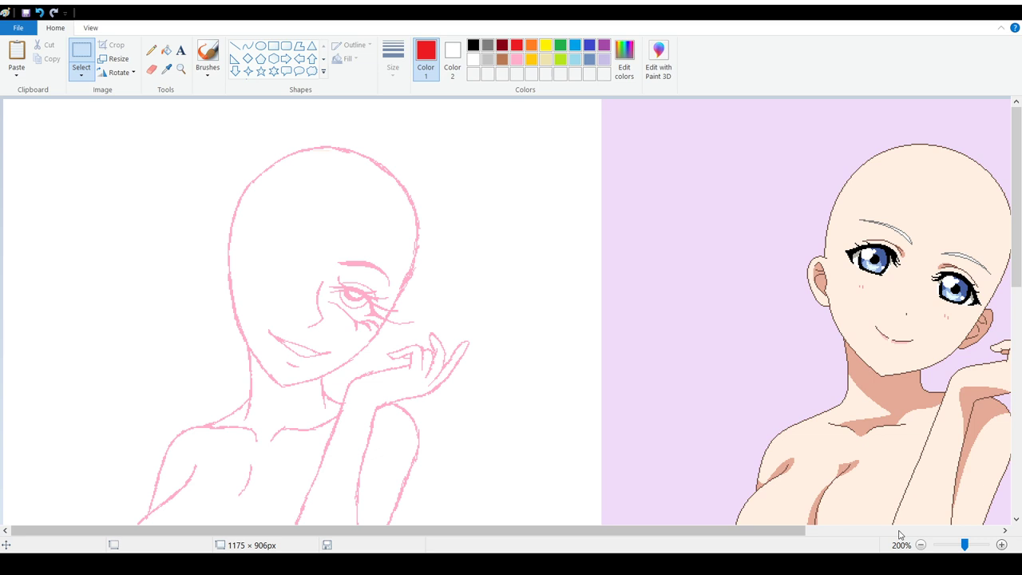
scroll(737, 362, "down", 3)
left_click_drag(381, 530, 431, 530)
scroll(504, 245, "up", 2)
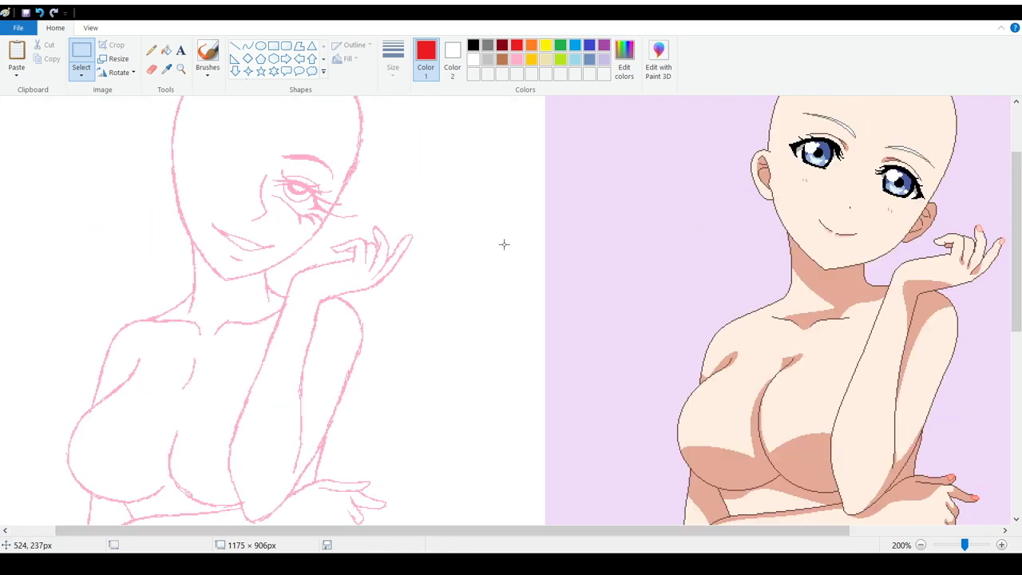
scroll(503, 244, "down", 2)
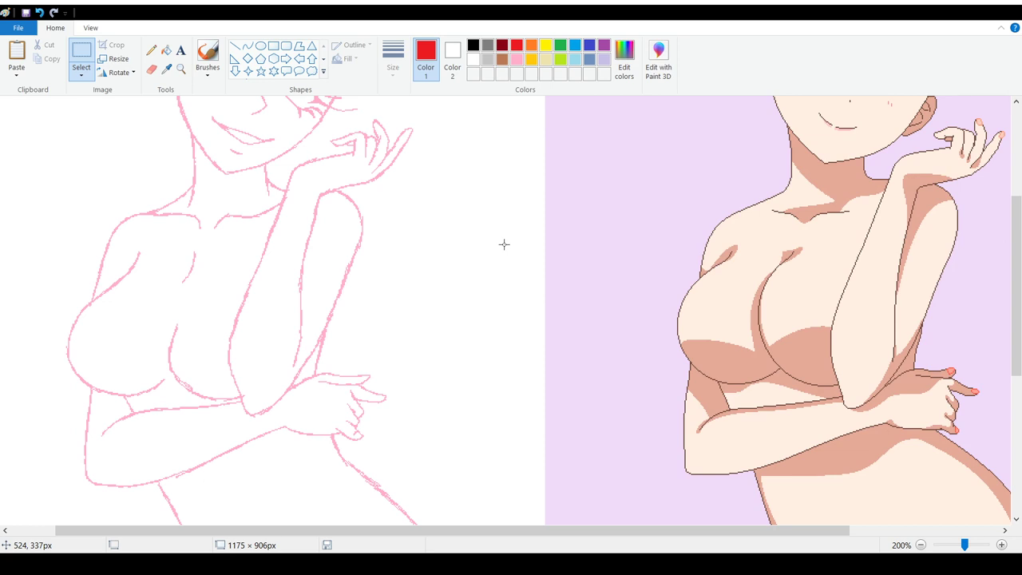
scroll(504, 243, "down", 2)
scroll(501, 238, "up", 2)
scroll(499, 237, "up", 4)
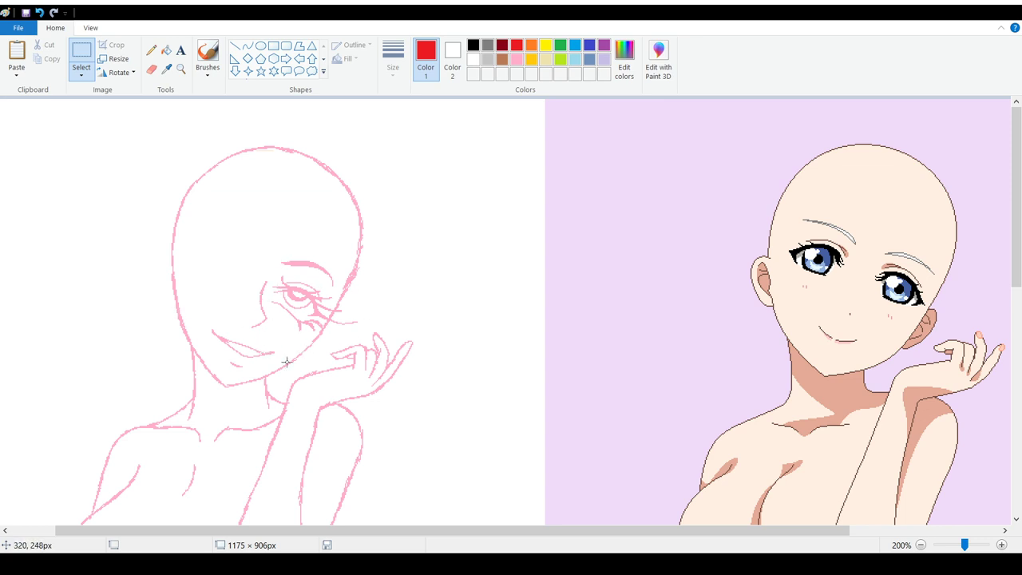
scroll(436, 341, "down", 3)
scroll(436, 341, "down", 3)
scroll(436, 341, "up", 3)
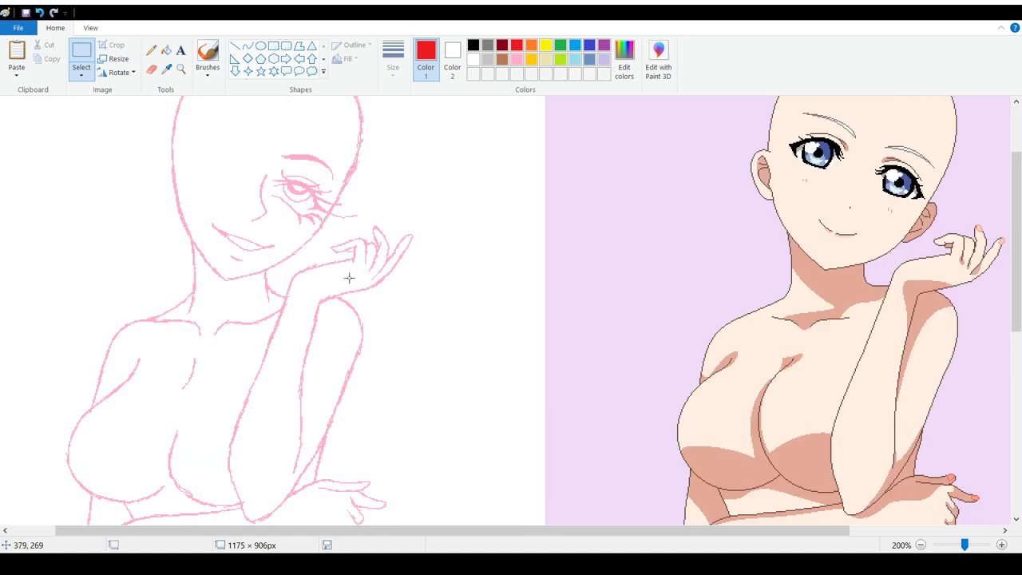
scroll(355, 268, "down", 3)
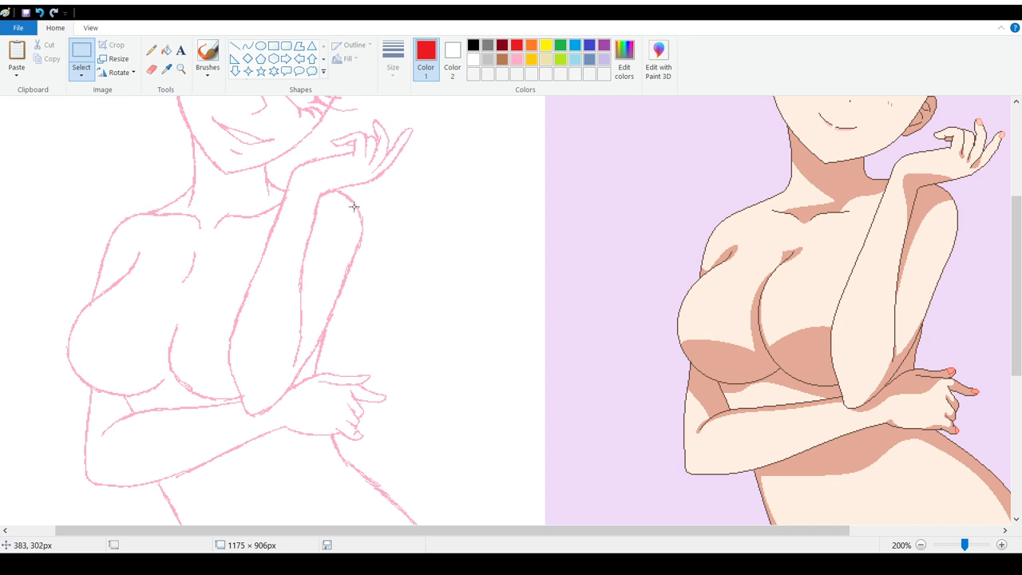
scroll(181, 276, "down", 3)
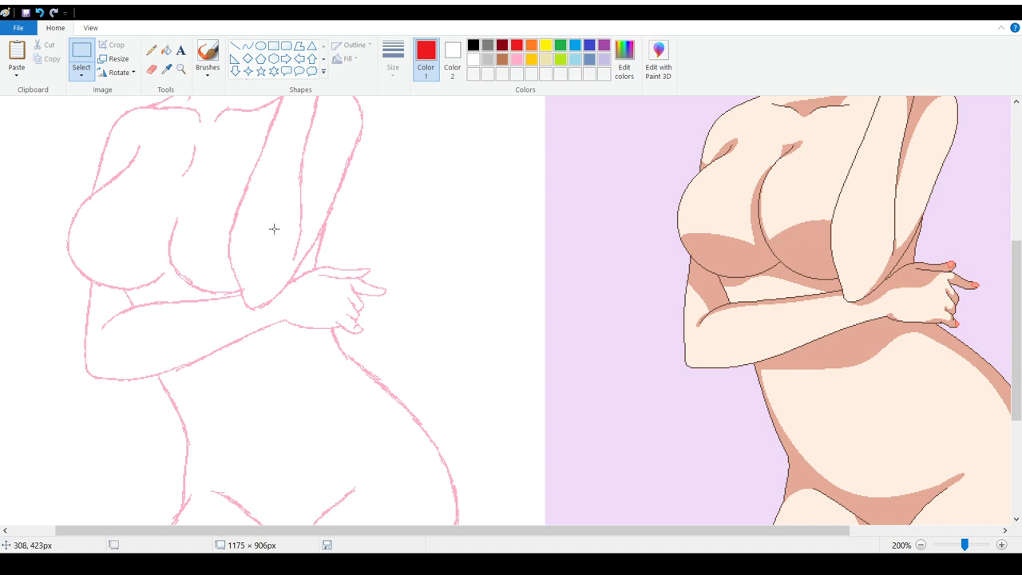
scroll(355, 224, "down", 3)
scroll(399, 335, "up", 2)
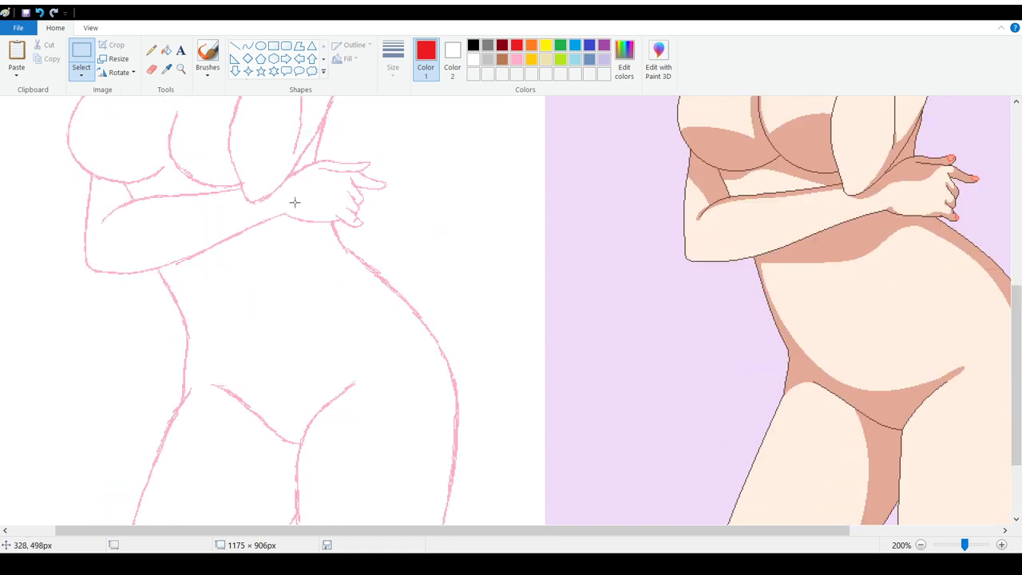
left_click(920, 545)
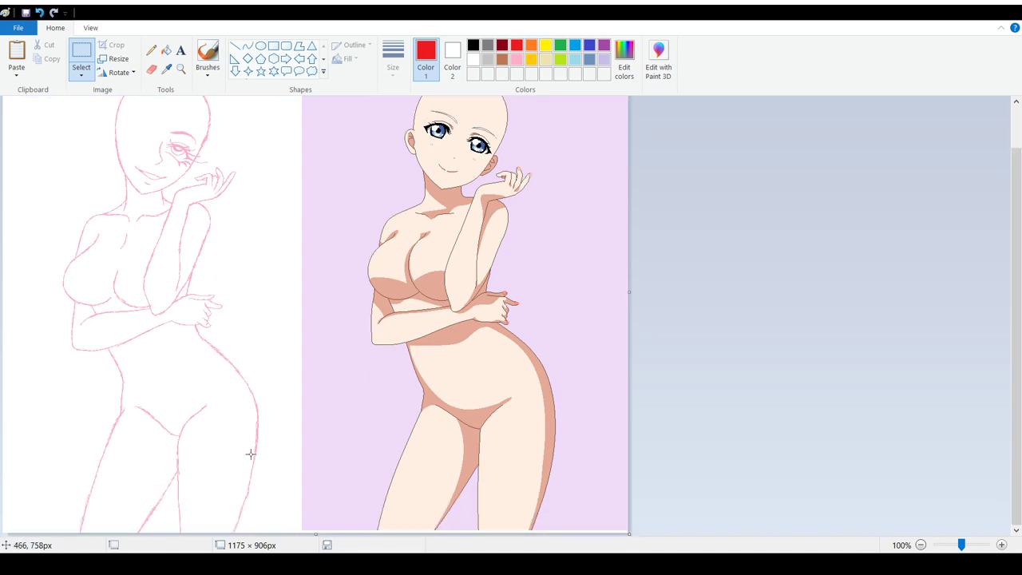
scroll(484, 364, "up", 1)
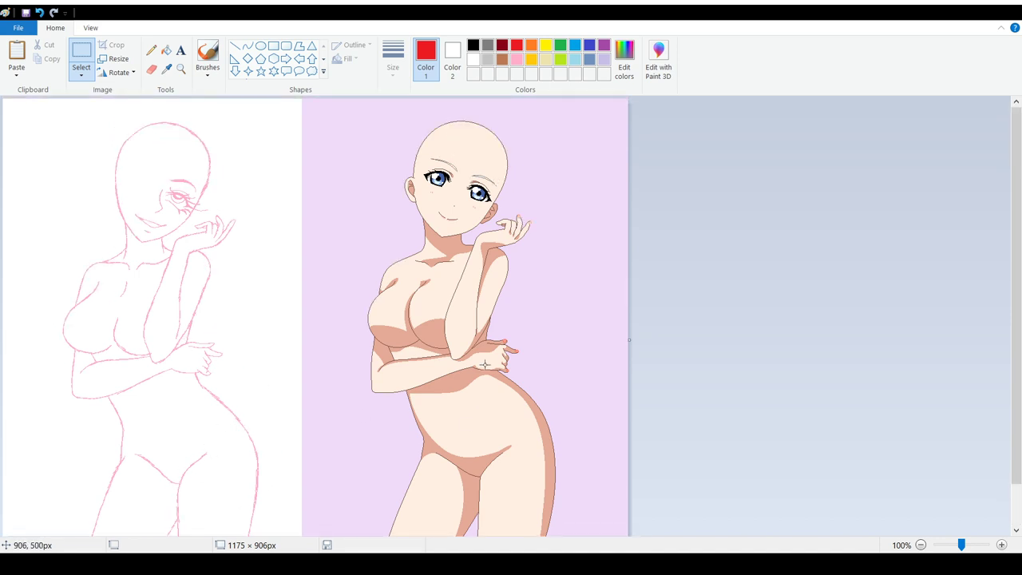
left_click(1001, 544)
left_click(920, 545)
scroll(232, 395, "down", 1)
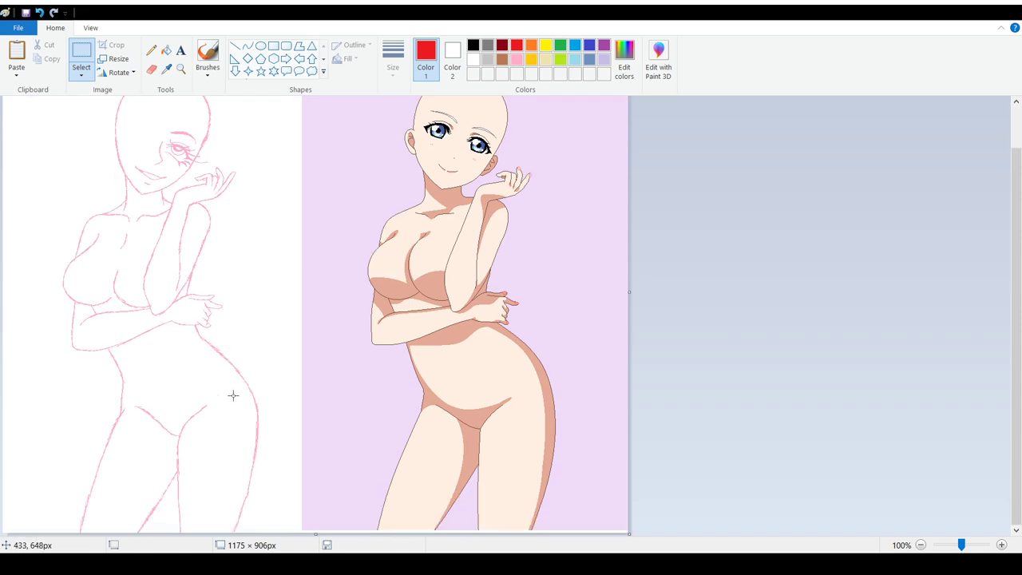
scroll(232, 395, "up", 1)
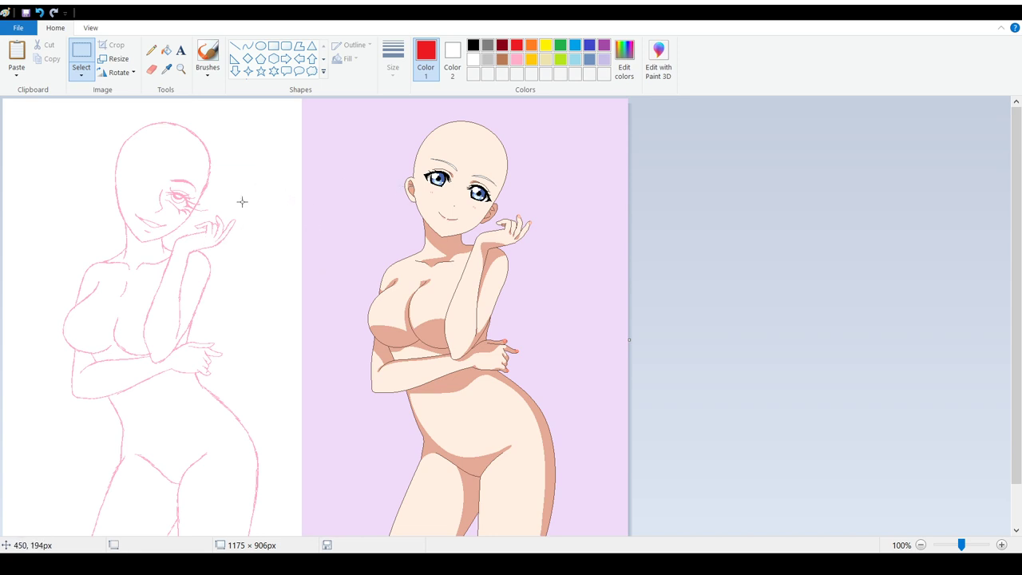
scroll(266, 248, "down", 1)
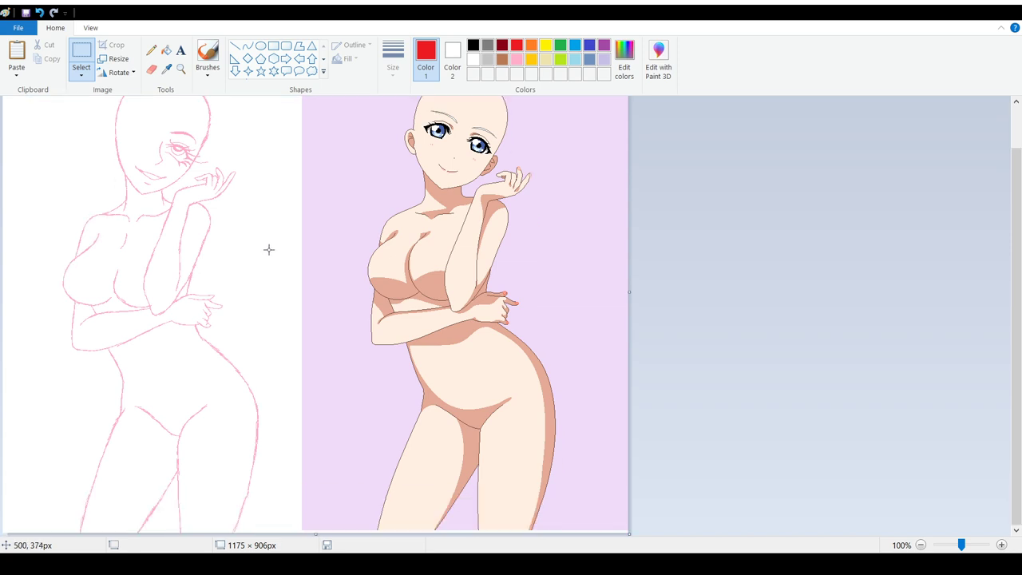
scroll(266, 247, "up", 1)
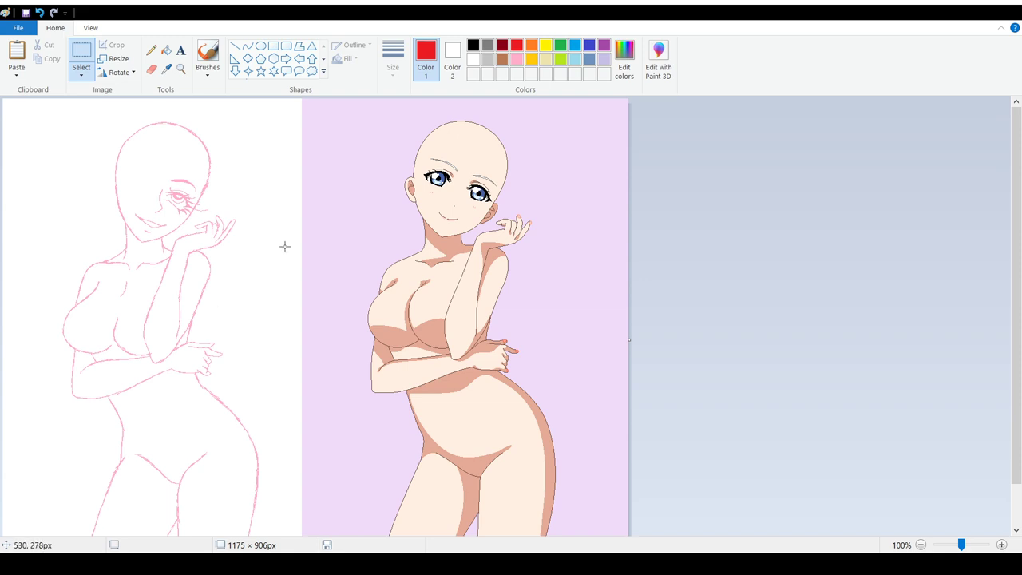
scroll(282, 244, "down", 1)
scroll(282, 244, "up", 1)
scroll(322, 278, "down", 1)
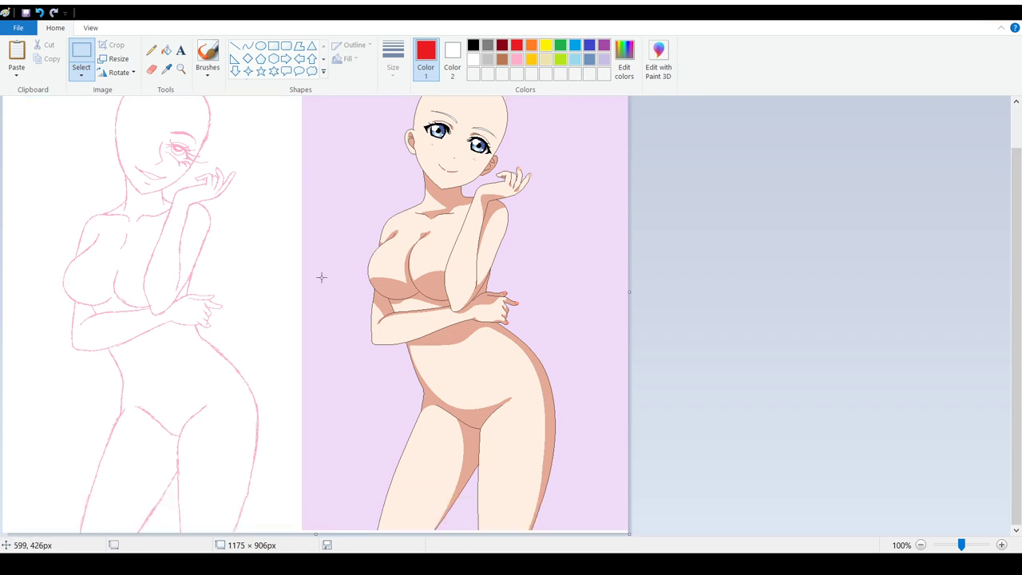
scroll(322, 277, "up", 1)
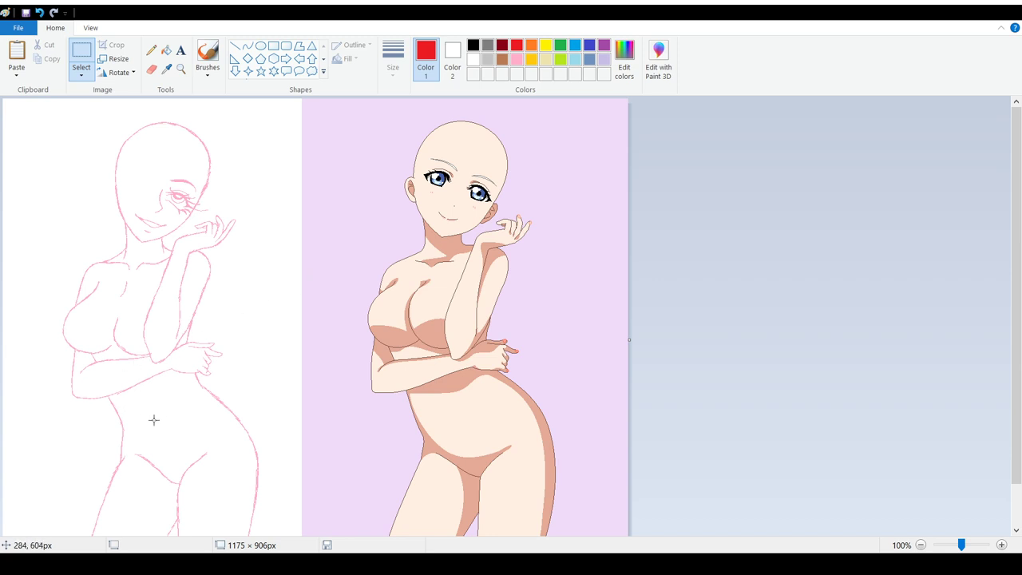
scroll(200, 419, "down", 1)
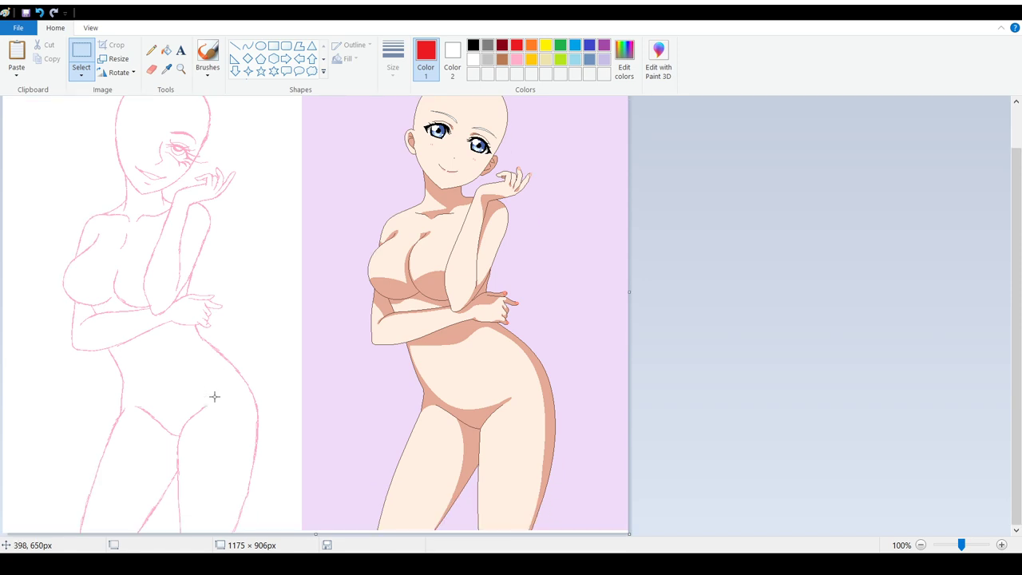
scroll(214, 396, "up", 1)
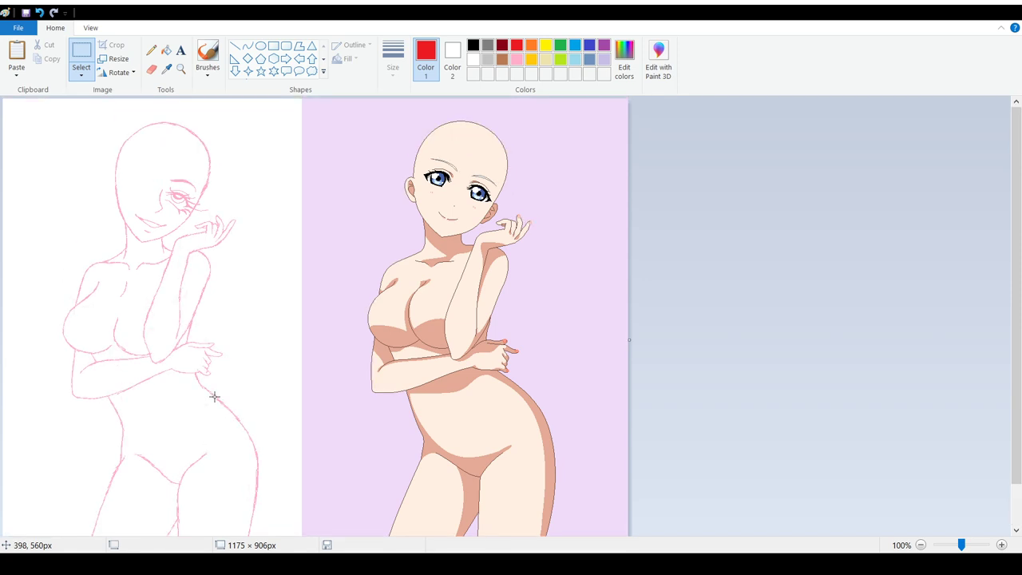
Step: Undo the coloured base figure placed beside the pink sketch
left_click(41, 12)
left_click(41, 12)
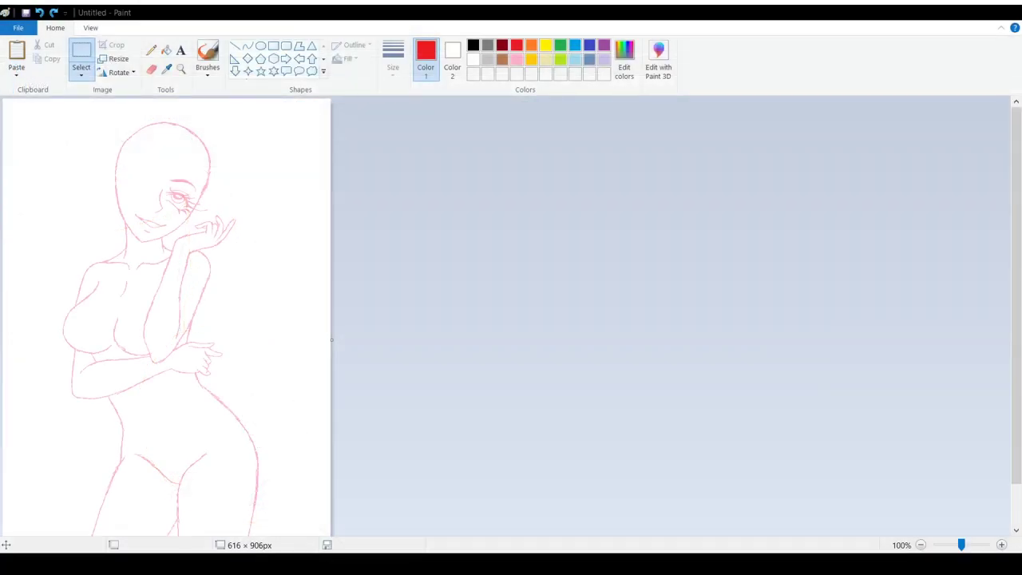
Step: Widen the canvas to about 1891 × 916 px and paste the blonde character reference image beside the pink sketch
left_click_drag(332, 339, 936, 351)
left_click(16, 52)
left_click_drag(71, 220, 371, 221)
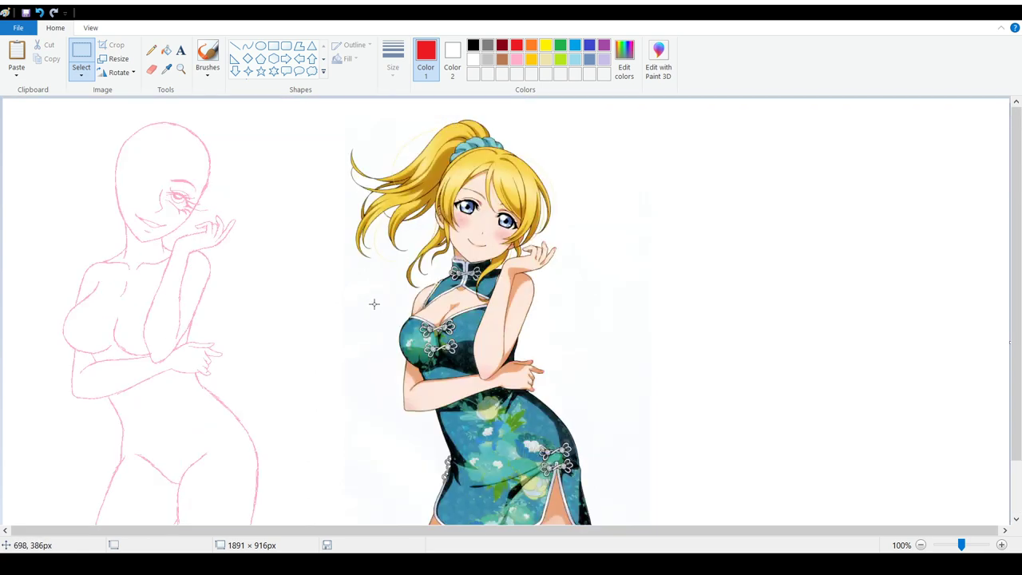
left_click(921, 544)
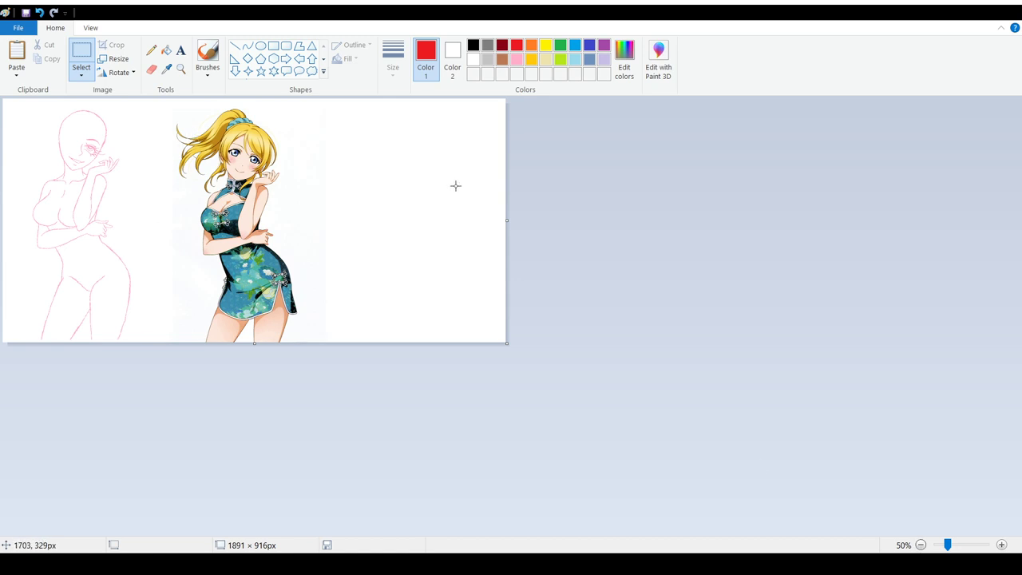
Step: Undo the latest changes on the canvas holding the pink sketch and the blonde character reference
left_click(40, 13)
left_click(40, 12)
left_click(40, 13)
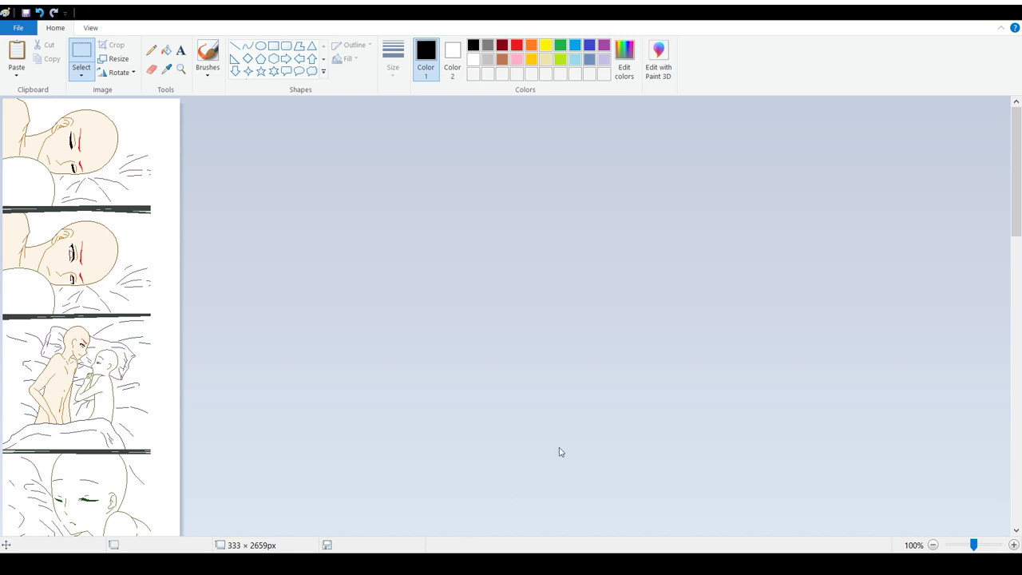
Step: Look through the tall strip of base panels, then inspect the sideways head in the first panel at 500% zoom
scroll(559, 451, "down", 15)
scroll(706, 400, "down", 5)
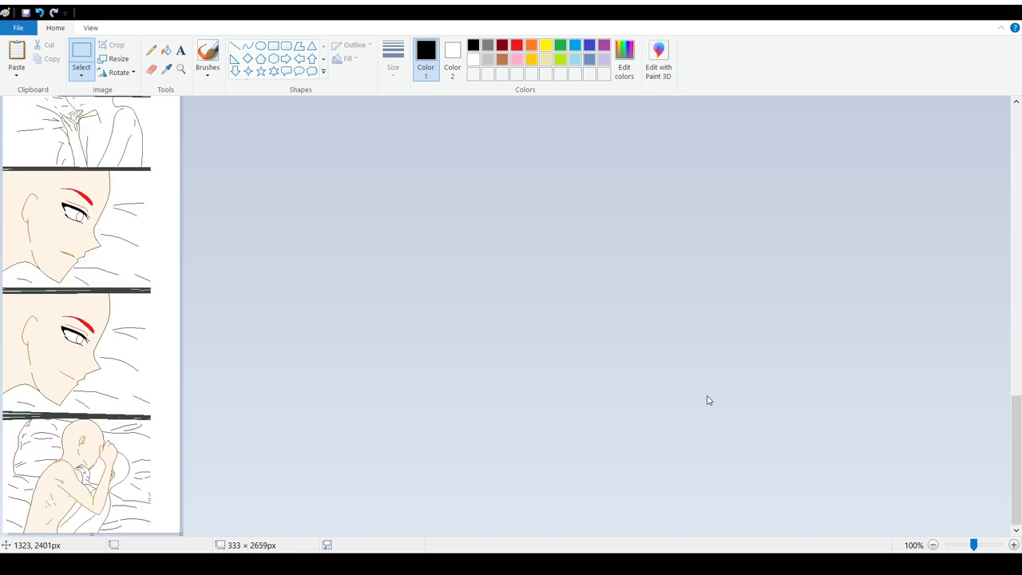
scroll(706, 400, "up", 20)
scroll(706, 400, "up", 2)
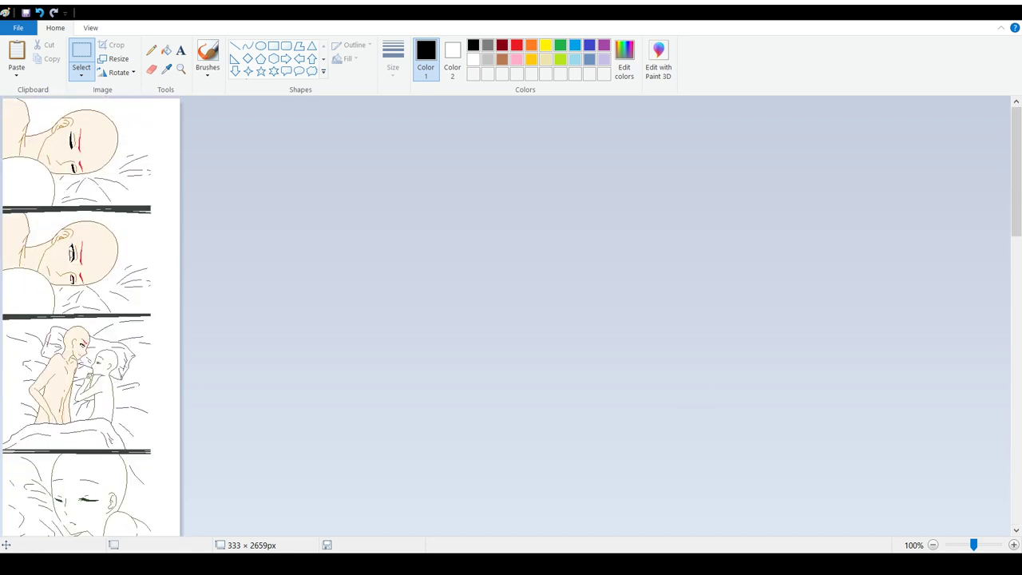
left_click(1013, 545)
left_click(1013, 545)
left_click(1013, 545)
left_click(1013, 544)
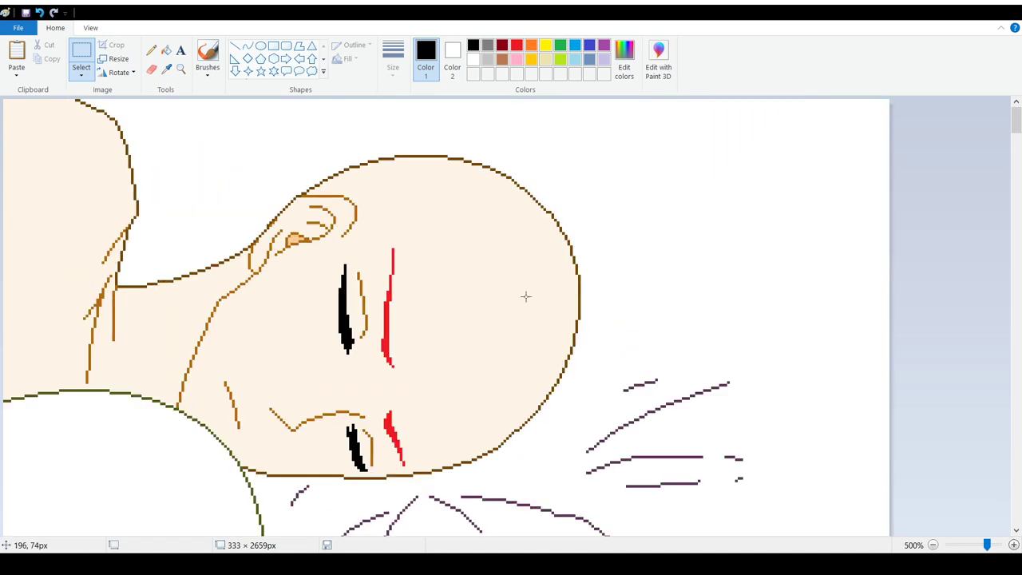
scroll(580, 320, "down", 2)
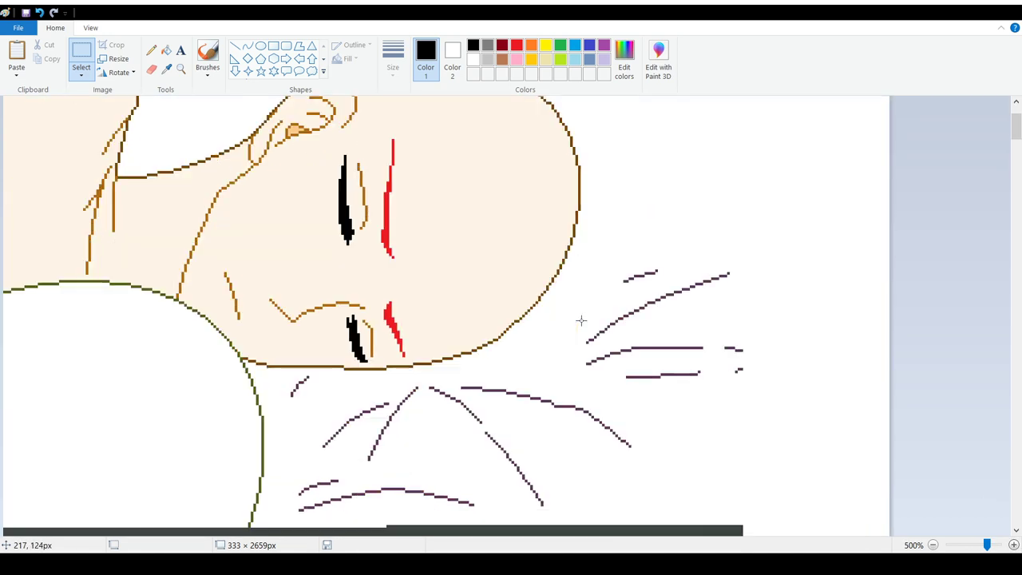
scroll(580, 320, "up", 2)
Step: Choose orange as the drawing colour and the Curve tool for outlining on the head in the first panel
left_click(531, 44)
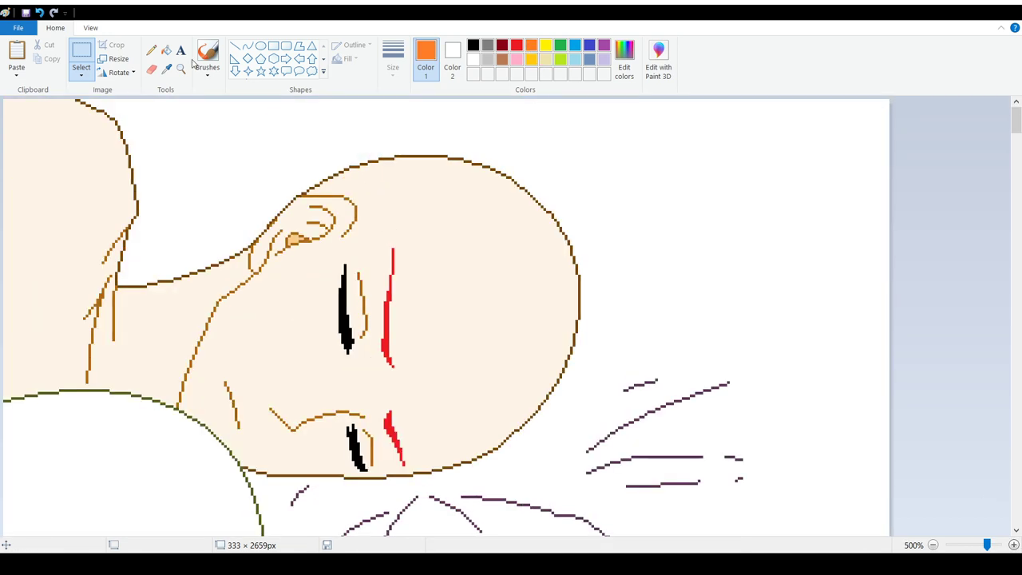
left_click(248, 45)
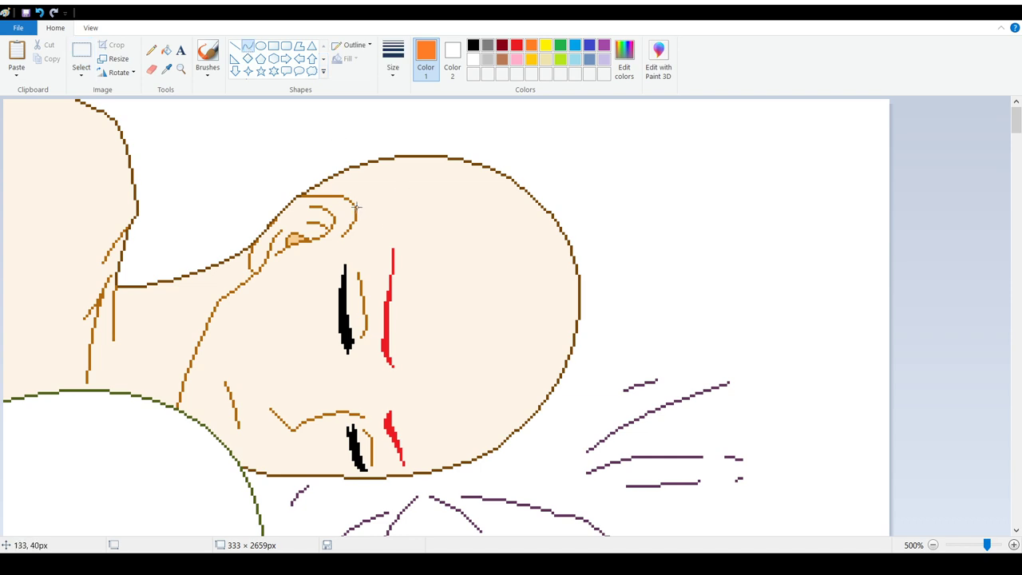
scroll(383, 304, "down", 2)
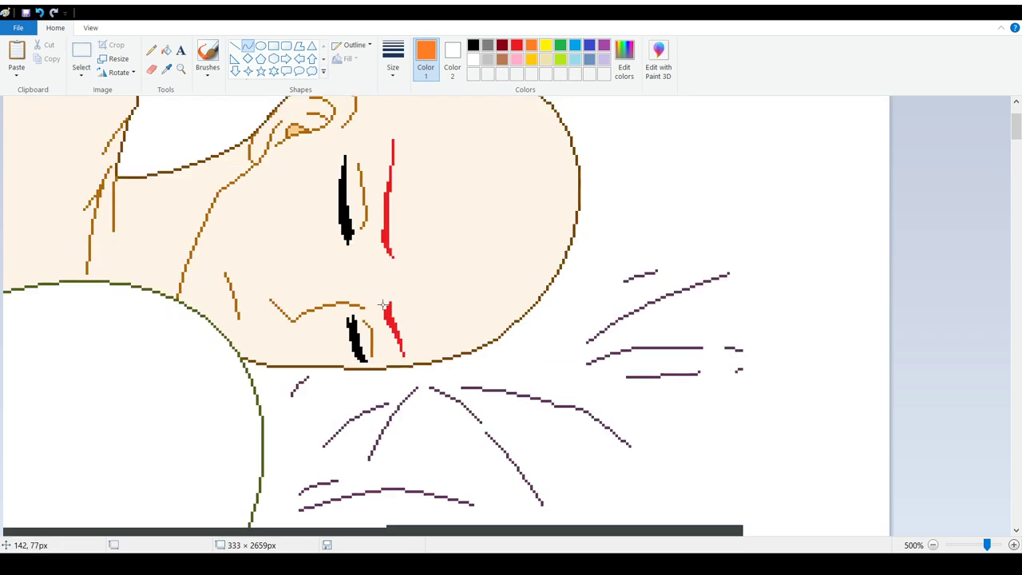
scroll(384, 304, "up", 2)
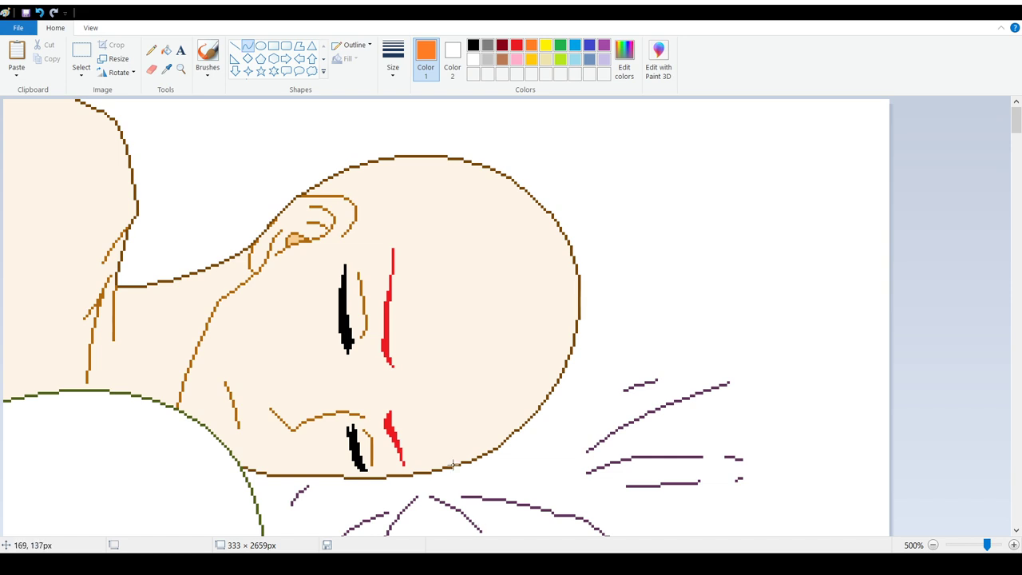
Step: Examine the linework and colouring of the heads in the panels below the first one
scroll(306, 314, "down", 6)
scroll(306, 313, "down", 6)
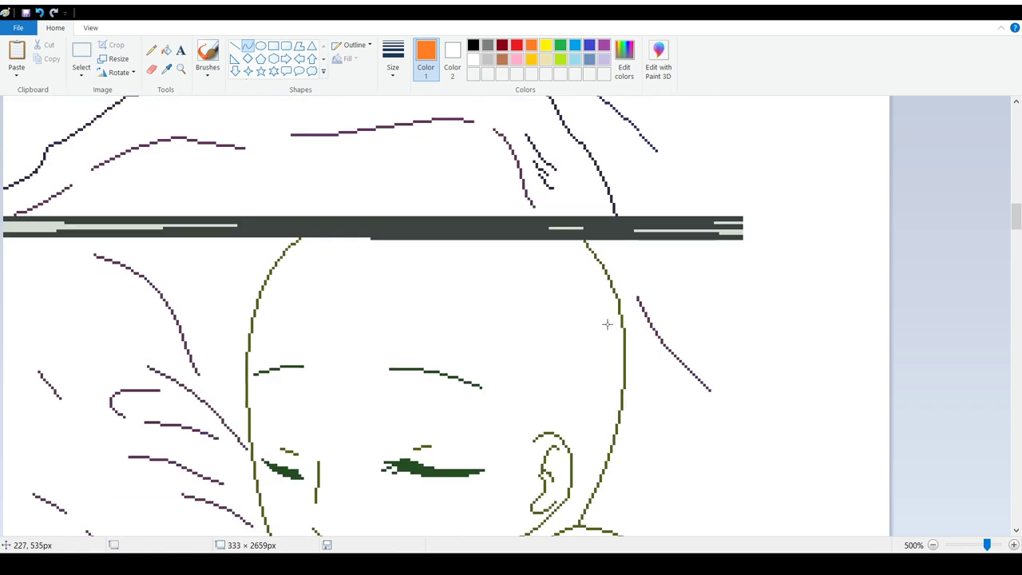
scroll(607, 324, "down", 15)
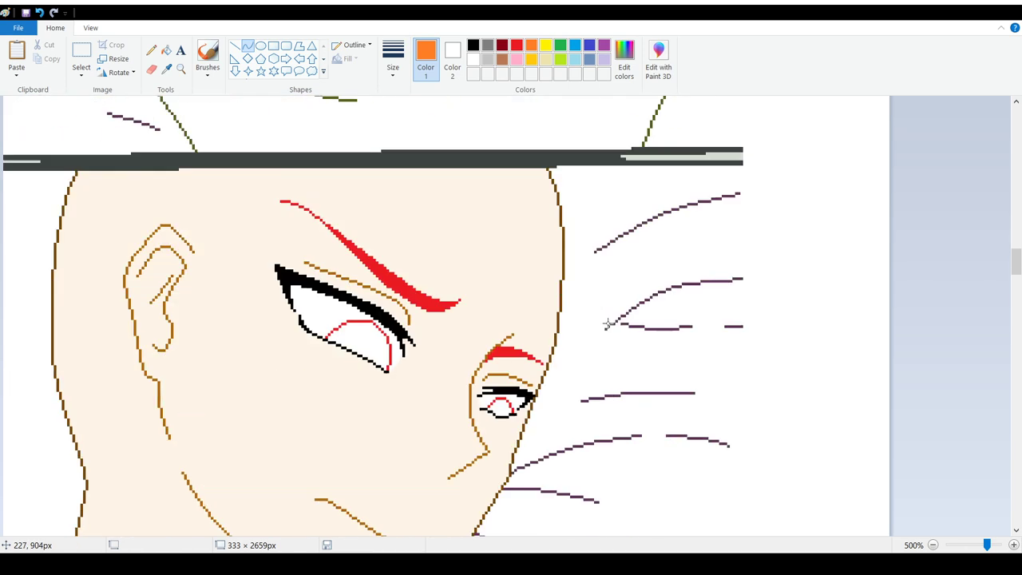
scroll(607, 323, "down", 1)
scroll(607, 323, "up", 4)
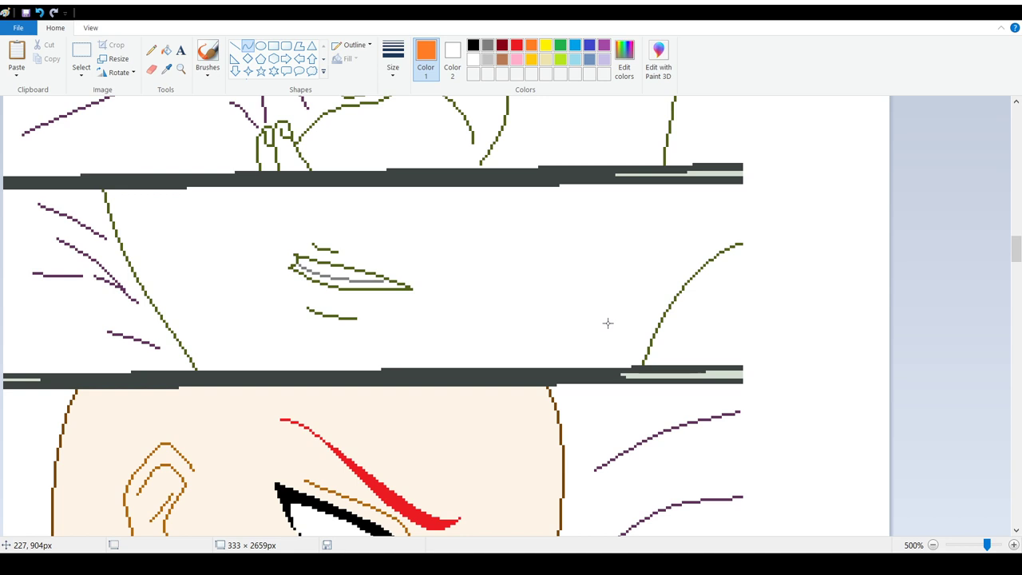
scroll(607, 323, "up", 20)
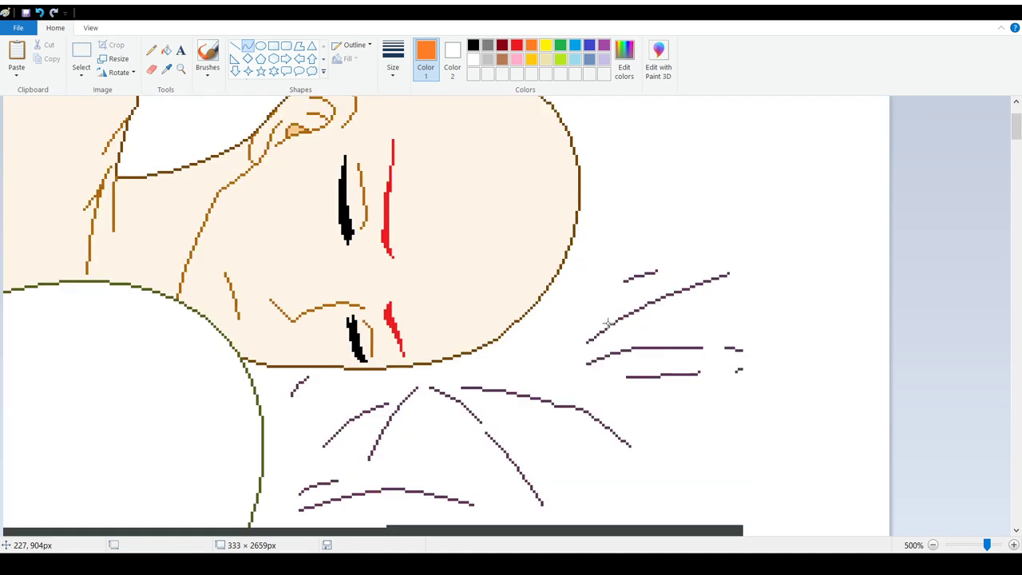
scroll(582, 323, "up", 1)
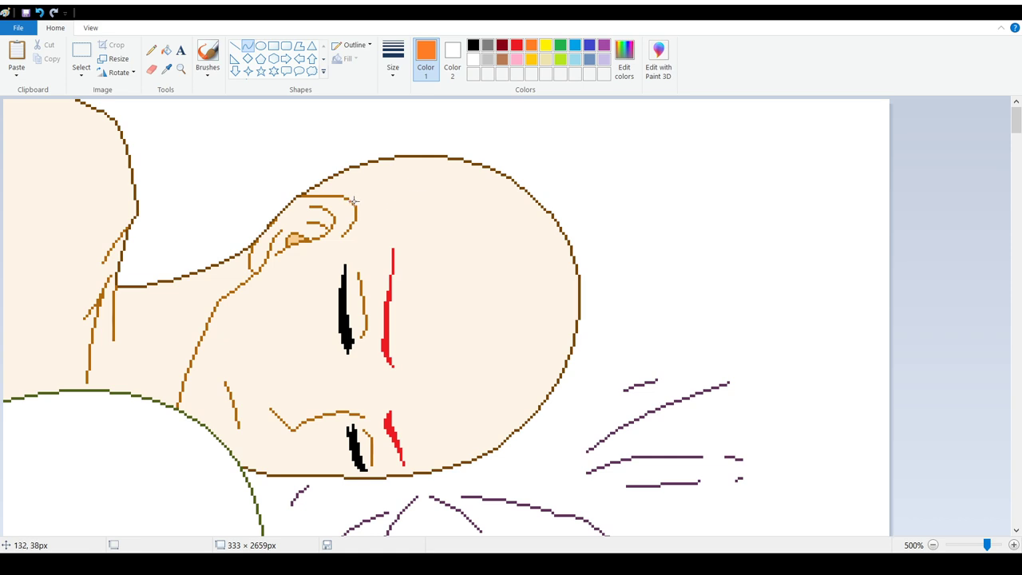
Step: Draw a thin orange hairline in two joined curves, from the ear around the skull to the head's lower outline
mouse_move(354, 202)
left_mouse_down()
mouse_move(457, 207)
mouse_move(413, 110)
left_mouse_up()
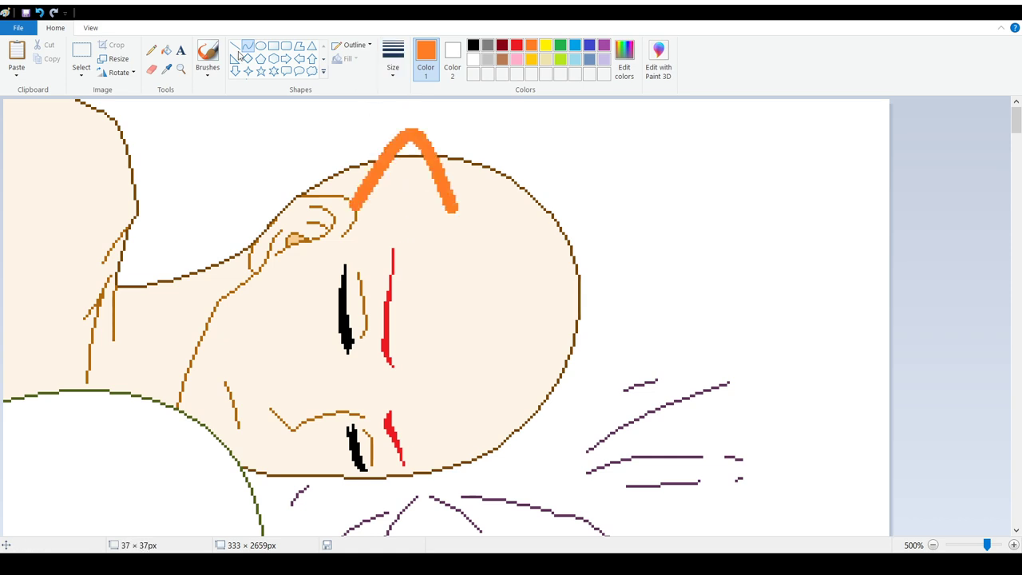
left_click(39, 12)
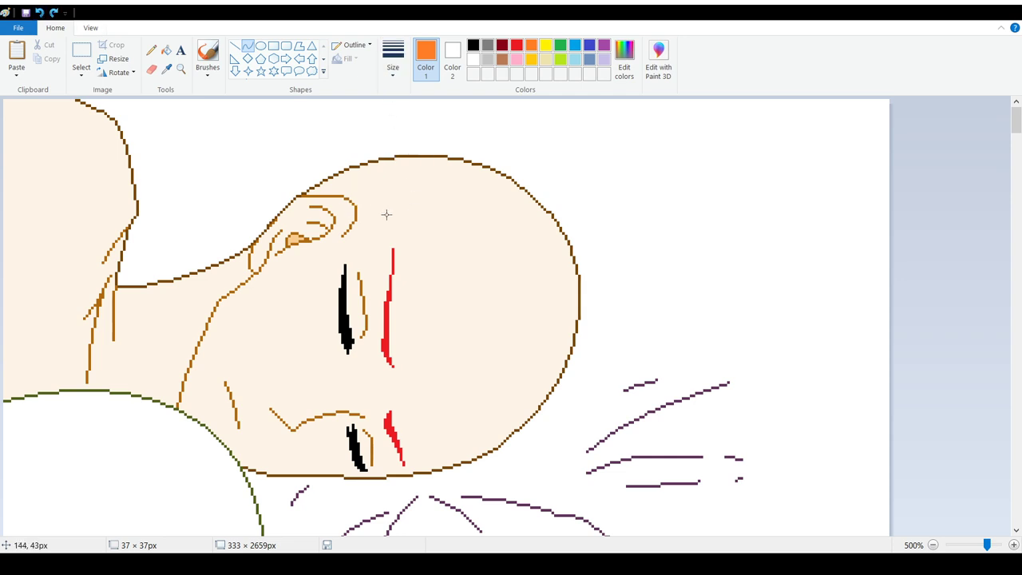
mouse_move(356, 204)
left_mouse_down()
mouse_move(513, 223)
mouse_move(556, 270)
left_mouse_up()
left_click_drag(458, 230, 471, 164)
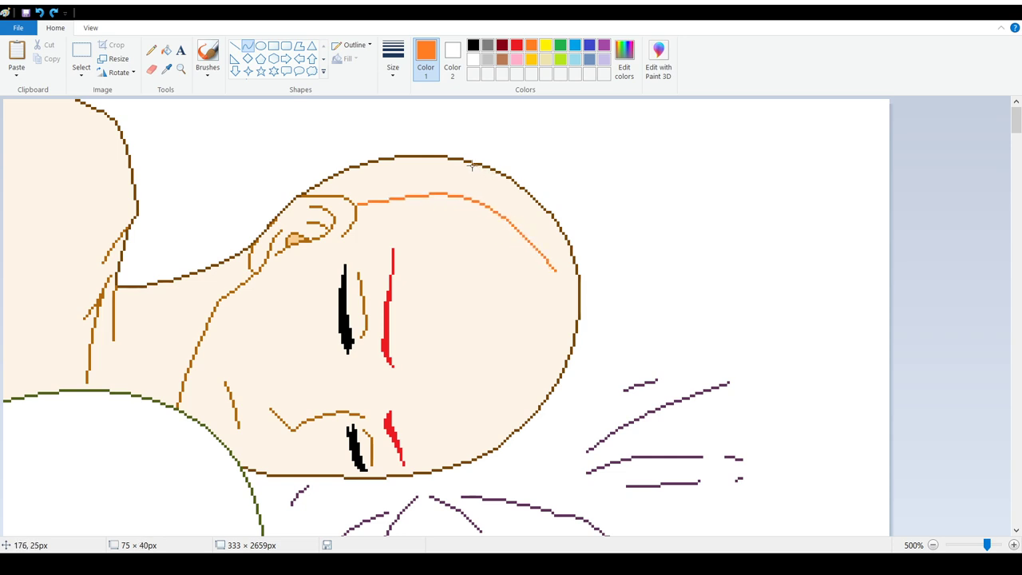
left_click(85, 151)
left_click_drag(534, 246, 509, 431)
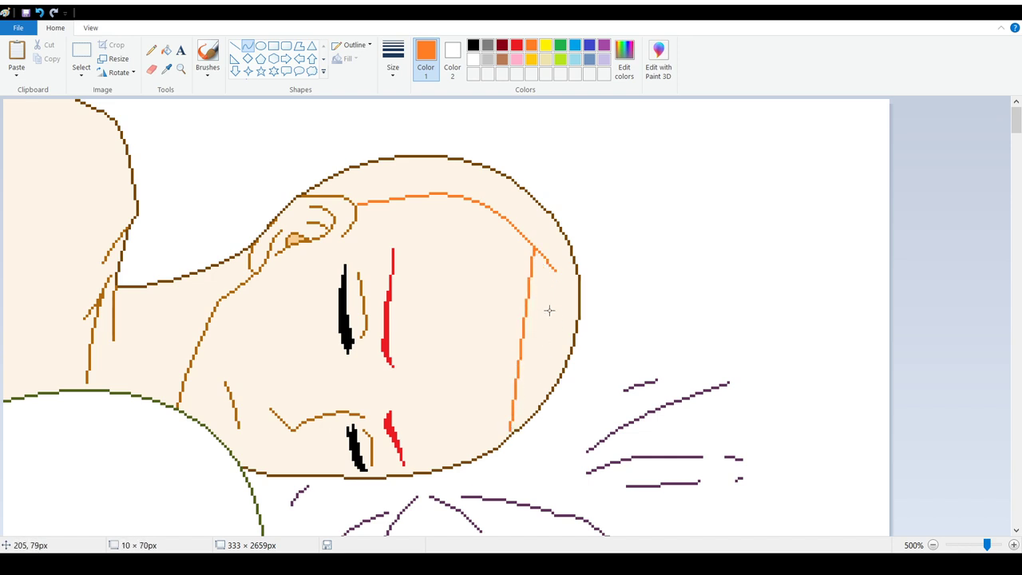
left_click_drag(549, 309, 573, 354)
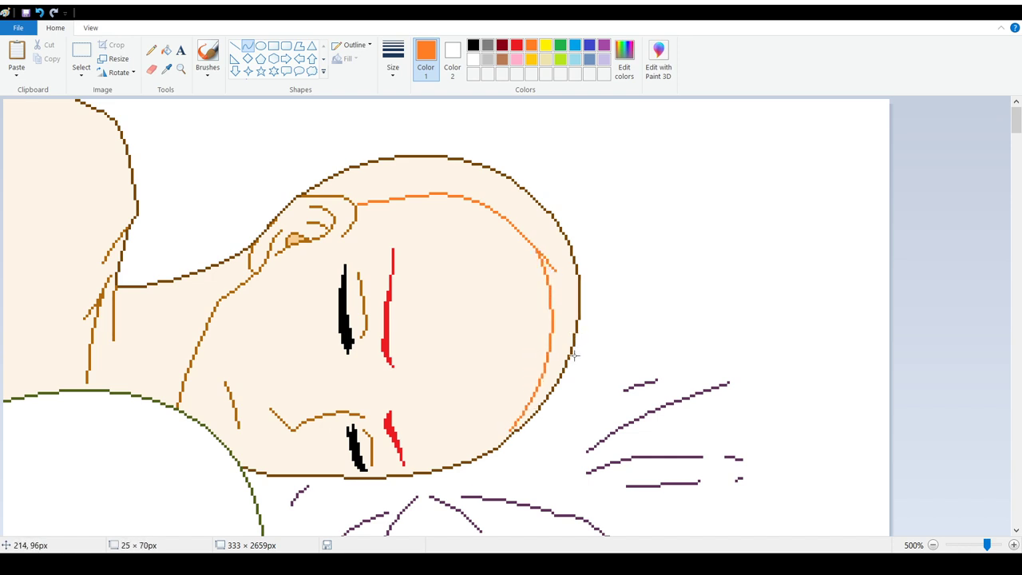
Step: Close the gap at the hairline's lower end with the Pencil and fill the scalp band with orange
left_click(151, 50)
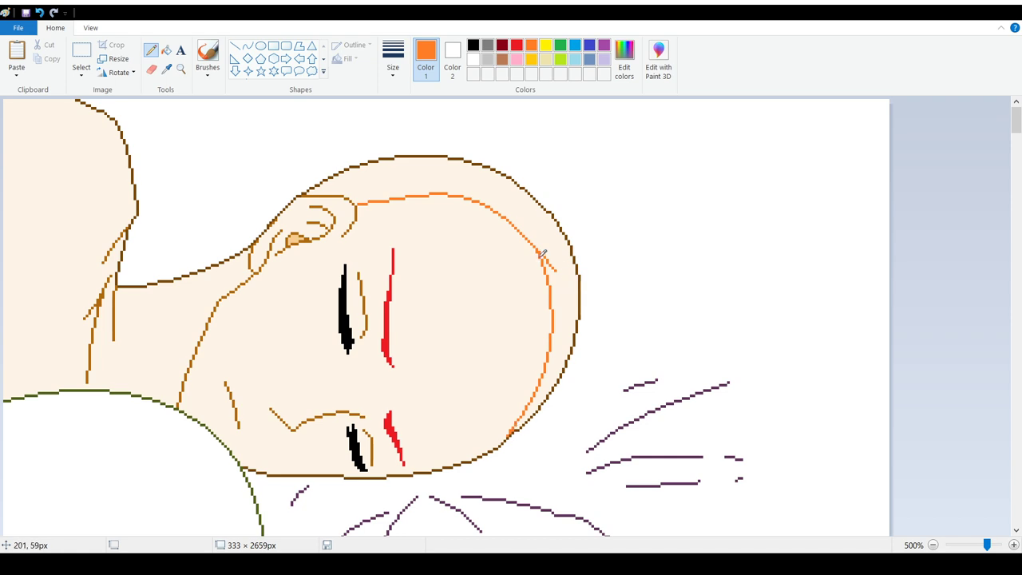
left_click(166, 49)
left_click(380, 181)
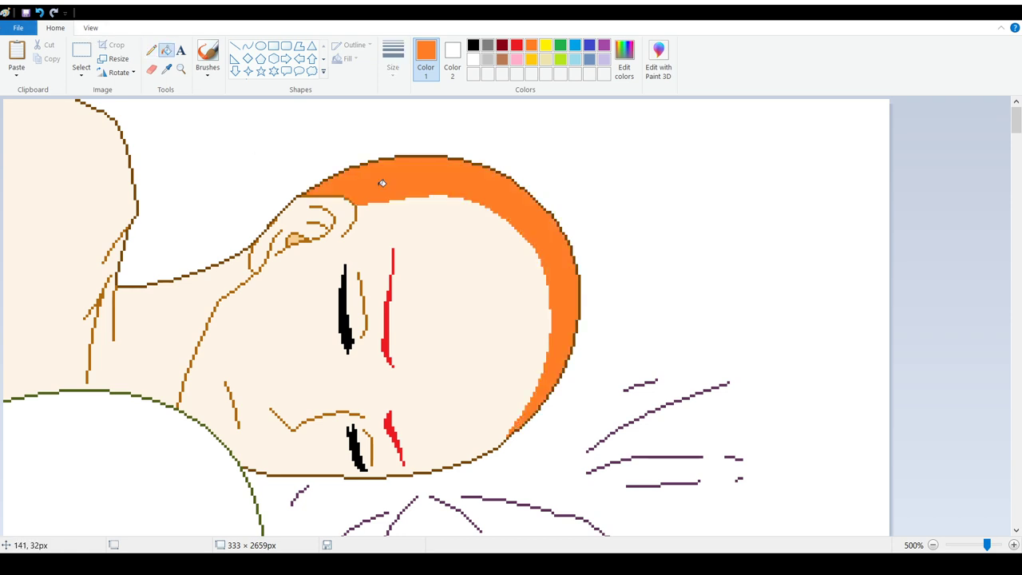
scroll(465, 204, "down", 3)
scroll(472, 209, "up", 2)
Step: Pick the ear's tan shadow shade as Color 2 and recolour the orange scalp band with it
left_click(166, 69)
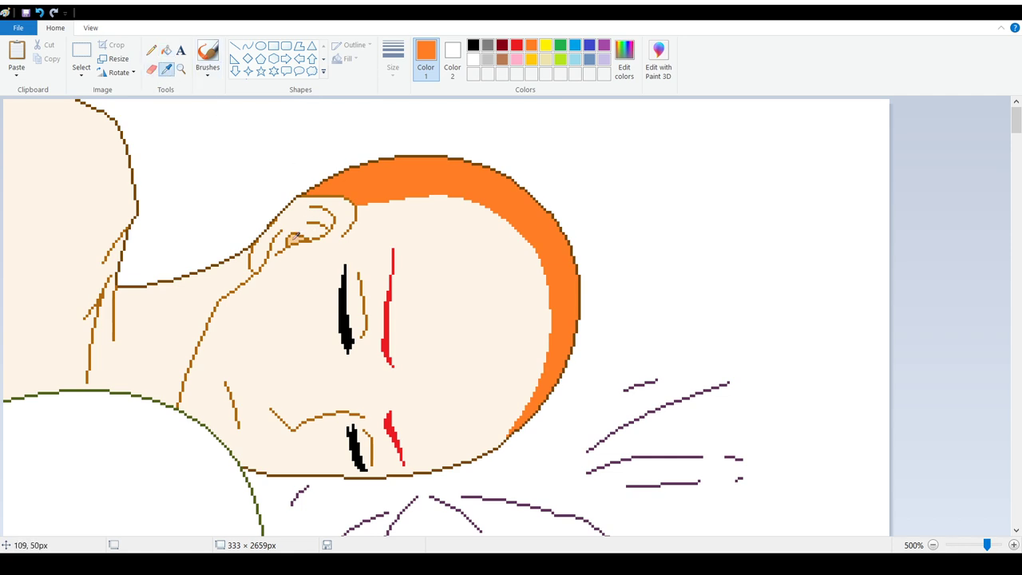
right_click(295, 237)
left_click(152, 70)
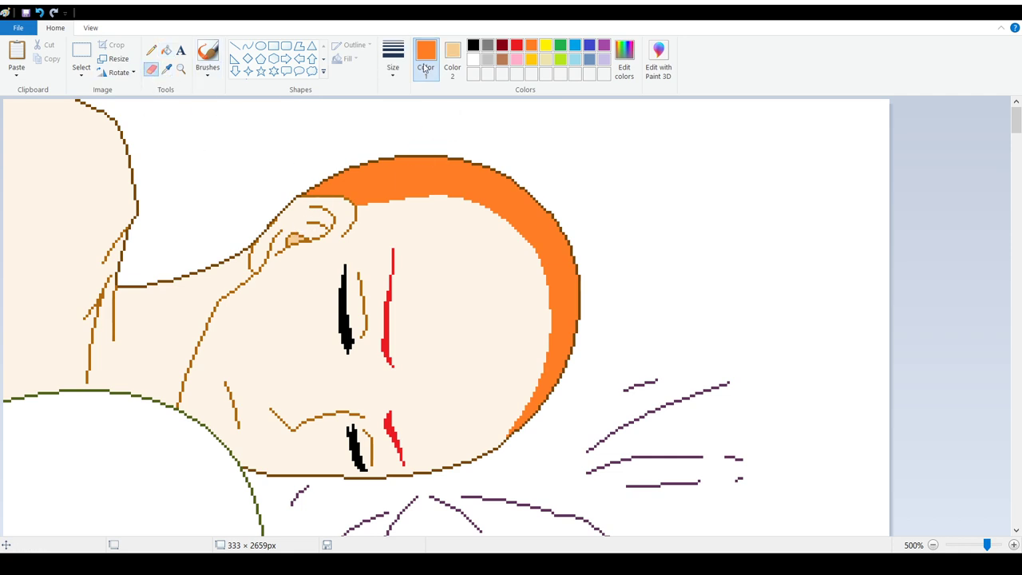
mouse_move(303, 196)
left_mouse_down()
mouse_move(232, 248)
mouse_move(359, 202)
mouse_move(378, 229)
mouse_move(372, 277)
mouse_move(570, 261)
mouse_move(572, 304)
mouse_move(548, 319)
mouse_move(479, 447)
mouse_move(547, 418)
left_mouse_up()
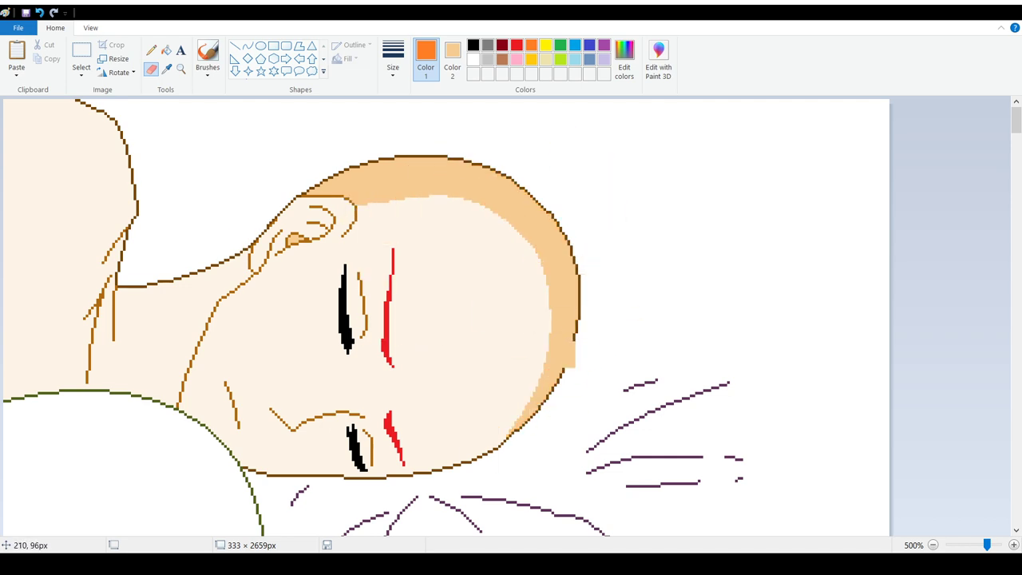
scroll(561, 352, "down", 3)
scroll(562, 351, "up", 3)
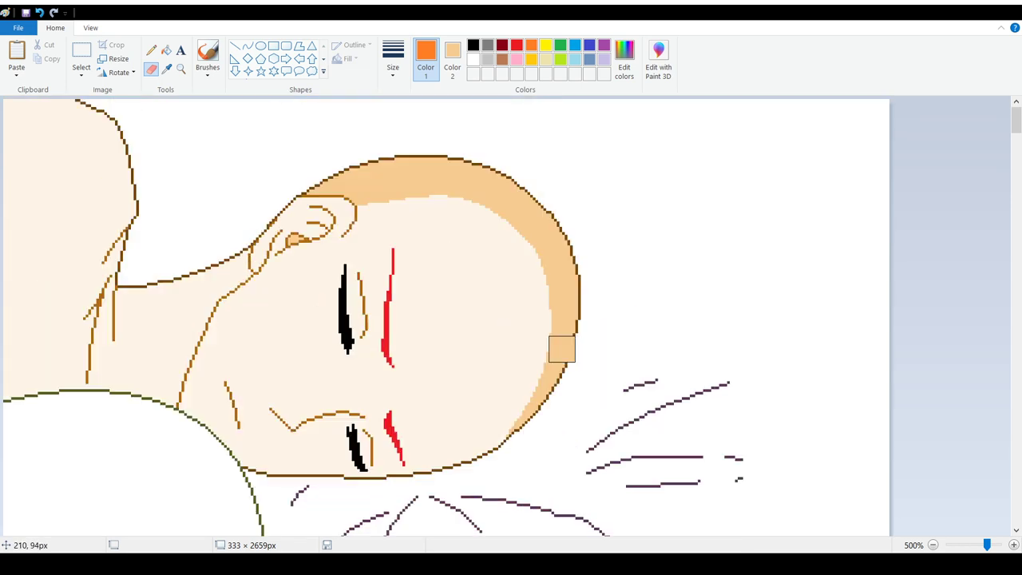
Step: Trace the inner edge of the tan scalp band with two thin orange curves, from the ear to the lower outline
left_click(248, 46)
left_click_drag(367, 208, 533, 245)
left_click_drag(420, 205, 482, 182)
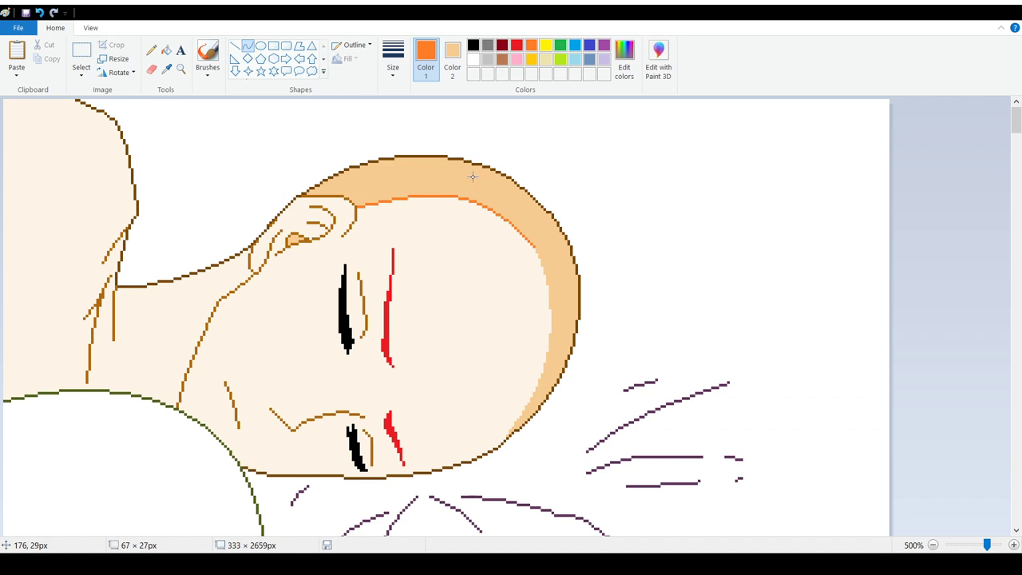
left_click(561, 285)
left_click_drag(532, 246, 504, 434)
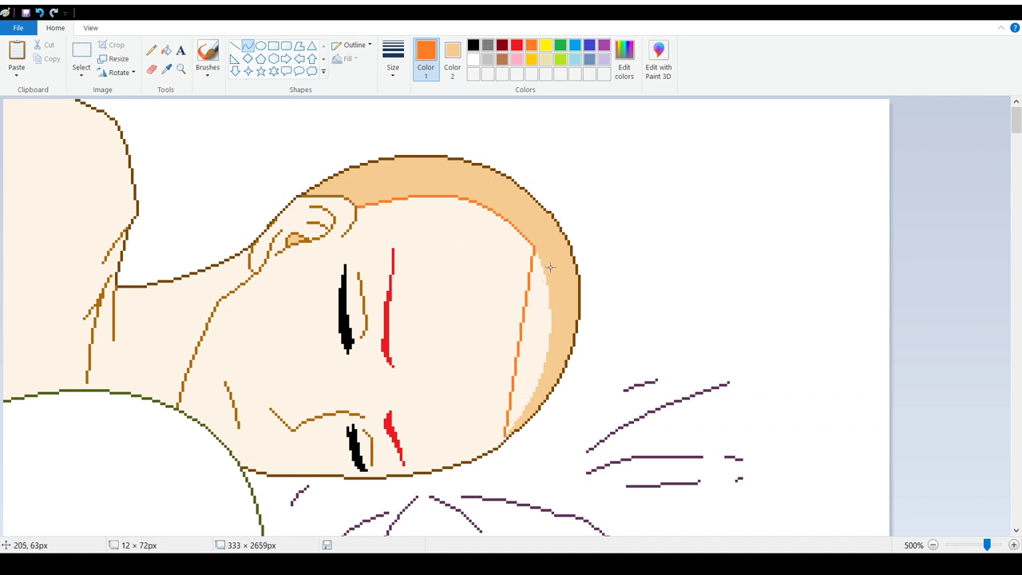
left_click_drag(551, 269, 570, 360)
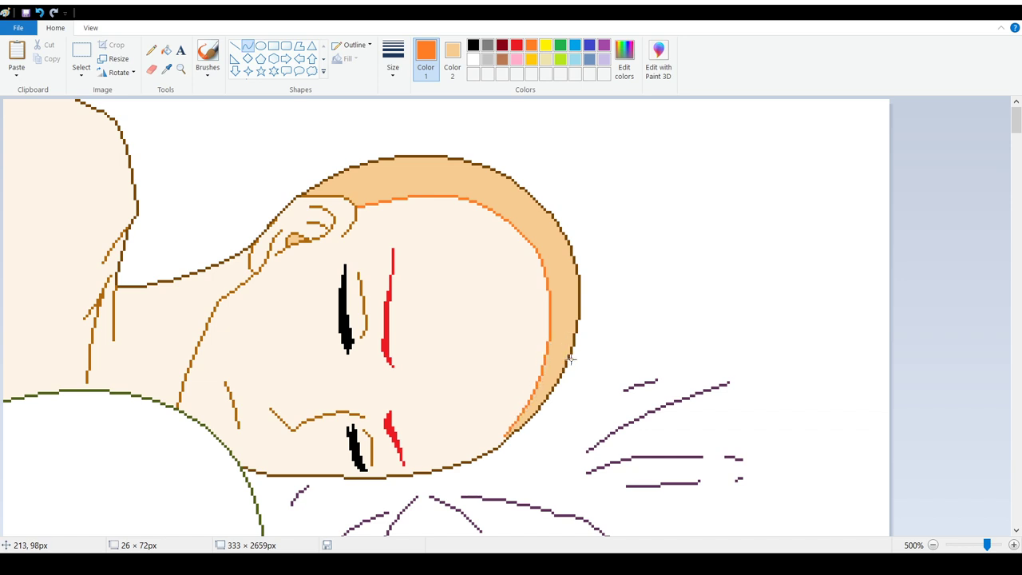
left_click(570, 360)
Step: Set Color 2 to a lighter tan and recolour the orange line along the scalp band's inner edge with it
left_click(451, 57)
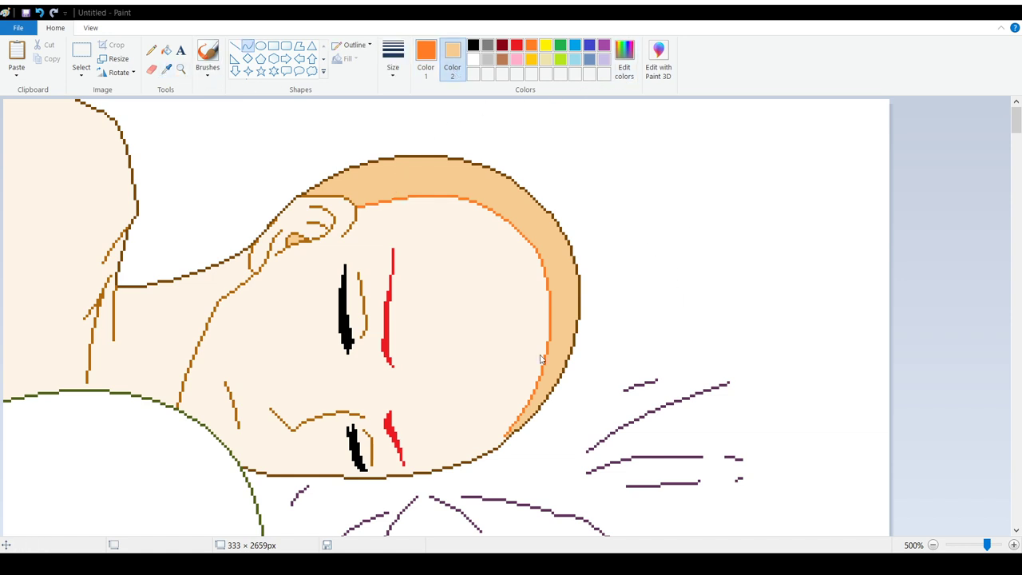
left_click(151, 69)
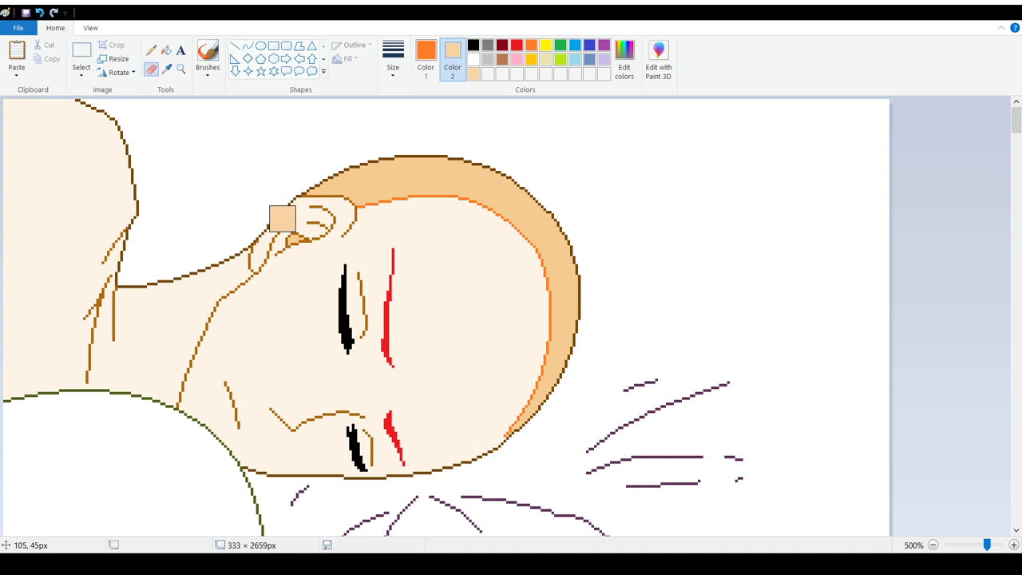
mouse_move(351, 206)
left_mouse_down()
mouse_move(476, 216)
mouse_move(549, 315)
left_mouse_up()
left_click_drag(546, 261, 508, 435)
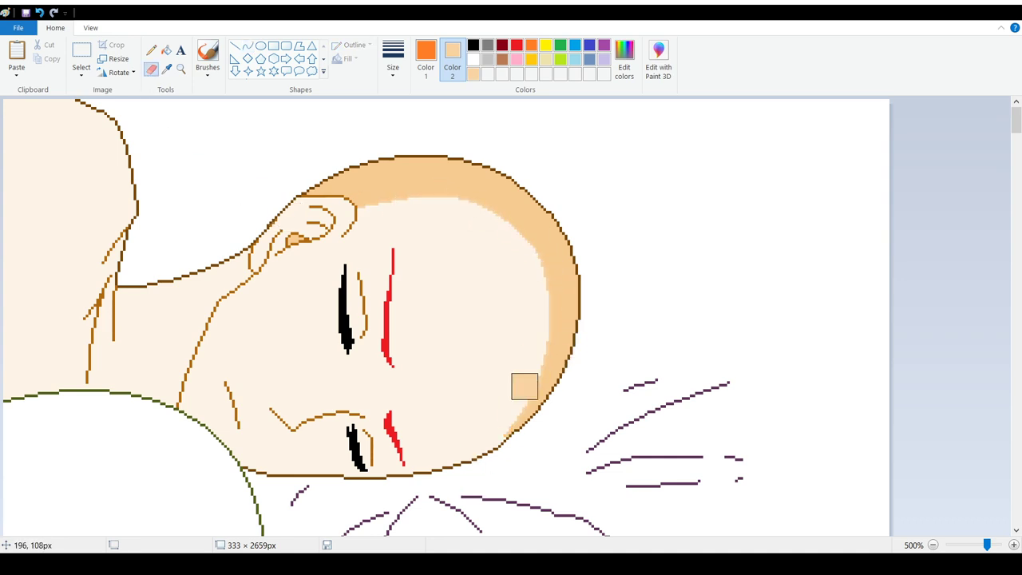
Step: Trace the scalp band's pale inner edge with thin orange curves from the ear around to the forehead
left_click(247, 45)
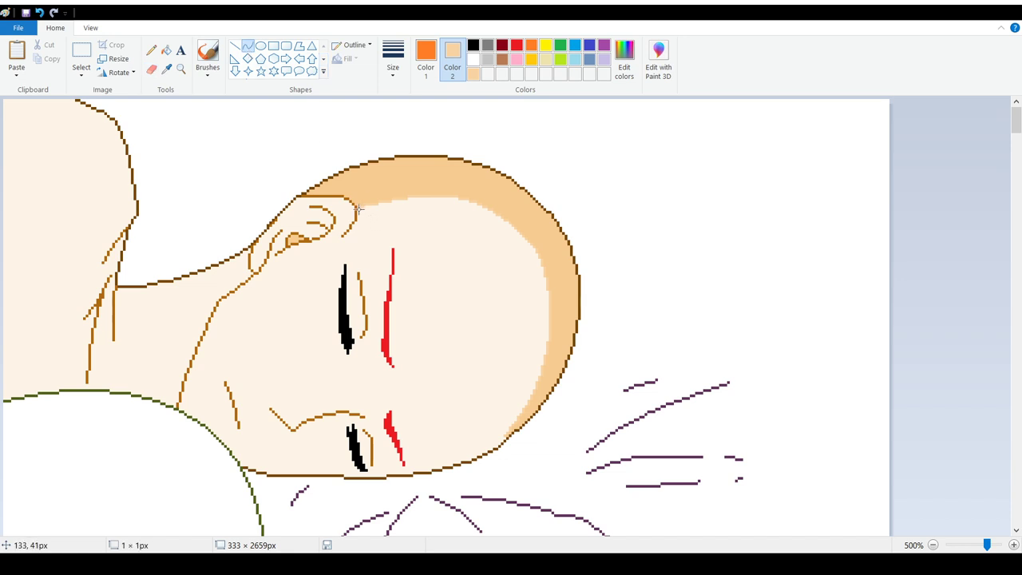
mouse_move(357, 209)
left_mouse_down()
mouse_move(477, 203)
mouse_move(431, 194)
mouse_move(440, 191)
mouse_move(535, 252)
left_mouse_up()
left_click(440, 191)
left_click_drag(480, 206, 552, 300)
left_click(524, 229)
left_click(551, 301)
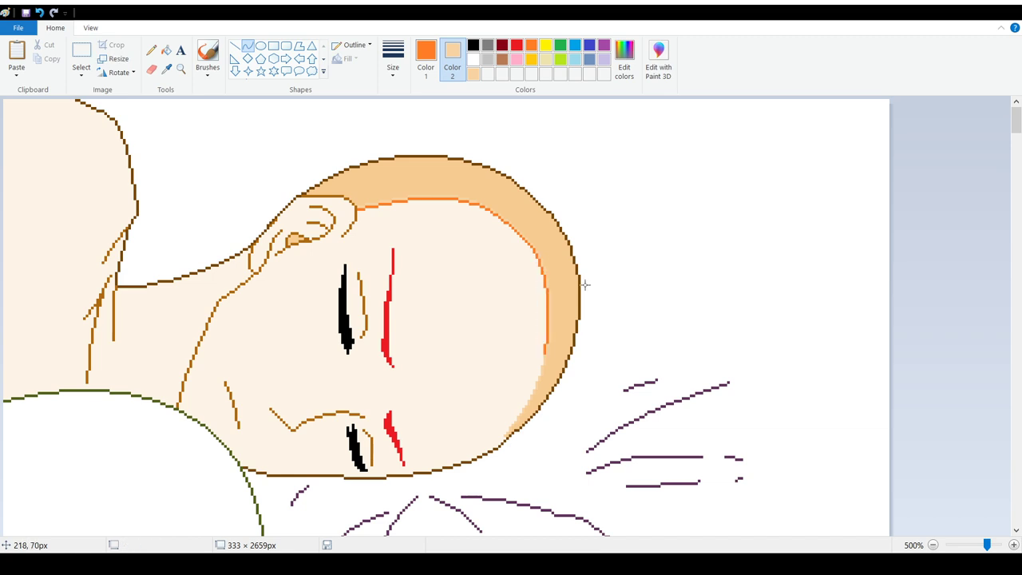
Step: Continue the orange edge line with a curve about 15 × 30 px down to the head's lower outline
scroll(584, 284, "down", 3)
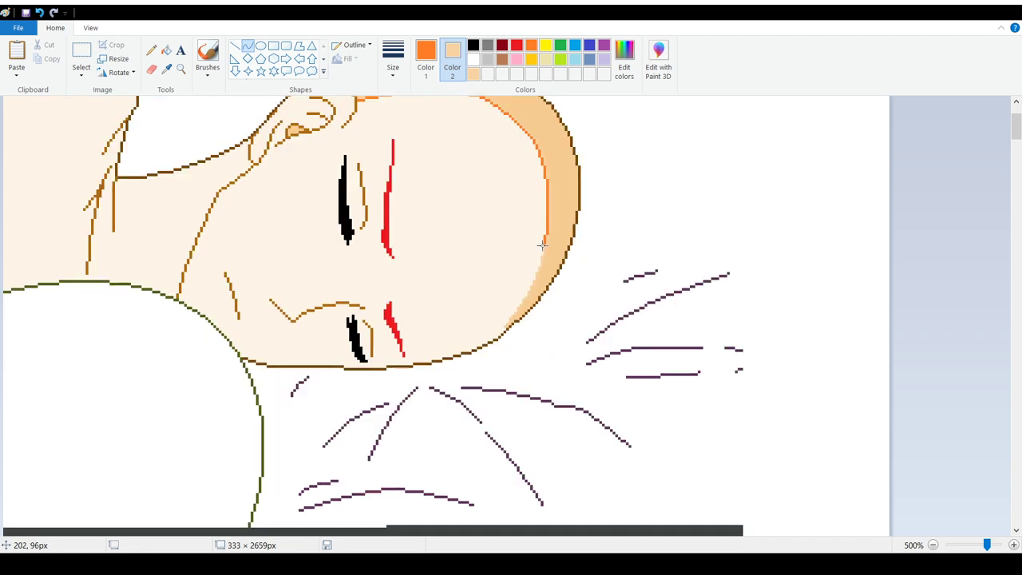
left_click_drag(540, 245, 503, 319)
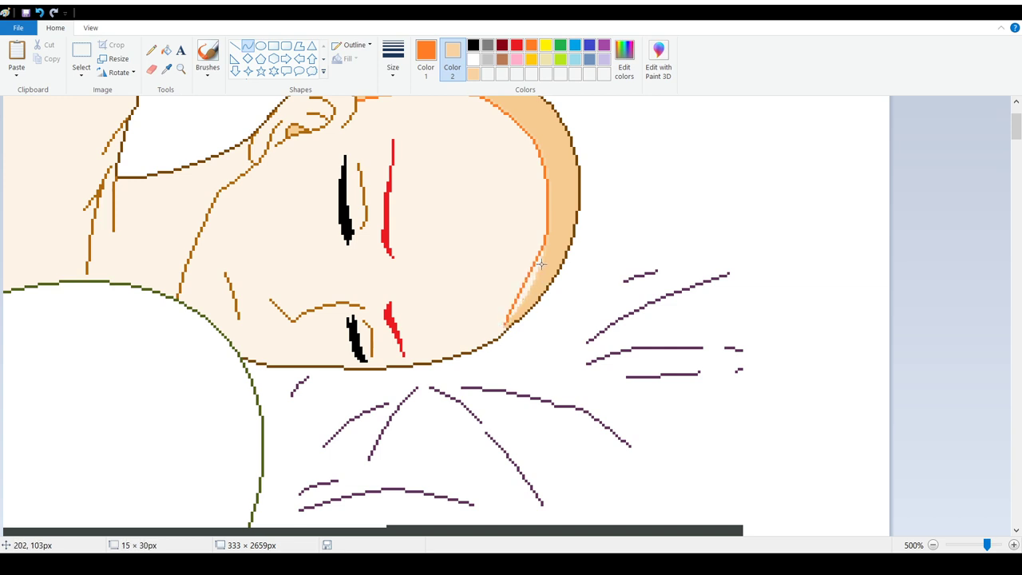
mouse_move(540, 264)
left_mouse_down()
mouse_move(528, 287)
mouse_move(536, 271)
left_mouse_up()
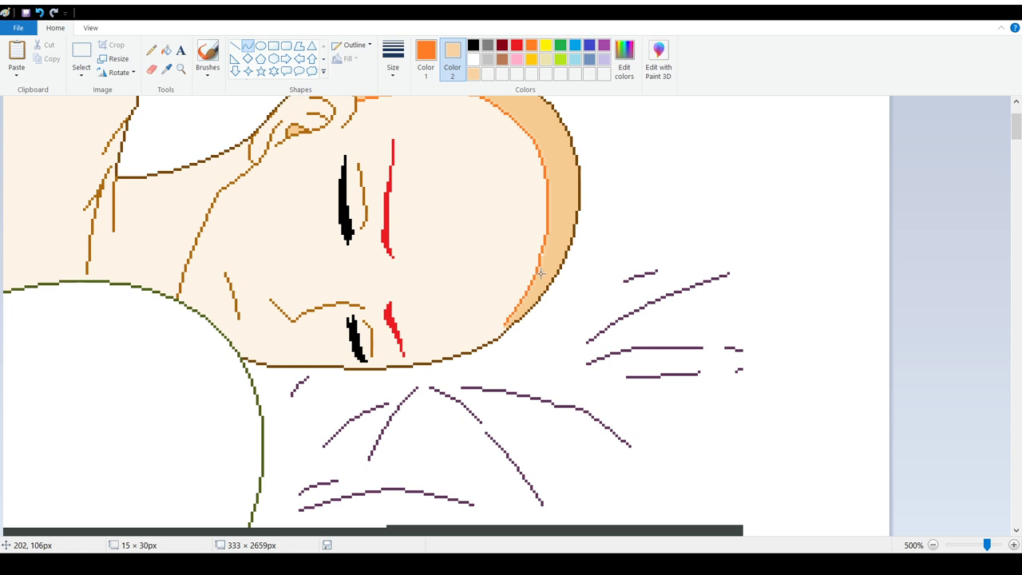
left_click(415, 221)
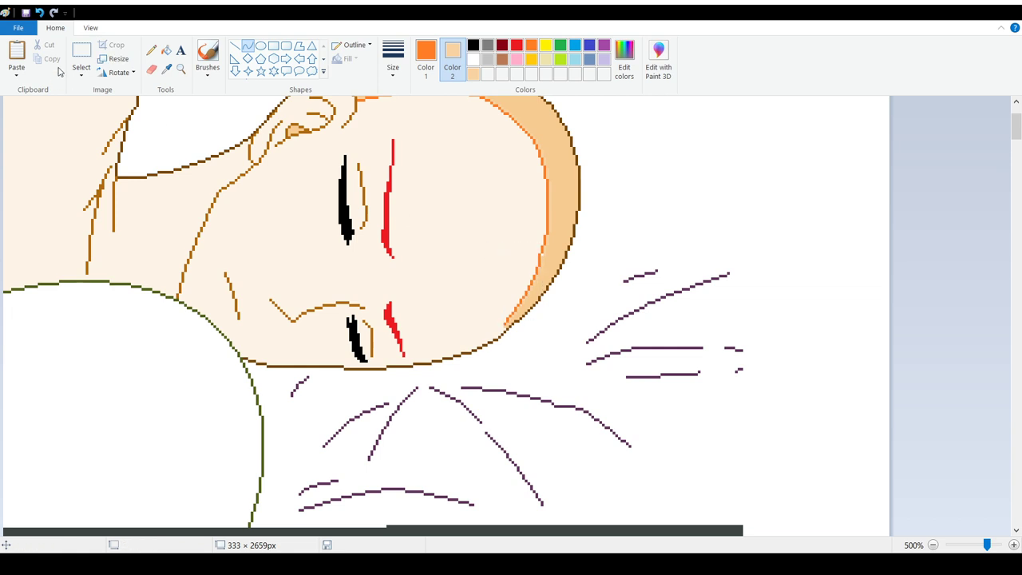
Step: Set Color 2 to a paler tan between the skin and band shades and recolour the orange edge line with it
left_click(151, 50)
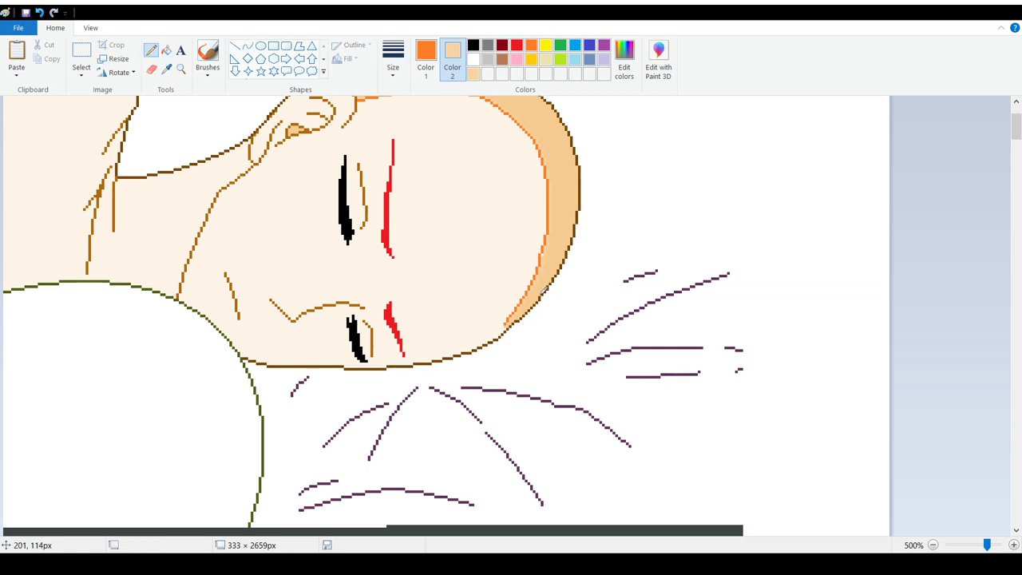
left_click(166, 69)
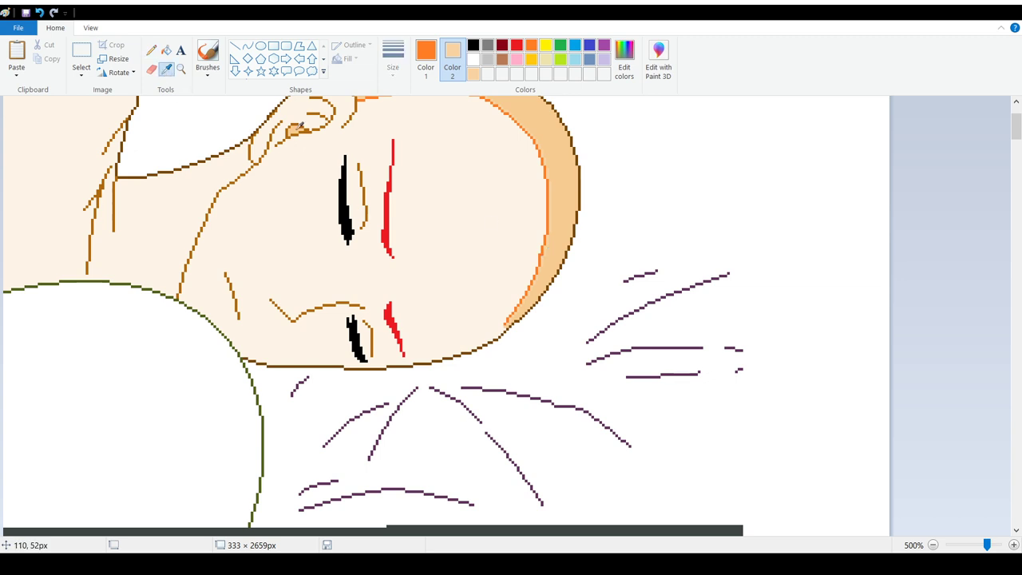
right_click(439, 200)
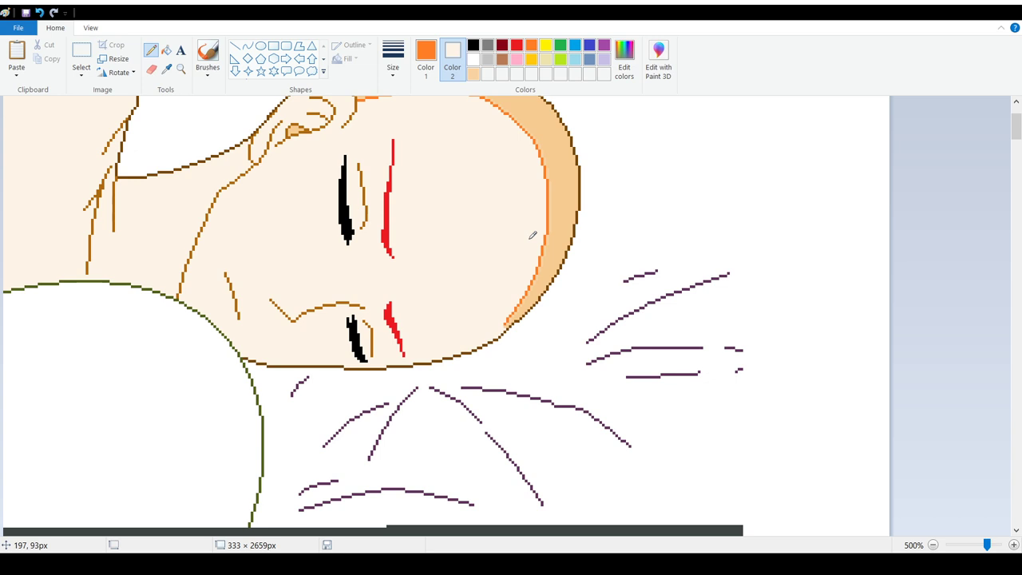
scroll(518, 255, "up", 2)
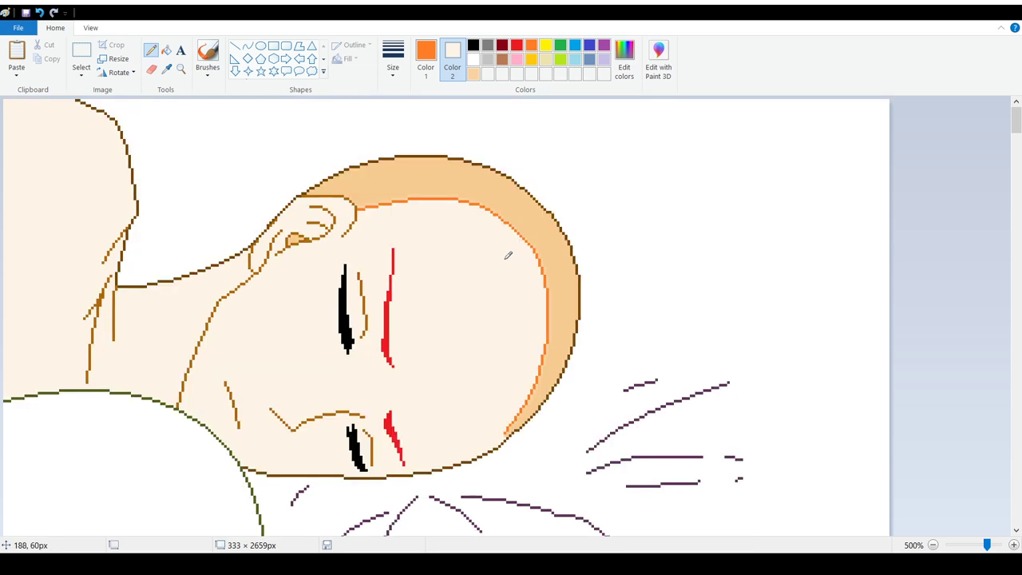
left_click(473, 74)
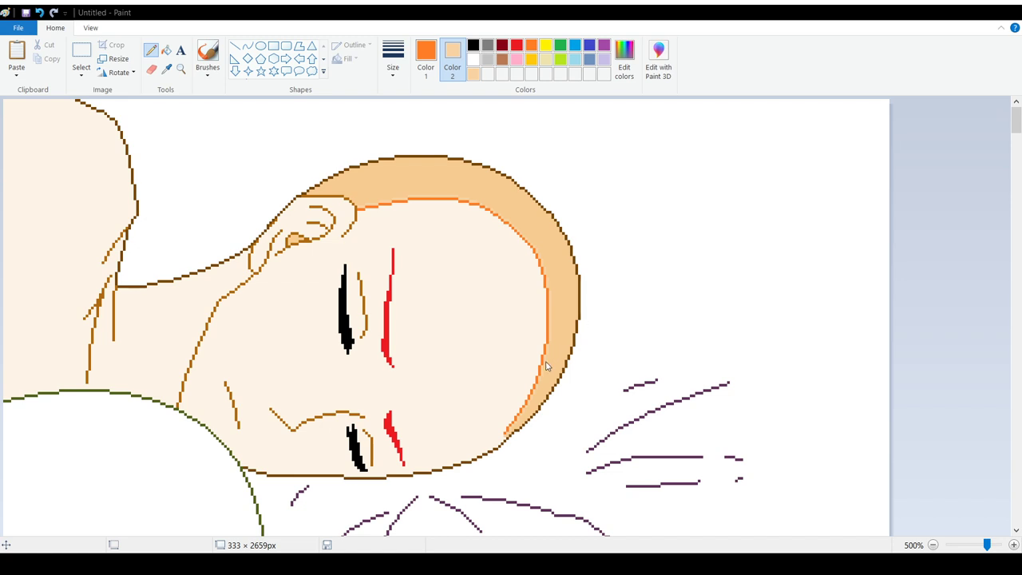
left_click(152, 70)
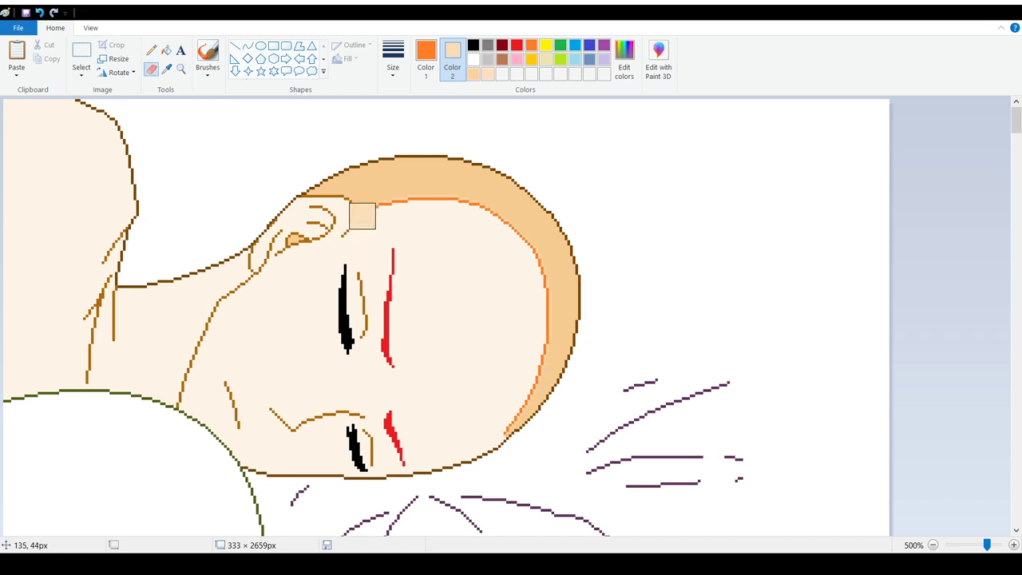
mouse_move(363, 214)
left_mouse_down()
mouse_move(486, 202)
mouse_move(519, 250)
mouse_move(524, 373)
mouse_move(511, 426)
left_mouse_up()
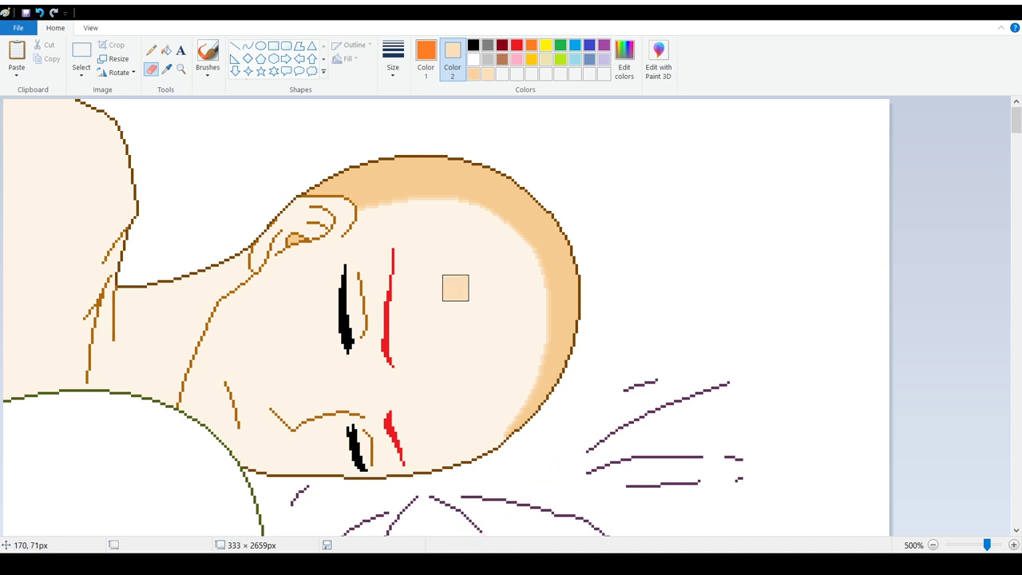
scroll(446, 284, "down", 2)
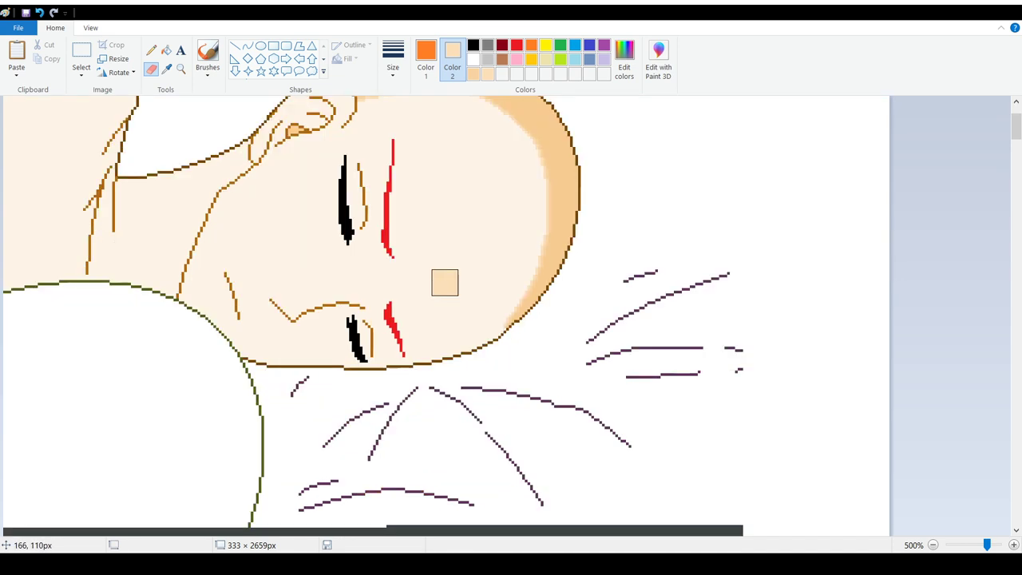
scroll(449, 295, "up", 2)
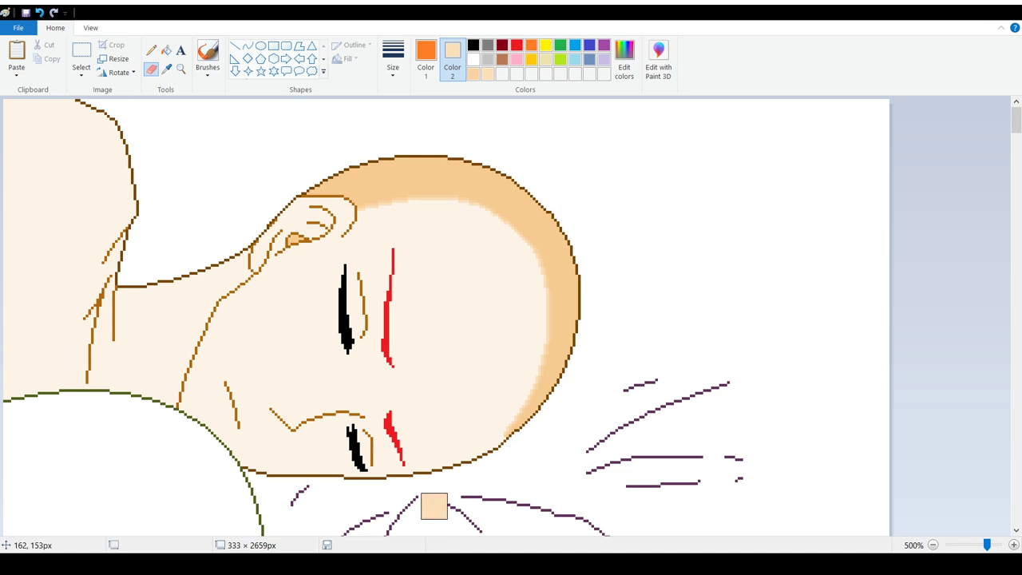
Step: Draw an orange curve about 39 × 17 px across the scalp band from the ear to the crown and fill the area behind it orange
left_click(235, 46)
left_click(248, 47)
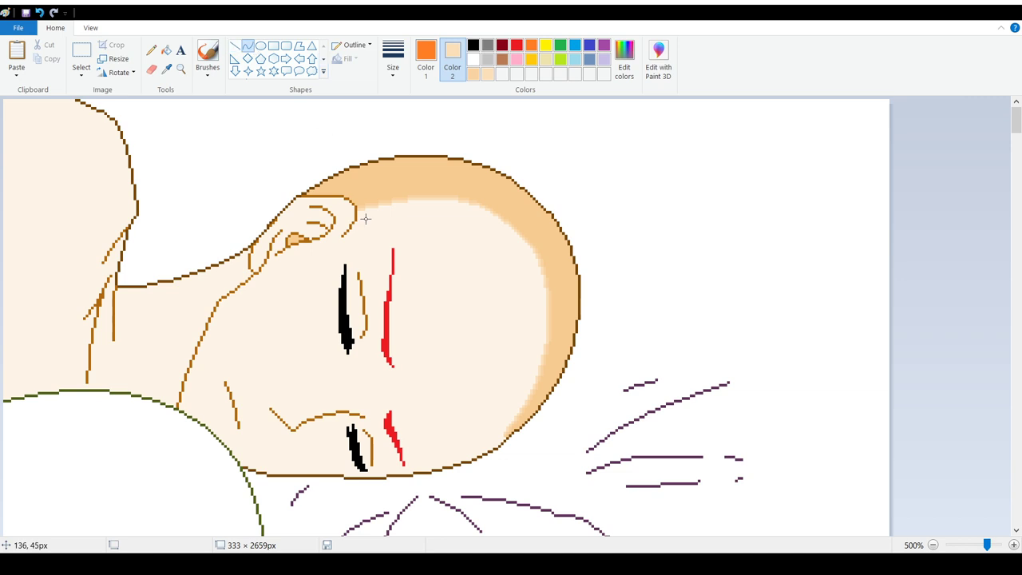
mouse_move(345, 195)
left_mouse_down()
mouse_move(386, 160)
mouse_move(446, 158)
mouse_move(351, 184)
mouse_move(374, 156)
left_mouse_up()
left_click(154, 50)
left_click(165, 50)
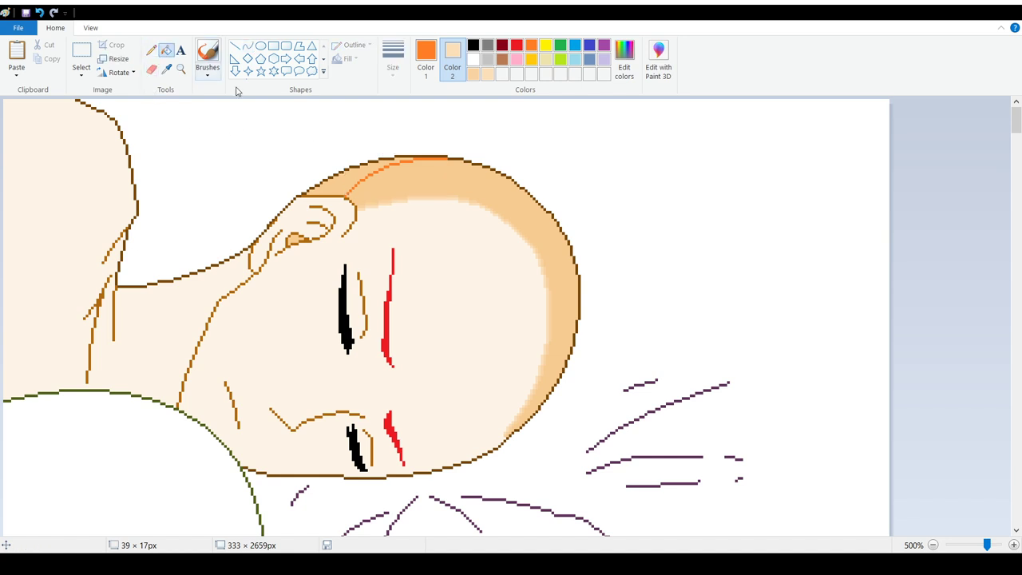
left_click(348, 181)
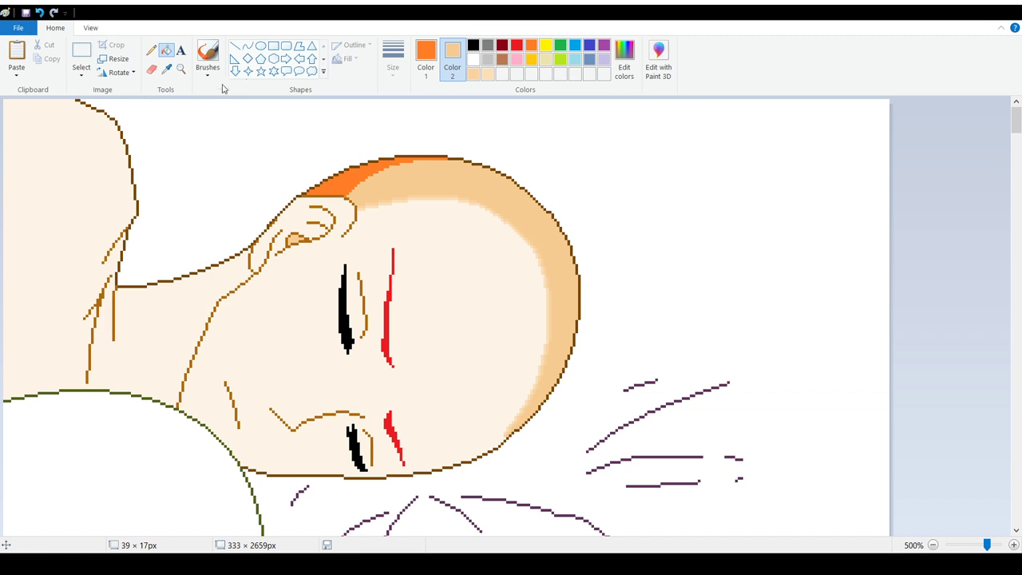
Step: Set Color 2 to a brownish orange based on the ear's line colour and recolour the orange patch behind the ear
left_click(166, 69)
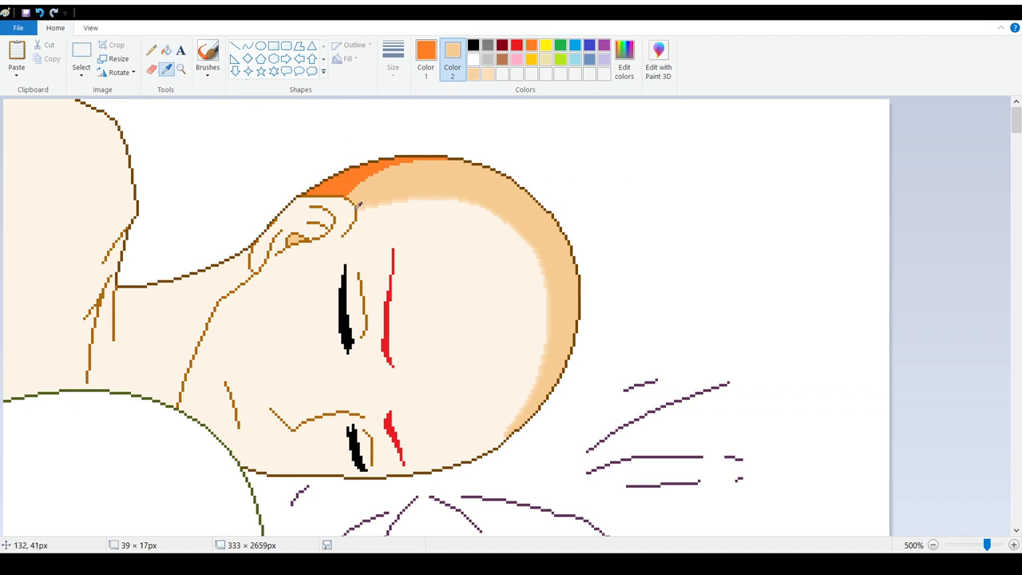
right_click(356, 208)
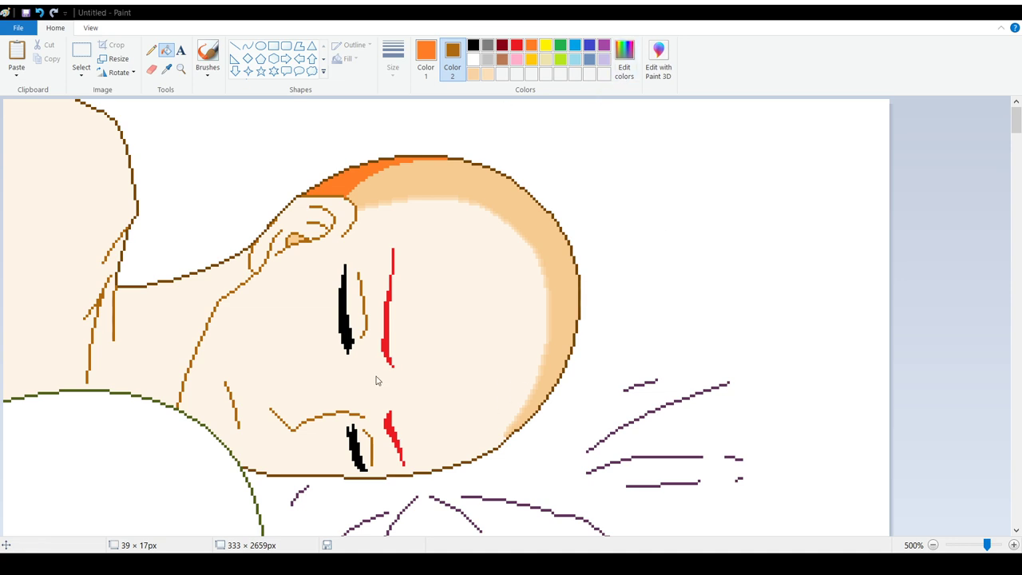
left_click(151, 70)
mouse_move(298, 191)
left_mouse_down()
mouse_move(459, 133)
mouse_move(486, 155)
left_mouse_up()
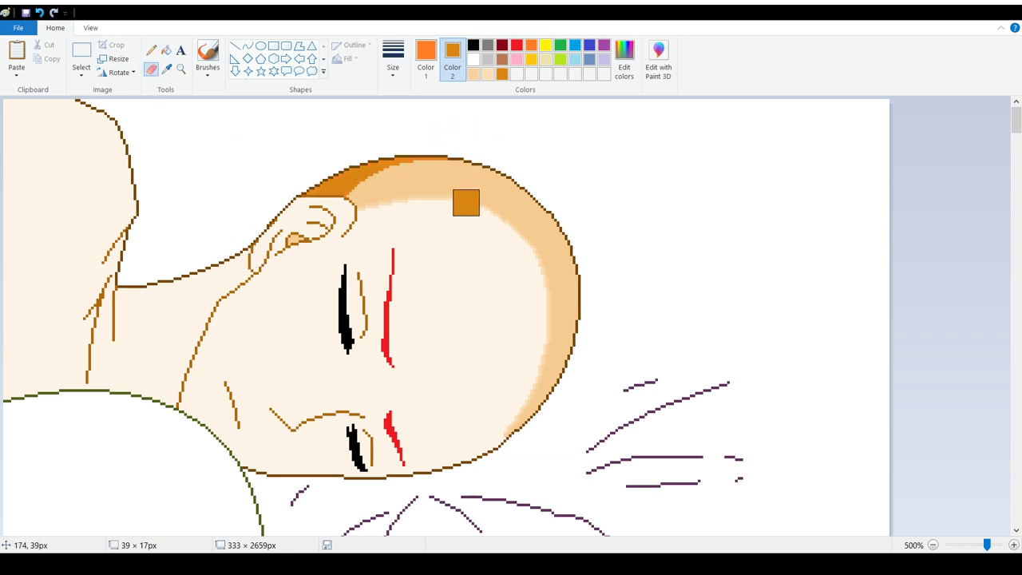
Step: Pick the patch's brownish orange as Color 1, set Color 2 to a slightly deeper tan than the scalp, and recolour the patch
left_click(166, 70)
left_click(338, 194)
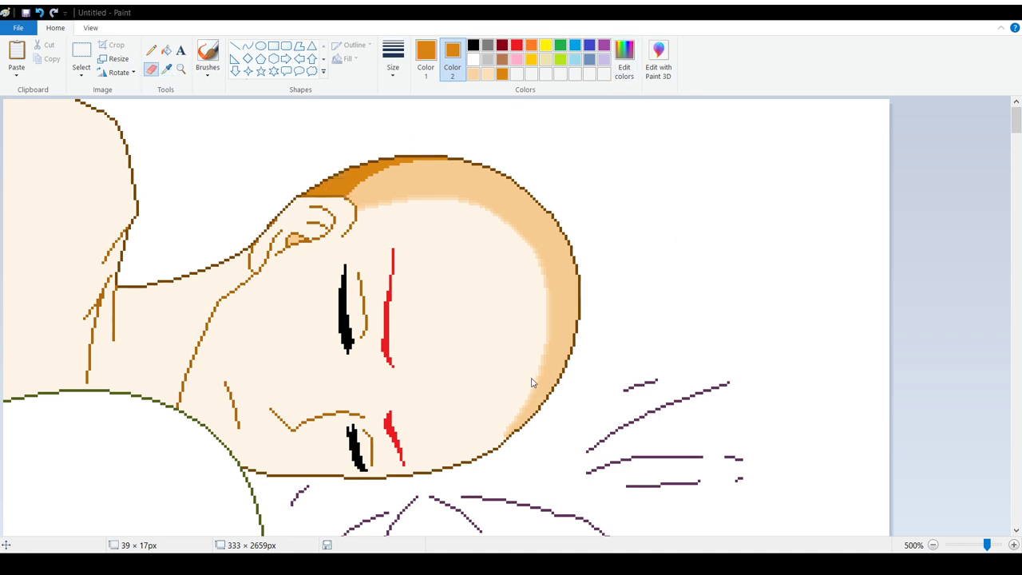
right_click(364, 366)
left_click_drag(319, 192, 415, 164)
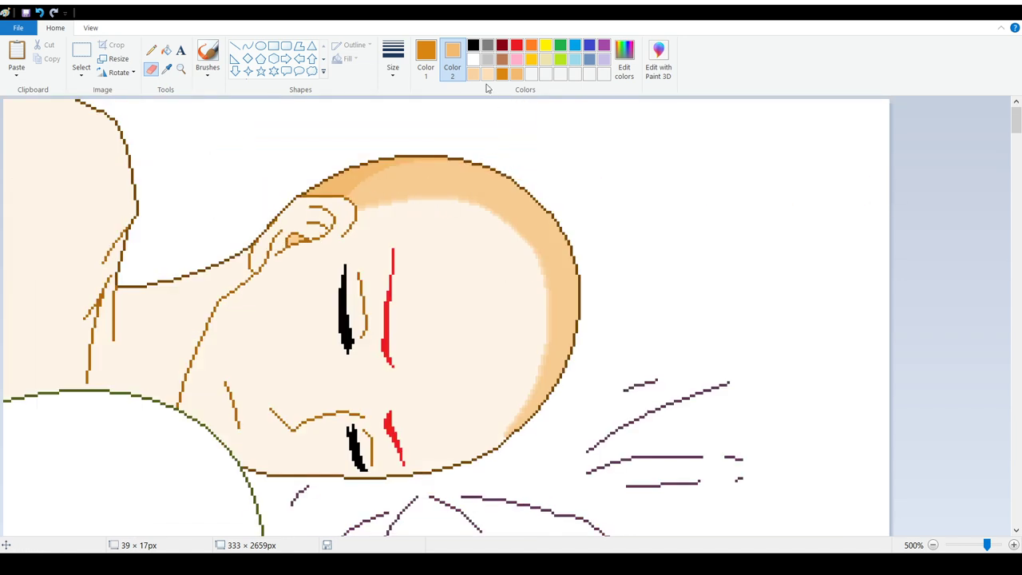
Step: Set both Color 1 and Color 2 to white
left_click(472, 60)
left_click(431, 63)
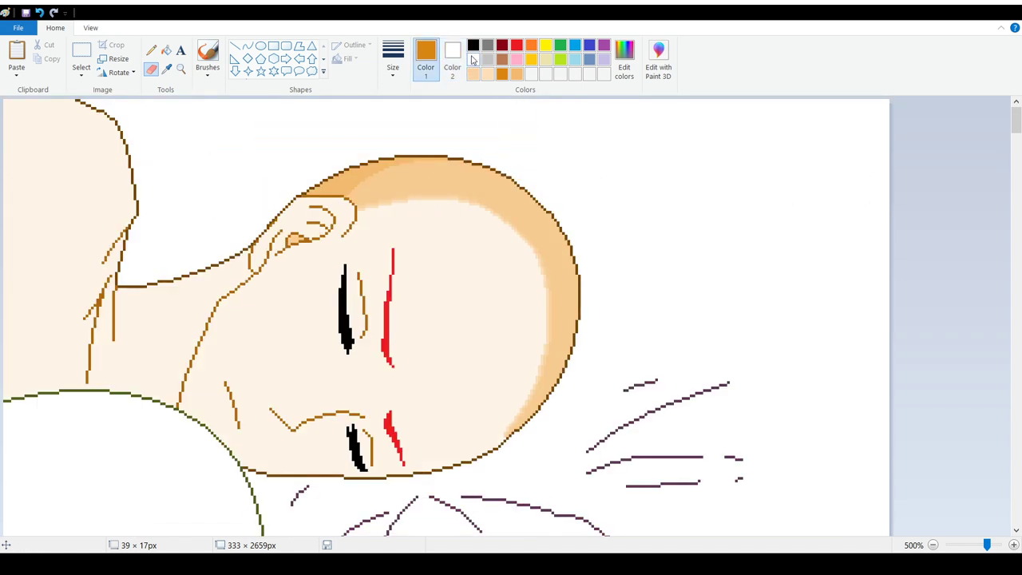
left_click(472, 60)
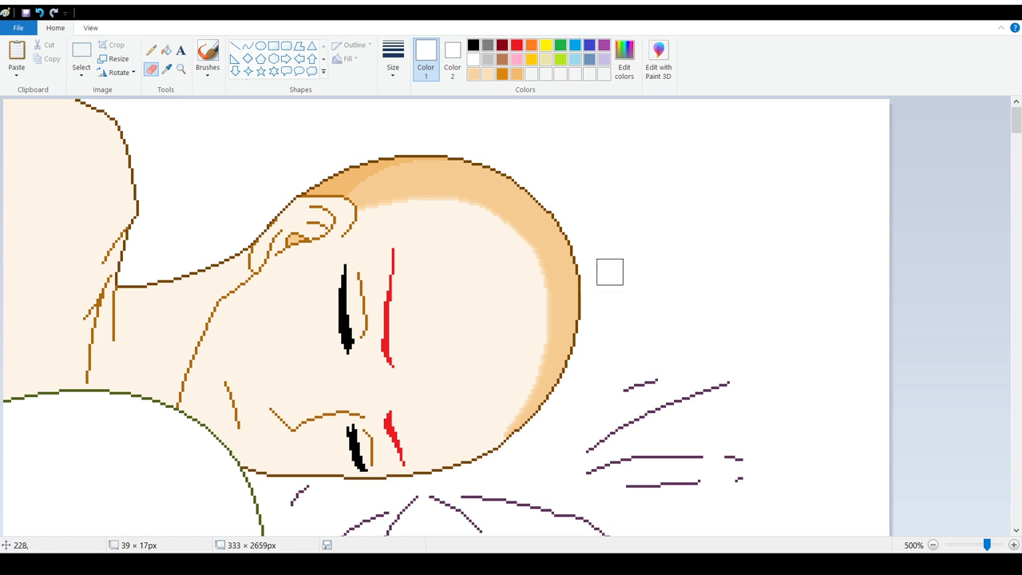
Step: Examine the shaded scalp at normal size alongside the other base figures on the page
left_click(933, 545)
left_click(933, 545)
left_click(933, 545)
left_click(933, 546)
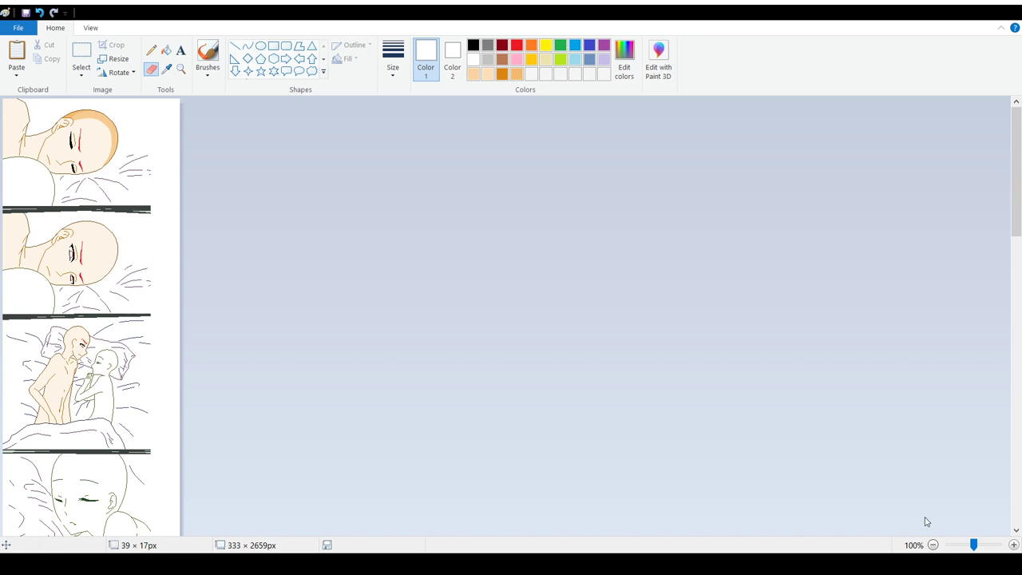
left_click(1012, 545)
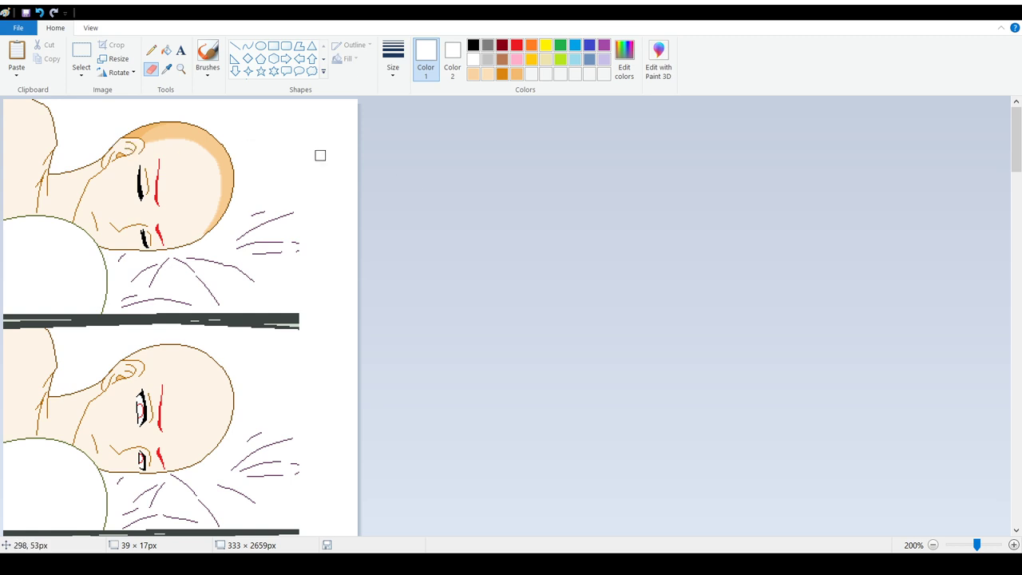
left_click(933, 545)
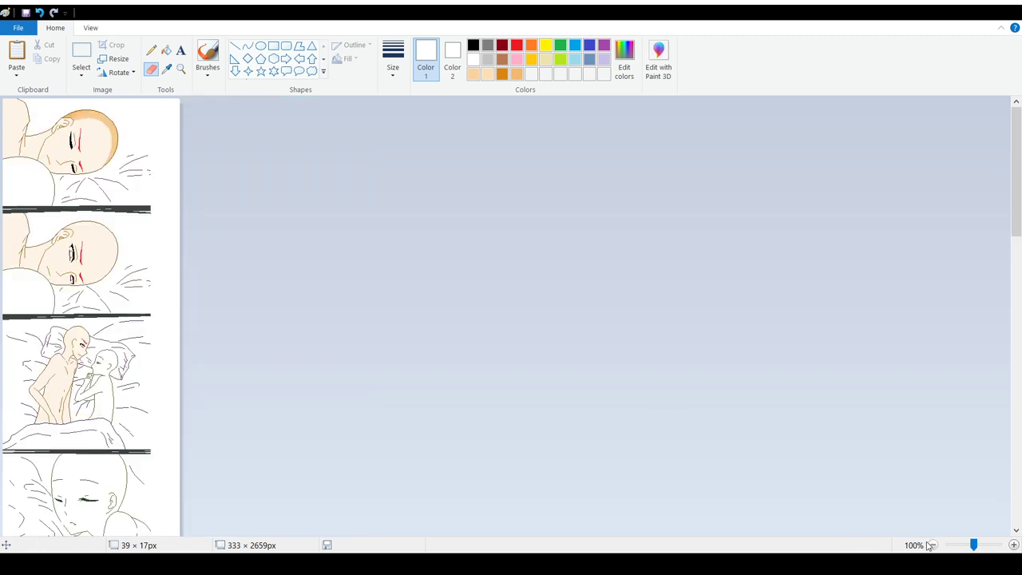
scroll(117, 285, "down", 10)
scroll(117, 285, "up", 10)
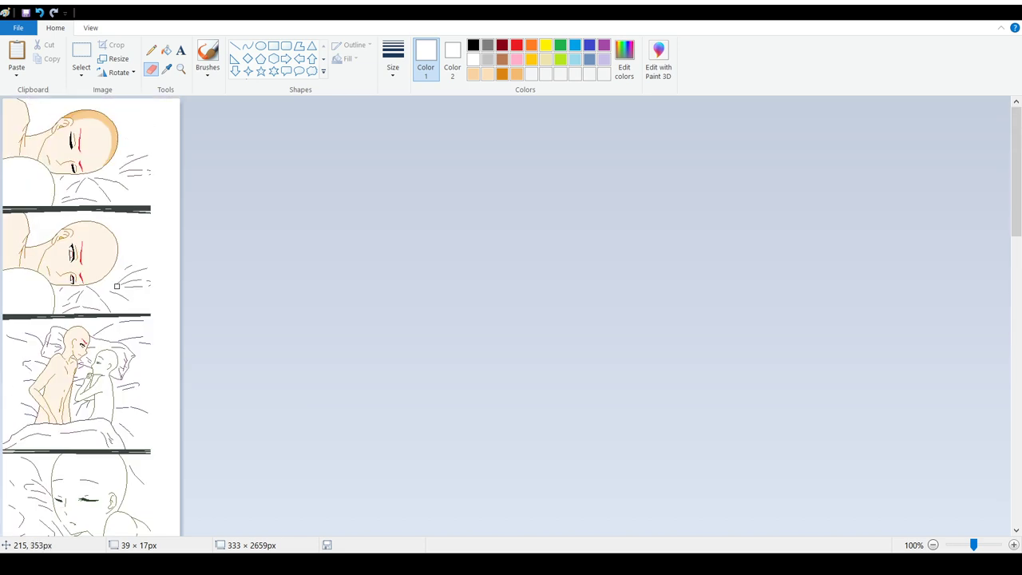
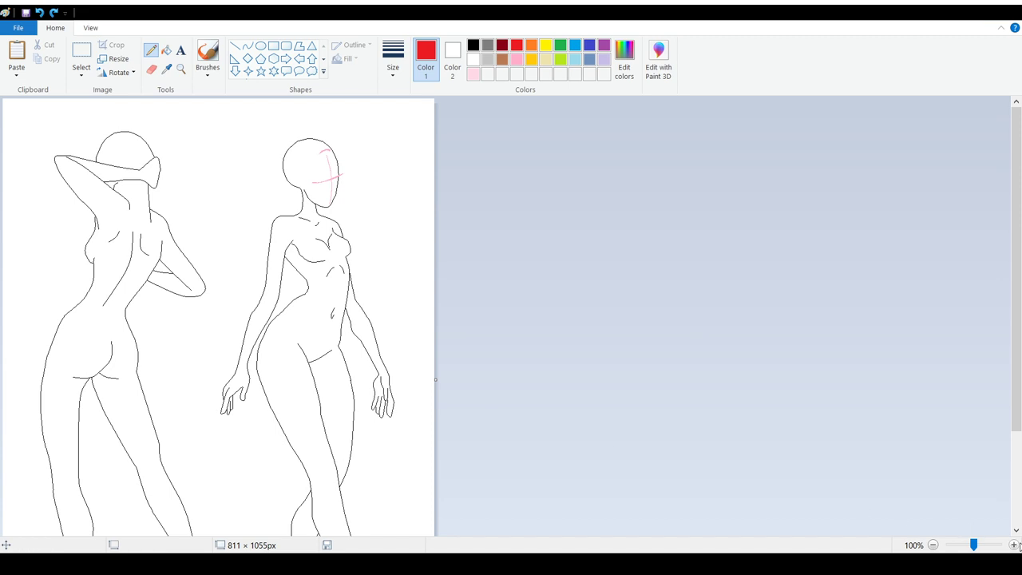
Step: Sketch the upper edge of a red bikini top across the front-facing base's chest, continuing around the outer cup
left_click(1013, 544)
left_click(1014, 544)
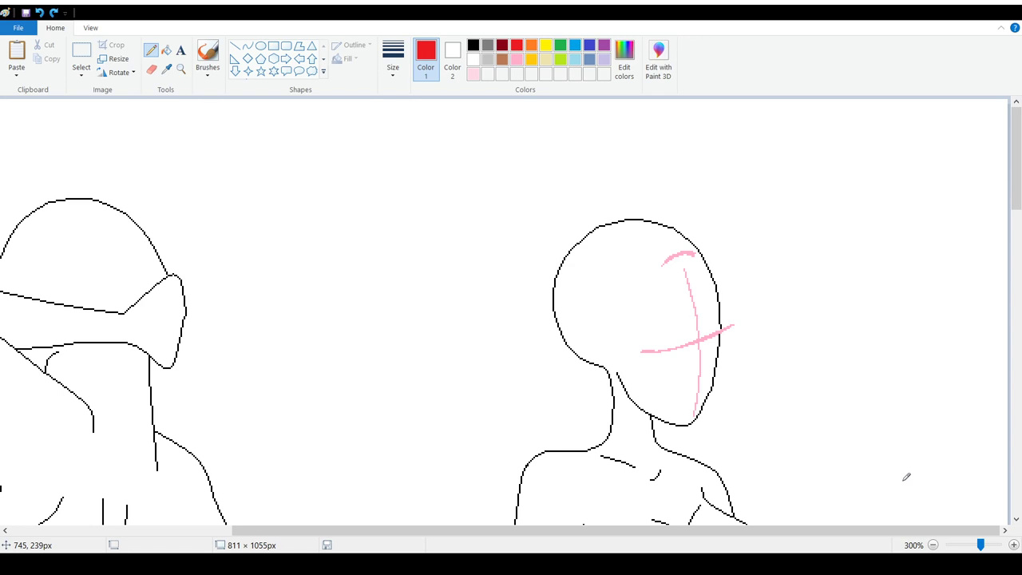
scroll(906, 476, "down", 3)
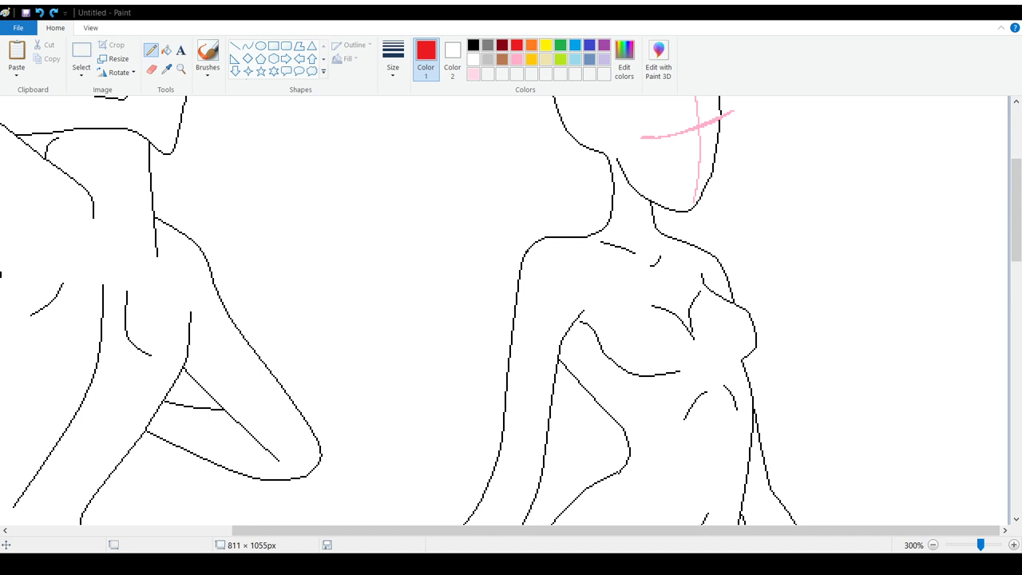
scroll(697, 345, "down", 6)
scroll(697, 344, "up", 4)
scroll(697, 345, "down", 3)
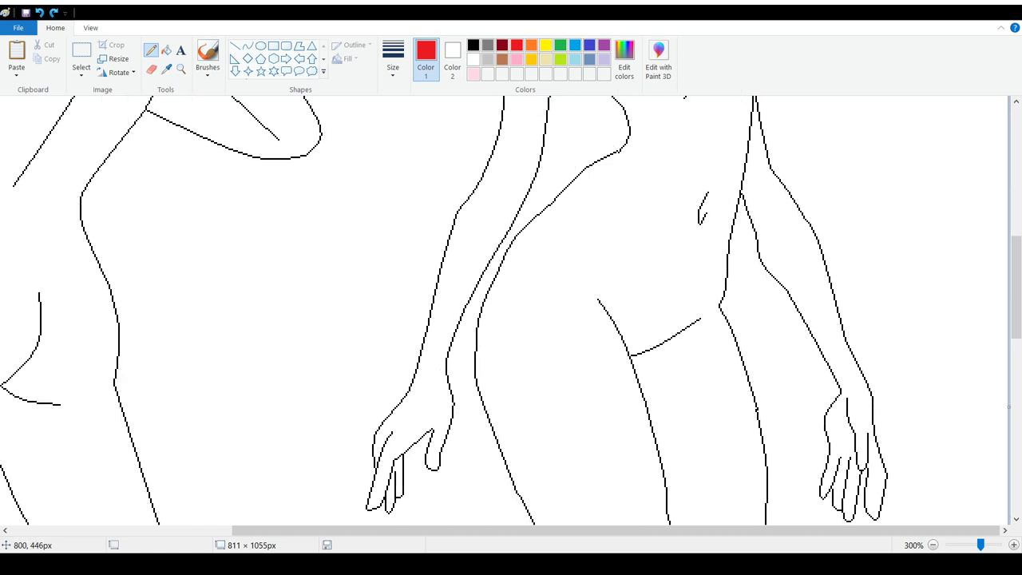
scroll(535, 336, "up", 3)
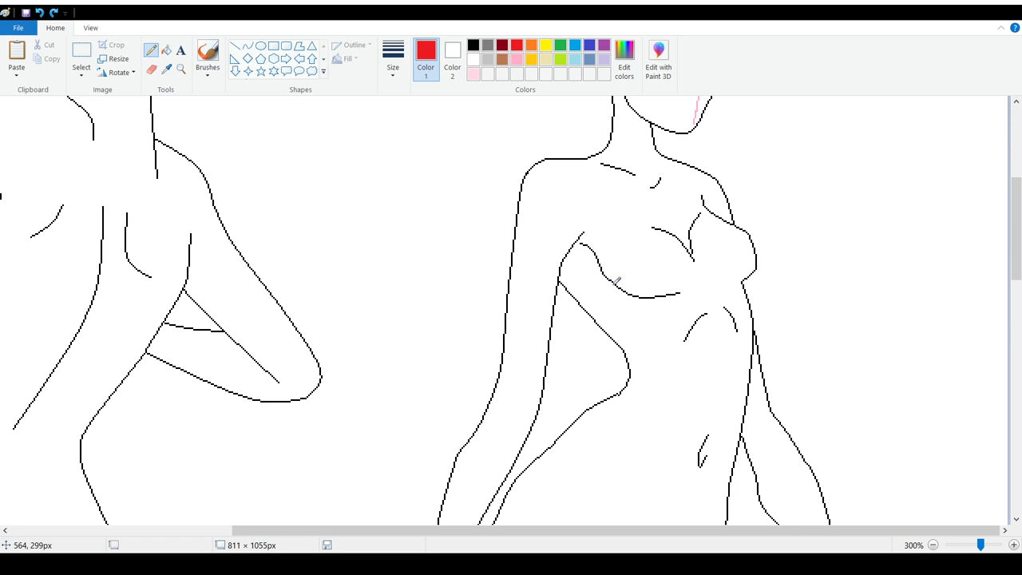
mouse_move(613, 285)
left_mouse_down()
mouse_move(641, 240)
mouse_move(668, 239)
mouse_move(696, 266)
mouse_move(708, 261)
mouse_move(737, 222)
mouse_move(760, 245)
mouse_move(765, 273)
mouse_move(742, 294)
mouse_move(700, 288)
left_mouse_up()
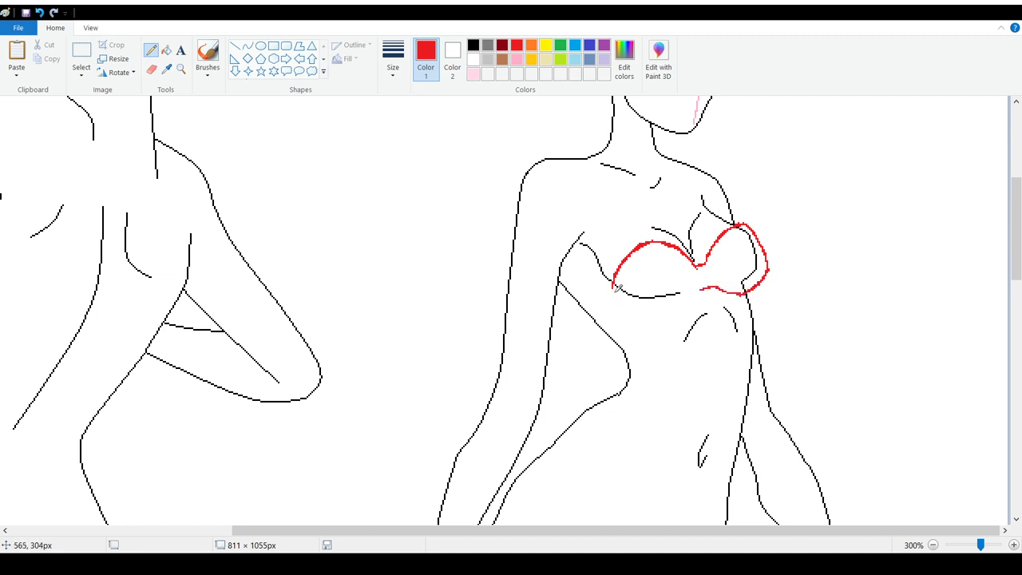
left_click_drag(617, 293, 672, 301)
left_click(40, 12)
mouse_move(615, 281)
left_mouse_down()
mouse_move(642, 312)
mouse_move(701, 287)
left_mouse_up()
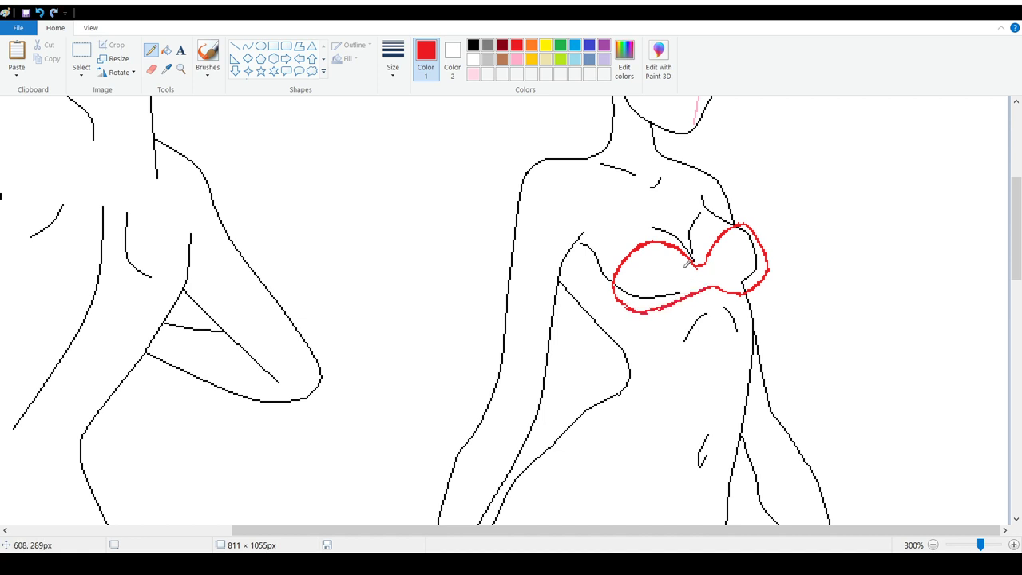
left_click(39, 12)
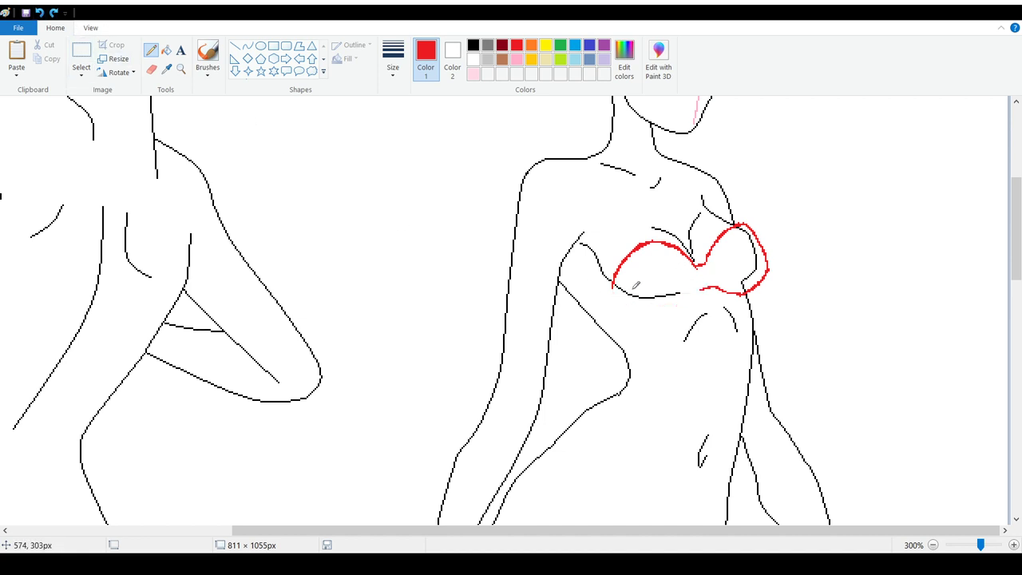
Step: Close the underside of the near cup in red and add a narrow side band running back under the arm
mouse_move(615, 276)
left_mouse_down()
mouse_move(617, 289)
mouse_move(651, 302)
mouse_move(705, 284)
left_mouse_up()
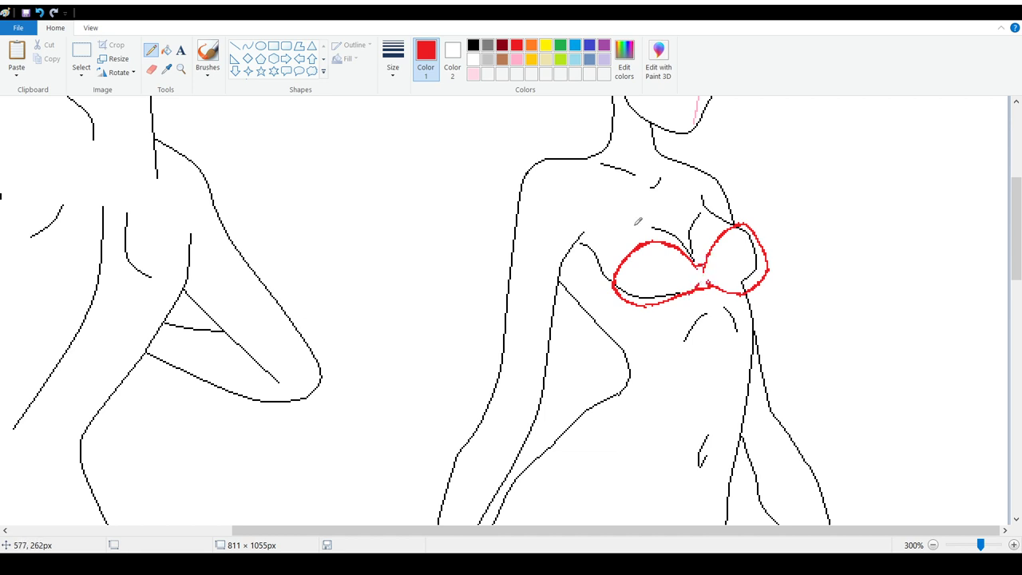
mouse_move(611, 284)
left_mouse_down()
mouse_move(584, 310)
mouse_move(594, 317)
mouse_move(622, 294)
left_mouse_up()
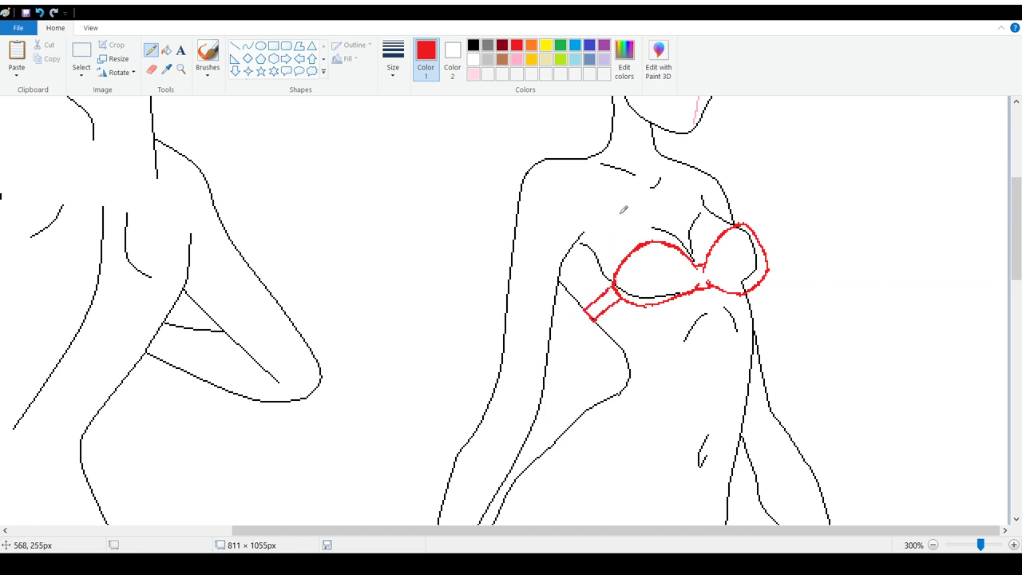
Step: Sketch double-lined red shoulder straps from both shoulders to the cups, redrawing the far strap closer to the shoulder's edge
left_click_drag(570, 160, 635, 243)
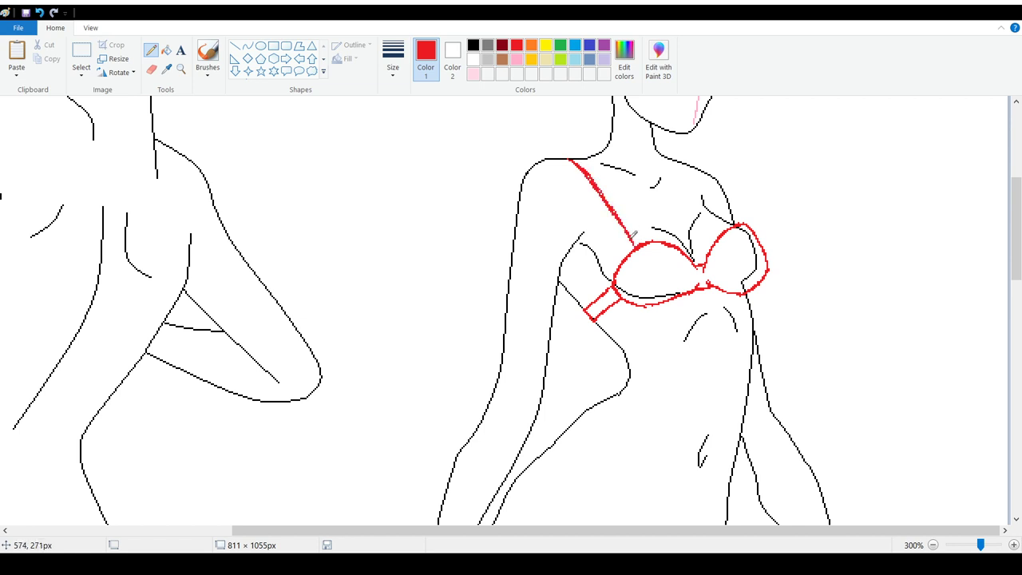
mouse_move(580, 158)
left_mouse_down()
mouse_move(629, 205)
mouse_move(644, 238)
left_mouse_up()
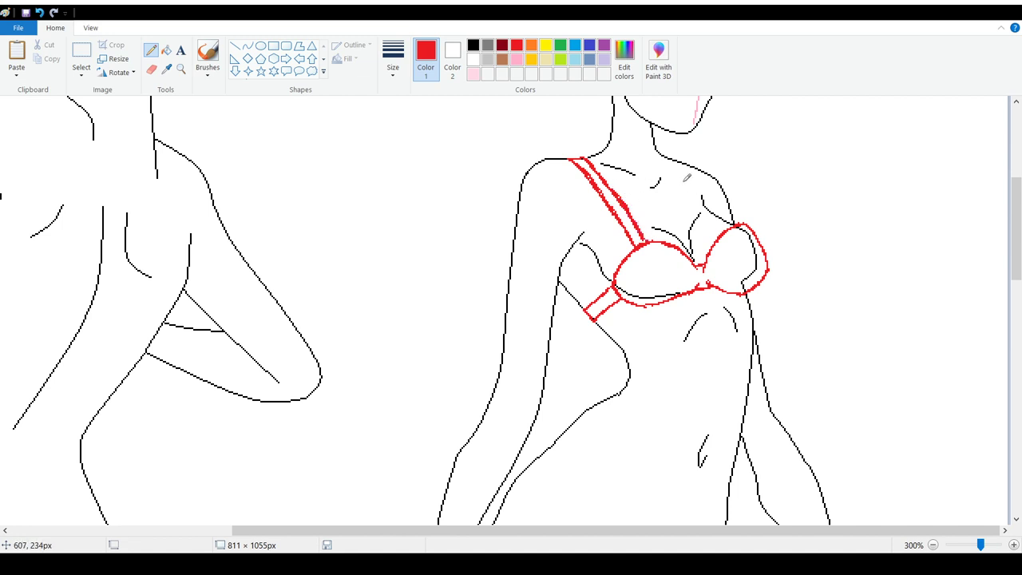
left_click_drag(681, 161, 722, 233)
left_click_drag(692, 162, 722, 215)
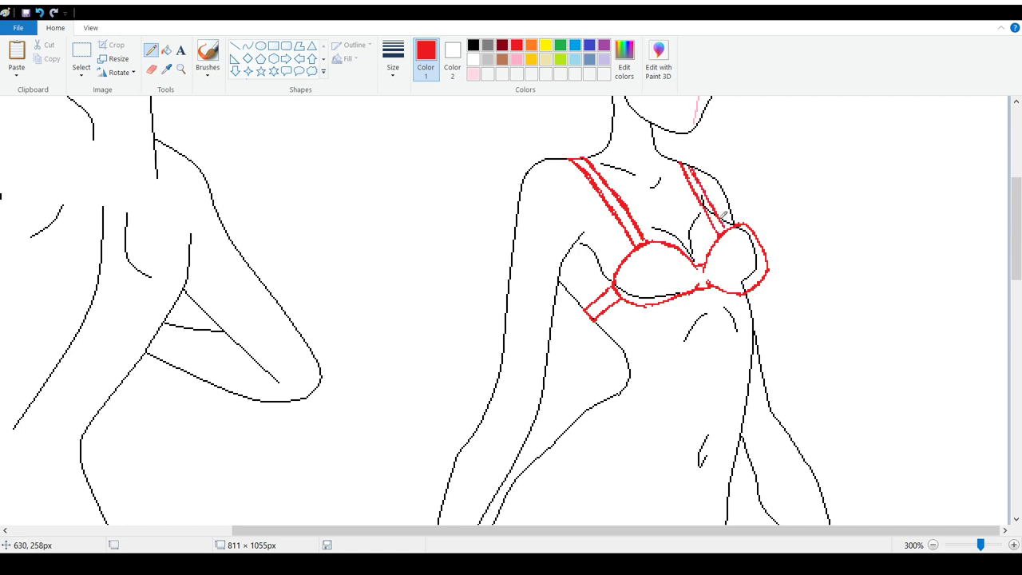
left_click(39, 12)
left_click(39, 13)
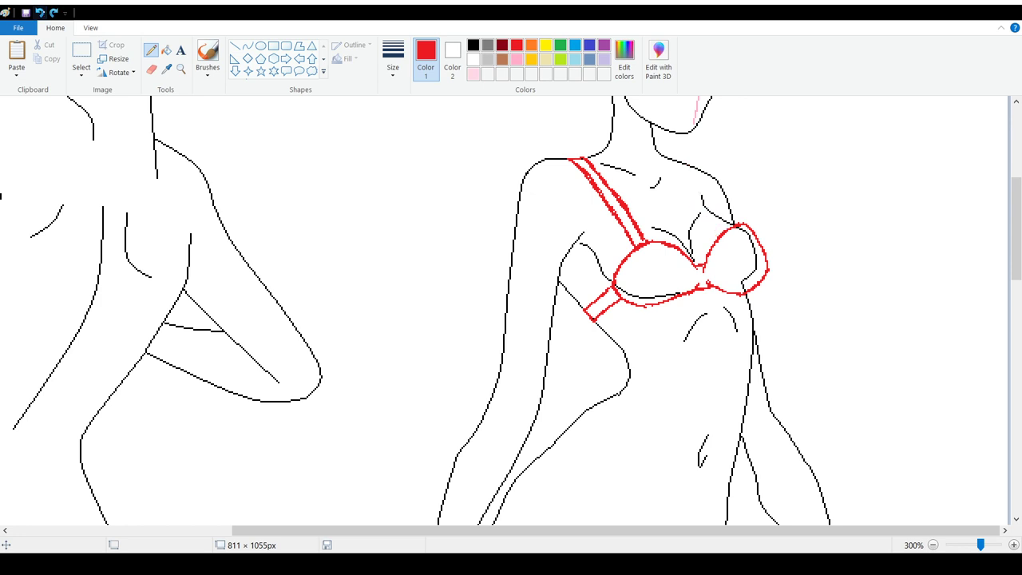
left_click_drag(699, 165, 732, 218)
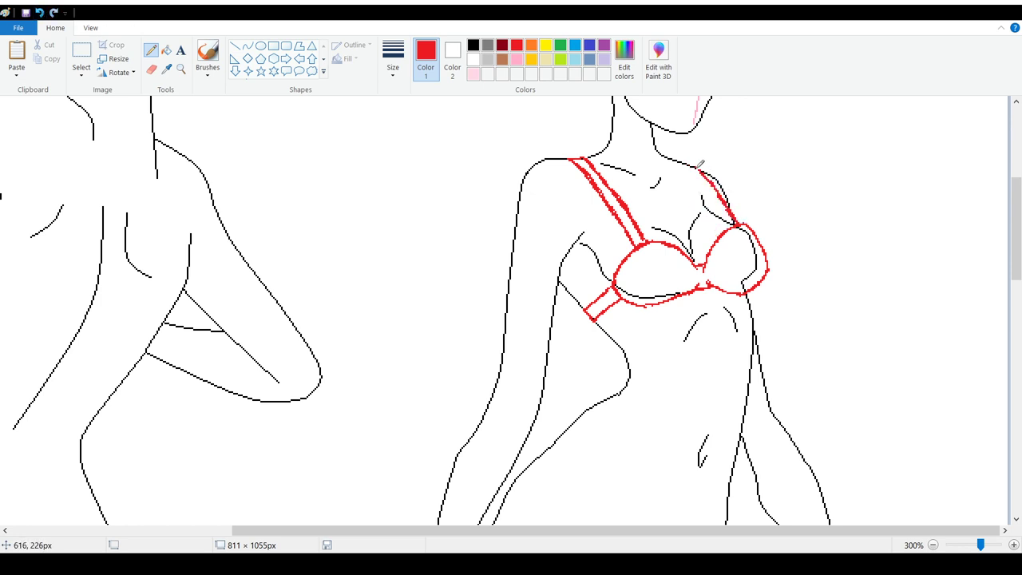
left_click_drag(691, 166, 729, 224)
Step: Undo both shoulder straps, keeping the cups and the side band
mouse_move(1009, 206)
left_mouse_down()
mouse_move(1008, 195)
mouse_move(1007, 216)
mouse_move(1007, 206)
left_mouse_up()
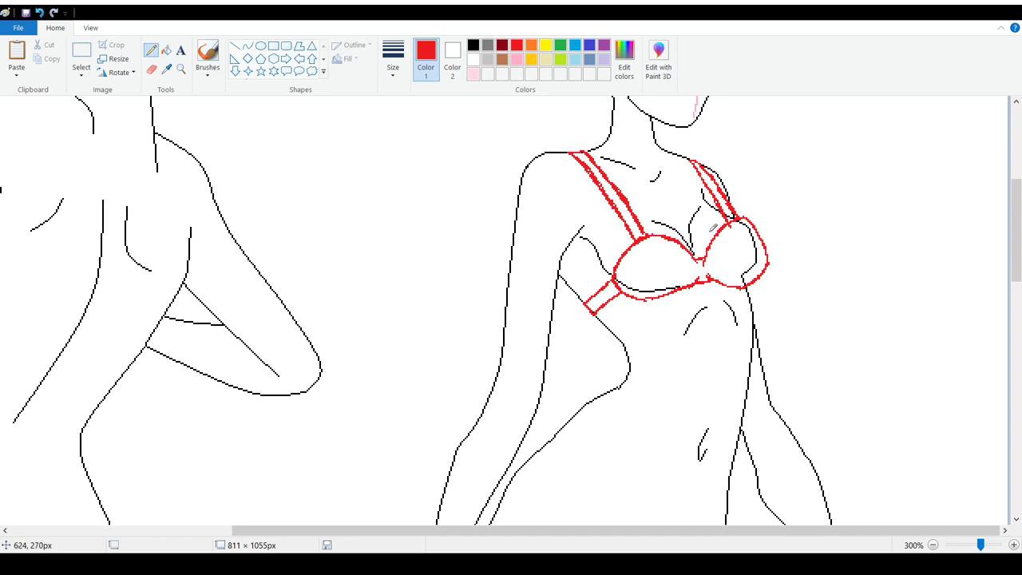
left_click(39, 13)
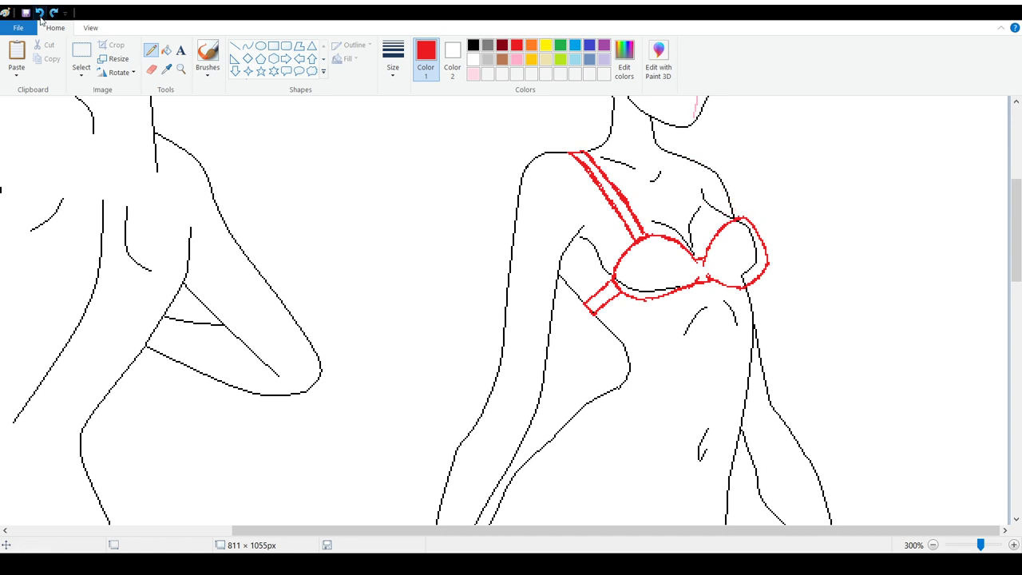
left_click(39, 12)
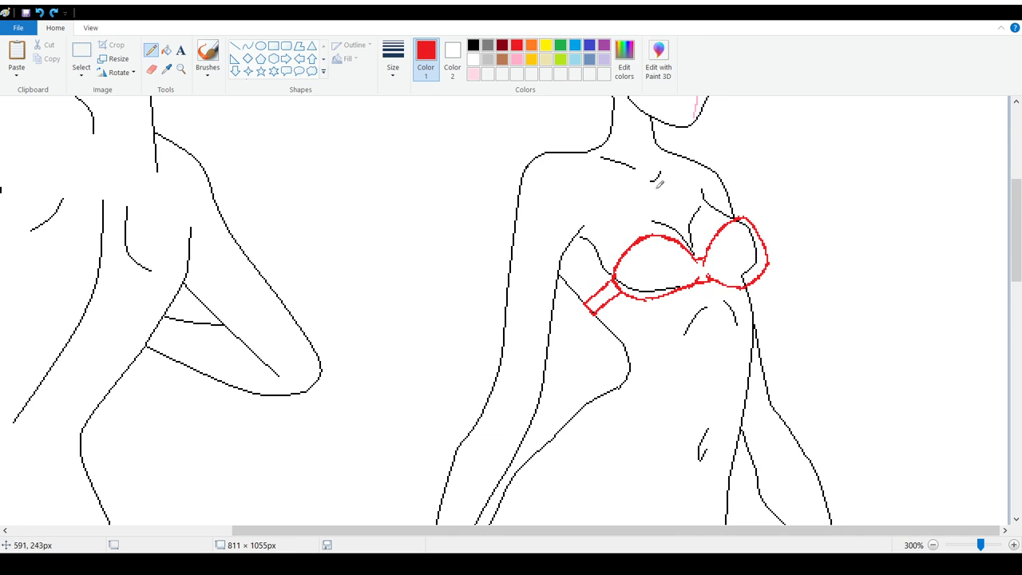
Step: Sketch a red bikini bottom with a curved waistline between the hips and leg openings that follow the thigh lines
scroll(667, 353, "down", 6)
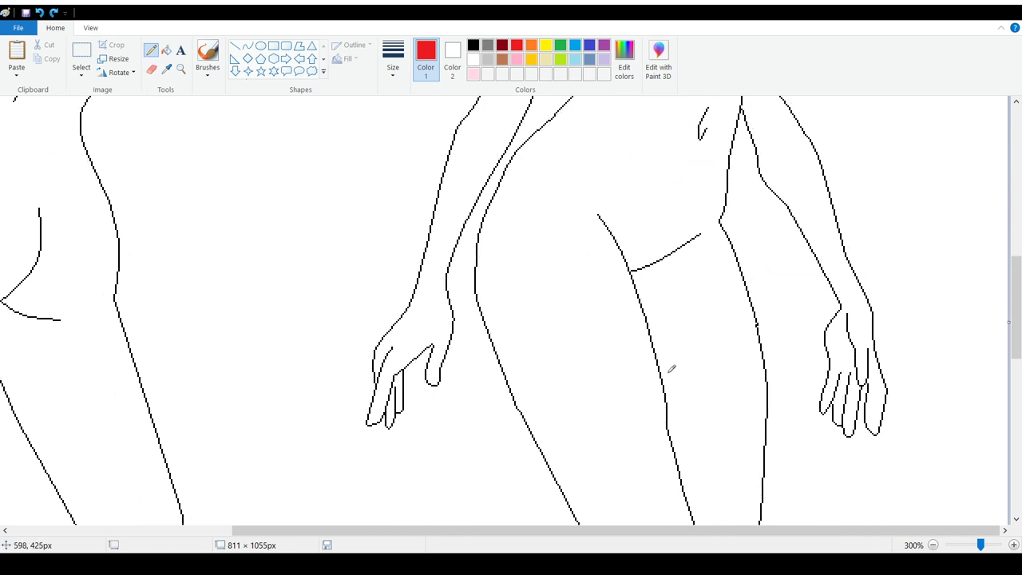
scroll(672, 365, "up", 2)
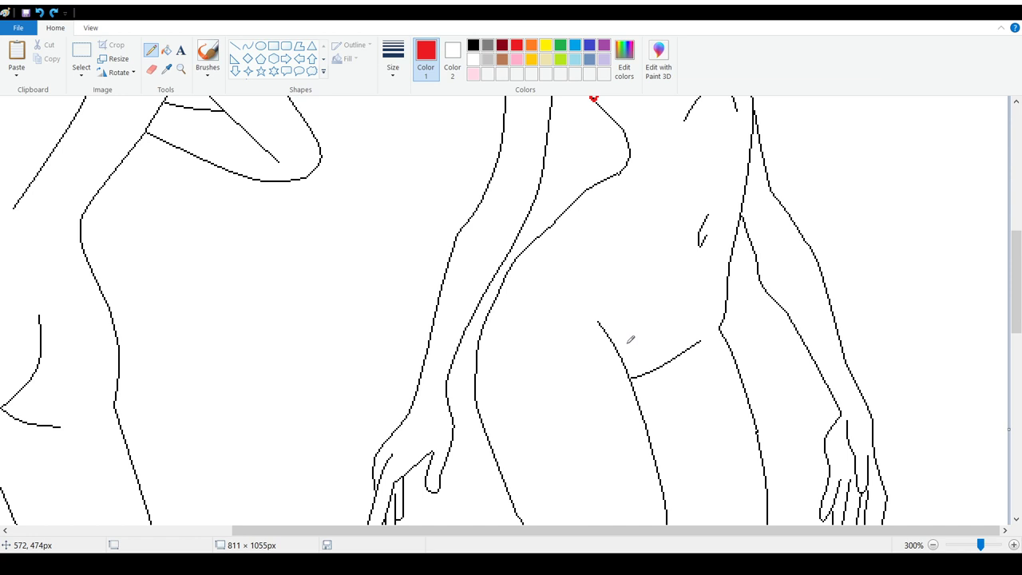
mouse_move(537, 242)
left_mouse_down()
mouse_move(665, 327)
mouse_move(723, 329)
left_mouse_up()
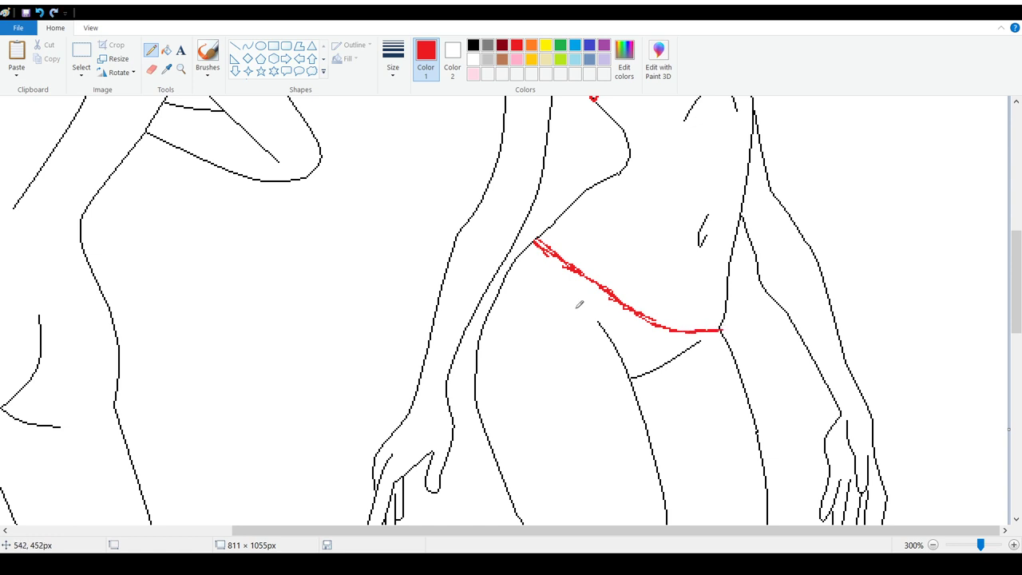
mouse_move(534, 242)
left_mouse_down()
mouse_move(507, 270)
mouse_move(551, 280)
mouse_move(601, 324)
left_mouse_up()
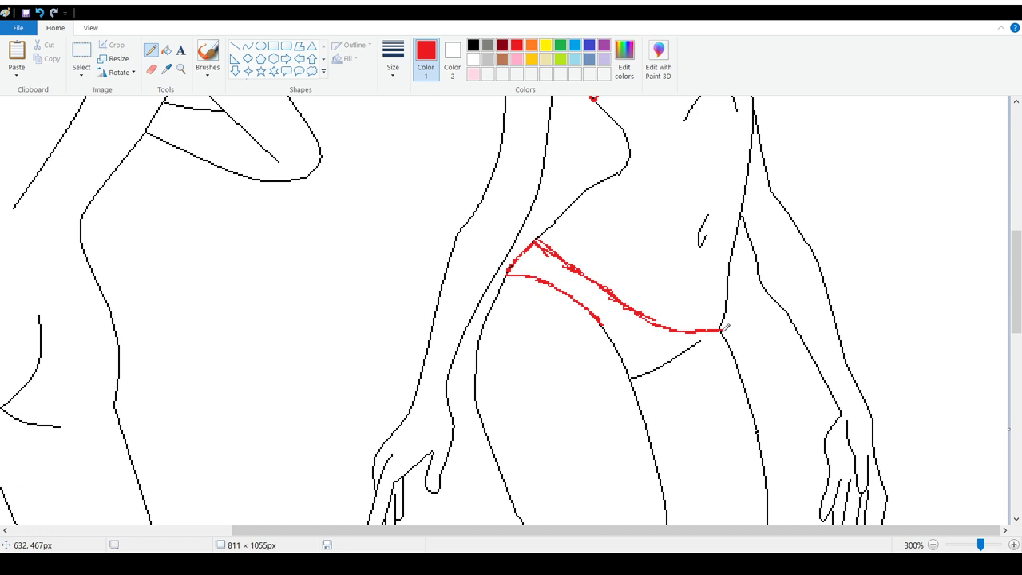
left_click_drag(723, 329, 631, 377)
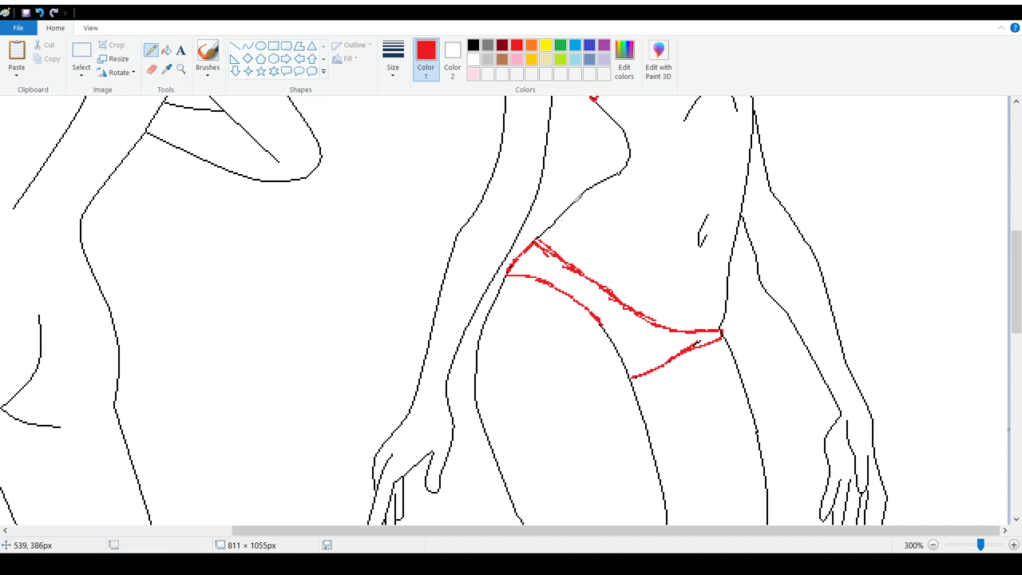
Step: Draw the body bulging slightly around the bikini bottom's sides in red, and erase black base lines there
mouse_move(579, 195)
left_mouse_down()
mouse_move(543, 237)
mouse_move(566, 206)
mouse_move(555, 238)
left_mouse_up()
mouse_move(521, 276)
left_mouse_down()
mouse_move(487, 310)
mouse_move(516, 273)
left_mouse_up()
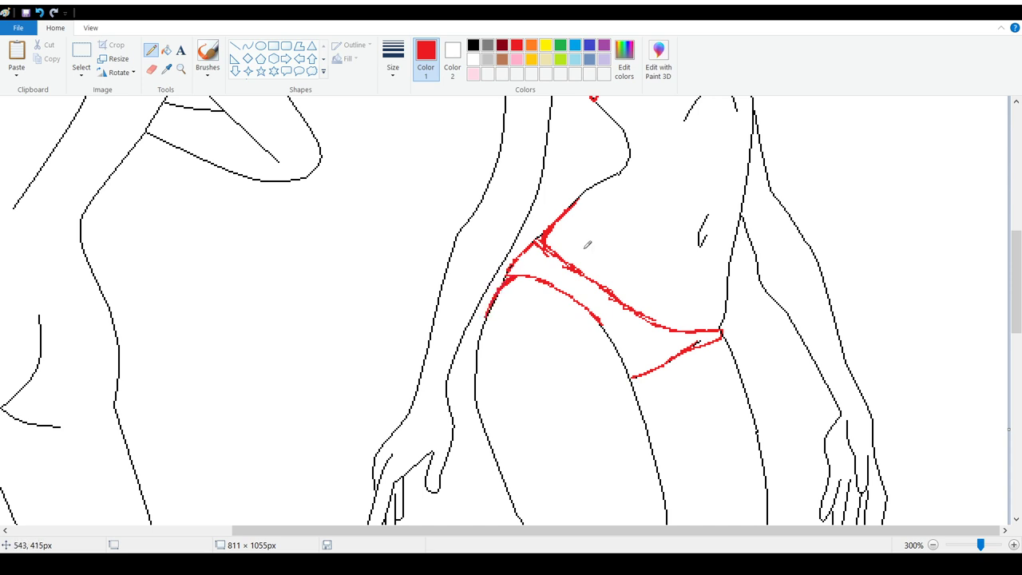
mouse_move(729, 297)
left_mouse_down()
mouse_move(722, 327)
mouse_move(736, 363)
left_mouse_up()
left_click(472, 44)
left_click(151, 69)
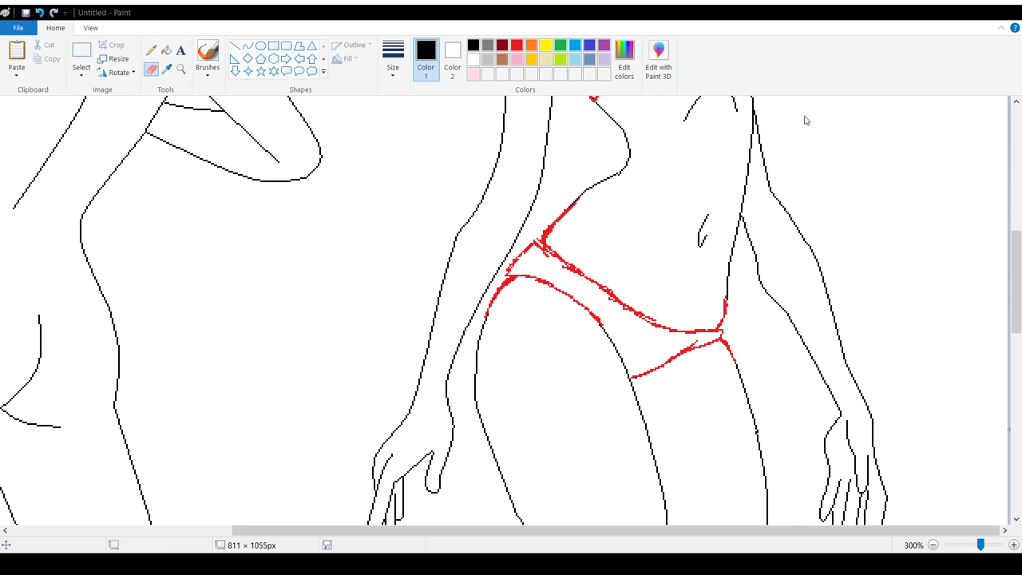
Step: Undo the whole red bikini bottom along with the body bulges and erasures around it
left_click(37, 14)
left_click(38, 13)
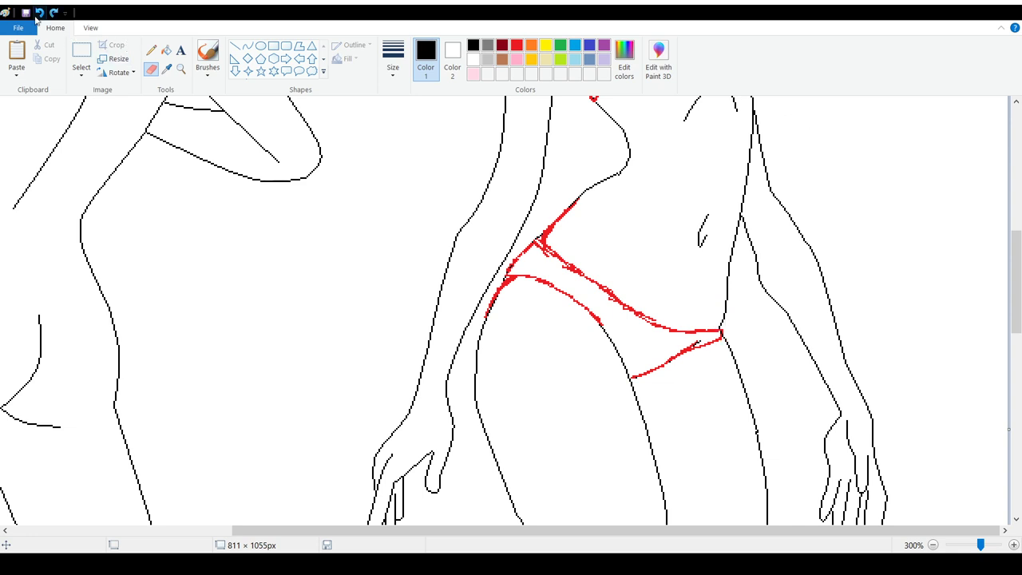
left_click(37, 14)
left_click(38, 14)
left_click(37, 13)
left_click(38, 13)
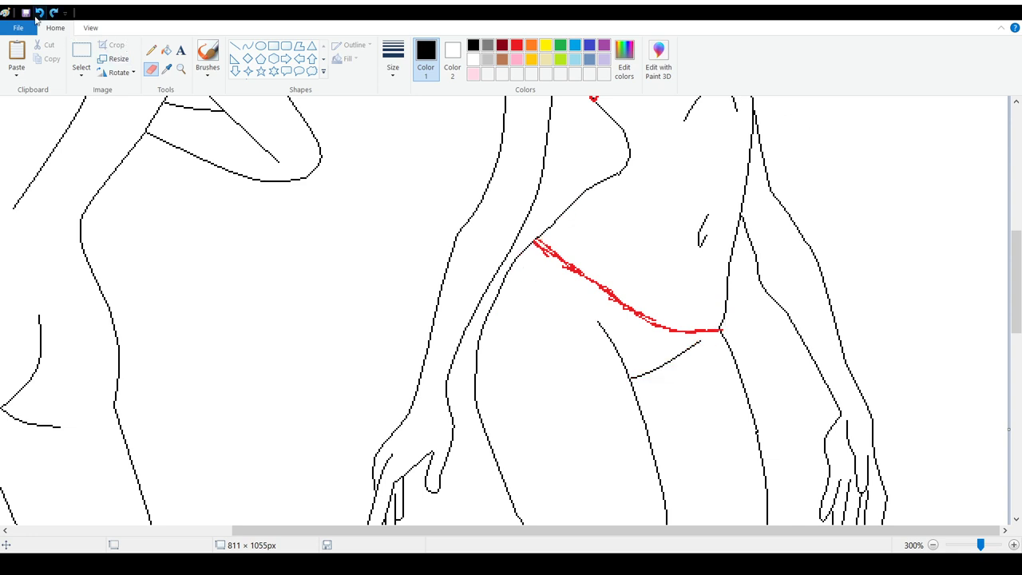
left_click(37, 14)
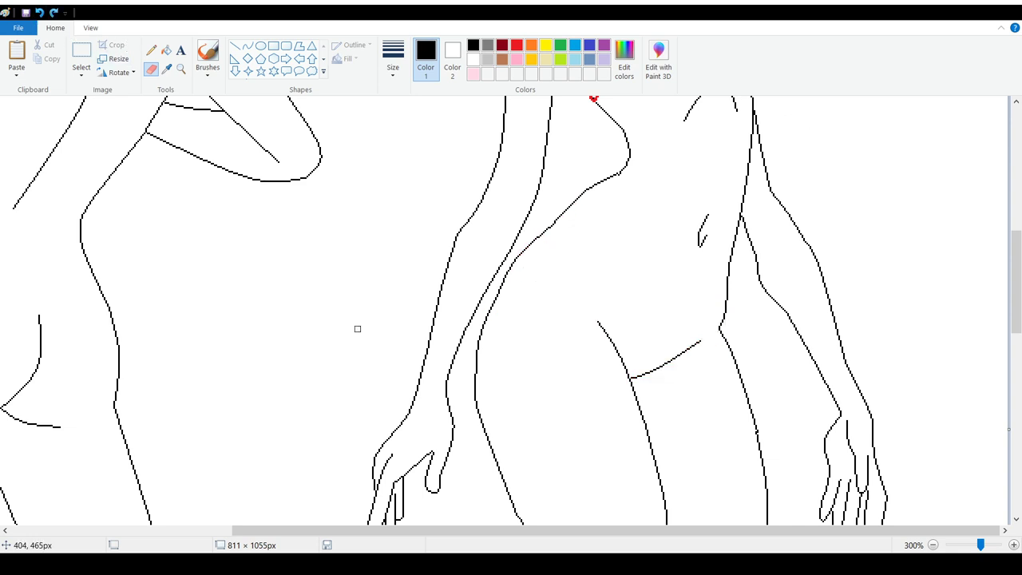
Step: Sketch a narrow, low-cut red bikini bottom from hip to hip with the pencil, with skin bulging slightly around its sides
left_click(516, 45)
left_click(150, 50)
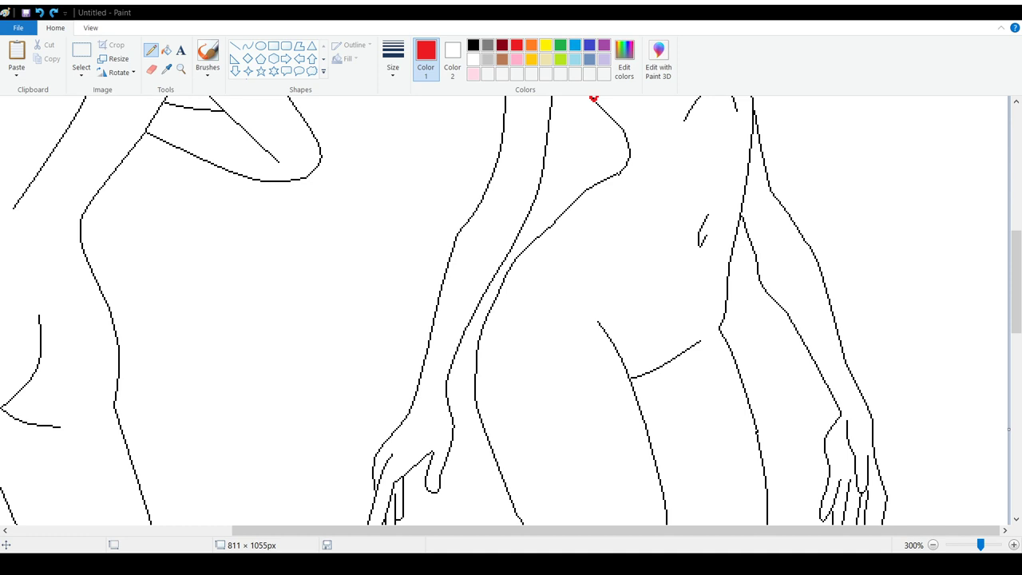
scroll(854, 214, "up", 5)
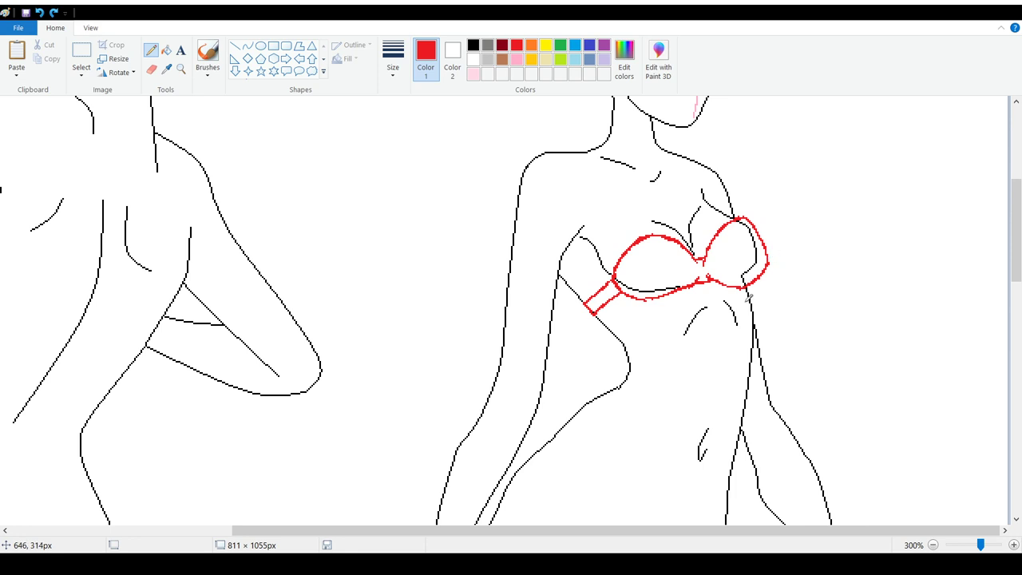
scroll(531, 189, "down", 7)
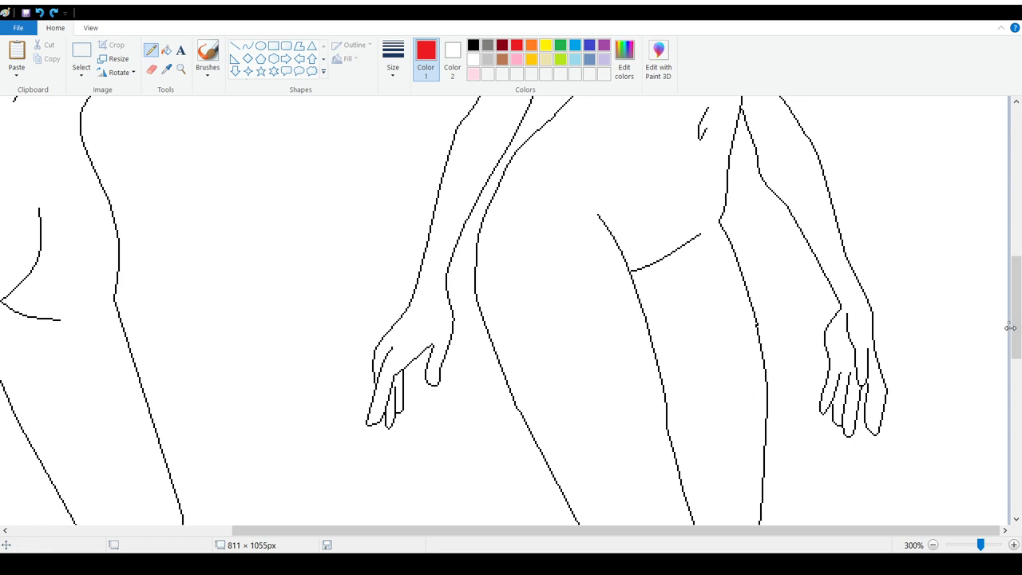
left_click_drag(1011, 328, 1014, 303)
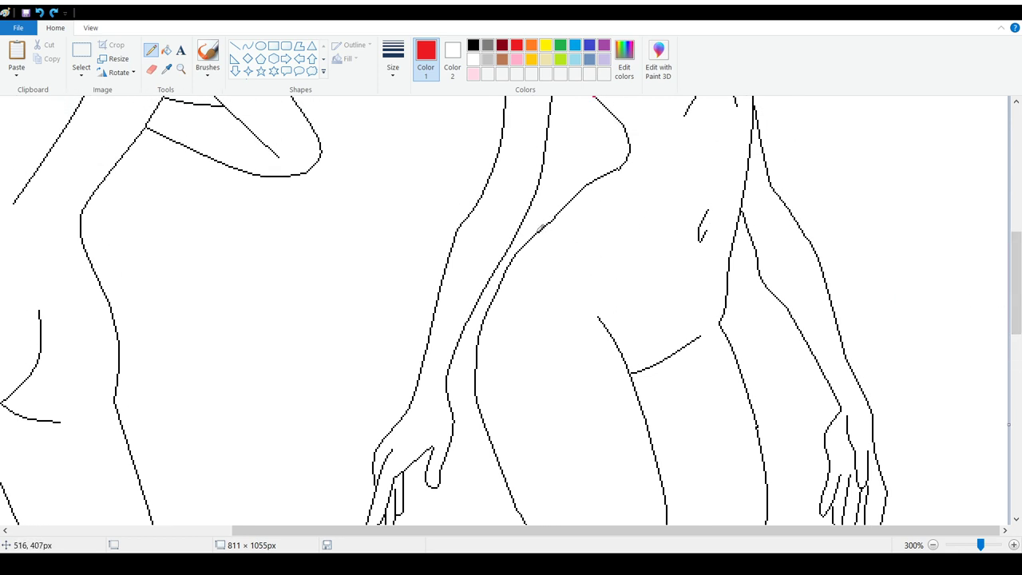
left_click_drag(536, 238, 600, 319)
mouse_move(536, 237)
left_mouse_down()
mouse_move(637, 356)
mouse_move(662, 356)
mouse_move(638, 358)
mouse_move(729, 340)
left_mouse_up()
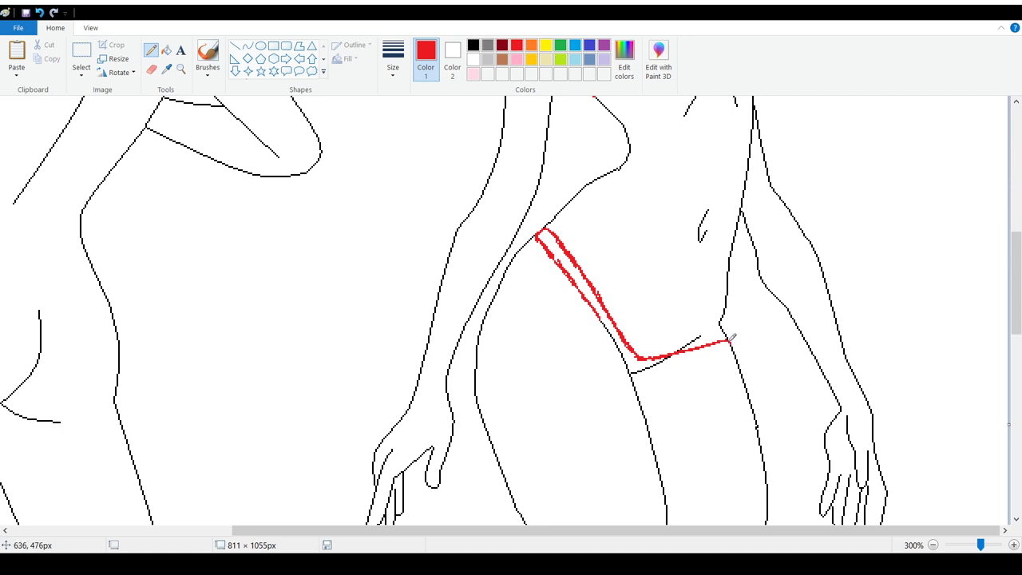
mouse_move(732, 338)
left_mouse_down()
mouse_move(726, 350)
mouse_move(666, 354)
mouse_move(632, 372)
left_mouse_up()
mouse_move(558, 216)
left_mouse_down()
mouse_move(572, 198)
mouse_move(514, 252)
mouse_move(517, 243)
left_mouse_up()
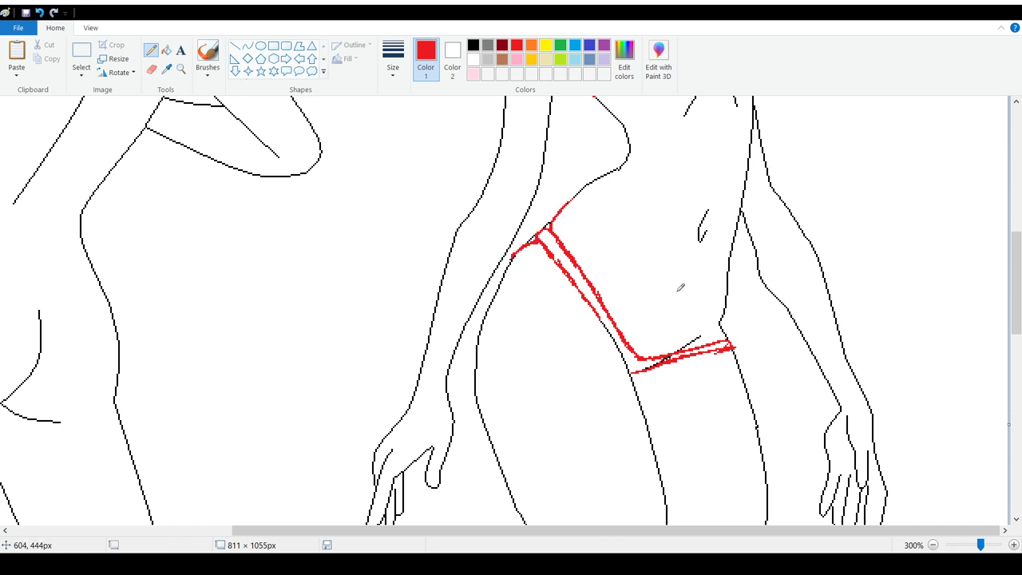
left_click_drag(720, 323, 736, 372)
Step: Erase the black base lines covered by the red bikini bottom's straps at the hips
left_click(472, 45)
left_click(150, 69)
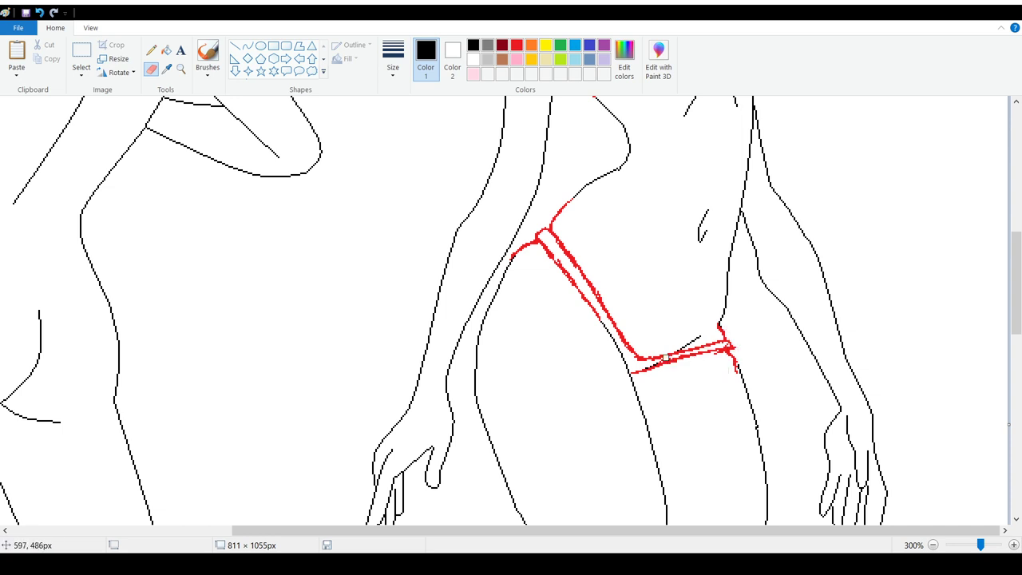
scroll(702, 364, "up", 3)
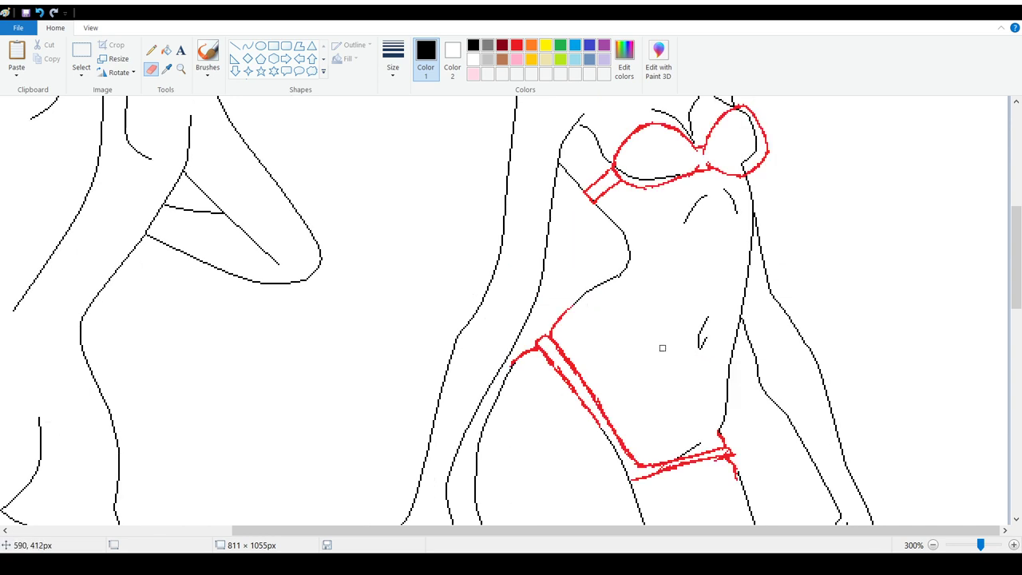
scroll(591, 327, "up", 3)
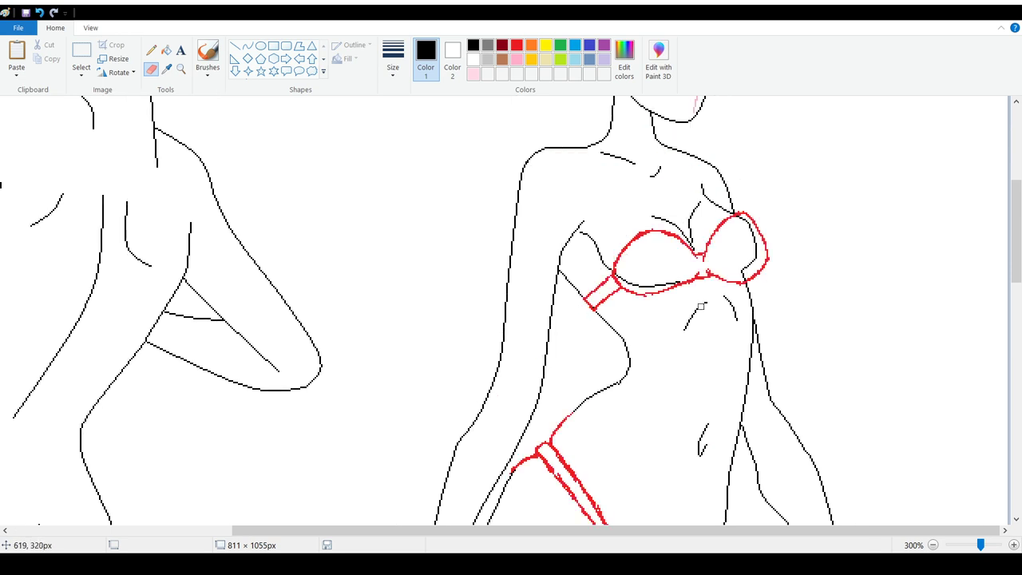
scroll(700, 306, "down", 3)
Step: Undo the entire red bikini, both bottom and top, back to the plain black base figure
left_click(38, 14)
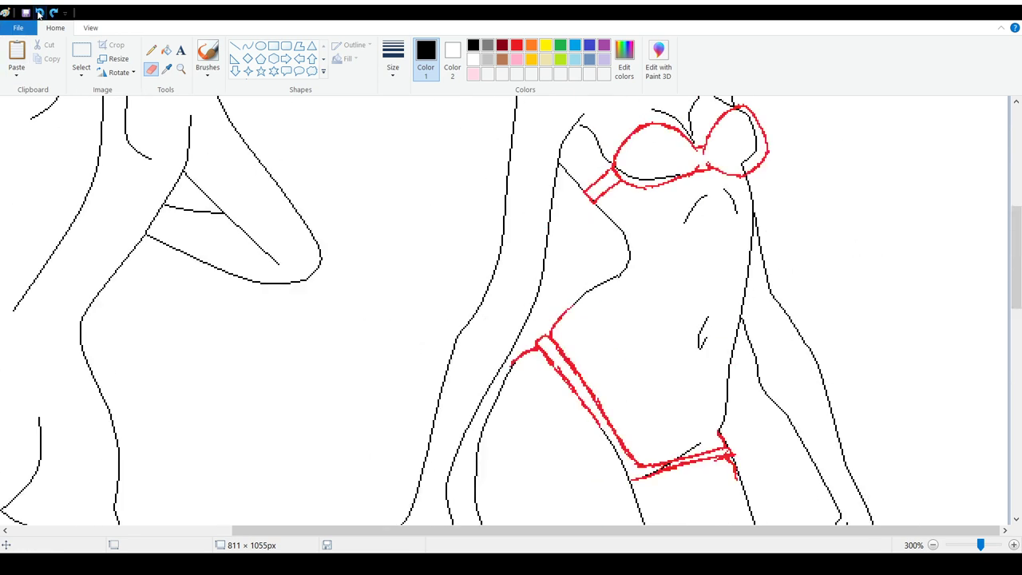
left_click(38, 13)
left_click(38, 14)
left_click(38, 14)
left_click(38, 14)
left_click(38, 14)
left_click(39, 14)
left_click(38, 13)
left_click(39, 14)
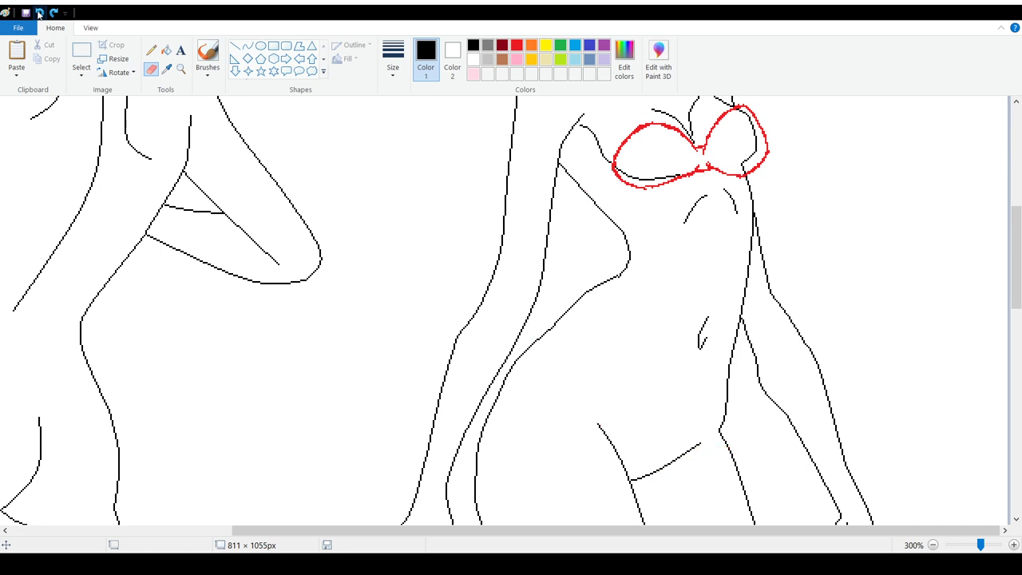
left_click(38, 14)
left_click(38, 13)
left_click(38, 14)
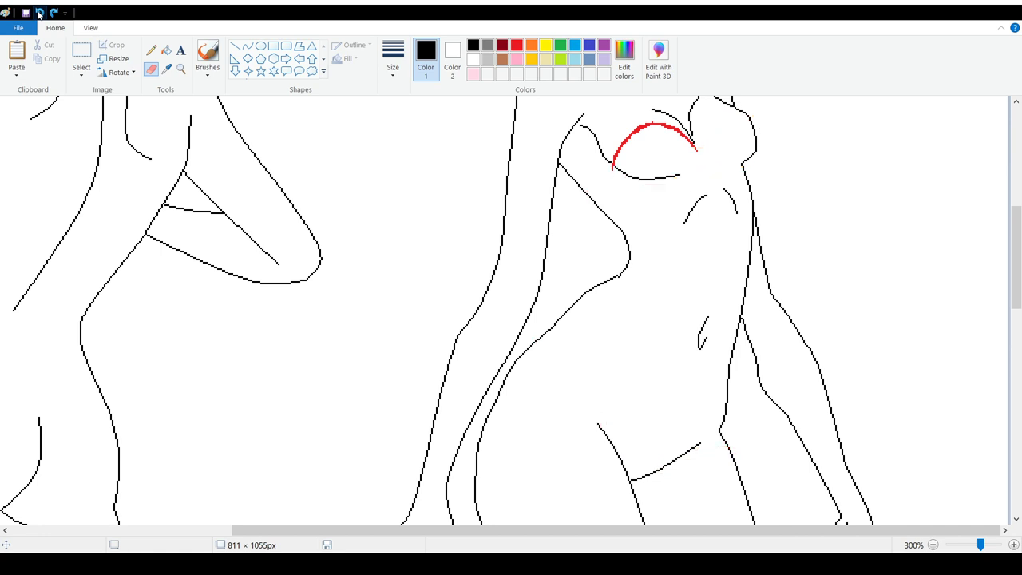
left_click(39, 13)
Step: Look over the plain base figure from the head down to the legs and back
scroll(621, 403, "up", 8)
scroll(620, 399, "down", 5)
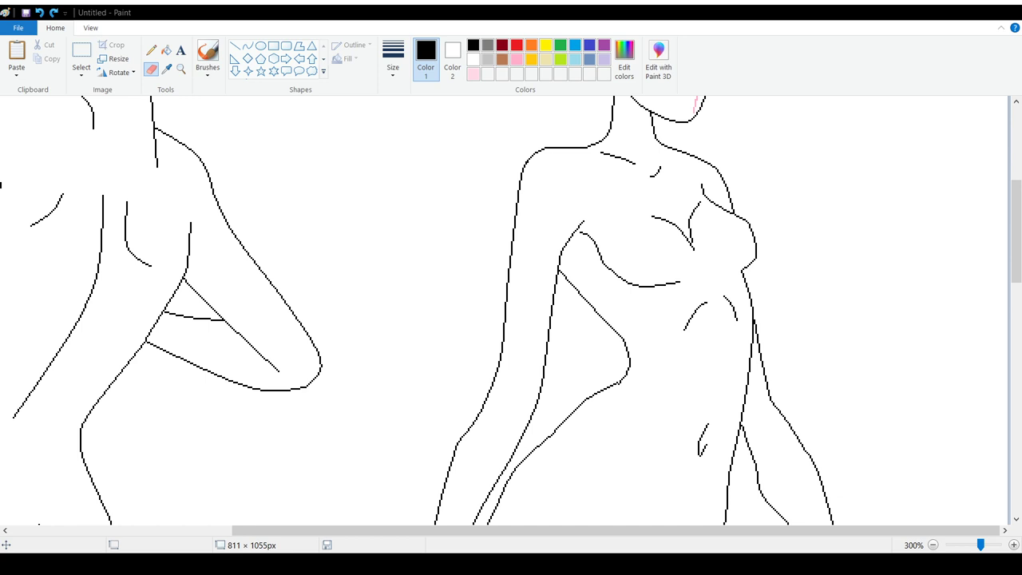
scroll(401, 511, "up", 2)
scroll(932, 415, "down", 5)
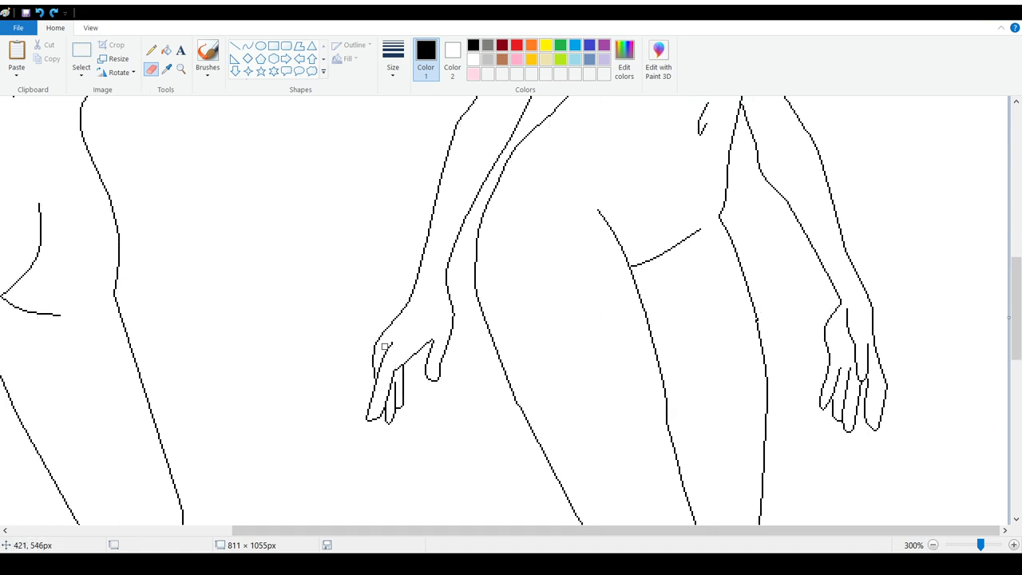
scroll(459, 311, "up", 10)
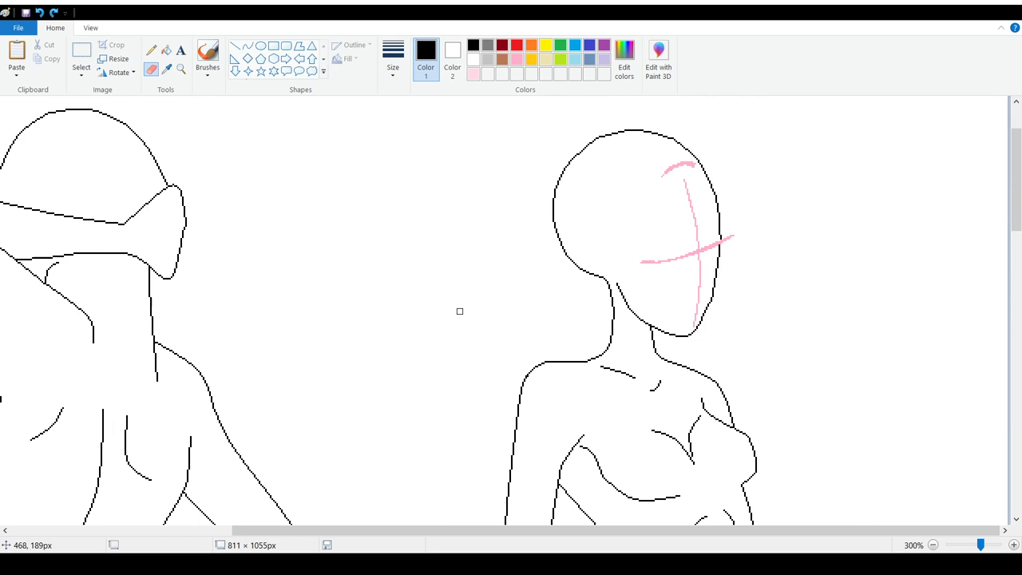
scroll(459, 310, "down", 10)
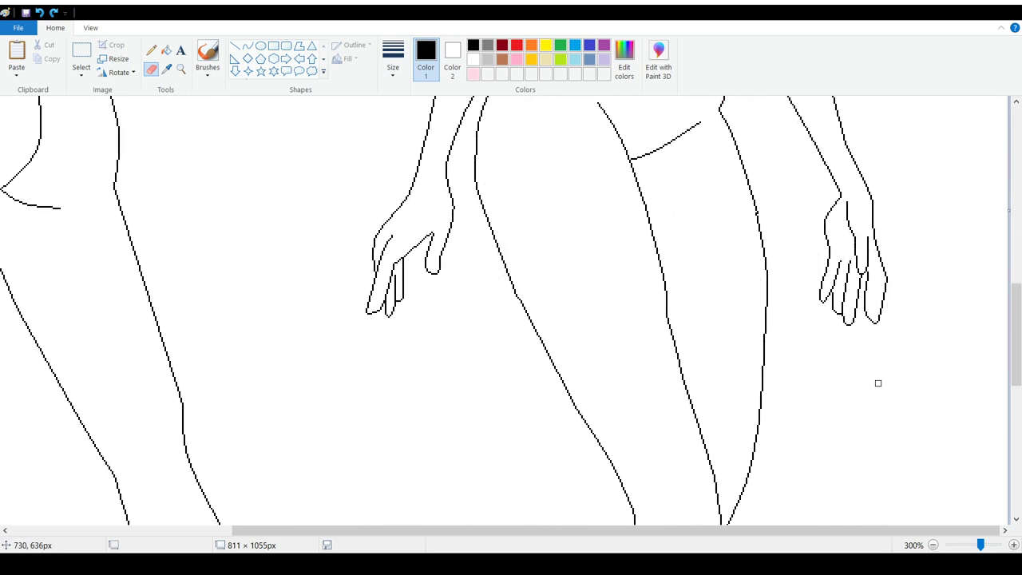
scroll(862, 316, "up", 10)
scroll(862, 317, "down", 8)
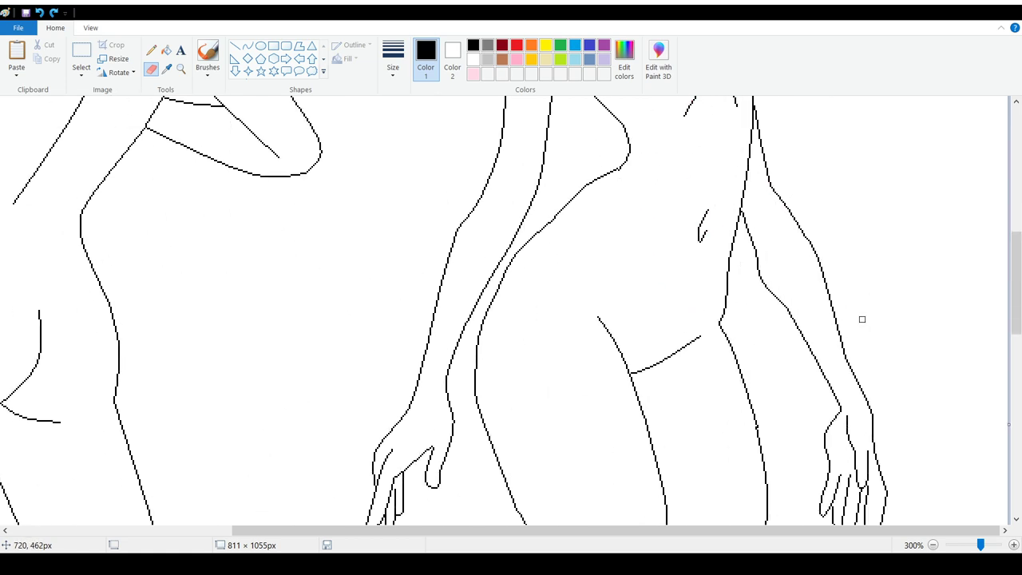
scroll(862, 319, "down", 3)
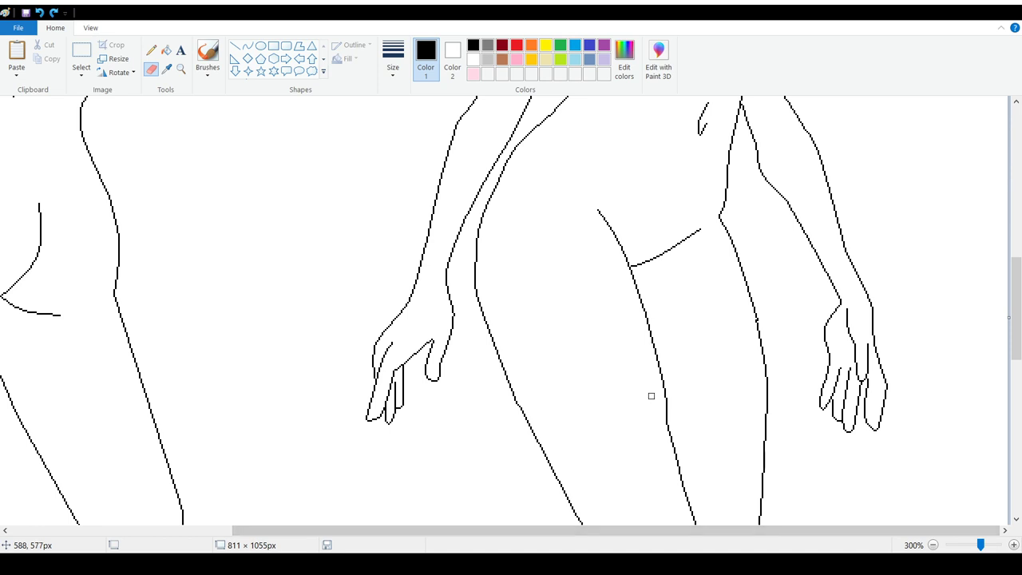
scroll(878, 352, "down", 5)
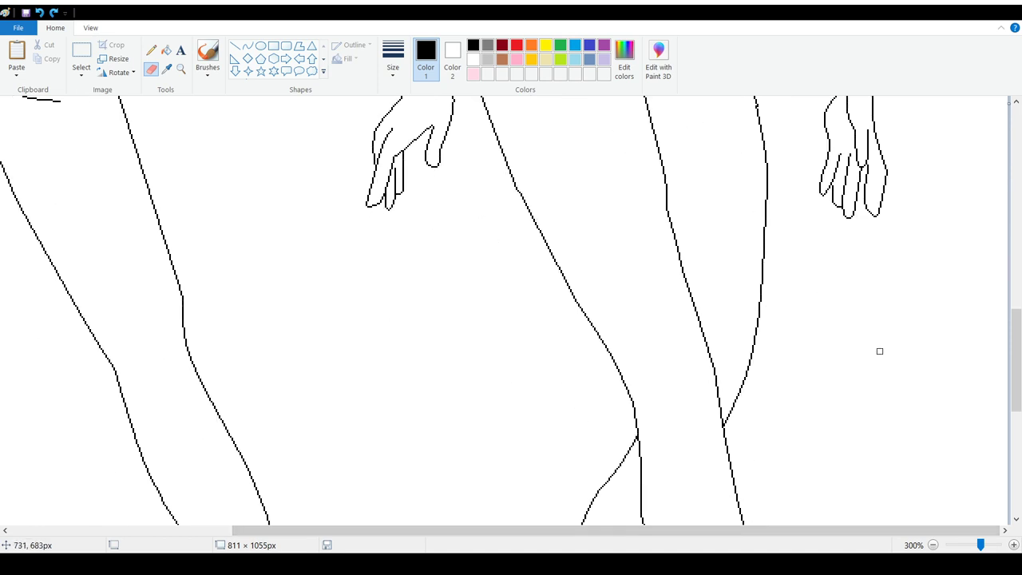
scroll(878, 350, "up", 3)
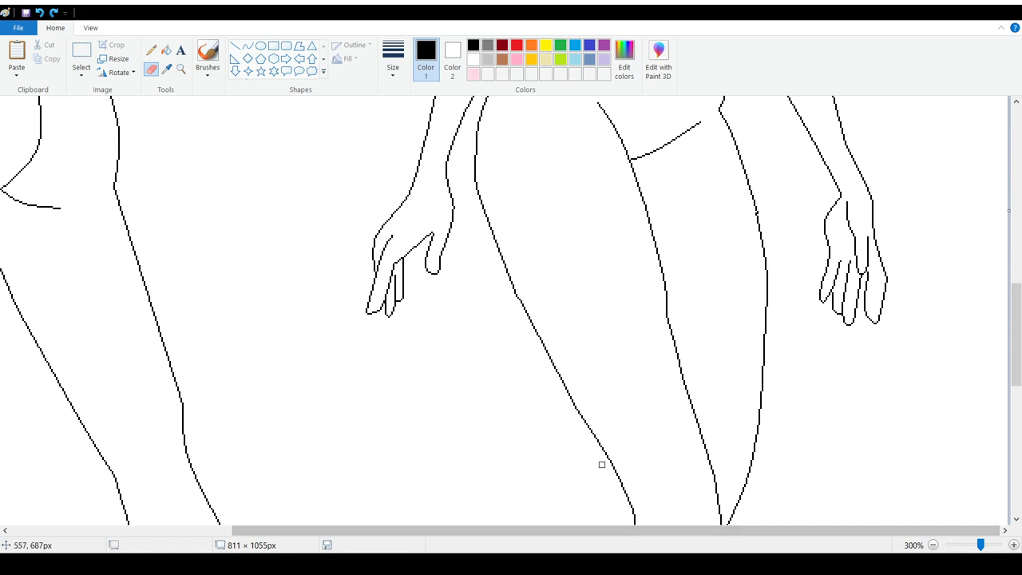
scroll(596, 458, "up", 7)
scroll(596, 457, "up", 3)
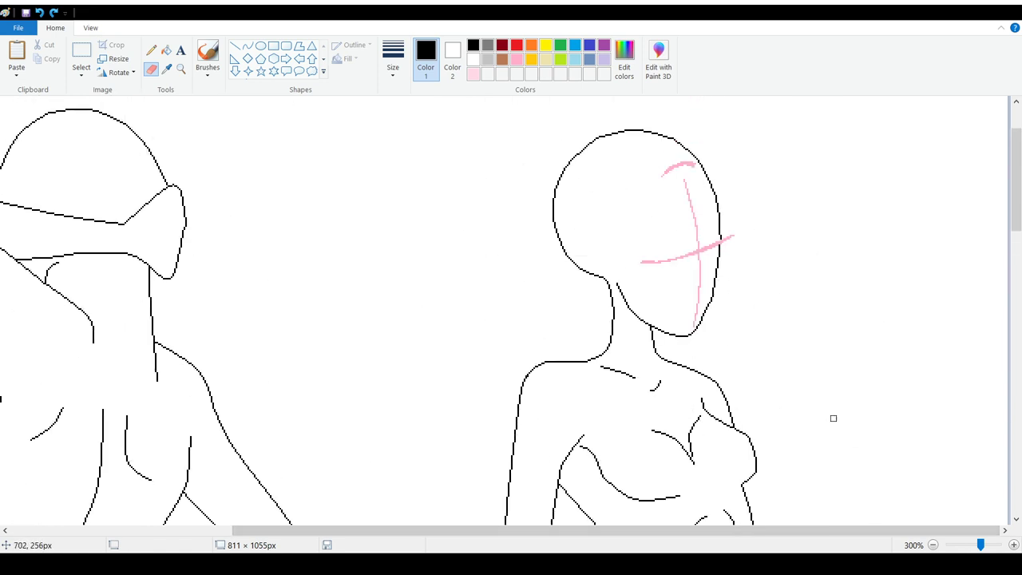
Step: Try the Curve tool in red with a line running down over the base's face, and undo it
left_click(247, 46)
left_click(517, 45)
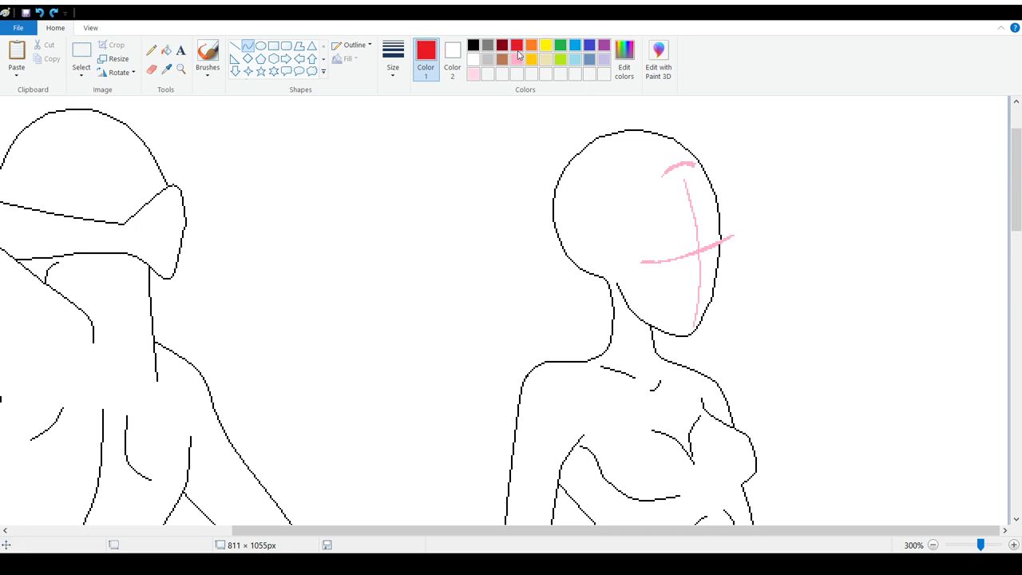
left_click_drag(680, 154, 725, 321)
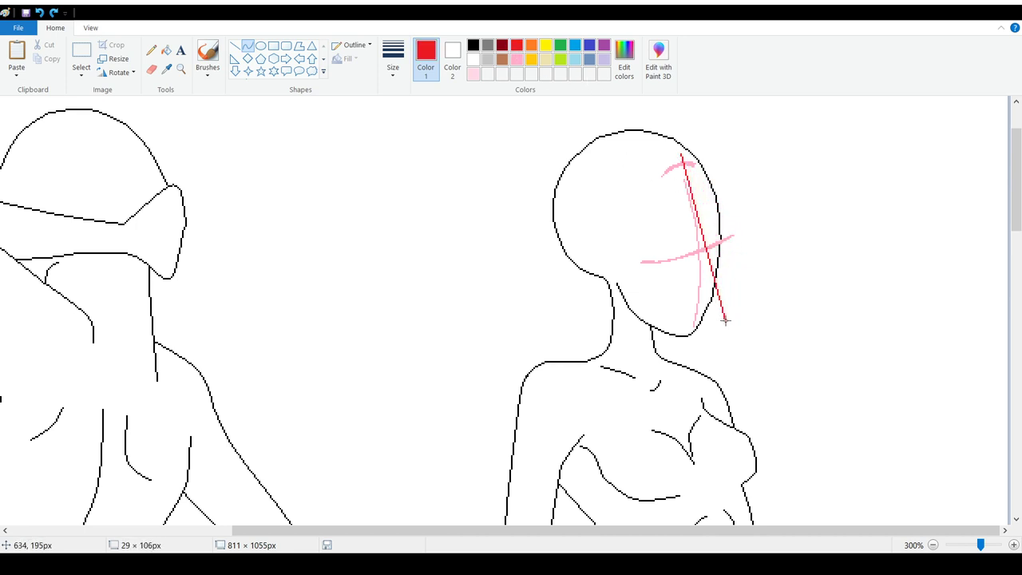
left_click_drag(687, 179, 803, 269)
left_click(862, 239)
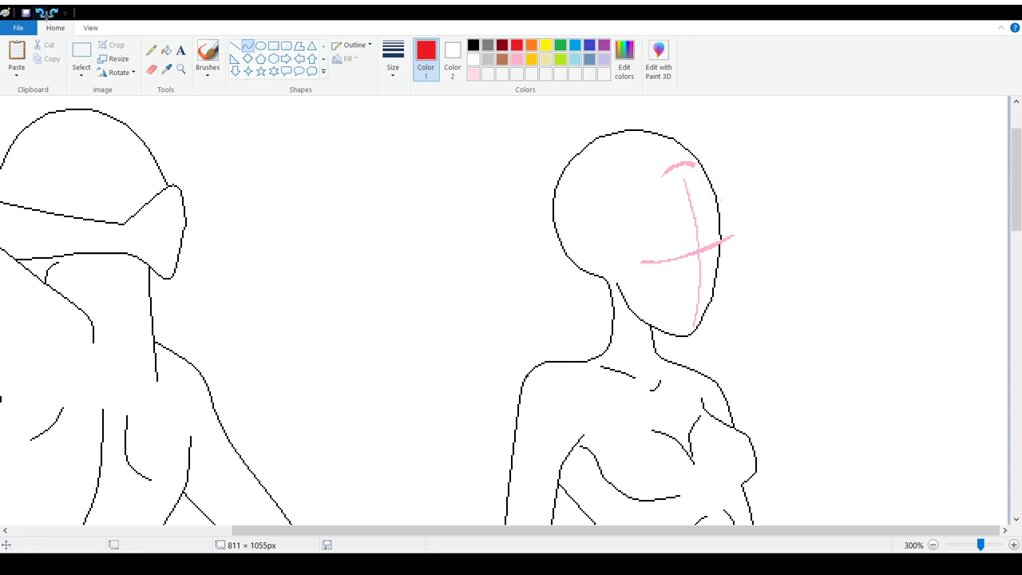
left_click(39, 14)
Step: Draw an S-shaped red curve about 141 px high in the blank space beside the face, and undo it
left_click_drag(772, 136, 873, 359)
left_click_drag(890, 263, 913, 172)
left_click_drag(793, 199, 706, 265)
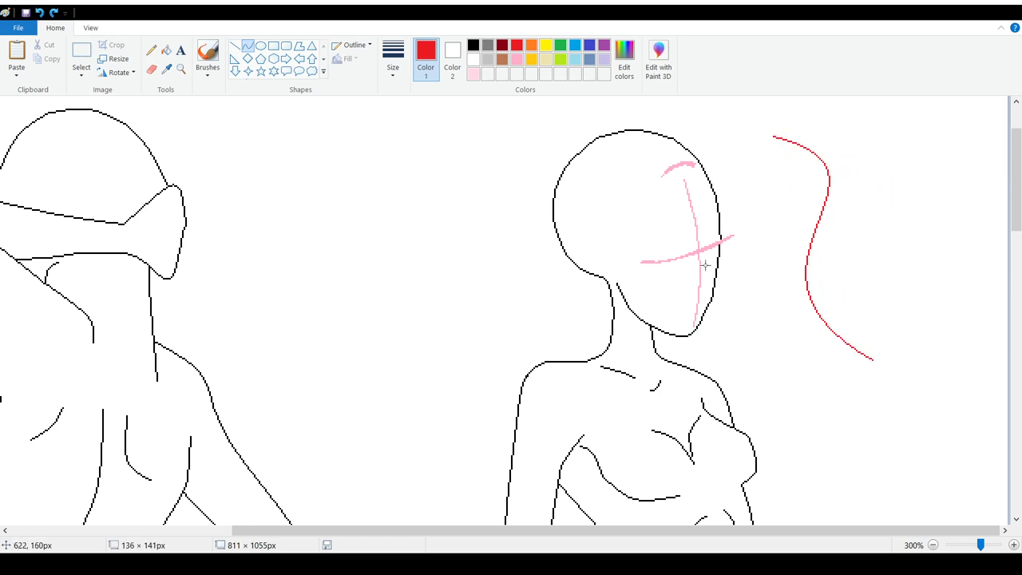
left_click(40, 14)
Step: Draw a red curve about 147 px high bowing away from the face in the blank space, and undo it
left_click_drag(801, 131, 832, 364)
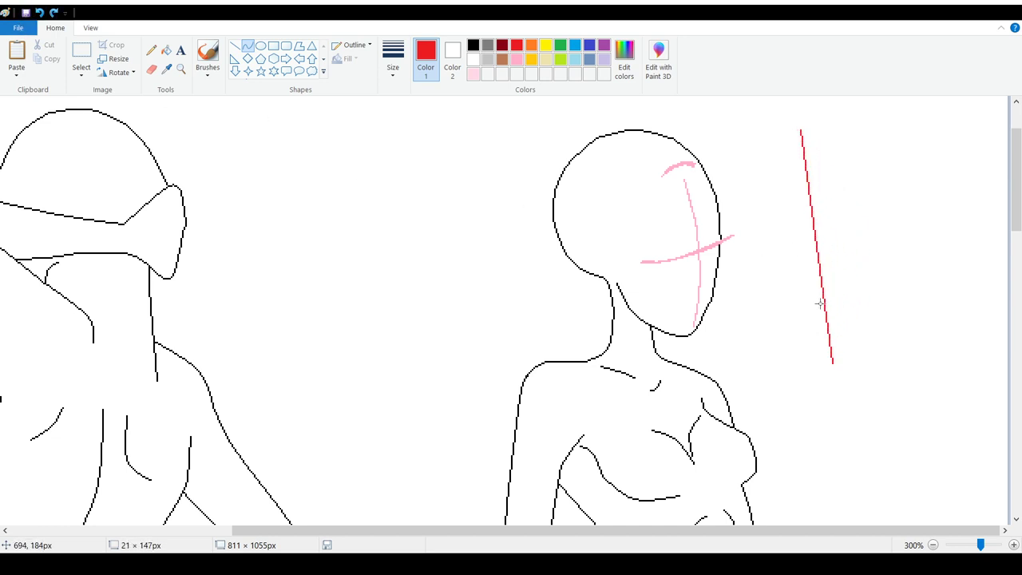
left_click_drag(795, 155, 958, 274)
left_click(296, 133)
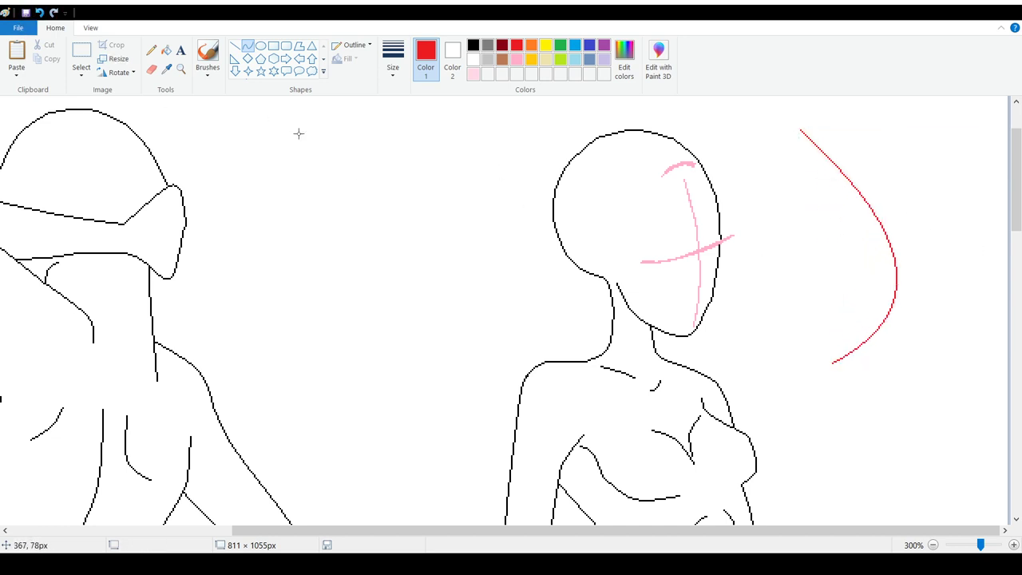
left_click(40, 13)
Step: Draw two red curves bowing outward from each other like a teardrop beside the face, and undo both
left_click_drag(792, 130, 867, 341)
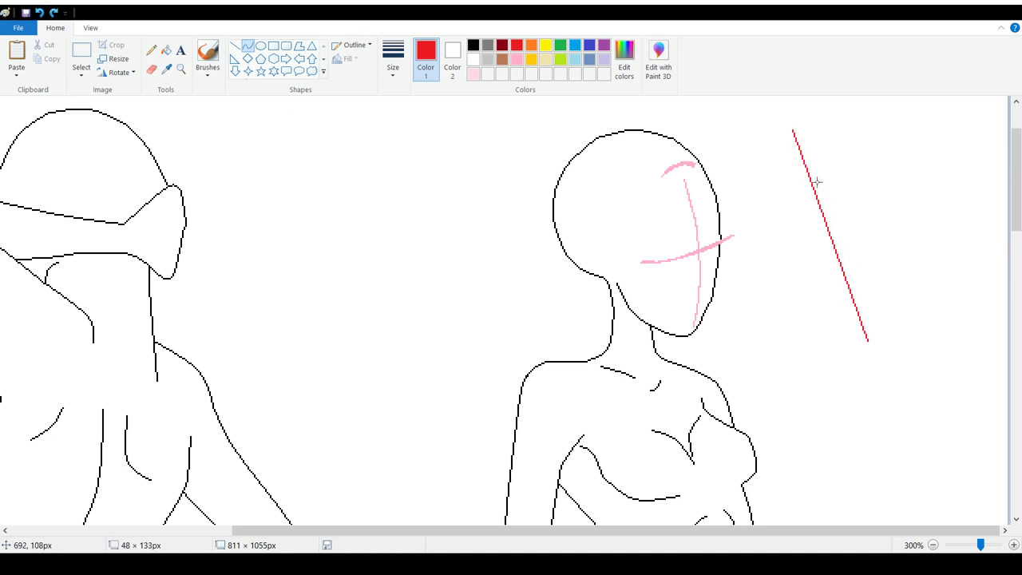
left_click_drag(797, 150, 969, 262)
left_click(684, 194)
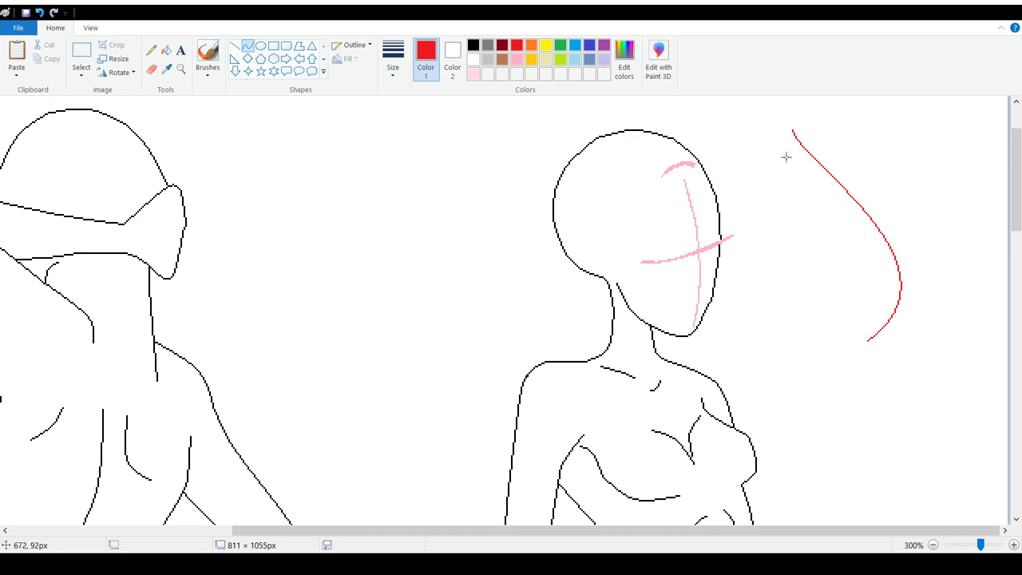
left_click_drag(786, 157, 778, 337)
mouse_move(781, 239)
left_mouse_down()
mouse_move(716, 249)
mouse_move(689, 280)
left_mouse_up()
left_click(809, 202)
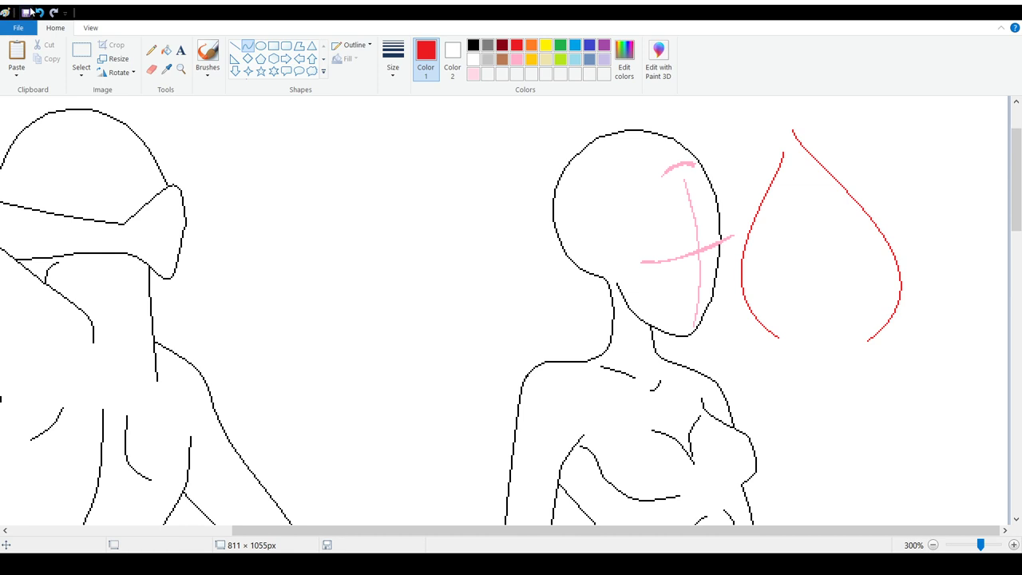
left_click(39, 12)
left_click(39, 12)
scroll(782, 276, "down", 3)
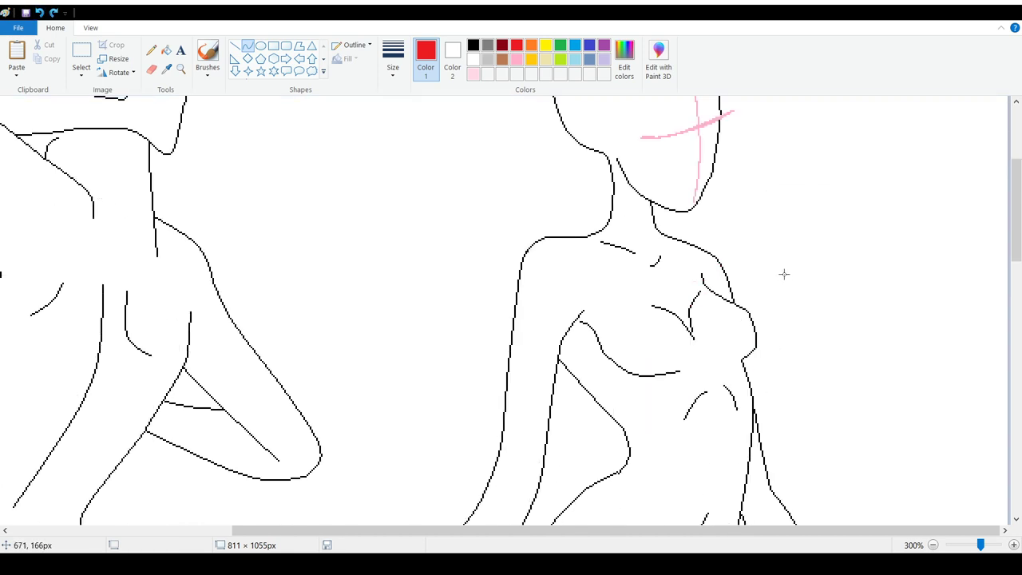
scroll(783, 274, "up", 5)
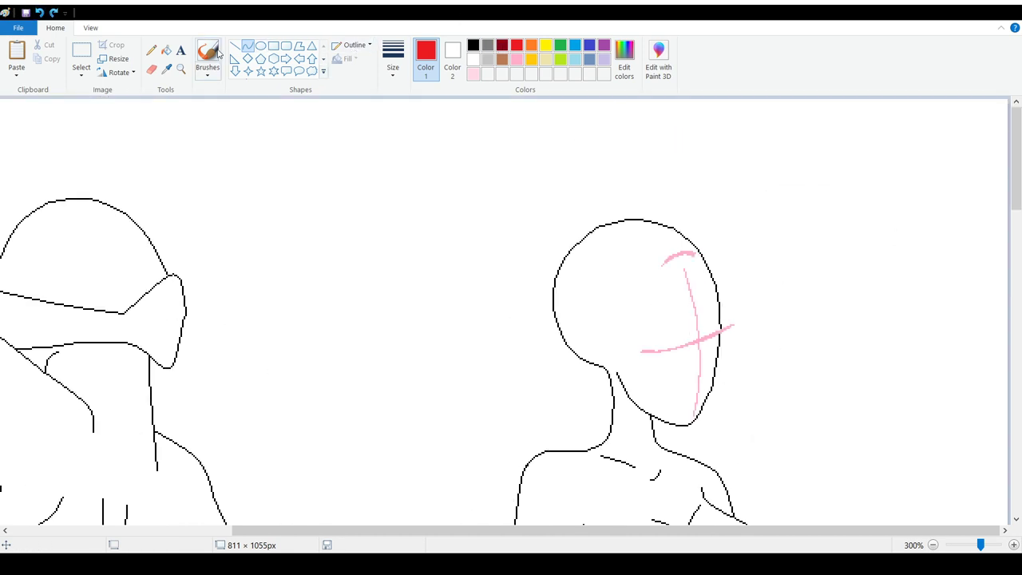
Step: Draw two diagonal red straight lines, one after the other, in the space between the two heads, undoing each
left_click(150, 50)
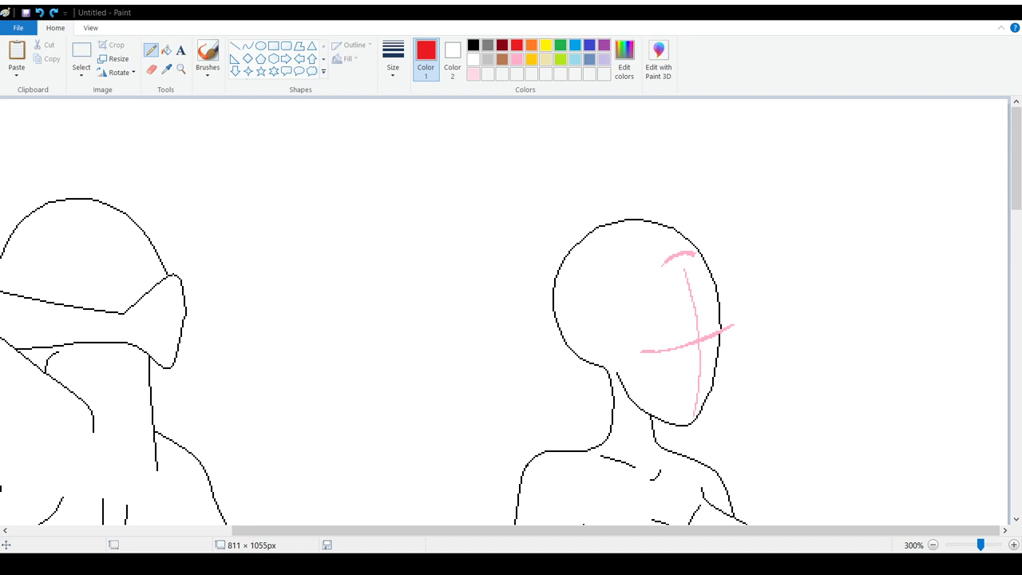
left_click(236, 46)
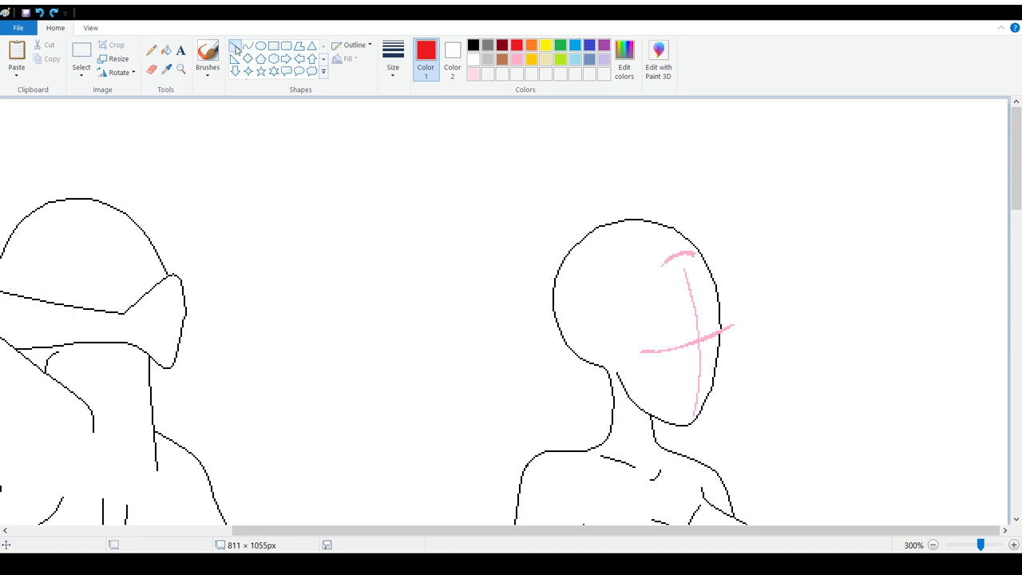
left_click_drag(447, 199, 503, 373)
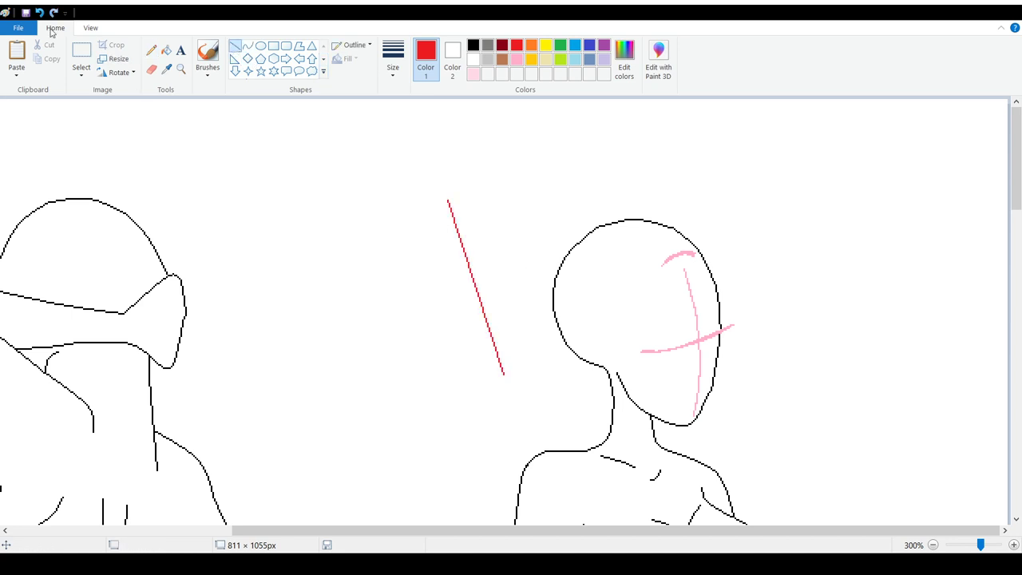
key("ctrl+z")
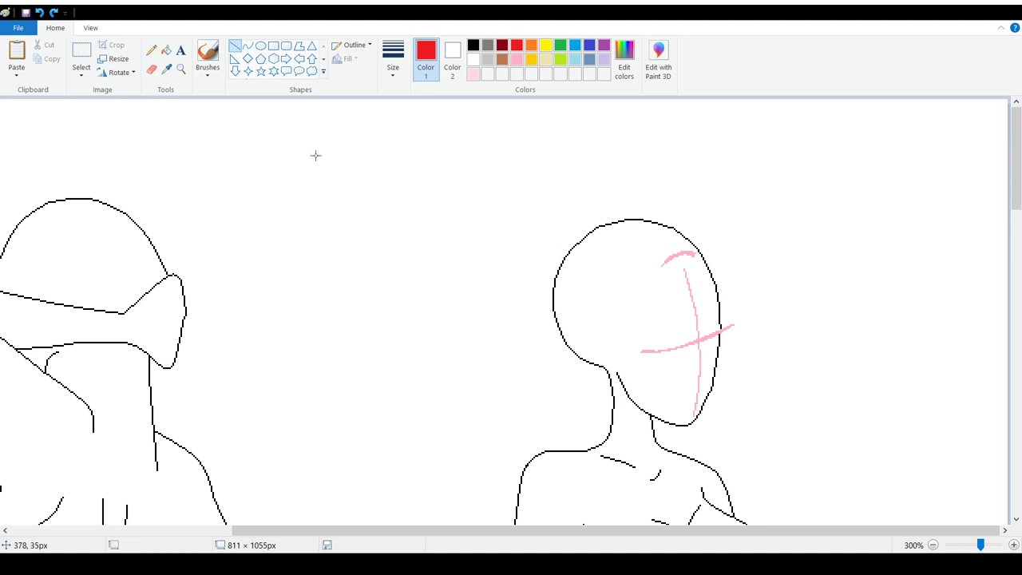
left_click_drag(306, 128, 449, 274)
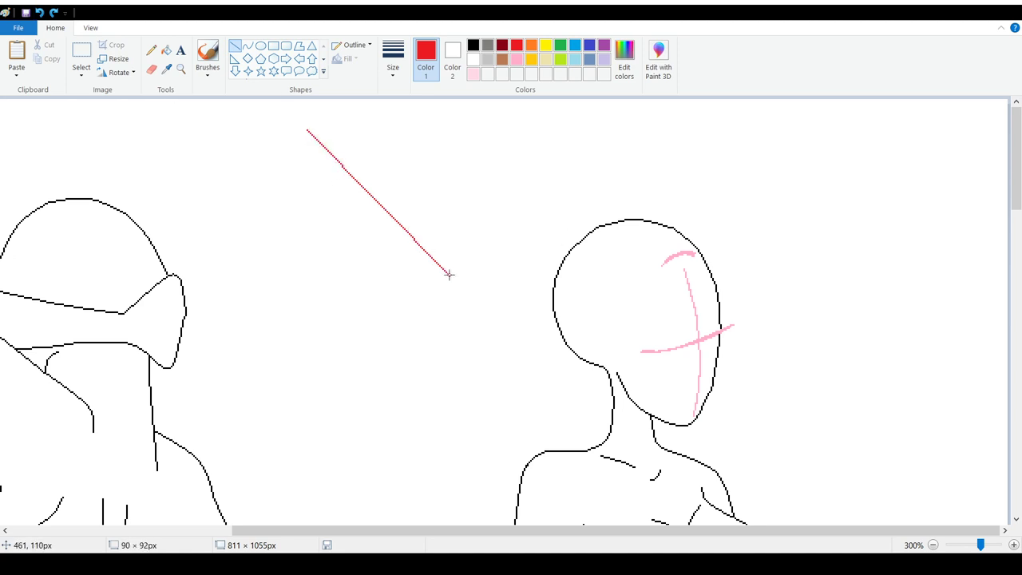
left_click(39, 13)
Step: Draw a red curve about 82 × 99 px, bent toward the forward-facing head, in the space between the two heads with the Curve tool
left_click(247, 45)
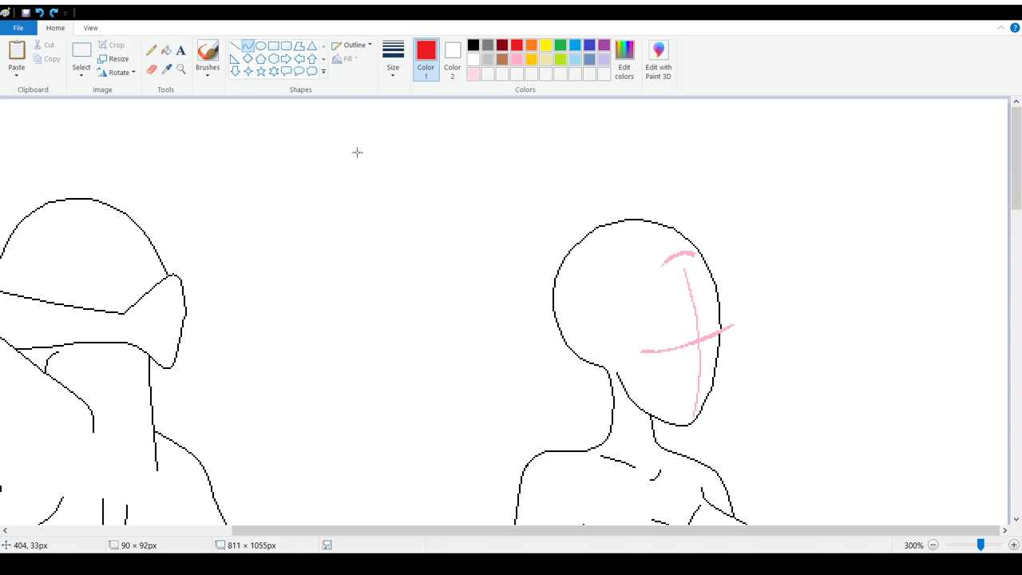
left_click_drag(358, 151, 454, 309)
left_click_drag(412, 193, 486, 250)
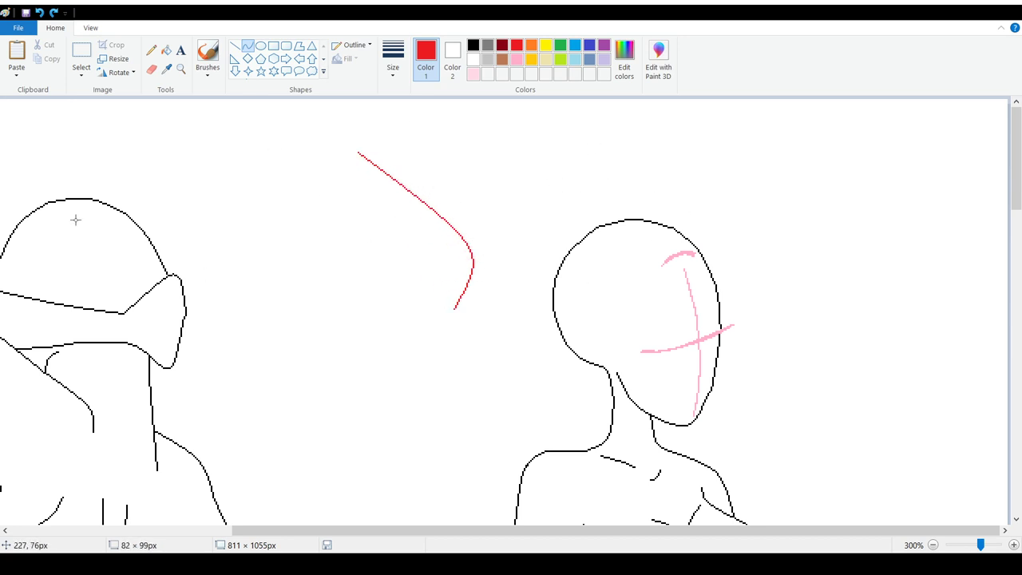
left_click(234, 46)
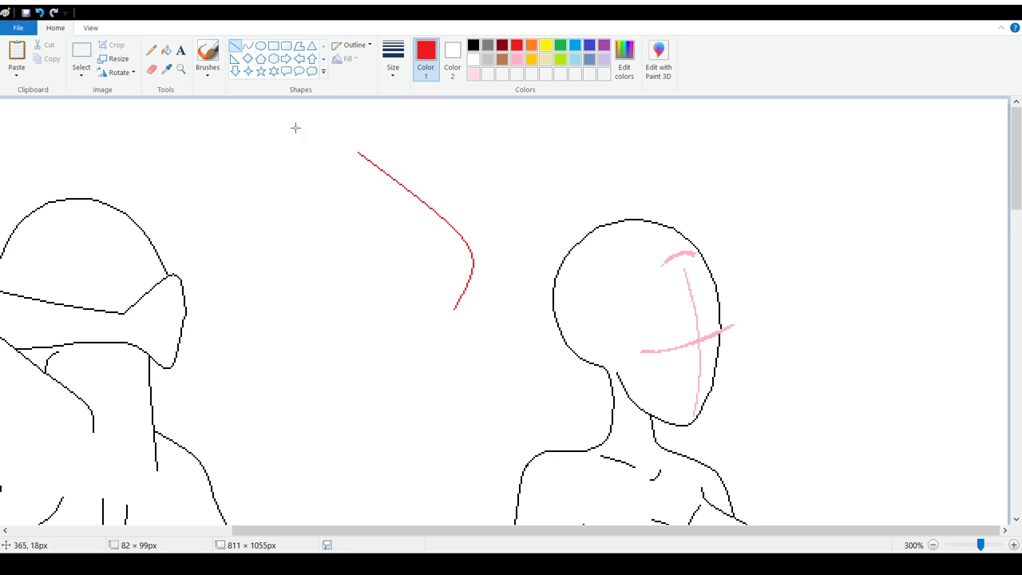
left_click(248, 46)
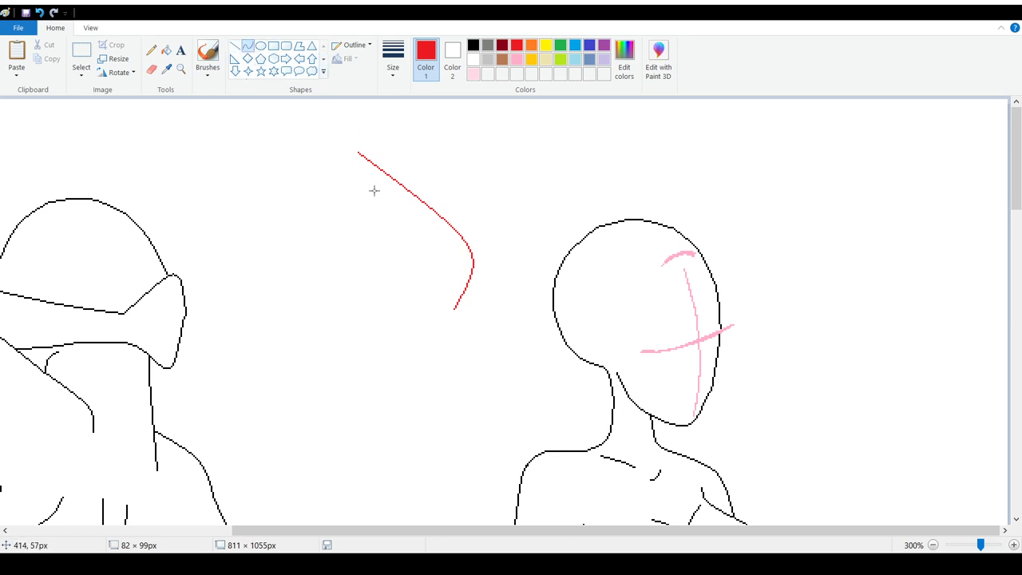
Step: Draw a second red curve, more gently bent, just inside the first one between the two heads, and undo both curves
mouse_move(364, 172)
left_mouse_down()
mouse_move(456, 360)
mouse_move(419, 384)
left_mouse_up()
left_click_drag(392, 256, 467, 279)
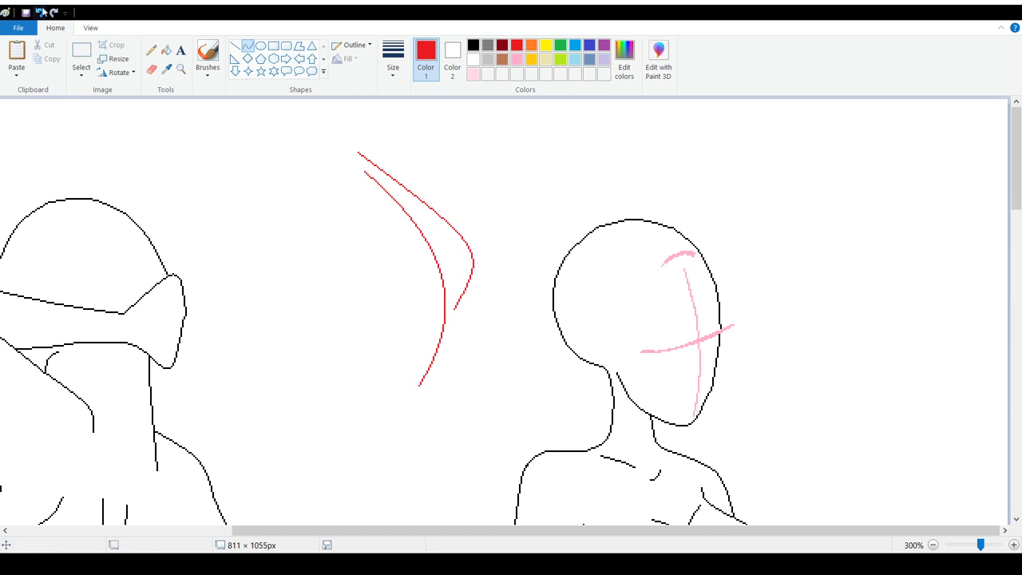
left_click(40, 13)
left_click(40, 13)
left_click(54, 13)
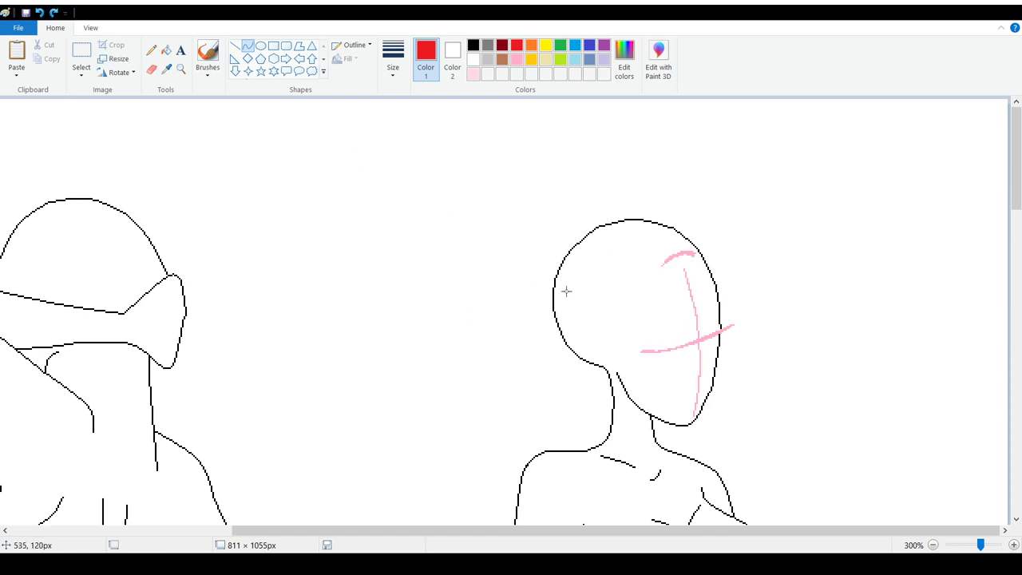
Step: Look over both base figures from head to feet, close up and at full size
left_click(932, 545)
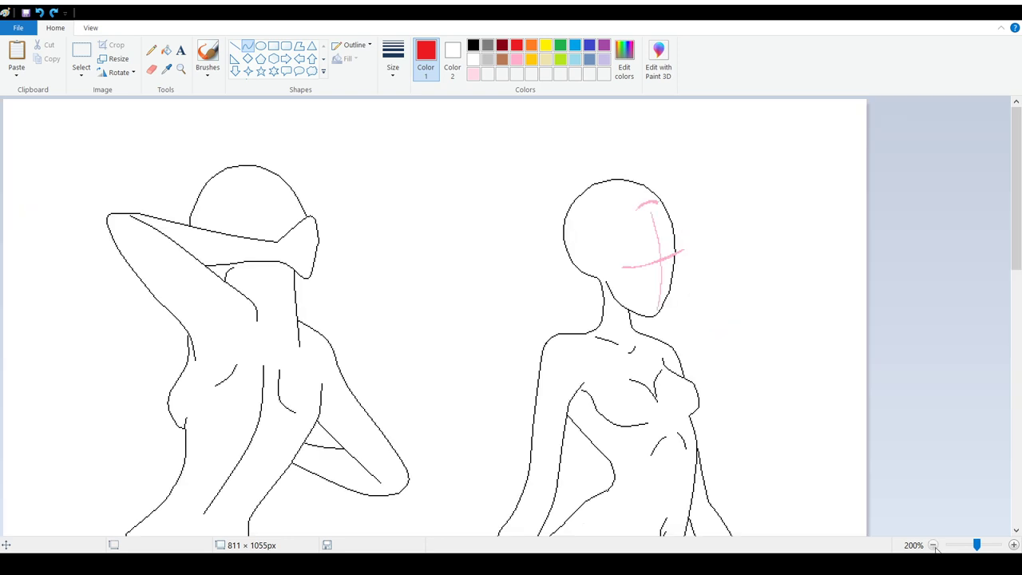
scroll(557, 274, "down", 5)
scroll(558, 274, "up", 5)
scroll(644, 381, "down", 3)
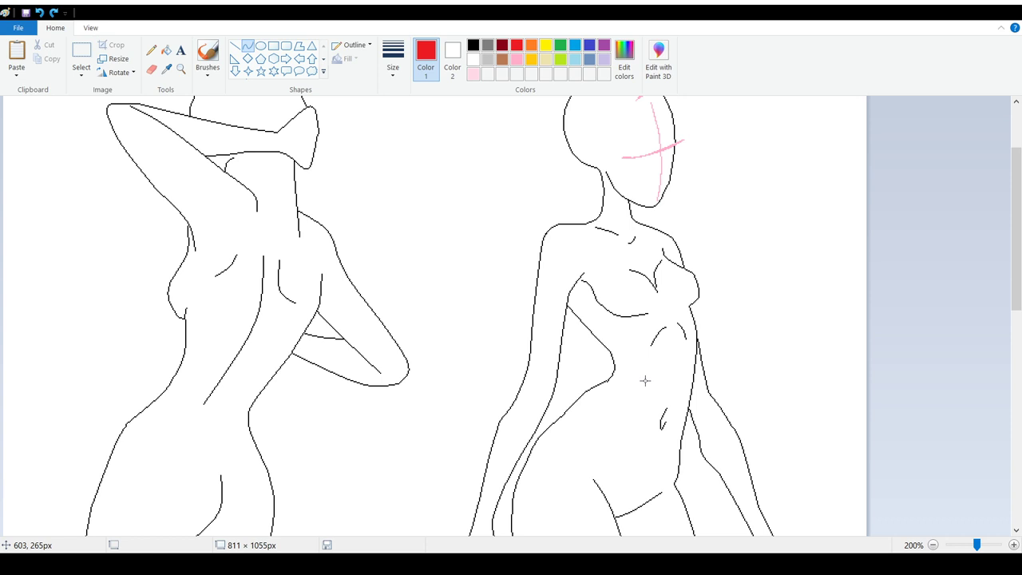
scroll(645, 381, "up", 3)
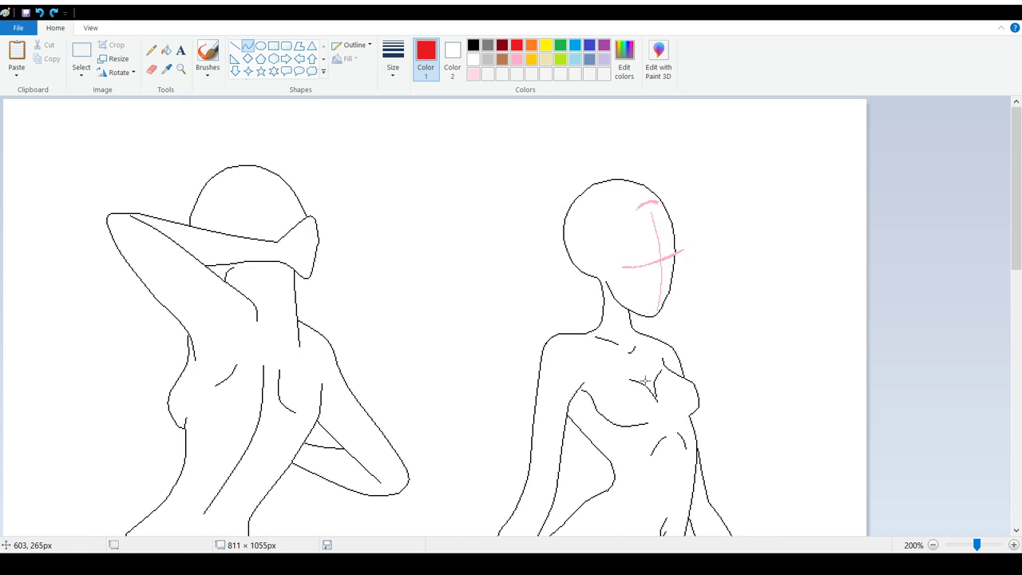
scroll(644, 381, "down", 15)
scroll(645, 380, "up", 9)
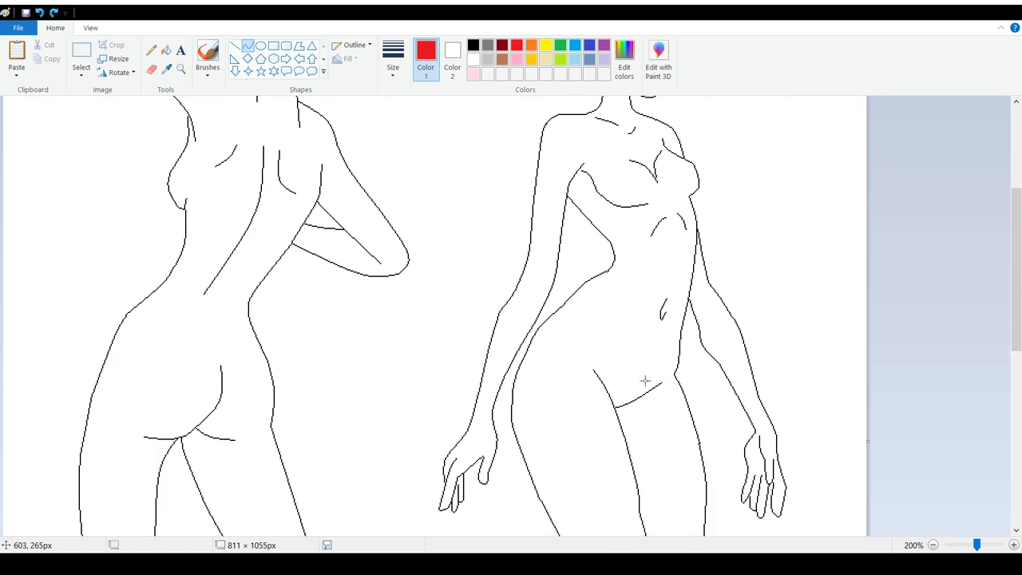
scroll(645, 381, "down", 1)
scroll(853, 502, "down", 1)
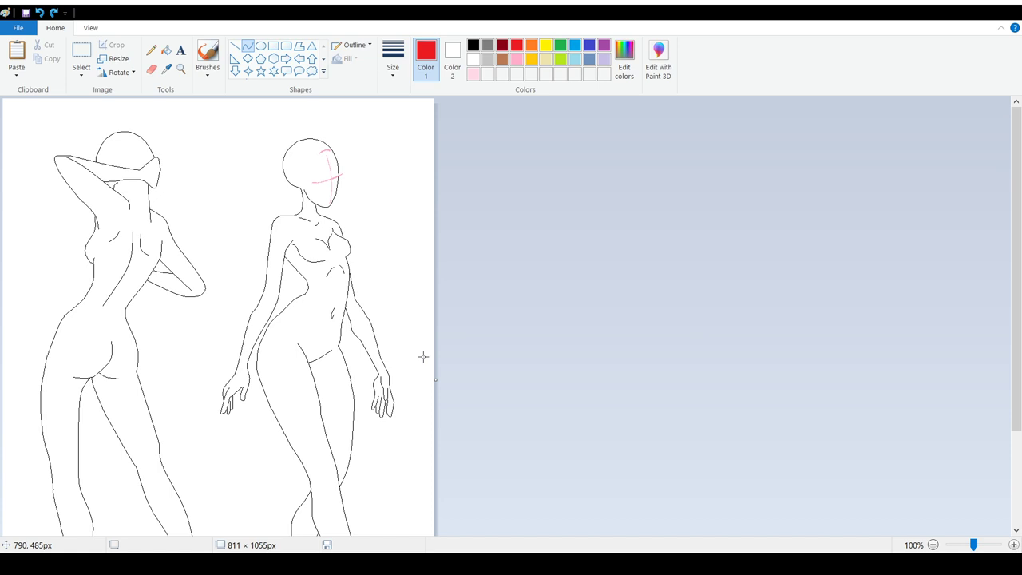
scroll(353, 132, "down", 3)
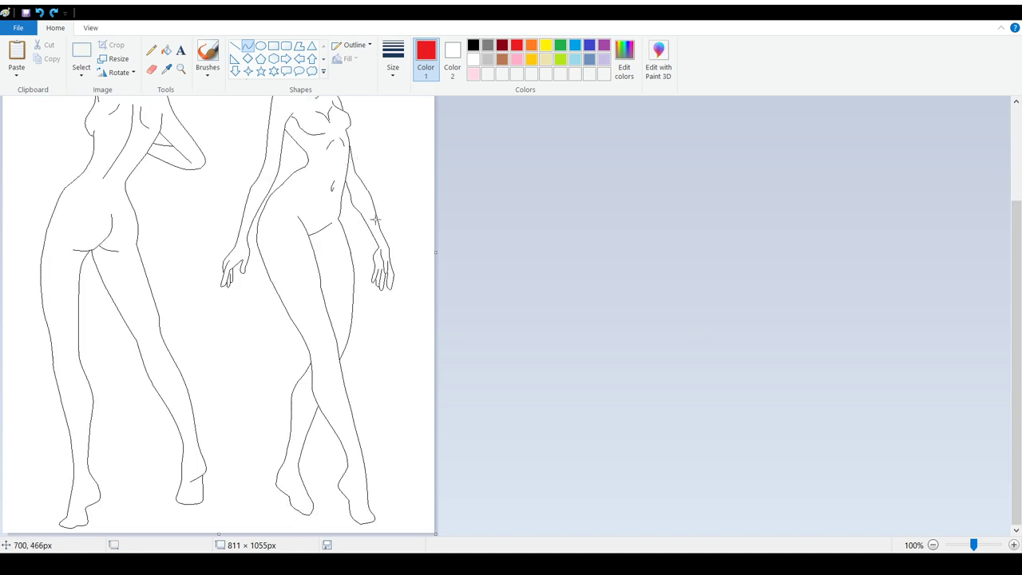
scroll(337, 226, "up", 3)
left_click(1013, 545)
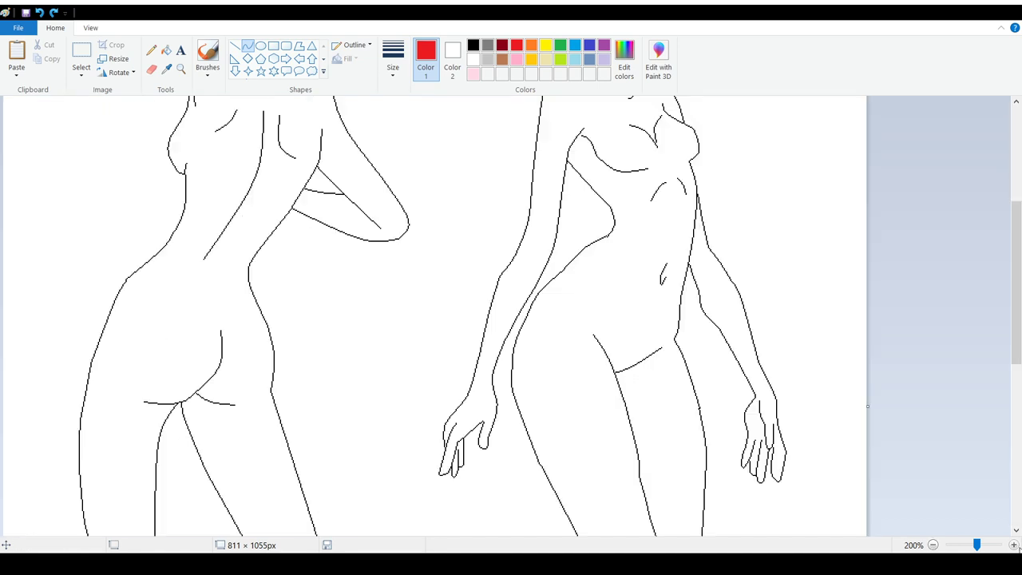
left_click(1013, 544)
left_click_drag(667, 530, 898, 530)
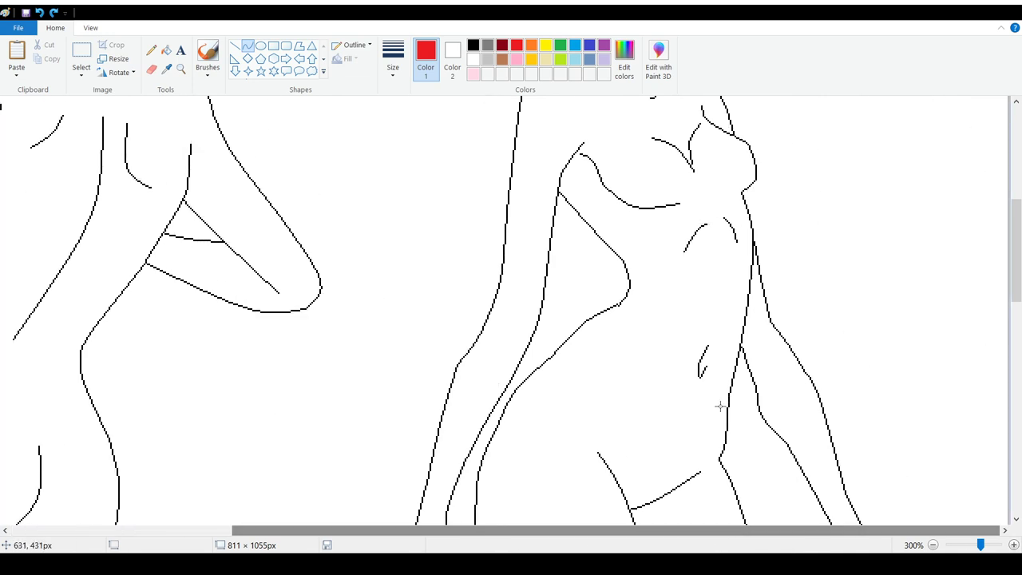
scroll(753, 308, "up", 5)
scroll(753, 303, "down", 3)
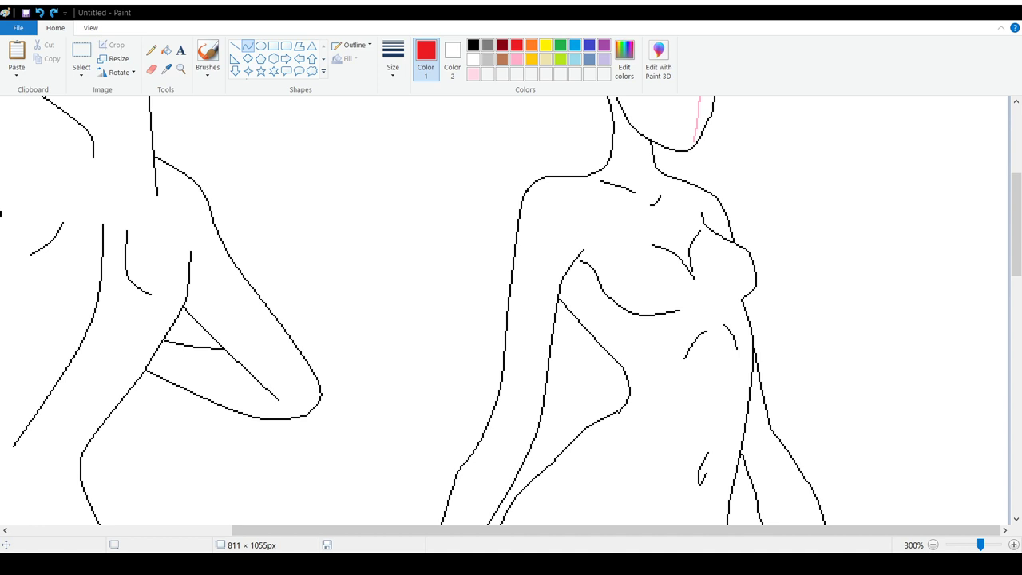
scroll(878, 472, "up", 5)
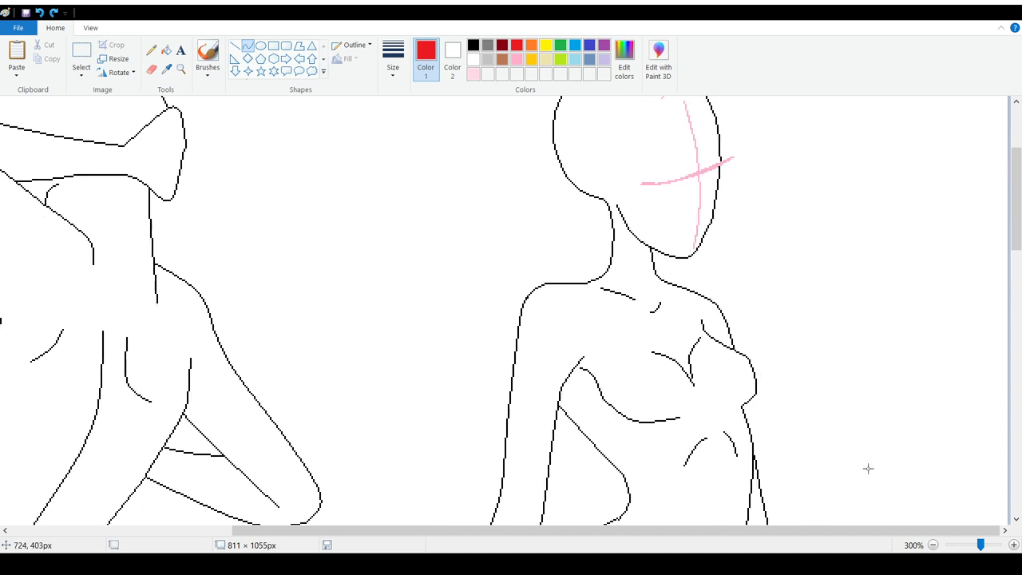
left_click(932, 544)
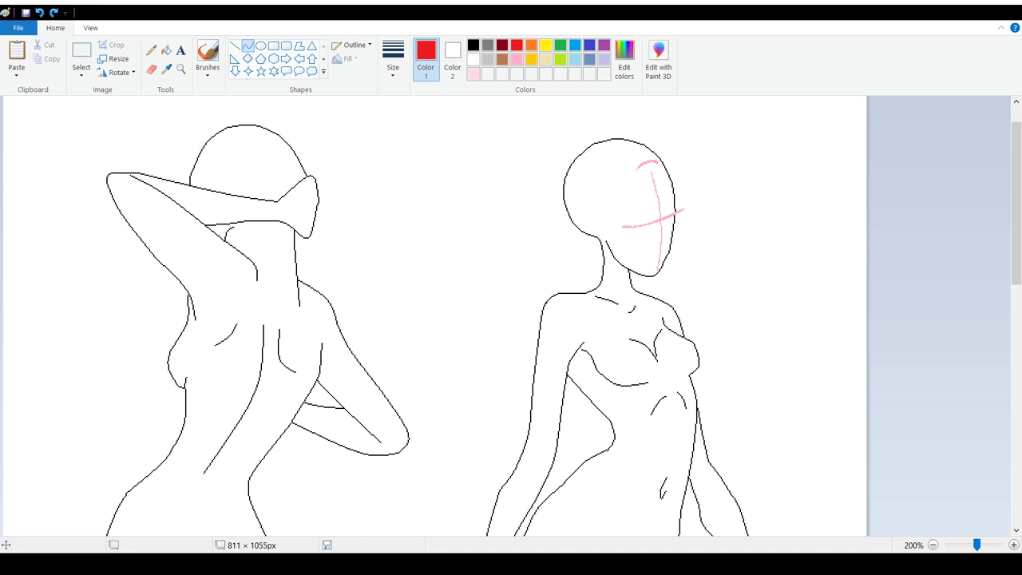
scroll(542, 444, "down", 1)
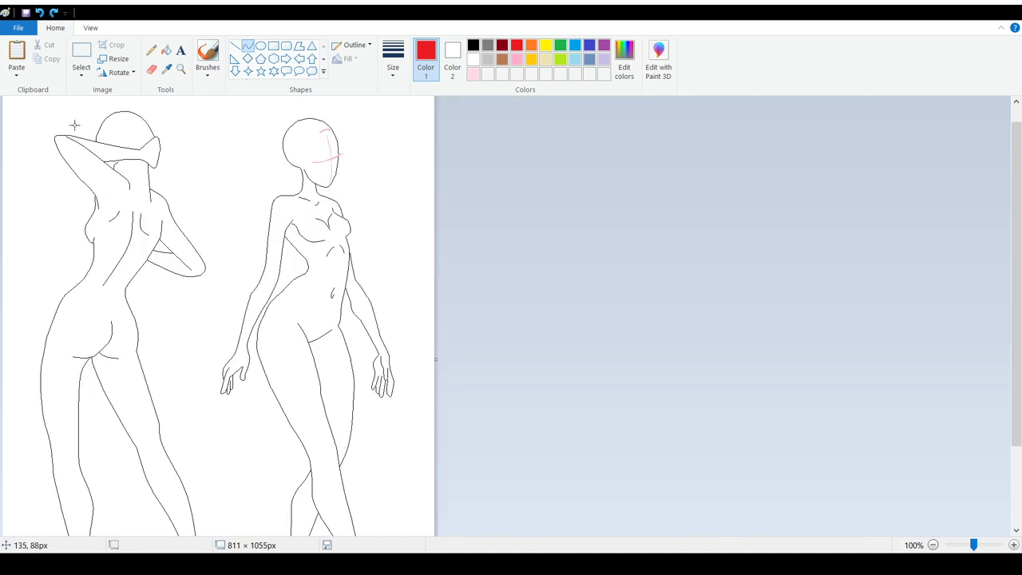
Step: Paste the artwork of three seated characters over the base figures to examine it from top to bottom, and undo the paste
left_click(16, 52)
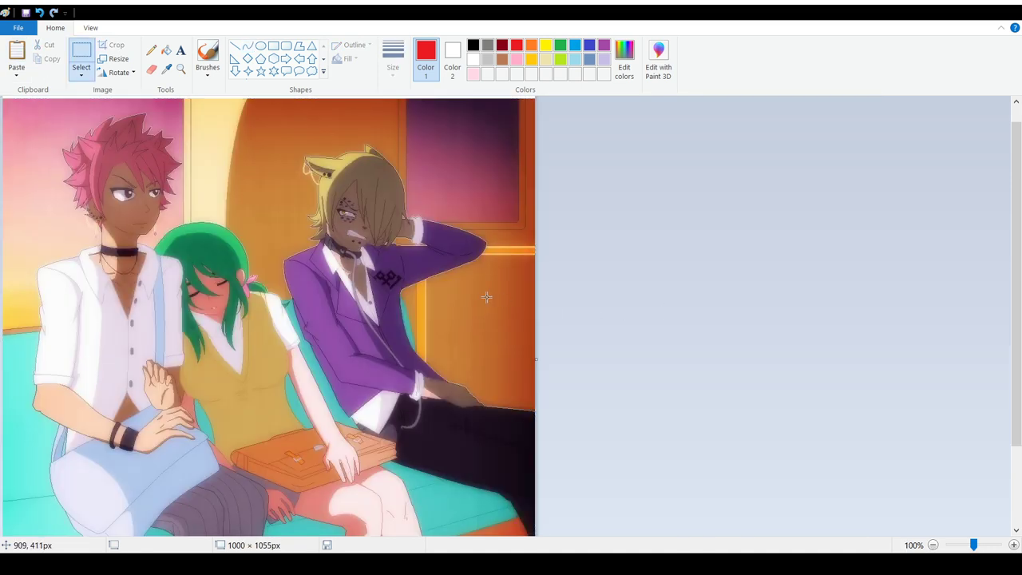
left_click(470, 378)
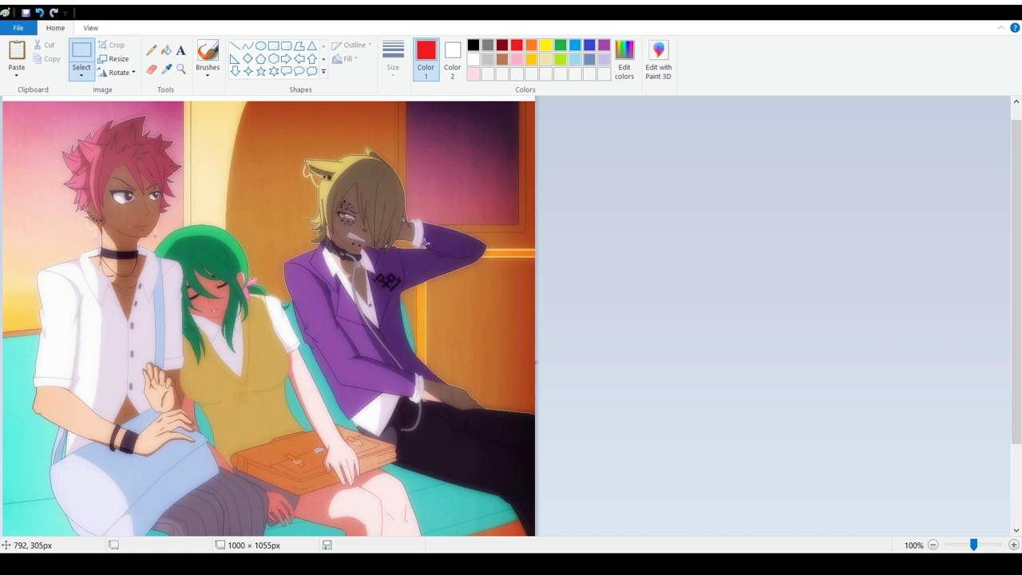
scroll(459, 371, "down", 3)
scroll(435, 357, "up", 3)
scroll(251, 315, "down", 3)
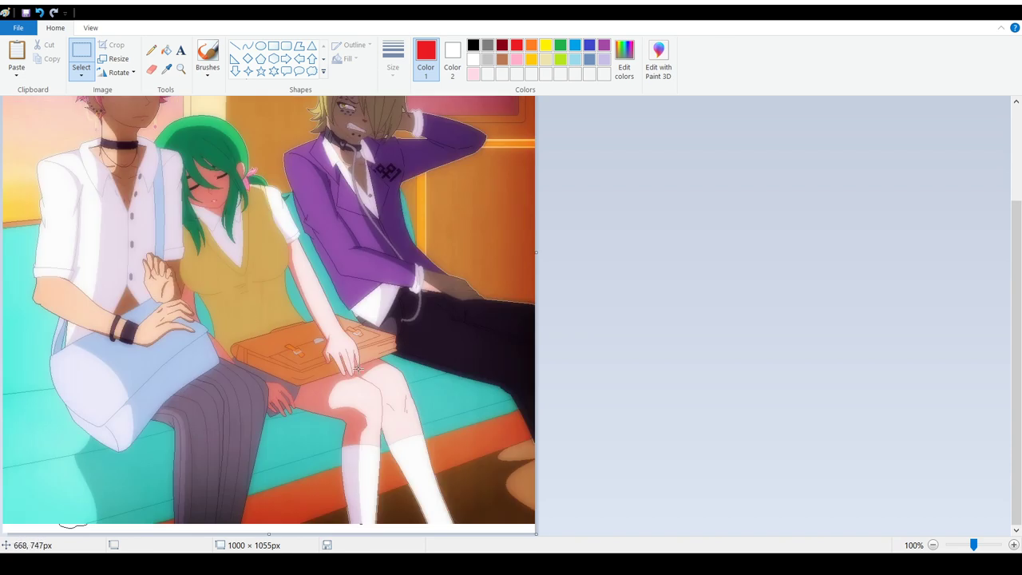
scroll(359, 368, "up", 3)
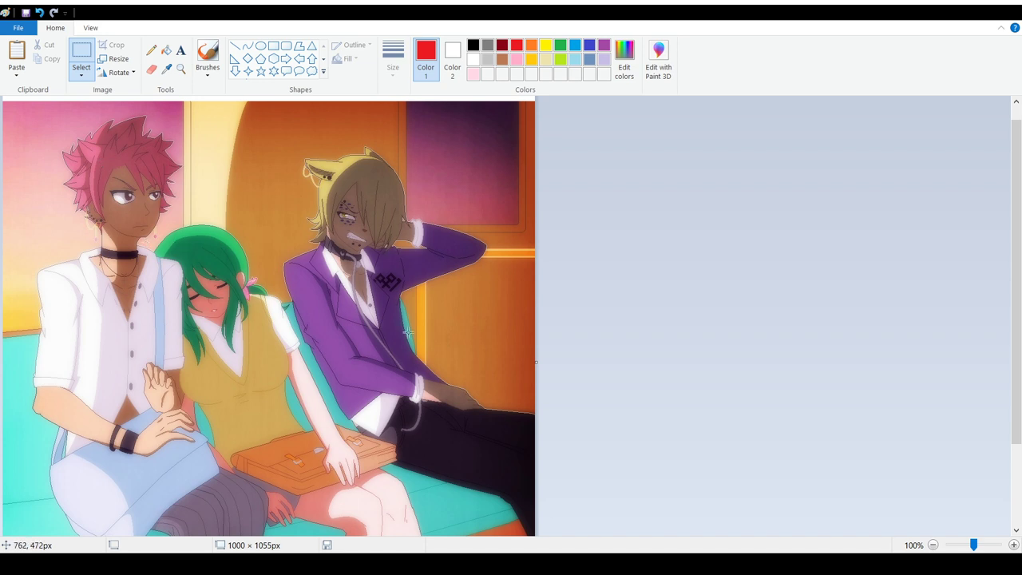
scroll(400, 338, "down", 3)
scroll(400, 337, "up", 3)
scroll(372, 274, "down", 3)
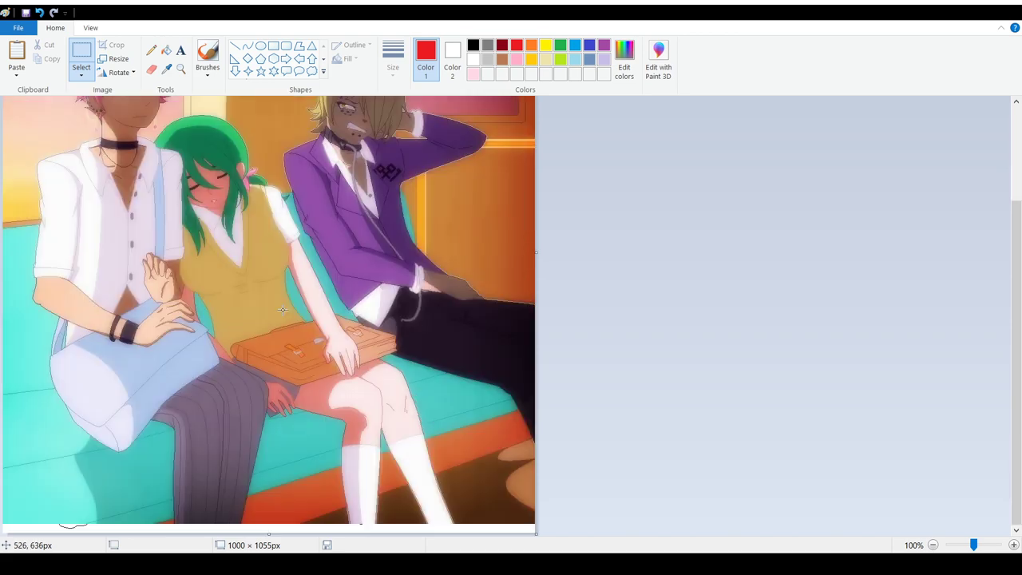
scroll(464, 331, "up", 3)
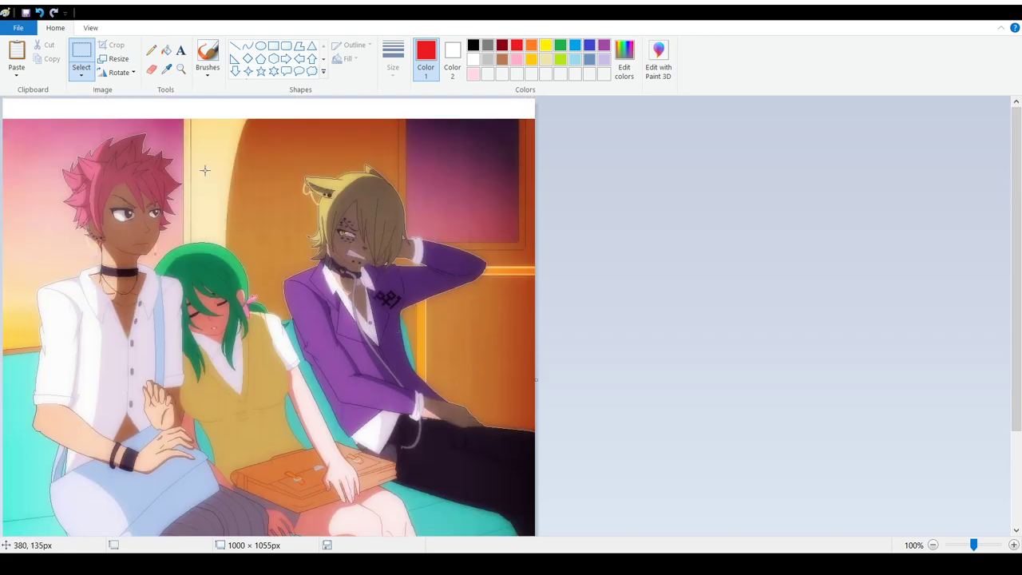
left_click(40, 13)
left_click(40, 13)
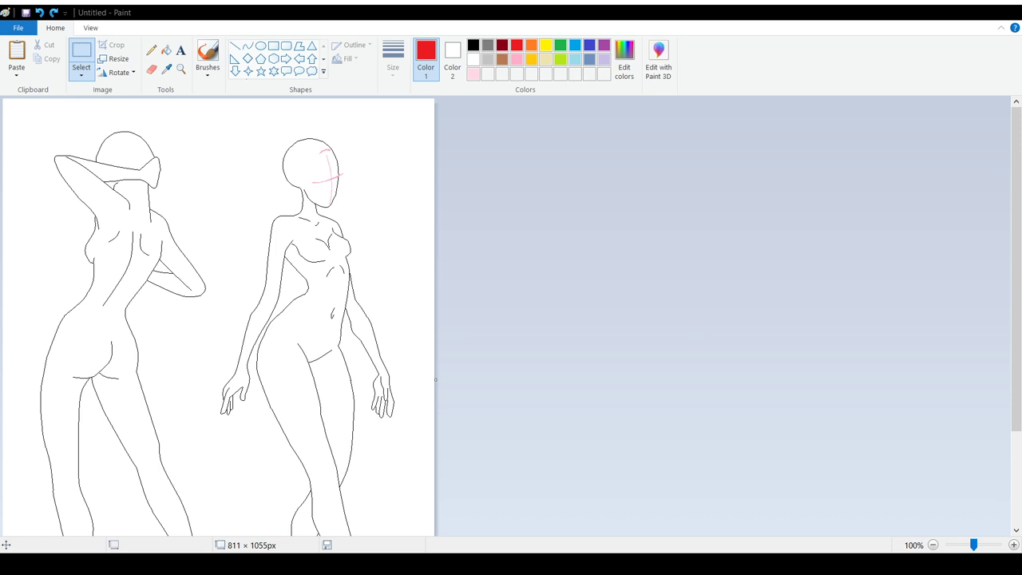
Step: Paste the artwork of three standing characters over the base figures and move it toward the middle of the canvas for viewing
left_click(15, 54)
mouse_move(171, 230)
left_mouse_down()
mouse_move(237, 251)
mouse_move(232, 244)
left_mouse_up()
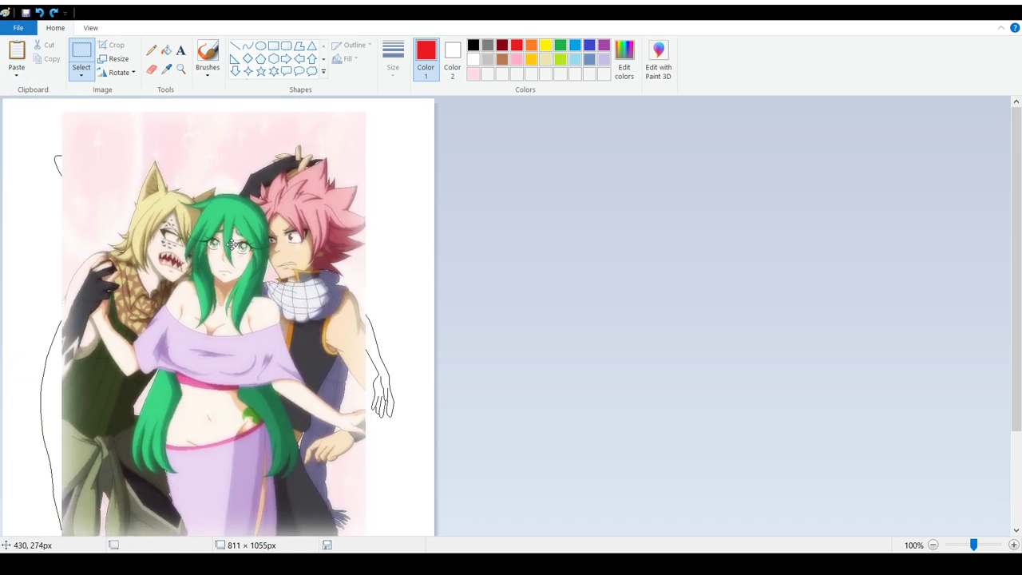
left_click(410, 245)
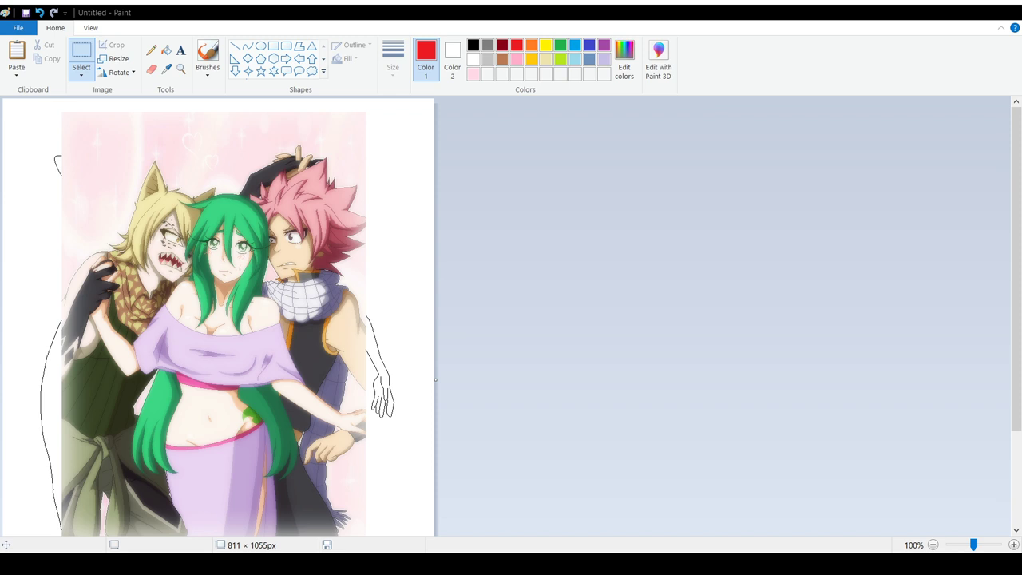
scroll(353, 410, "down", 1)
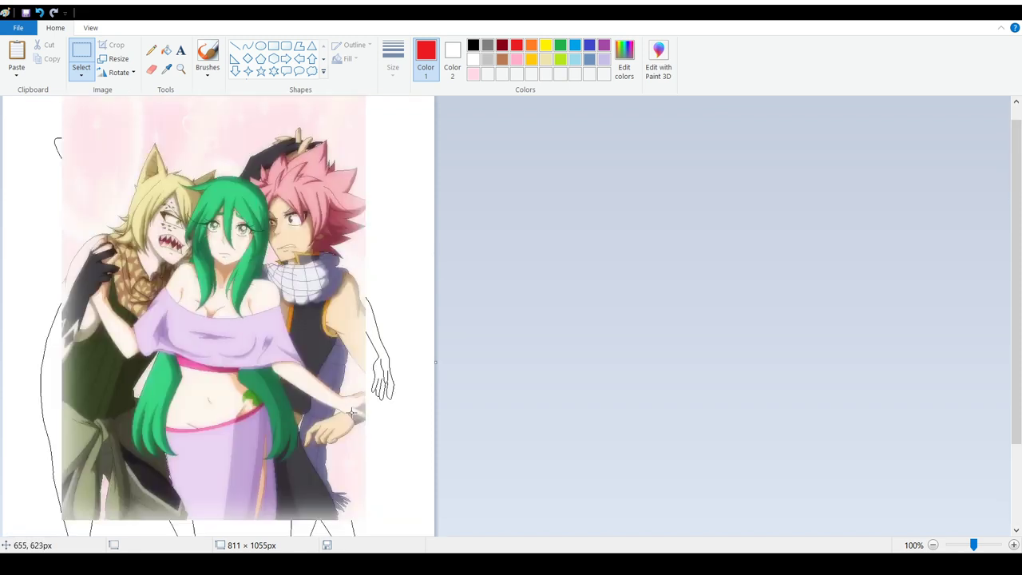
scroll(354, 410, "up", 1)
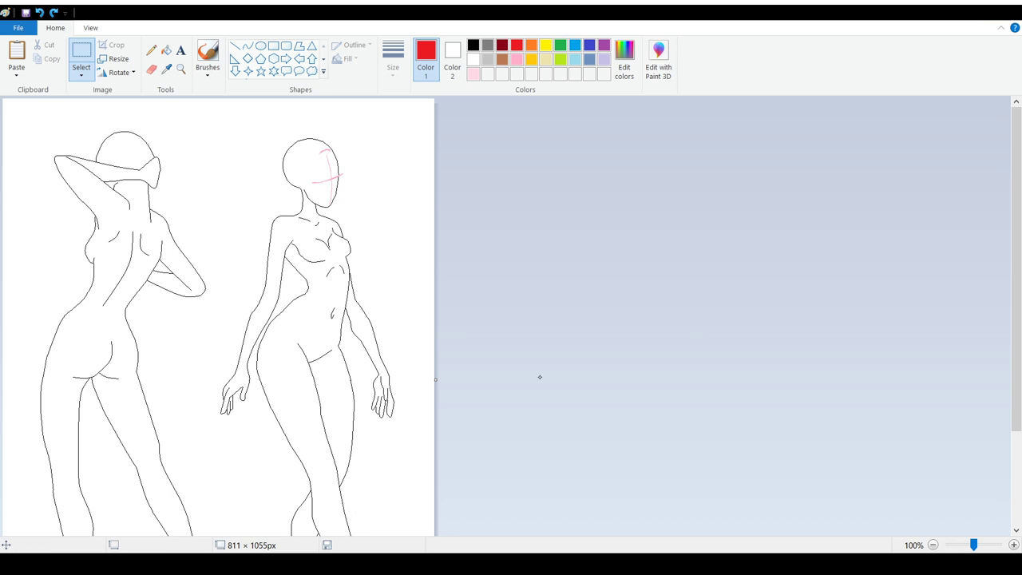
Step: Sketch a red low-cut neckline from shoulder to shoulder across the forward-facing figure's upper chest with the Pencil tool
left_click(151, 49)
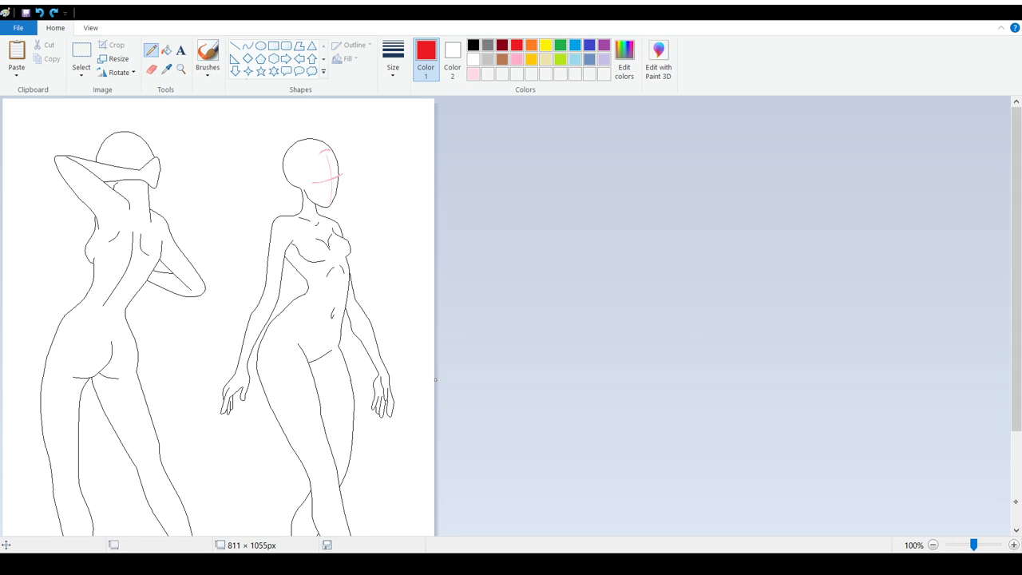
scroll(543, 470, "up", 2, "ctrl")
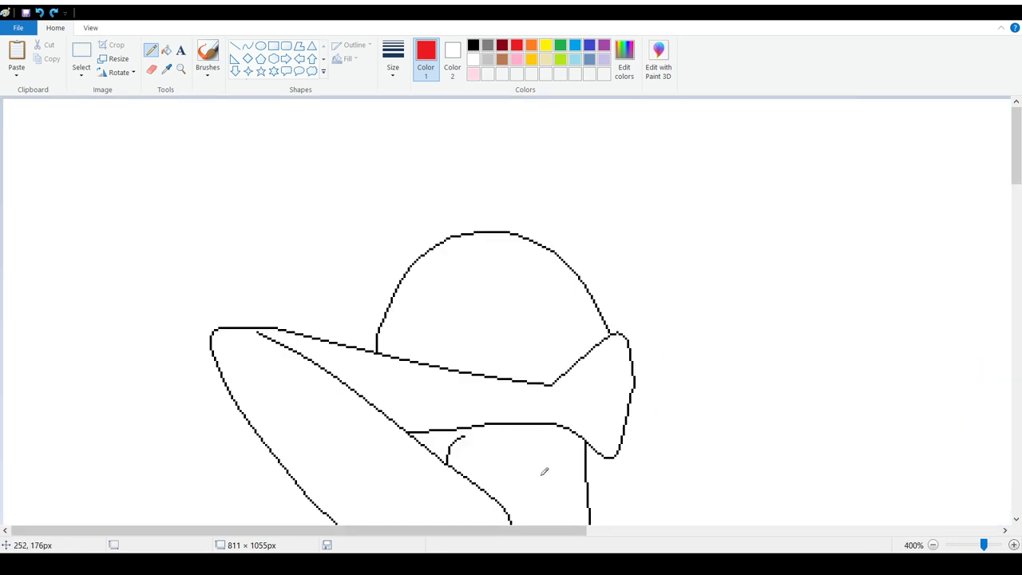
left_click_drag(543, 530, 956, 530)
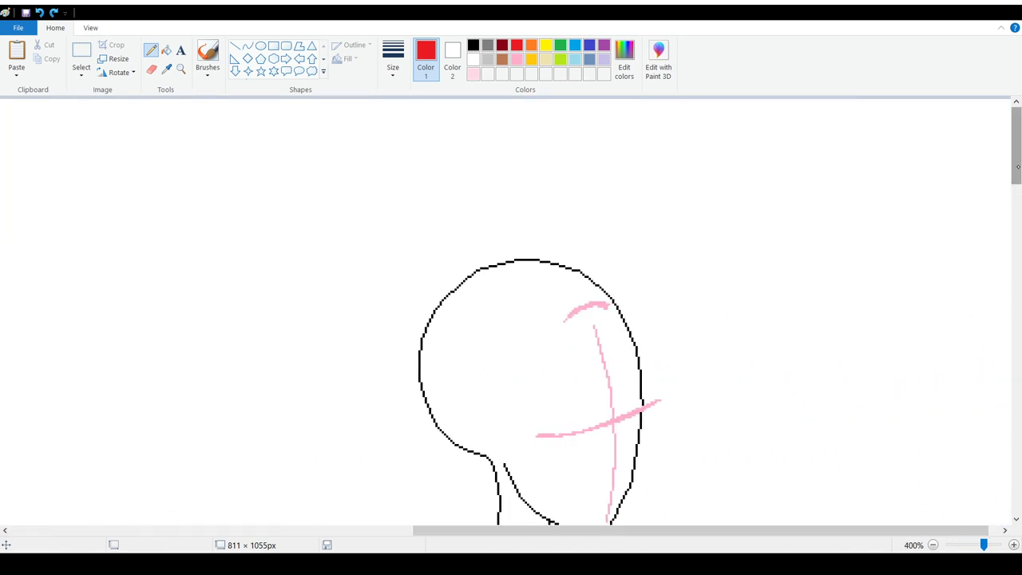
left_click_drag(1016, 166, 1016, 232)
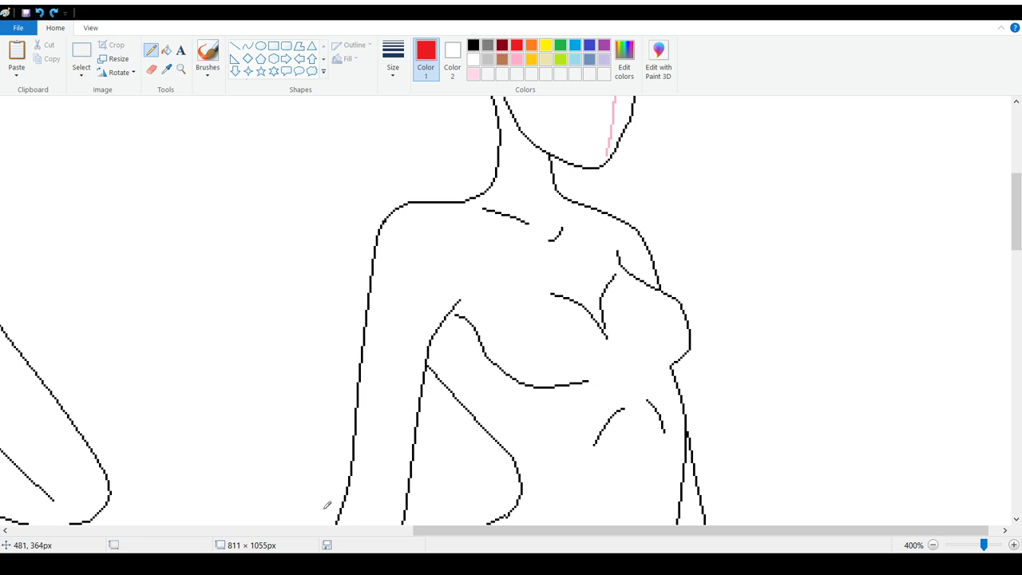
left_click(932, 542)
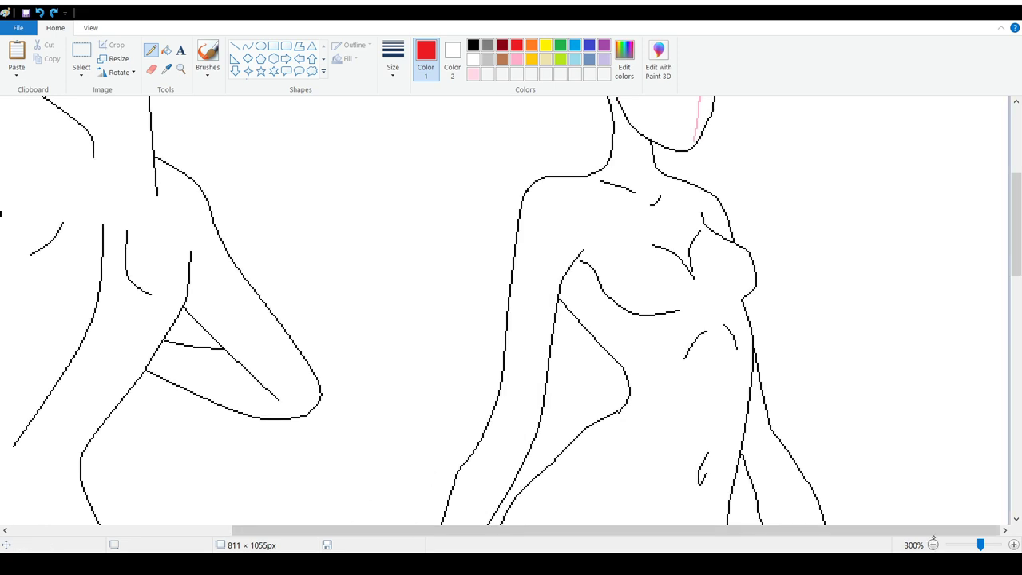
left_click_drag(586, 310, 609, 313)
key("ctrl+z")
mouse_move(575, 174)
left_mouse_down()
mouse_move(665, 242)
mouse_move(684, 228)
mouse_move(685, 177)
left_mouse_up()
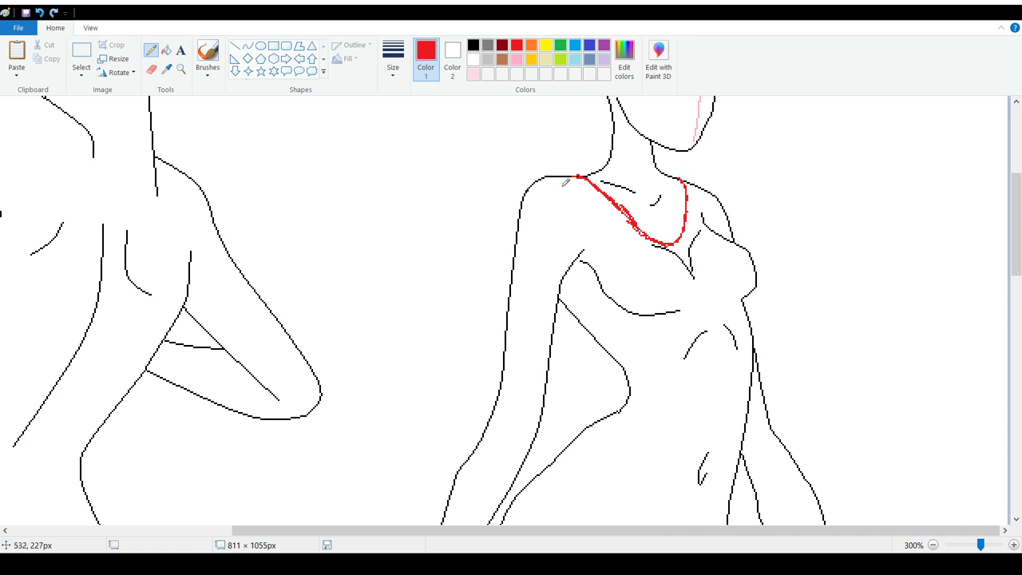
Step: Sketch a second red line below the neckline to form a collar band, and trace the start of the far shoulder
mouse_move(576, 175)
left_mouse_down()
mouse_move(555, 180)
mouse_move(672, 264)
mouse_move(693, 254)
mouse_move(700, 211)
left_mouse_up()
left_click(39, 12)
mouse_move(676, 169)
left_mouse_down()
mouse_move(702, 183)
mouse_move(660, 170)
left_mouse_up()
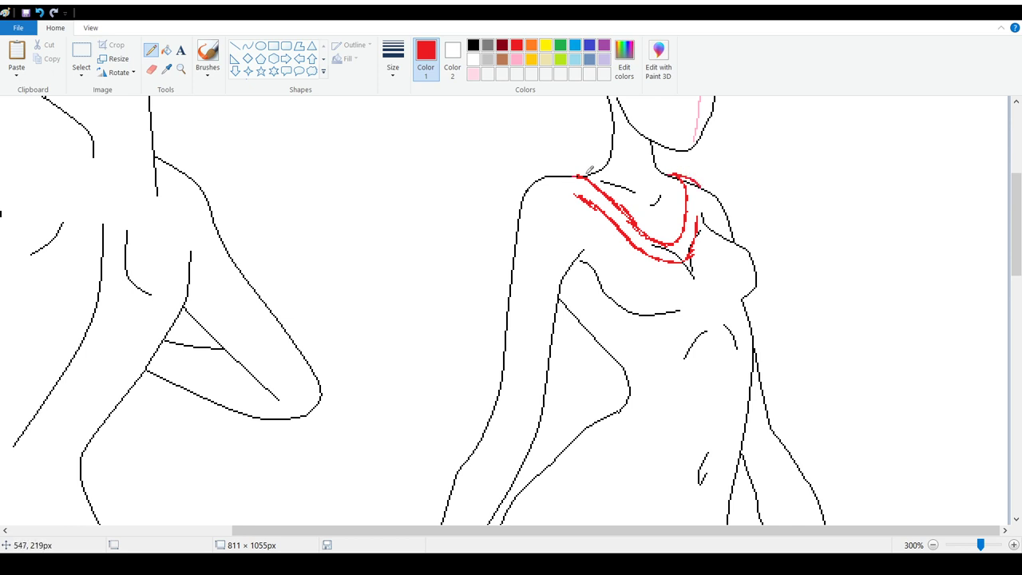
Step: Sketch a close-fitting red short sleeve with a hem on the forward-facing figure's near arm, and undo it
mouse_move(591, 170)
left_mouse_down()
mouse_move(561, 170)
mouse_move(571, 174)
left_mouse_up()
mouse_move(561, 173)
left_mouse_down()
mouse_move(520, 204)
mouse_move(510, 237)
mouse_move(494, 335)
mouse_move(522, 355)
left_mouse_up()
left_click_drag(522, 302, 523, 360)
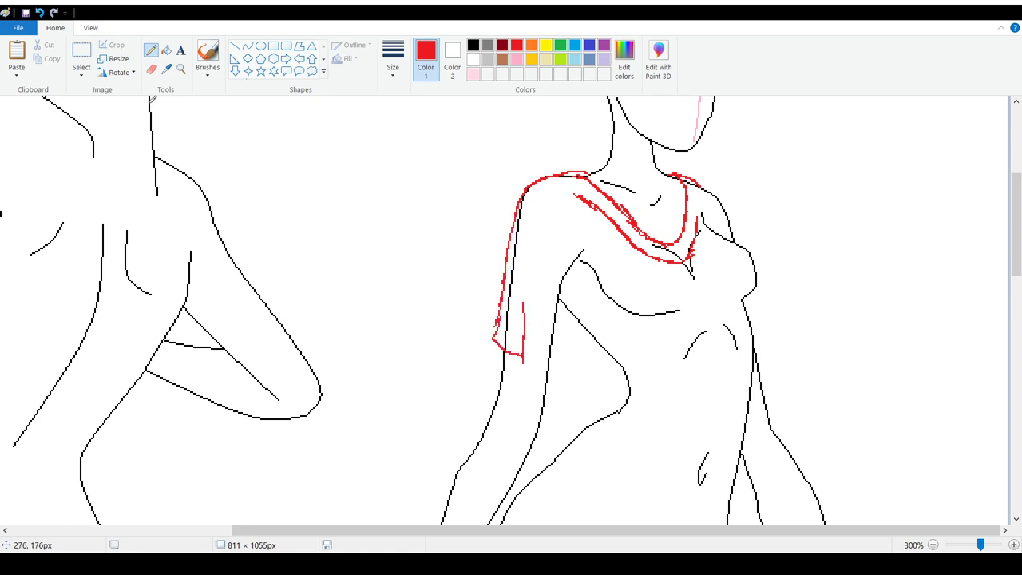
left_click(39, 12)
left_click(39, 12)
left_click(39, 12)
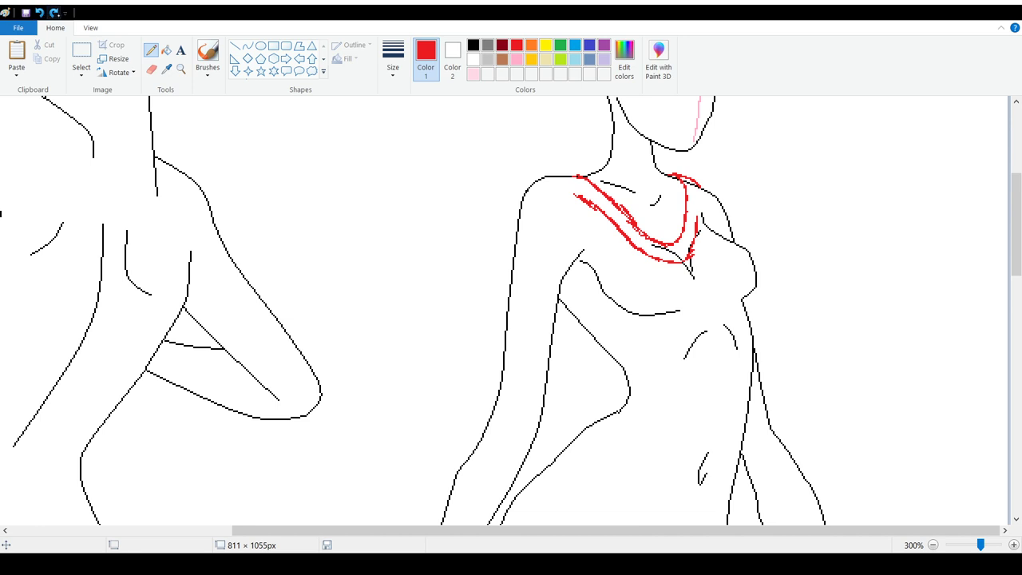
Step: Sketch a loose, flared red short sleeve with a folded hem around the forward-facing figure's near upper arm
left_click(53, 12)
mouse_move(570, 171)
left_mouse_down()
mouse_move(516, 203)
mouse_move(467, 328)
mouse_move(504, 353)
left_mouse_up()
mouse_move(502, 310)
left_mouse_down()
mouse_move(502, 331)
mouse_move(535, 373)
mouse_move(571, 365)
left_mouse_up()
left_click_drag(569, 267, 575, 364)
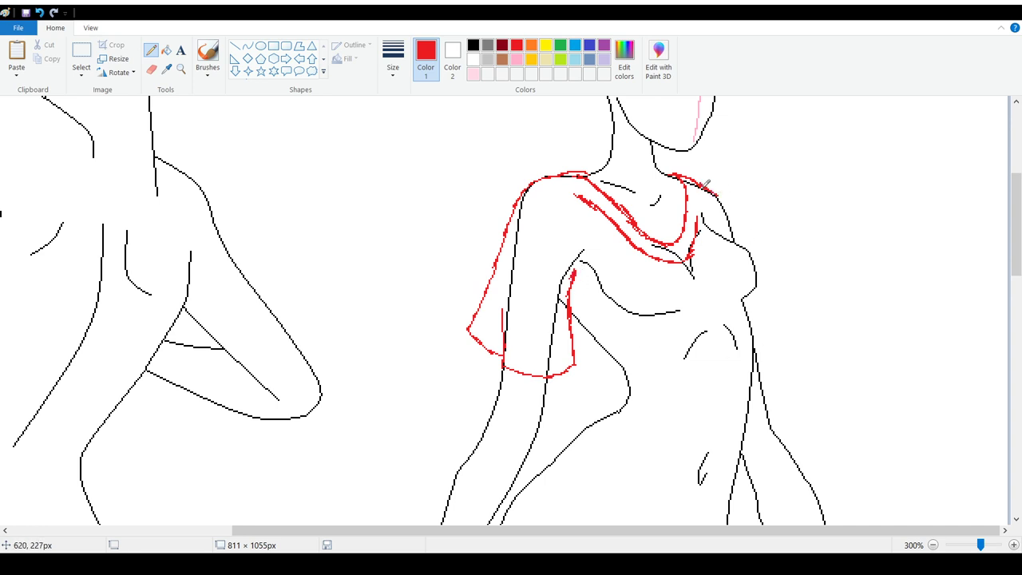
Step: Sketch the forward-facing figure's far shoulder and short sleeve in red, and start both sides of the loose shirt body
mouse_move(702, 181)
left_mouse_down()
mouse_move(732, 206)
mouse_move(750, 250)
left_mouse_up()
mouse_move(757, 312)
left_mouse_down()
mouse_move(756, 295)
mouse_move(769, 327)
mouse_move(755, 346)
left_mouse_up()
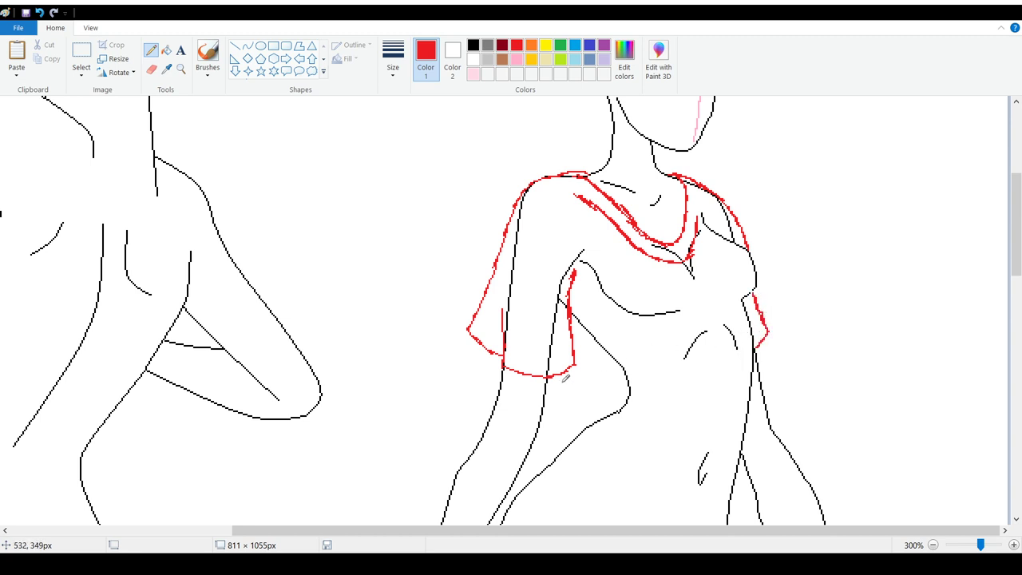
mouse_move(719, 228)
left_mouse_down()
mouse_move(752, 252)
mouse_move(762, 277)
mouse_move(760, 401)
left_mouse_up()
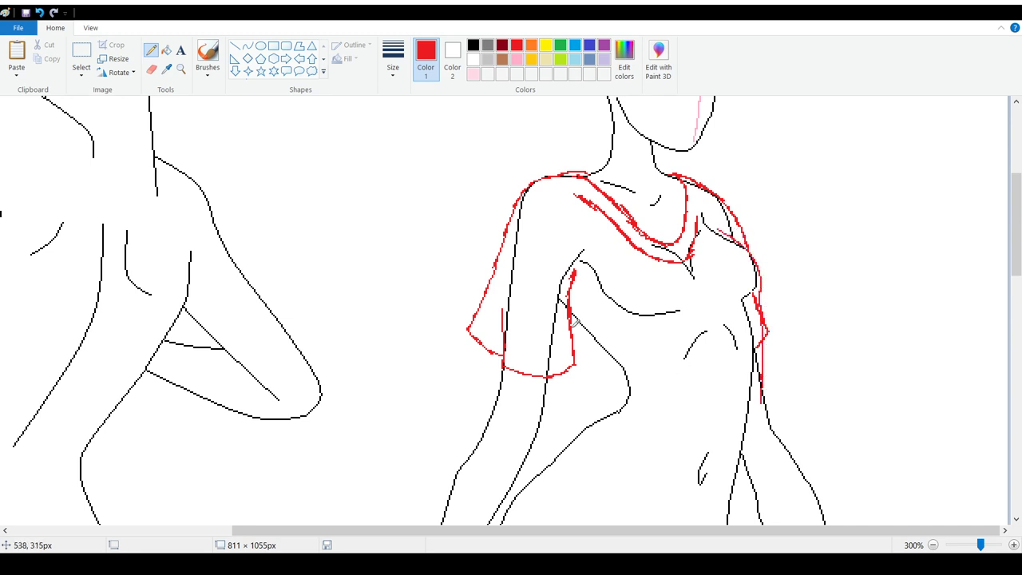
mouse_move(574, 323)
left_mouse_down()
mouse_move(593, 384)
mouse_move(556, 435)
left_mouse_up()
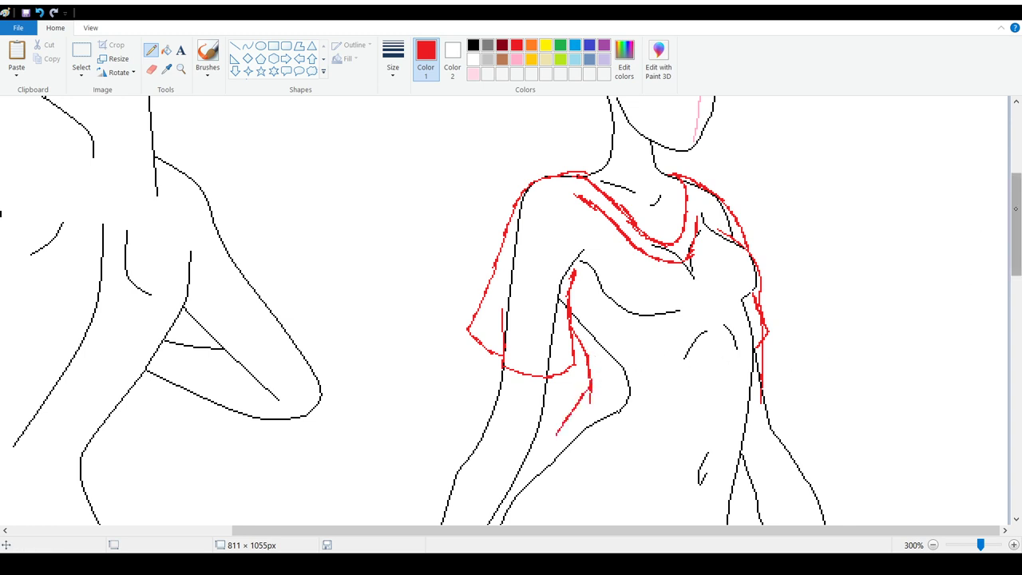
scroll(988, 236, "down", 3)
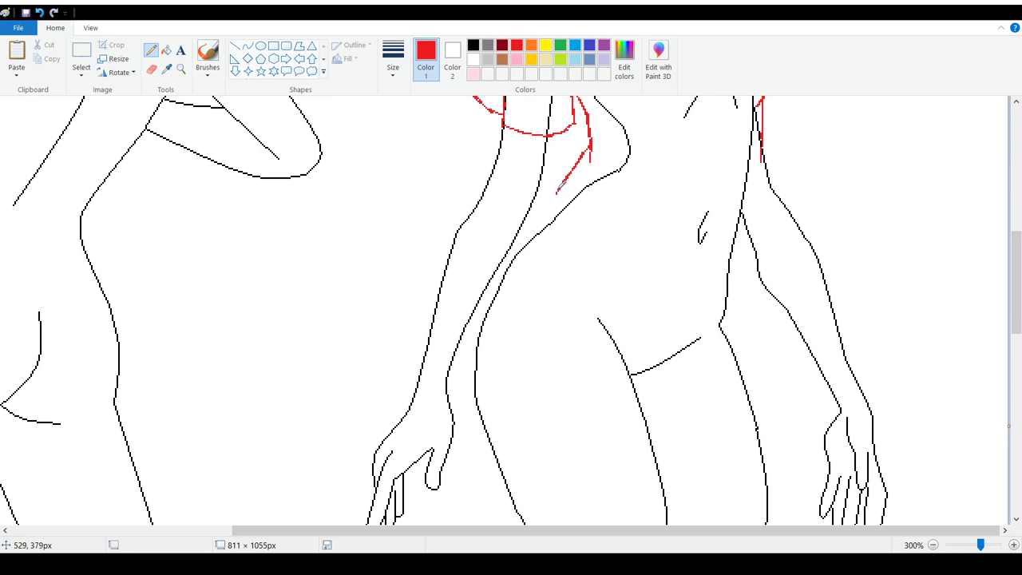
mouse_move(557, 190)
left_mouse_down()
mouse_move(480, 317)
mouse_move(463, 409)
mouse_move(537, 449)
mouse_move(633, 448)
left_mouse_up()
left_click(39, 13)
left_click_drag(1014, 265, 1015, 237)
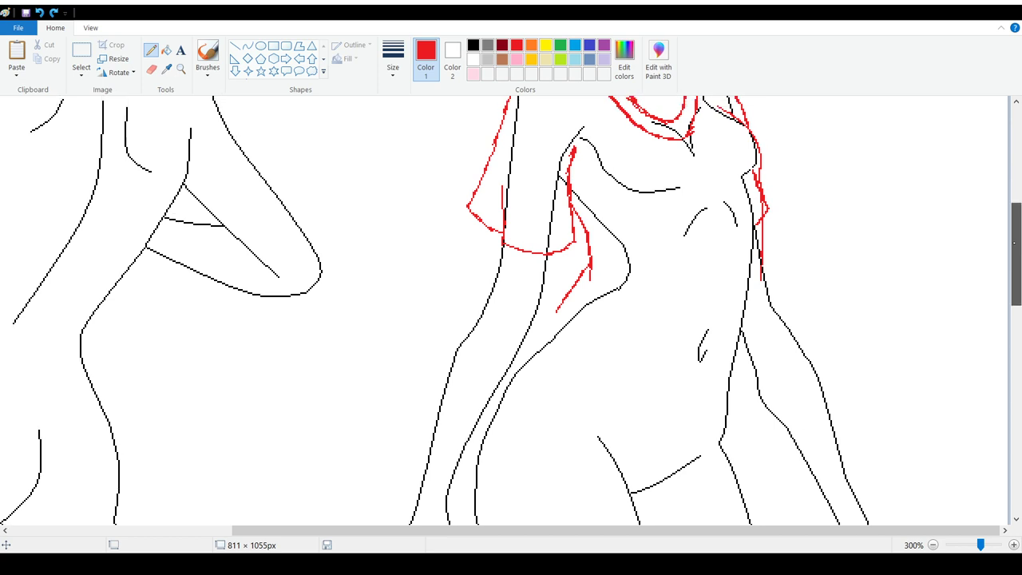
Step: Paint out the far sleeve's overlapping hem line in white, and sketch the shirt's near side and curved, folded hem in red
left_click(473, 60)
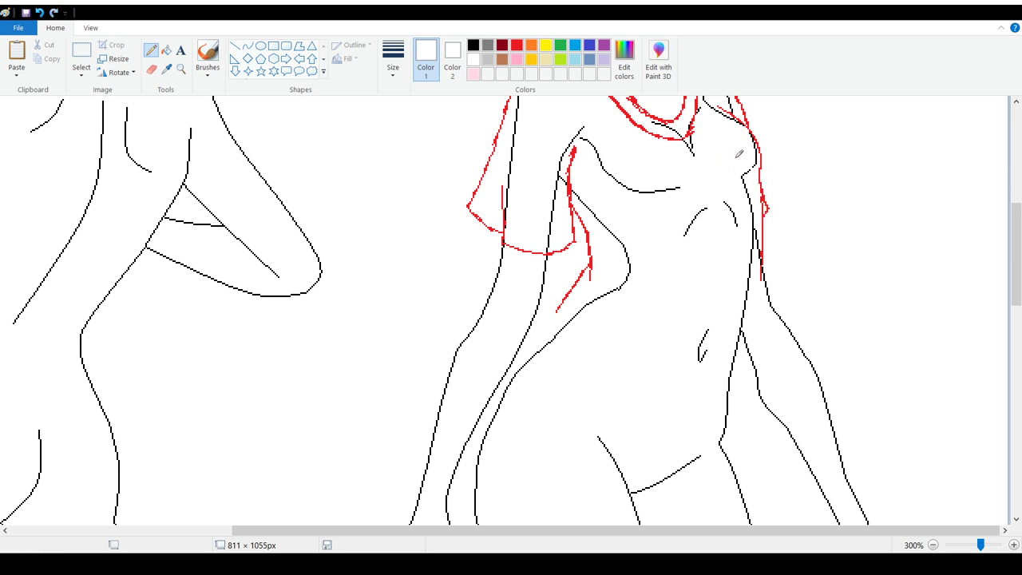
left_click(515, 46)
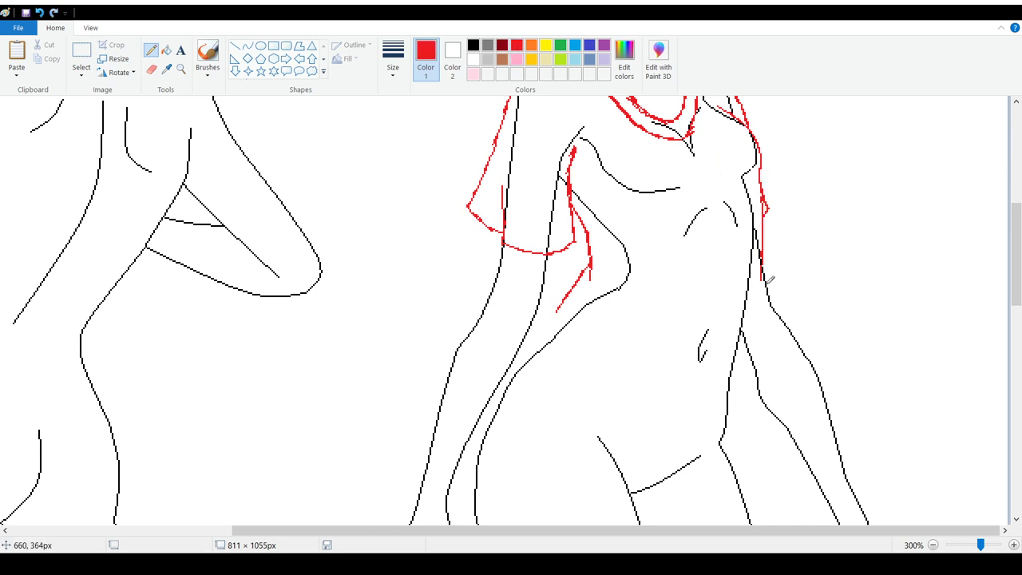
scroll(1004, 256, "down", 3)
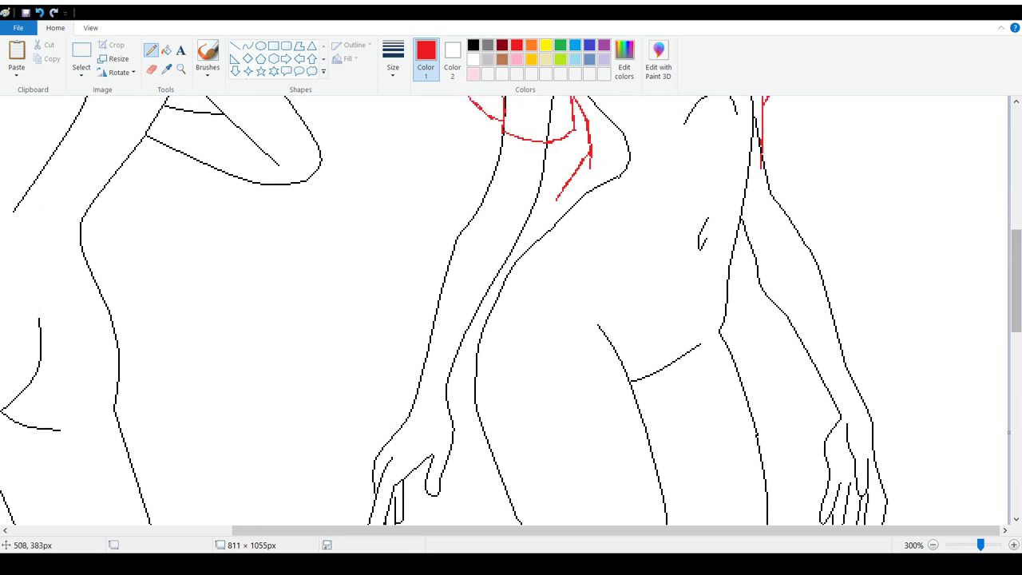
mouse_move(559, 193)
left_mouse_down()
mouse_move(491, 297)
mouse_move(466, 372)
mouse_move(455, 431)
mouse_move(503, 453)
left_mouse_up()
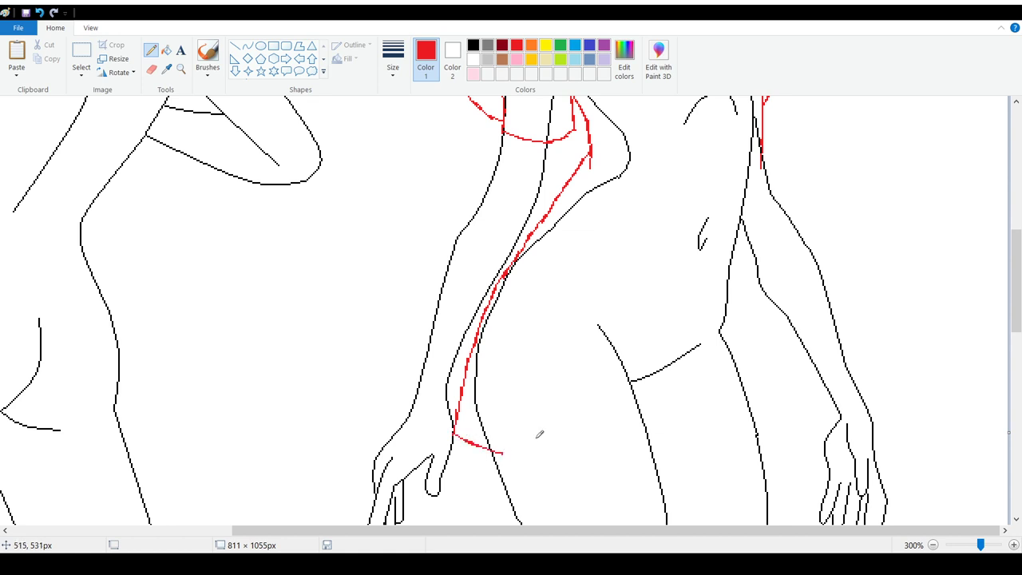
mouse_move(511, 366)
left_mouse_down()
mouse_move(504, 461)
mouse_move(535, 479)
mouse_move(583, 487)
mouse_move(695, 475)
mouse_move(762, 449)
left_mouse_up()
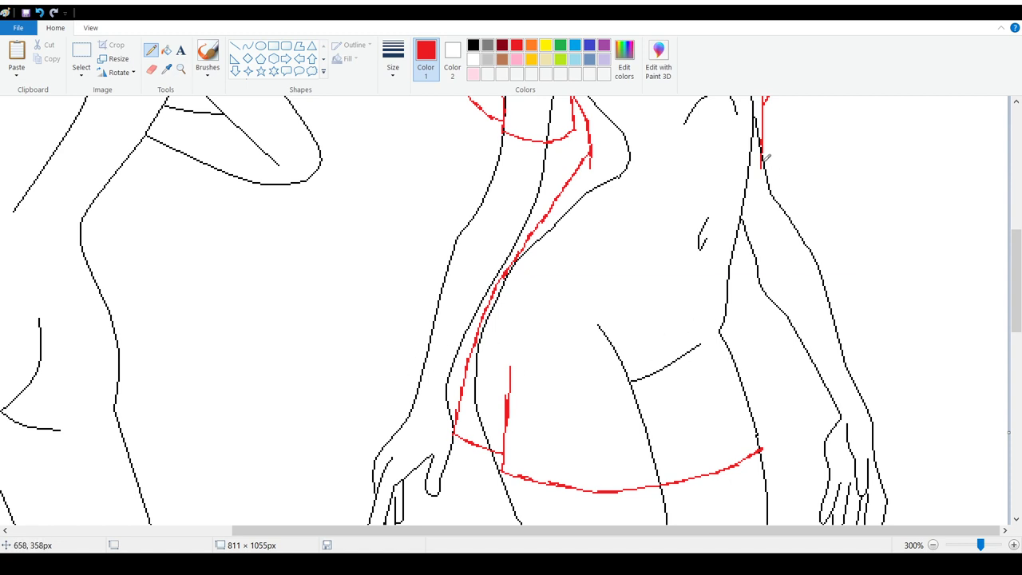
mouse_move(764, 159)
left_mouse_down()
mouse_move(744, 289)
mouse_move(713, 347)
mouse_move(733, 337)
mouse_move(739, 345)
mouse_move(779, 441)
left_mouse_up()
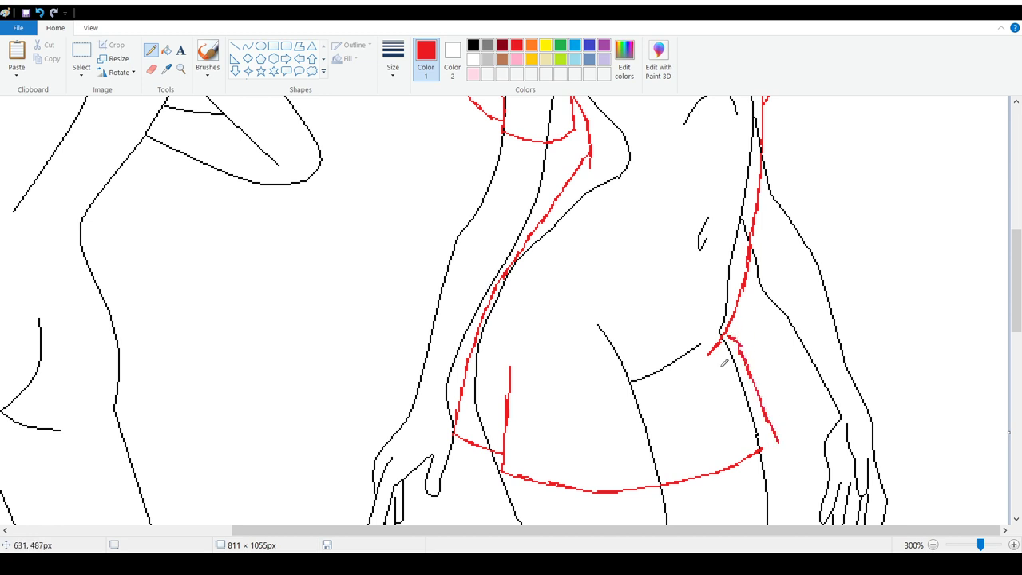
left_click(39, 12)
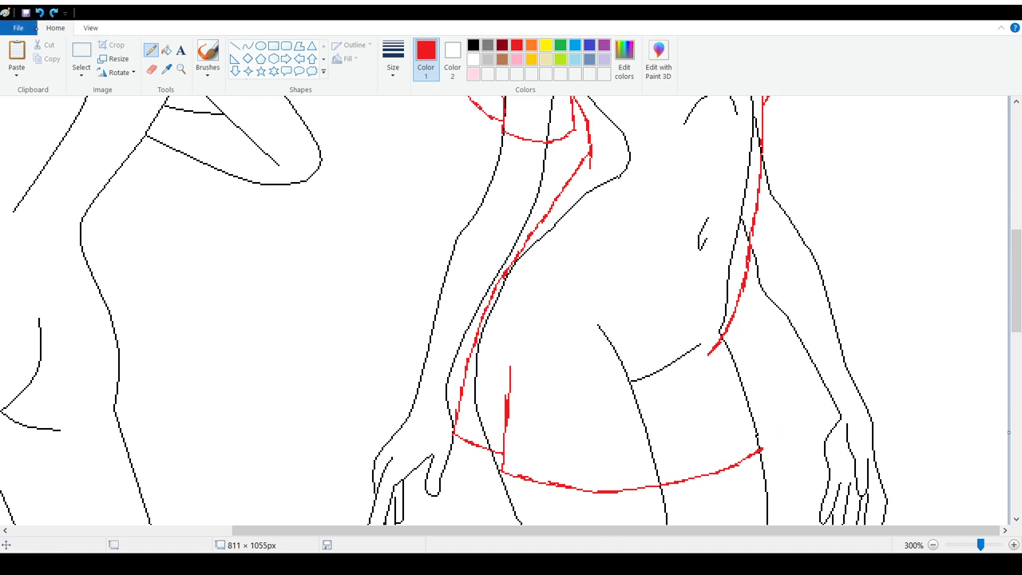
left_click(39, 12)
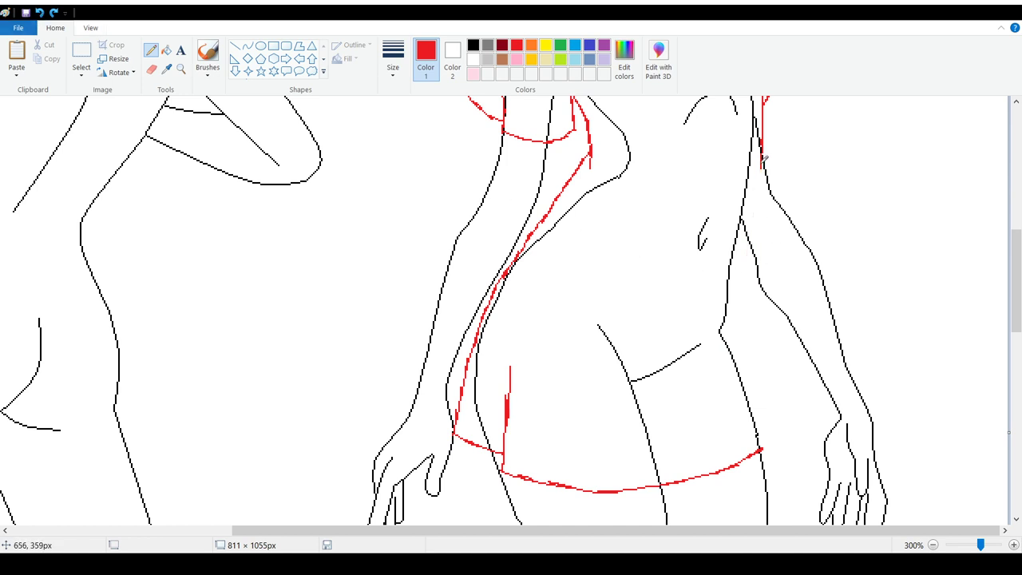
Step: Sketch the shirt's far side flaring loosely down to the hem in red, and erase the upper part of the near hem's fold line
mouse_move(764, 158)
left_mouse_down()
mouse_move(755, 293)
mouse_move(787, 416)
mouse_move(758, 449)
left_mouse_up()
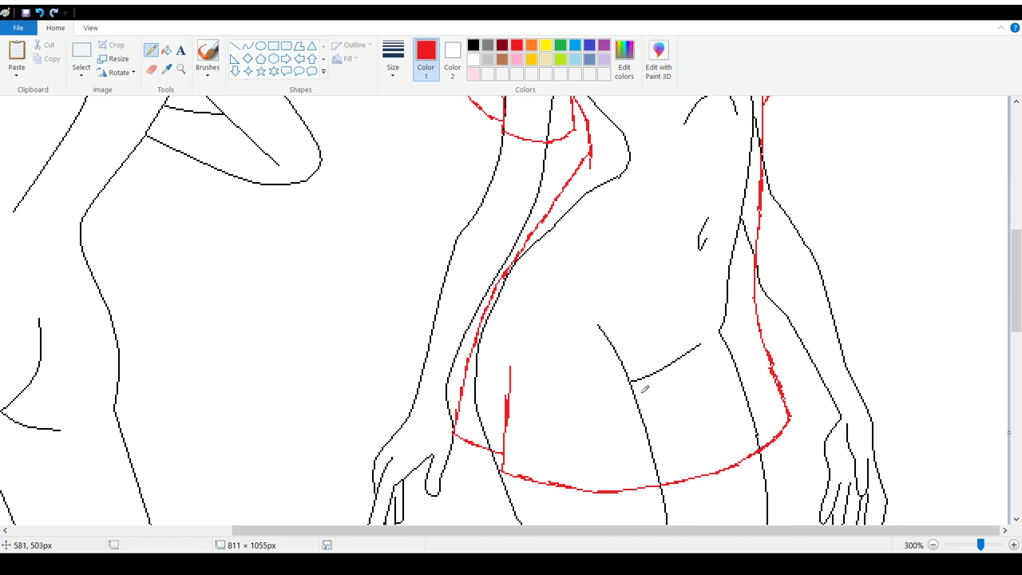
left_click(472, 59)
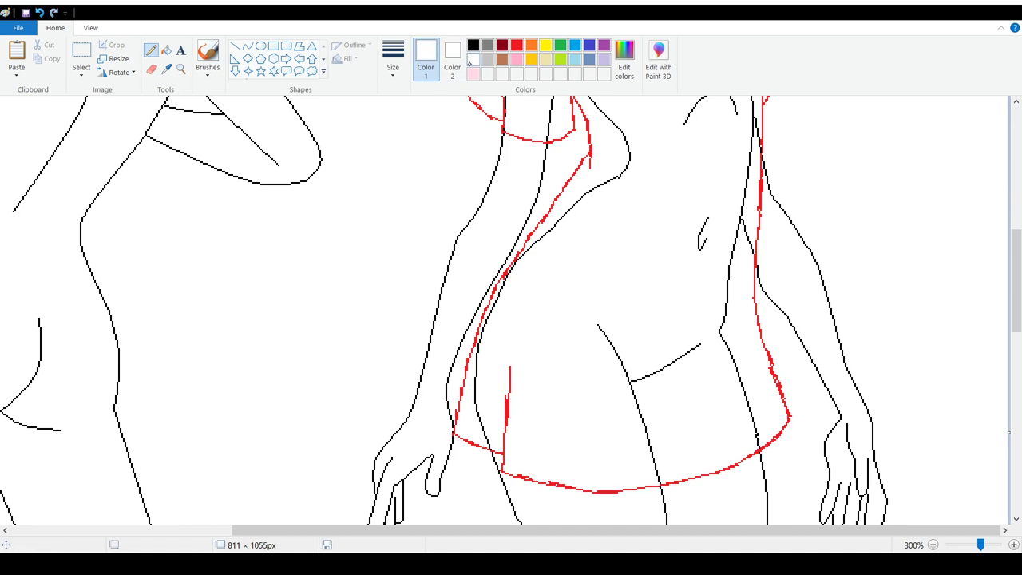
left_click(150, 69)
left_click_drag(512, 366, 509, 413)
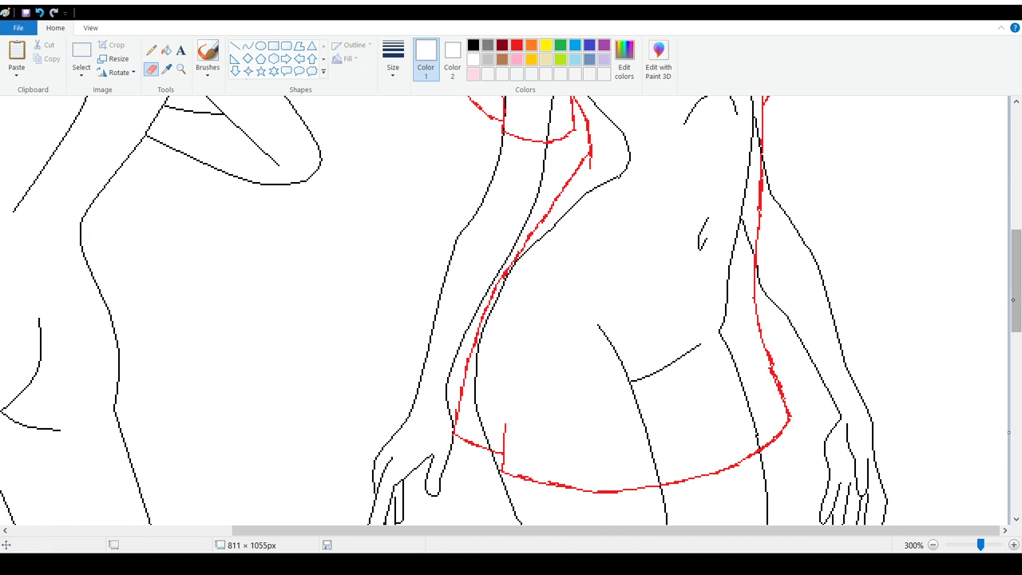
left_click_drag(1015, 301, 1005, 258)
scroll(997, 301, "down", 10)
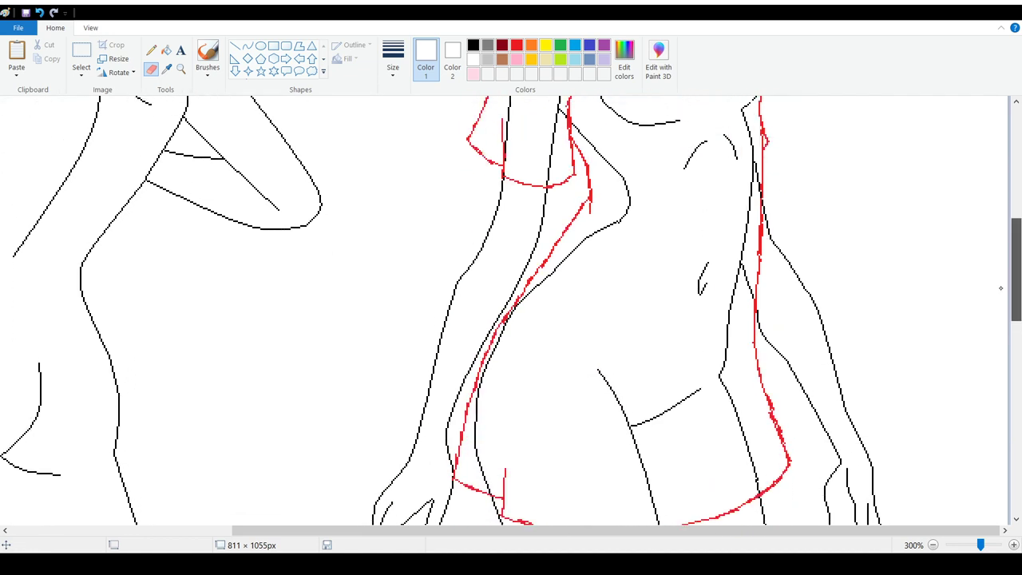
Step: Erase the red shirt outline below the sleeve at the front-facing figure's waist and redraw it in red with the Pencil
scroll(953, 461, "up", 10)
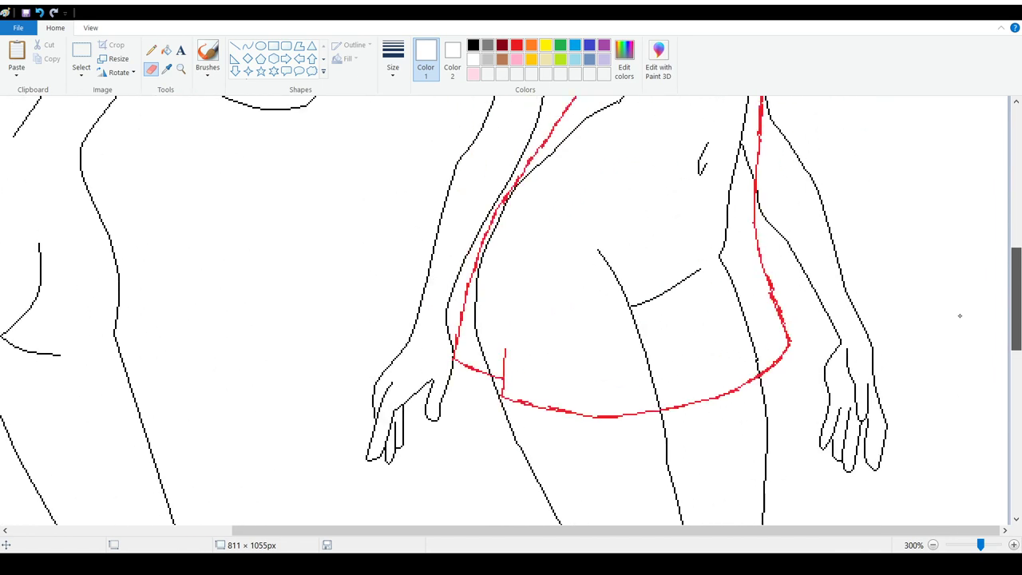
scroll(955, 262, "up", 1)
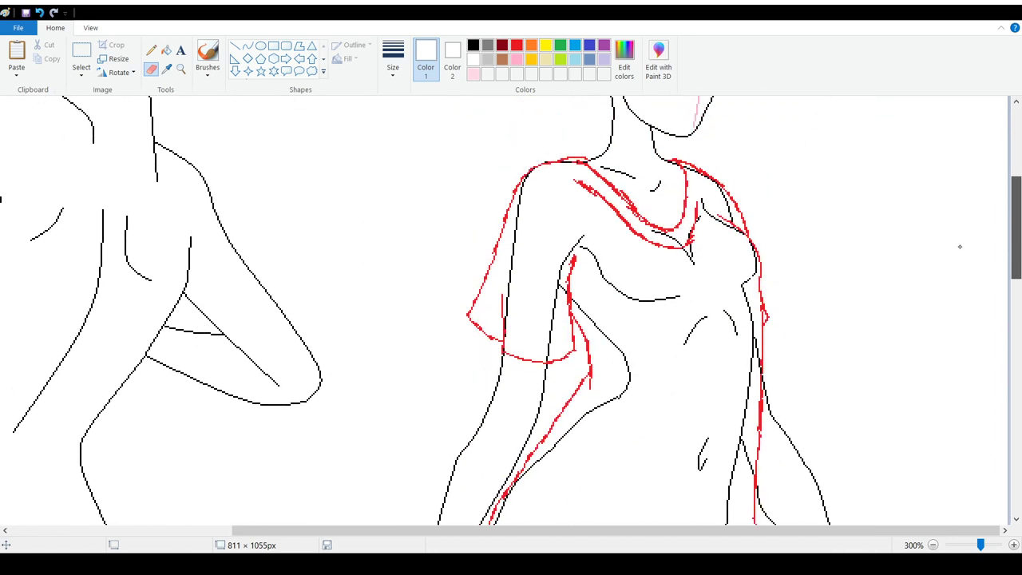
scroll(955, 263, "down", 3)
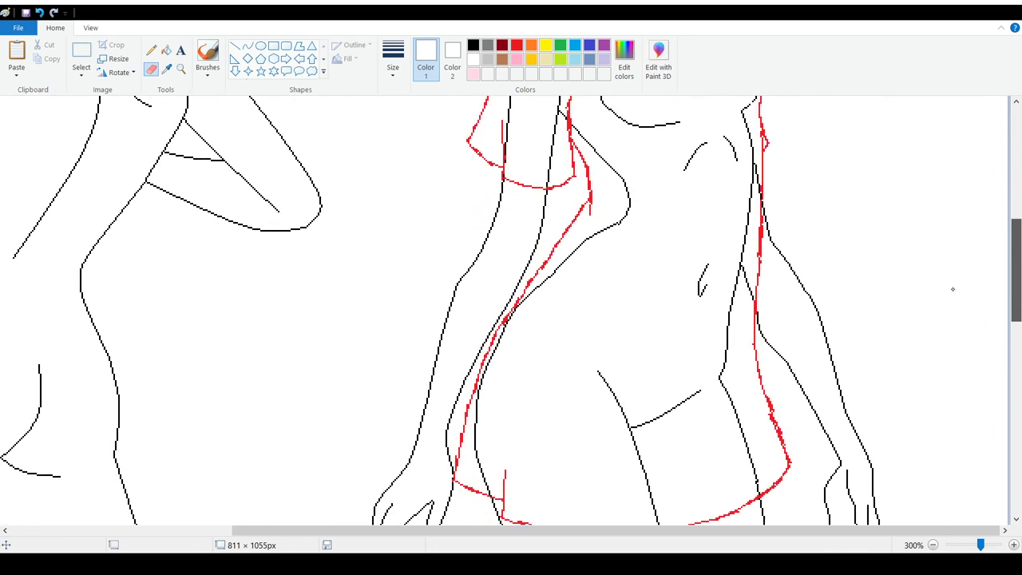
mouse_move(580, 206)
left_mouse_down()
mouse_move(589, 197)
mouse_move(551, 249)
left_mouse_up()
left_click(516, 46)
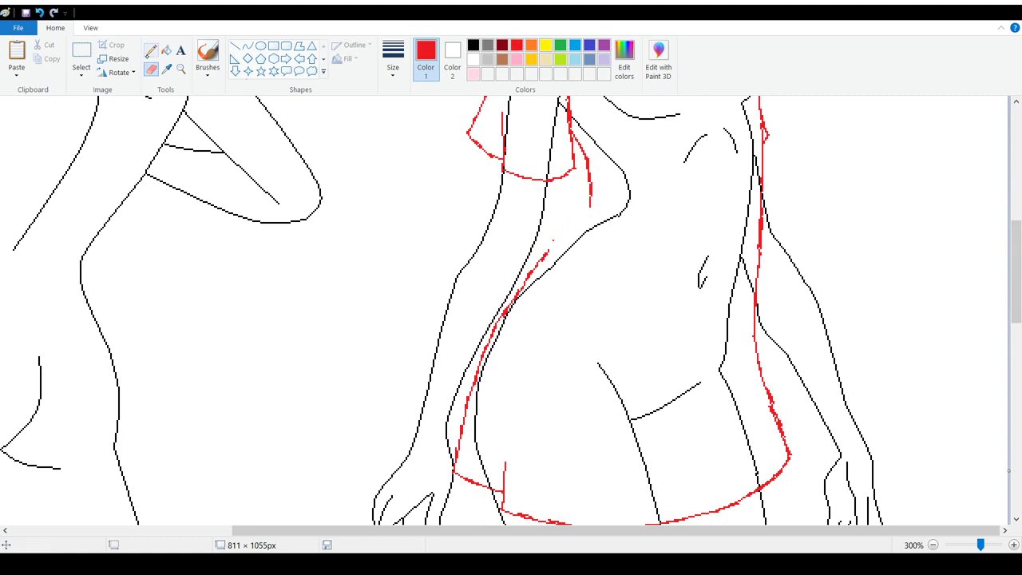
left_click(150, 49)
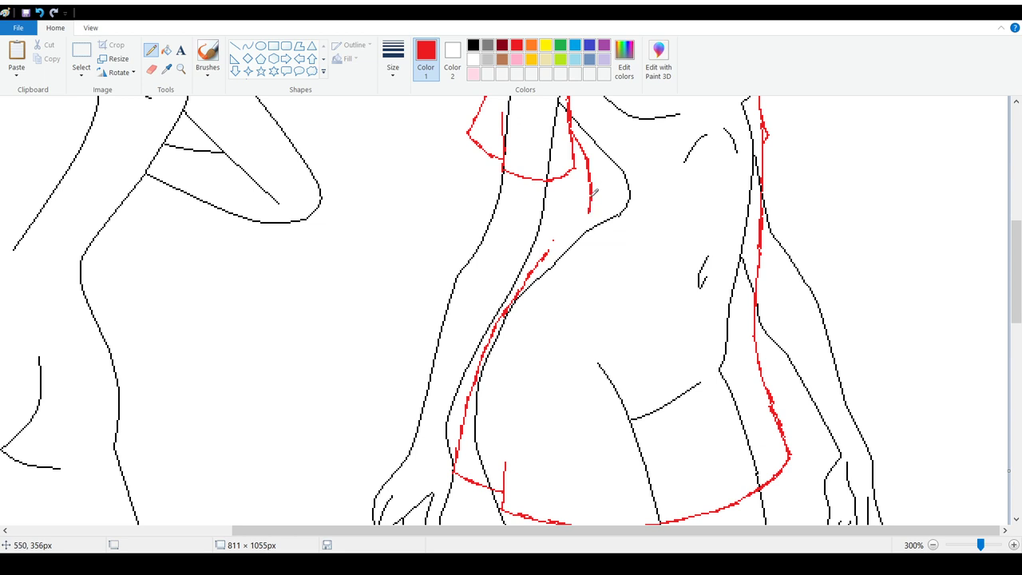
mouse_move(583, 223)
left_mouse_down()
mouse_move(592, 197)
mouse_move(546, 252)
left_mouse_up()
mouse_move(1019, 260)
left_mouse_down()
mouse_move(1018, 240)
mouse_move(1018, 264)
left_mouse_up()
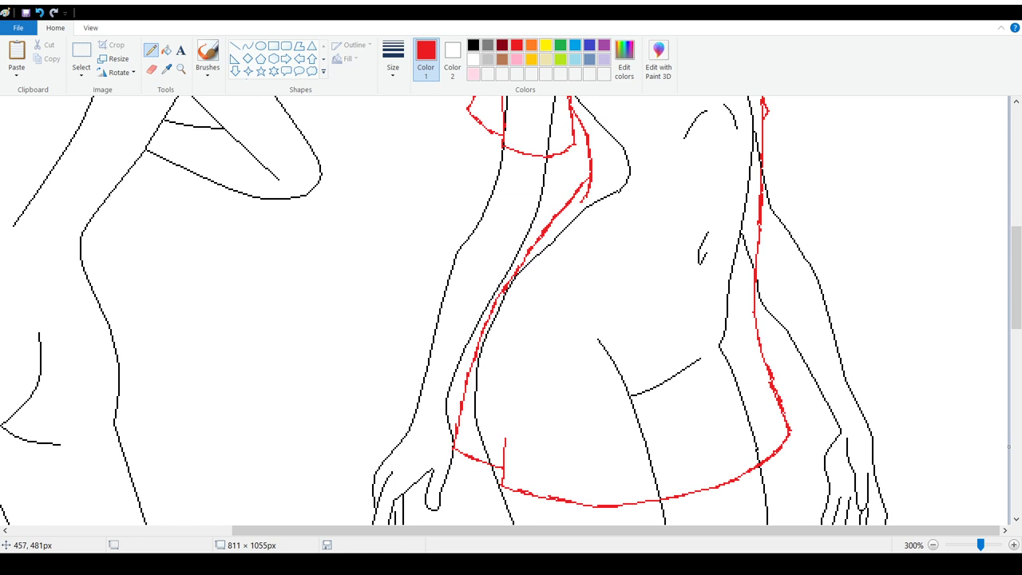
Step: Erase the black shoulder, upper arm, chest and waist lines covered by the red shirt, using an enlarged eraser
scroll(536, 295, "up", 3)
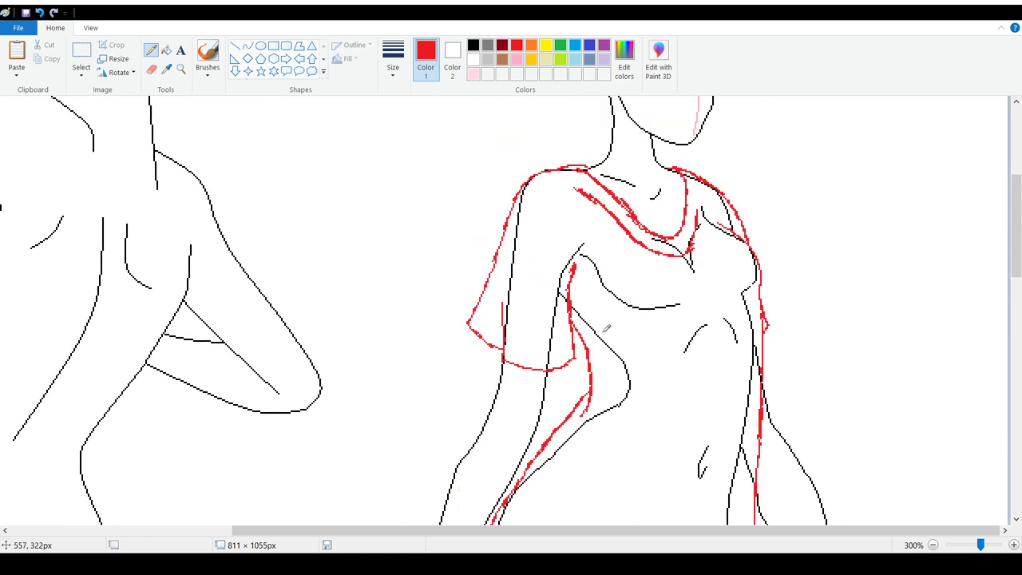
left_click(472, 44)
left_click(151, 70)
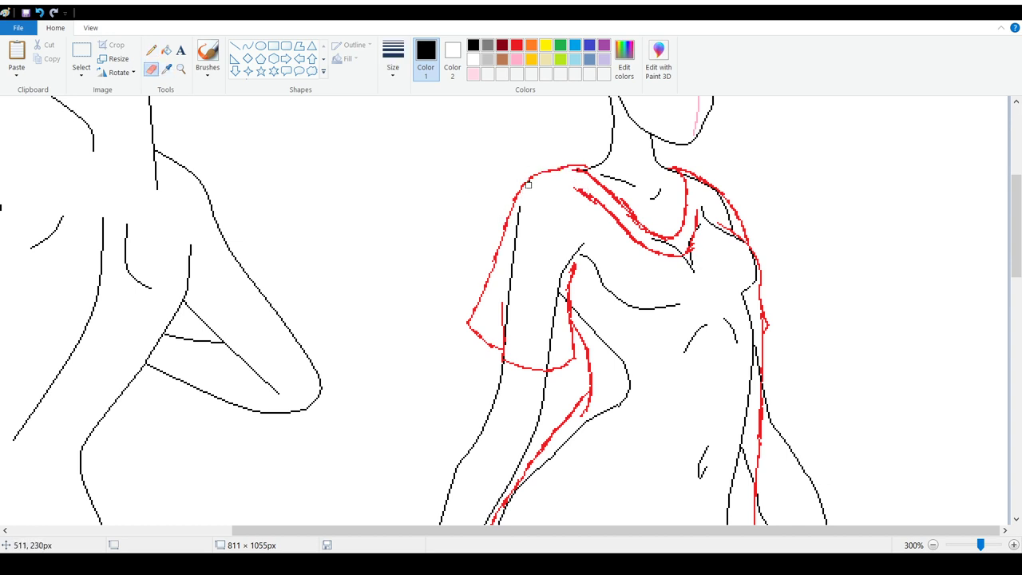
key("ctrl+plus")
left_click_drag(522, 223, 512, 303)
mouse_move(547, 359)
left_mouse_down()
mouse_move(549, 317)
mouse_move(581, 232)
mouse_move(570, 289)
mouse_move(640, 400)
mouse_move(587, 269)
mouse_move(714, 345)
mouse_move(660, 305)
mouse_move(657, 329)
mouse_move(691, 265)
mouse_move(642, 238)
mouse_move(691, 260)
mouse_move(701, 224)
mouse_move(713, 220)
mouse_move(689, 172)
mouse_move(724, 206)
mouse_move(734, 248)
mouse_move(738, 238)
mouse_move(748, 273)
mouse_move(736, 318)
mouse_move(750, 272)
mouse_move(752, 373)
mouse_move(755, 366)
mouse_move(668, 335)
mouse_move(673, 363)
mouse_move(706, 333)
mouse_move(619, 418)
mouse_move(635, 384)
mouse_move(569, 460)
left_mouse_up()
scroll(569, 460, "down", 3)
mouse_move(593, 308)
left_mouse_down()
mouse_move(493, 439)
mouse_move(529, 373)
mouse_move(481, 351)
mouse_move(492, 451)
left_mouse_up()
scroll(526, 372, "down", 3)
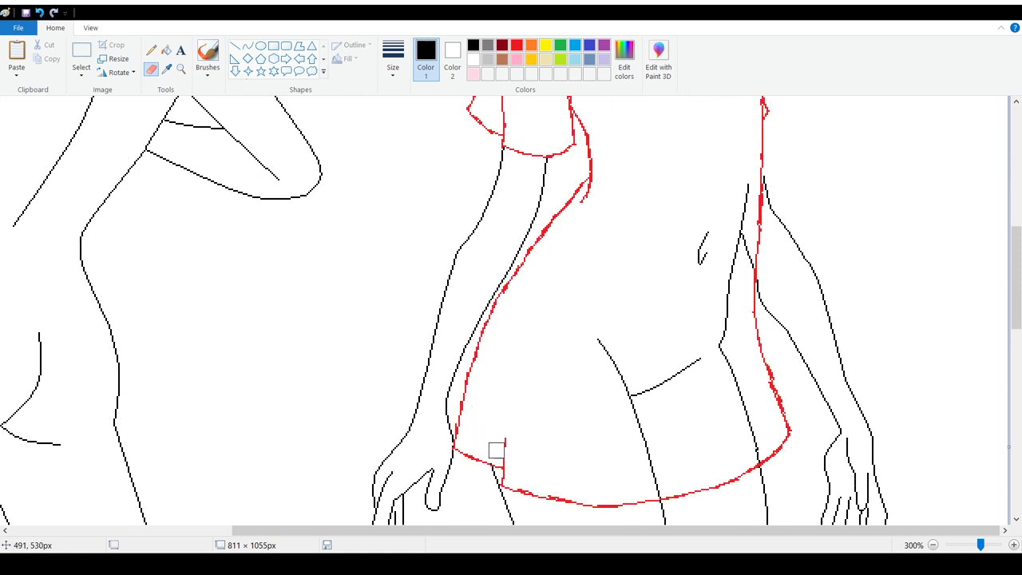
Step: Erase the black thigh, pelvis, navel and remaining side contour lines inside the lower part of the red shirt
left_click_drag(592, 332, 654, 487)
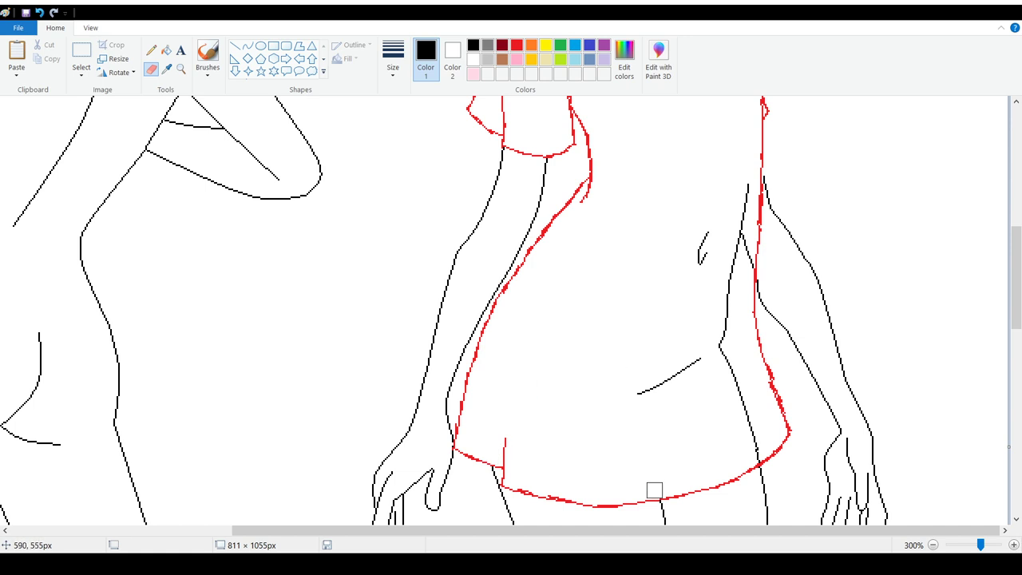
left_click_drag(637, 393, 701, 358)
left_click_drag(707, 233, 700, 261)
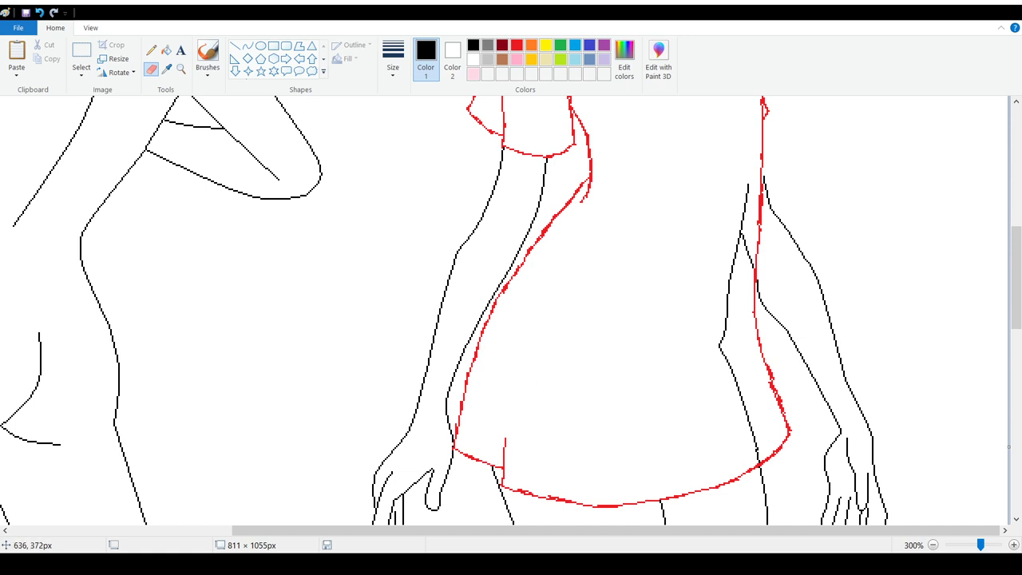
mouse_move(748, 185)
left_mouse_down()
mouse_move(740, 288)
mouse_move(745, 249)
mouse_move(717, 336)
mouse_move(735, 299)
mouse_move(722, 367)
mouse_move(741, 396)
mouse_move(746, 439)
left_mouse_up()
scroll(767, 407, "up", 5)
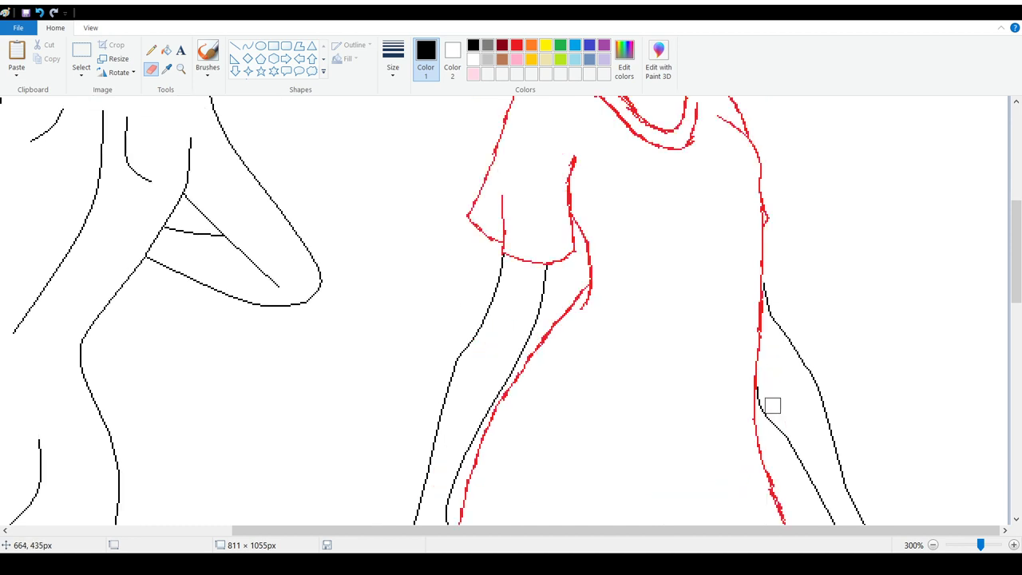
Step: Undo the body-line erasures and all red shirt strokes on the front-facing figure
left_click(932, 545)
left_click(932, 544)
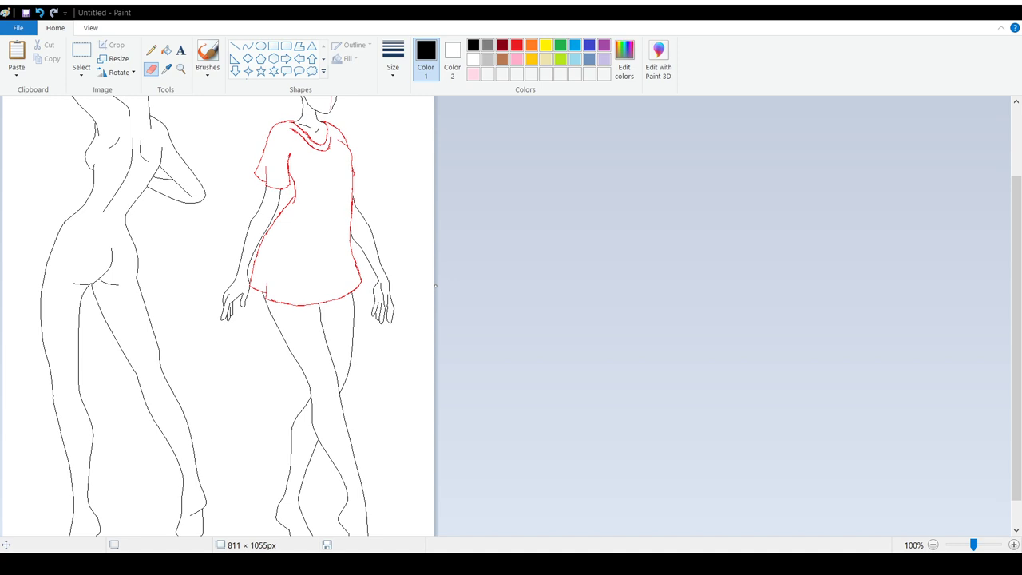
scroll(374, 388, "up", 2)
scroll(375, 388, "down", 2)
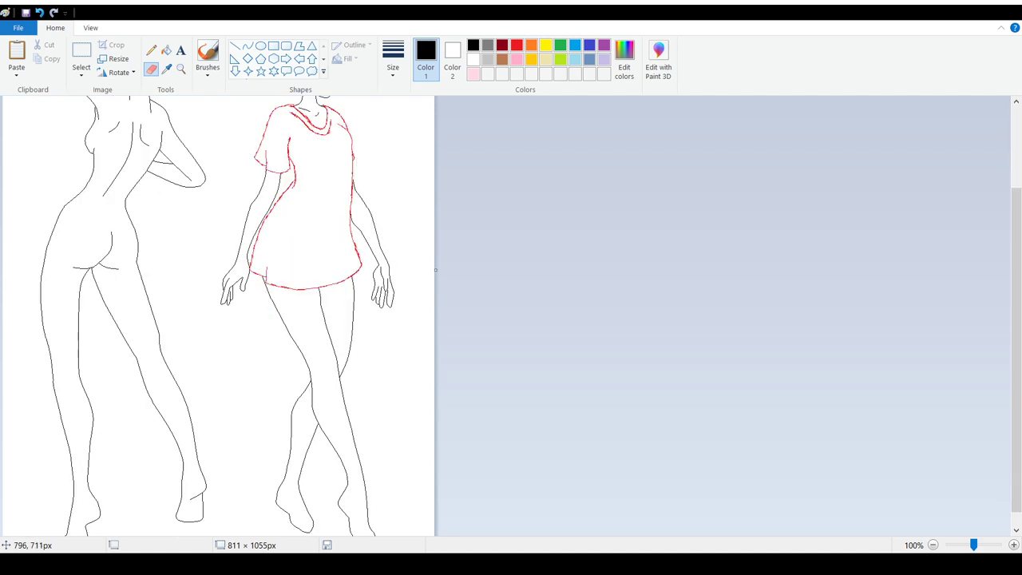
left_click(40, 12)
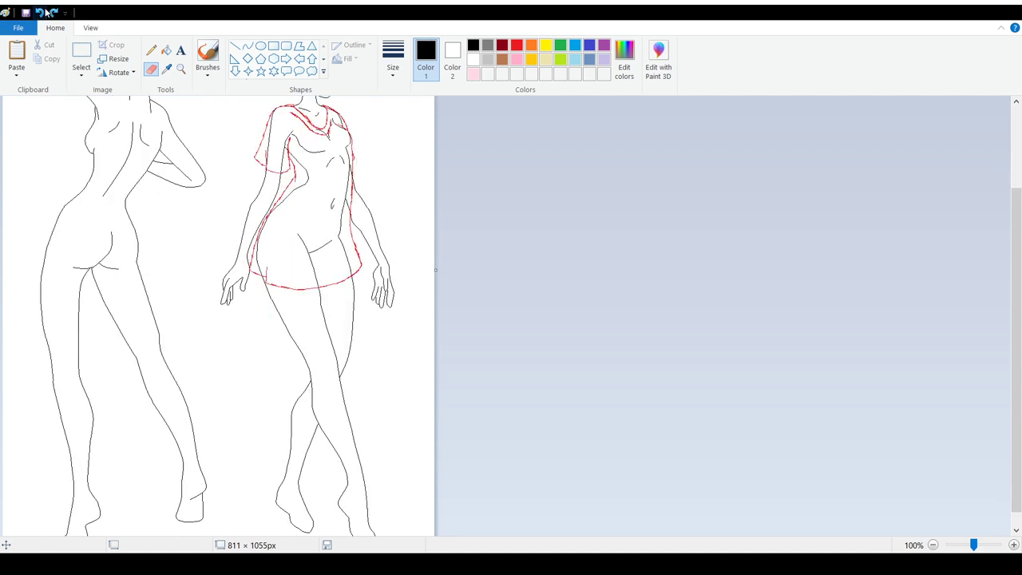
left_click(45, 12)
left_click(45, 12)
left_click(44, 12)
left_click(45, 12)
left_click(45, 12)
left_click(44, 12)
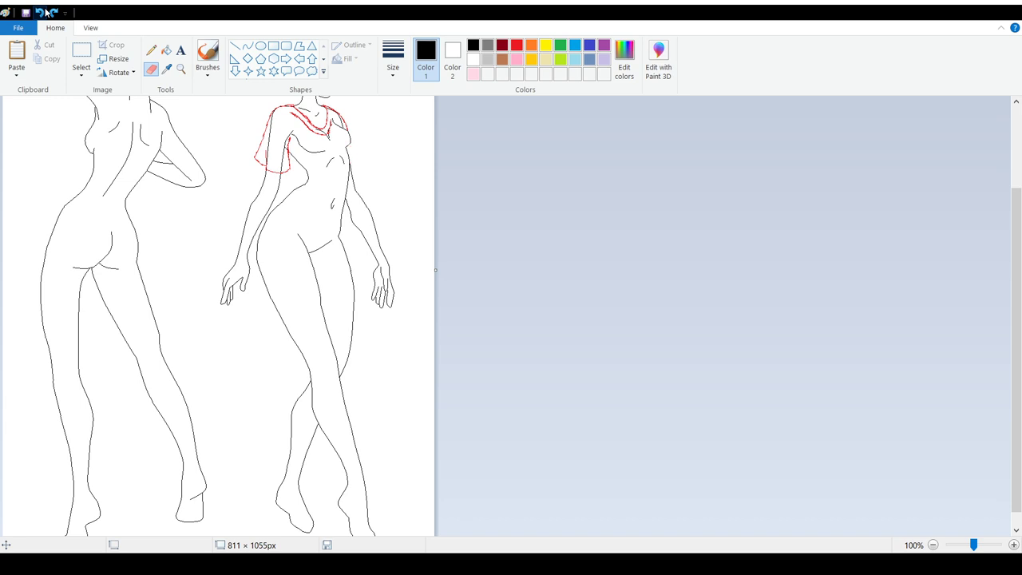
left_click(45, 11)
left_click(45, 11)
left_click(46, 11)
left_click(46, 11)
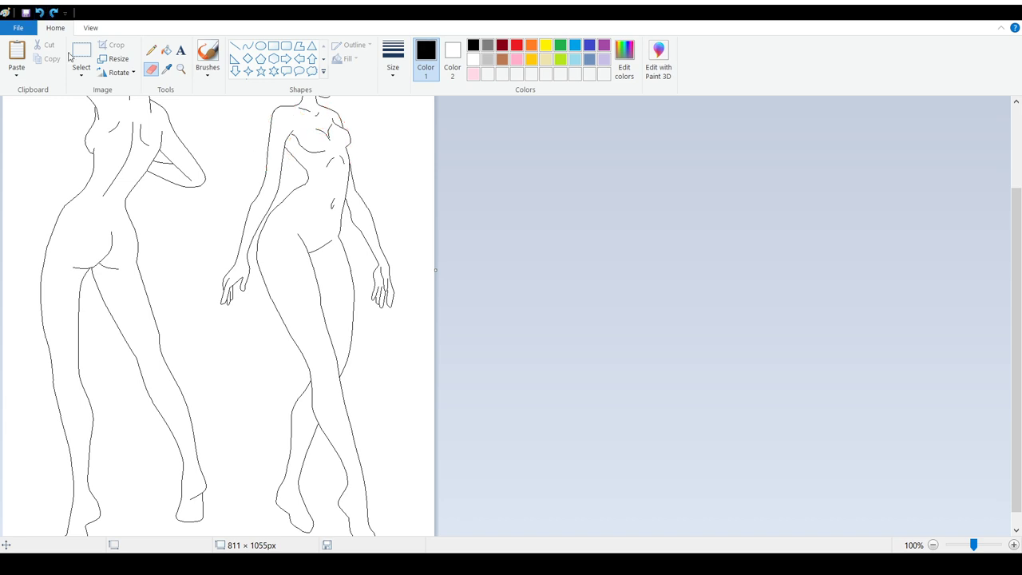
Step: Set up the red Pencil at 300% zoom for sketching on the front-facing figure's torso
scroll(360, 256, "up", 3)
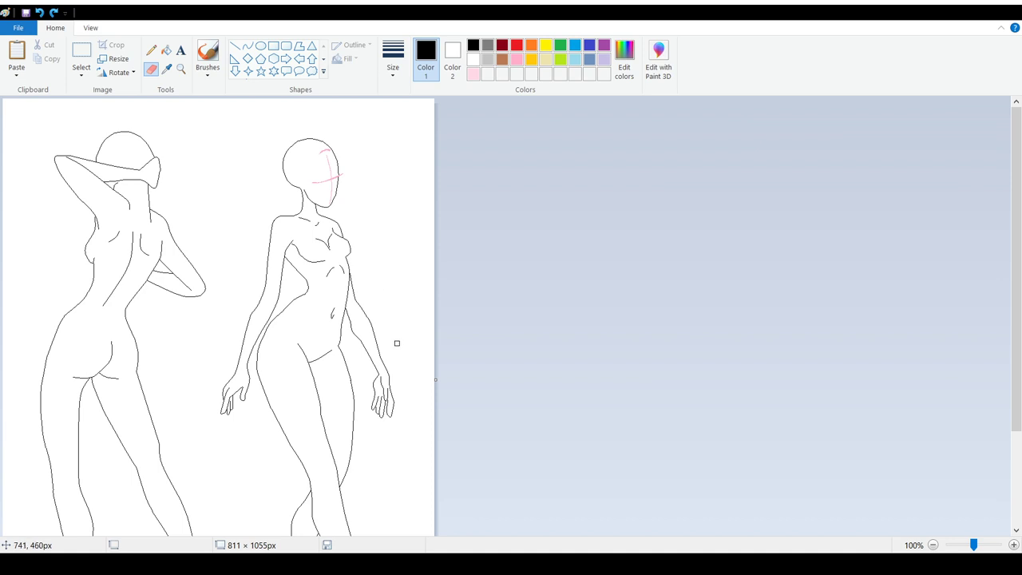
left_click(516, 45)
left_click(150, 51)
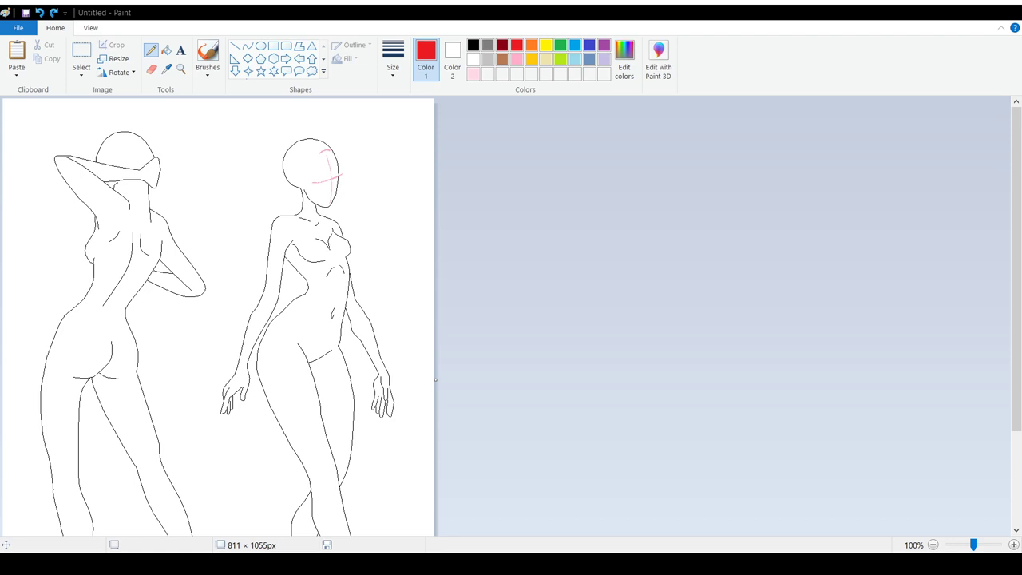
scroll(392, 354, "down", 3)
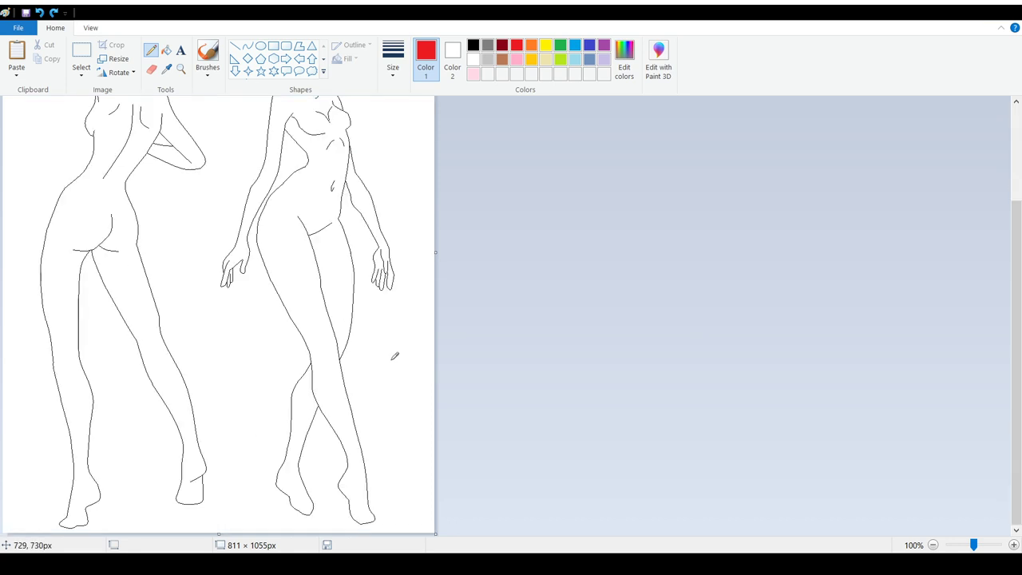
scroll(395, 356, "up", 3)
left_click(1013, 545)
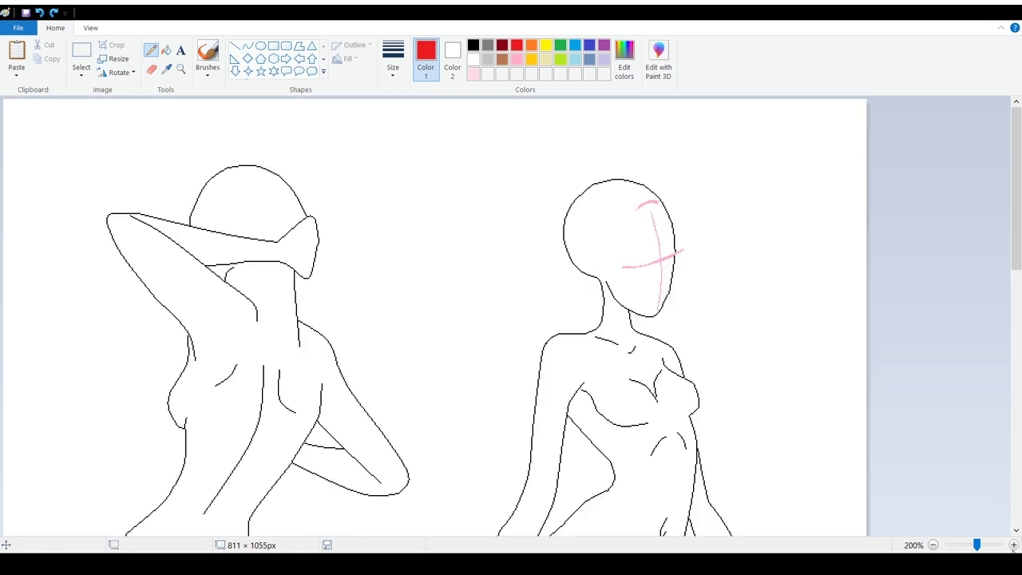
left_click(1013, 544)
left_click_drag(542, 530, 691, 530)
scroll(729, 255, "down", 5)
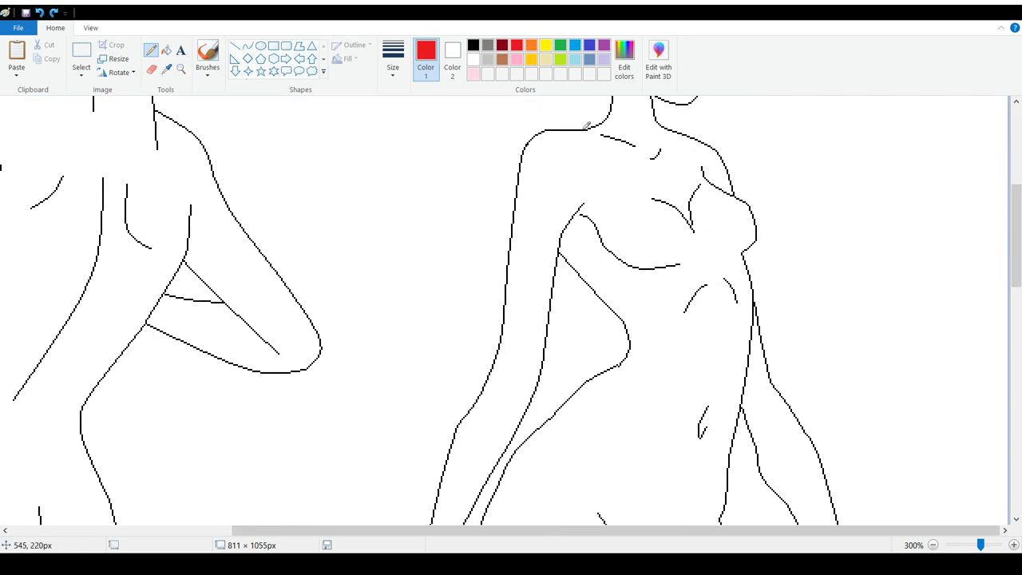
Step: Try a deep scooped red neckline between the shoulders and an arched hem across the waist
mouse_move(586, 128)
left_mouse_down()
mouse_move(652, 214)
mouse_move(693, 230)
mouse_move(707, 191)
mouse_move(683, 129)
left_mouse_up()
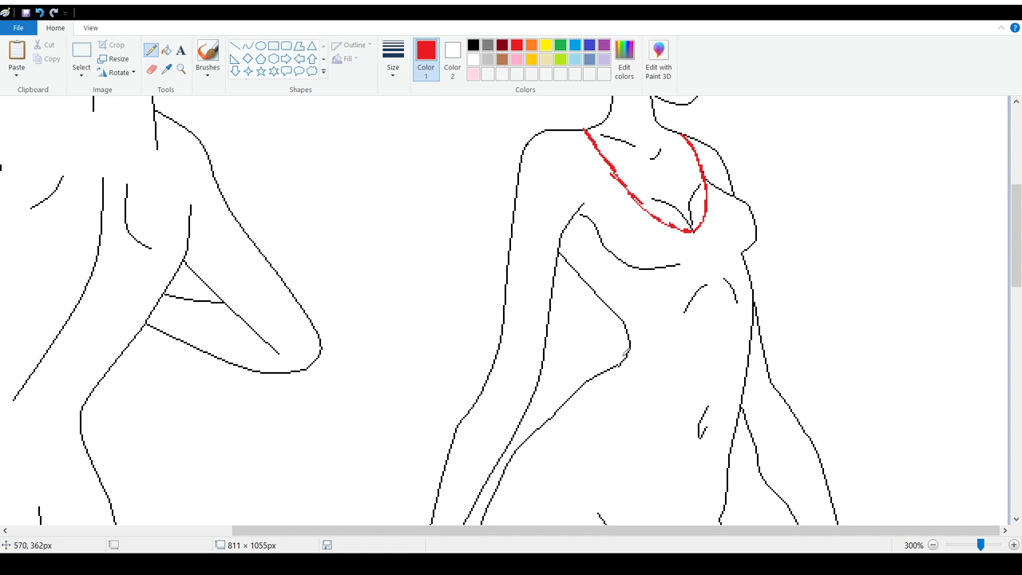
left_click_drag(631, 348, 748, 368)
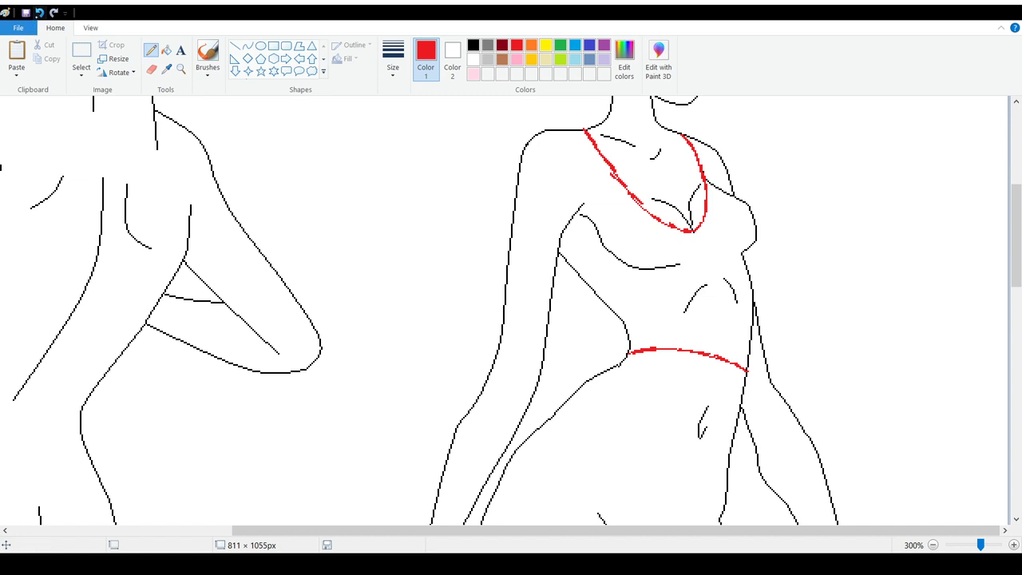
key("ctrl+z")
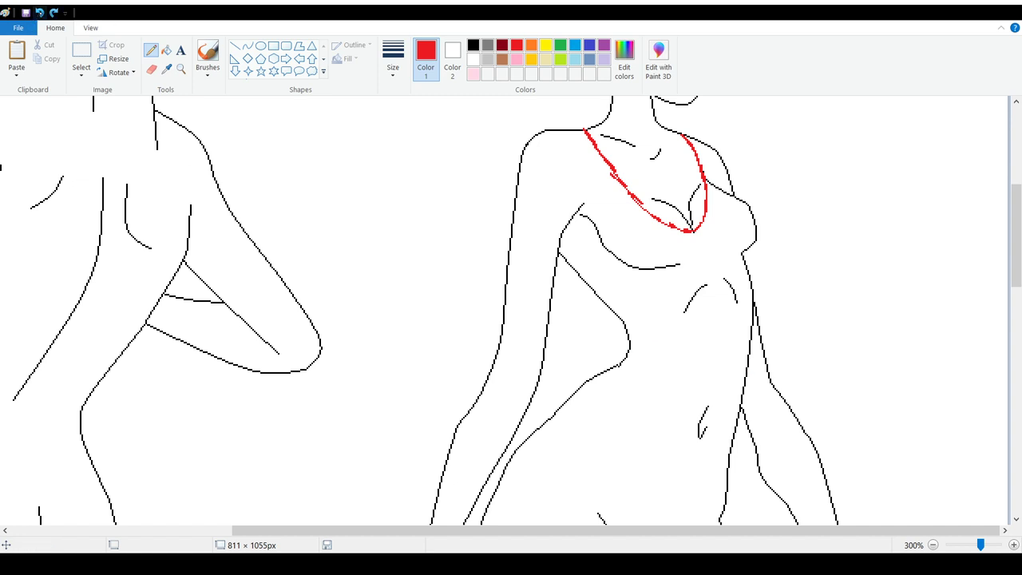
key("ctrl+z")
Step: Try a red off-shoulder neckline with a flared flounce over the chest and arms, plus a curved waist hem
mouse_move(512, 226)
left_mouse_down()
mouse_move(565, 202)
mouse_move(729, 166)
left_mouse_up()
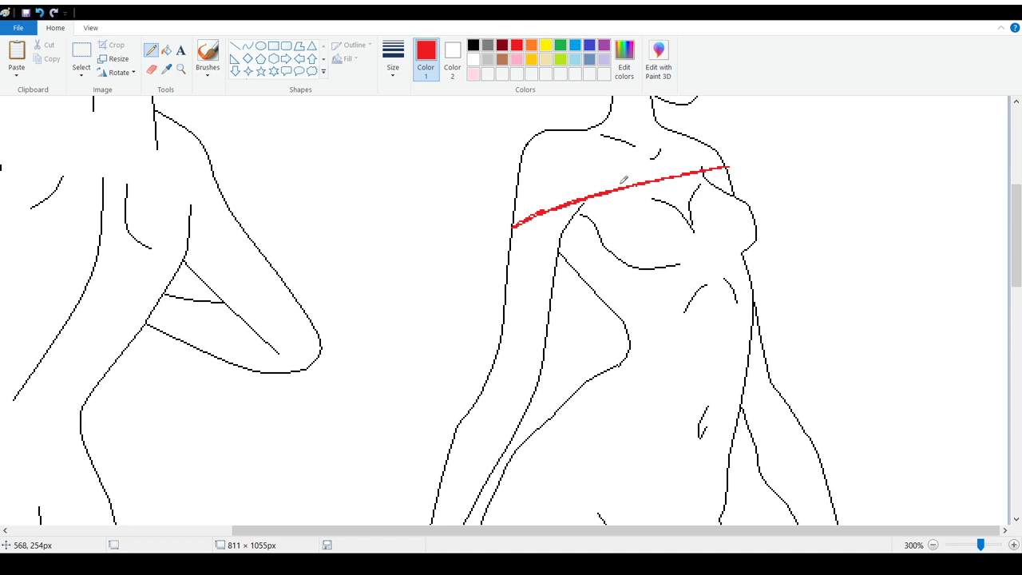
left_click_drag(629, 335, 742, 326)
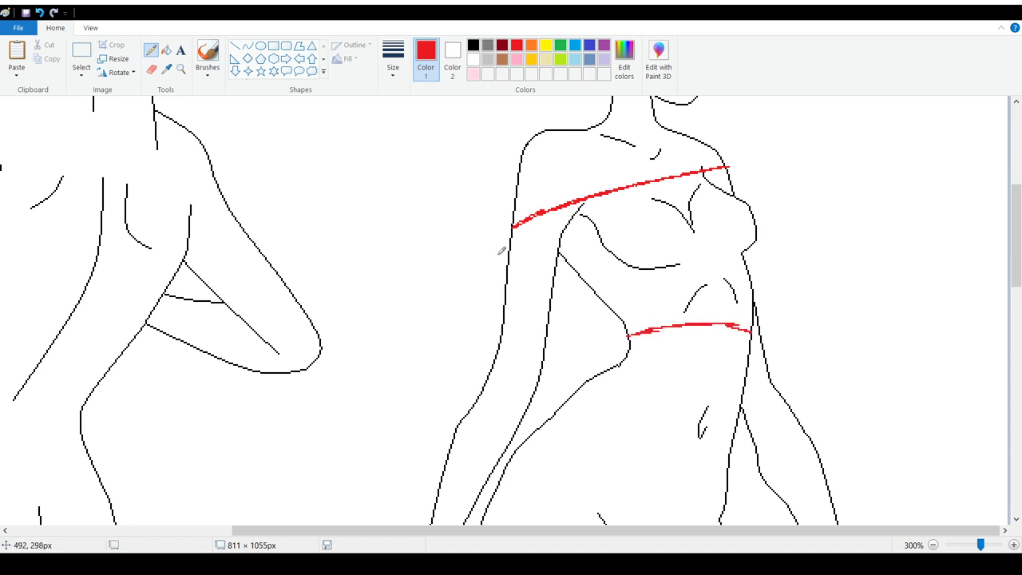
mouse_move(512, 227)
left_mouse_down()
mouse_move(484, 293)
mouse_move(493, 304)
mouse_move(563, 308)
mouse_move(654, 290)
mouse_move(781, 243)
mouse_move(727, 167)
left_mouse_up()
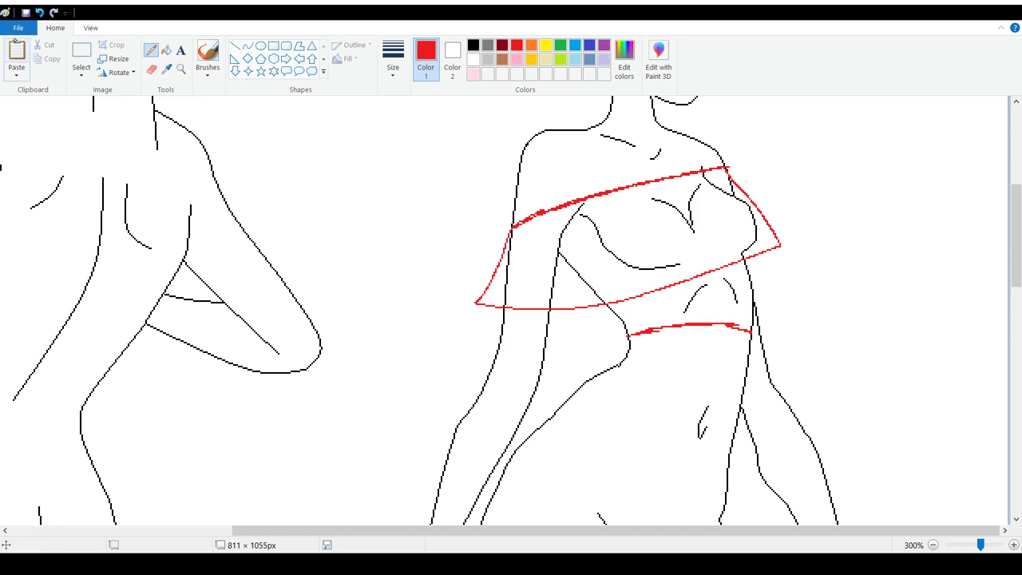
left_click(39, 12)
left_click(39, 12)
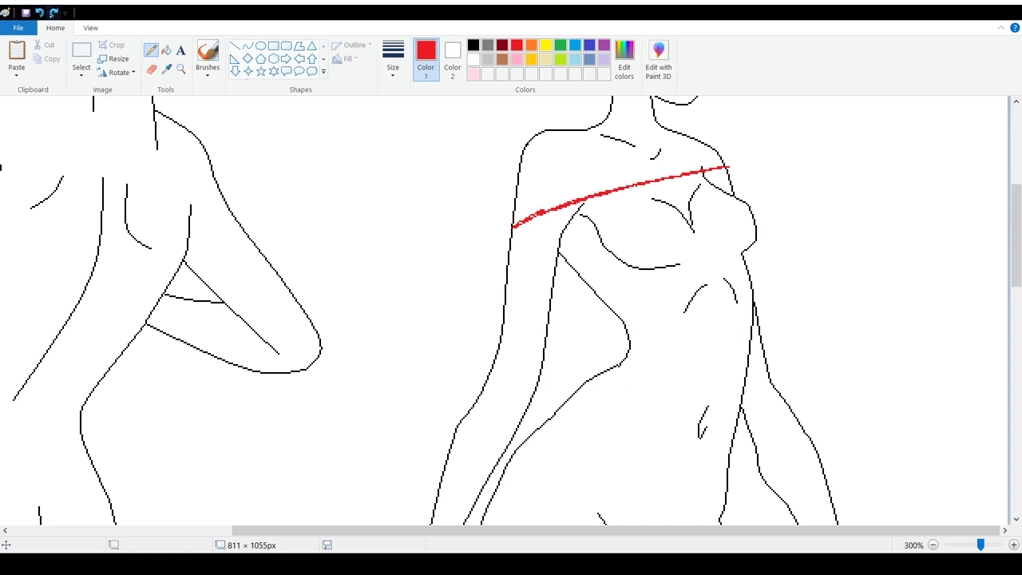
left_click(39, 12)
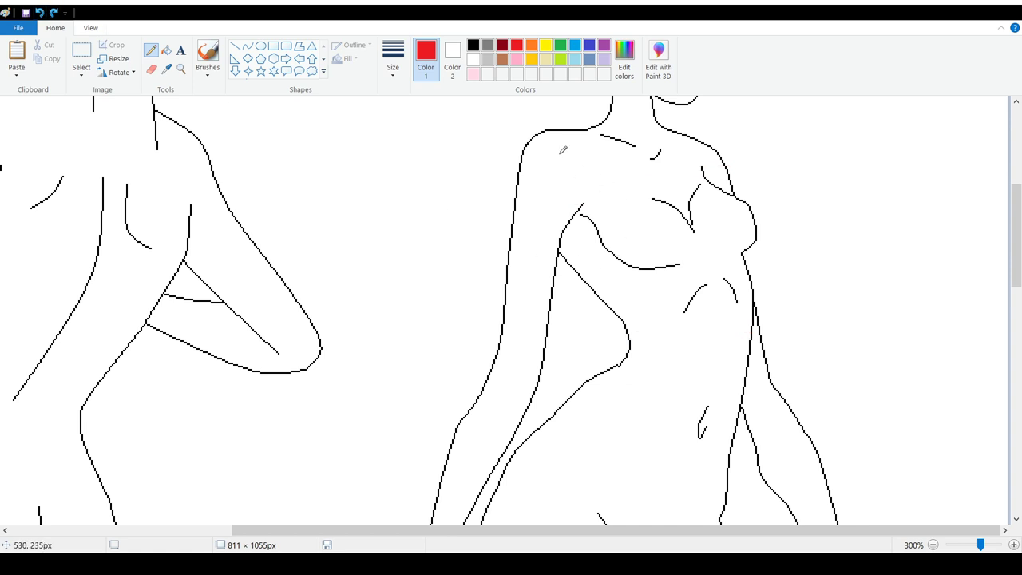
Step: Try a drooping red neckline from the shoulder to the opposite armpit with a hem just above the waist
mouse_move(534, 138)
left_mouse_down()
mouse_move(565, 171)
mouse_move(632, 208)
mouse_move(676, 212)
mouse_move(735, 196)
left_mouse_up()
left_click_drag(626, 322, 747, 307)
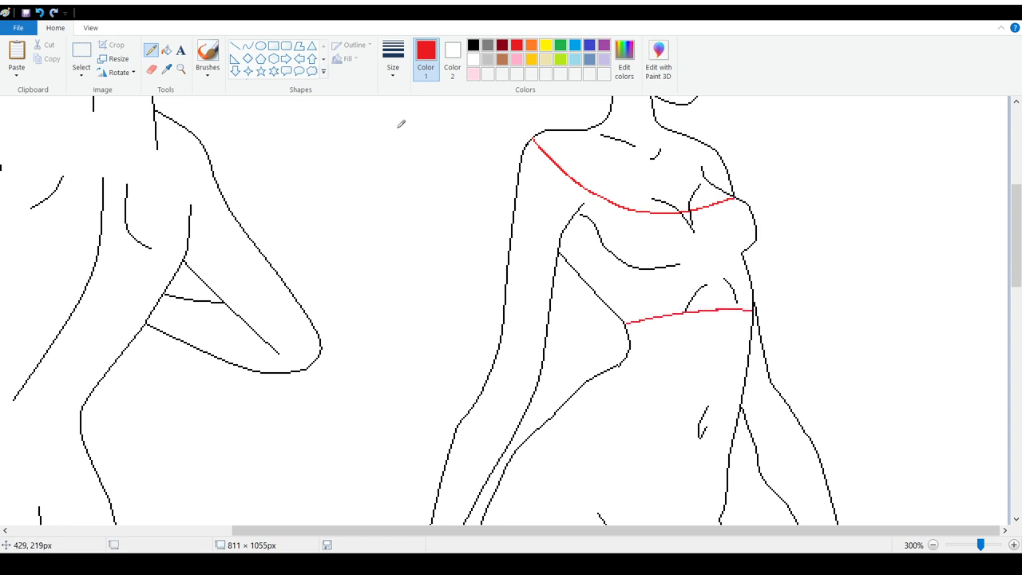
left_click(39, 13)
left_click(38, 13)
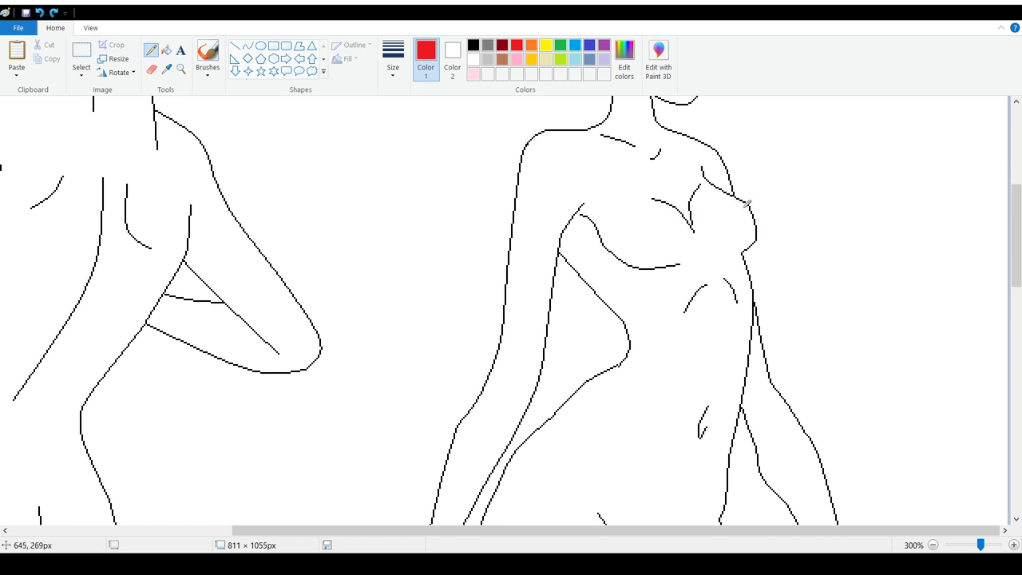
Step: Sketch a red off-shoulder neckline across the upper arms and chest, and a slightly arched hem across the waist
left_click_drag(512, 224, 731, 180)
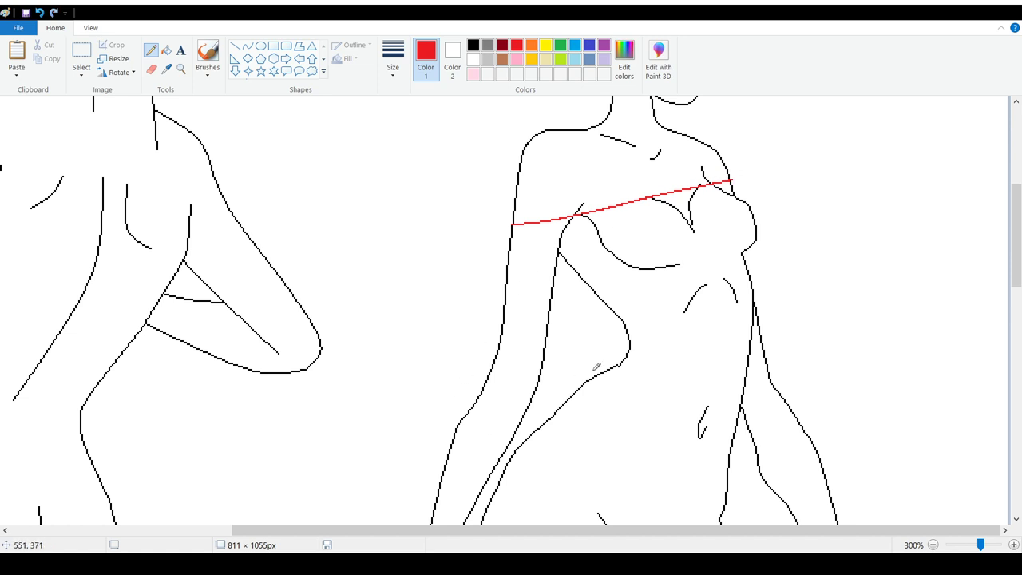
left_click_drag(630, 339, 751, 330)
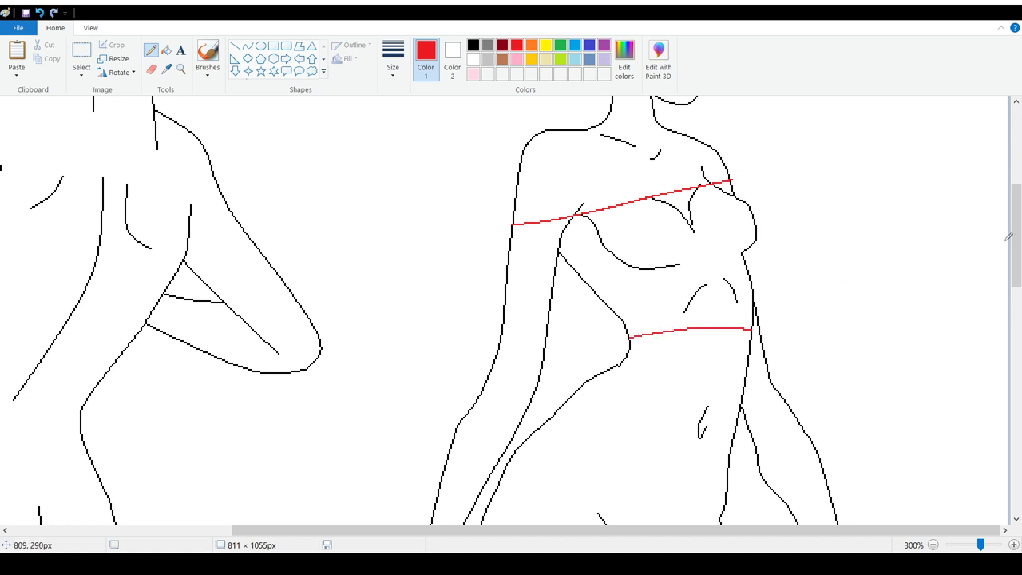
left_click_drag(1016, 235, 1016, 289)
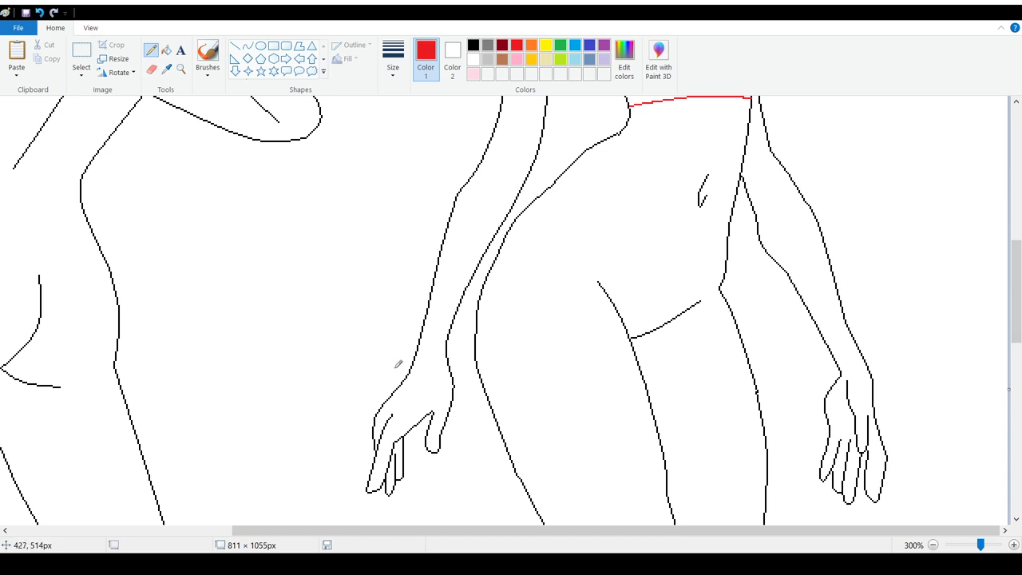
Step: Try curved red cuff lines around both wrists of the front-facing figure
mouse_move(417, 356)
left_mouse_down()
mouse_move(416, 377)
mouse_move(448, 357)
left_mouse_up()
mouse_move(835, 364)
left_mouse_down()
mouse_move(843, 372)
mouse_move(862, 349)
left_mouse_up()
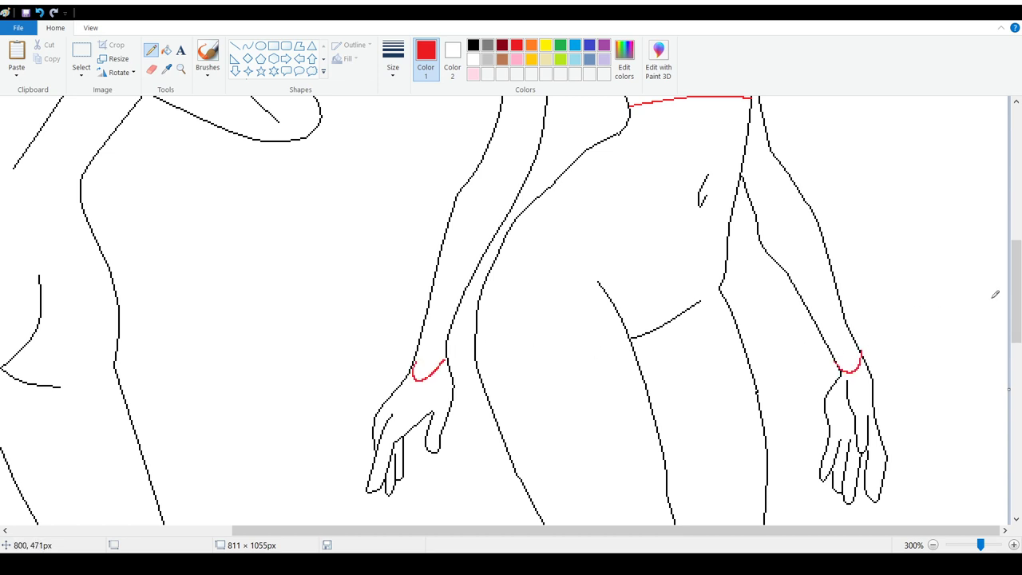
Step: Undo the red wrist cuffs together with the off-shoulder neckline and waist hem
left_click_drag(1010, 301, 1018, 241)
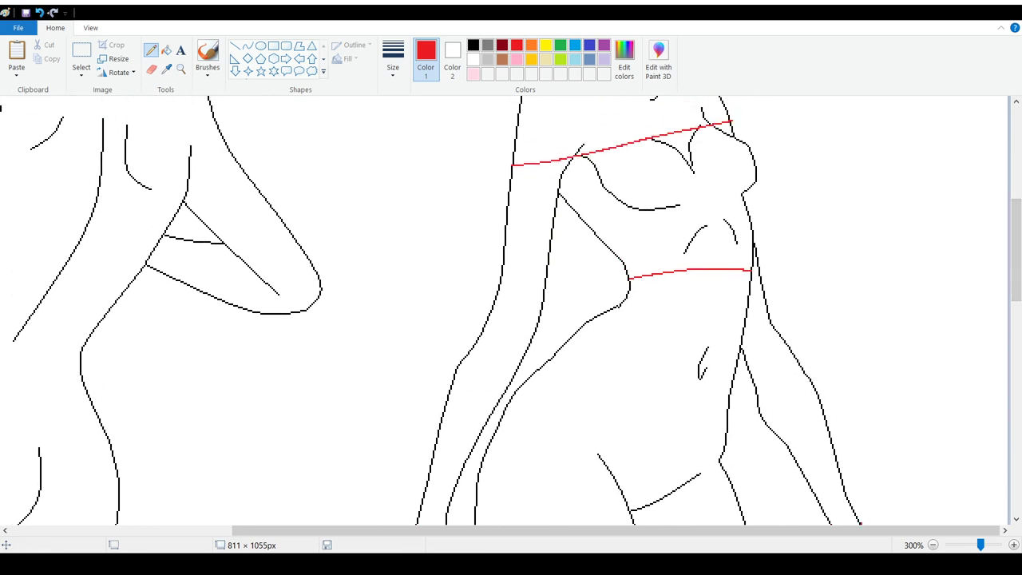
key("ctrl+z")
key("ctrl+z")
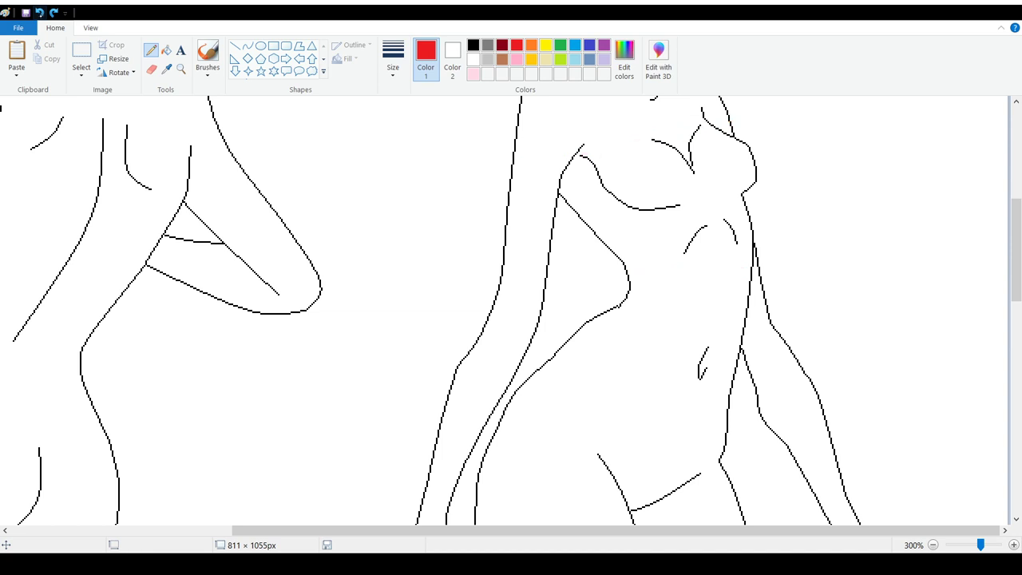
Step: Try a red scooped neckline with loose body sides, two vertical folds and a flared hem just above the navel
mouse_move(1009, 229)
left_mouse_down()
mouse_move(1014, 198)
mouse_move(1017, 216)
left_mouse_up()
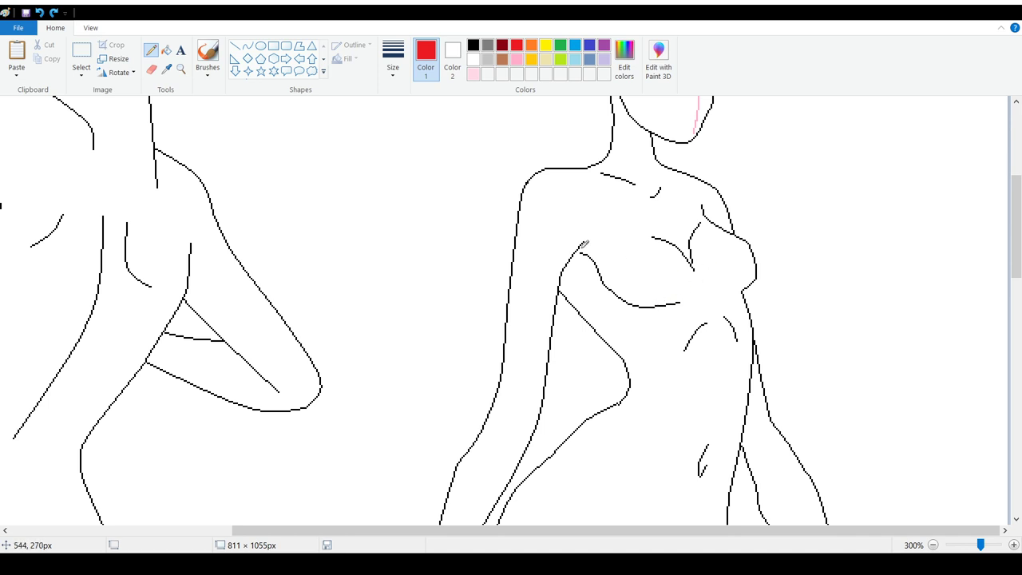
mouse_move(575, 165)
left_mouse_down()
mouse_move(628, 225)
mouse_move(660, 239)
mouse_move(682, 237)
mouse_move(695, 220)
mouse_move(680, 164)
left_mouse_up()
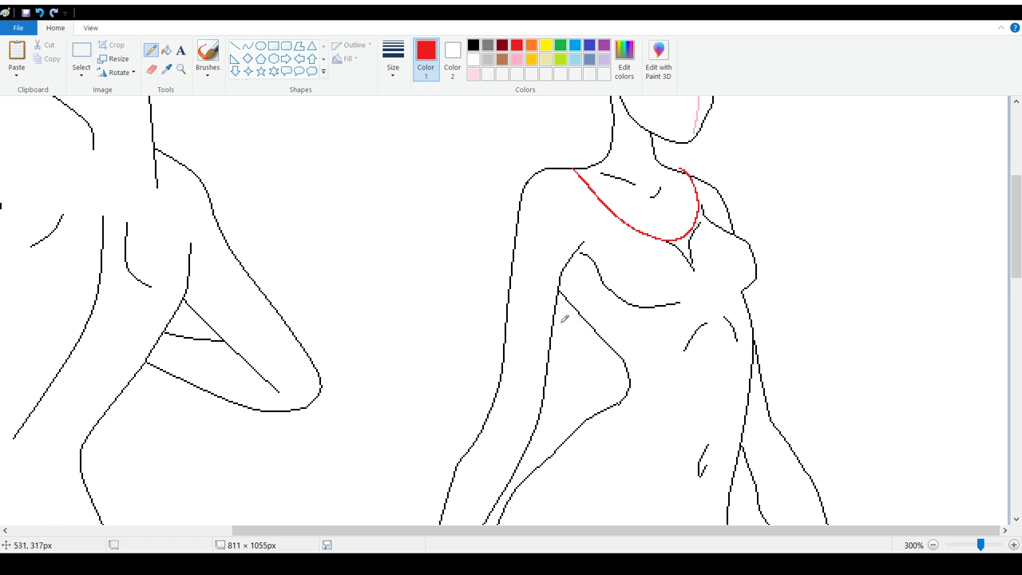
mouse_move(557, 314)
left_mouse_down()
mouse_move(599, 358)
mouse_move(586, 407)
mouse_move(613, 430)
mouse_move(649, 431)
left_mouse_up()
mouse_move(651, 366)
left_mouse_down()
mouse_move(650, 433)
mouse_move(728, 438)
left_mouse_up()
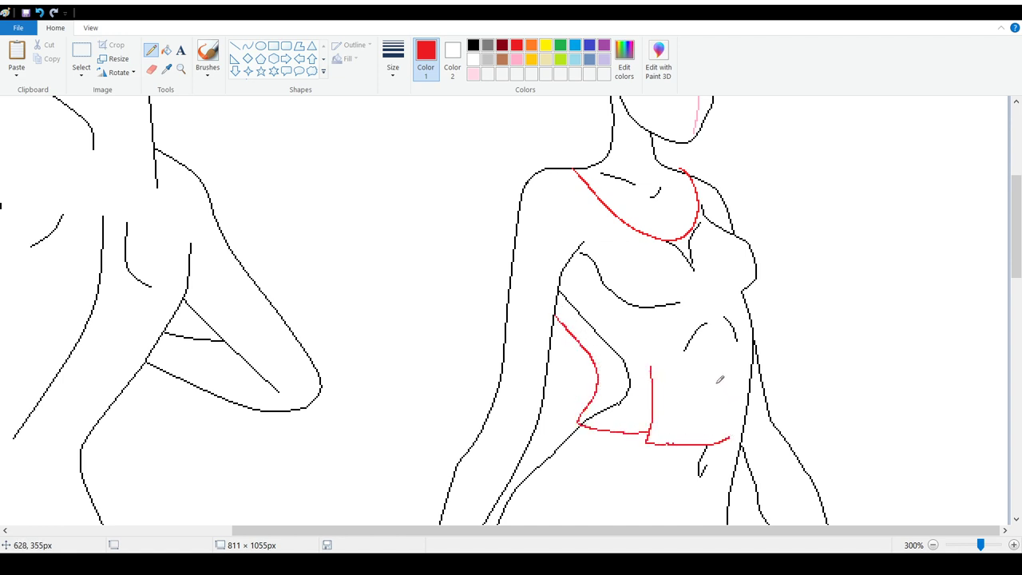
mouse_move(719, 370)
left_mouse_down()
mouse_move(729, 431)
mouse_move(758, 438)
left_mouse_up()
mouse_move(757, 305)
left_mouse_down()
mouse_move(767, 423)
mouse_move(760, 438)
left_mouse_up()
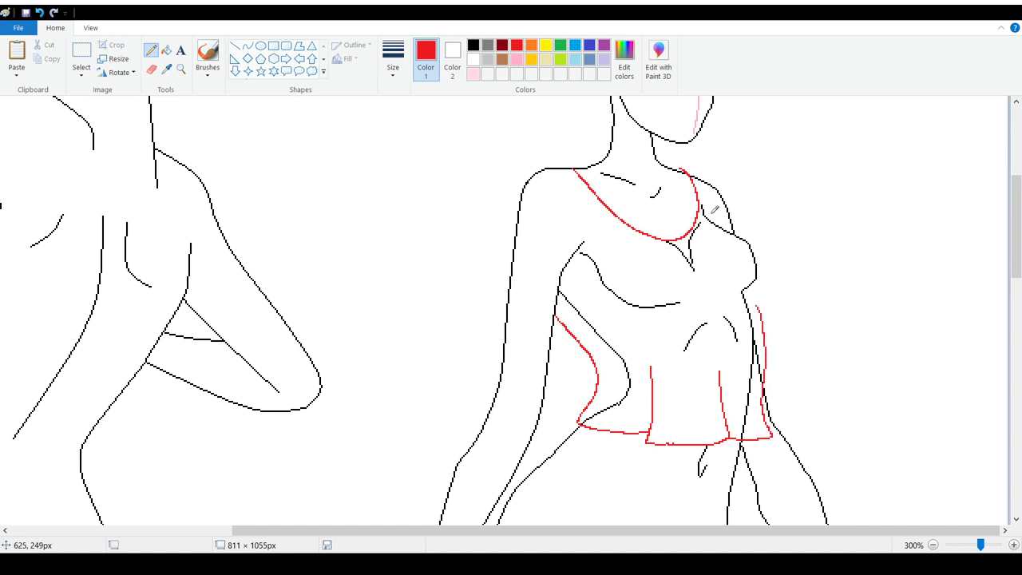
Step: Try a red contour along the chest's outer side, a flared short sleeve on one arm and a cap over the far shoulder
mouse_move(715, 210)
left_mouse_down()
mouse_move(753, 242)
mouse_move(760, 310)
left_mouse_up()
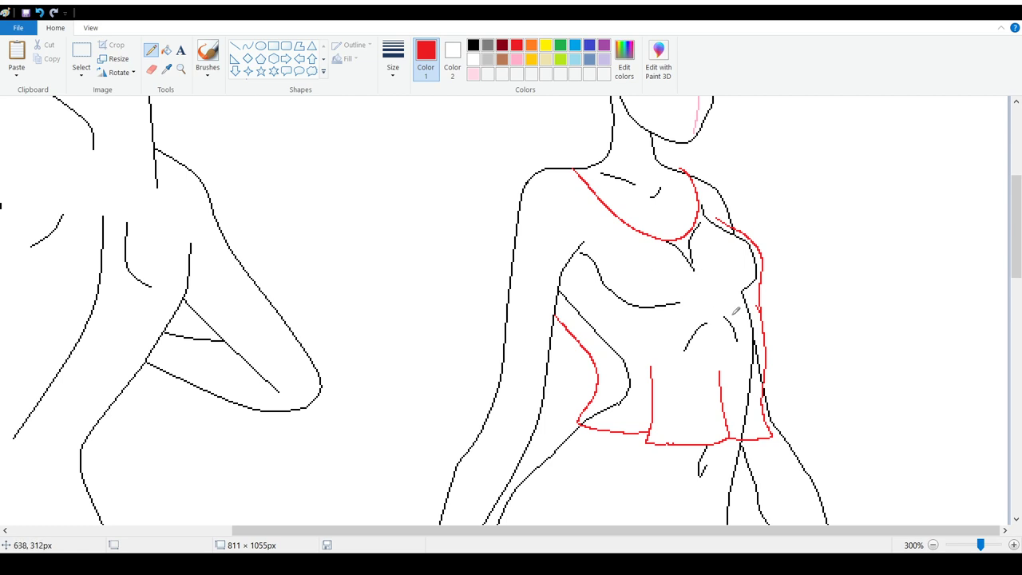
mouse_move(573, 166)
left_mouse_down()
mouse_move(537, 171)
mouse_move(519, 192)
mouse_move(490, 270)
mouse_move(563, 297)
left_mouse_up()
mouse_move(691, 169)
left_mouse_down()
mouse_move(726, 187)
mouse_move(742, 227)
left_mouse_up()
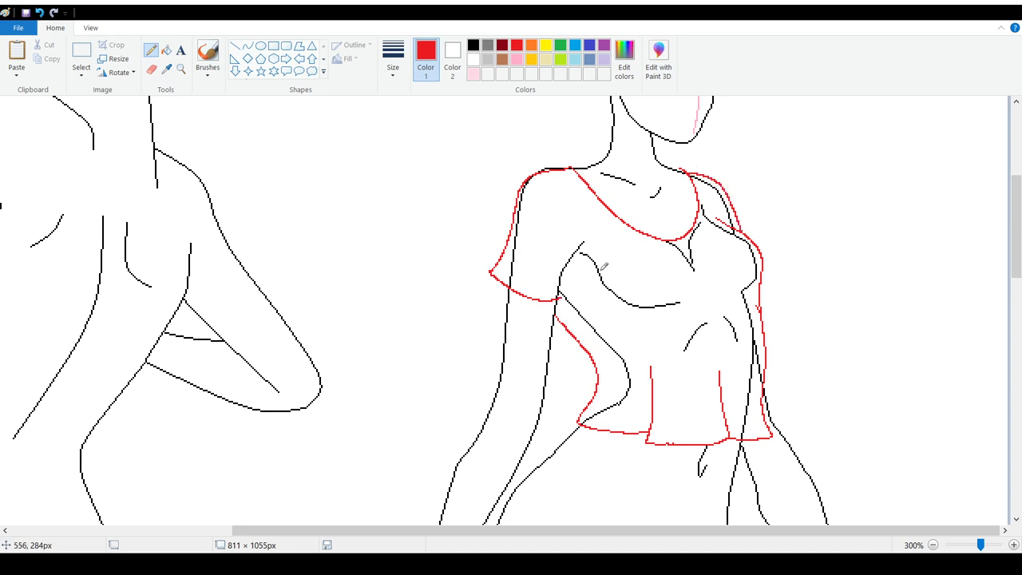
Step: Undo the whole red short-sleeved top, from the sleeves back to the scooped neckline
left_click(39, 13)
left_click(39, 13)
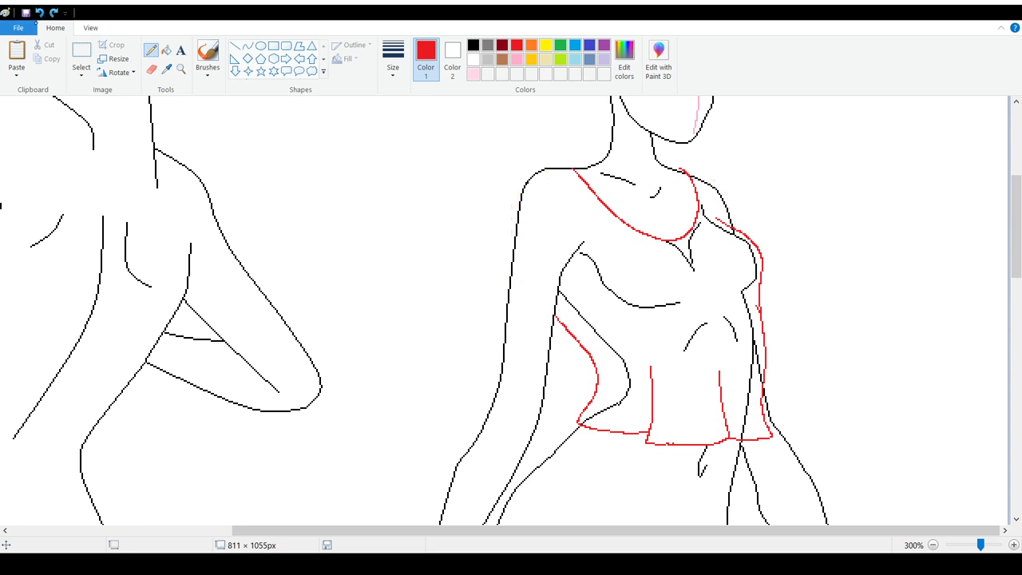
key("ctrl+F1")
double_click(52, 26)
left_click(40, 13)
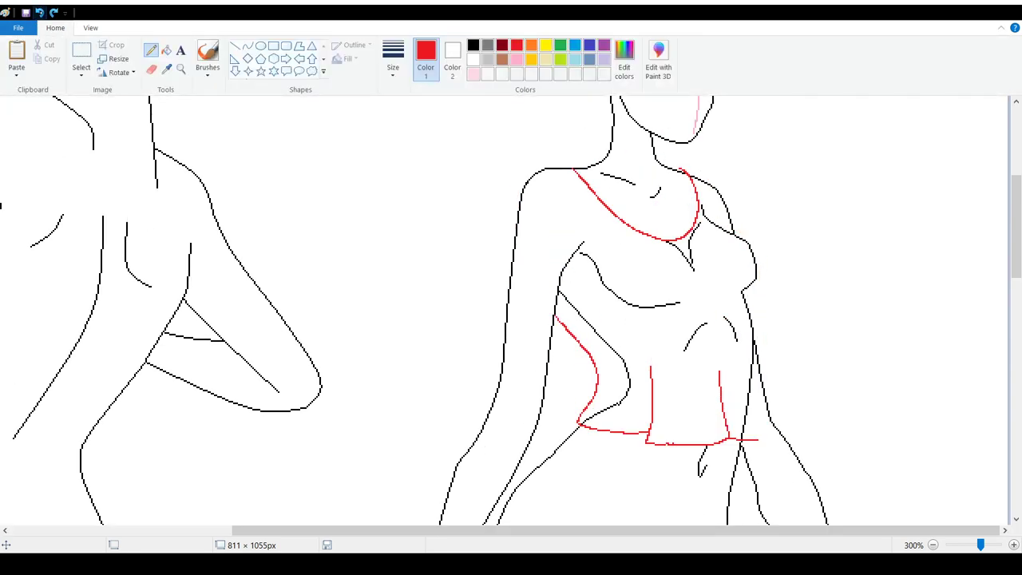
left_click(40, 13)
left_click(39, 13)
left_click(39, 12)
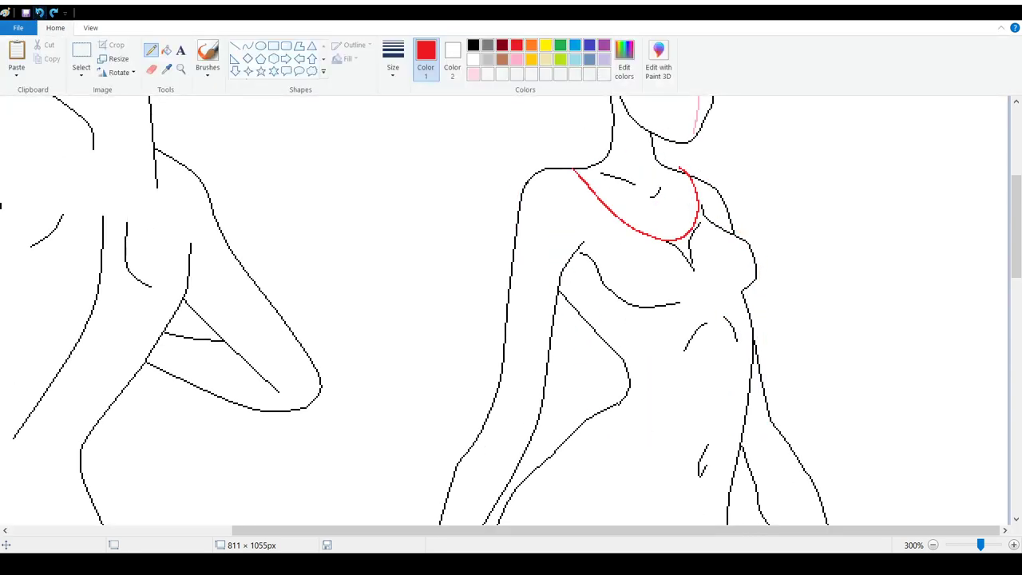
left_click(39, 13)
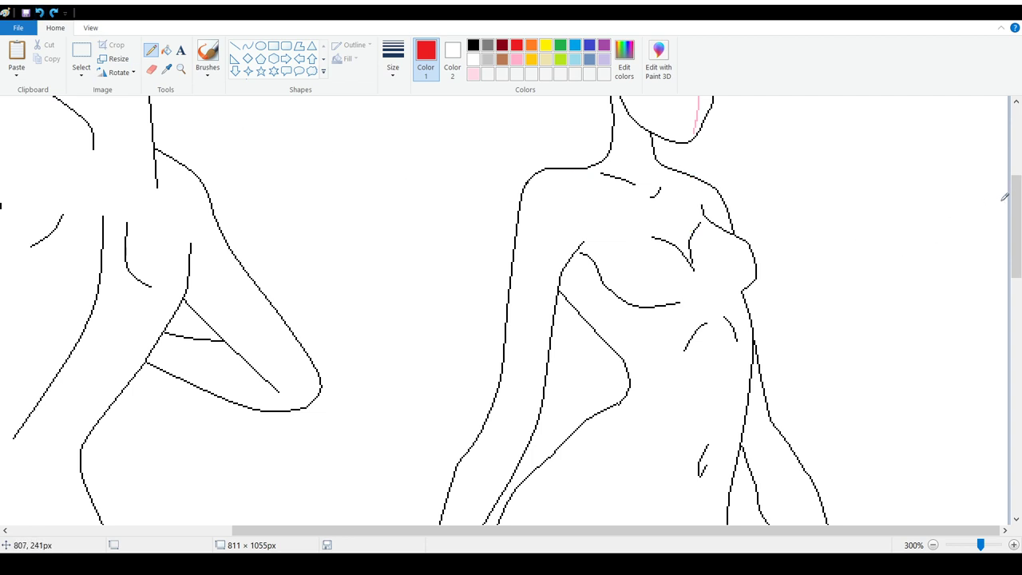
Step: Try an upward-arched red waistline across the figure's lower abdomen, and undo it
mouse_move(1015, 197)
left_mouse_down()
mouse_move(1015, 158)
mouse_move(1008, 289)
mouse_move(1008, 265)
left_mouse_up()
mouse_move(545, 208)
left_mouse_down()
mouse_move(613, 213)
mouse_move(729, 271)
left_mouse_up()
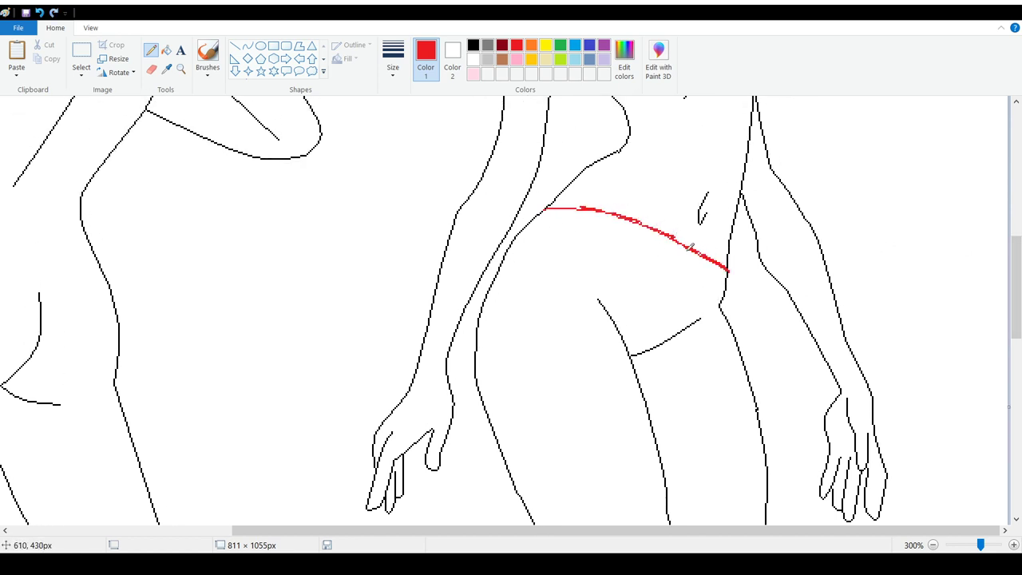
left_click(39, 12)
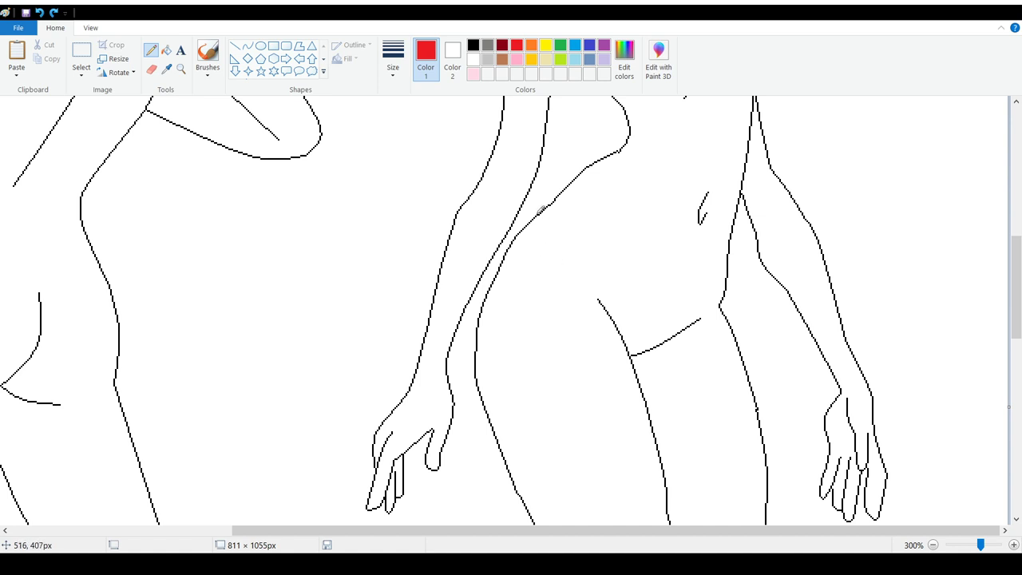
Step: Try a downward-curving red waistline from hip to hip, and undo it
mouse_move(525, 230)
left_mouse_down()
mouse_move(562, 270)
mouse_move(602, 286)
mouse_move(720, 304)
left_mouse_up()
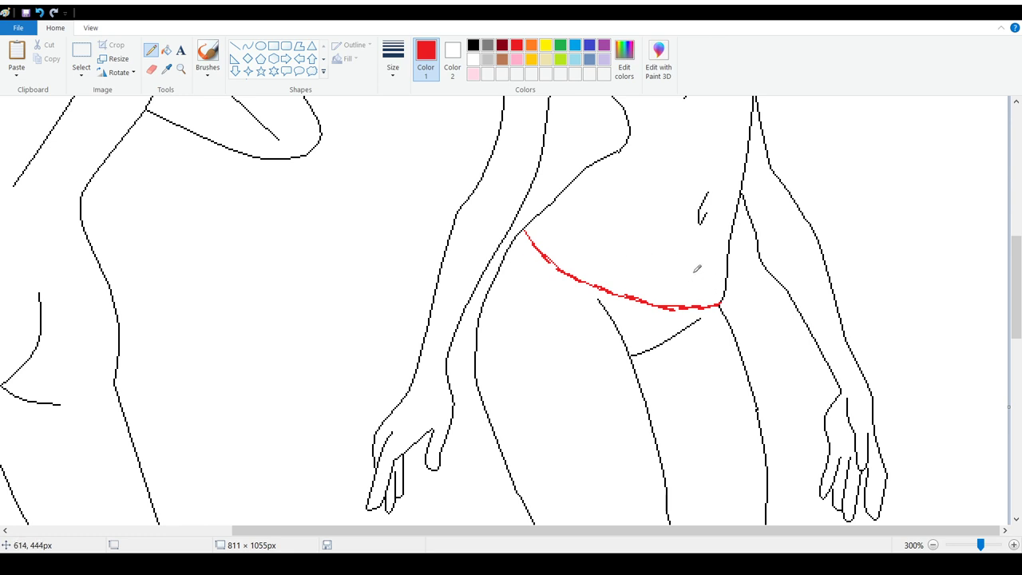
mouse_move(1011, 269)
left_mouse_down()
mouse_move(1007, 244)
mouse_move(970, 418)
mouse_move(894, 244)
left_mouse_up()
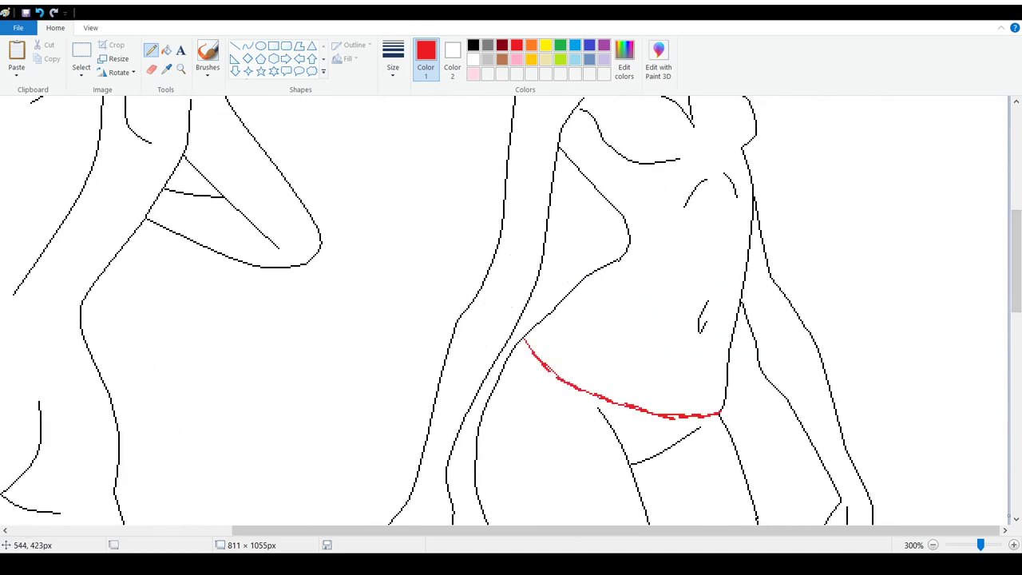
left_click(39, 12)
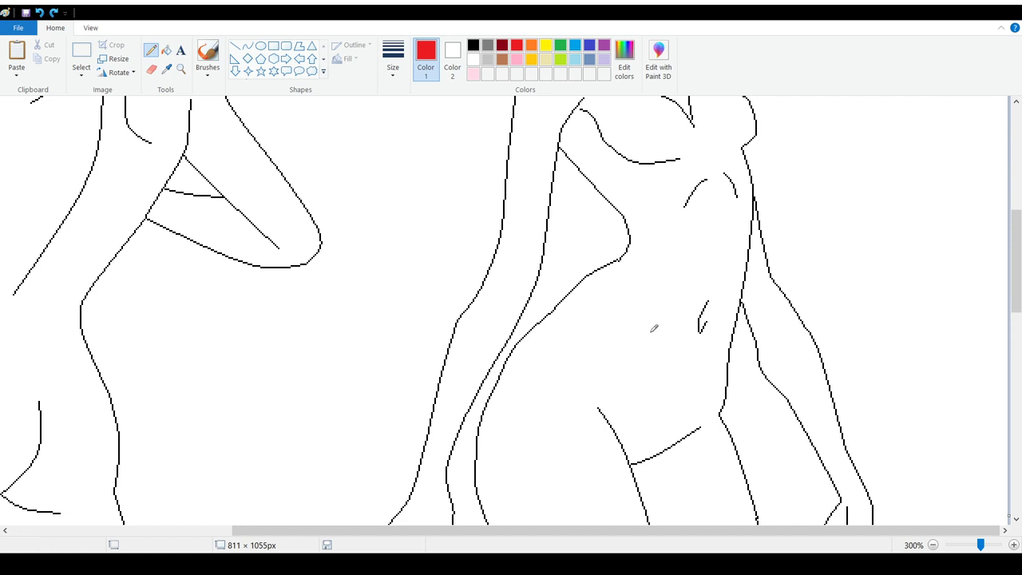
Step: Try a lower slanted red waistline from the outer hip across the top of the thigh crease, and undo it
left_click_drag(1015, 257, 1015, 299)
mouse_move(503, 208)
left_mouse_down()
mouse_move(624, 254)
mouse_move(728, 255)
left_mouse_up()
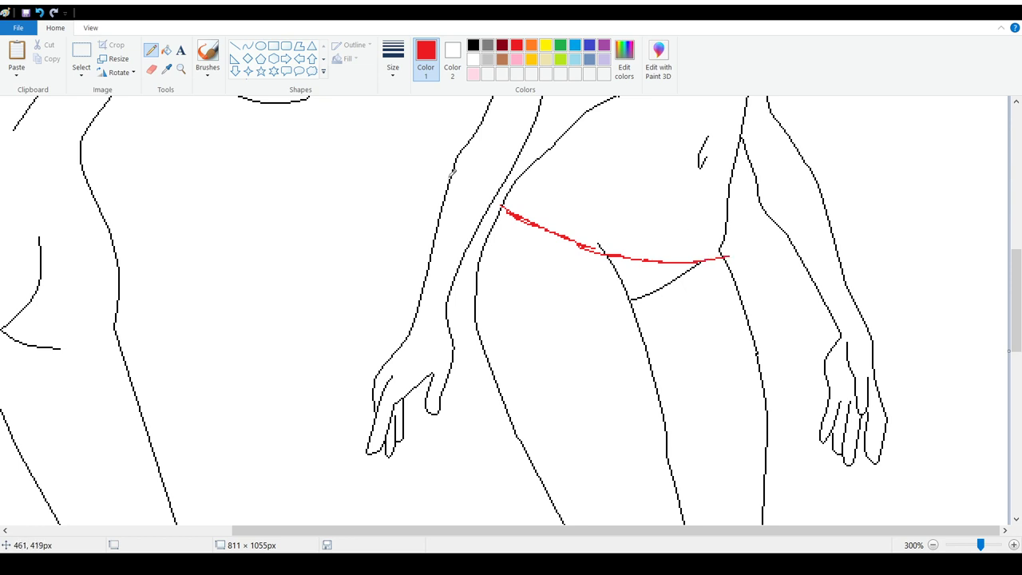
left_click(40, 13)
Step: Try a nearly straight slanted red waistband across the lower abdomen with short side lines at both hips, and undo it
left_click_drag(535, 163, 726, 228)
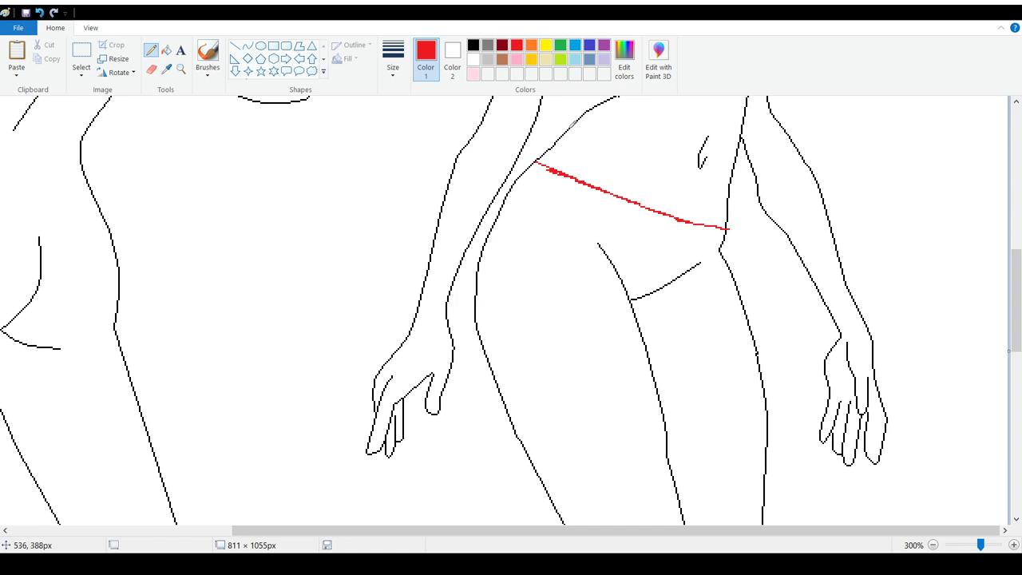
left_click_drag(570, 127, 543, 150)
left_click_drag(727, 195, 718, 223)
key("ctrl+z")
key("ctrl+z")
key("ctrl+z")
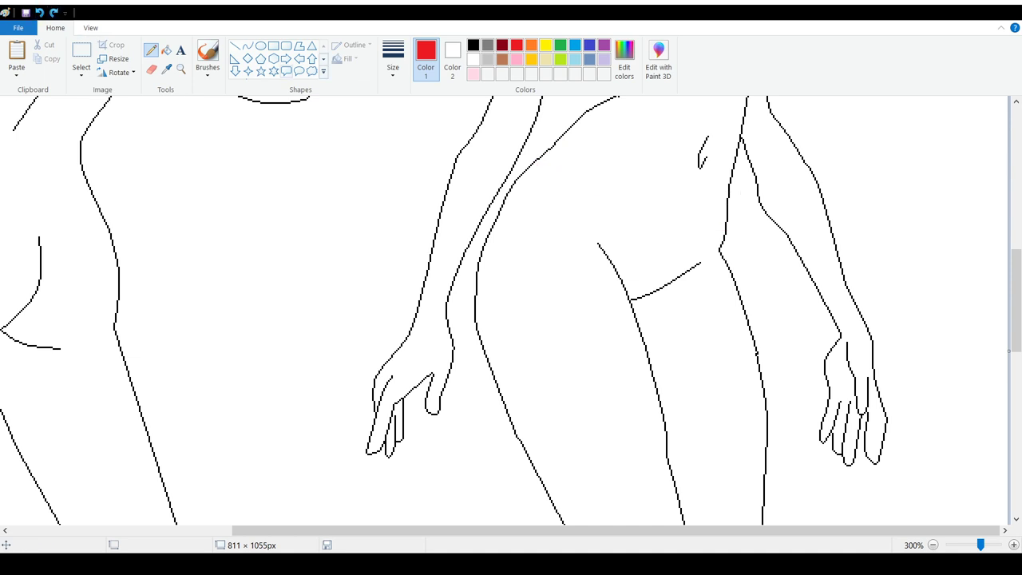
Step: Try low red bottoms with a curved line across the upper thighs and a double diagonal strap rising over the hip
scroll(510, 312, "up", 6)
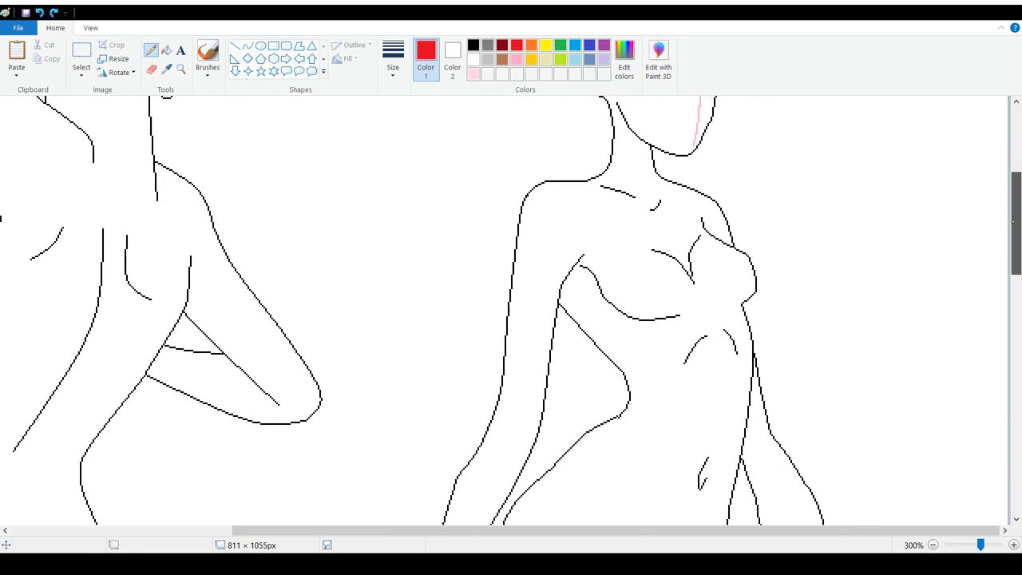
scroll(511, 311, "down", 2)
scroll(510, 311, "up", 2)
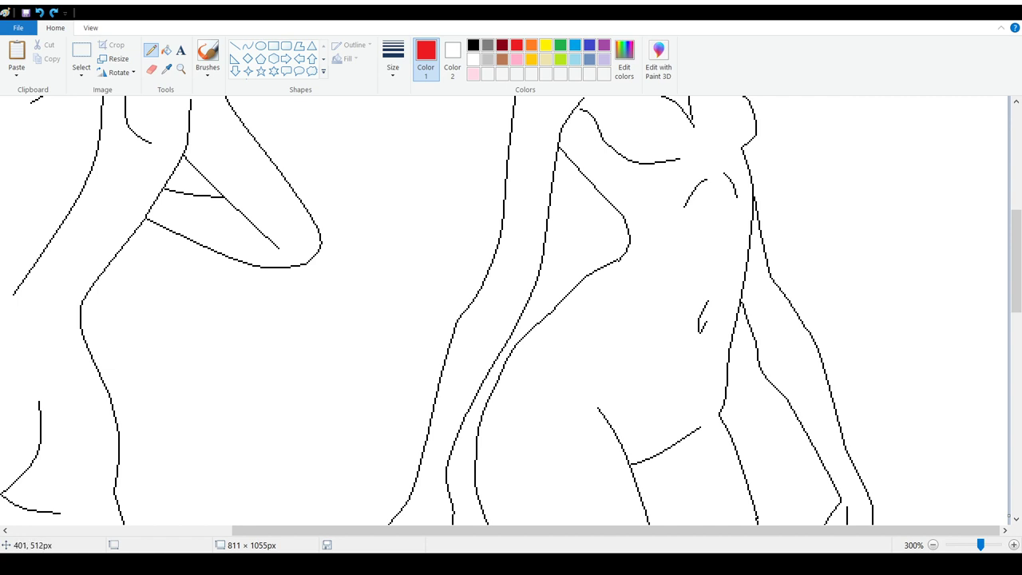
mouse_move(499, 380)
left_mouse_down()
mouse_move(627, 442)
mouse_move(733, 444)
left_mouse_up()
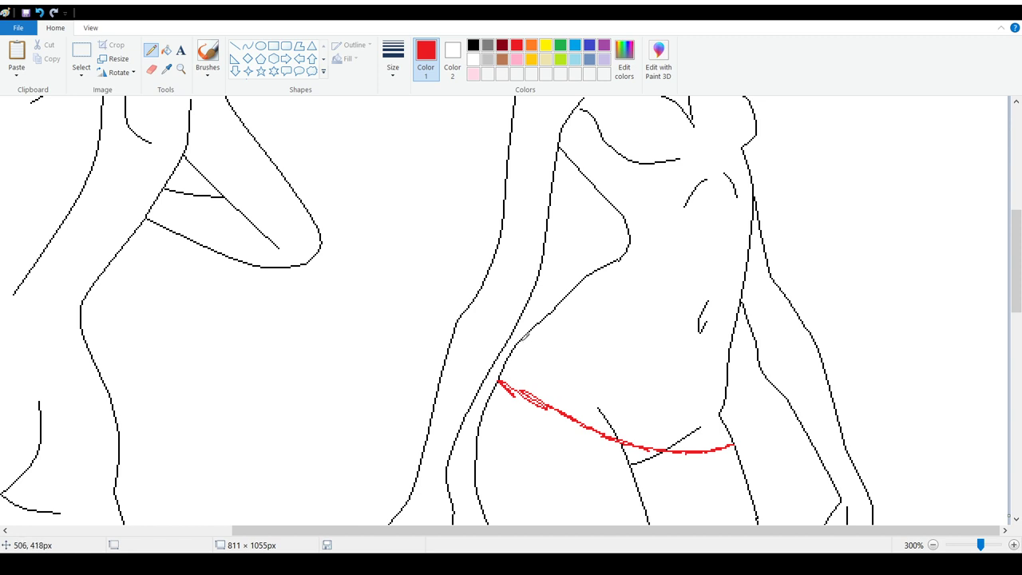
mouse_move(524, 340)
left_mouse_down()
mouse_move(586, 417)
mouse_move(564, 375)
left_mouse_up()
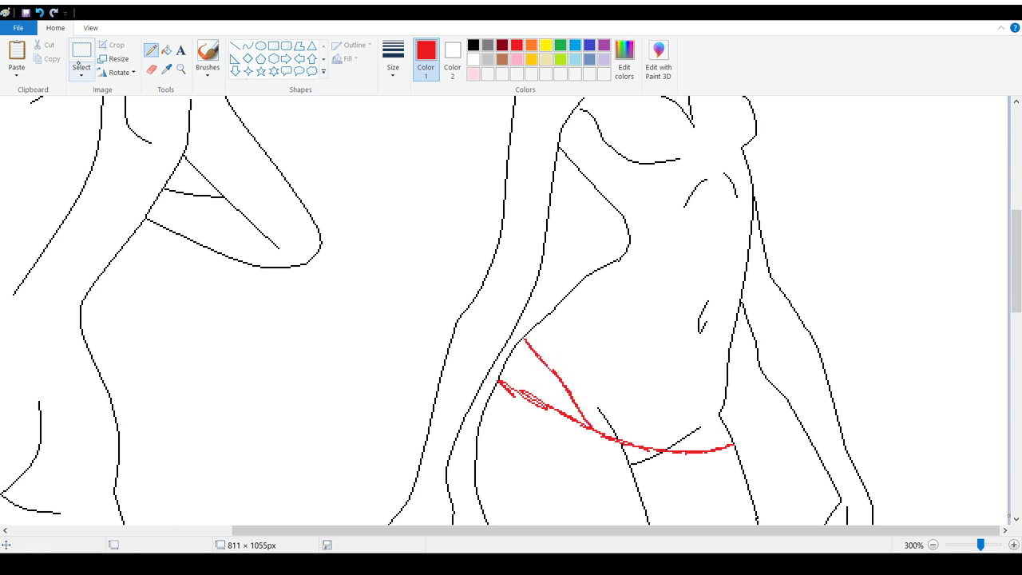
left_click(39, 12)
mouse_move(541, 325)
left_mouse_down()
mouse_move(645, 429)
mouse_move(667, 439)
mouse_move(720, 426)
mouse_move(688, 449)
left_mouse_up()
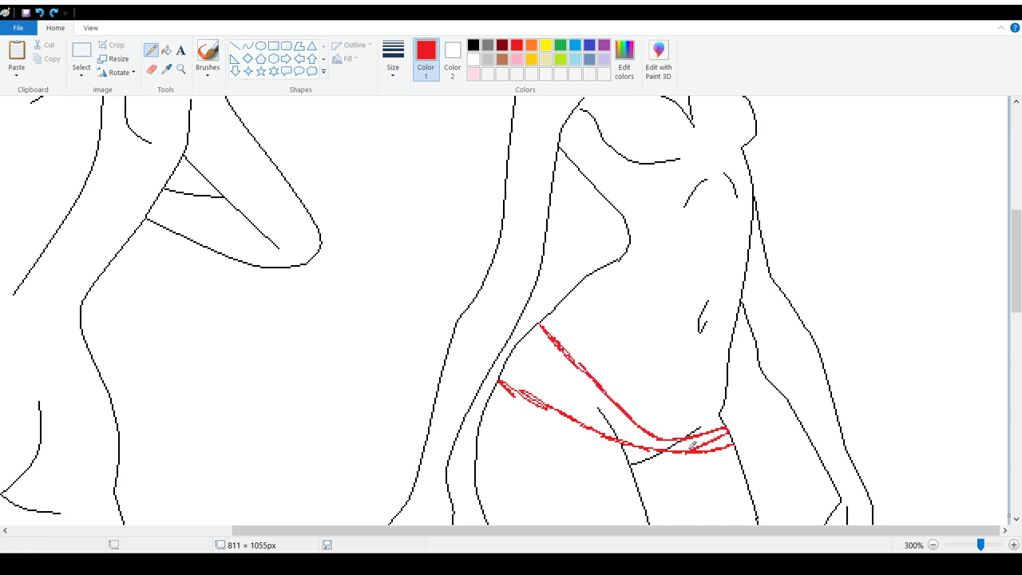
mouse_move(537, 323)
left_mouse_down()
mouse_move(530, 345)
mouse_move(608, 428)
left_mouse_up()
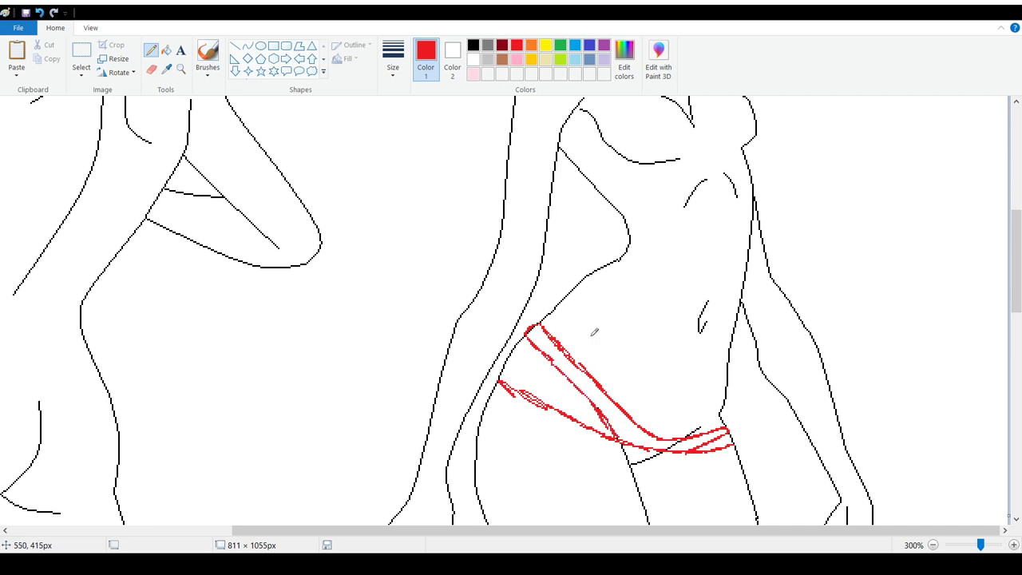
Step: Undo all the red lines of the strapped bottoms
mouse_move(1009, 259)
left_mouse_down()
mouse_move(1010, 319)
mouse_move(1010, 256)
left_mouse_up()
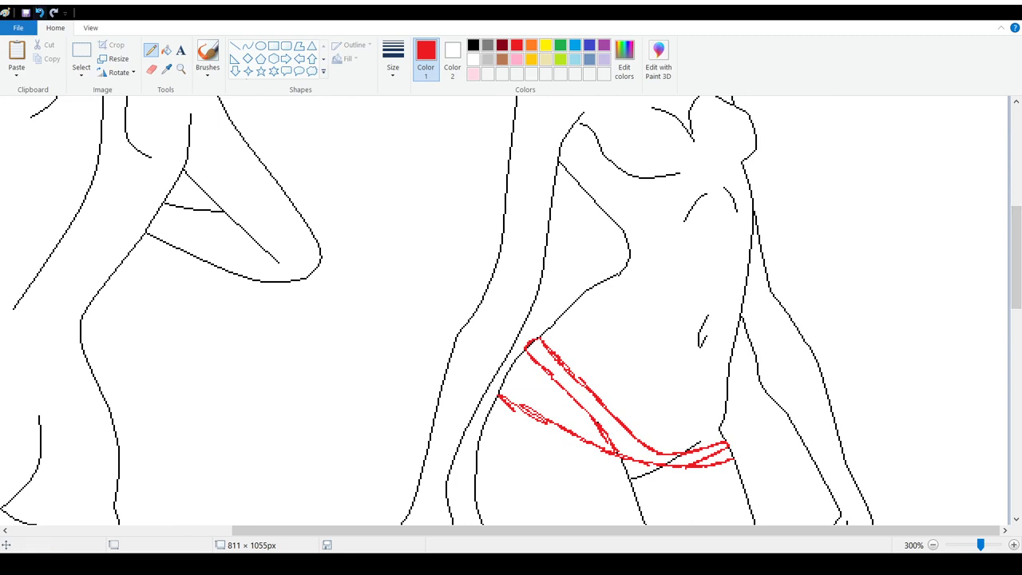
key("ctrl+z")
key("ctrl+z")
key("ctrl+z")
key("ctrl+z")
key("ctrl+z")
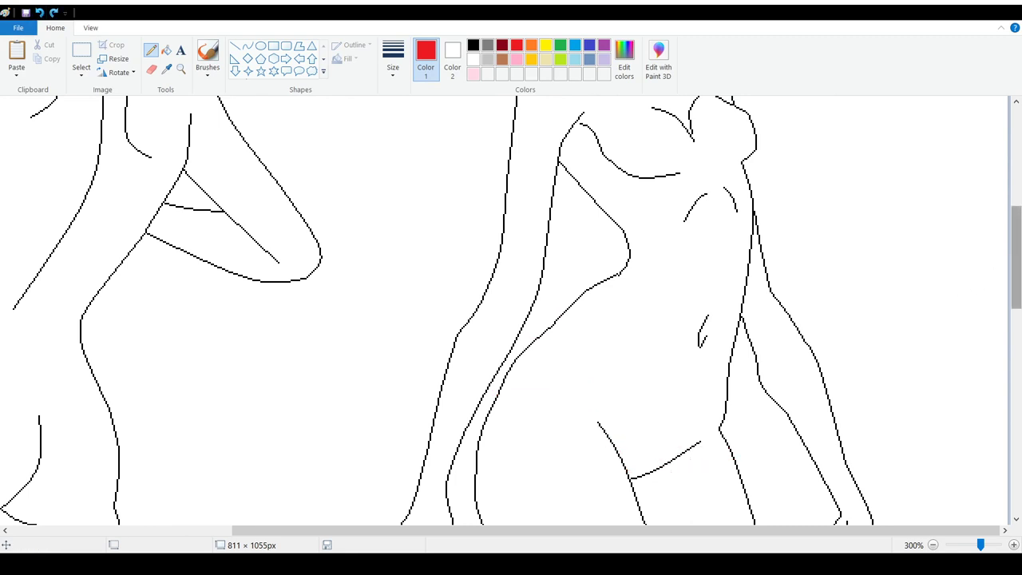
Step: Try a red line along the inner thigh contour and a wavy one down the front of the thigh, undoing both
left_click_drag(1010, 243, 1017, 281)
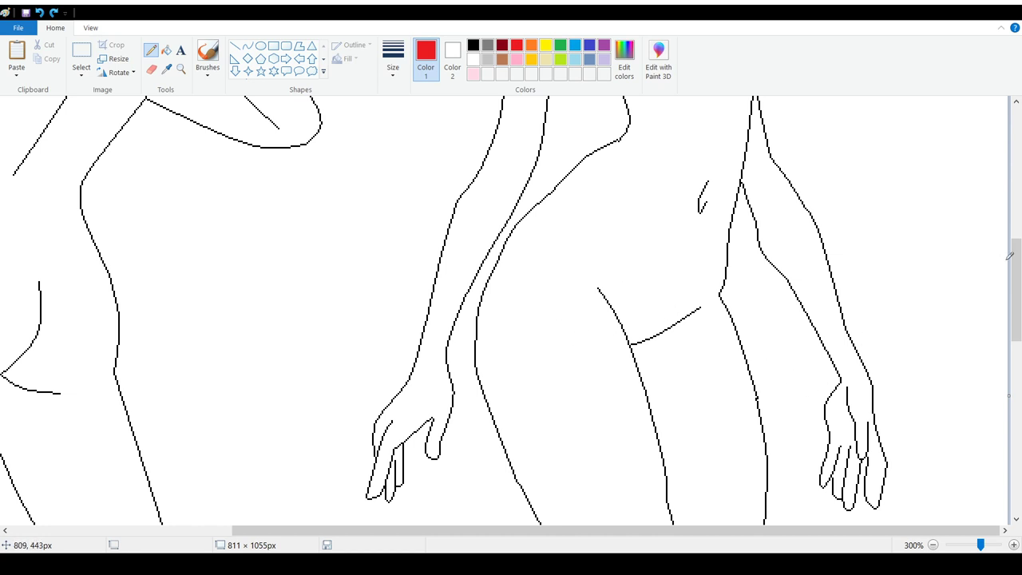
left_click_drag(1009, 255, 1009, 283)
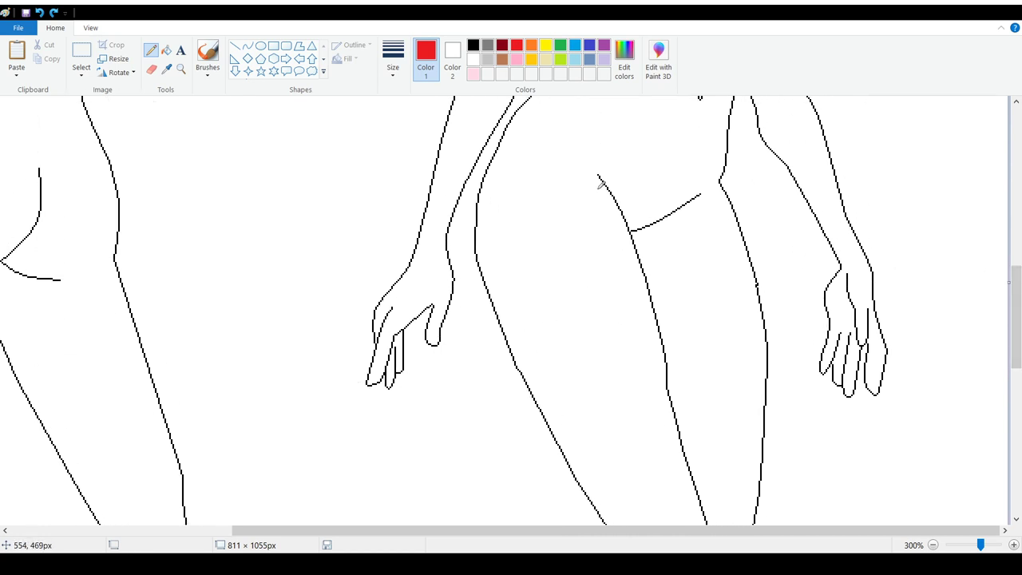
mouse_move(594, 188)
left_mouse_down()
mouse_move(625, 225)
mouse_move(660, 300)
mouse_move(666, 353)
left_mouse_up()
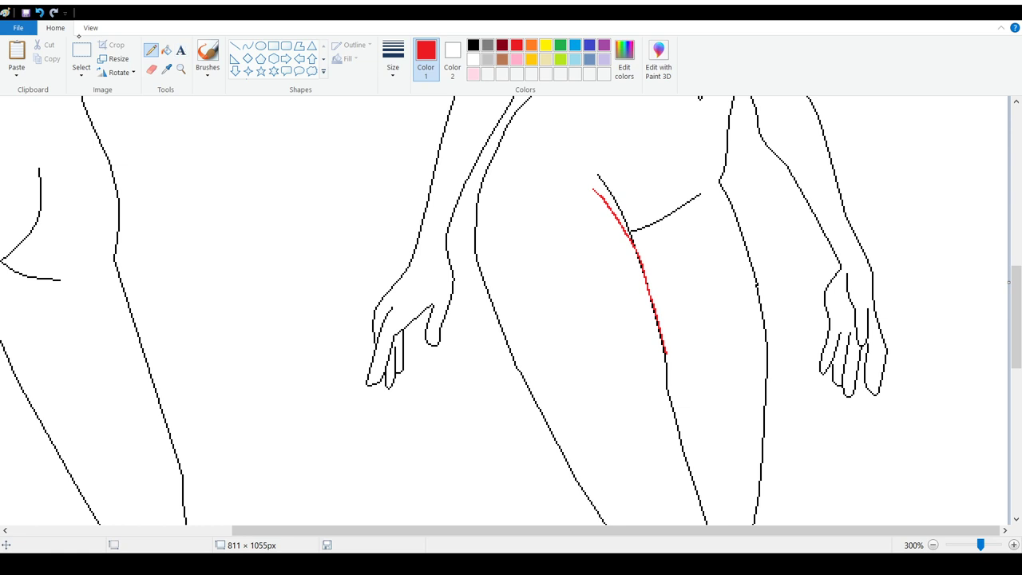
left_click(39, 12)
mouse_move(588, 182)
left_mouse_down()
mouse_move(645, 327)
mouse_move(673, 447)
left_mouse_up()
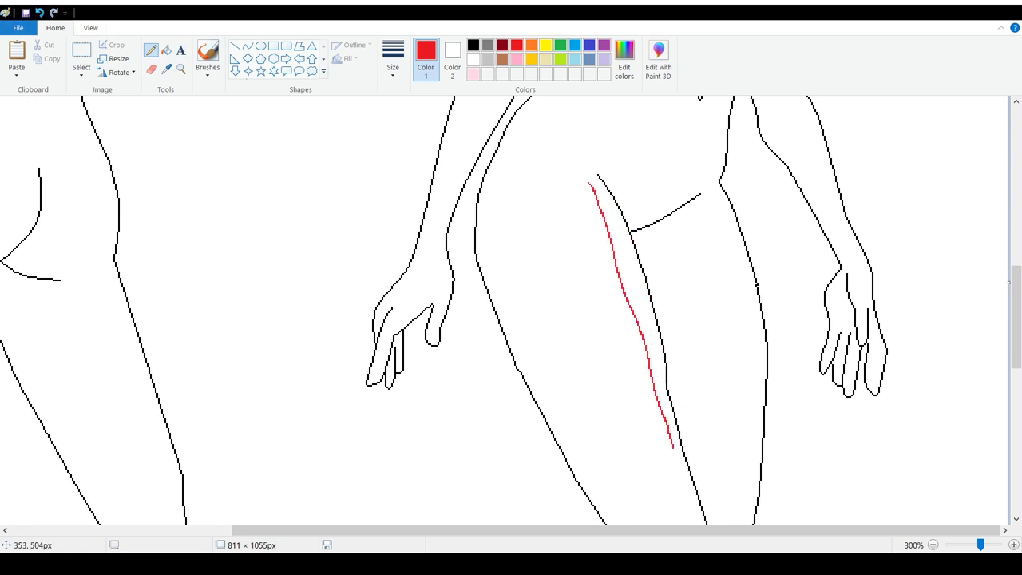
left_click(39, 12)
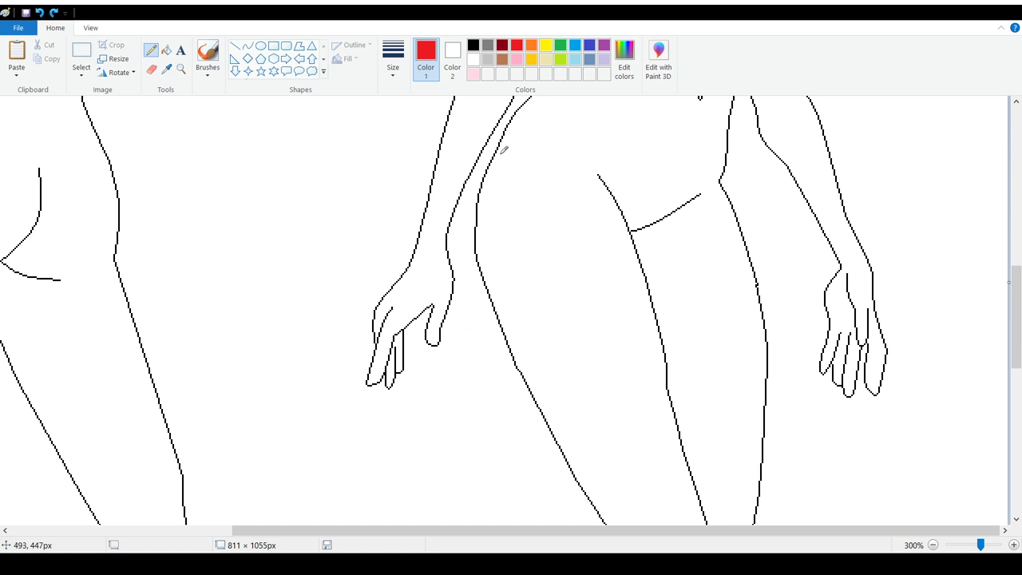
Step: Try a curved red belt around the hips with a framed rectangular pouch on the outer hip and small loops along the band
mouse_move(502, 153)
left_mouse_down()
mouse_move(526, 174)
mouse_move(504, 240)
mouse_move(491, 242)
mouse_move(500, 226)
left_mouse_up()
mouse_move(502, 156)
left_mouse_down()
mouse_move(480, 239)
mouse_move(505, 315)
left_mouse_up()
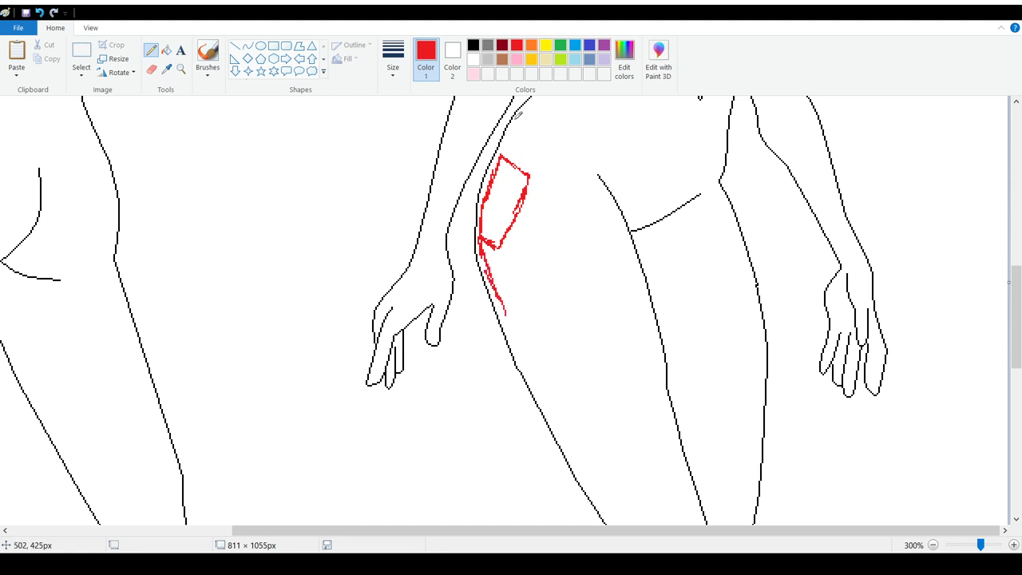
mouse_move(500, 163)
left_mouse_down()
mouse_move(519, 177)
mouse_move(503, 218)
mouse_move(485, 224)
left_mouse_up()
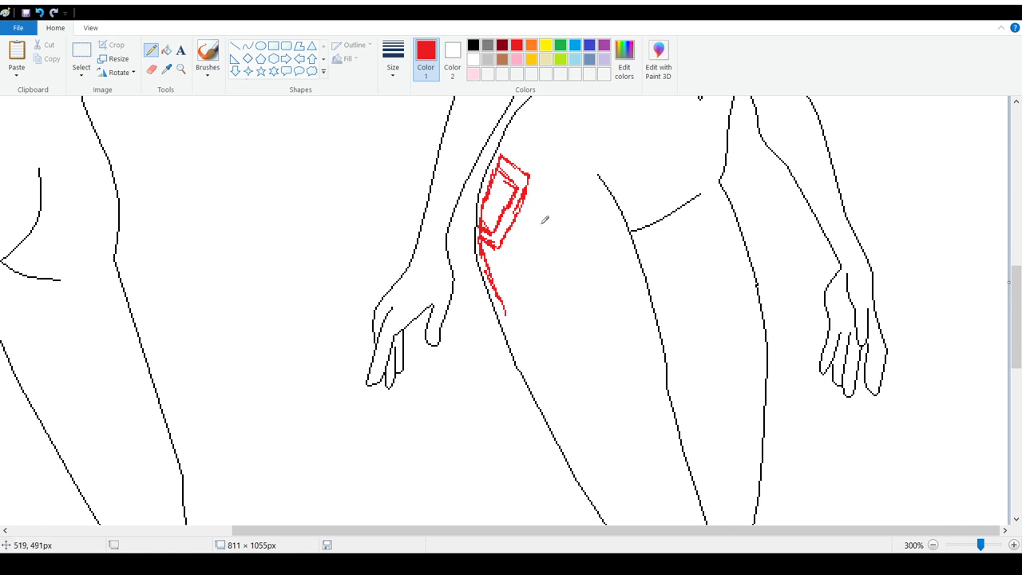
mouse_move(505, 142)
left_mouse_down()
mouse_move(597, 172)
mouse_move(731, 185)
mouse_move(717, 202)
mouse_move(581, 197)
mouse_move(515, 169)
mouse_move(495, 150)
mouse_move(487, 118)
left_mouse_up()
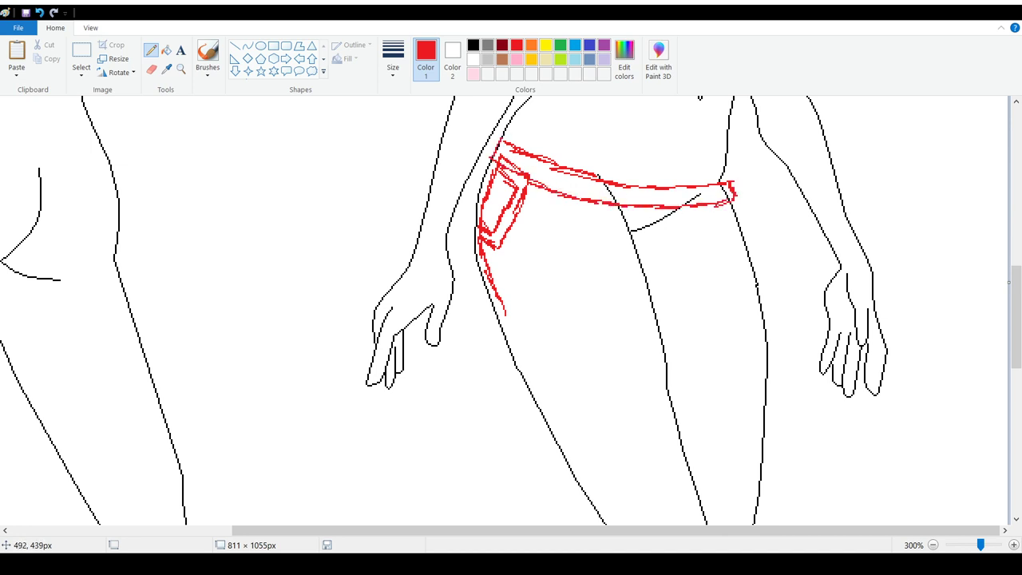
mouse_move(731, 180)
left_mouse_down()
mouse_move(742, 199)
mouse_move(691, 187)
mouse_move(702, 183)
left_mouse_up()
mouse_move(604, 189)
left_mouse_down()
mouse_move(671, 189)
mouse_move(578, 190)
left_mouse_up()
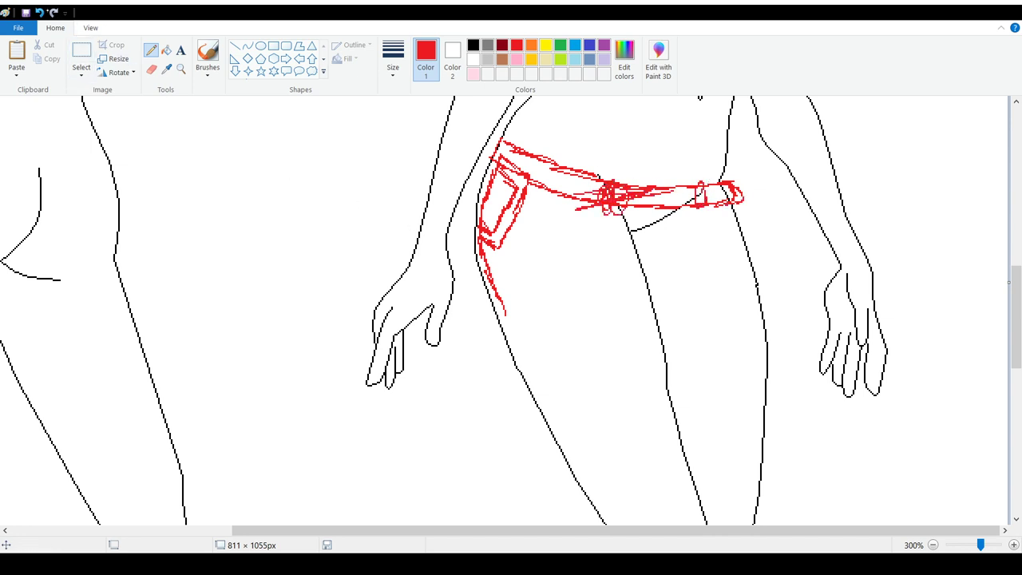
Step: Undo all the red lines of the belt and hip pouch
left_click(39, 12)
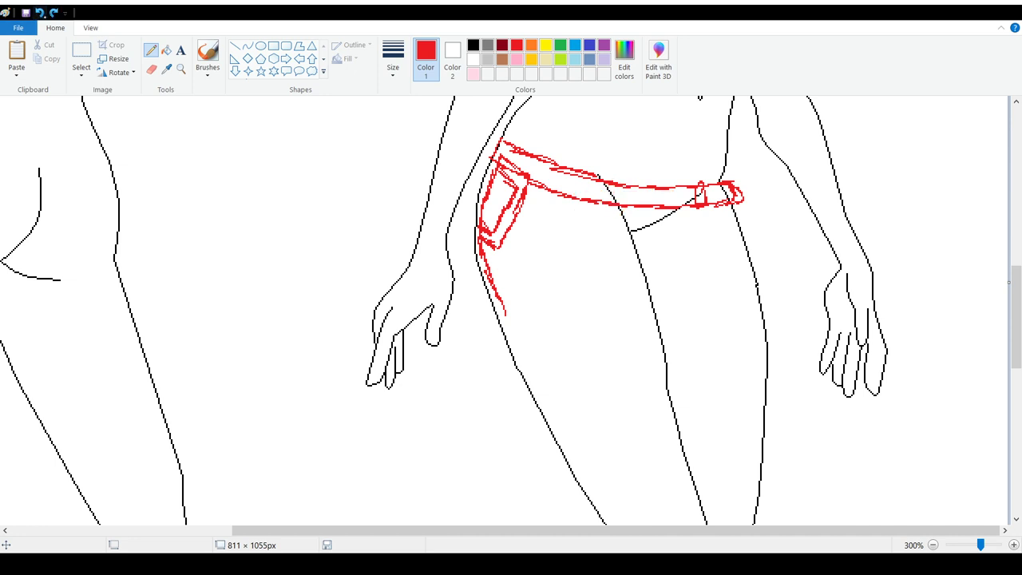
left_click(39, 12)
left_click(39, 12)
left_click(40, 12)
left_click(39, 12)
left_click(39, 12)
left_click(39, 12)
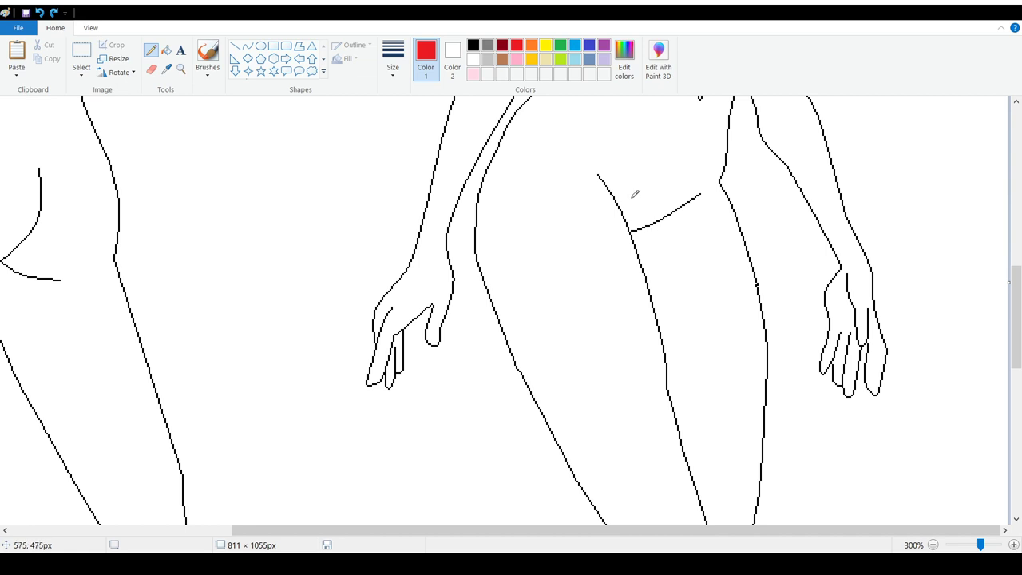
Step: Try a narrow curved red fly with a small round button between the hips above the crotch line, and undo it
mouse_move(644, 163)
left_mouse_down()
mouse_move(627, 216)
mouse_move(664, 181)
mouse_move(640, 226)
left_mouse_up()
mouse_move(659, 204)
left_mouse_down()
mouse_move(656, 166)
mouse_move(653, 179)
left_mouse_up()
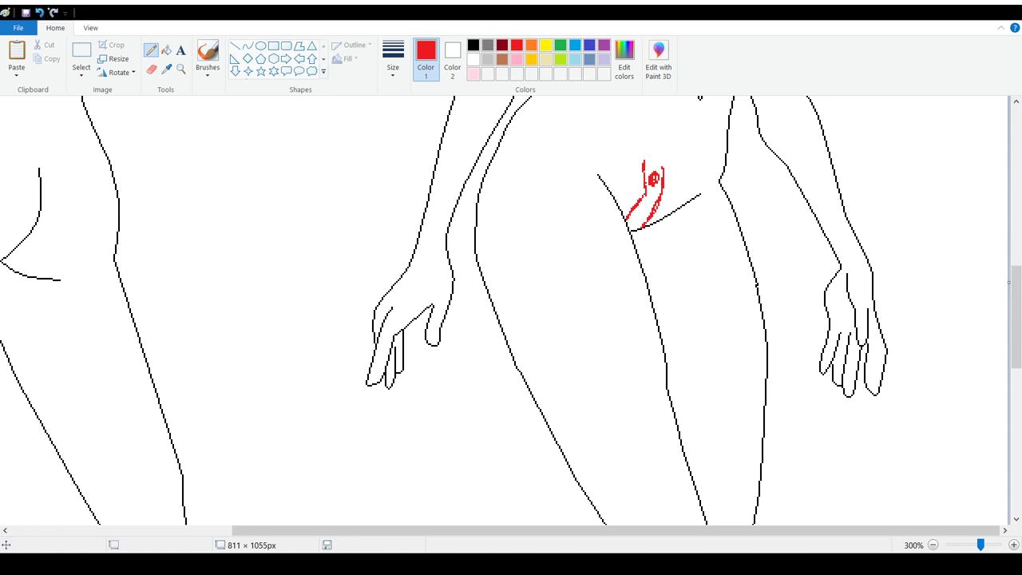
left_click(39, 11)
left_click(39, 12)
left_click(39, 12)
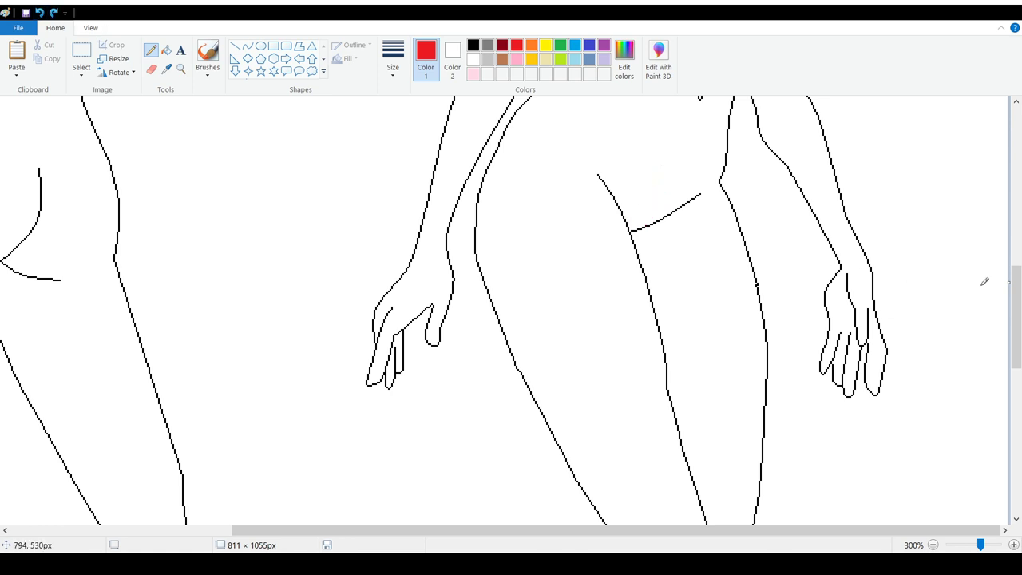
Step: Try a flared red trouser cuff with a curved hem around the front figure's straighter lower leg, and undo it
left_click_drag(1014, 315, 1012, 460)
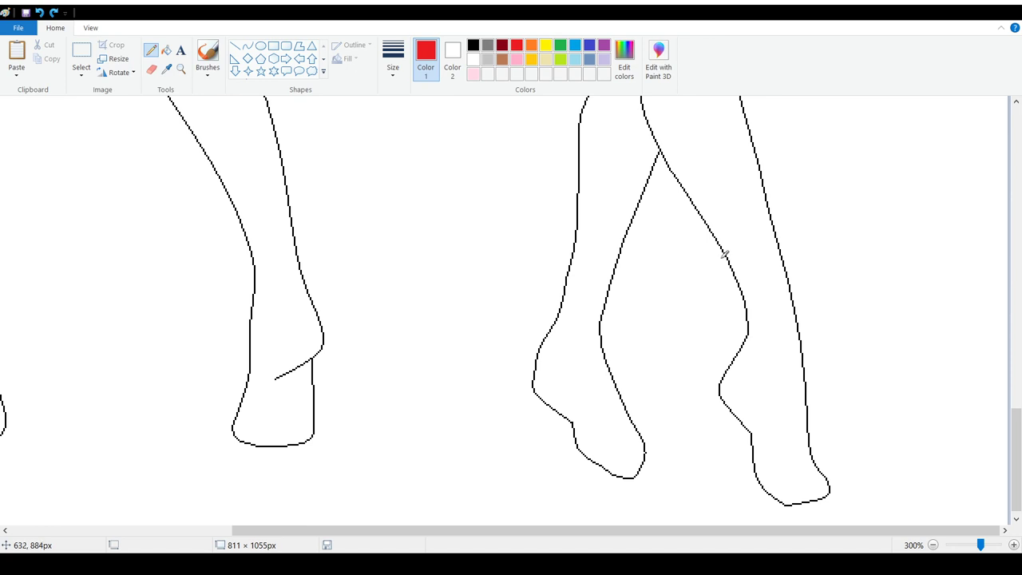
mouse_move(714, 217)
left_mouse_down()
mouse_move(723, 294)
mouse_move(746, 316)
mouse_move(724, 324)
mouse_move(802, 351)
mouse_move(789, 280)
left_mouse_up()
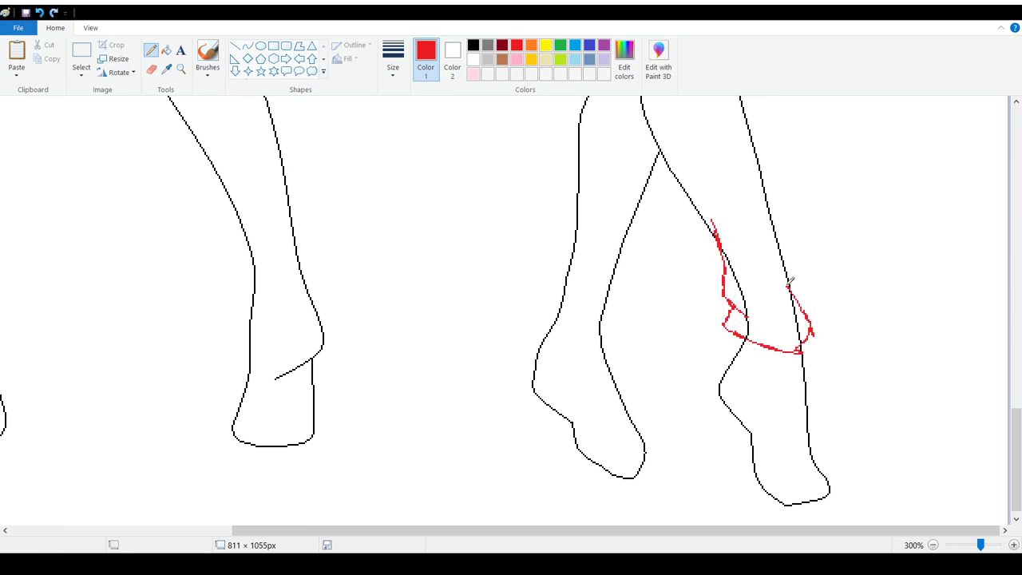
left_click(39, 12)
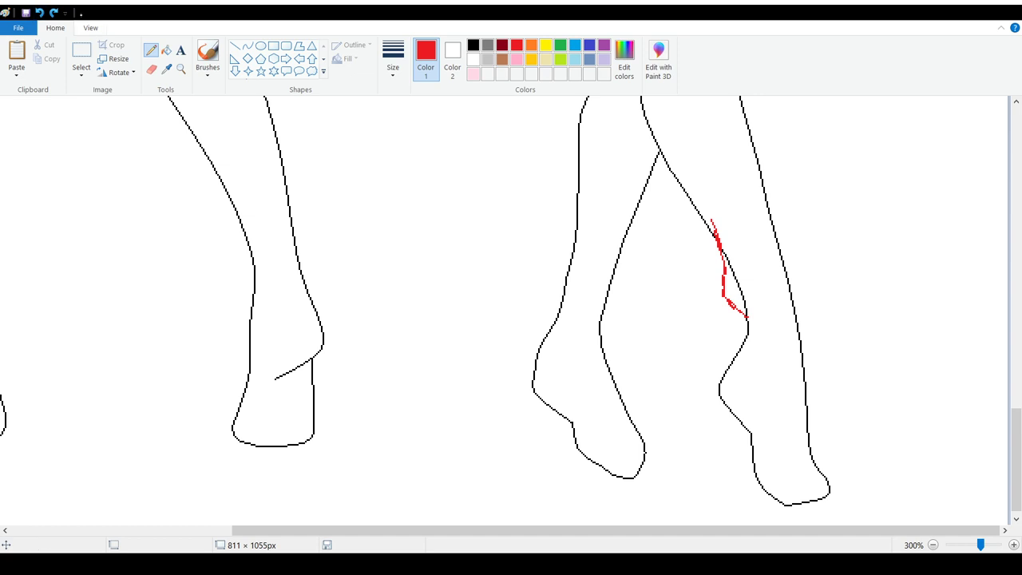
left_click(39, 13)
Step: Try a closer-fitting red cuff with a slanted hem on the same ankle and a short line along its inner side, undoing both
mouse_move(715, 231)
left_mouse_down()
mouse_move(747, 324)
mouse_move(804, 349)
mouse_move(808, 303)
mouse_move(774, 247)
left_mouse_up()
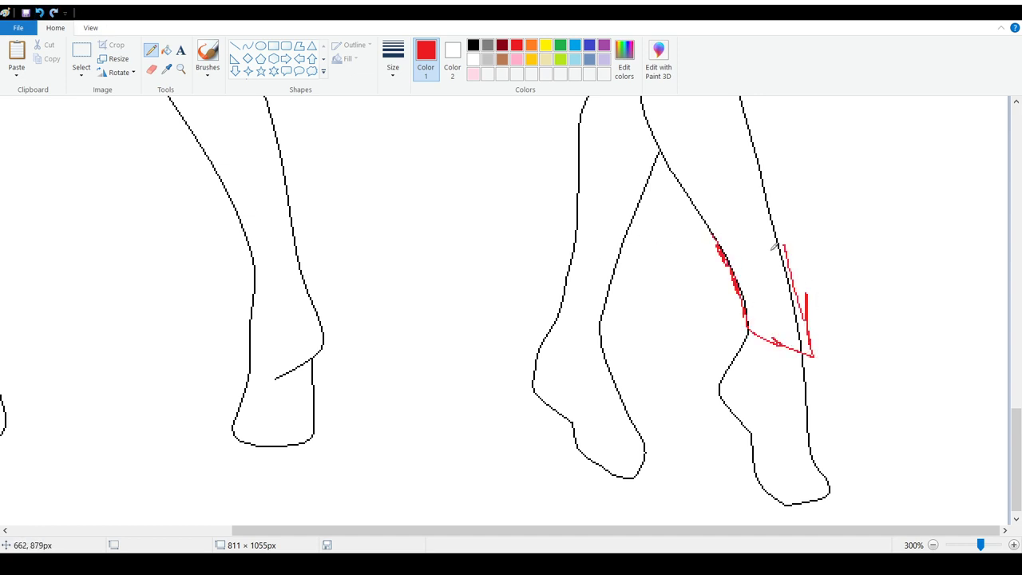
left_click(39, 13)
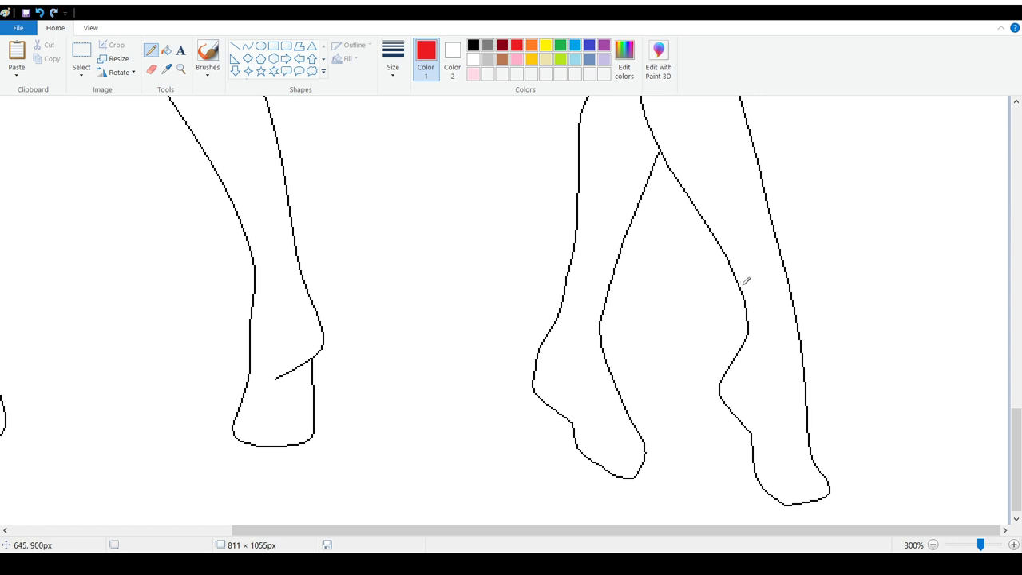
left_click_drag(726, 284, 744, 328)
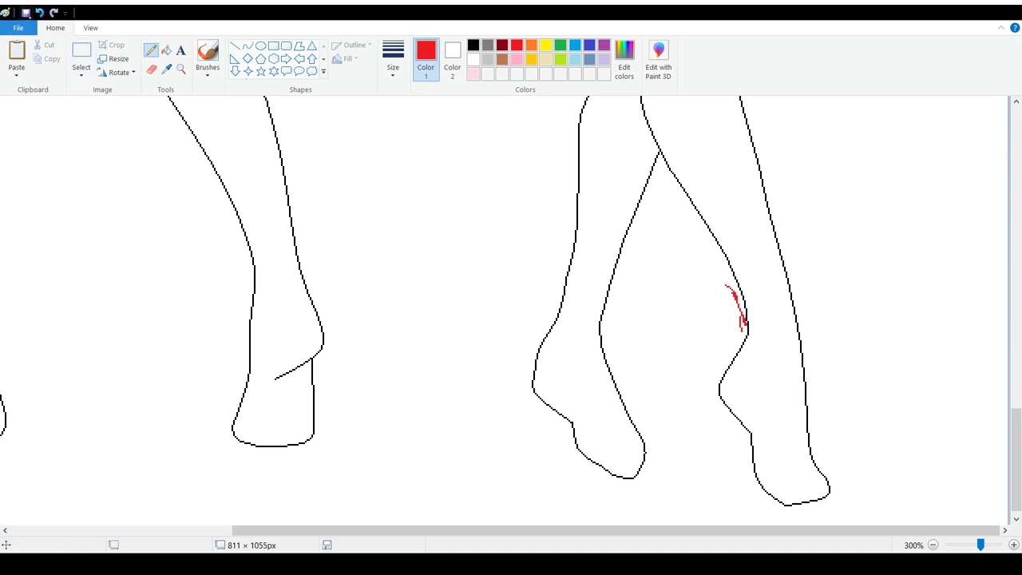
left_click(39, 12)
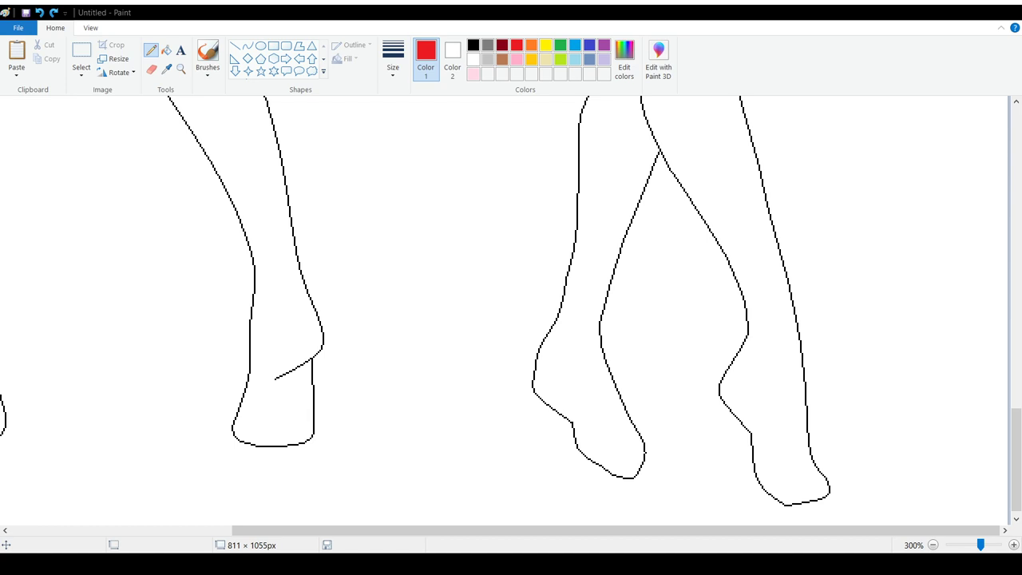
Step: Try a longer red trouser leg end with a steep diagonal hem running from the heel over the instep, and undo it
scroll(668, 174, "up", 10)
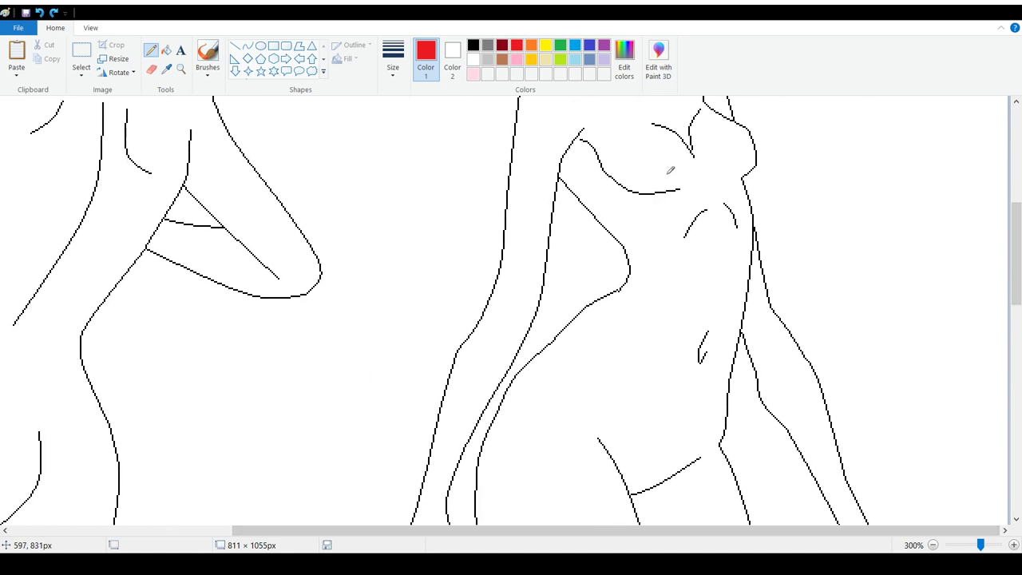
scroll(669, 177, "down", 10)
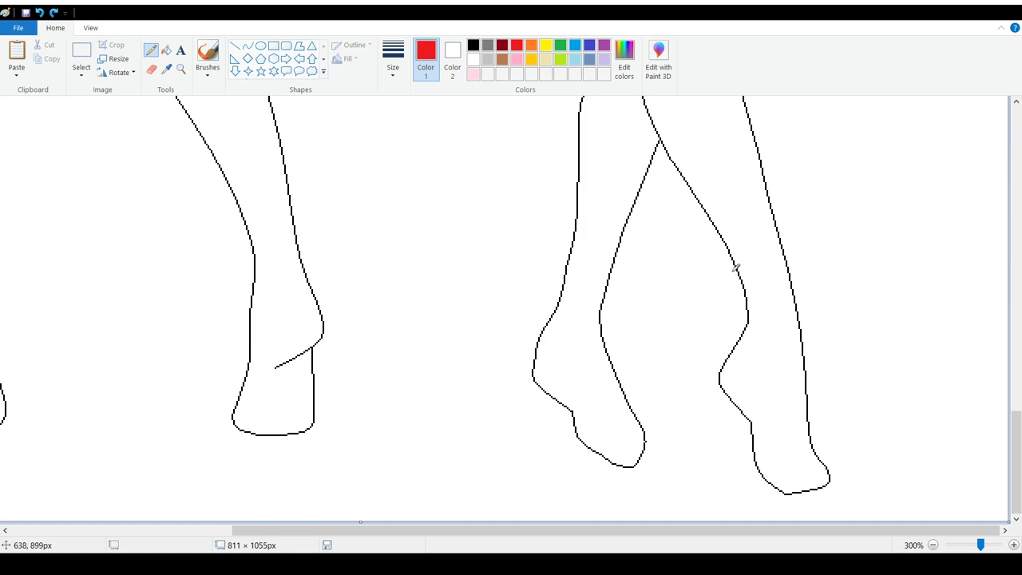
mouse_move(732, 271)
left_mouse_down()
mouse_move(736, 328)
mouse_move(759, 370)
mouse_move(823, 432)
mouse_move(822, 386)
mouse_move(802, 289)
left_mouse_up()
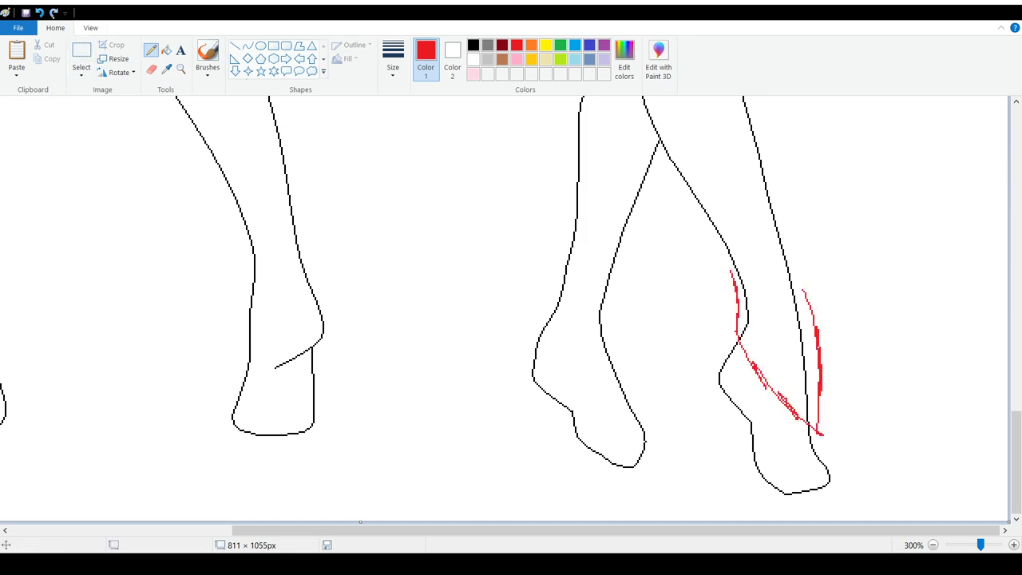
left_click(39, 13)
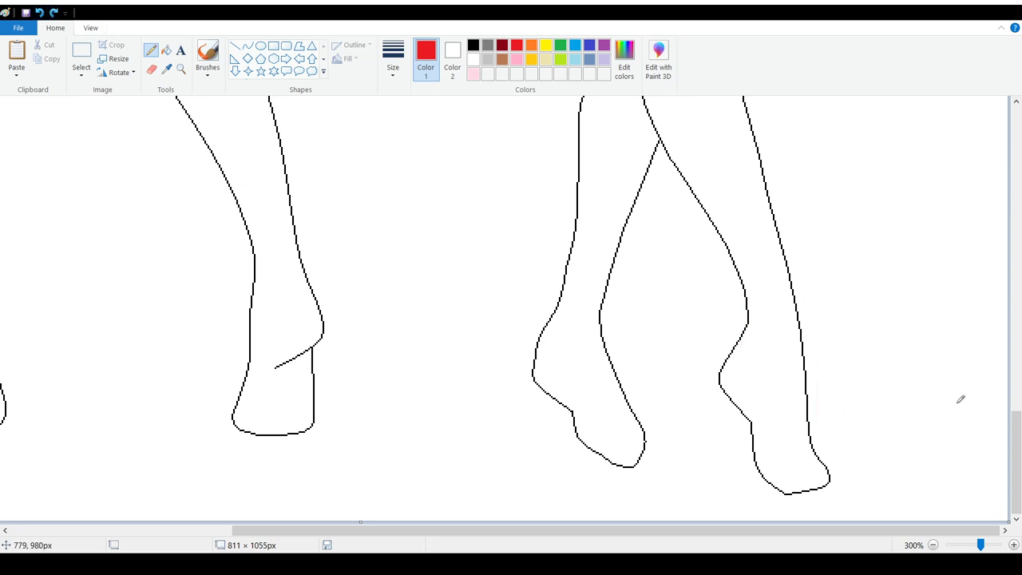
Step: Try a curved red waistline across the lower abdomen with short lines rising along both sides of the waist
left_click_drag(1015, 463, 1016, 435)
scroll(630, 328, "up", 10)
scroll(630, 329, "up", 5)
scroll(630, 329, "down", 8)
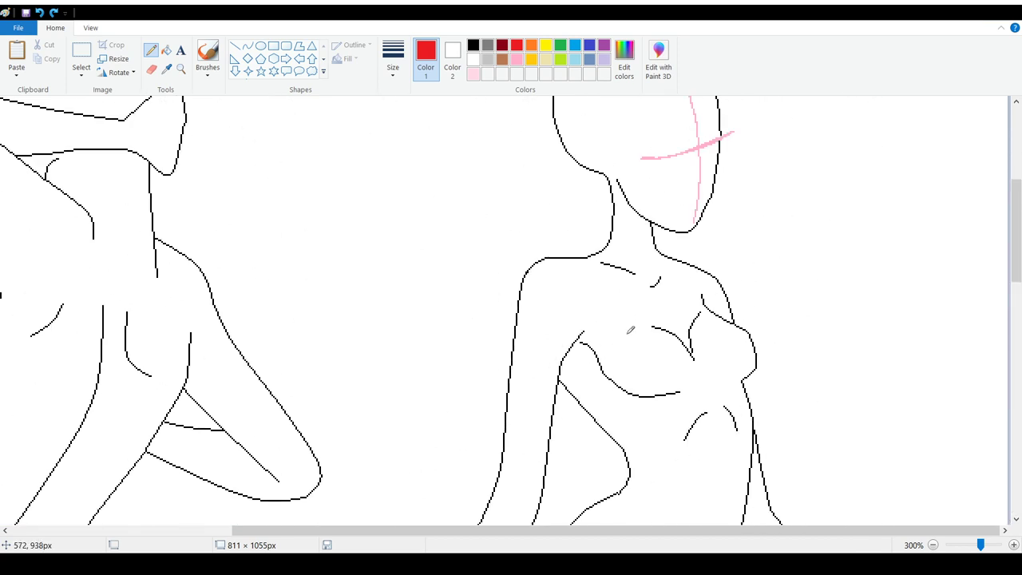
scroll(630, 328, "up", 2)
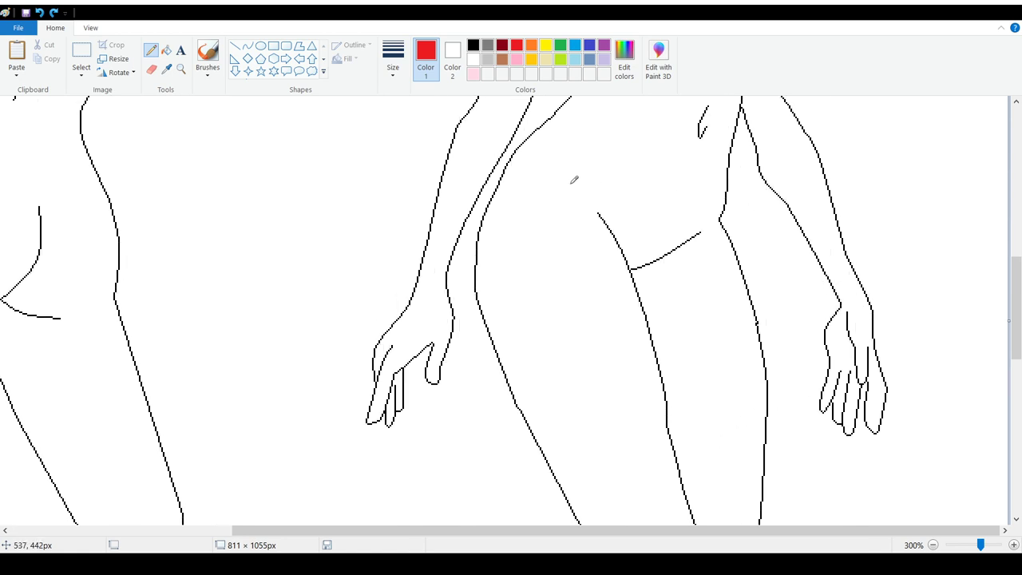
mouse_move(534, 131)
left_mouse_down()
mouse_move(571, 166)
mouse_move(712, 214)
left_mouse_up()
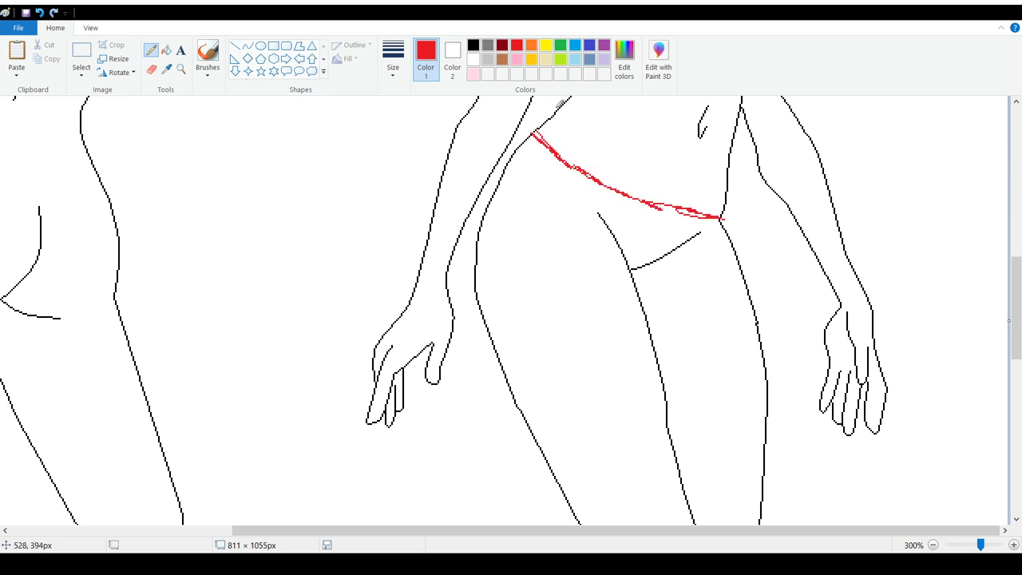
left_click_drag(560, 104, 550, 118)
mouse_move(728, 180)
left_mouse_down()
mouse_move(717, 206)
mouse_move(728, 196)
left_mouse_up()
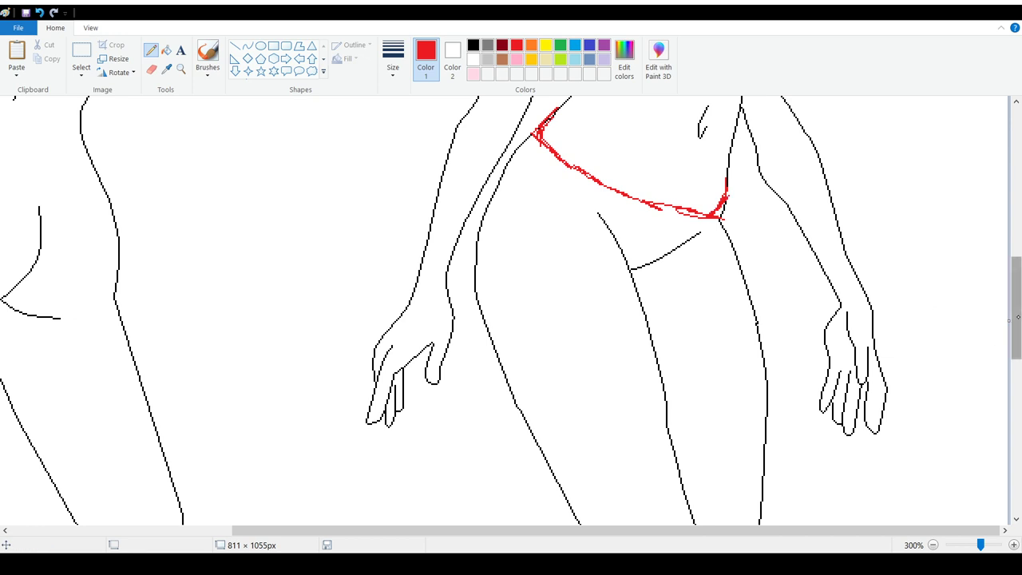
Step: Try a short curved red hem line around each of the front figure's ankles, and undo both
left_click_drag(1015, 312, 996, 451)
left_click_drag(748, 360, 801, 369)
left_click_drag(562, 321, 606, 343)
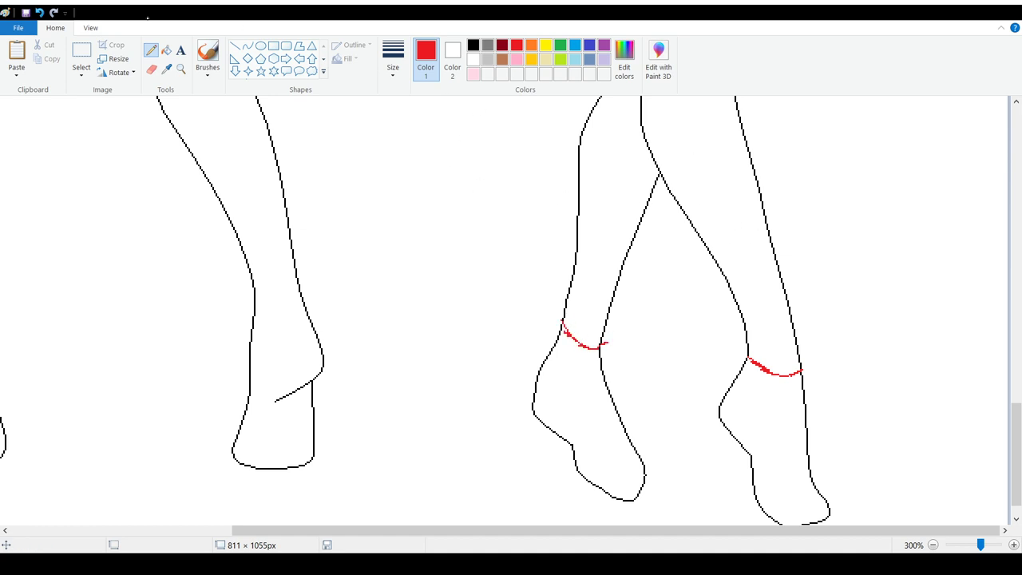
left_click(39, 12)
left_click(40, 12)
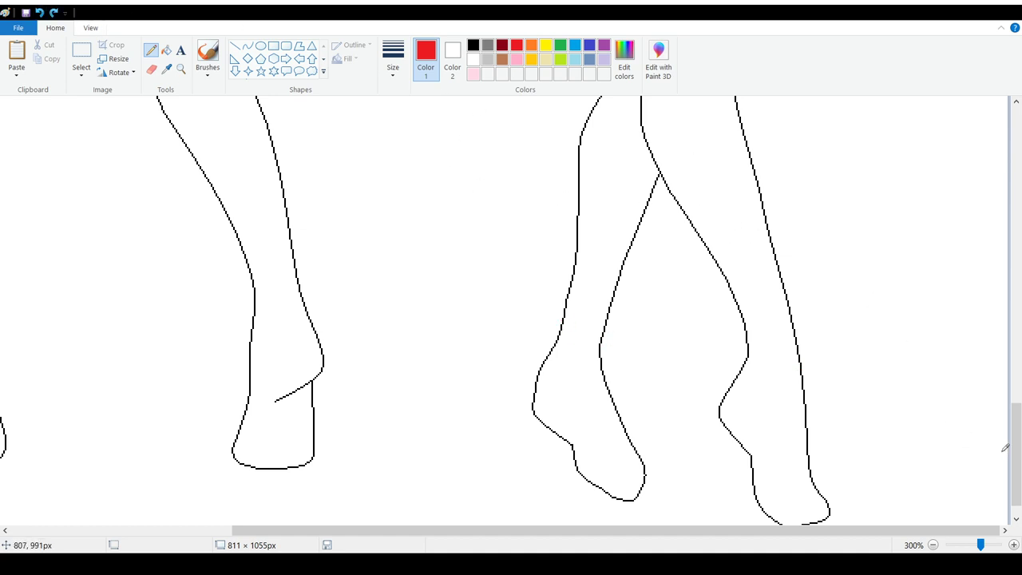
Step: Undo the curved red waistline and its short side lines
scroll(1007, 380, "up", 5)
scroll(1007, 380, "up", 5)
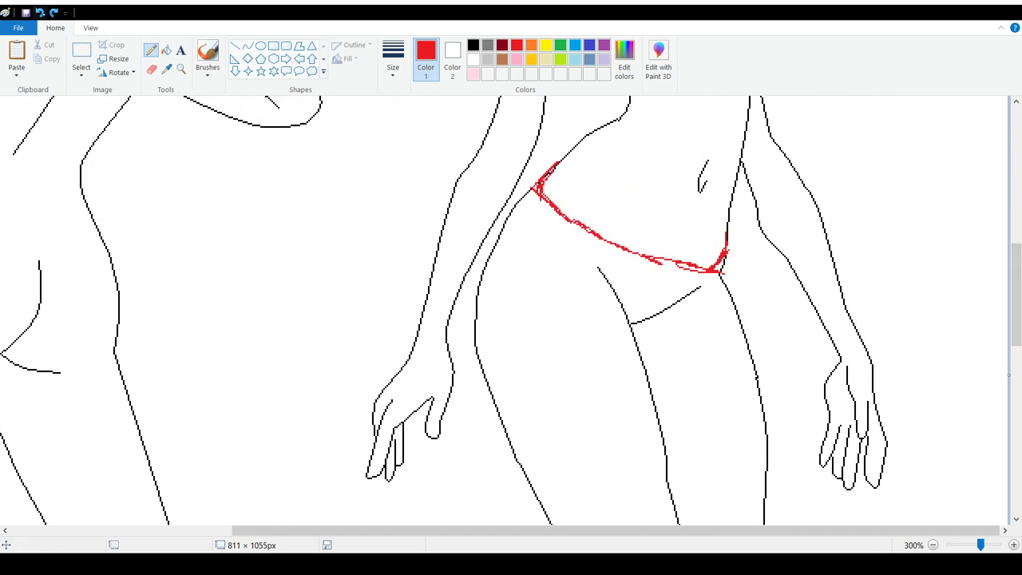
left_click(39, 12)
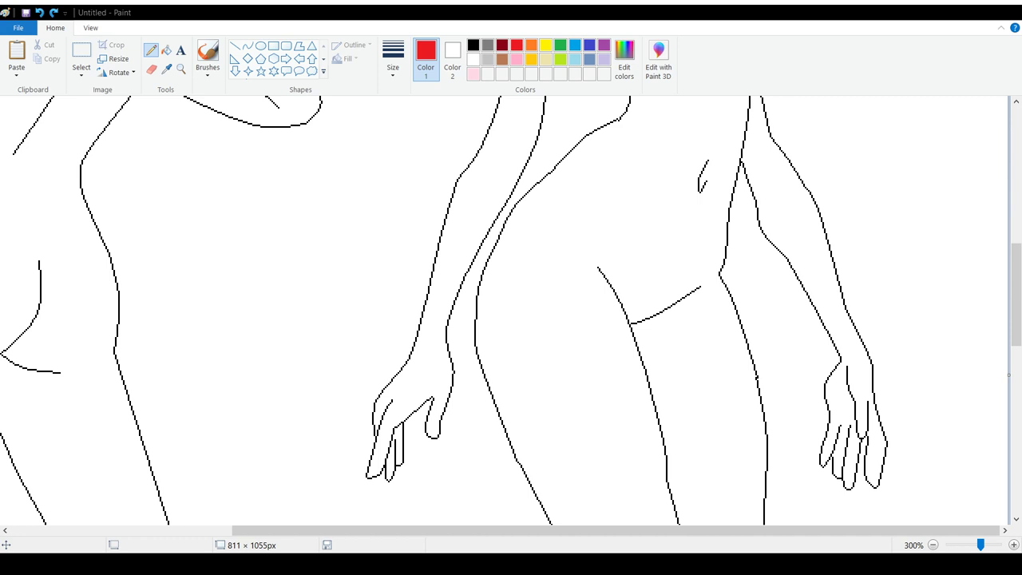
Step: Try a curved red waistline across the lower abdomen and a long skirt edge sweeping outward from the hip past the hand, undoing both
scroll(731, 322, "up", 5)
scroll(730, 322, "down", 6)
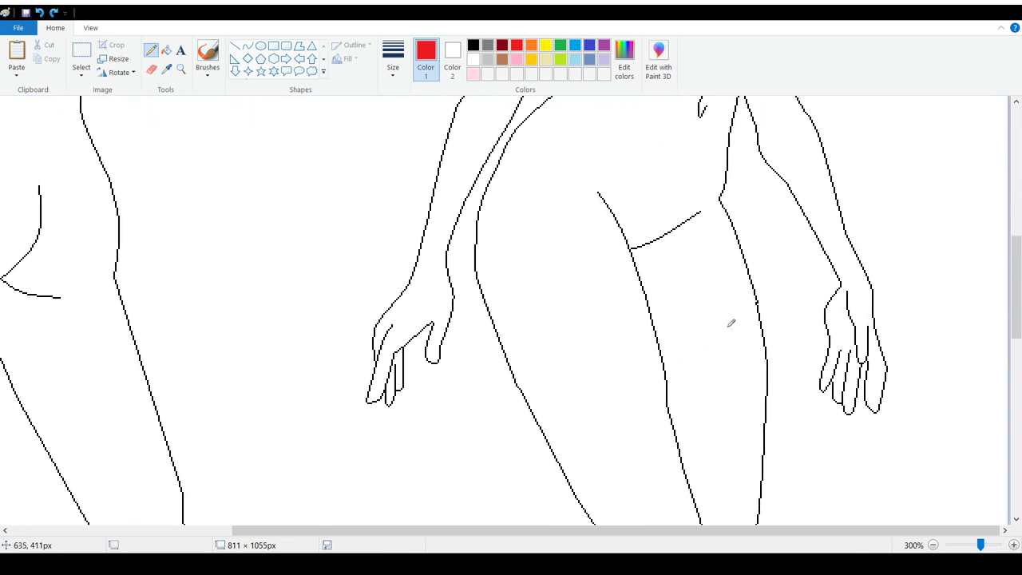
scroll(731, 322, "up", 2)
scroll(730, 322, "down", 5)
scroll(730, 323, "up", 5)
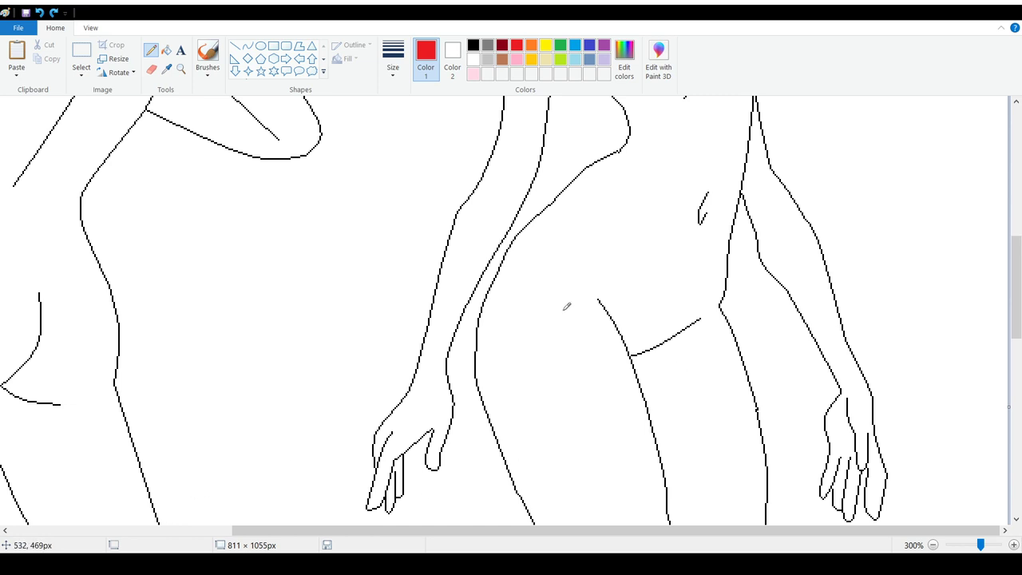
mouse_move(535, 217)
left_mouse_down()
mouse_move(580, 262)
mouse_move(640, 295)
mouse_move(721, 304)
left_mouse_up()
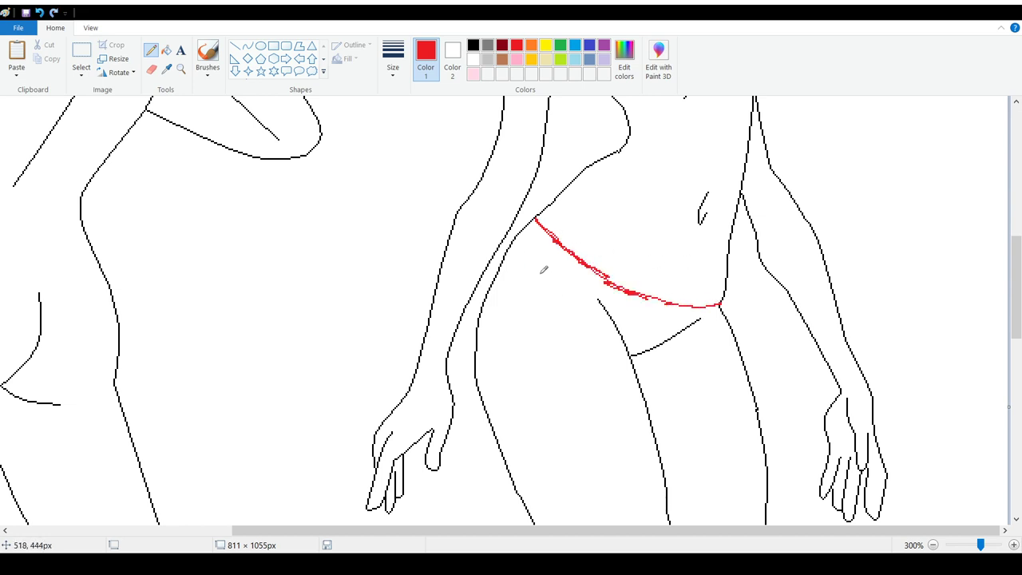
left_click(932, 545)
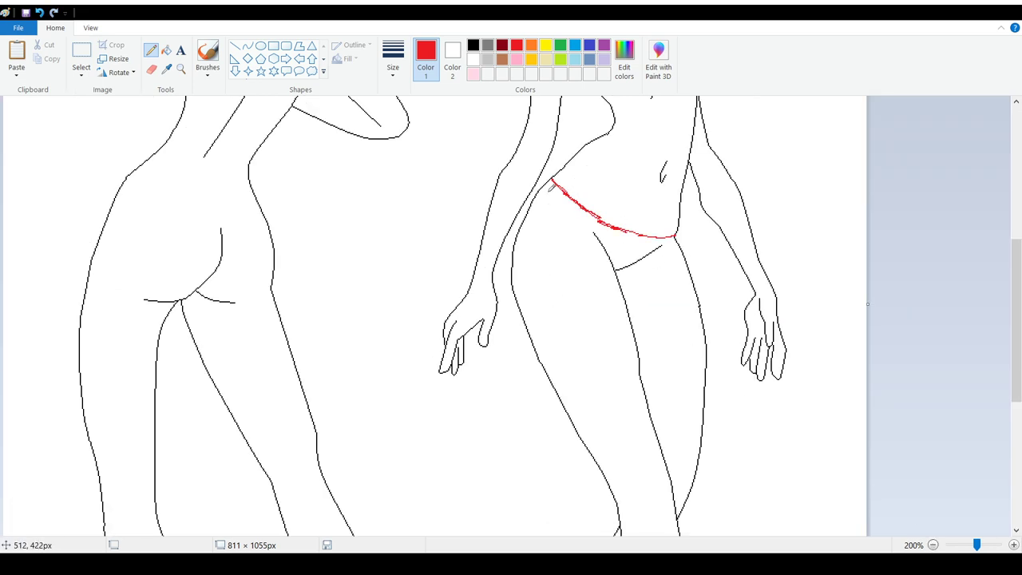
mouse_move(553, 181)
left_mouse_down()
mouse_move(528, 203)
mouse_move(504, 281)
mouse_move(496, 375)
mouse_move(466, 474)
mouse_move(453, 481)
mouse_move(482, 429)
left_mouse_up()
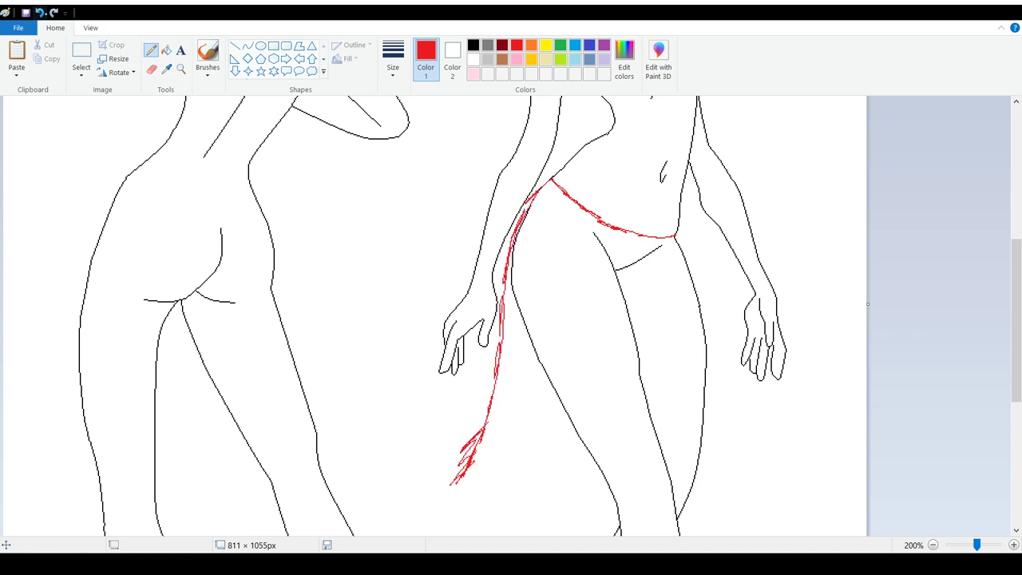
left_click(39, 12)
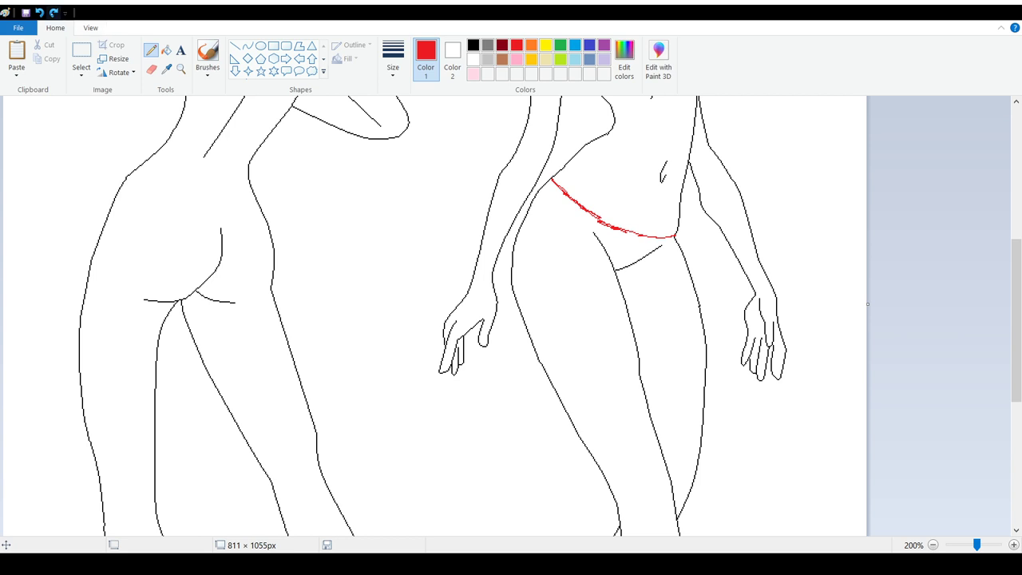
left_click(39, 12)
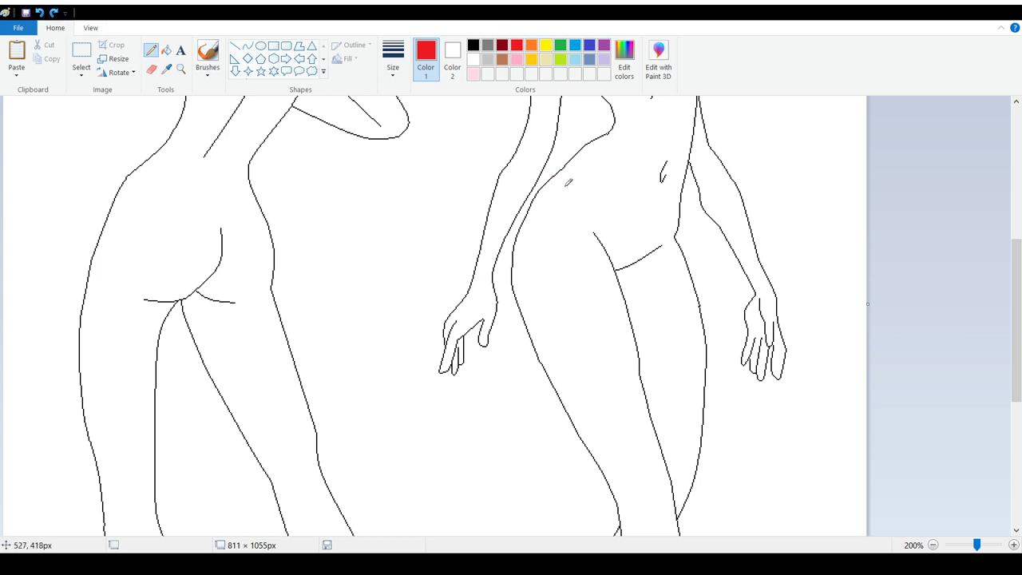
Step: Try a red tiered skirt flaring from the waistline past the hand, with a lower panel over the thigh, and undo it all
mouse_move(564, 169)
left_mouse_down()
mouse_move(674, 234)
mouse_move(547, 180)
mouse_move(531, 189)
mouse_move(550, 175)
mouse_move(441, 303)
mouse_move(492, 356)
mouse_move(533, 369)
left_mouse_up()
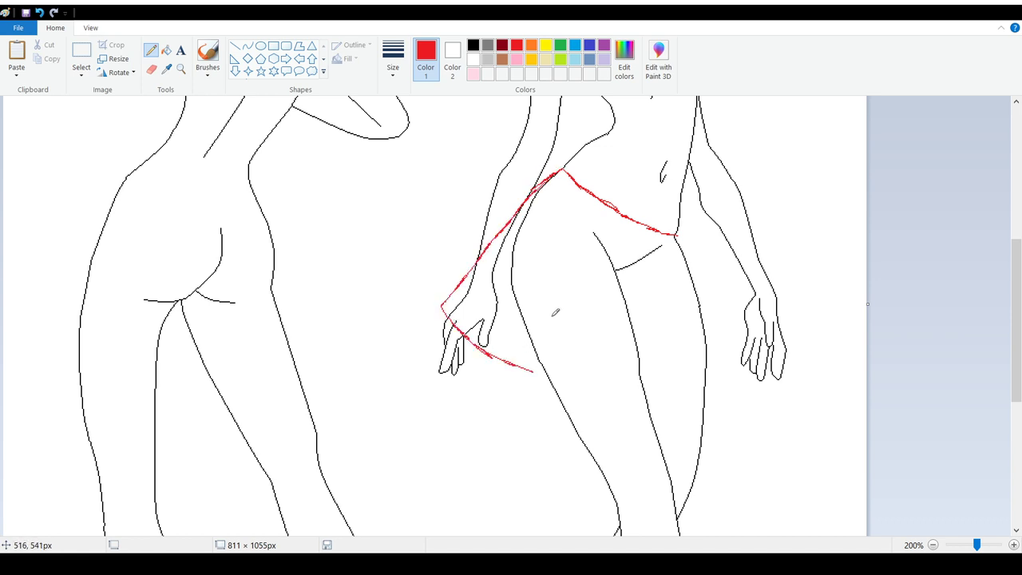
left_click_drag(564, 247, 537, 329)
mouse_move(545, 289)
left_mouse_down()
mouse_move(523, 371)
mouse_move(571, 399)
mouse_move(645, 404)
left_mouse_up()
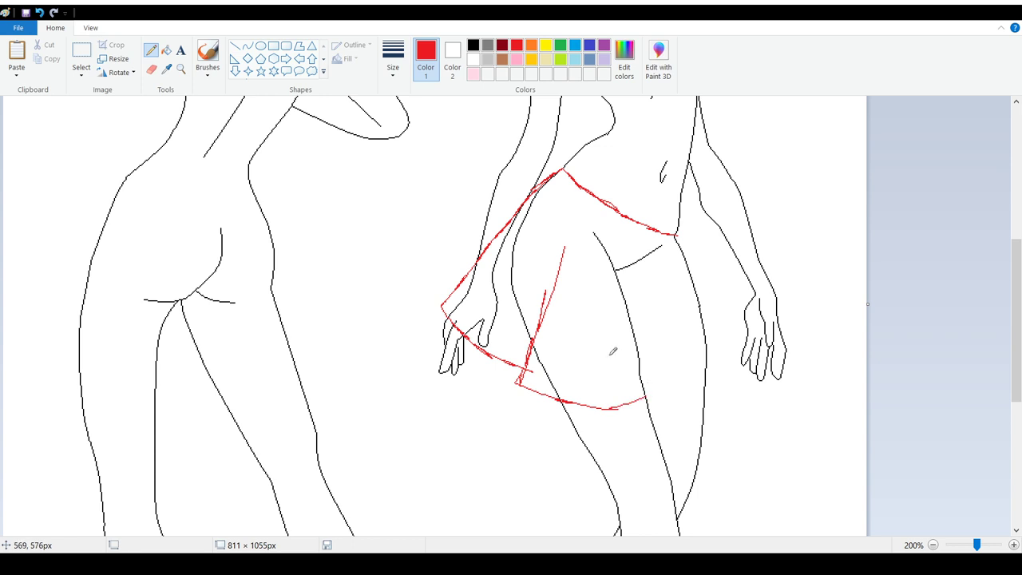
left_click(38, 13)
left_click(38, 13)
left_click(38, 12)
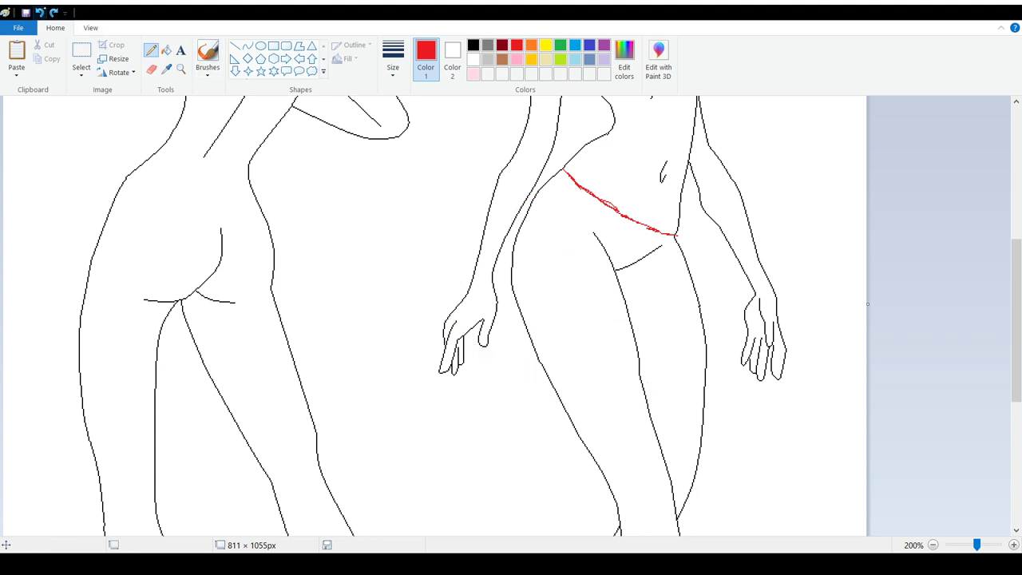
left_click(39, 13)
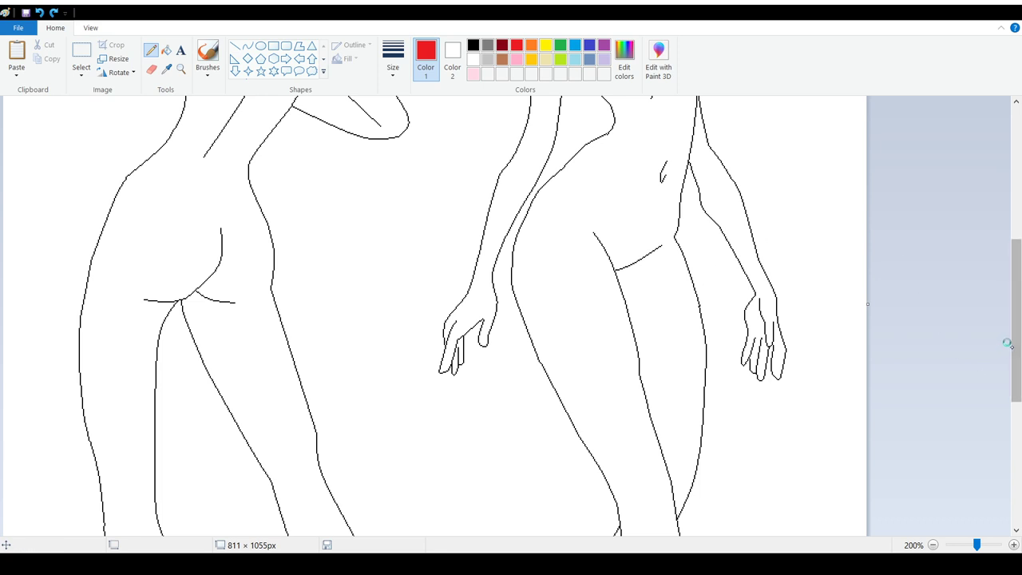
scroll(1002, 379, "up", 5)
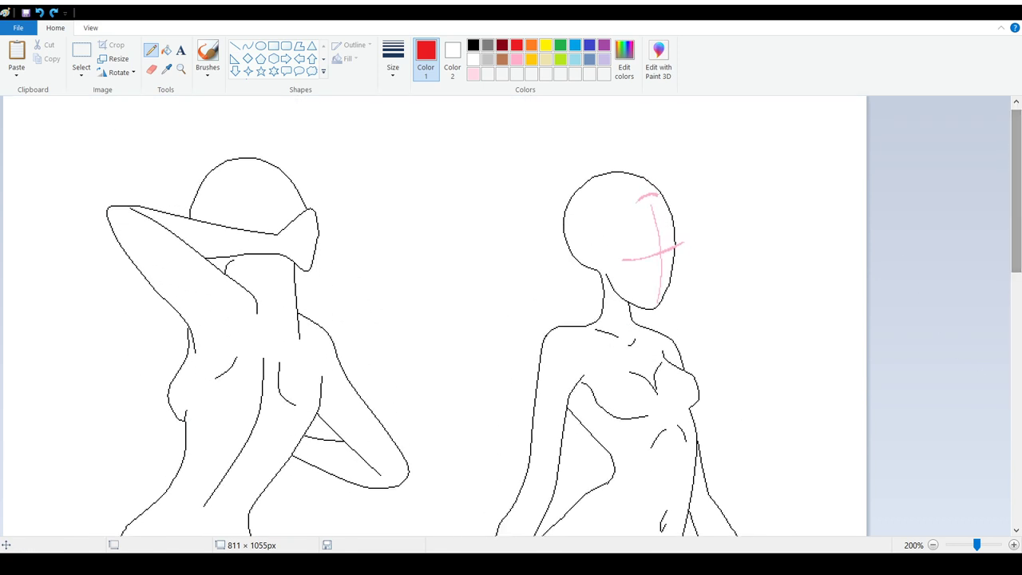
scroll(994, 386, "down", 5)
scroll(994, 385, "down", 5)
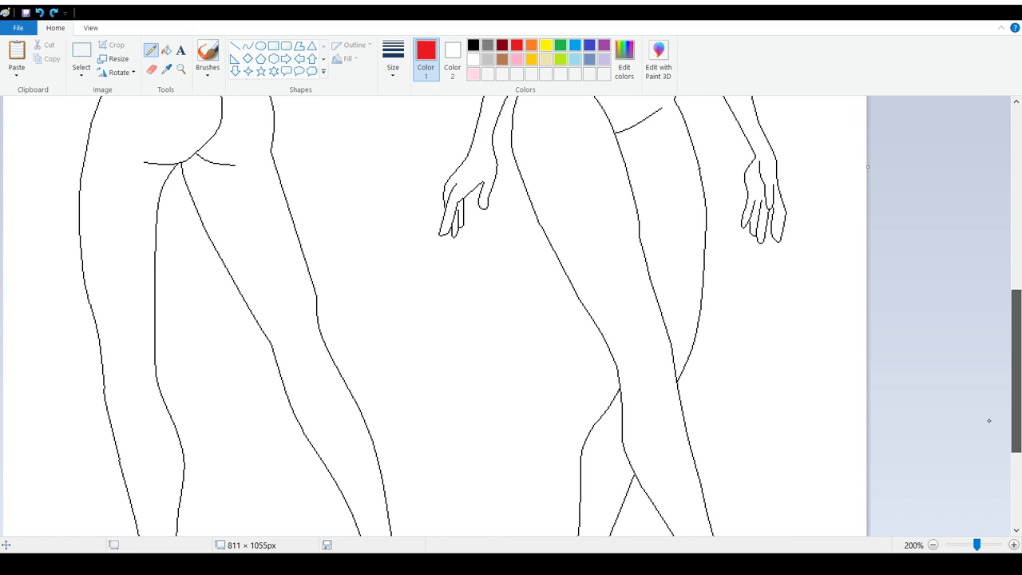
scroll(958, 488, "up", 7)
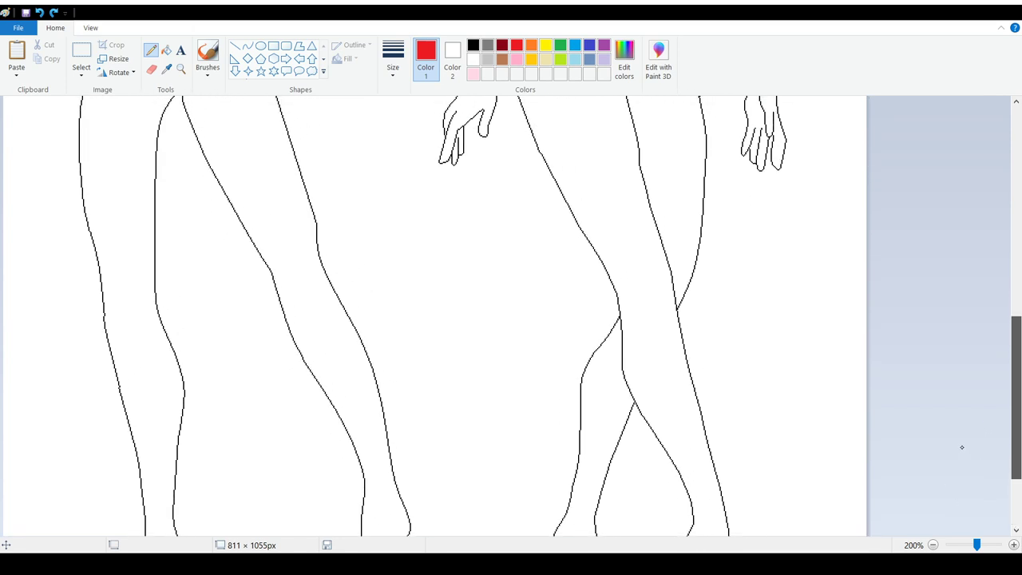
Step: Try a short curved red line around each of the front figure's ankles and one along the right-hand foot's instep, undoing them all
scroll(940, 447, "down", 5)
scroll(940, 447, "down", 3)
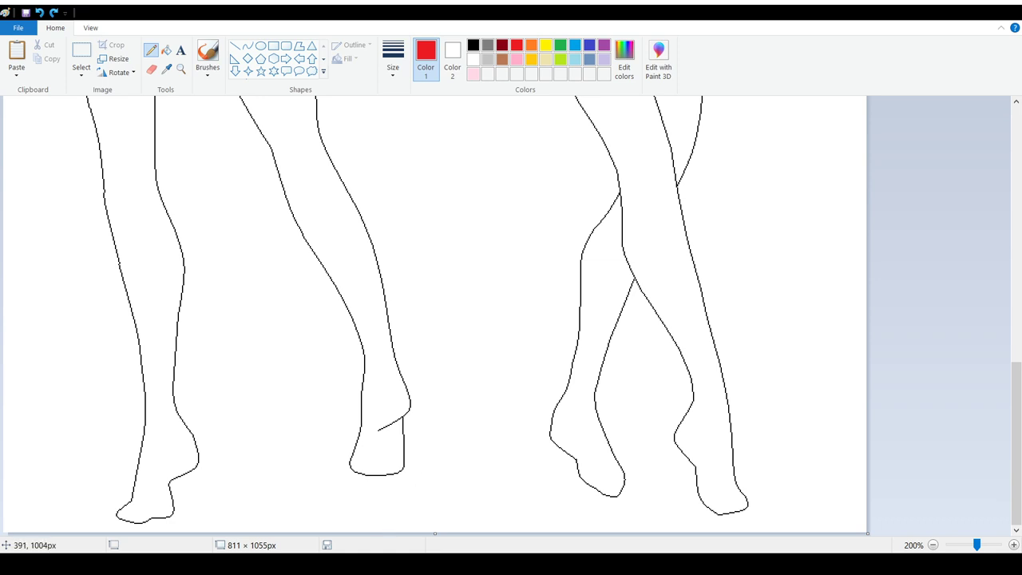
left_click(1013, 544)
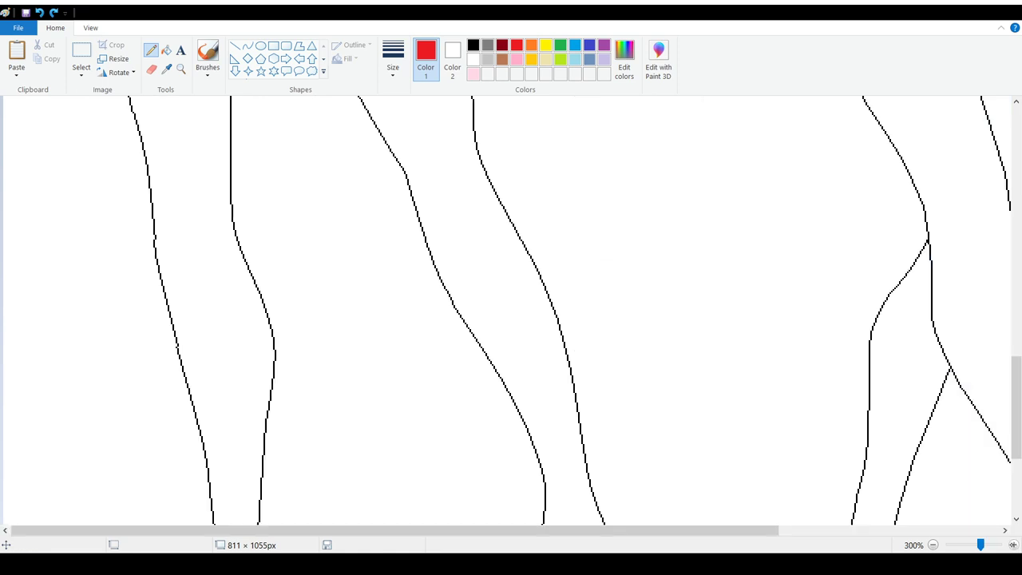
scroll(997, 491, "right", 5)
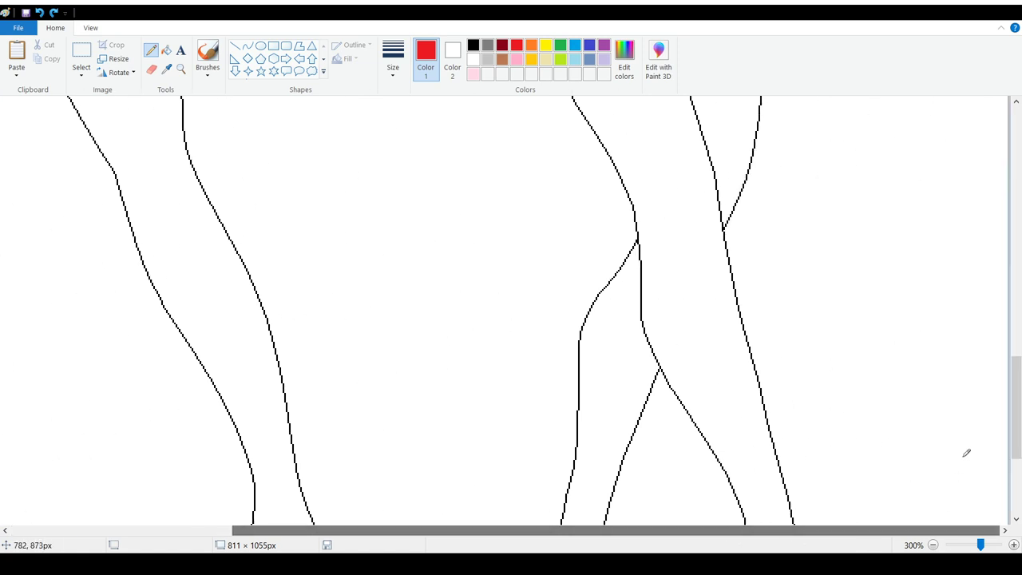
scroll(997, 491, "down", 4)
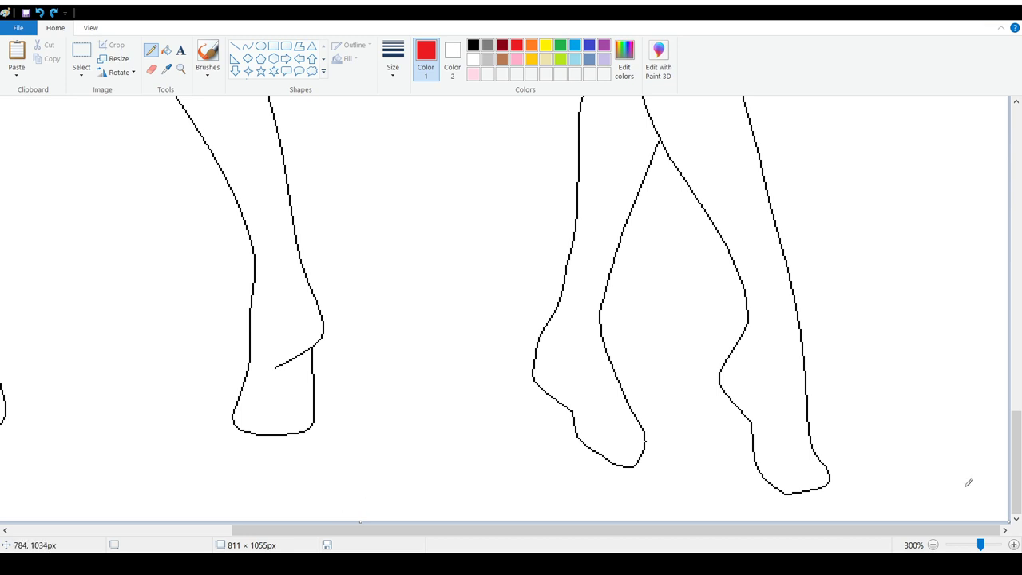
left_click(1013, 544)
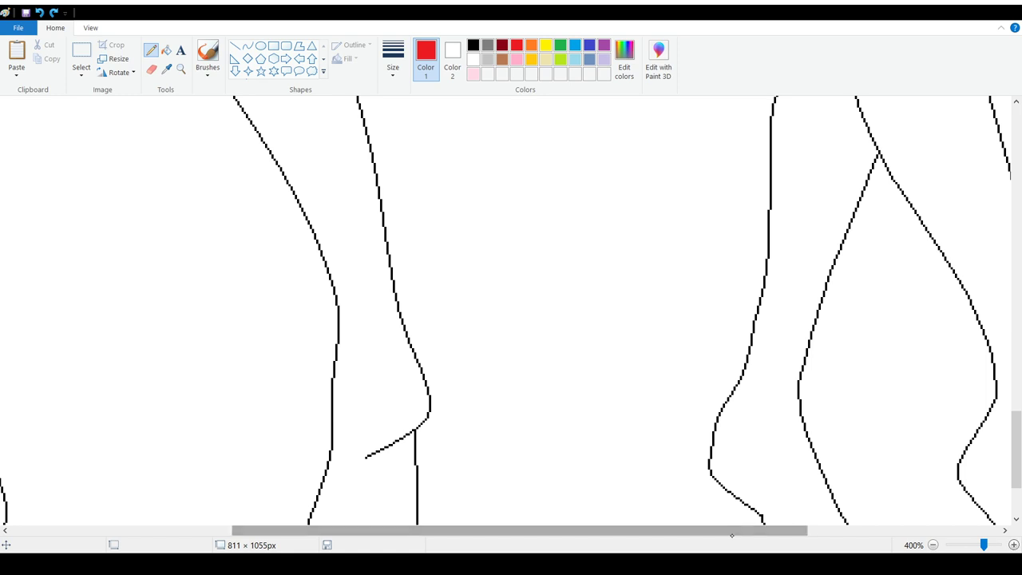
scroll(941, 458, "right", 5)
scroll(1016, 447, "down", 3)
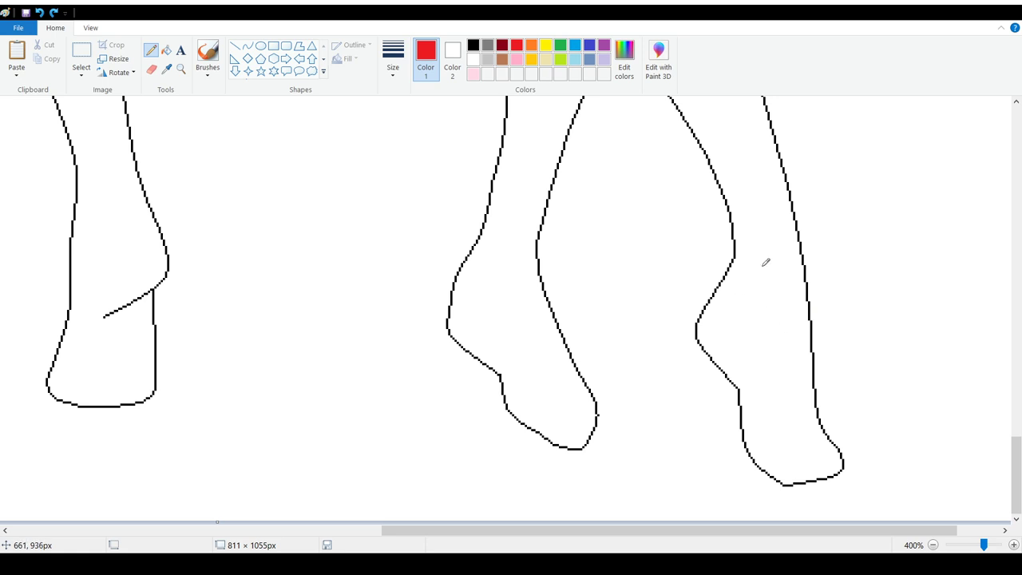
left_click_drag(486, 215, 539, 233)
left_click_drag(732, 224, 794, 213)
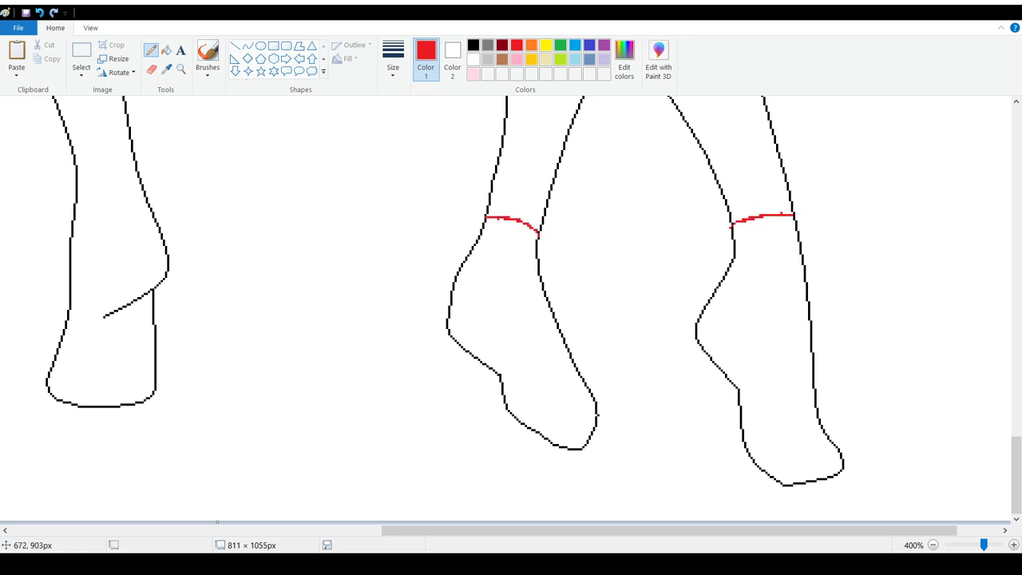
left_click(39, 12)
left_click(39, 12)
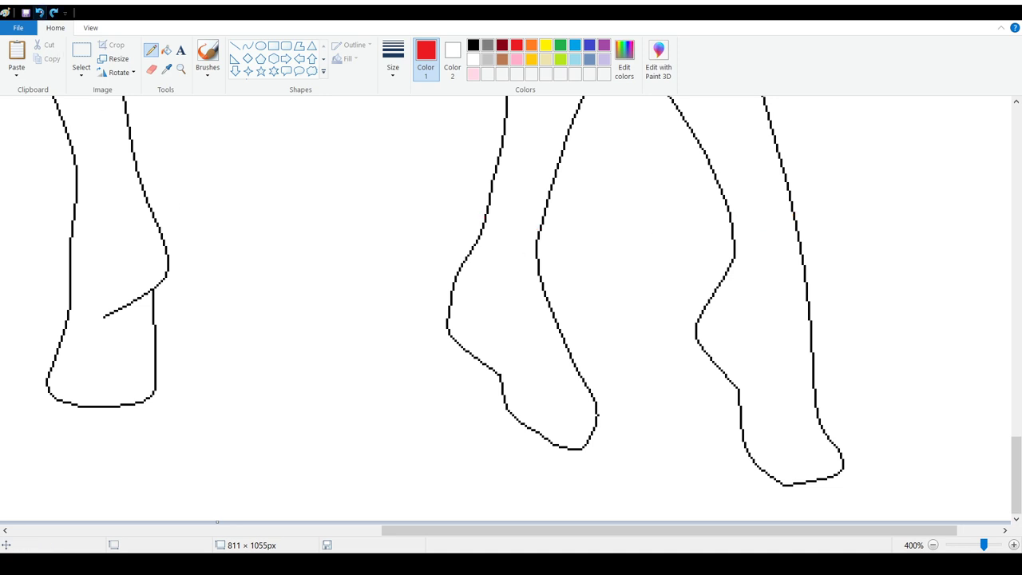
mouse_move(803, 271)
left_mouse_down()
mouse_move(792, 333)
mouse_move(818, 429)
left_mouse_up()
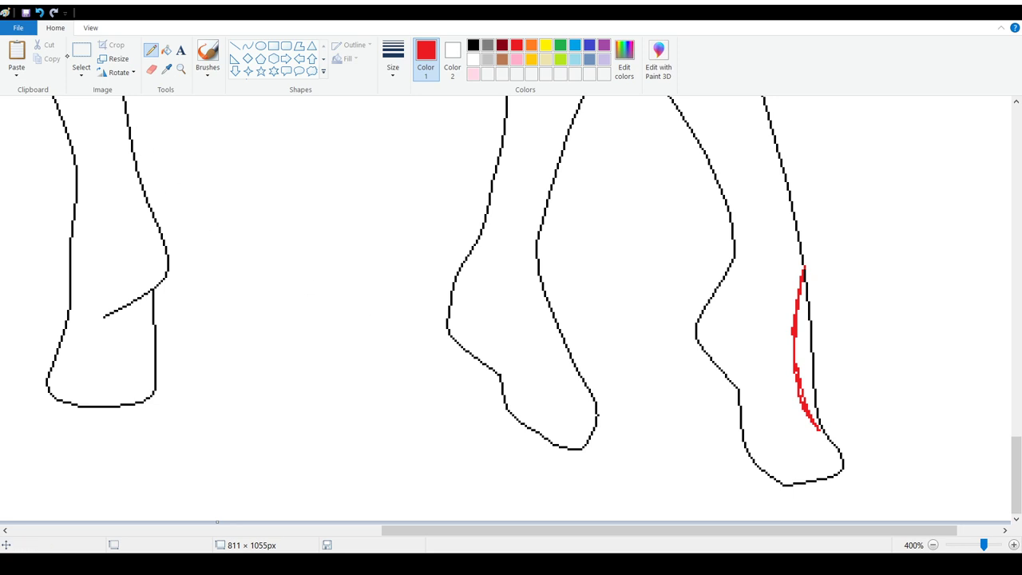
left_click(39, 12)
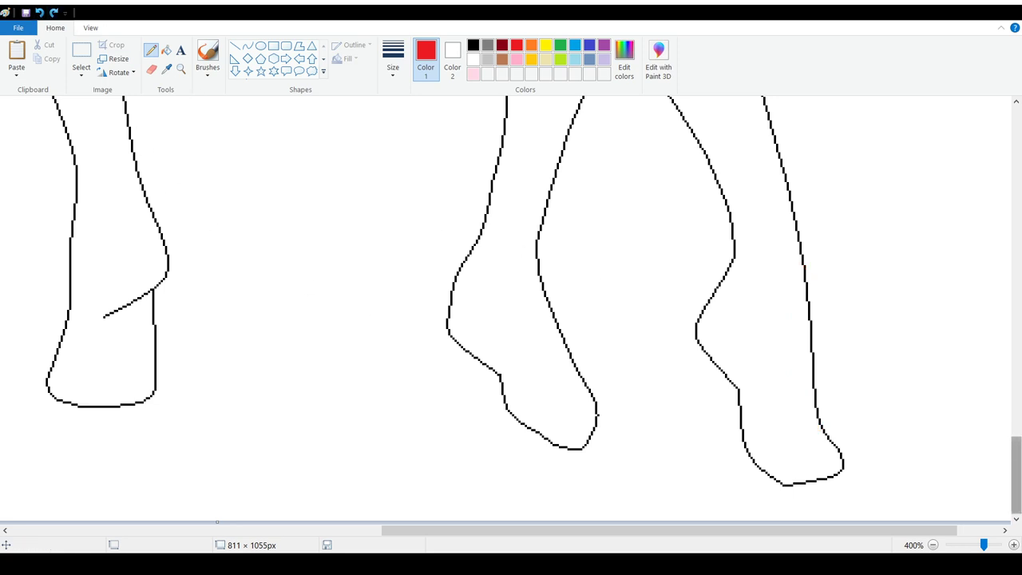
Step: Try a curved red hem across the front figure's upper thighs with a short line up the outer thigh, and undo it
mouse_move(1010, 439)
left_mouse_down()
mouse_move(1000, 279)
mouse_move(1002, 300)
left_mouse_up()
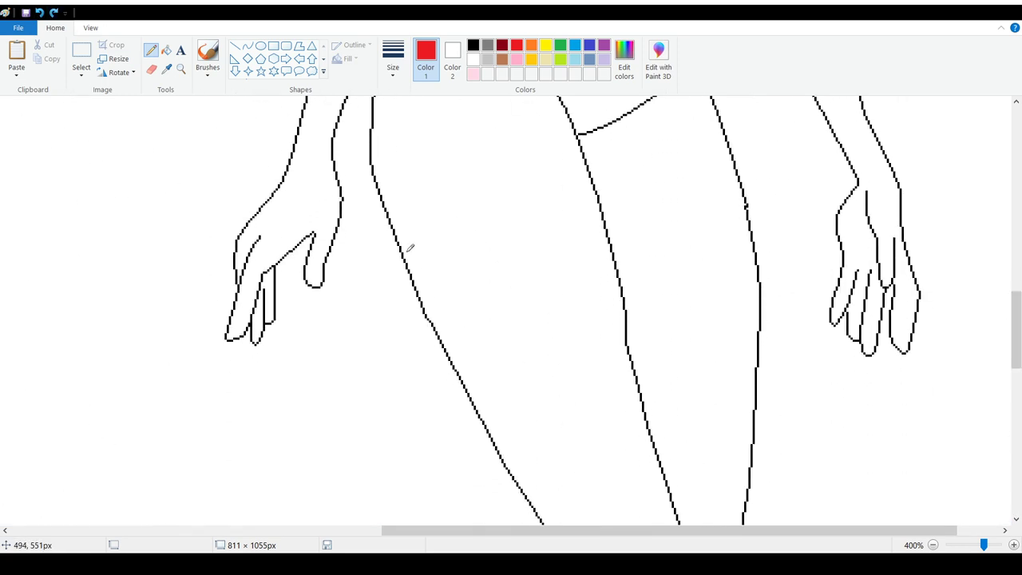
mouse_move(407, 251)
left_mouse_down()
mouse_move(483, 209)
mouse_move(557, 191)
mouse_move(721, 183)
mouse_move(747, 200)
left_mouse_up()
left_click_drag(725, 137, 743, 193)
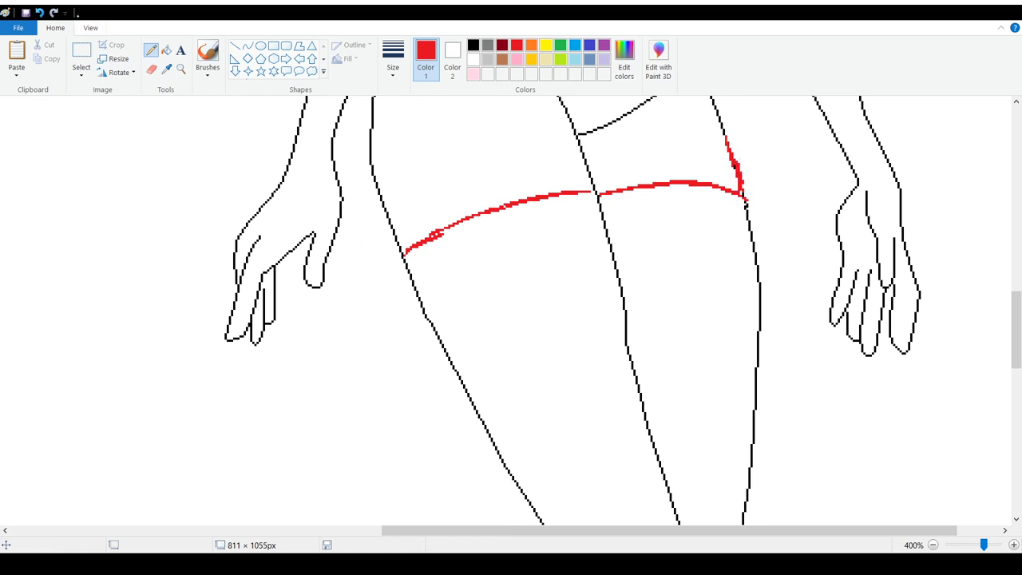
left_click(39, 12)
left_click(40, 12)
left_click(39, 12)
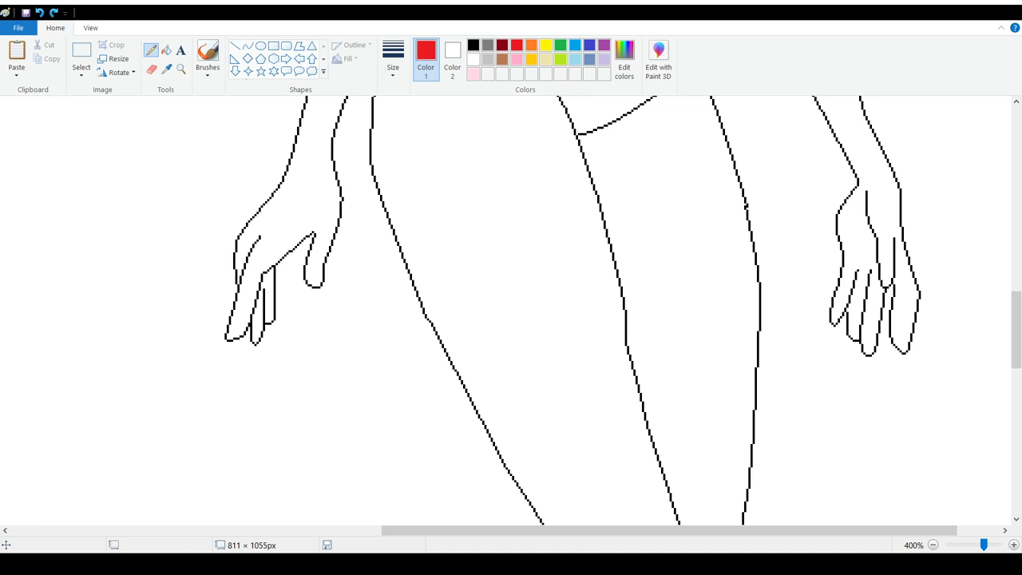
Step: Try a red sneaker on the front figure's right-hand foot, drawing a thick sole band around the foot and a rounded toe cap
scroll(793, 216, "up", 10)
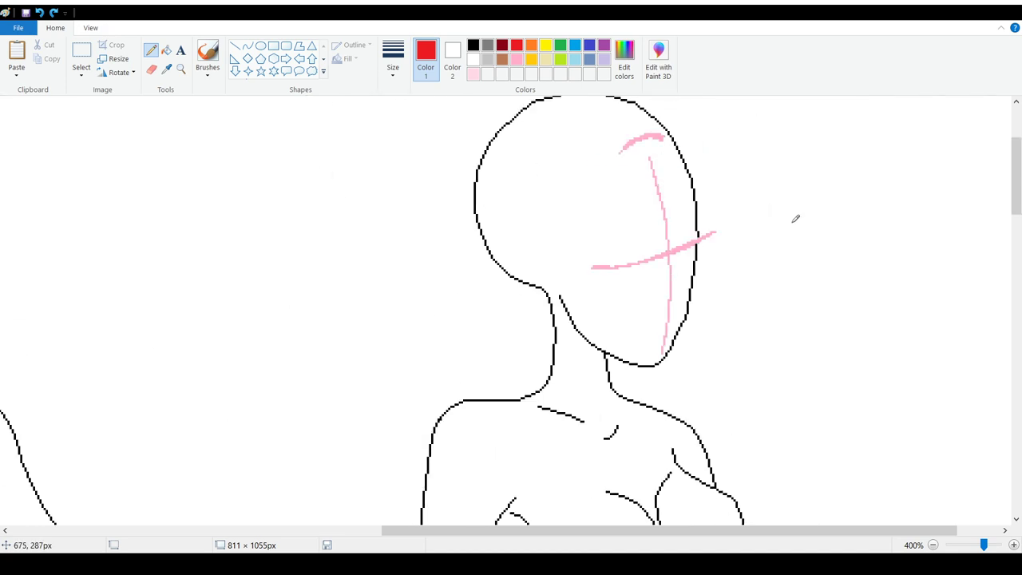
scroll(793, 216, "down", 15)
scroll(796, 237, "down", 5)
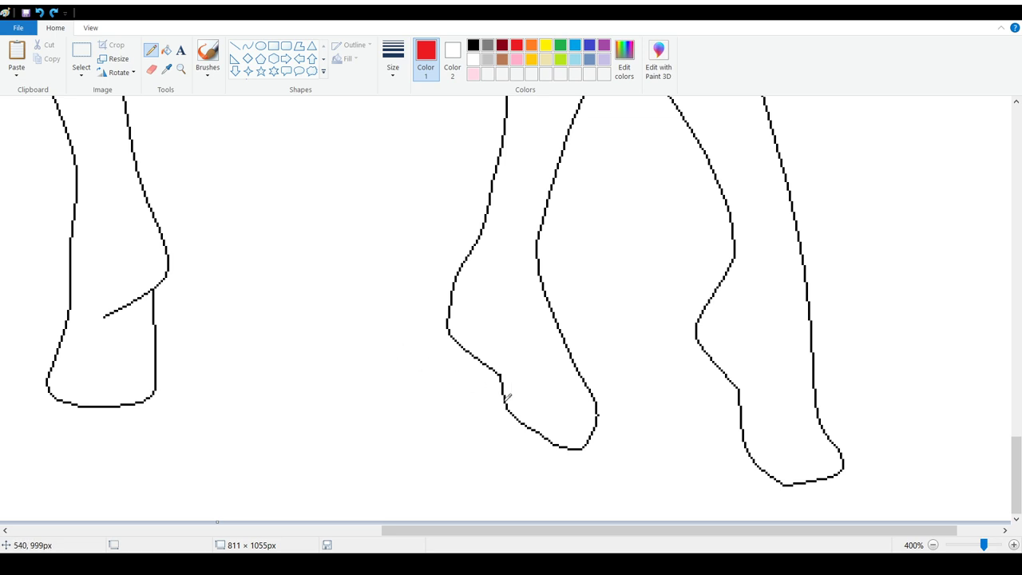
mouse_move(710, 307)
left_mouse_down()
mouse_move(744, 359)
mouse_move(767, 447)
mouse_move(806, 469)
mouse_move(841, 452)
left_mouse_up()
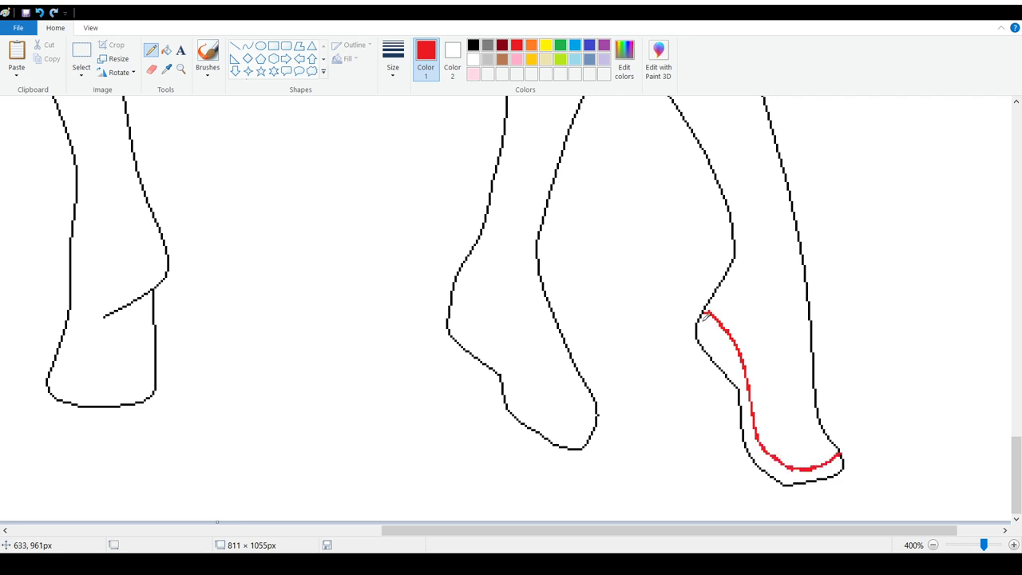
mouse_move(706, 315)
left_mouse_down()
mouse_move(691, 338)
mouse_move(735, 382)
mouse_move(737, 446)
mouse_move(752, 471)
mouse_move(800, 493)
mouse_move(849, 475)
mouse_move(841, 452)
left_mouse_up()
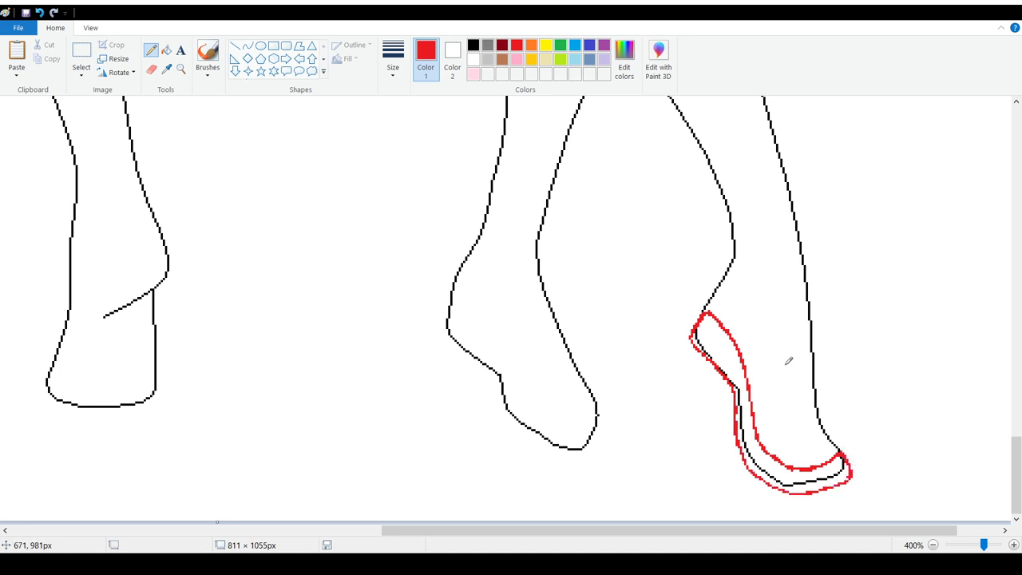
mouse_move(773, 447)
left_mouse_down()
mouse_move(794, 420)
mouse_move(815, 413)
mouse_move(837, 439)
left_mouse_up()
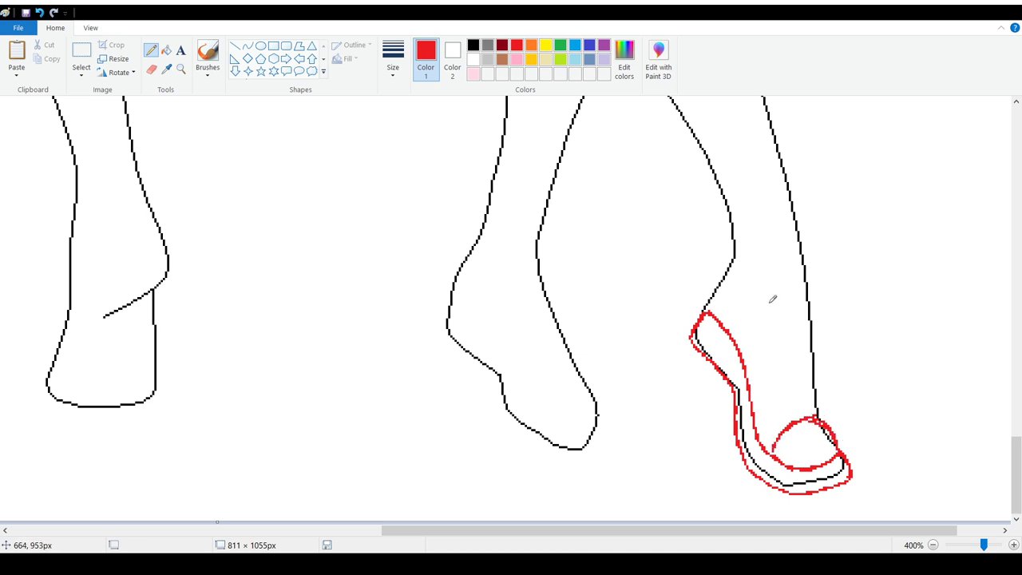
Step: Sketch the sneaker's side panel, raised tongue, pointed heel collar and crossing laces in red
mouse_move(766, 293)
left_mouse_down()
mouse_move(780, 331)
mouse_move(785, 427)
left_mouse_up()
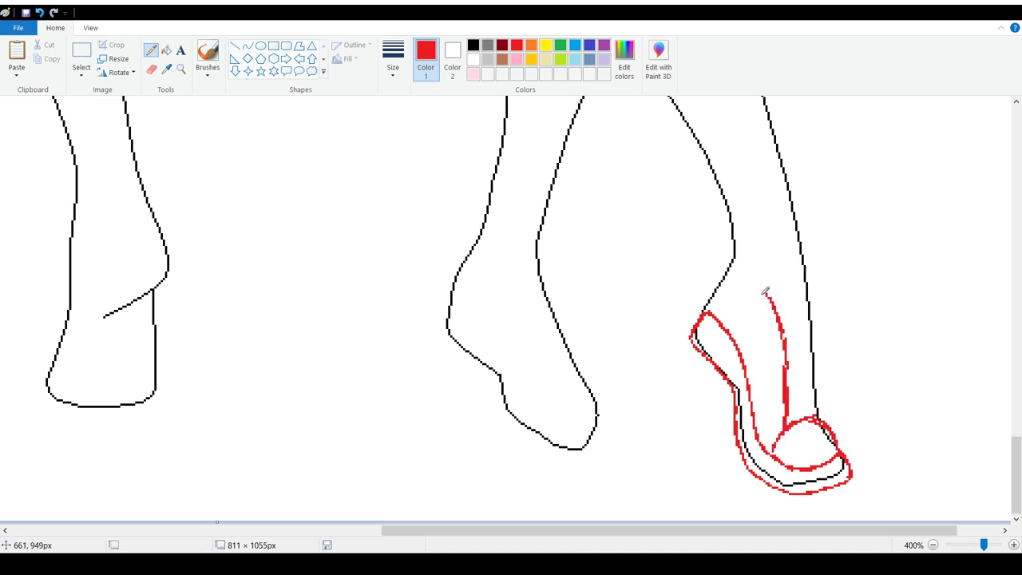
left_click_drag(764, 292, 731, 332)
mouse_move(773, 297)
left_mouse_down()
mouse_move(781, 261)
mouse_move(796, 260)
mouse_move(807, 284)
left_mouse_up()
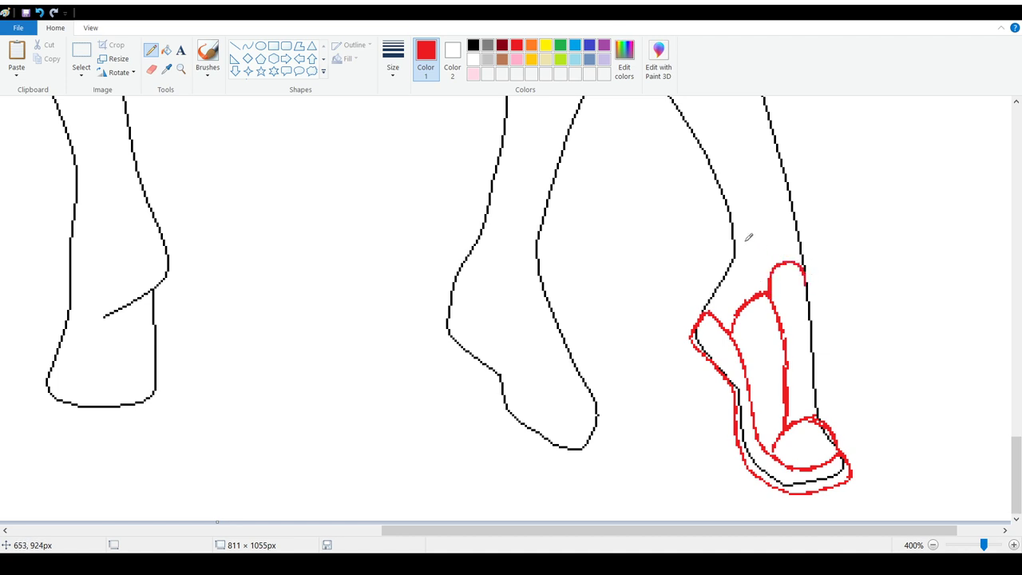
mouse_move(733, 229)
left_mouse_down()
mouse_move(770, 288)
mouse_move(732, 232)
mouse_move(715, 295)
mouse_move(722, 262)
left_mouse_up()
mouse_move(767, 355)
left_mouse_down()
mouse_move(818, 332)
mouse_move(773, 361)
mouse_move(820, 369)
mouse_move(787, 388)
mouse_move(780, 413)
left_mouse_up()
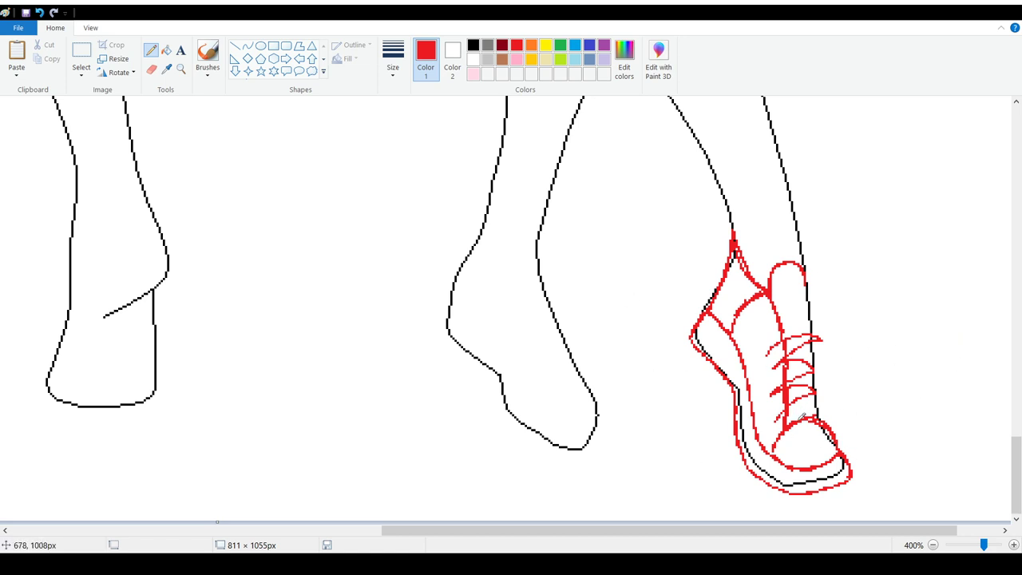
Step: Erase the sole's upper line below the sneaker's toe cap and redraw it lower in red with the Pencil tool
left_click(473, 60)
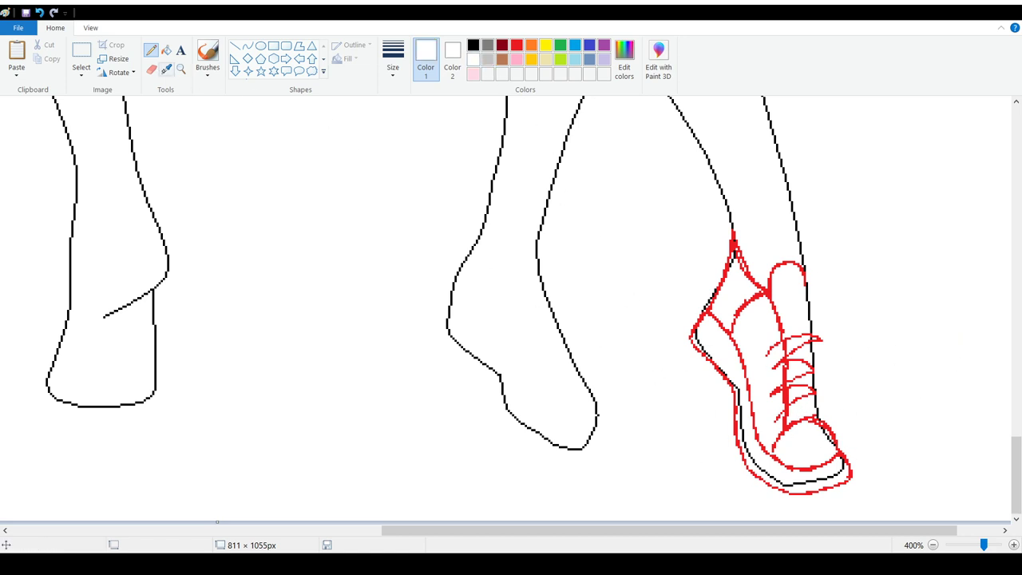
left_click(150, 69)
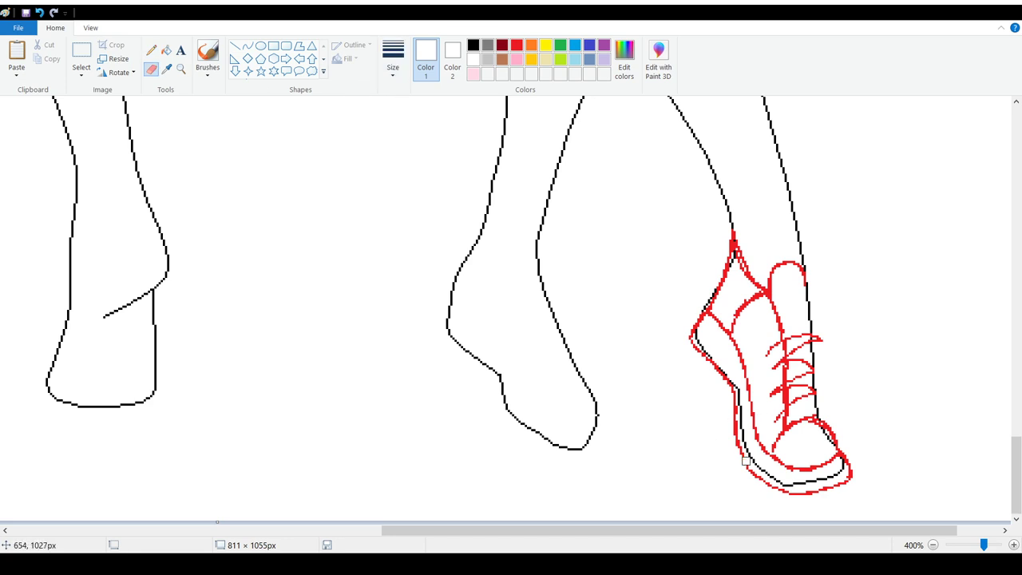
mouse_move(745, 461)
left_mouse_down()
mouse_move(818, 465)
mouse_move(805, 469)
mouse_move(834, 456)
left_mouse_up()
left_click(247, 46)
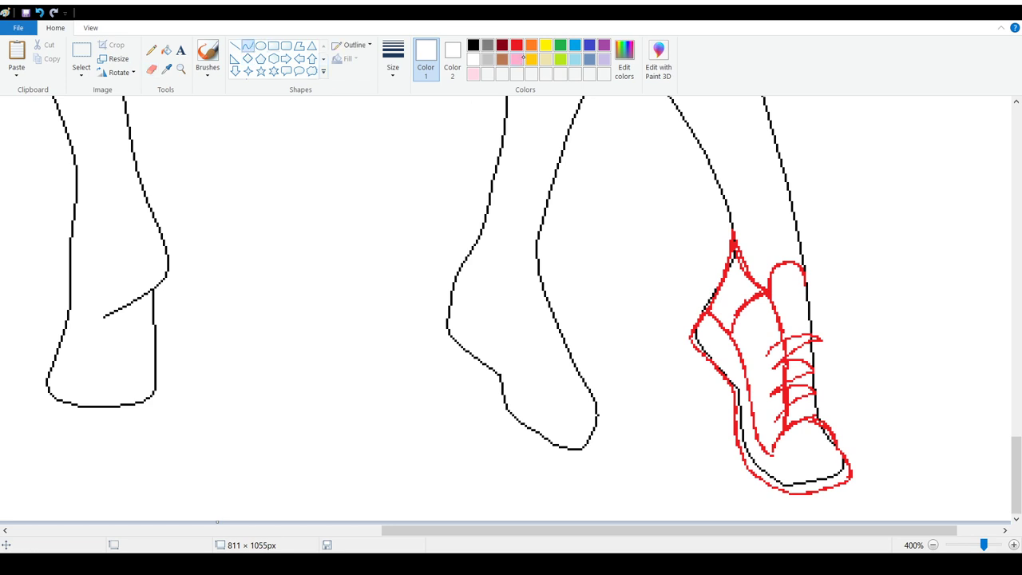
left_click(529, 46)
left_click(513, 45)
left_click(151, 50)
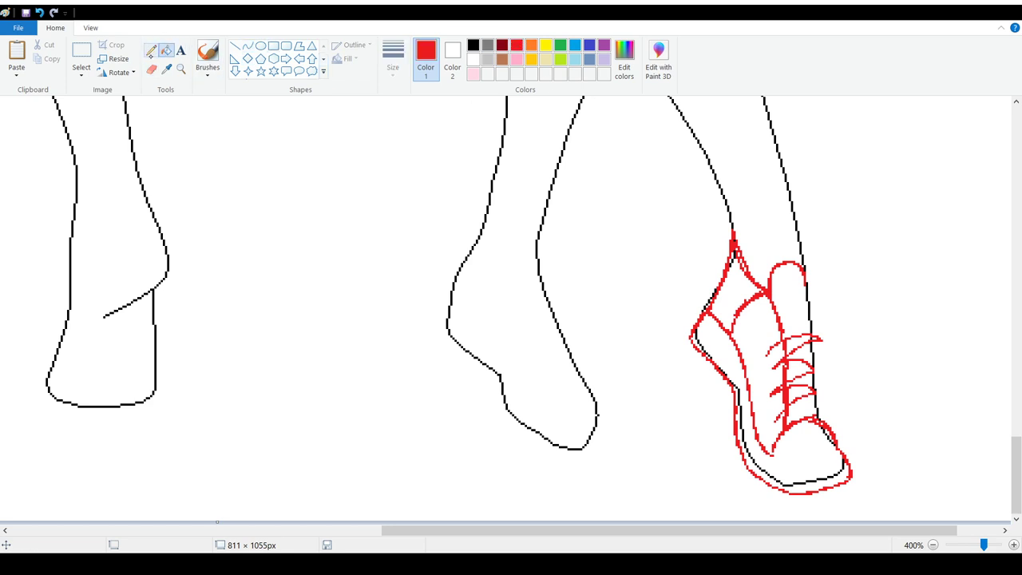
mouse_move(774, 454)
left_mouse_down()
mouse_move(786, 472)
mouse_move(824, 476)
mouse_move(845, 464)
mouse_move(833, 473)
left_mouse_up()
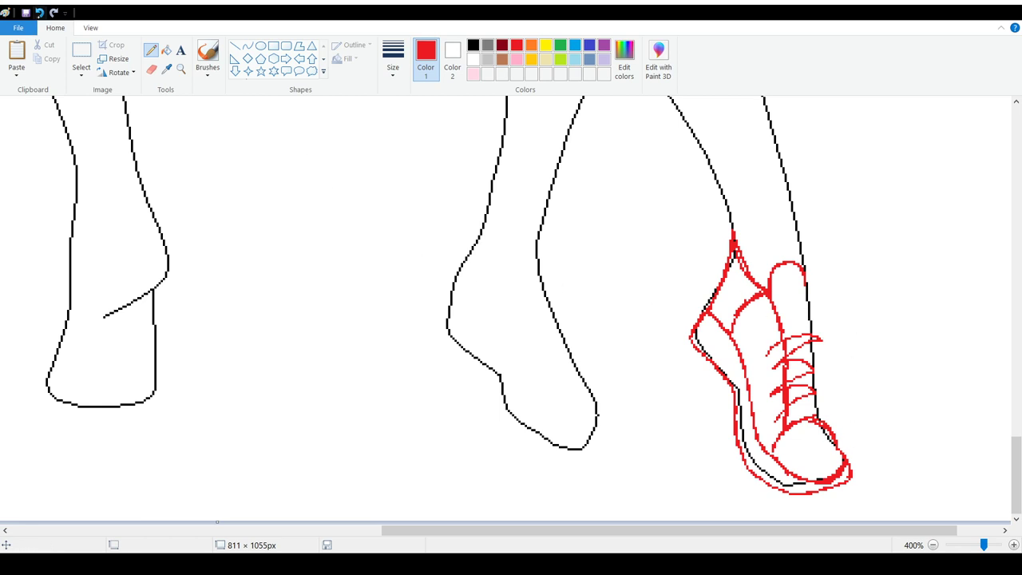
Step: Undo the entire red sneaker drawing on the front figure's right-hand foot
left_click(39, 12)
left_click(39, 12)
left_click(39, 12)
left_click(39, 12)
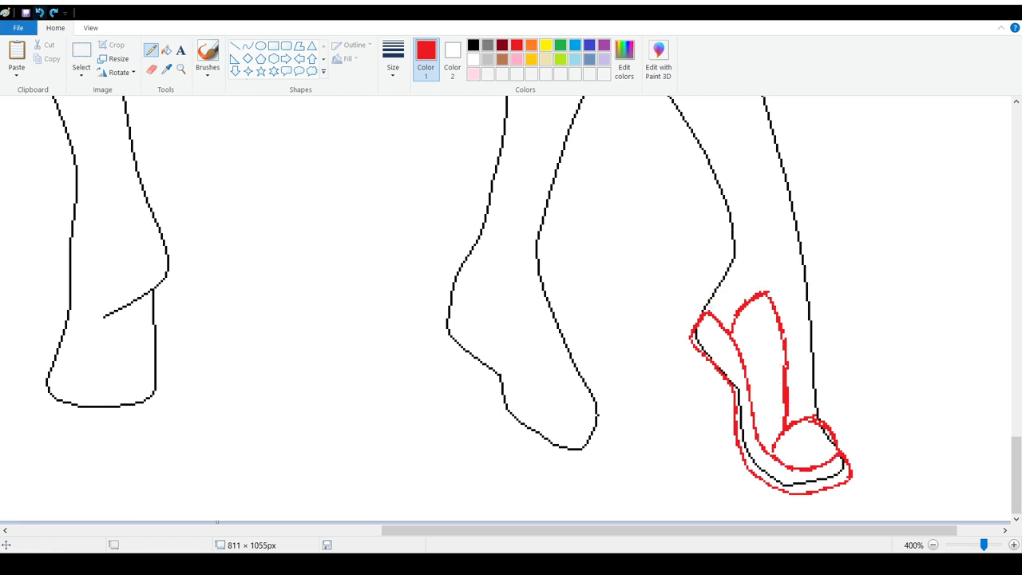
left_click(39, 12)
left_click(40, 12)
left_click(39, 12)
left_click(39, 12)
left_click(39, 12)
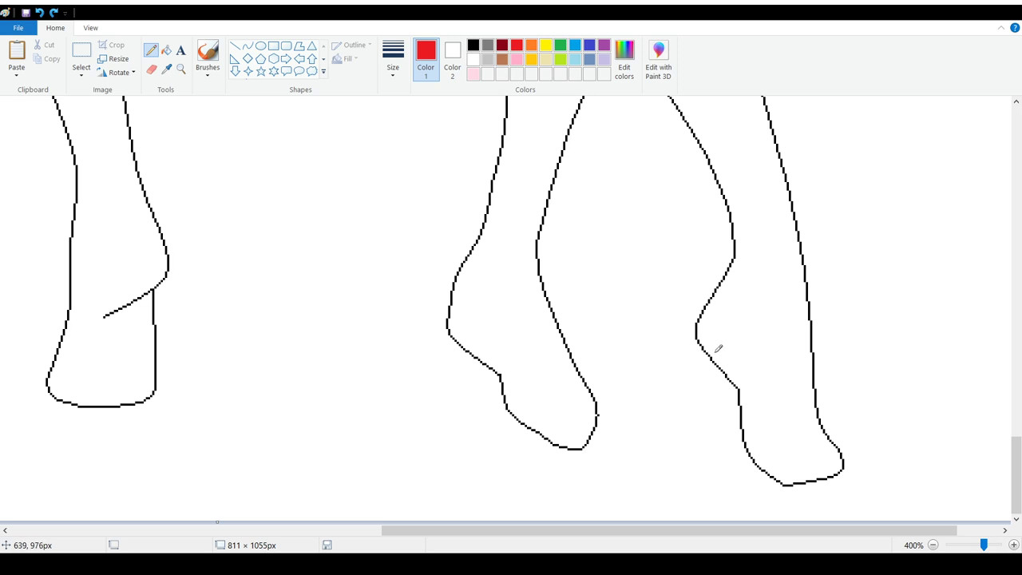
Step: Try a red block-heeled shoe with a pointed heel collar on the rear-view figure's left-hand foot, and undo it
mouse_move(670, 530)
left_mouse_down()
mouse_move(302, 530)
mouse_move(332, 530)
mouse_move(315, 530)
left_mouse_up()
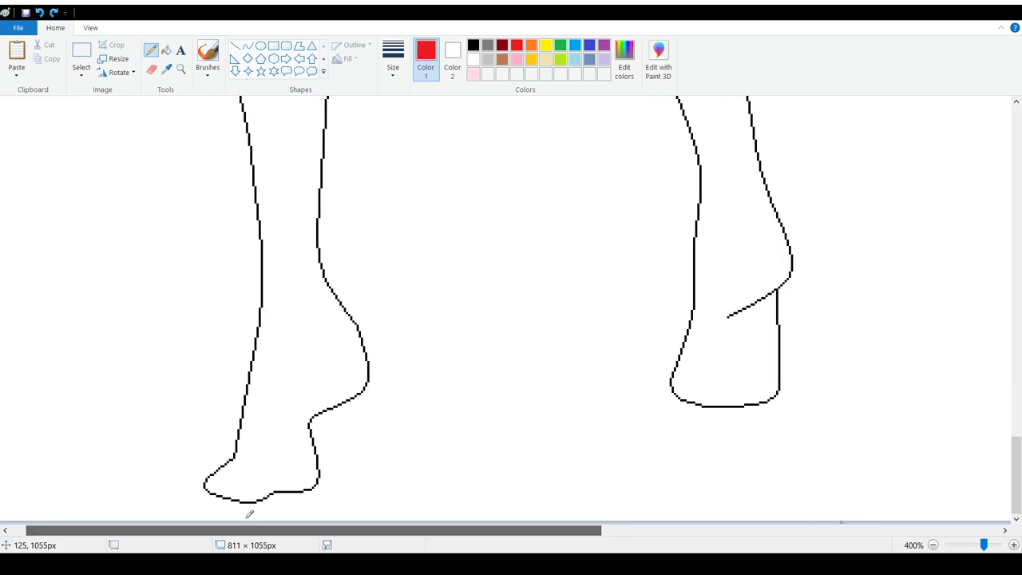
mouse_move(317, 371)
left_mouse_down()
mouse_move(335, 380)
mouse_move(343, 488)
mouse_move(371, 491)
left_mouse_up()
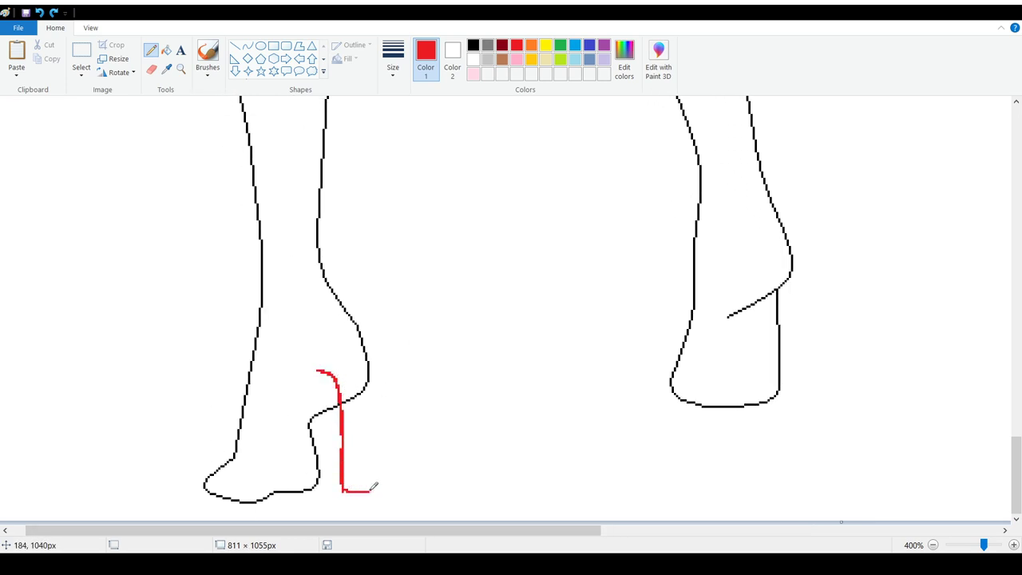
mouse_move(356, 323)
left_mouse_down()
mouse_move(370, 366)
mouse_move(375, 490)
left_mouse_up()
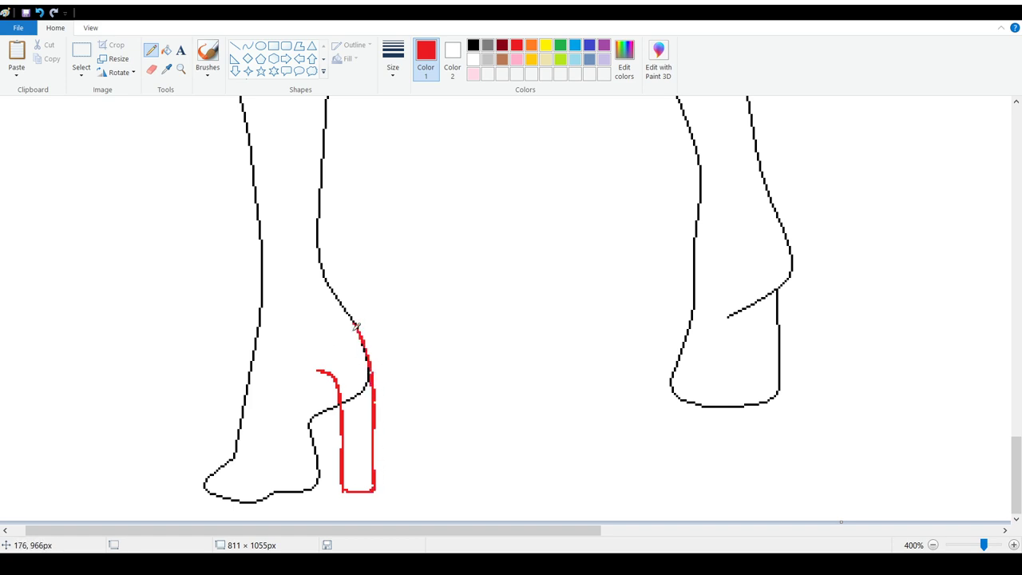
mouse_move(357, 325)
left_mouse_down()
mouse_move(328, 313)
mouse_move(308, 354)
mouse_move(272, 456)
left_mouse_up()
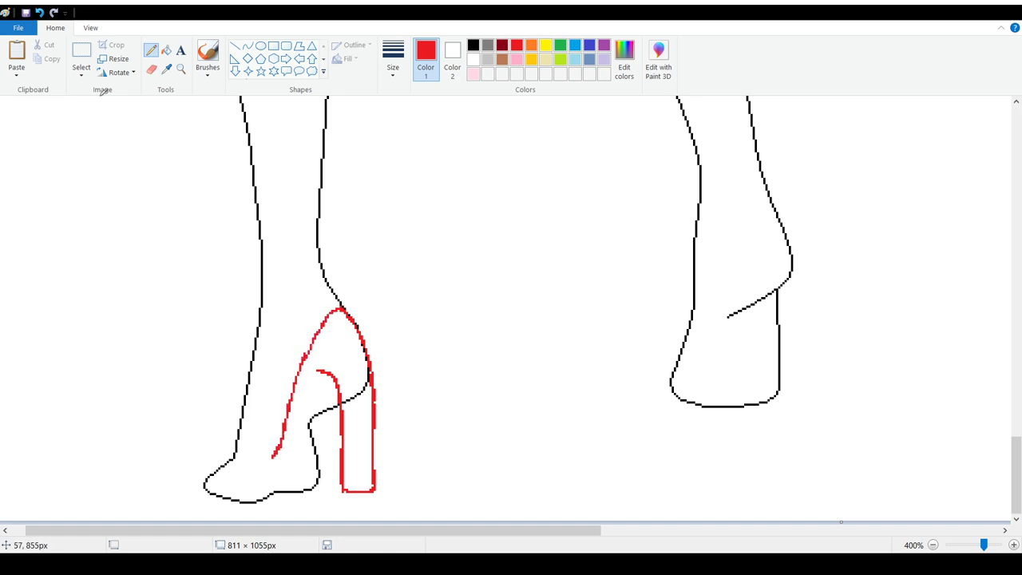
left_click(39, 12)
left_click(39, 12)
left_click(39, 12)
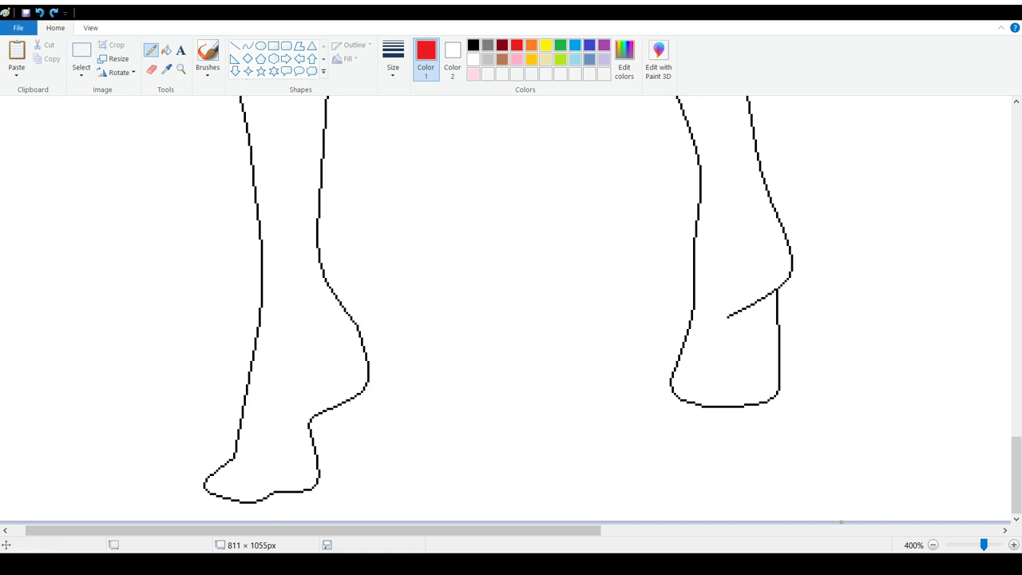
Step: Try two slim red heels on the front figure's left-hand foot, one slanting inward and one slanting outward, and undo both
left_click_drag(313, 530, 710, 530)
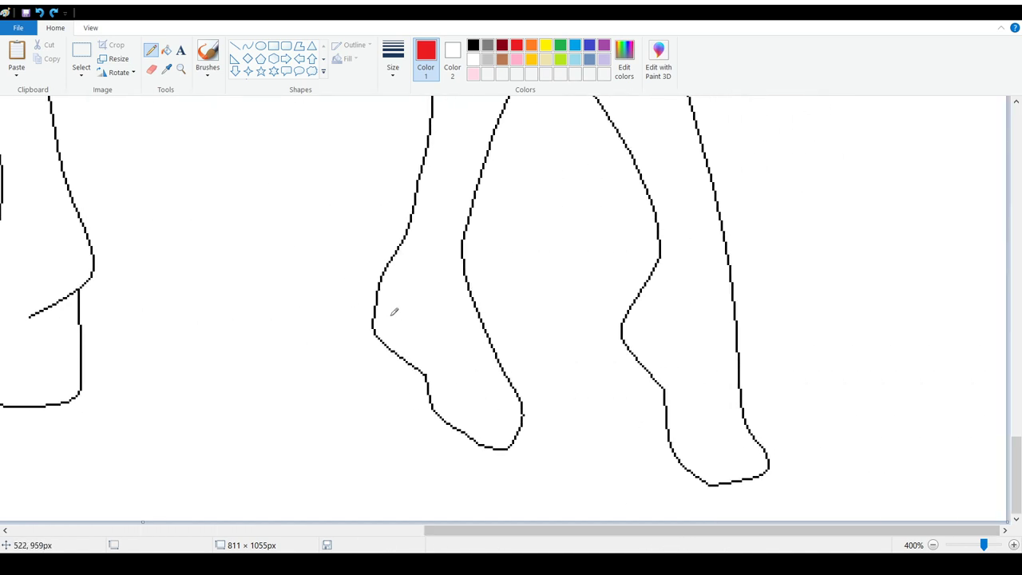
left_click_drag(379, 300, 394, 447)
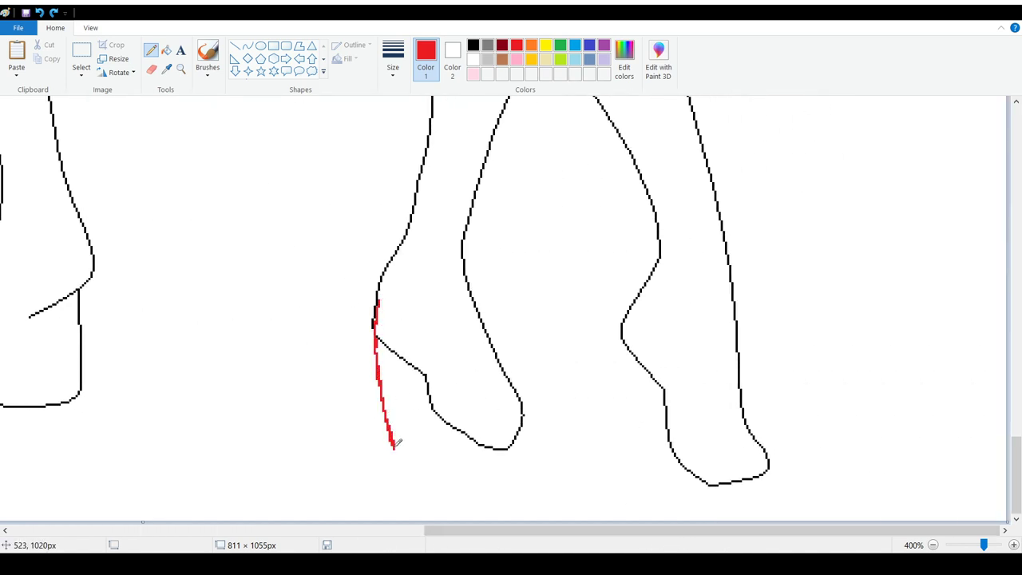
mouse_move(410, 351)
left_mouse_down()
mouse_move(397, 446)
mouse_move(406, 409)
mouse_move(396, 362)
mouse_move(416, 347)
mouse_move(399, 376)
mouse_move(421, 348)
left_mouse_up()
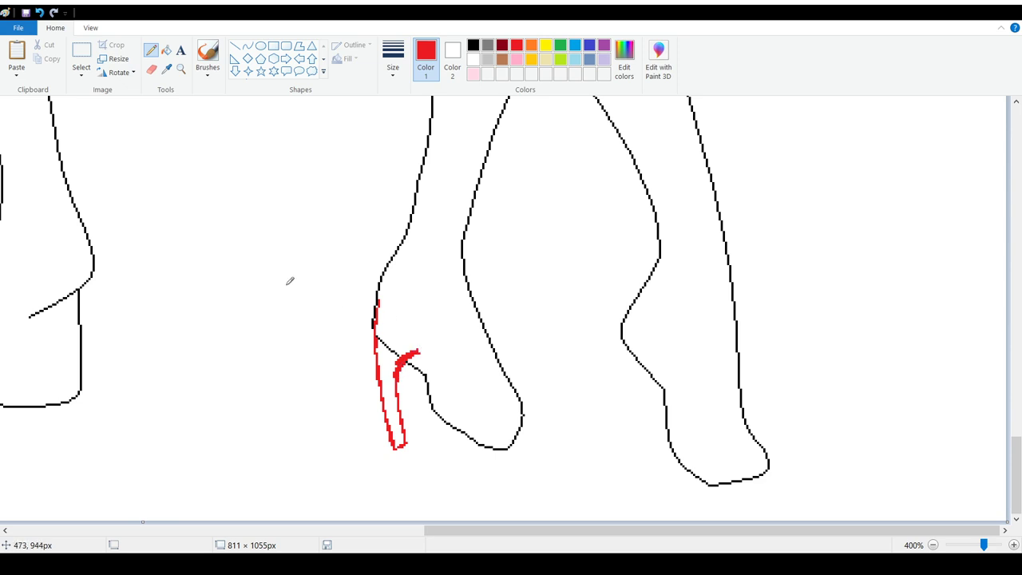
key("ctrl+z")
key("ctrl+z")
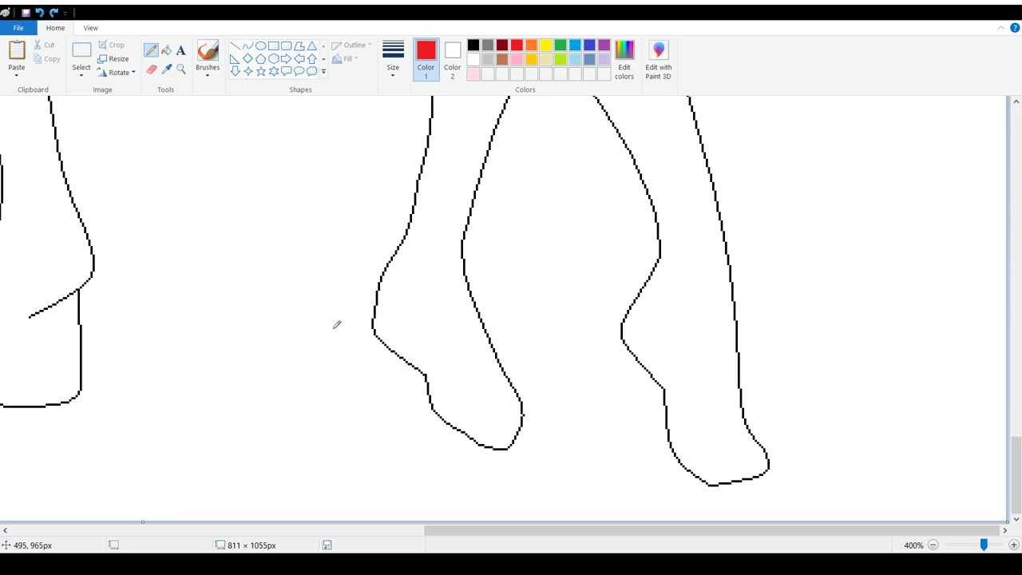
mouse_move(388, 268)
left_mouse_down()
mouse_move(351, 424)
mouse_move(368, 369)
mouse_move(388, 348)
mouse_move(407, 349)
left_mouse_up()
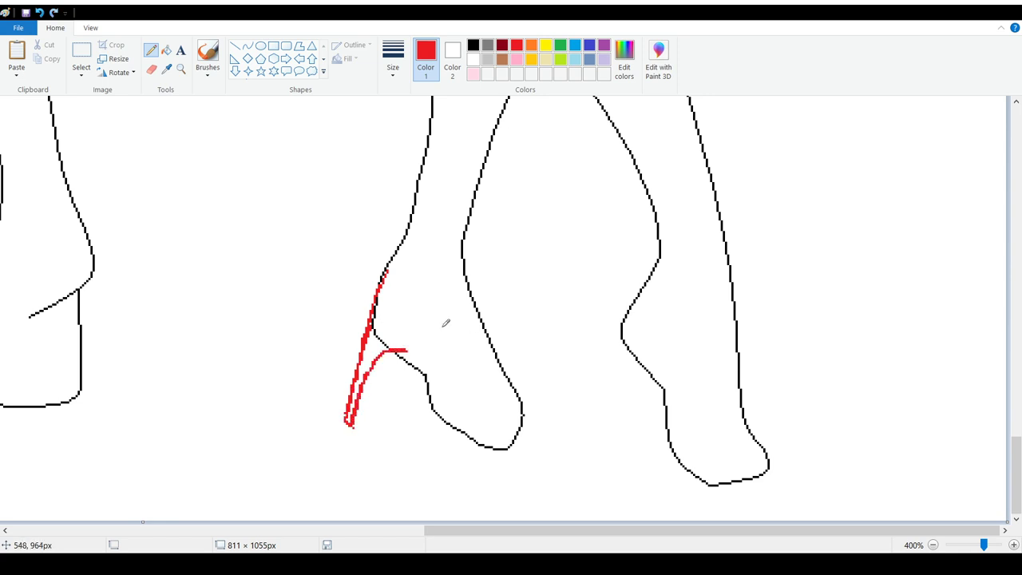
left_click(39, 12)
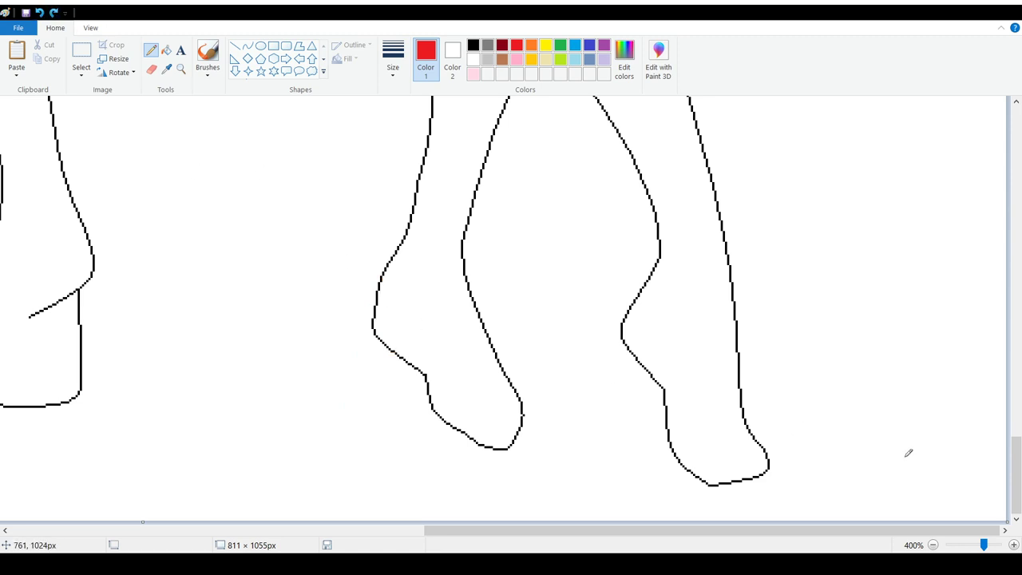
left_click_drag(1015, 479, 976, 472)
scroll(941, 483, "down", 3, "ctrl")
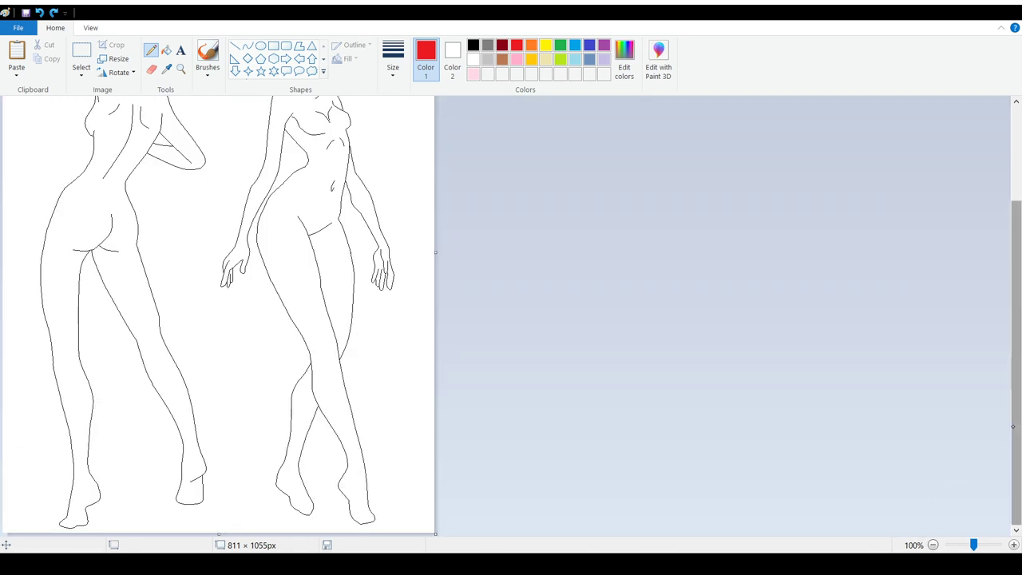
left_click_drag(1015, 360, 1015, 267)
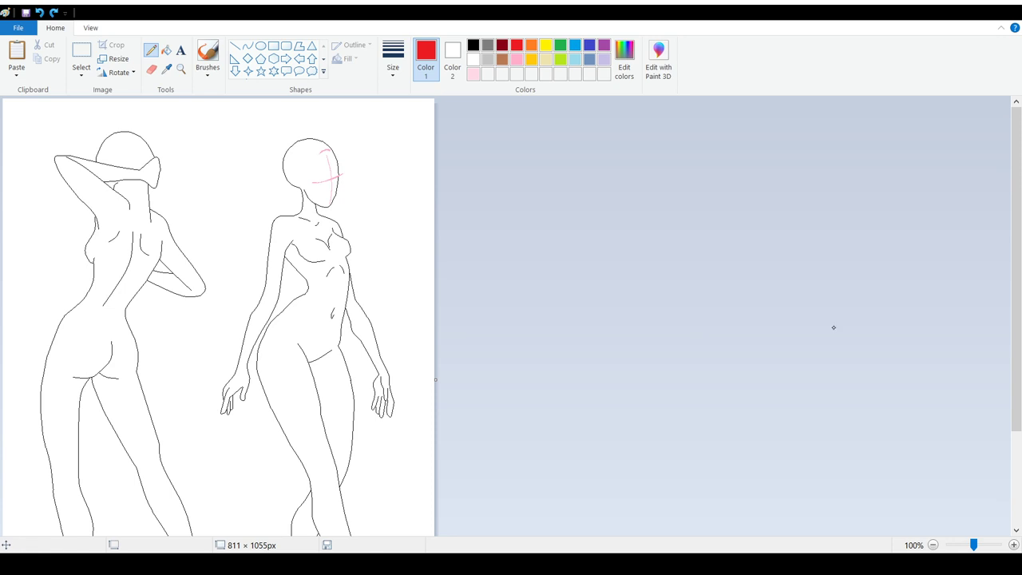
scroll(1000, 250, "down", 3)
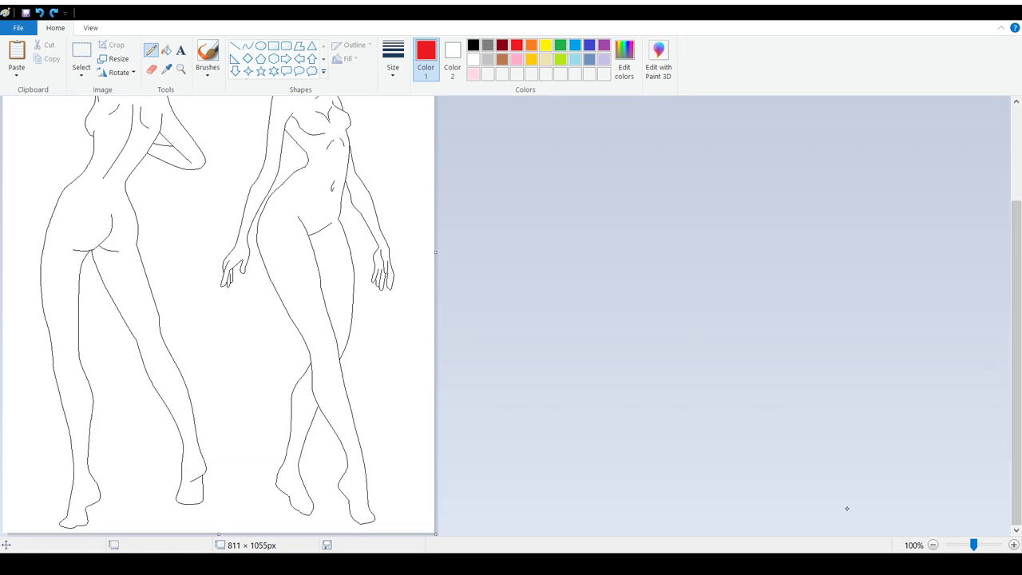
Step: Draw a curved red line across each of the front figure's legs just above the knees
key("ctrl+Page_Up")
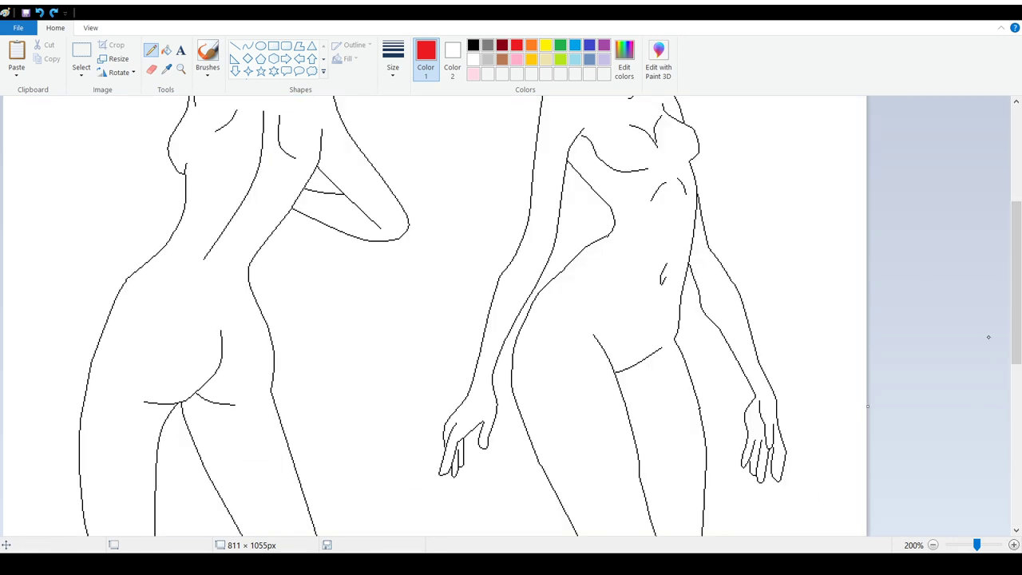
left_click_drag(1012, 374, 968, 507)
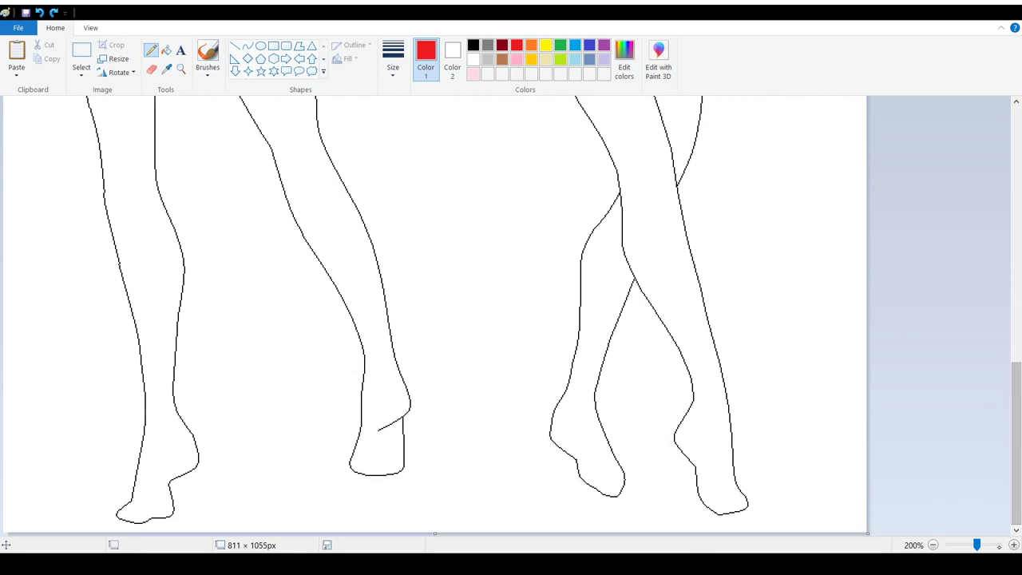
left_click(1013, 545)
left_click_drag(722, 531, 942, 530)
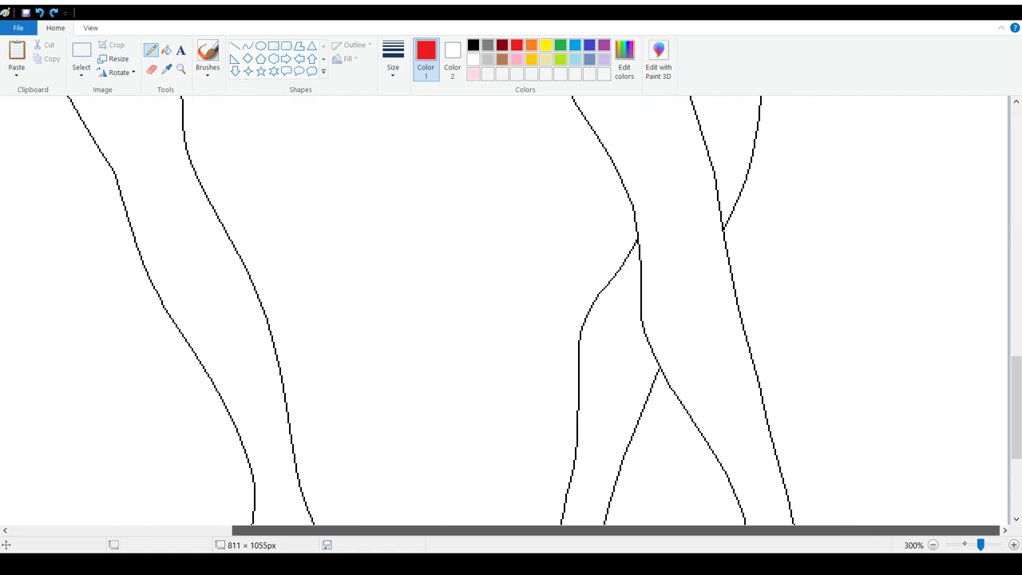
left_click_drag(1009, 407, 1010, 461)
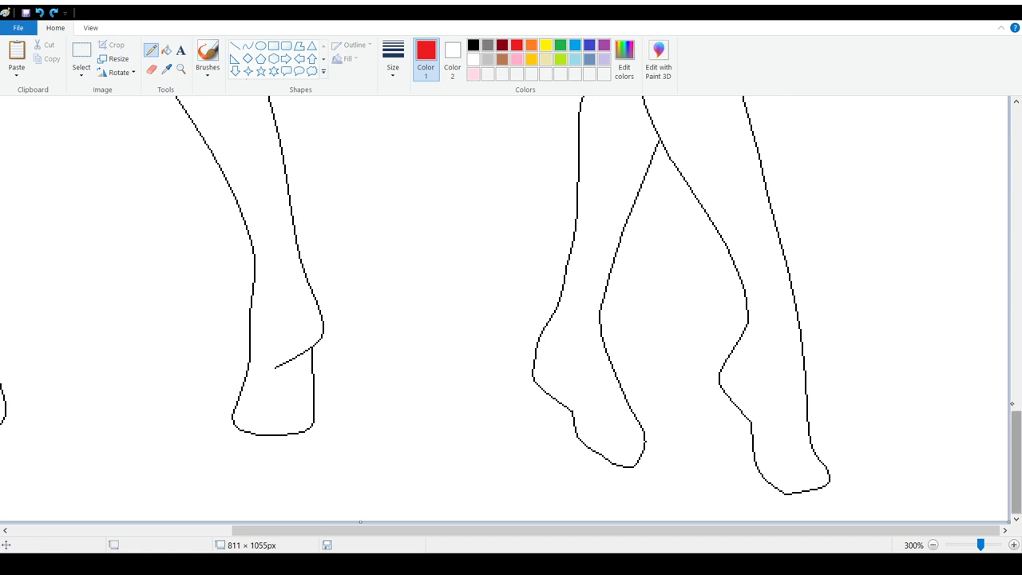
left_click_drag(1009, 441, 1019, 367)
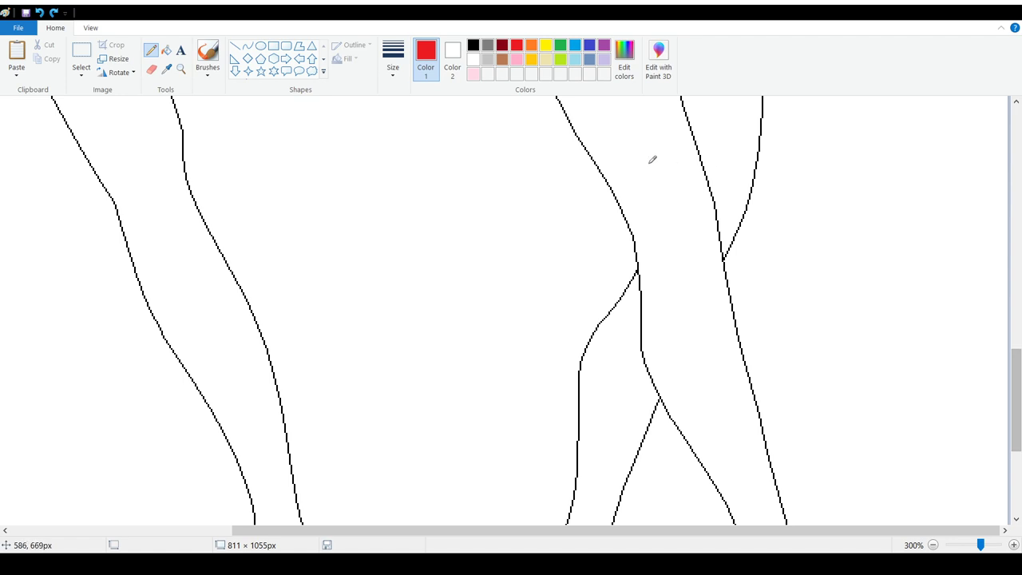
mouse_move(607, 177)
left_mouse_down()
mouse_move(678, 136)
mouse_move(696, 138)
left_mouse_up()
left_click_drag(1008, 356, 1008, 316)
mouse_move(692, 288)
left_mouse_down()
mouse_move(744, 292)
mouse_move(763, 313)
left_mouse_up()
Step: Try a red high heel with a sloping sole and an inner heel line under the front figure's right-hand foot, and undo it
left_click_drag(1007, 361, 1018, 455)
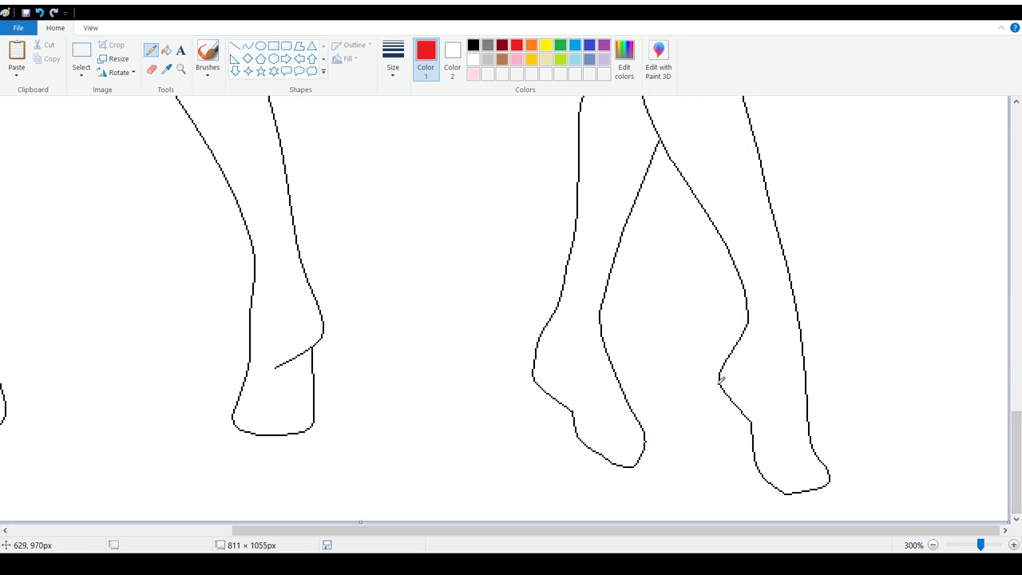
mouse_move(716, 384)
left_mouse_down()
mouse_move(708, 472)
mouse_move(766, 495)
mouse_move(789, 491)
left_mouse_up()
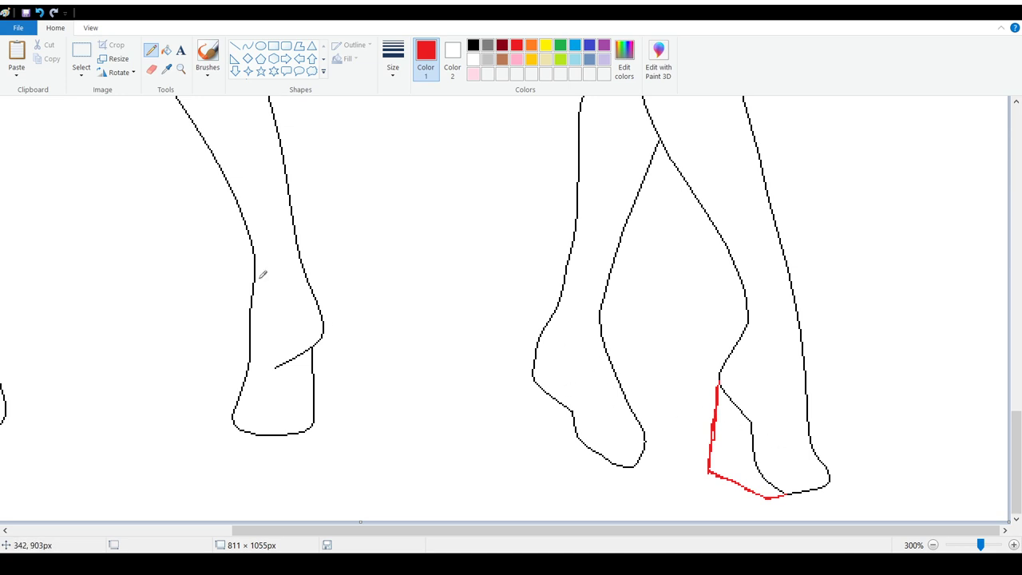
mouse_move(726, 472)
left_mouse_down()
mouse_move(754, 411)
mouse_move(739, 422)
mouse_move(724, 475)
left_mouse_up()
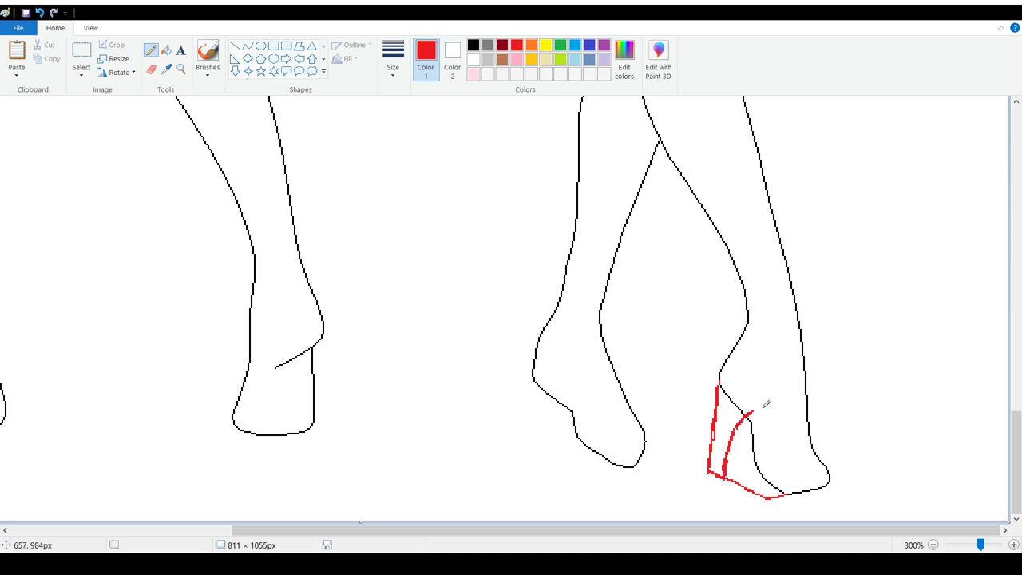
left_click(39, 12)
left_click(39, 12)
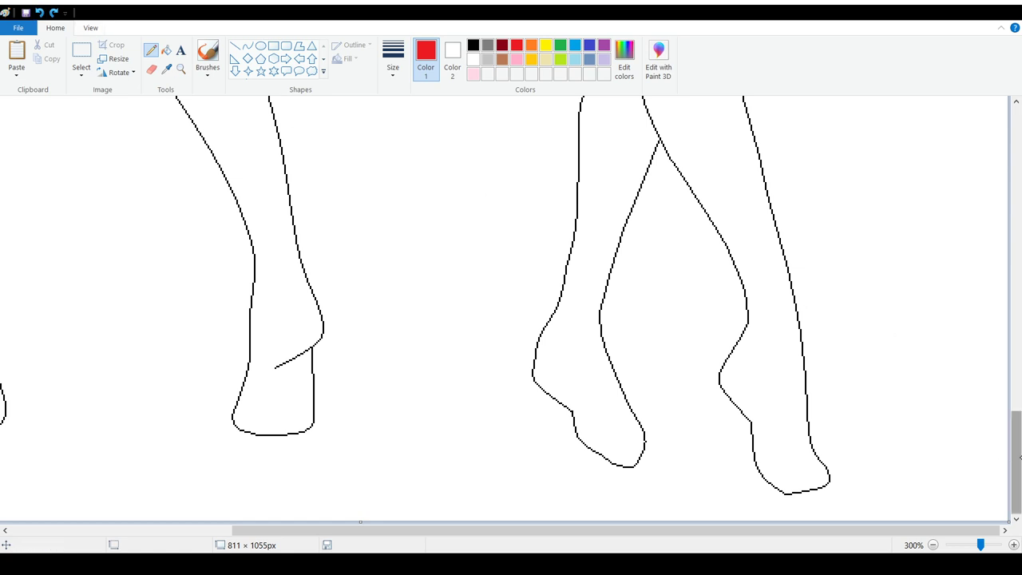
Step: Undo the two curved red lines across the front figure's legs above the knees
scroll(95, 111, "up", 5)
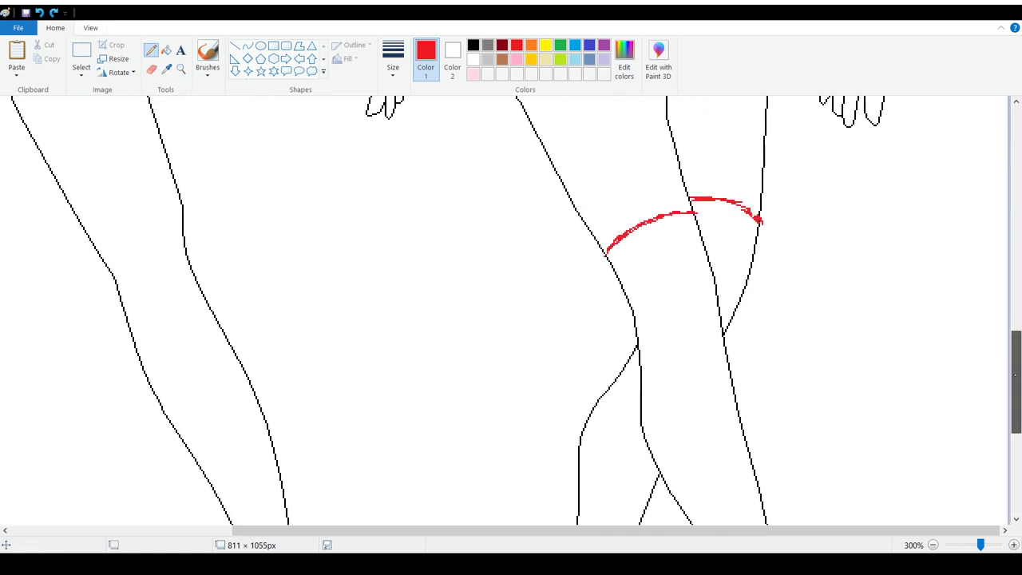
left_click(39, 12)
left_click(39, 12)
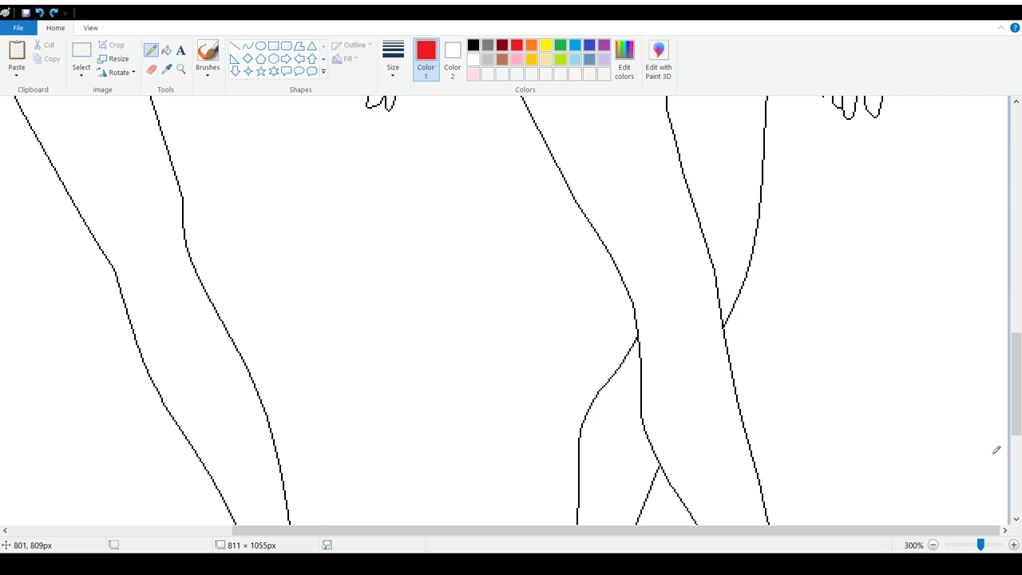
Step: Sketch curved lens edges, a nose bridge and a temple arm for red glasses along the front figure's eye guideline
left_click(933, 544)
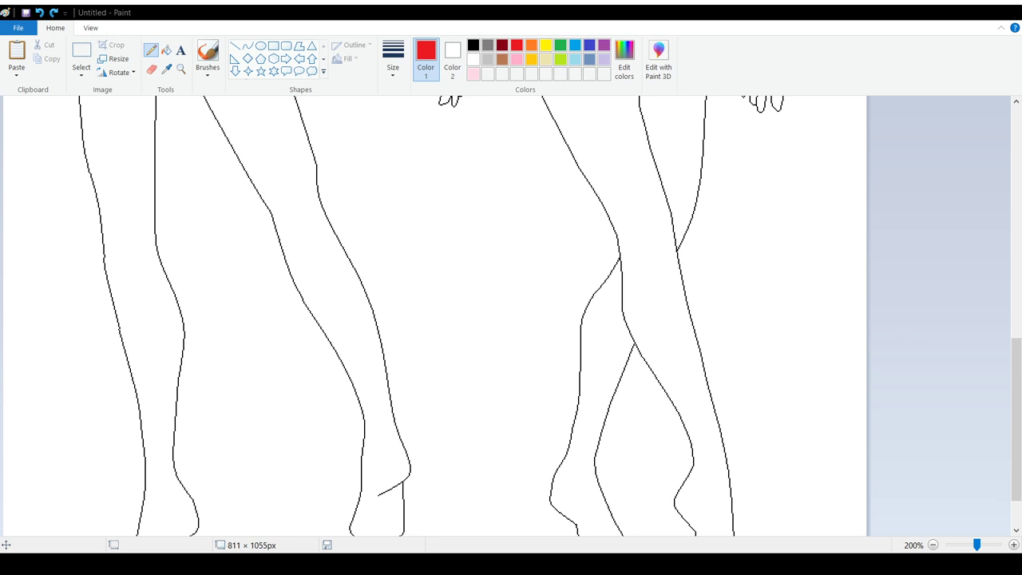
left_click_drag(1014, 339, 1010, 150)
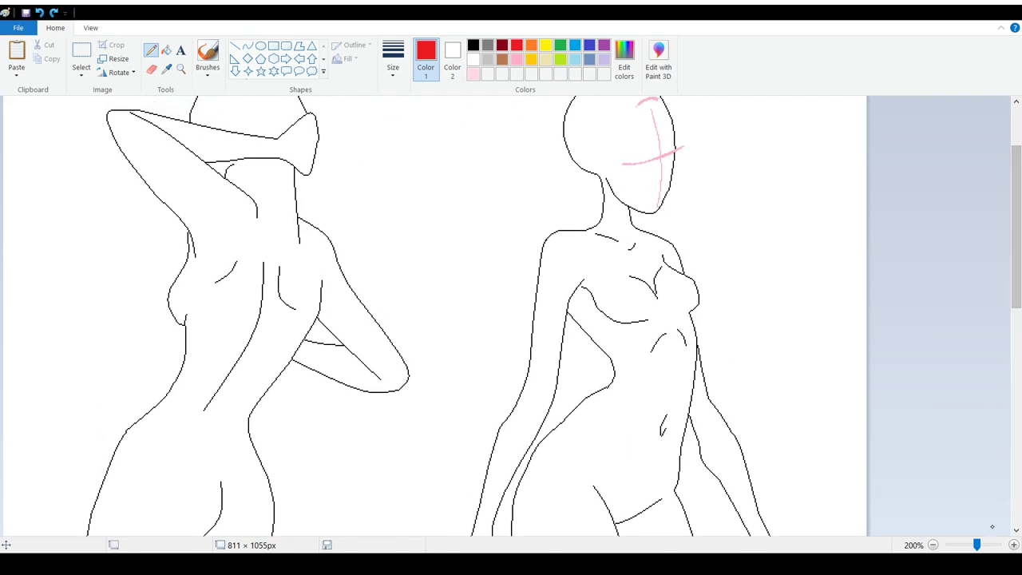
scroll(846, 509, "up", 3)
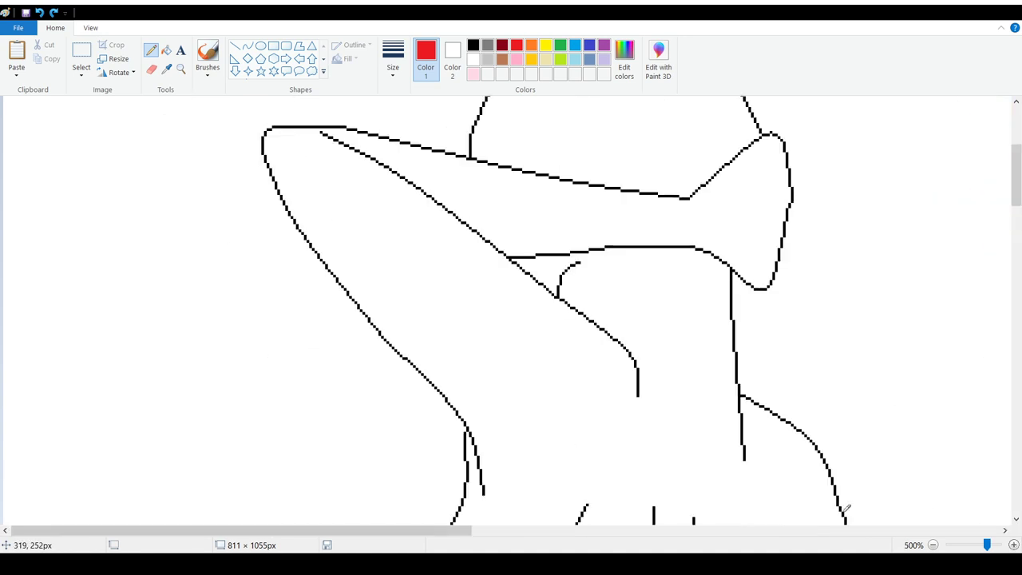
scroll(587, 258, "right", 10)
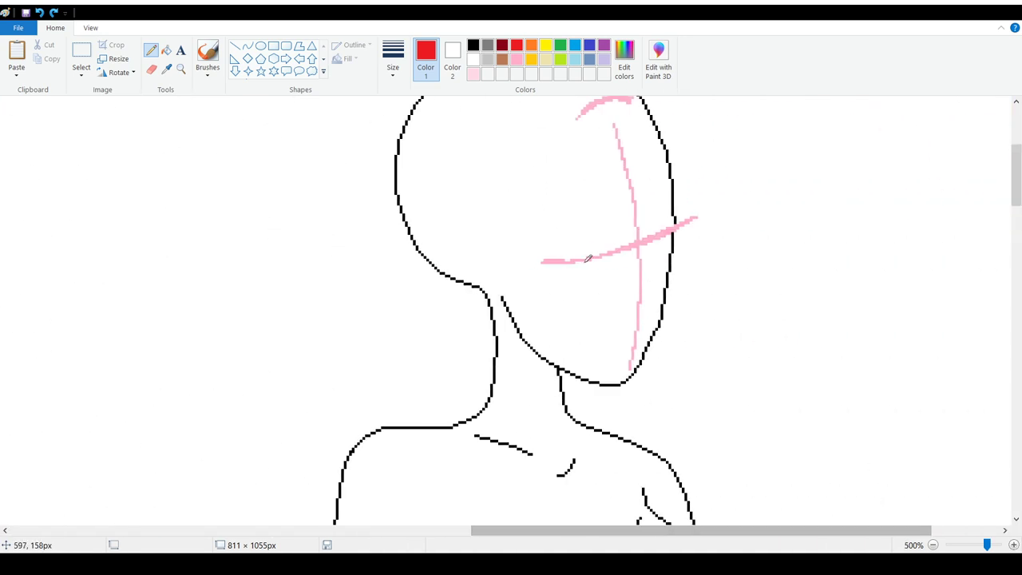
left_click_drag(577, 234, 582, 270)
left_click_drag(579, 225, 580, 270)
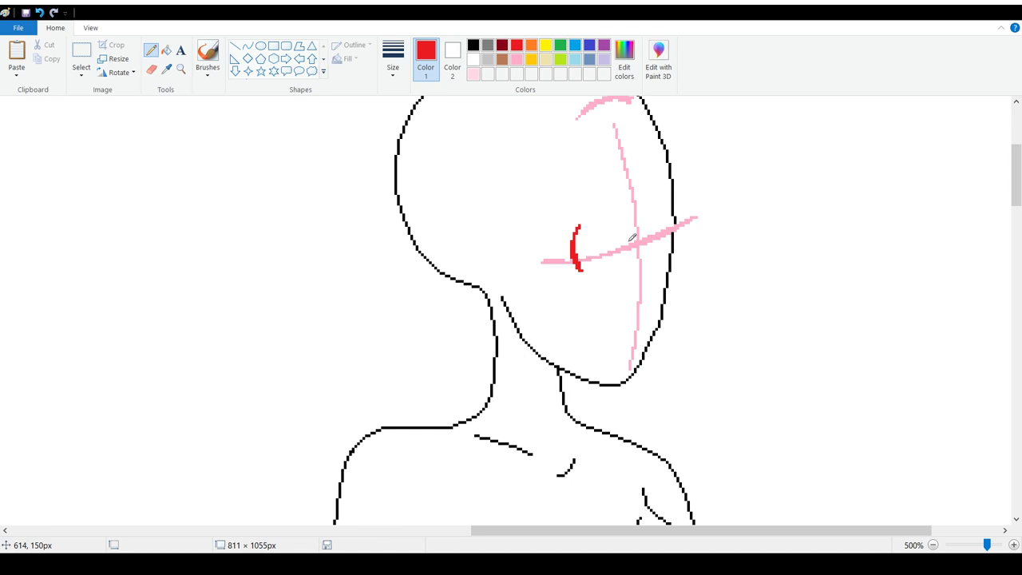
mouse_move(621, 213)
left_mouse_down()
mouse_move(631, 260)
mouse_move(642, 230)
mouse_move(650, 249)
left_mouse_up()
mouse_move(681, 199)
left_mouse_down()
mouse_move(687, 241)
mouse_move(680, 193)
left_mouse_up()
left_click_drag(570, 251, 498, 270)
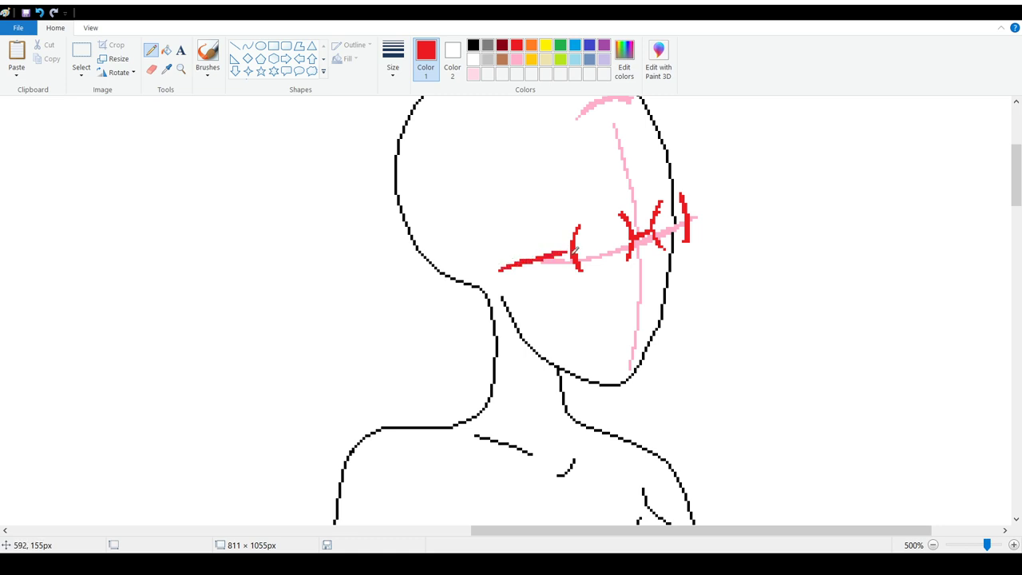
Step: Undo all strokes of the curved red glasses on the front figure's face
left_click(39, 12)
left_click(39, 12)
left_click(39, 12)
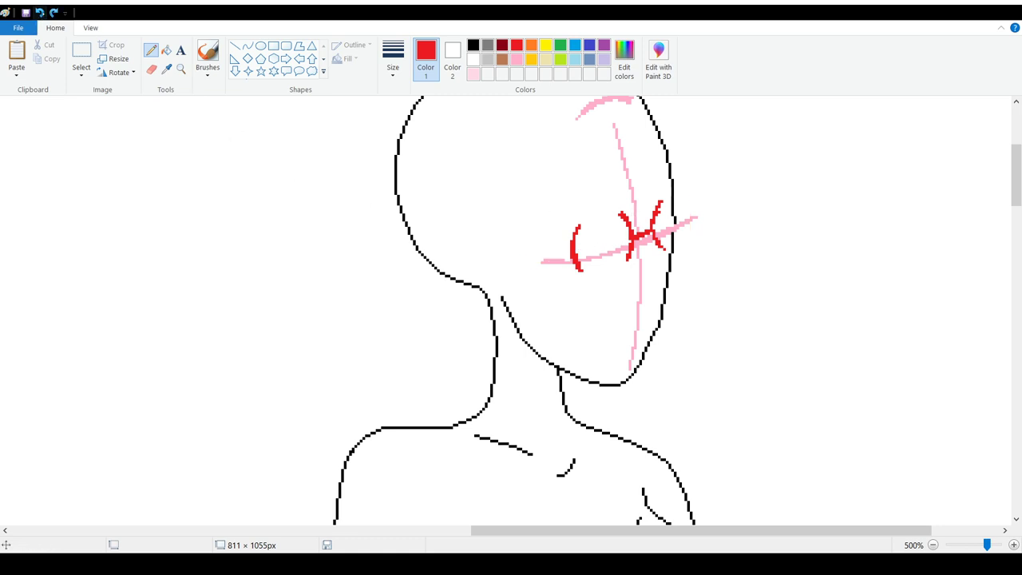
left_click(40, 12)
left_click(39, 12)
left_click(39, 12)
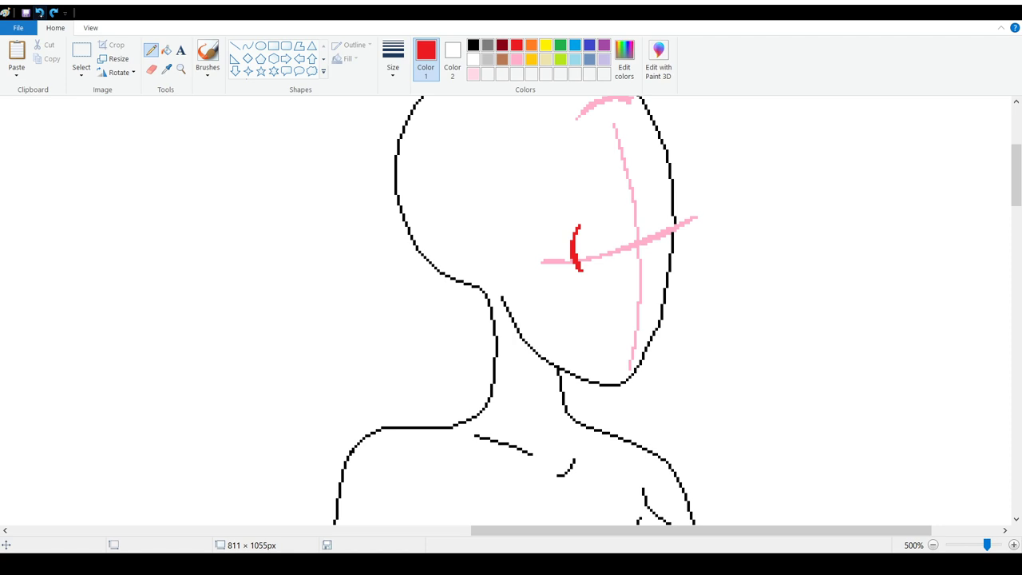
left_click(39, 12)
Step: Draw red rectangular glasses on the front figure's eye guideline, with a wide near lens, narrow far lens, nose bridge and temple arm
mouse_move(574, 232)
left_mouse_down()
mouse_move(574, 266)
mouse_move(571, 227)
mouse_move(635, 217)
mouse_move(640, 246)
mouse_move(576, 274)
left_mouse_up()
mouse_move(640, 238)
left_mouse_down()
mouse_move(676, 218)
mouse_move(664, 221)
mouse_move(663, 207)
mouse_move(686, 196)
mouse_move(689, 231)
mouse_move(652, 233)
left_mouse_up()
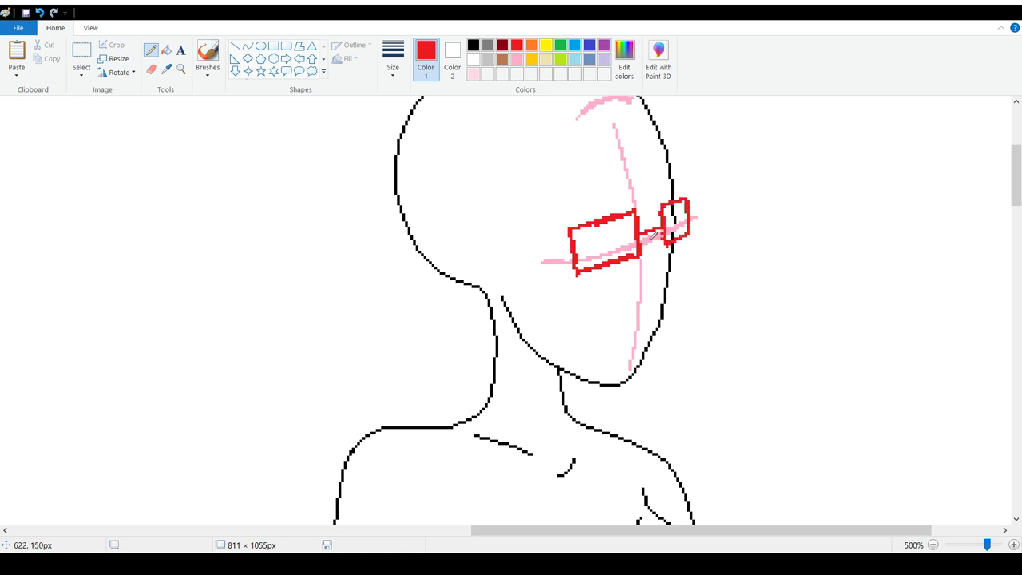
left_click_drag(573, 257, 498, 266)
Step: Undo all strokes of the red rectangular glasses on the front figure's face
left_click(39, 13)
left_click(39, 13)
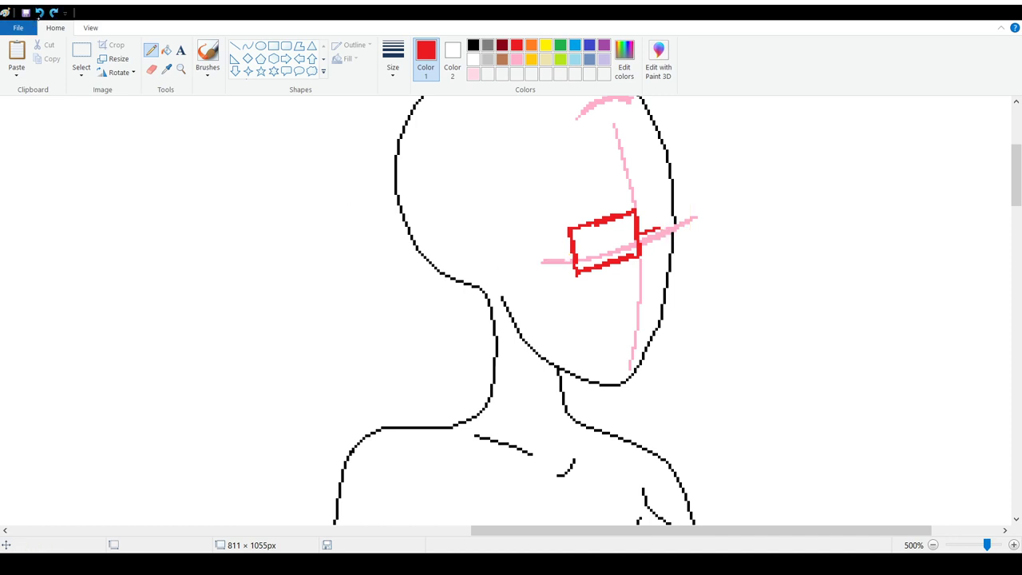
left_click(39, 13)
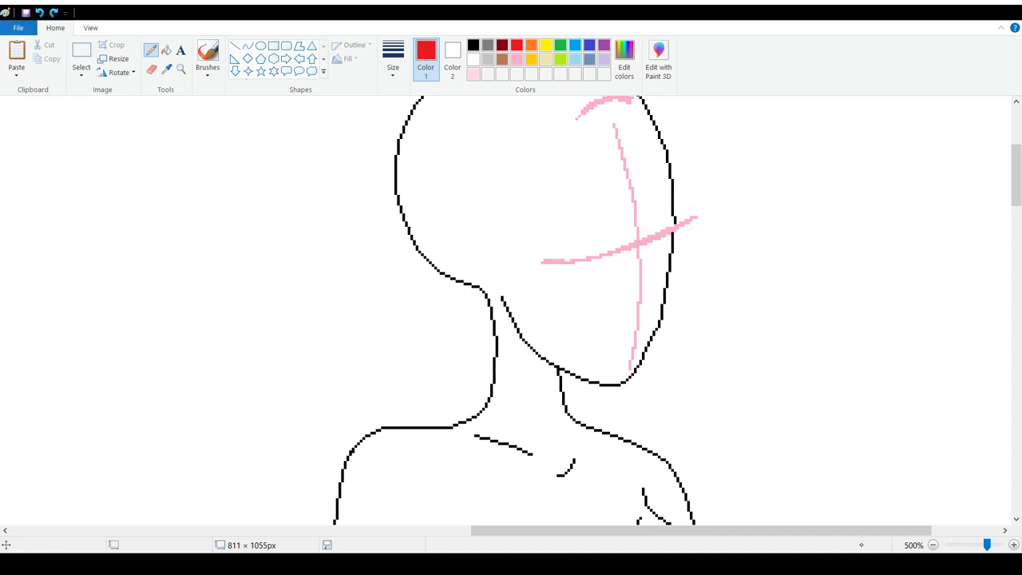
Step: Examine both figure sketches from head to feet, at full view and up close
left_click(932, 545)
left_click(932, 545)
left_click(933, 544)
left_click(932, 544)
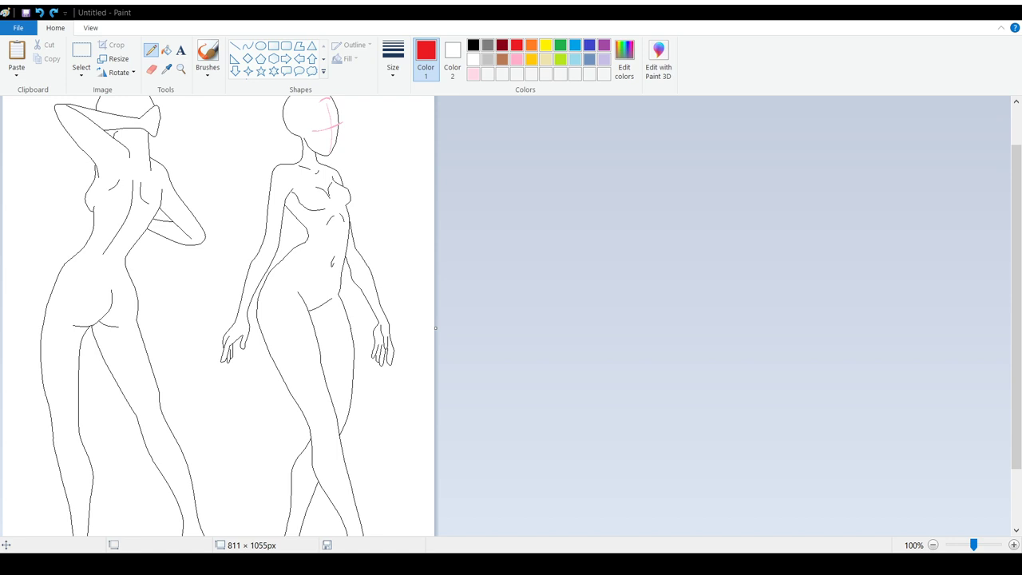
scroll(409, 192, "up", 1)
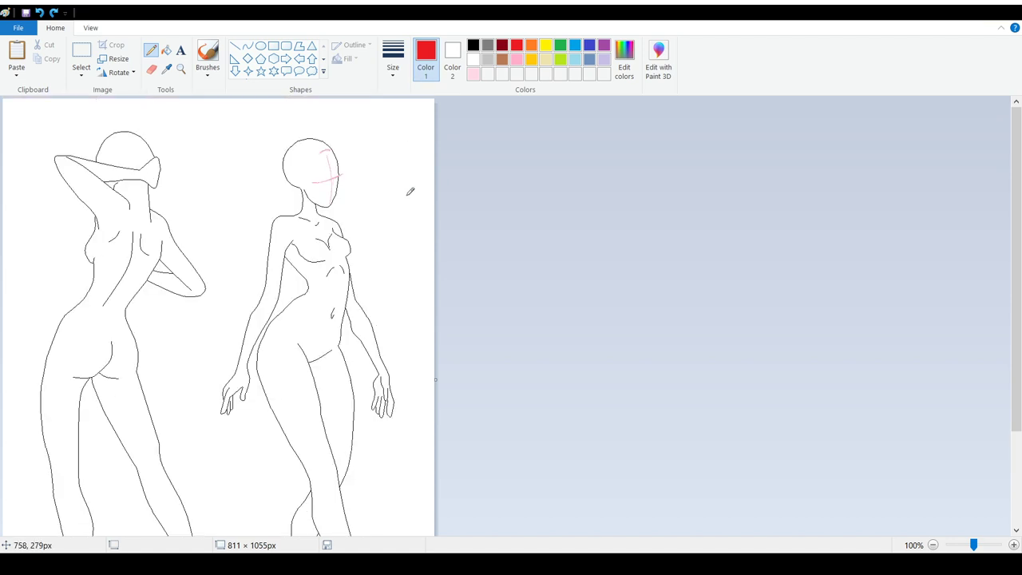
scroll(410, 192, "down", 3)
scroll(360, 168, "up", 3)
left_click(1012, 545)
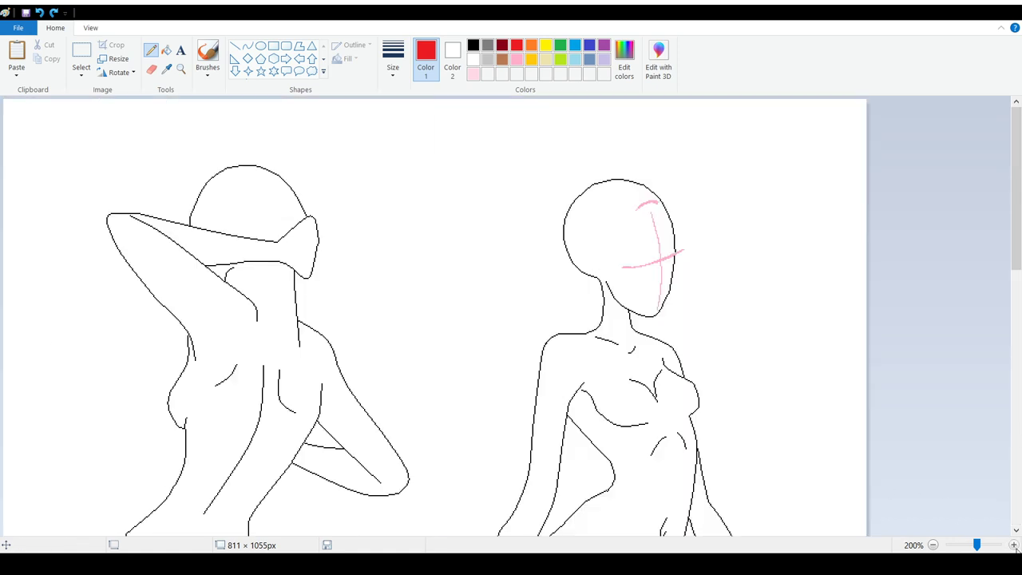
scroll(783, 443, "down", 10)
scroll(784, 443, "up", 10)
left_click(1013, 544)
left_click(1013, 544)
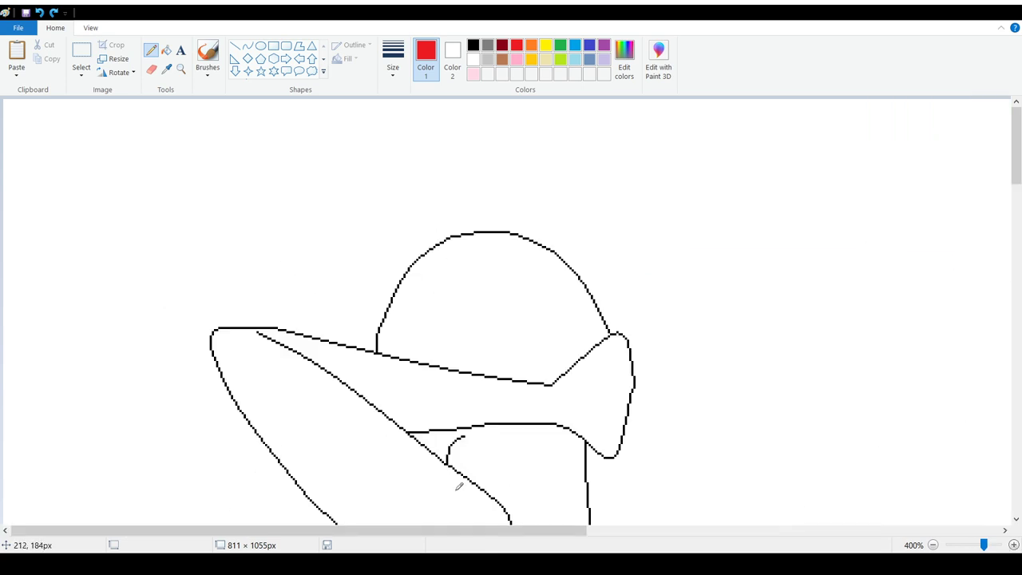
Step: Try a long red line down the front figure's torso from the far breast to the hip, and undo it
left_click_drag(463, 532, 1007, 540)
scroll(904, 354, "down", 4)
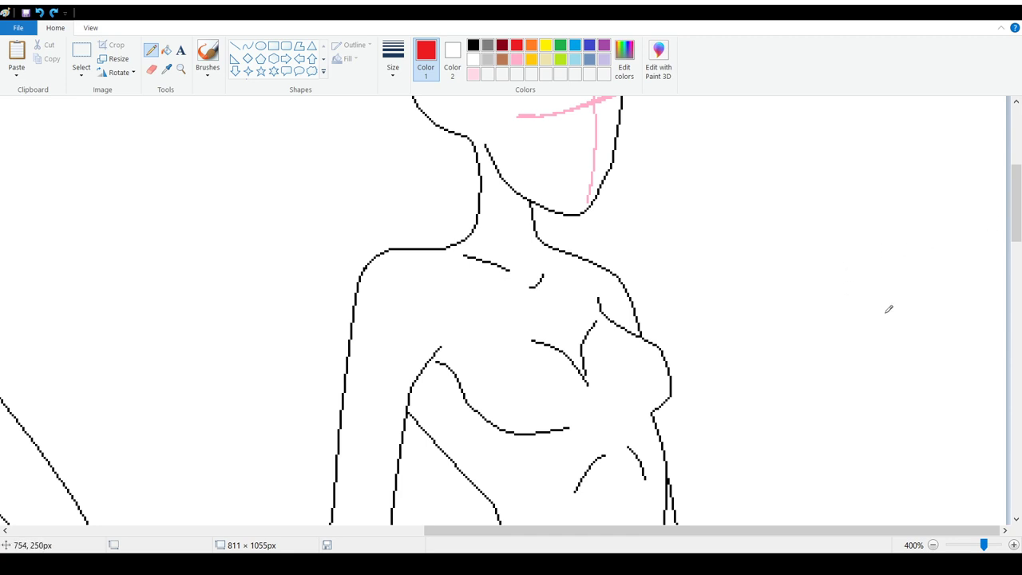
left_click_drag(1015, 217, 1015, 247)
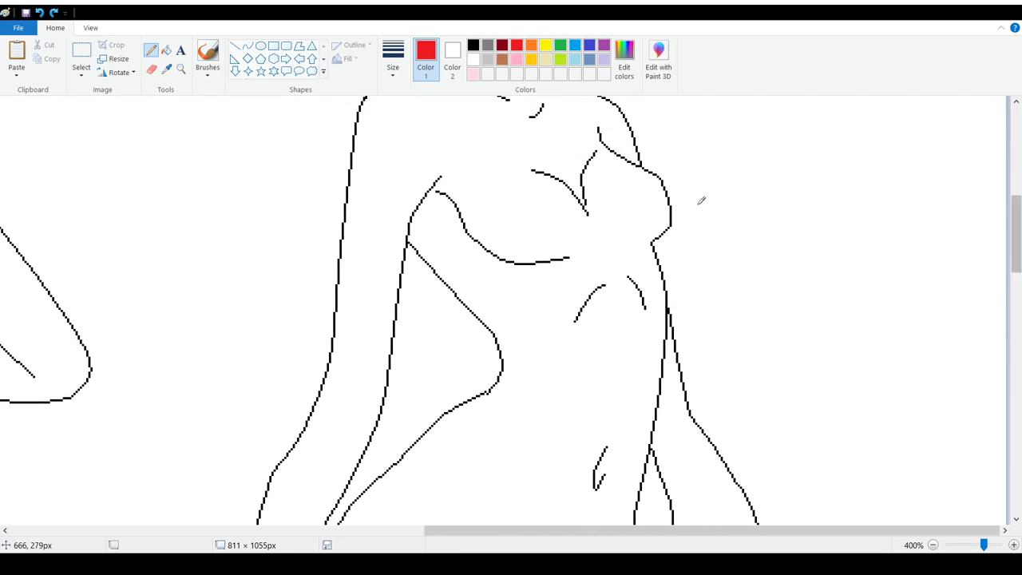
mouse_move(622, 137)
left_mouse_down()
mouse_move(651, 299)
mouse_move(656, 495)
left_mouse_up()
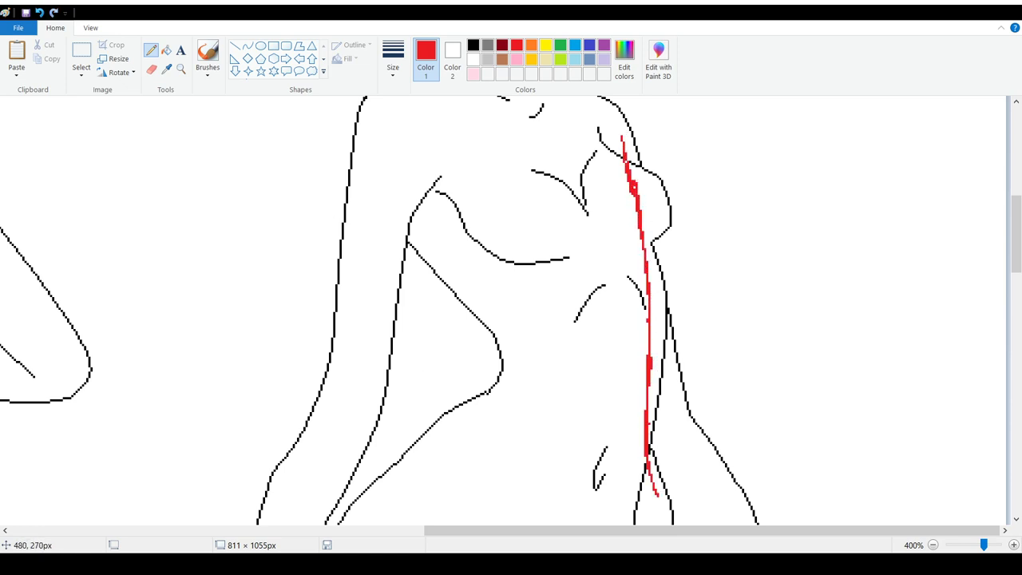
left_click(39, 12)
Step: Try red circles as basic bust shapes over the front figure's chest, and undo them
left_click(933, 545)
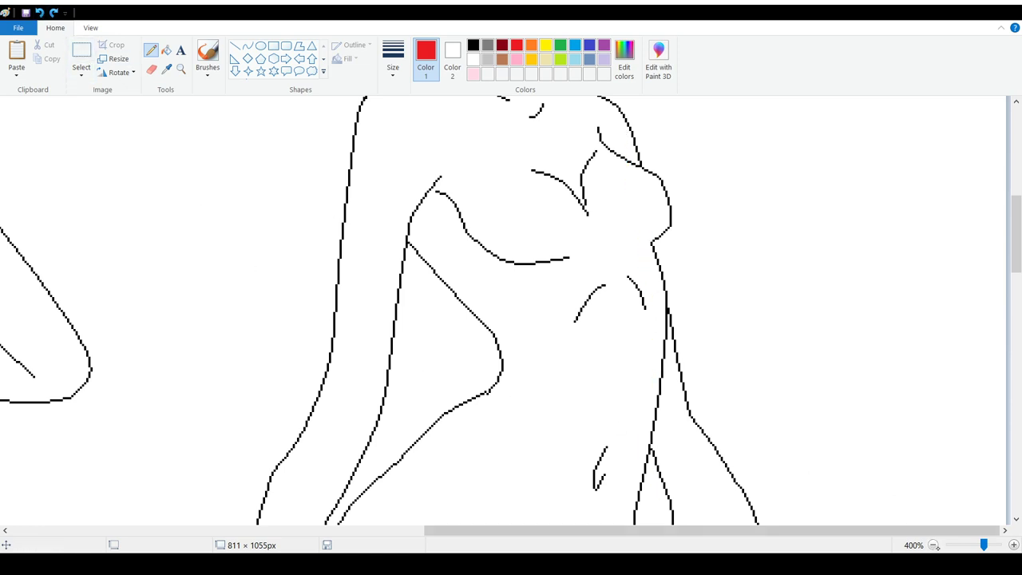
left_click(932, 544)
left_click(932, 545)
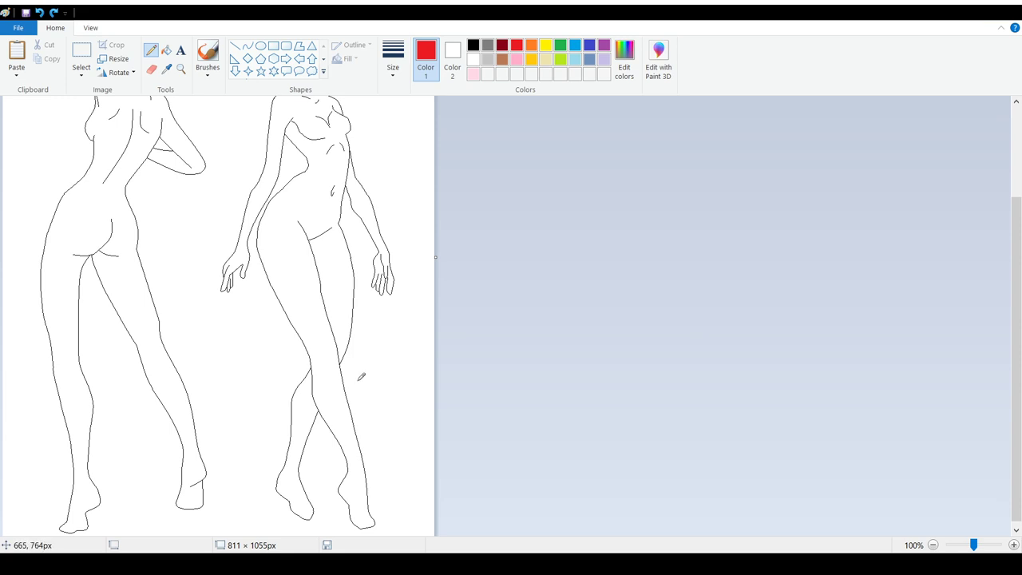
left_click(1013, 544)
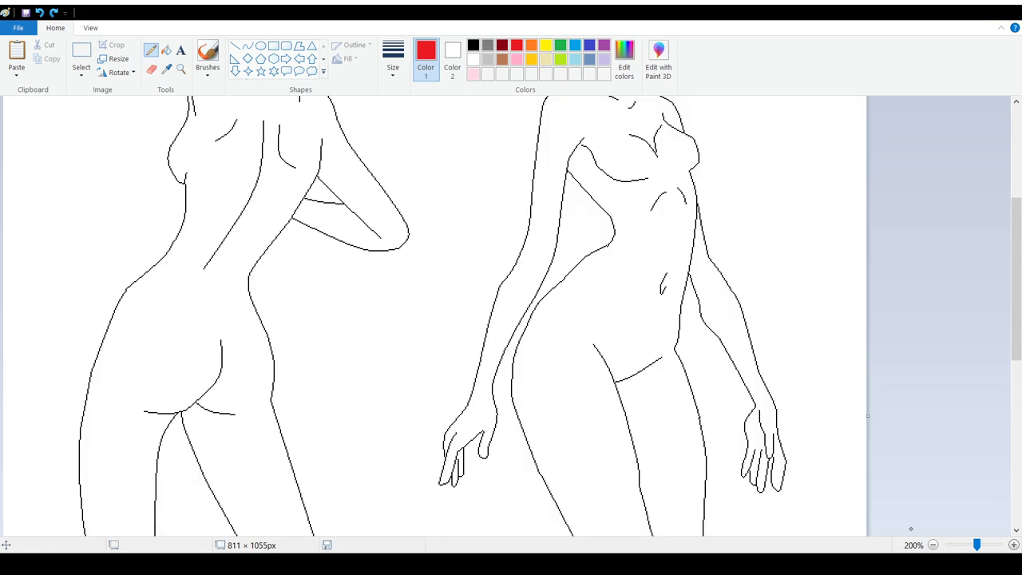
scroll(999, 292, "up", 4)
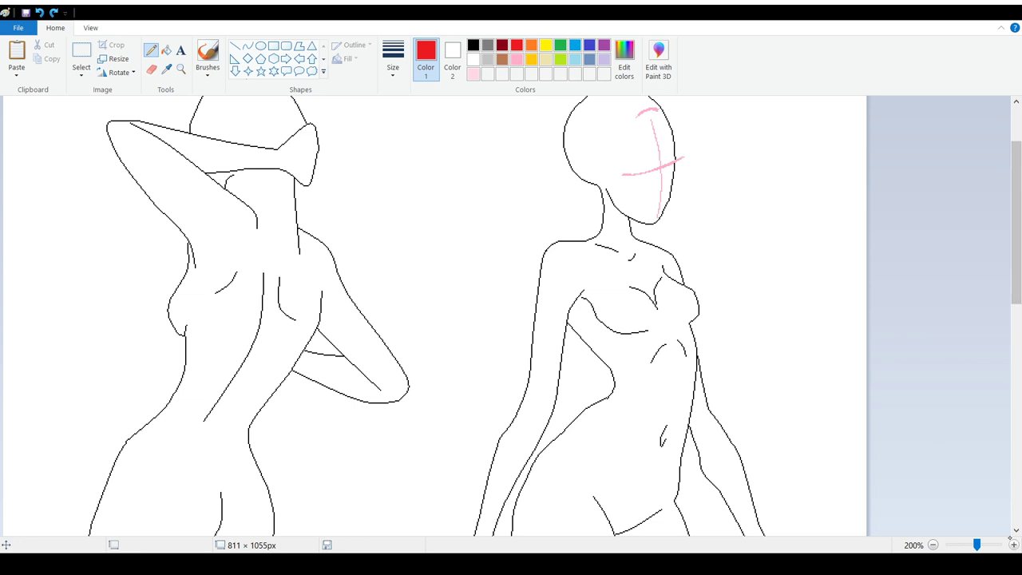
left_click(1012, 545)
scroll(511, 316, "right", 3)
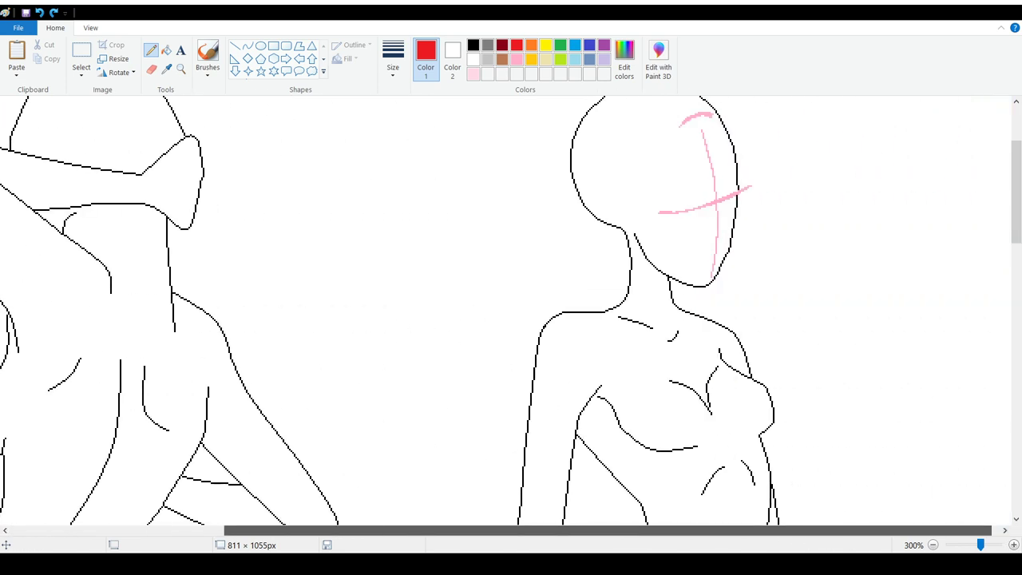
scroll(799, 352, "down", 3)
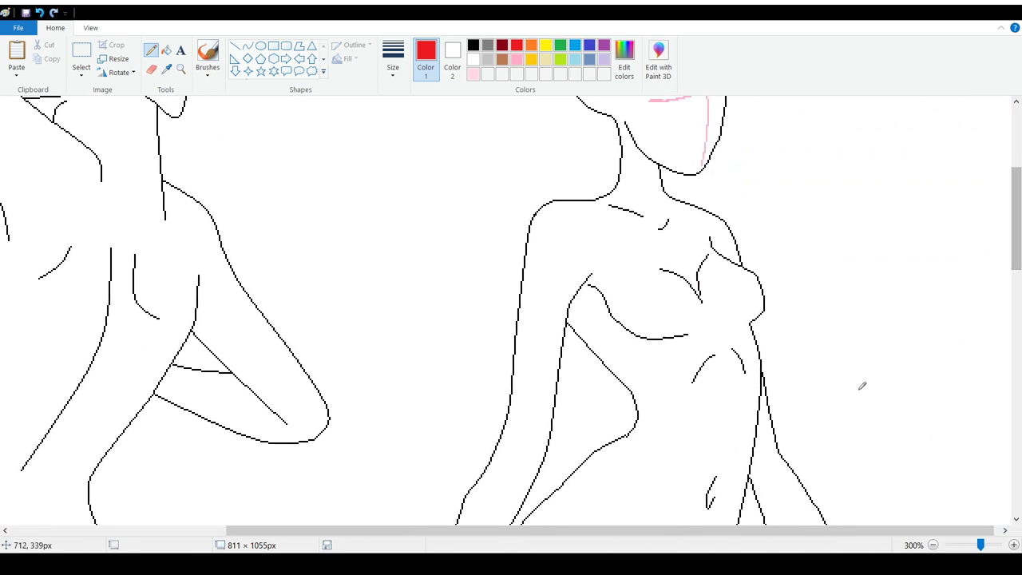
mouse_move(679, 268)
left_mouse_down()
mouse_move(608, 318)
mouse_move(599, 304)
left_mouse_up()
left_click(39, 12)
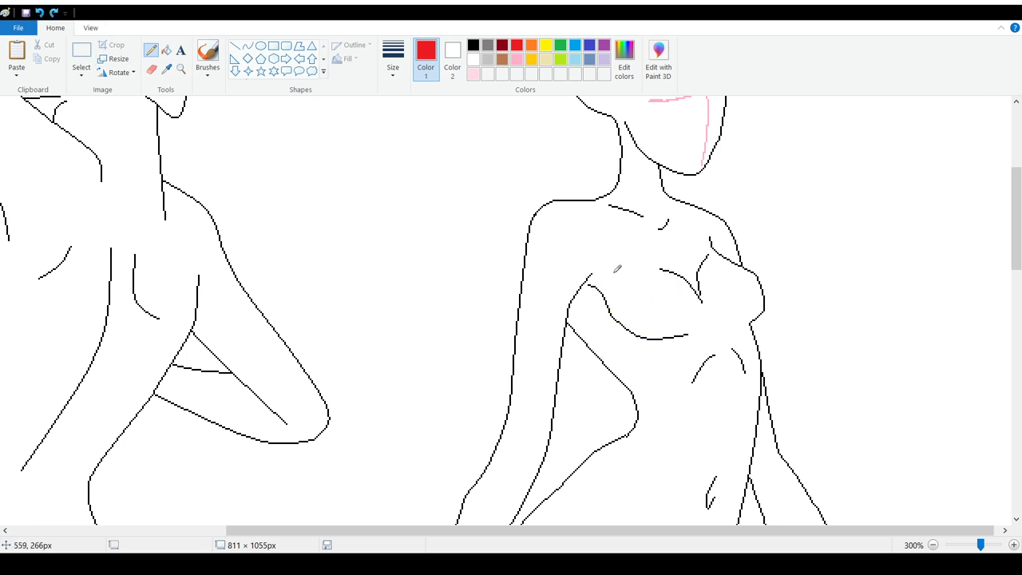
mouse_move(671, 268)
left_mouse_down()
mouse_move(598, 312)
mouse_move(703, 290)
mouse_move(627, 323)
left_mouse_up()
mouse_move(736, 249)
left_mouse_down()
mouse_move(711, 301)
mouse_move(728, 248)
mouse_move(688, 293)
left_mouse_up()
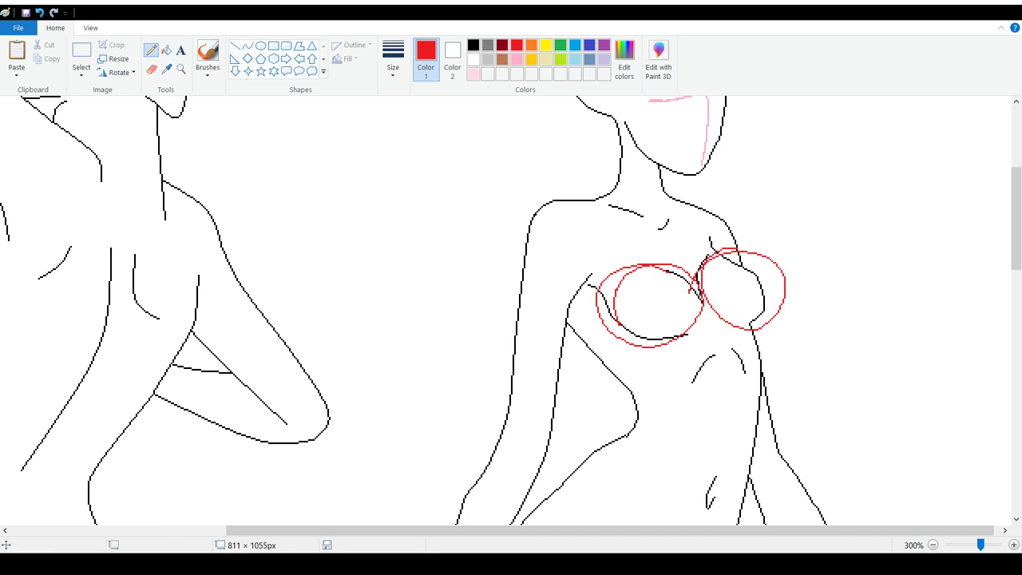
left_click(39, 12)
left_click(39, 12)
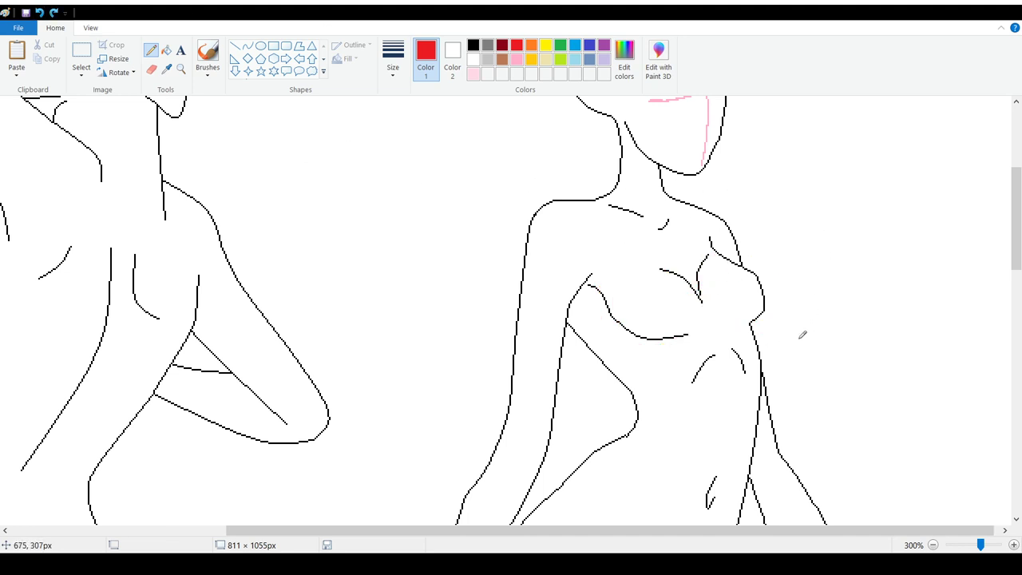
Step: Try two alternative red outlines for the front figure's far breast, one projecting outward and one closer in, undoing each
mouse_move(708, 231)
left_mouse_down()
mouse_move(783, 278)
mouse_move(783, 326)
mouse_move(756, 339)
left_mouse_up()
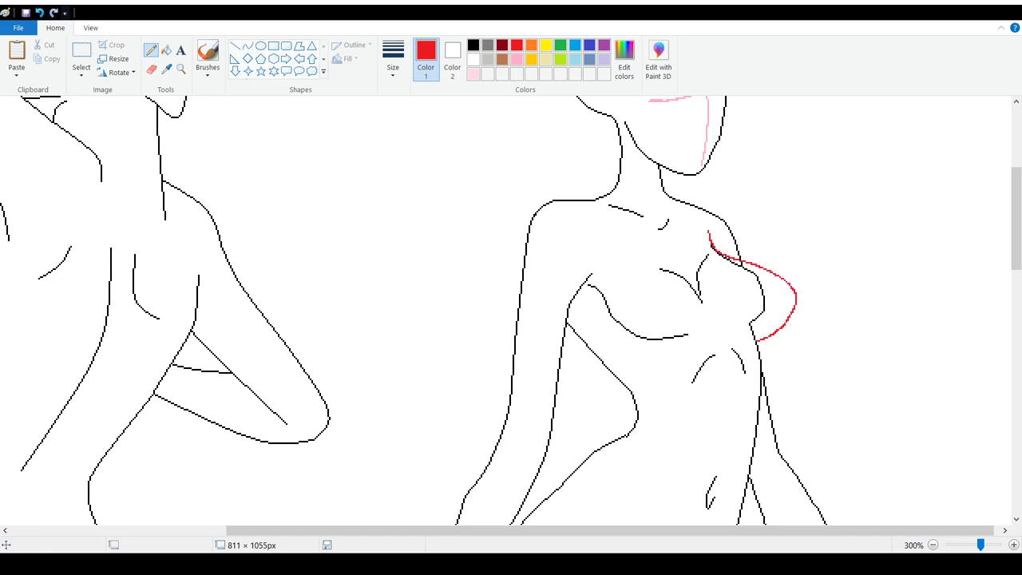
left_click(39, 12)
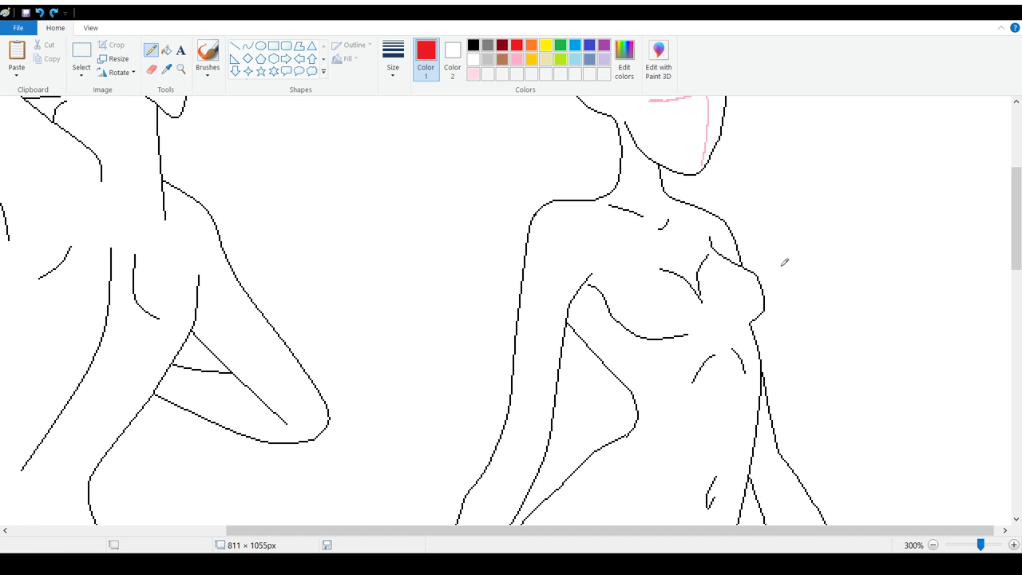
mouse_move(707, 231)
left_mouse_down()
mouse_move(758, 296)
mouse_move(738, 349)
left_mouse_up()
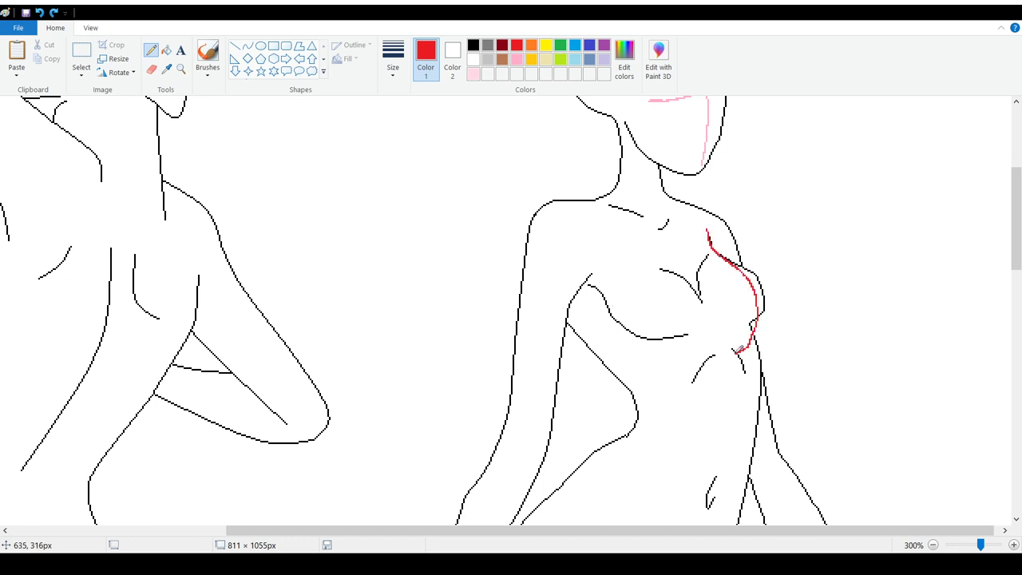
left_click(39, 12)
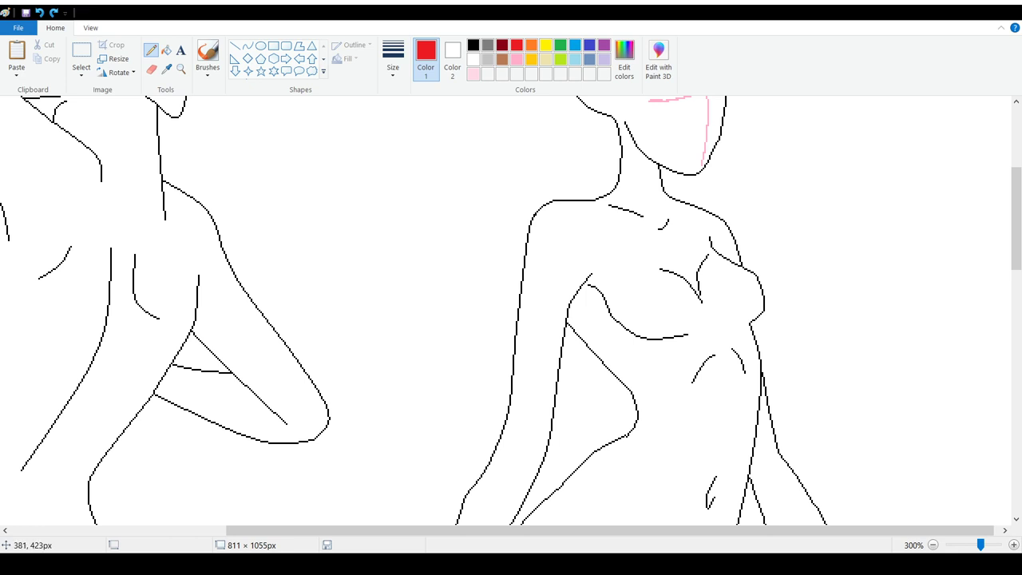
Step: Try a lower, fuller red contour for both of the front figure's breasts, and undo both strokes
mouse_move(710, 233)
left_mouse_down()
mouse_move(753, 275)
mouse_move(775, 309)
mouse_move(758, 342)
mouse_move(718, 330)
left_mouse_up()
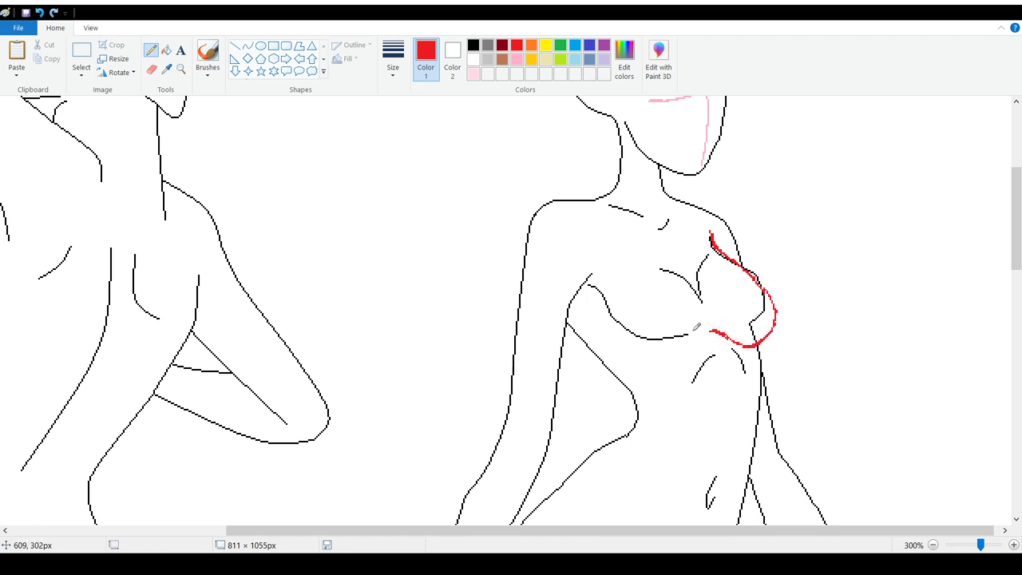
mouse_move(693, 334)
left_mouse_down()
mouse_move(642, 354)
mouse_move(606, 285)
mouse_move(618, 295)
mouse_move(620, 338)
mouse_move(674, 345)
left_mouse_up()
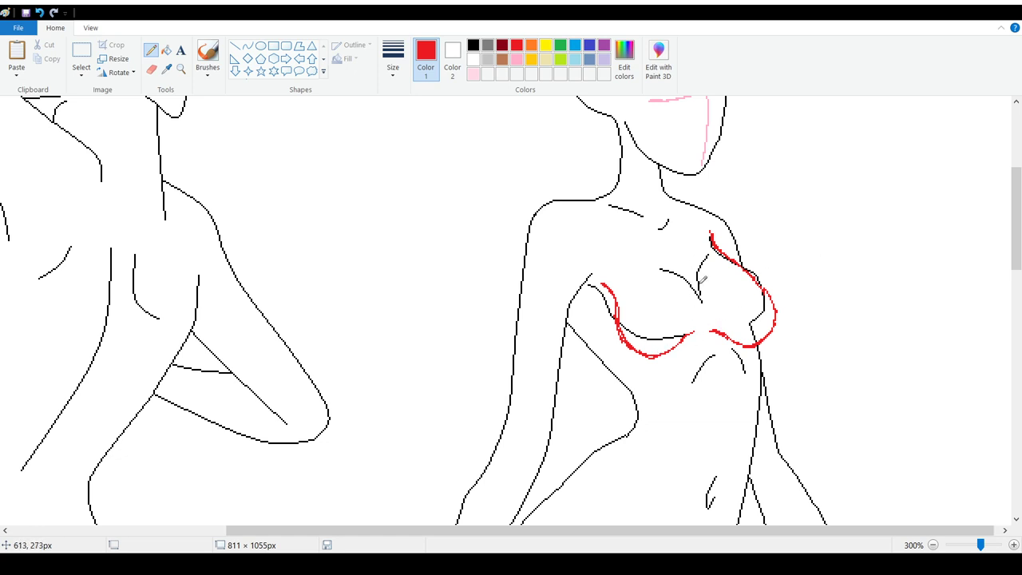
left_click_drag(1012, 233, 1015, 265)
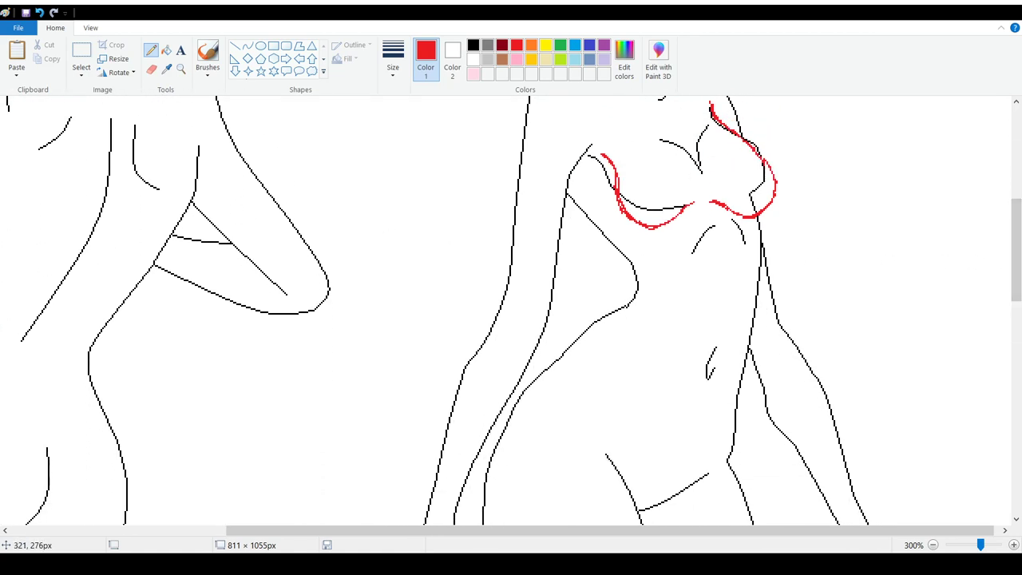
left_click(40, 12)
left_click(39, 12)
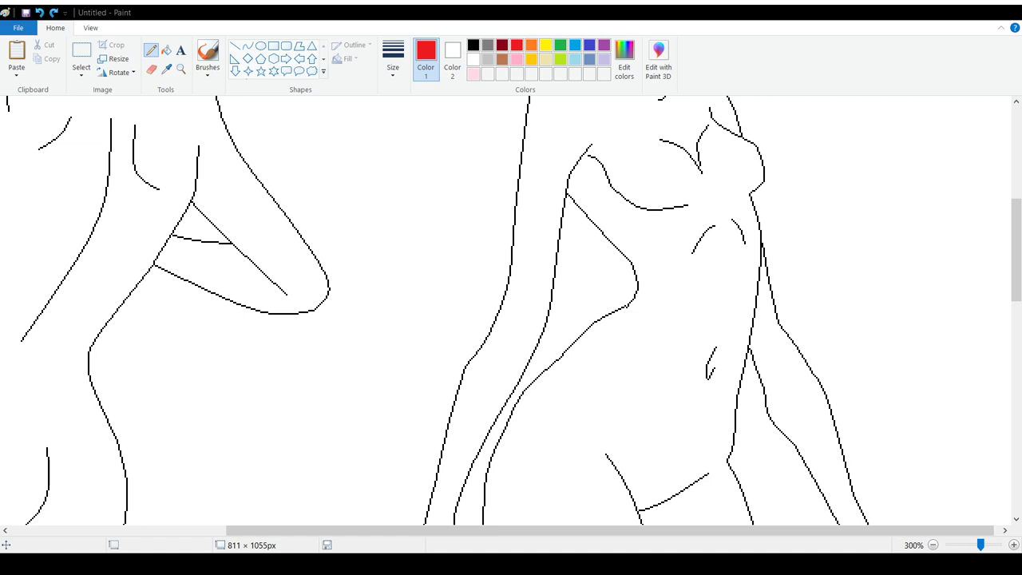
Step: Try a raised, rounded red curve for the front figure's far breast starting near the shoulder, and undo it
scroll(702, 187, "up", 3)
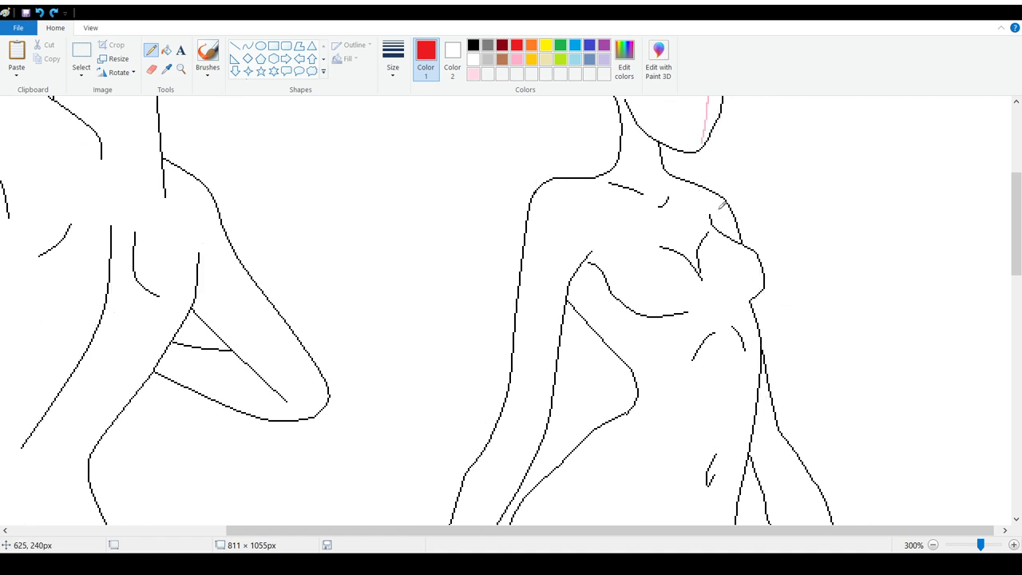
mouse_move(711, 199)
left_mouse_down()
mouse_move(763, 238)
mouse_move(784, 269)
mouse_move(755, 313)
left_mouse_up()
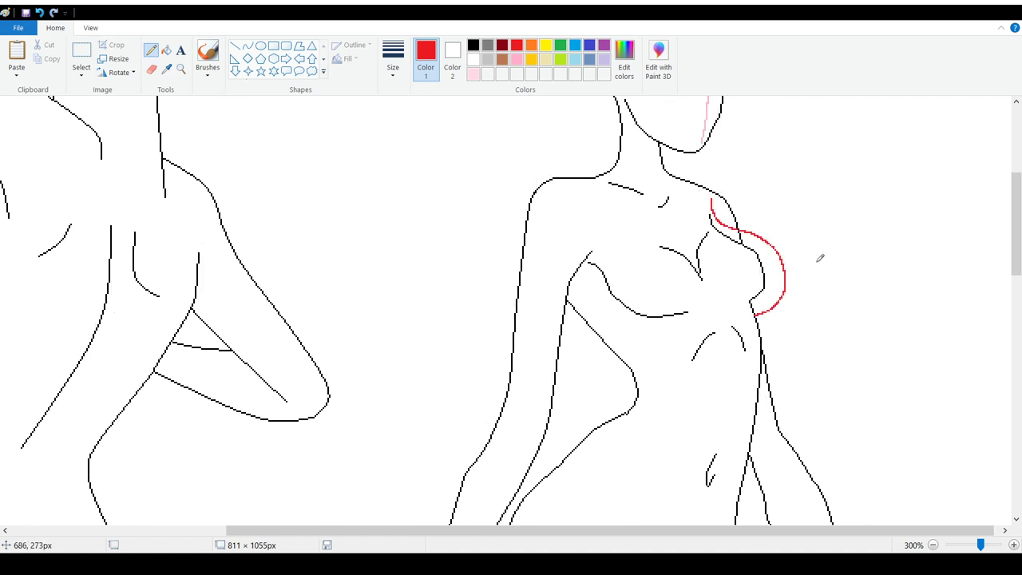
left_click(39, 12)
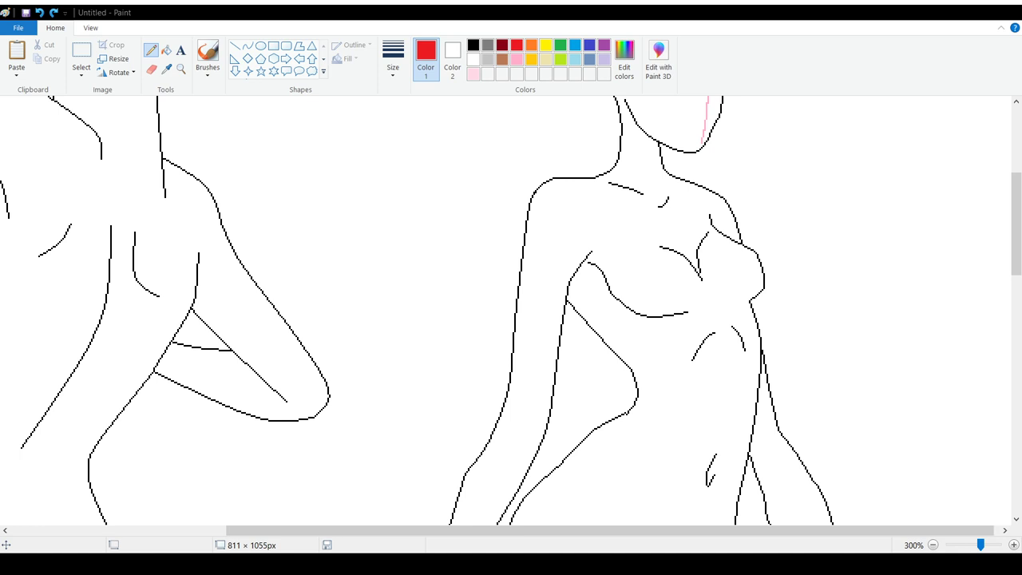
Step: Try a wide red hip curve from the front figure's waist across the forearm to the outer thigh, and undo it
scroll(942, 445, "up", 3)
scroll(942, 446, "down", 4)
scroll(942, 445, "up", 4)
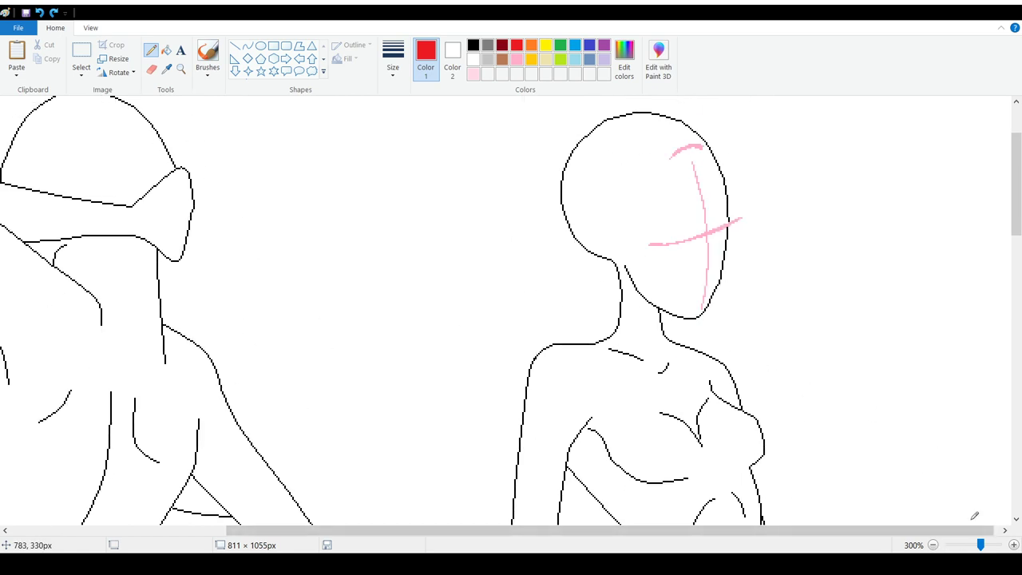
scroll(926, 412, "down", 8)
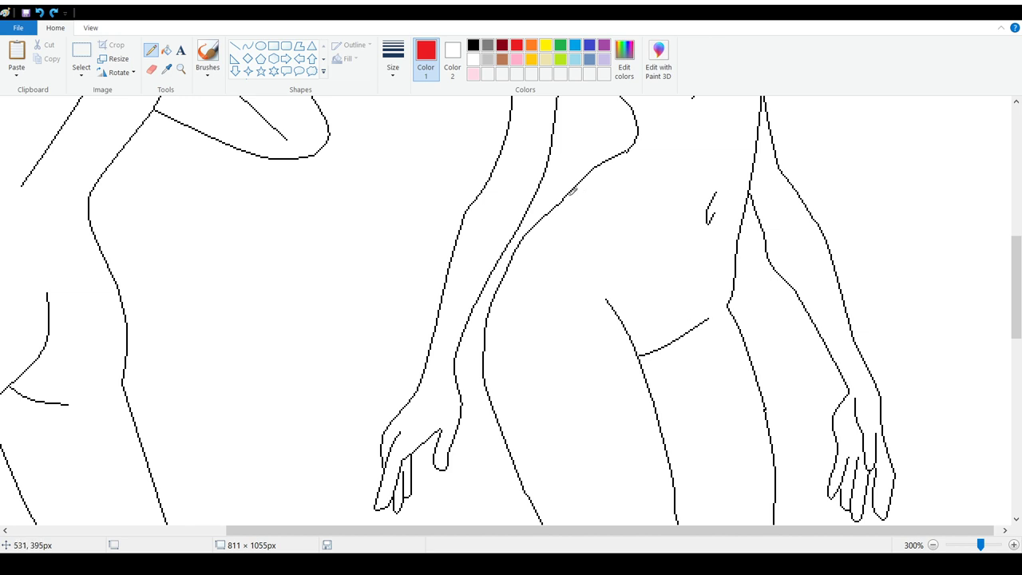
mouse_move(631, 149)
left_mouse_down()
mouse_move(506, 230)
mouse_move(454, 288)
mouse_move(450, 361)
mouse_move(520, 483)
left_mouse_up()
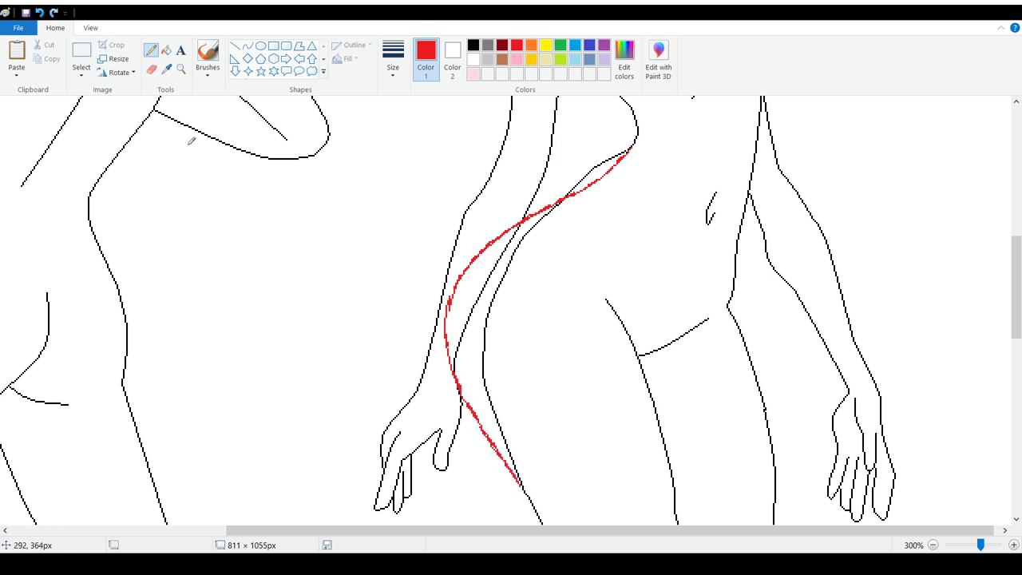
left_click(40, 12)
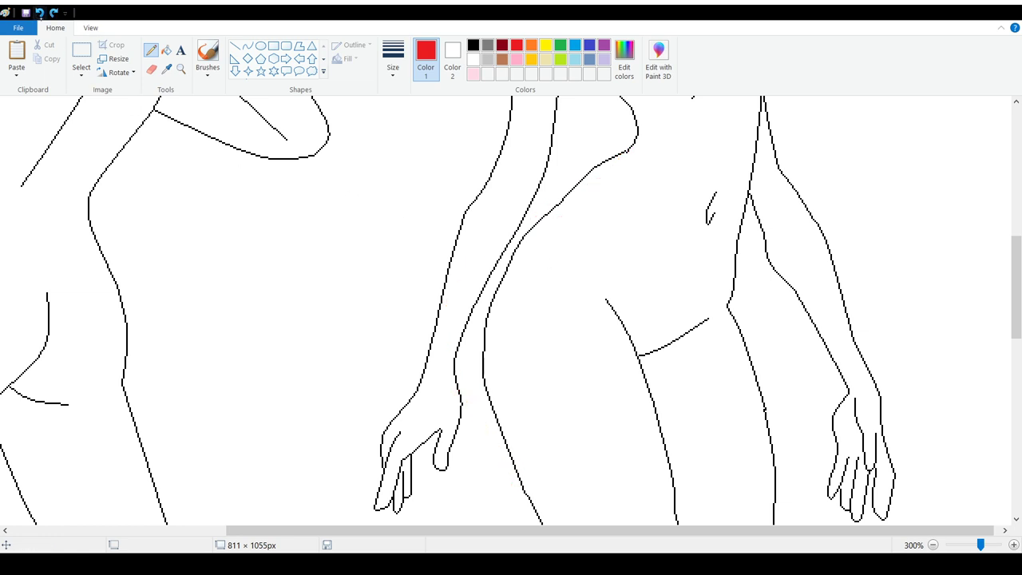
Step: Try a wider red contour along the front figure's near hip and thigh, and retrace the groin lines in red
mouse_move(623, 158)
left_mouse_down()
mouse_move(514, 242)
mouse_move(477, 305)
mouse_move(470, 362)
mouse_move(507, 446)
left_mouse_up()
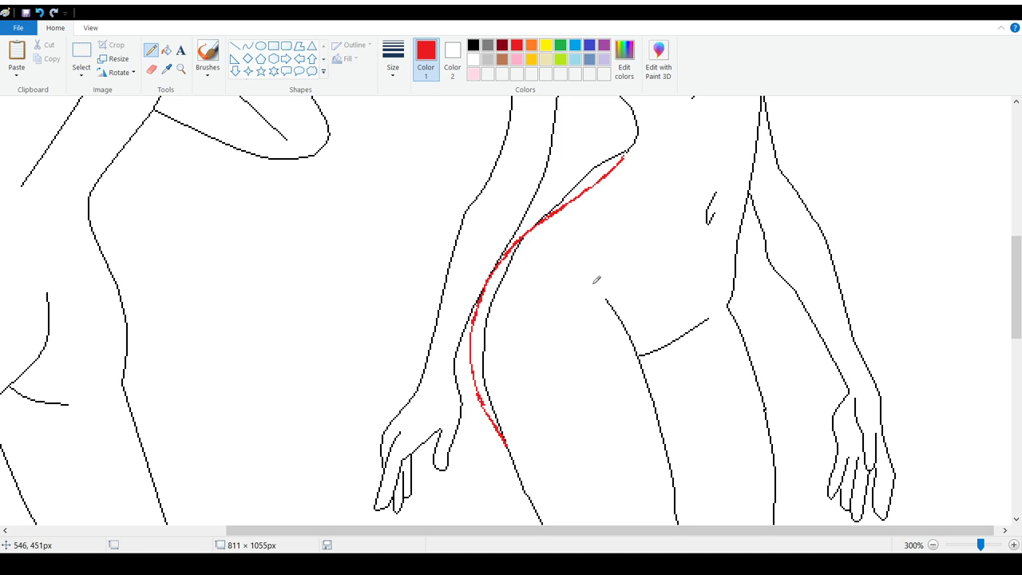
mouse_move(590, 264)
left_mouse_down()
mouse_move(635, 330)
mouse_move(656, 406)
mouse_move(650, 363)
left_mouse_up()
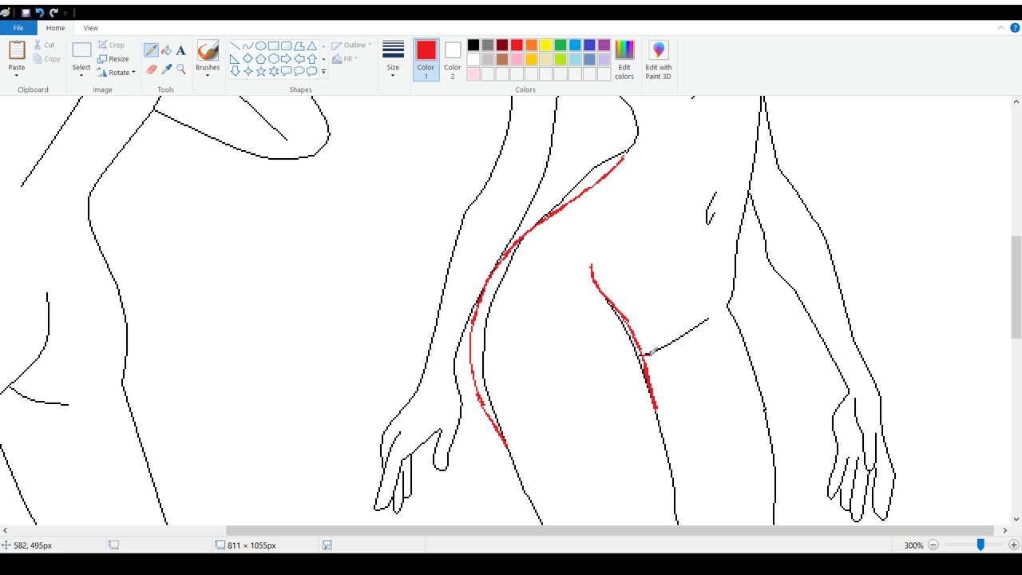
left_click_drag(646, 353, 717, 305)
left_click_drag(1004, 295, 1000, 319)
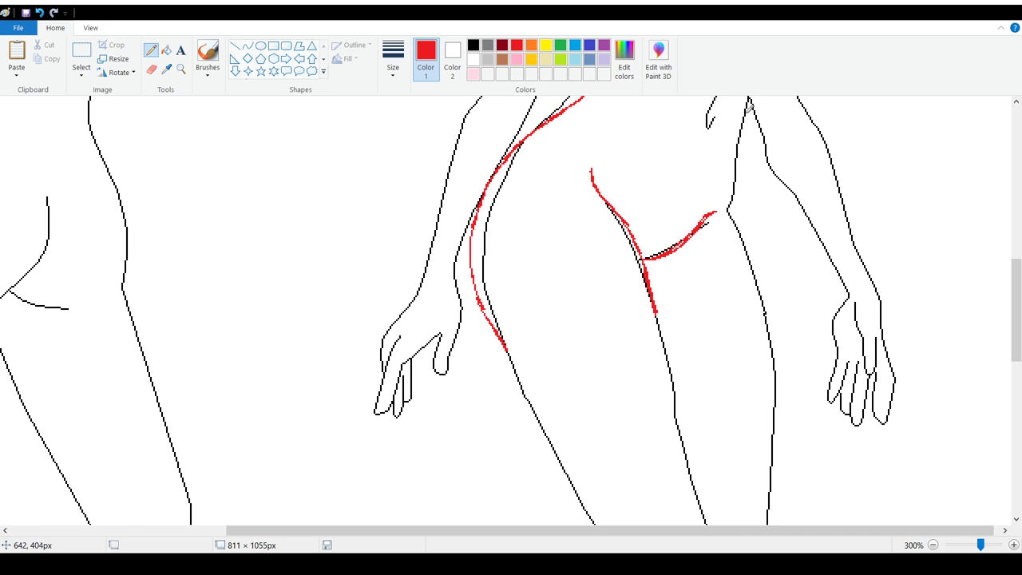
Step: Try a fuller red contour for the front figure's far hip and outer thigh, and undo it
left_click_drag(748, 109, 728, 214)
mouse_move(746, 164)
left_mouse_down()
mouse_move(779, 323)
mouse_move(779, 399)
left_mouse_up()
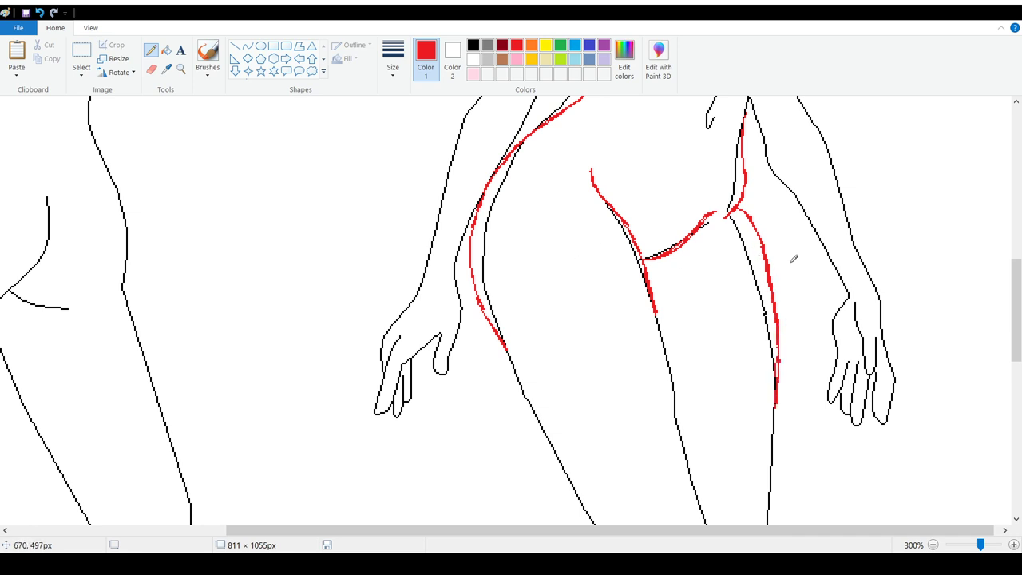
mouse_move(1007, 321)
left_mouse_down()
mouse_move(1010, 272)
mouse_move(1010, 307)
left_mouse_up()
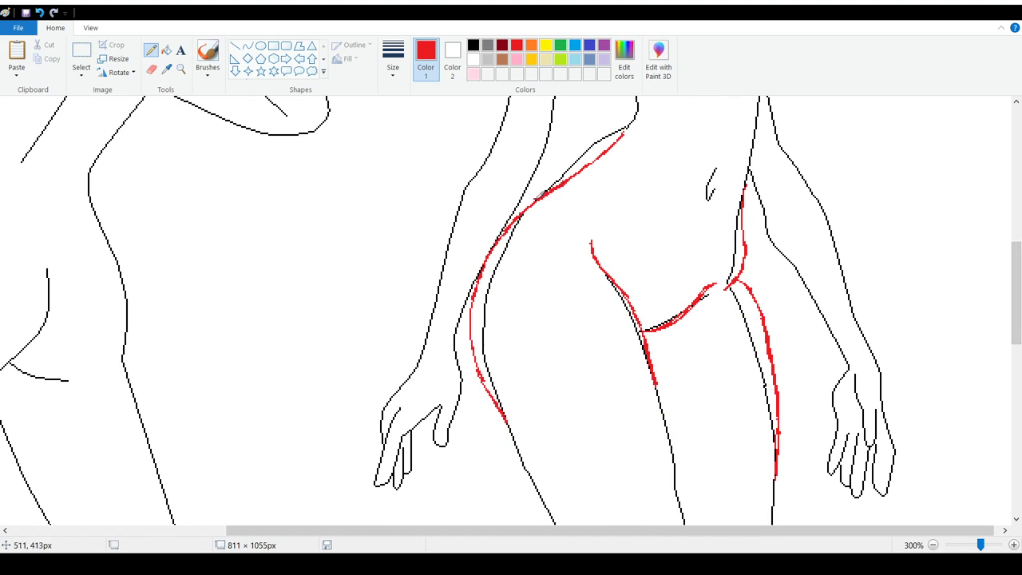
left_click_drag(524, 211, 514, 254)
left_click(39, 12)
left_click(39, 13)
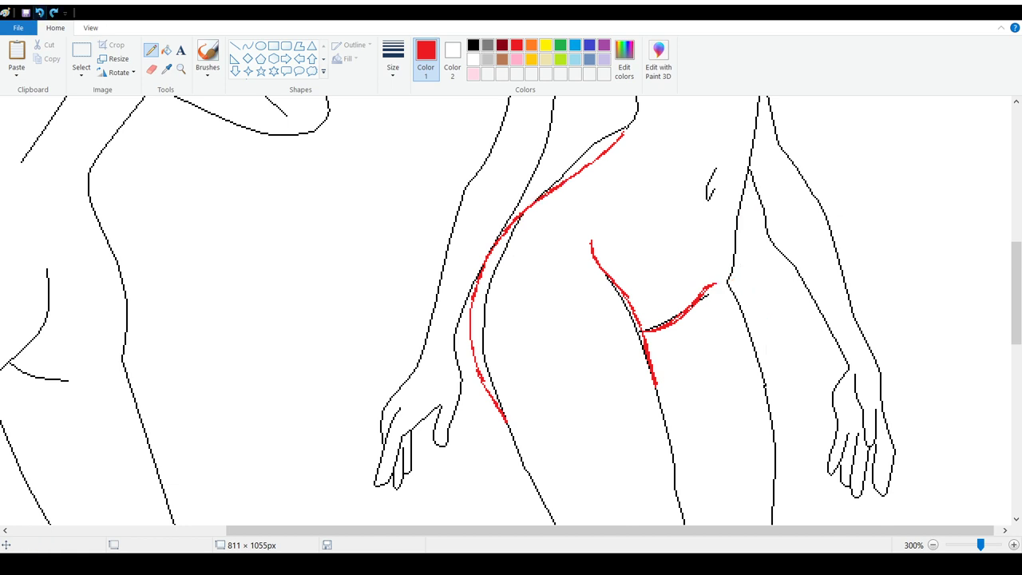
Step: Undo the remaining red hip and groin strokes on the front figure
left_click(39, 13)
left_click(39, 12)
left_click(39, 13)
scroll(991, 257, "up", 5)
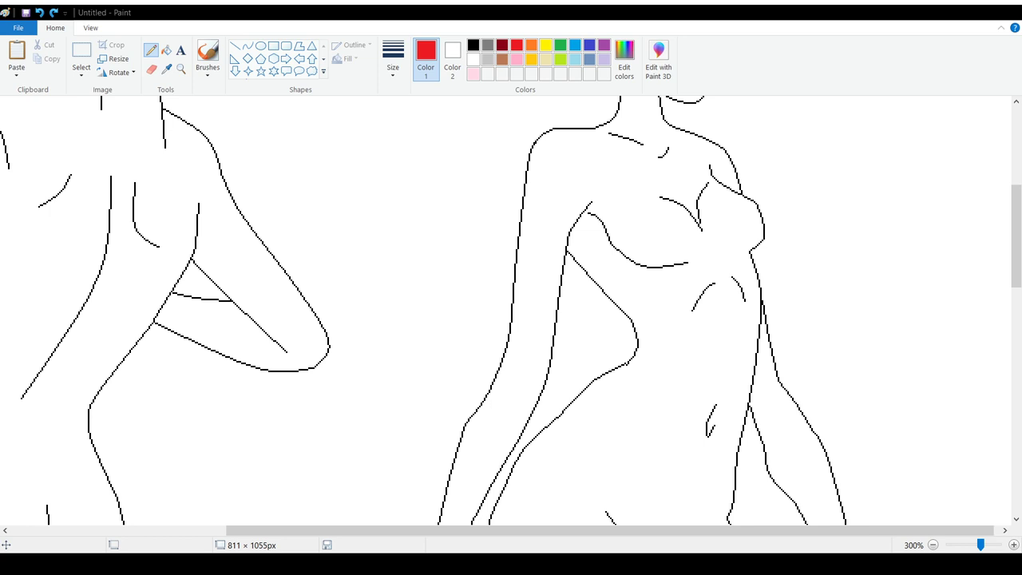
scroll(423, 350, "down", 2)
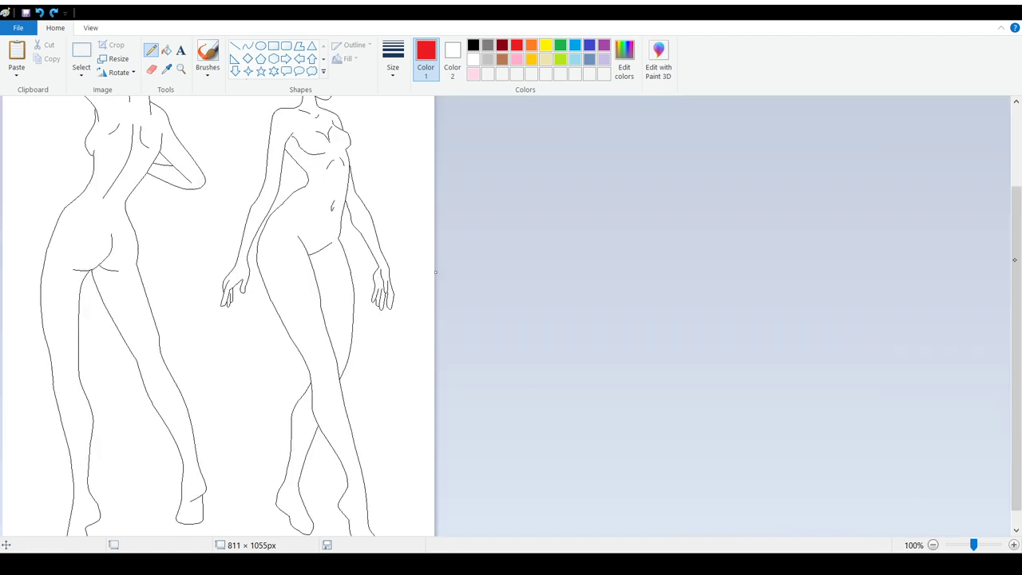
Step: Try pointed red fingernails on the fingertips of both of the front figure's hands
left_click_drag(1014, 259, 994, 198)
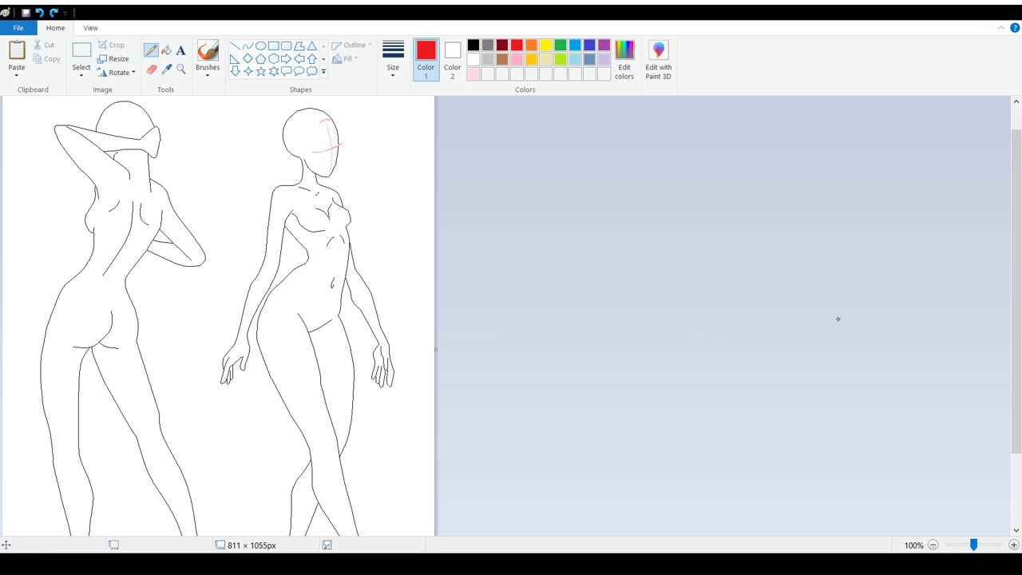
scroll(908, 463, "up", 3)
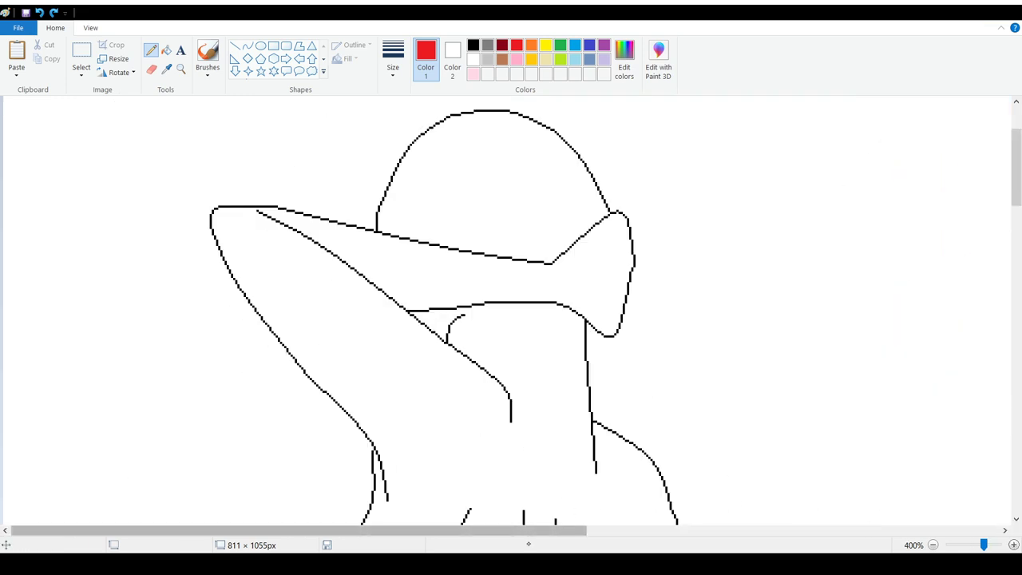
scroll(908, 464, "right", 6)
scroll(385, 264, "down", 10)
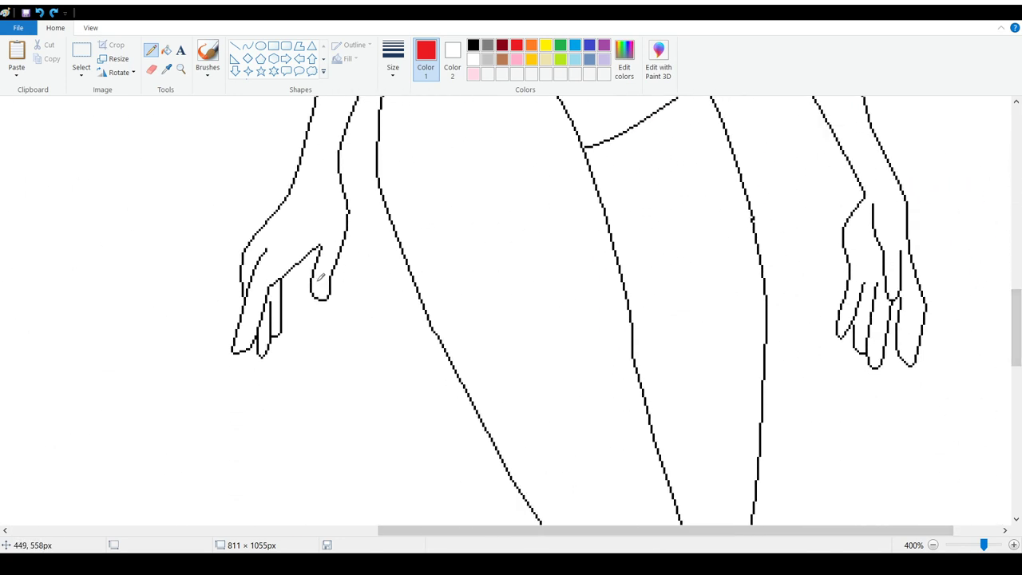
mouse_move(316, 279)
left_mouse_down()
mouse_move(323, 316)
mouse_move(327, 275)
left_mouse_up()
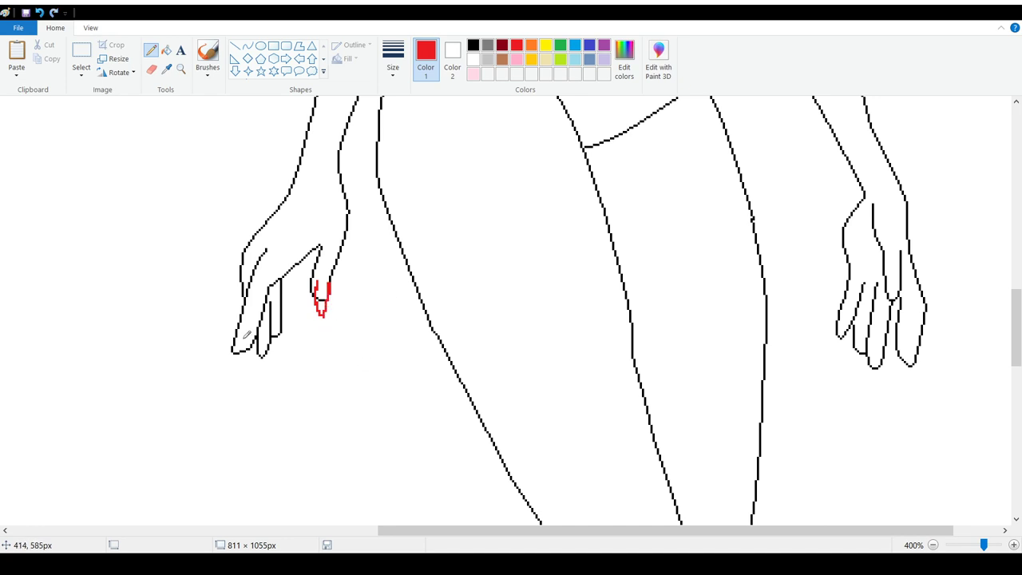
mouse_move(243, 335)
left_mouse_down()
mouse_move(230, 358)
mouse_move(235, 330)
mouse_move(260, 361)
mouse_move(258, 341)
left_mouse_up()
mouse_move(887, 279)
left_mouse_down()
mouse_move(895, 308)
mouse_move(900, 283)
left_mouse_up()
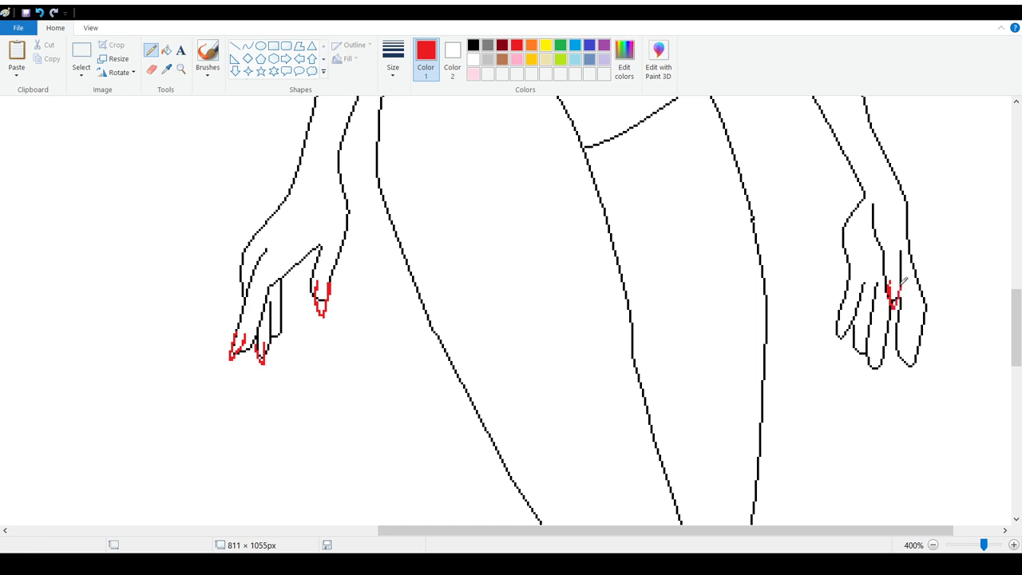
mouse_move(916, 341)
left_mouse_down()
mouse_move(907, 375)
mouse_move(914, 345)
mouse_move(874, 372)
mouse_move(881, 361)
mouse_move(836, 340)
mouse_move(844, 333)
left_mouse_up()
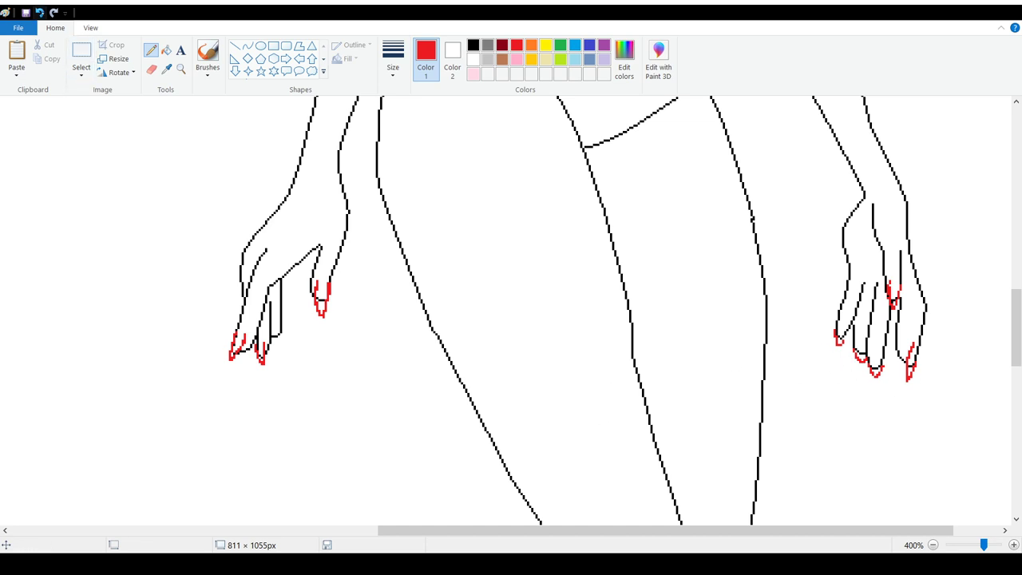
Step: Undo all the red fingernail strokes on both hands
left_click(39, 12)
left_click(39, 12)
left_click(39, 12)
left_click(40, 12)
left_click(39, 12)
left_click(39, 12)
left_click(39, 12)
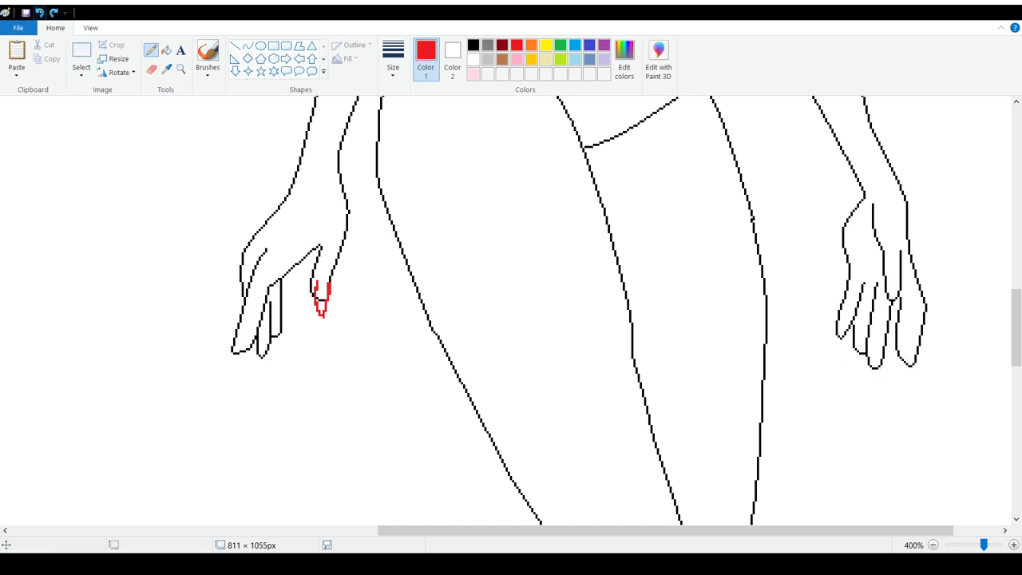
left_click(39, 12)
Step: Try a red ear outline with an inner fold on the front figure's head, and undo the inner fold
left_click(933, 544)
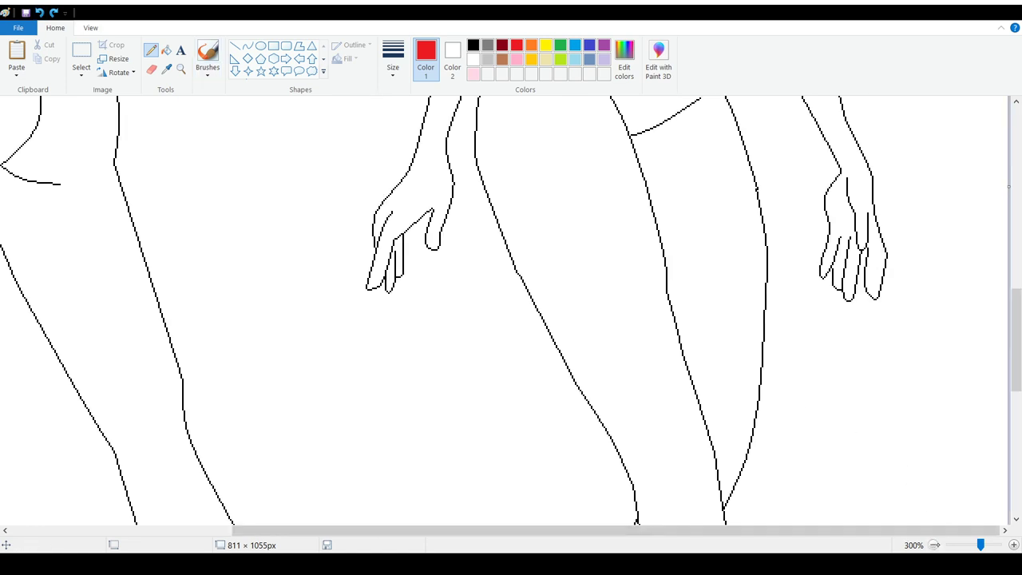
left_click(932, 545)
scroll(1010, 392, "up", 5)
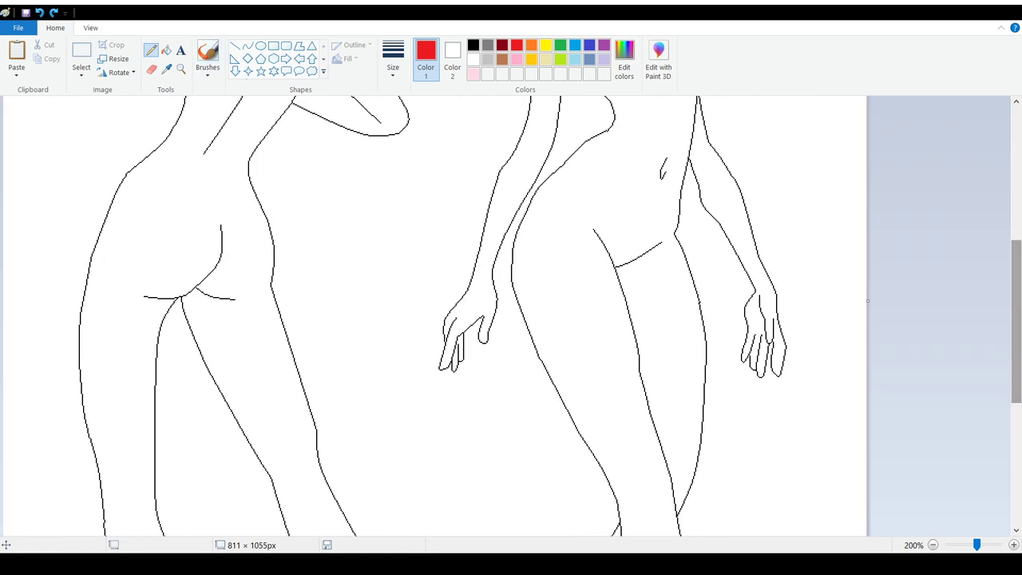
scroll(808, 274, "up", 3)
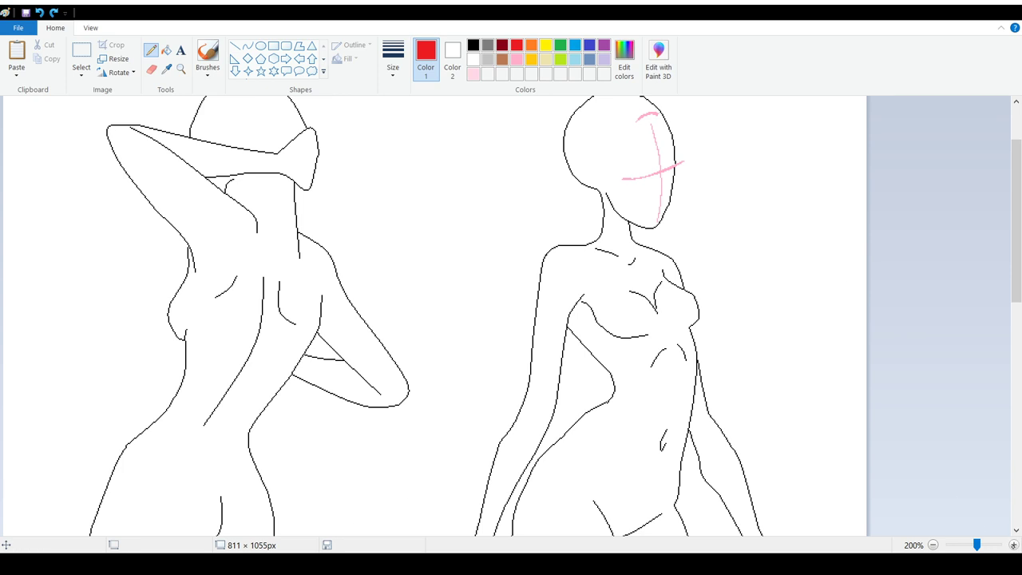
left_click(1012, 544)
left_click(1013, 544)
left_click(1013, 545)
left_click_drag(359, 530, 870, 530)
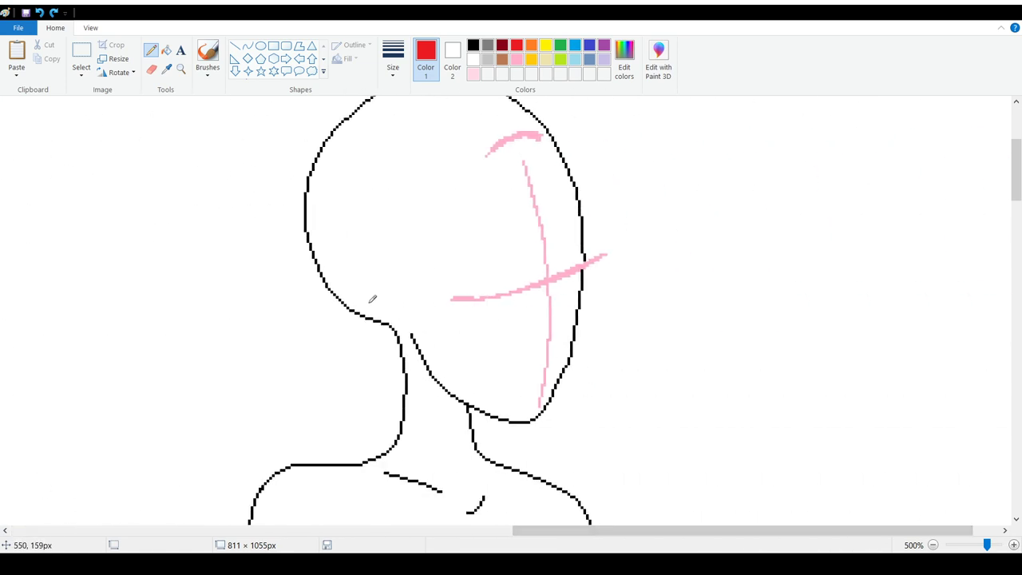
mouse_move(396, 237)
left_mouse_down()
mouse_move(375, 213)
mouse_move(352, 221)
mouse_move(351, 267)
mouse_move(369, 294)
mouse_move(394, 293)
mouse_move(407, 321)
left_mouse_up()
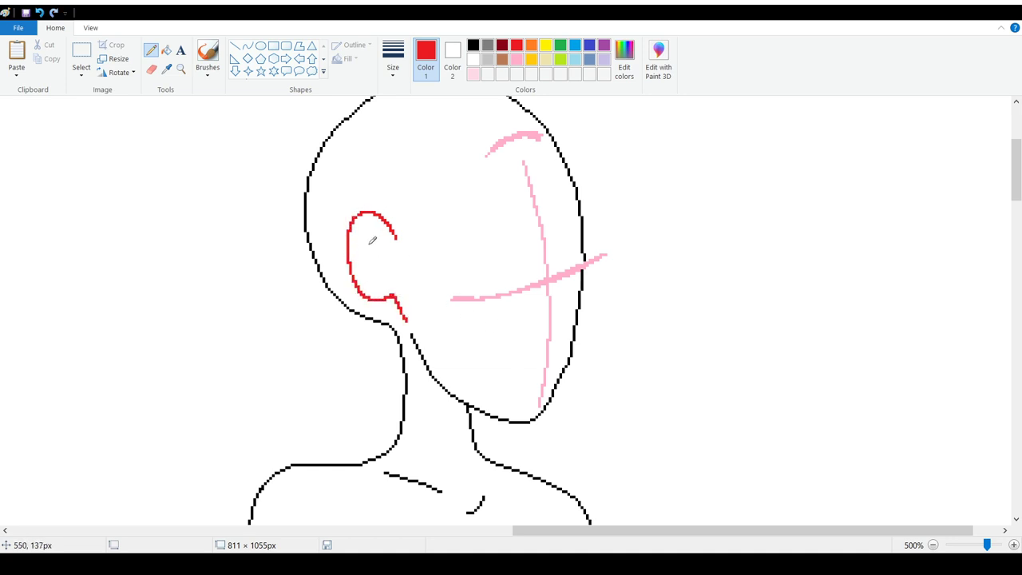
mouse_move(358, 242)
left_mouse_down()
mouse_move(388, 253)
mouse_move(390, 265)
mouse_move(372, 276)
mouse_move(378, 286)
mouse_move(367, 249)
left_mouse_up()
left_click(40, 12)
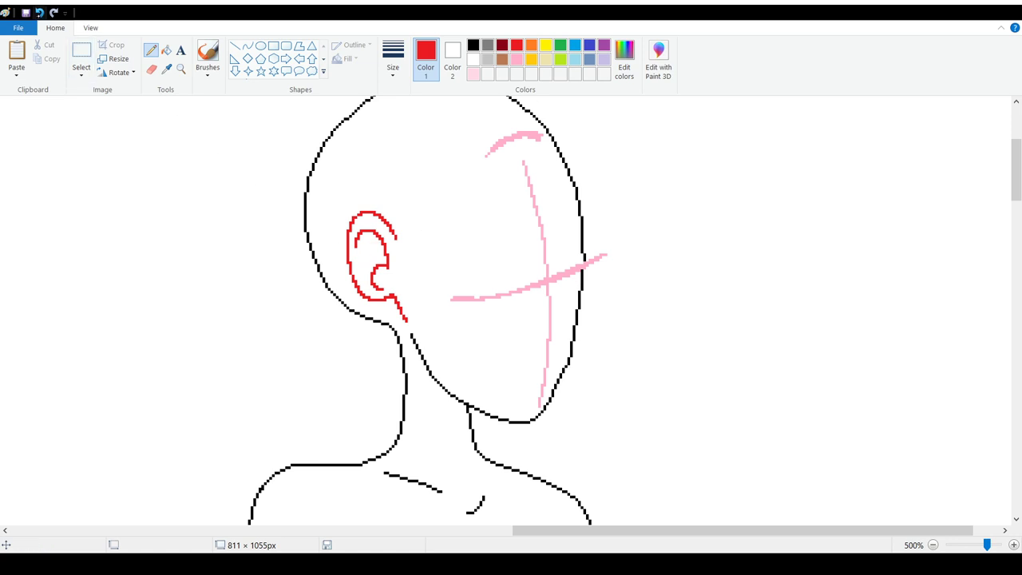
left_click(39, 12)
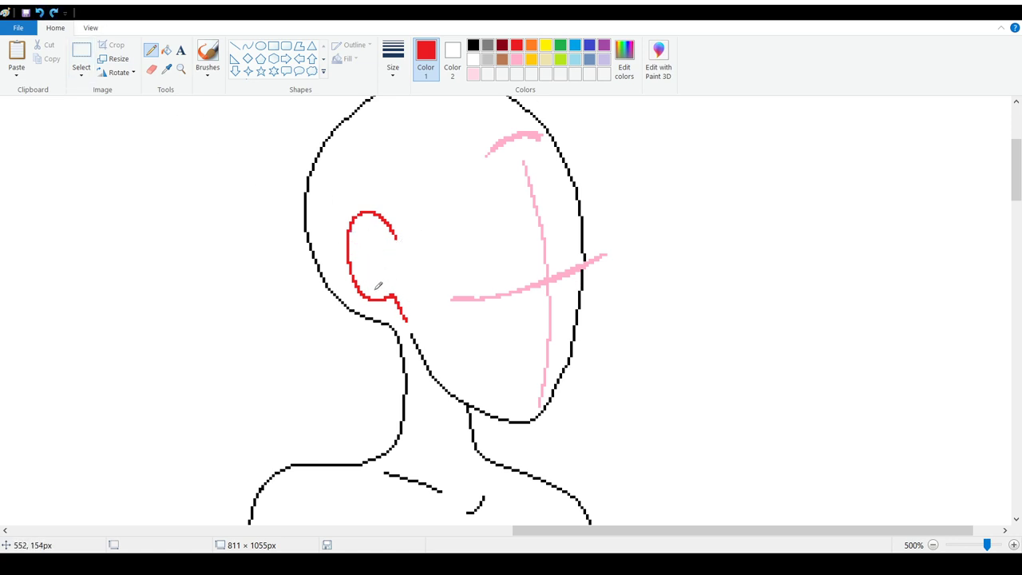
Step: Try red inner-ear details, a cuff on the ear's rim and a long hanging earring, and undo the earring
left_click_drag(378, 277, 377, 281)
mouse_move(356, 221)
left_mouse_down()
mouse_move(352, 264)
mouse_move(342, 248)
mouse_move(350, 223)
mouse_move(389, 248)
mouse_move(378, 277)
mouse_move(384, 230)
mouse_move(383, 244)
mouse_move(372, 227)
mouse_move(376, 257)
mouse_move(368, 230)
mouse_move(362, 273)
mouse_move(344, 261)
mouse_move(347, 244)
mouse_move(350, 289)
mouse_move(369, 320)
mouse_move(380, 290)
mouse_move(375, 316)
left_mouse_up()
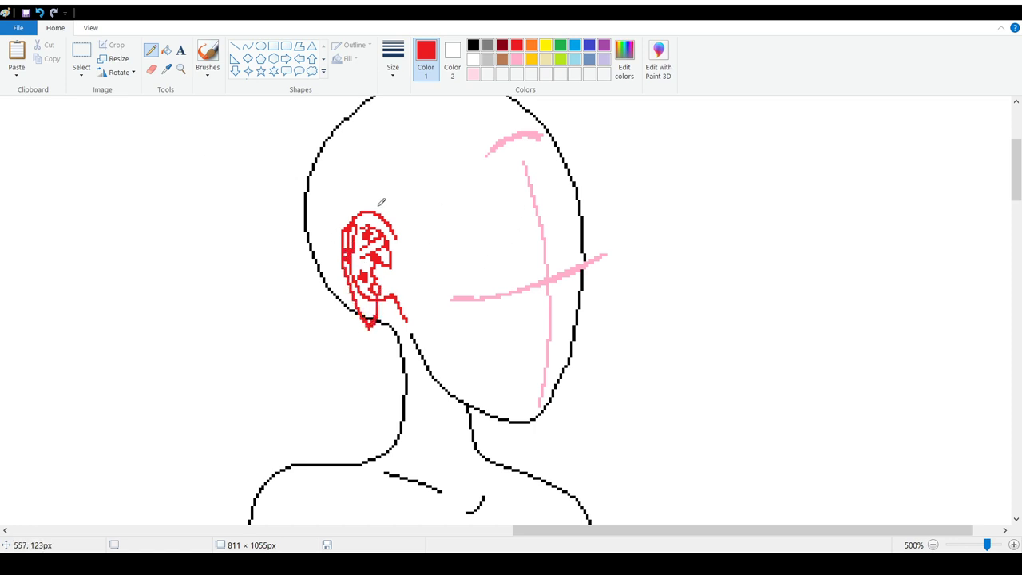
left_click(39, 12)
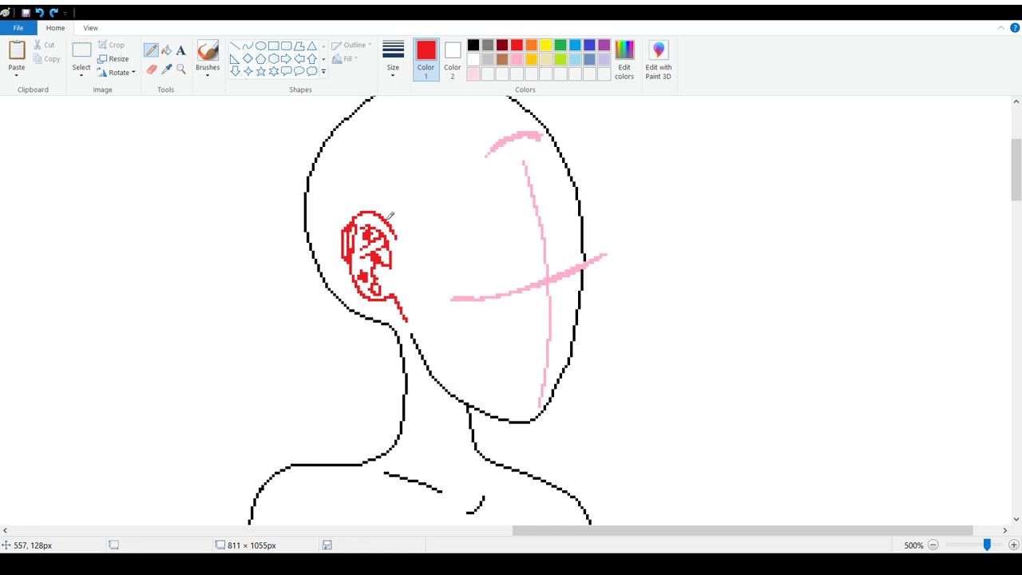
Step: Try two pointed red spikes on the upper rim of the ear, and undo them
mouse_move(390, 217)
left_mouse_down()
mouse_move(372, 180)
mouse_move(359, 206)
mouse_move(340, 193)
mouse_move(355, 220)
left_mouse_up()
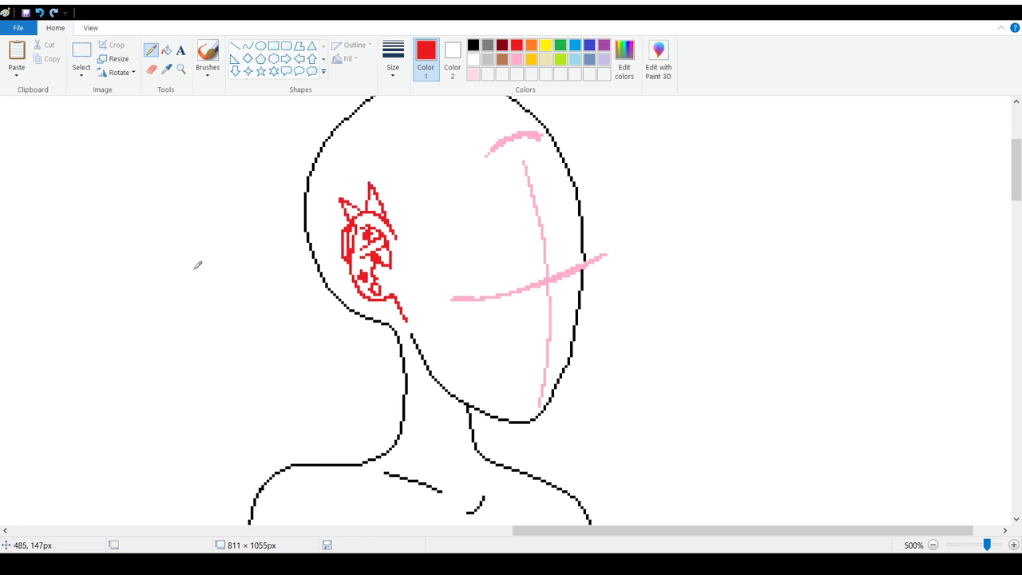
left_click(39, 12)
left_click(39, 12)
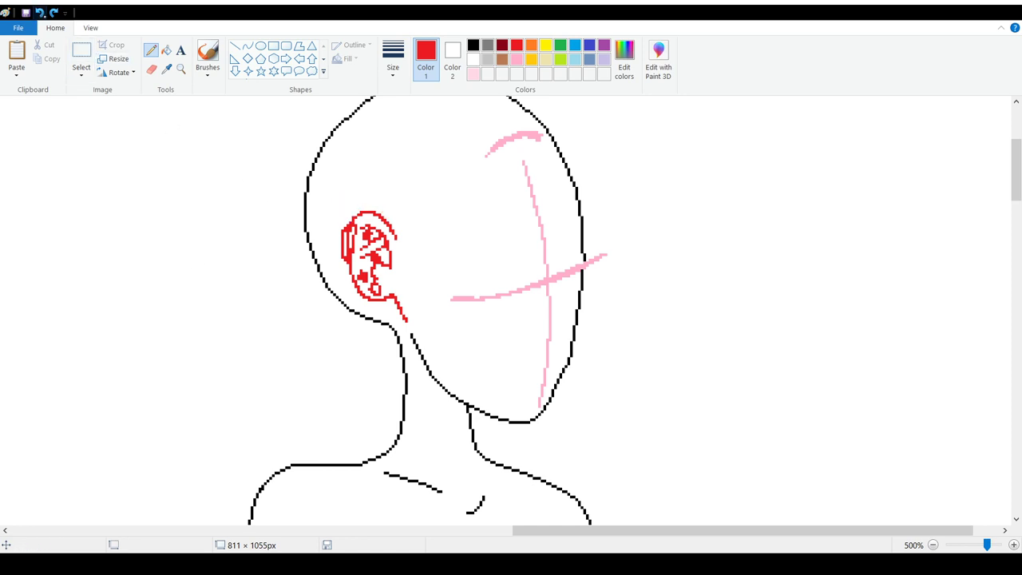
Step: Undo the red ear with its inner details and rim cuff, stroke by stroke
left_click(39, 12)
left_click(39, 12)
key("ctrl+F1")
double_click(51, 28)
left_click(39, 12)
left_click(39, 12)
left_click(39, 12)
left_click(39, 12)
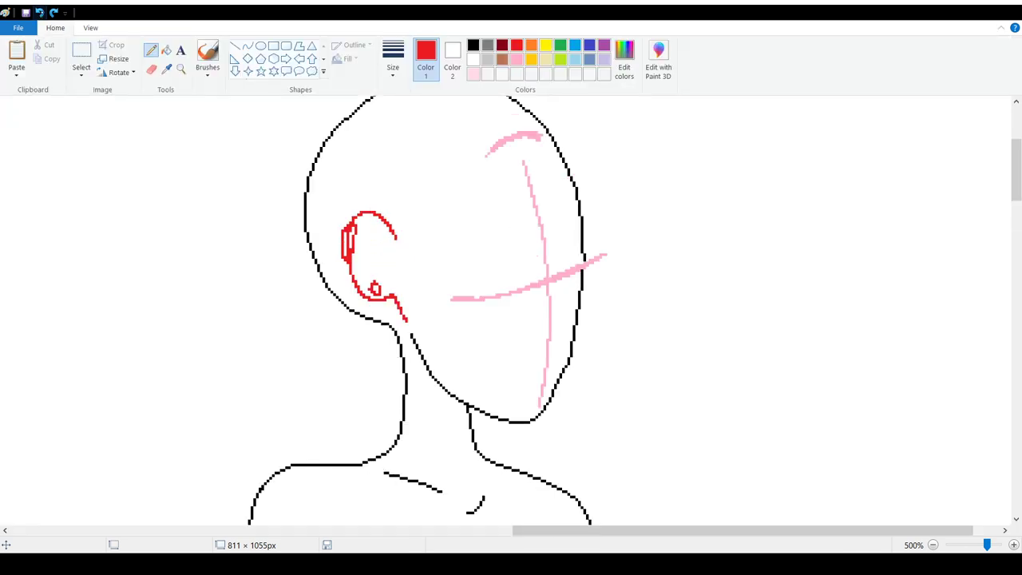
left_click(39, 12)
left_click(39, 12)
left_click(40, 12)
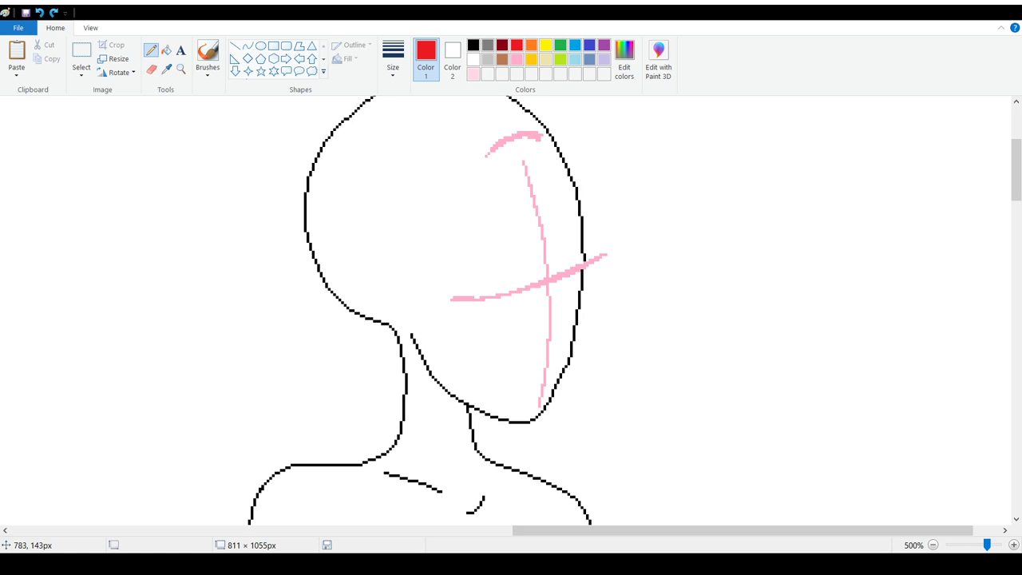
Step: Try a layered red choker around the front figure's neck, and undo it
left_click_drag(1017, 196, 1016, 225)
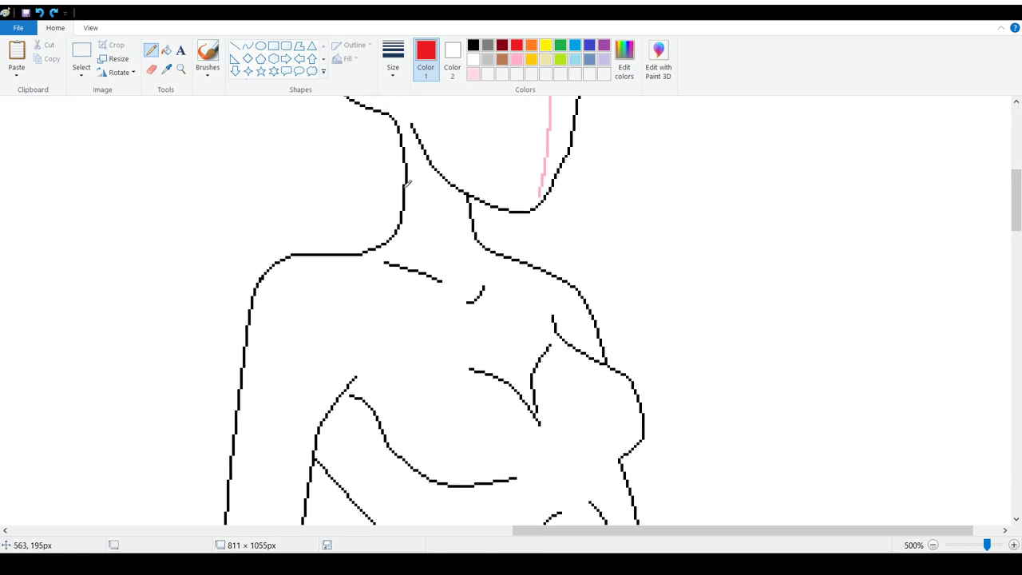
mouse_move(404, 188)
left_mouse_down()
mouse_move(447, 206)
mouse_move(473, 203)
mouse_move(476, 220)
mouse_move(466, 227)
mouse_move(405, 215)
mouse_move(406, 194)
mouse_move(405, 214)
mouse_move(434, 232)
mouse_move(479, 237)
mouse_move(438, 248)
mouse_move(402, 209)
left_mouse_up()
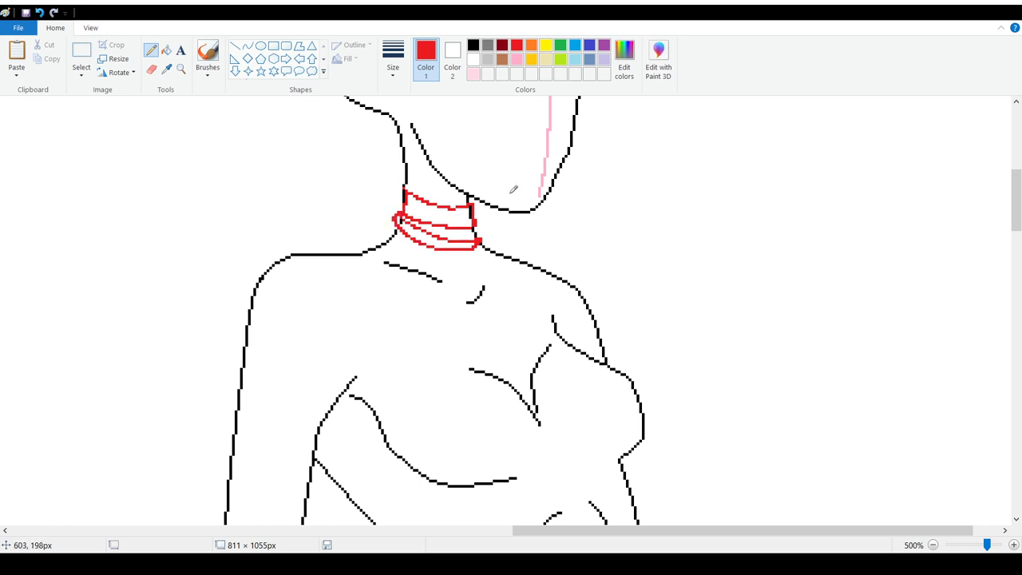
left_click_drag(469, 197, 409, 178)
left_click(39, 12)
left_click(39, 12)
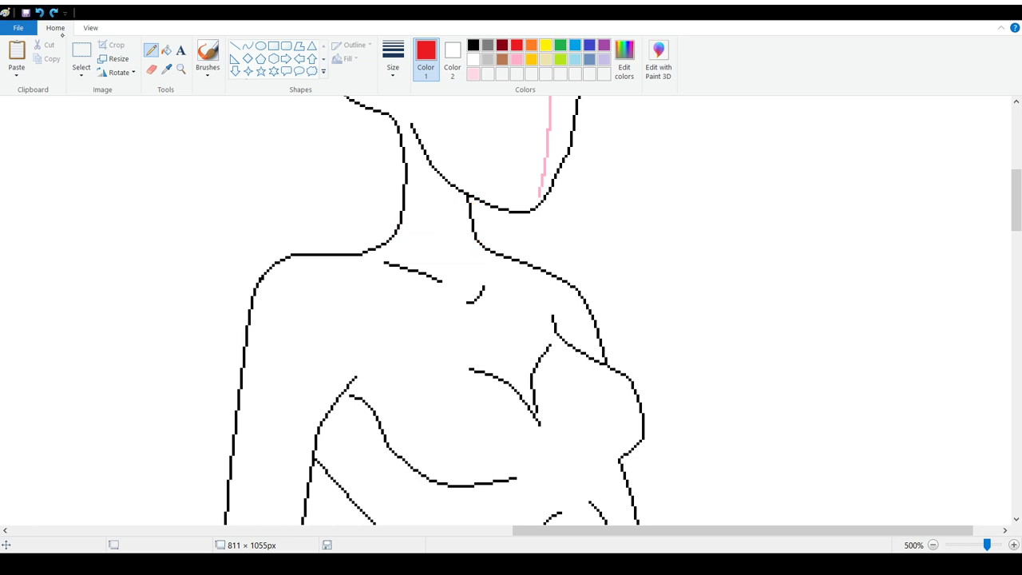
Step: Try a V-shaped red necklace with doubled strands and a small pendant on the front figure's chest, and undo it
mouse_move(397, 238)
left_mouse_down()
mouse_move(485, 344)
mouse_move(499, 332)
mouse_move(477, 234)
left_mouse_up()
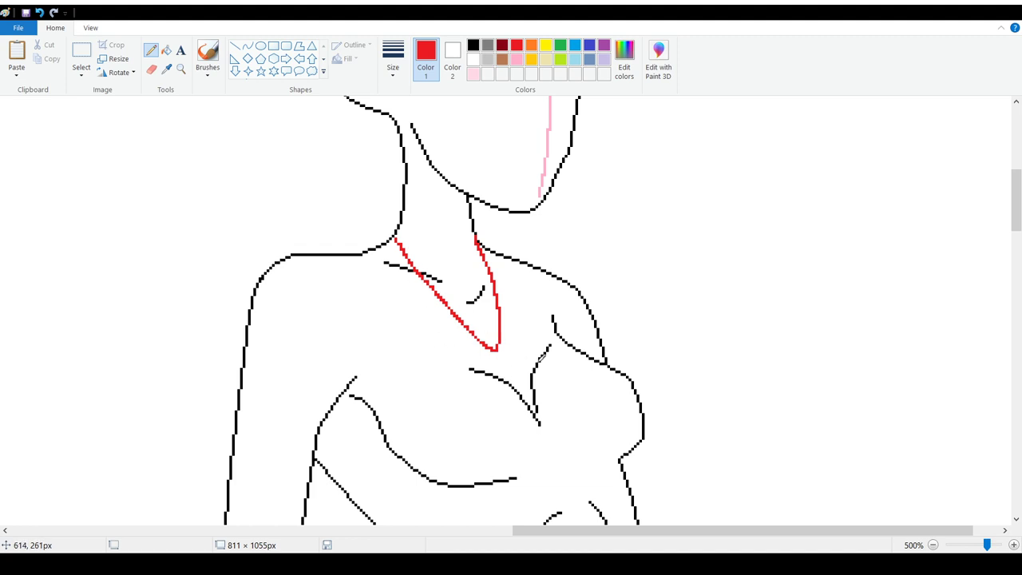
mouse_move(500, 349)
left_mouse_down()
mouse_move(510, 349)
mouse_move(495, 346)
left_mouse_up()
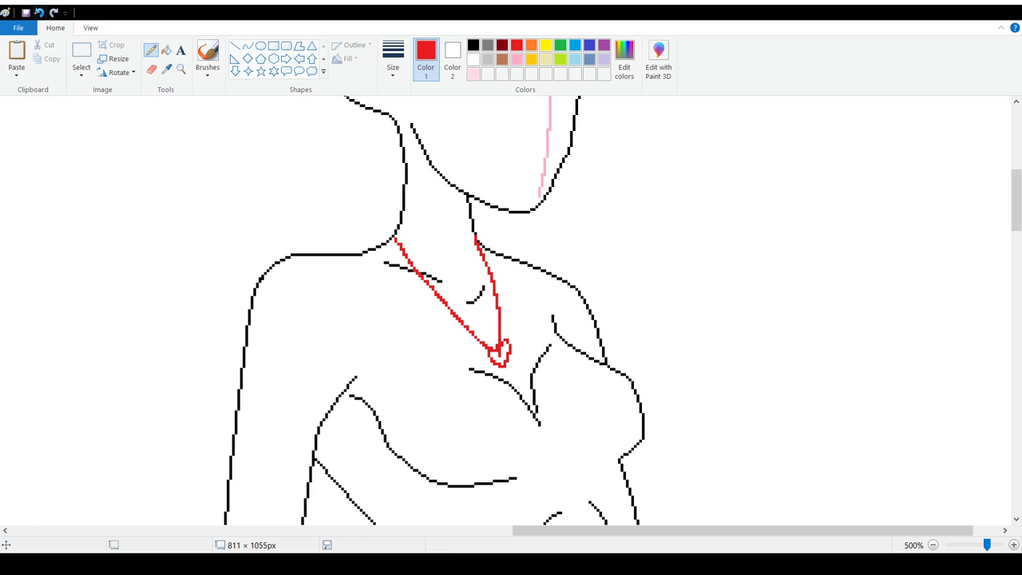
mouse_move(390, 236)
left_mouse_down()
mouse_move(420, 283)
mouse_move(482, 341)
left_mouse_up()
left_click_drag(477, 231, 501, 293)
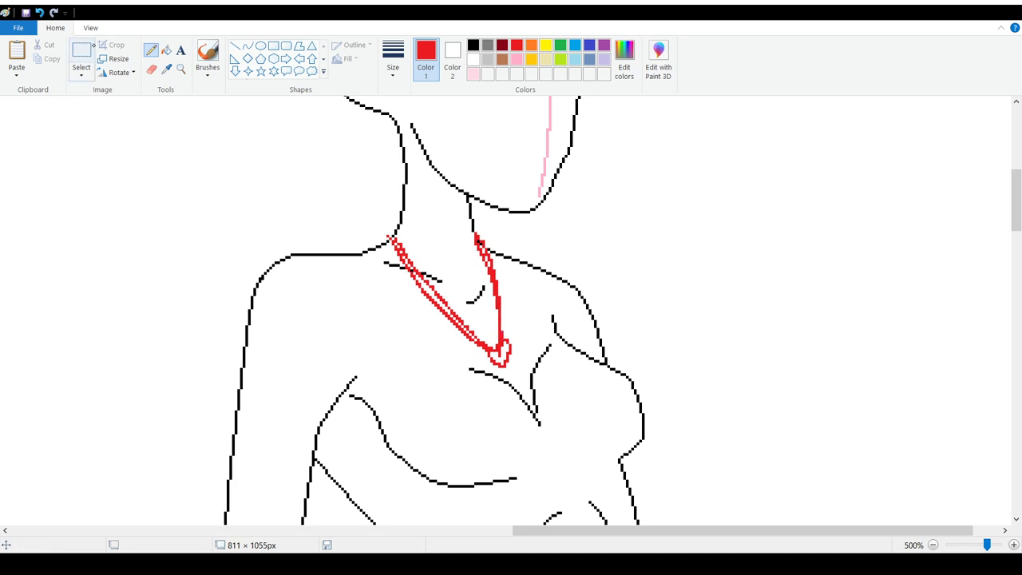
left_click(39, 12)
left_click(40, 12)
left_click(40, 12)
left_click(39, 12)
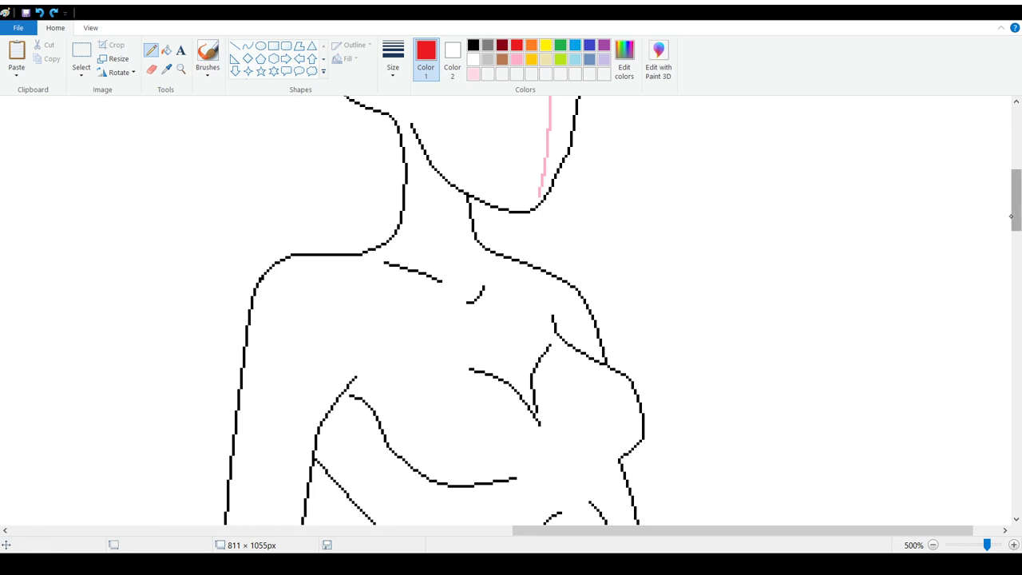
Step: Try short red necklace lines at the base of the front figure's neck and a longer V-shaped one, undoing each
mouse_move(1017, 218)
left_mouse_down()
mouse_move(1018, 209)
mouse_move(1018, 243)
mouse_move(1018, 225)
left_mouse_up()
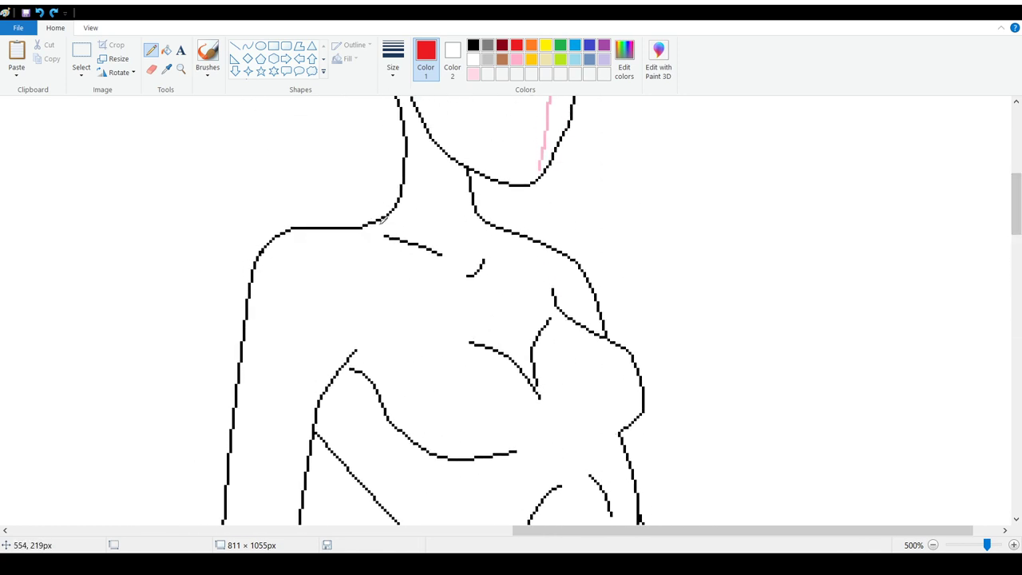
mouse_move(374, 221)
left_mouse_down()
mouse_move(460, 261)
mouse_move(497, 221)
left_mouse_up()
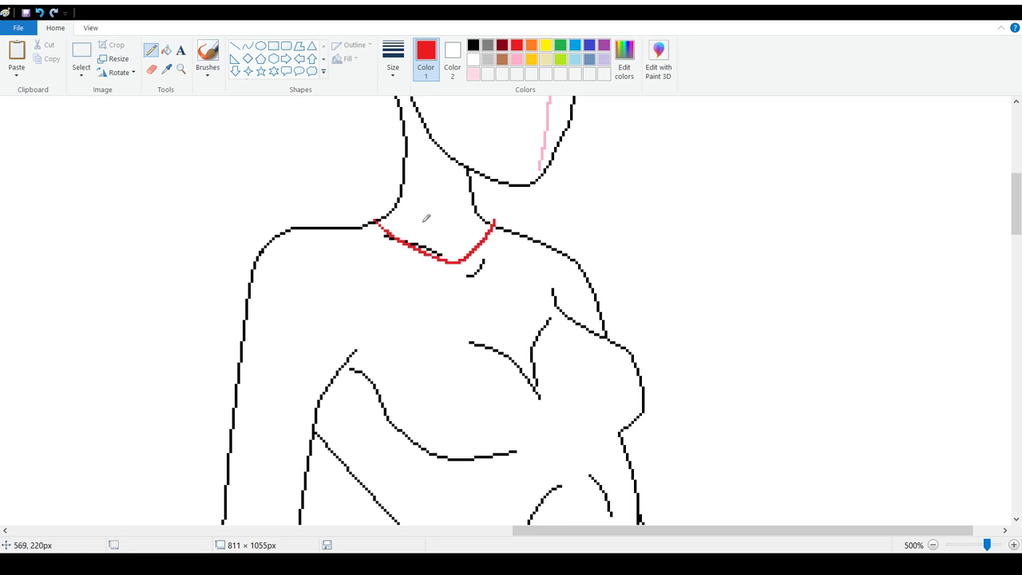
left_click(41, 14)
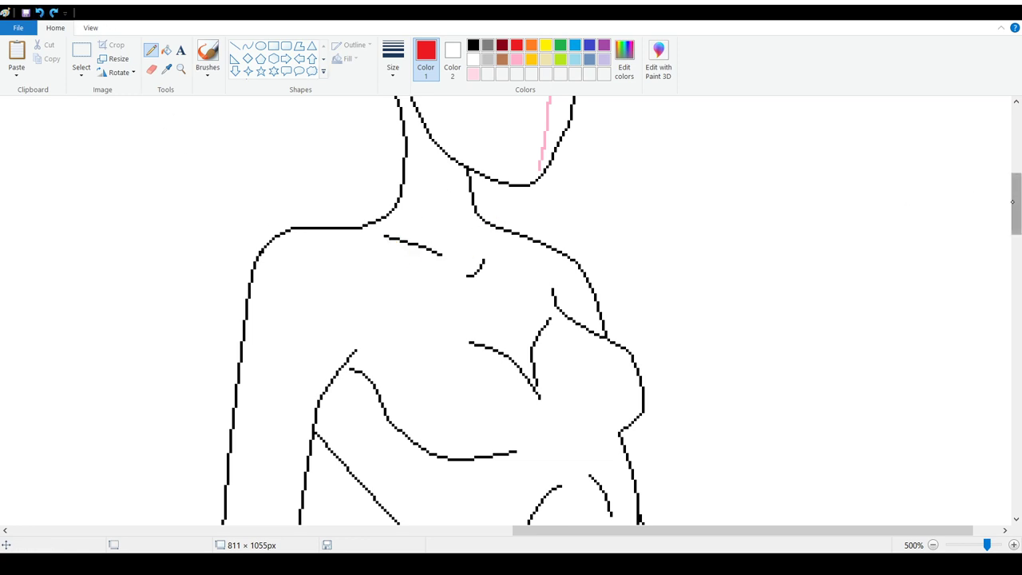
left_click_drag(1015, 195, 1016, 209)
mouse_move(371, 135)
left_mouse_down()
mouse_move(410, 160)
mouse_move(483, 152)
mouse_move(497, 138)
left_mouse_up()
left_click(40, 13)
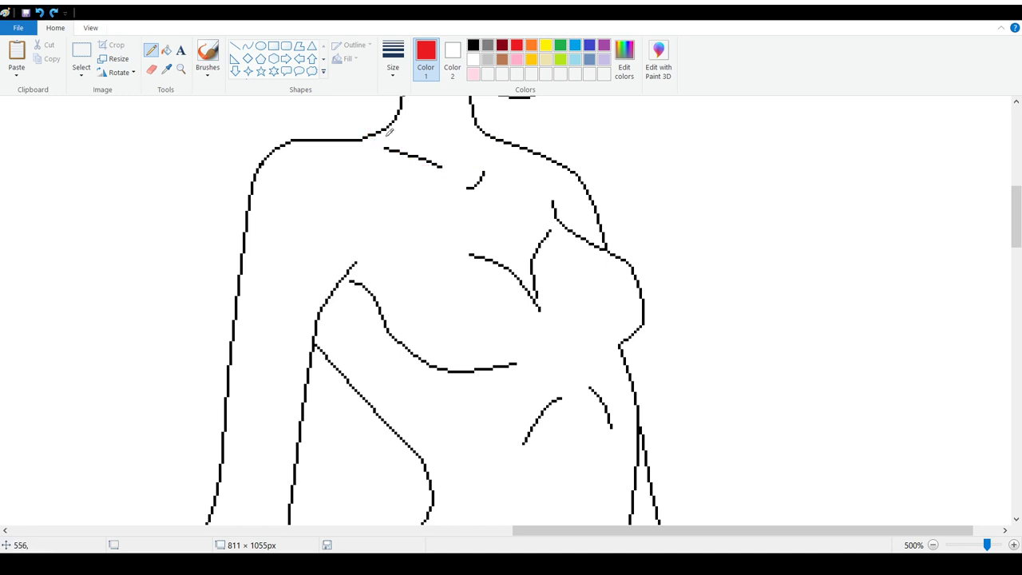
mouse_move(372, 132)
left_mouse_down()
mouse_move(459, 228)
mouse_move(492, 242)
mouse_move(503, 208)
mouse_move(481, 124)
left_mouse_up()
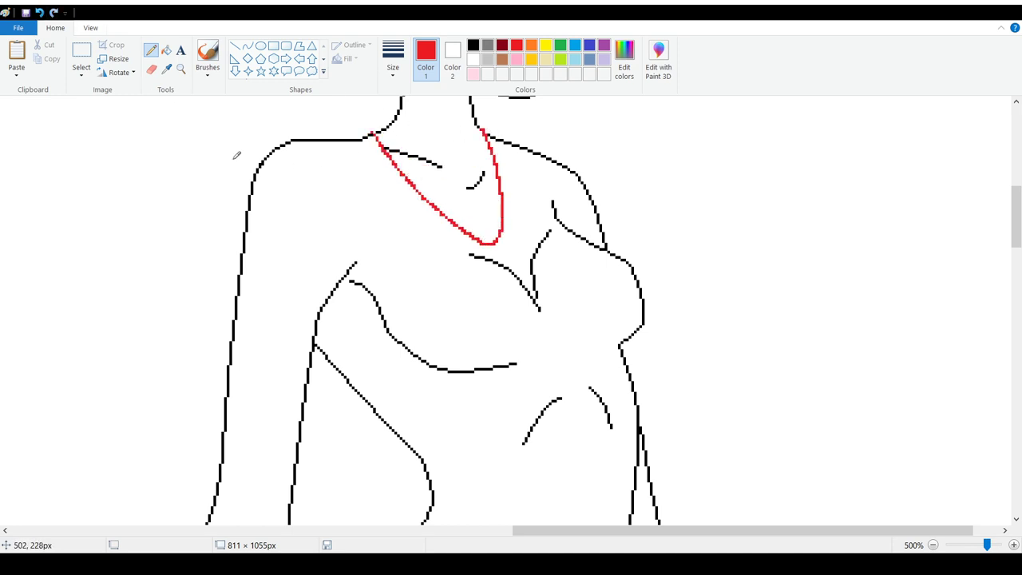
left_click(40, 13)
Step: Try a red ring with a rounded stone on a finger of the front figure's hand beside the crossed legs, and undo it
left_click_drag(1015, 209, 1015, 333)
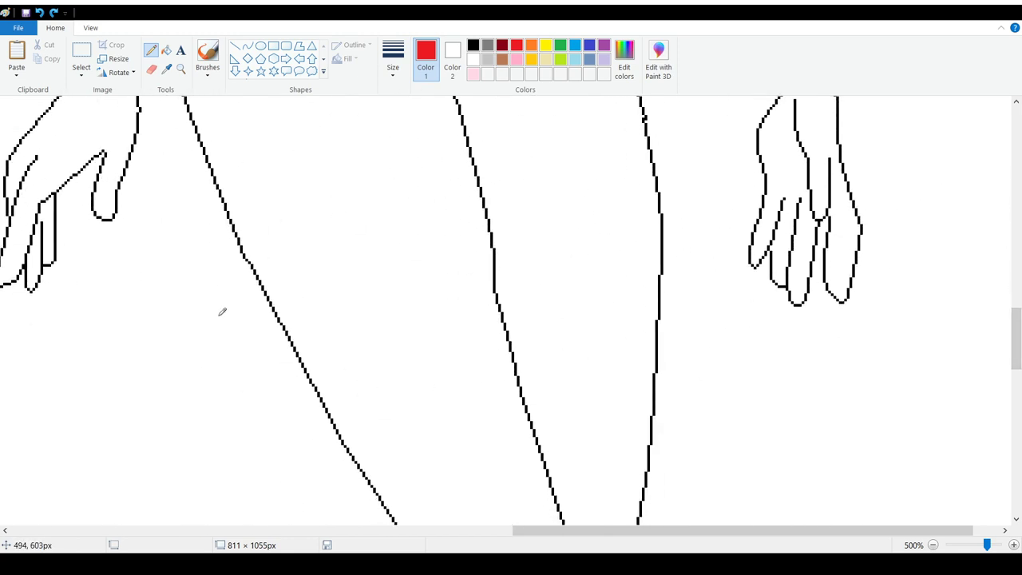
left_click_drag(537, 530, 437, 529)
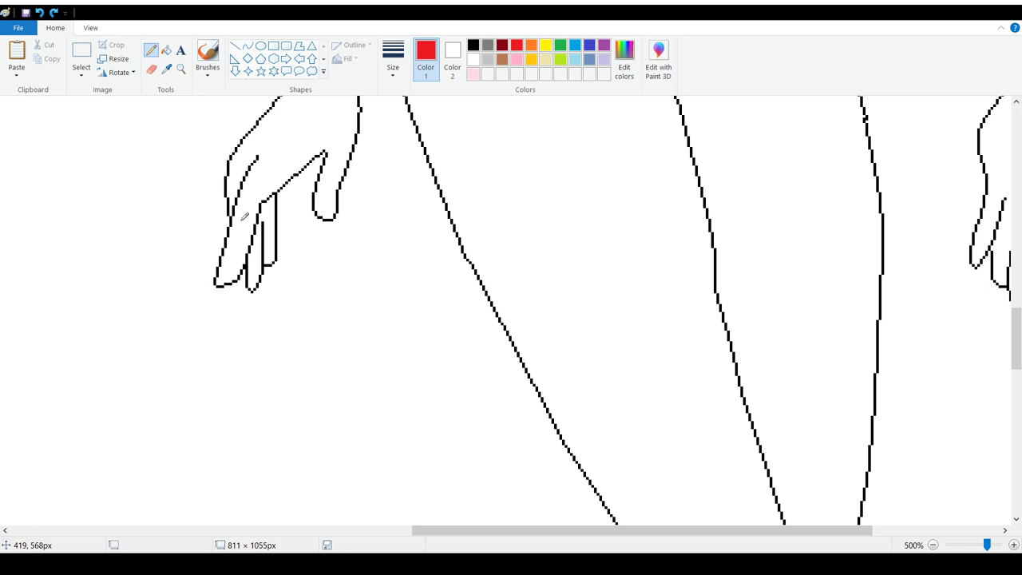
mouse_move(230, 214)
left_mouse_down()
mouse_move(257, 211)
mouse_move(260, 223)
mouse_move(229, 217)
mouse_move(248, 196)
left_mouse_up()
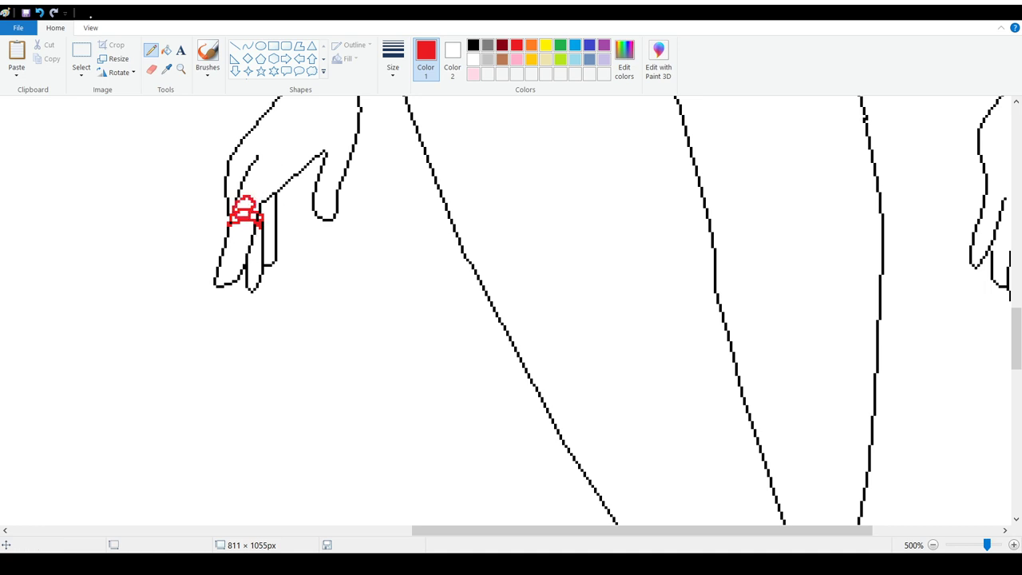
left_click(40, 12)
left_click(39, 13)
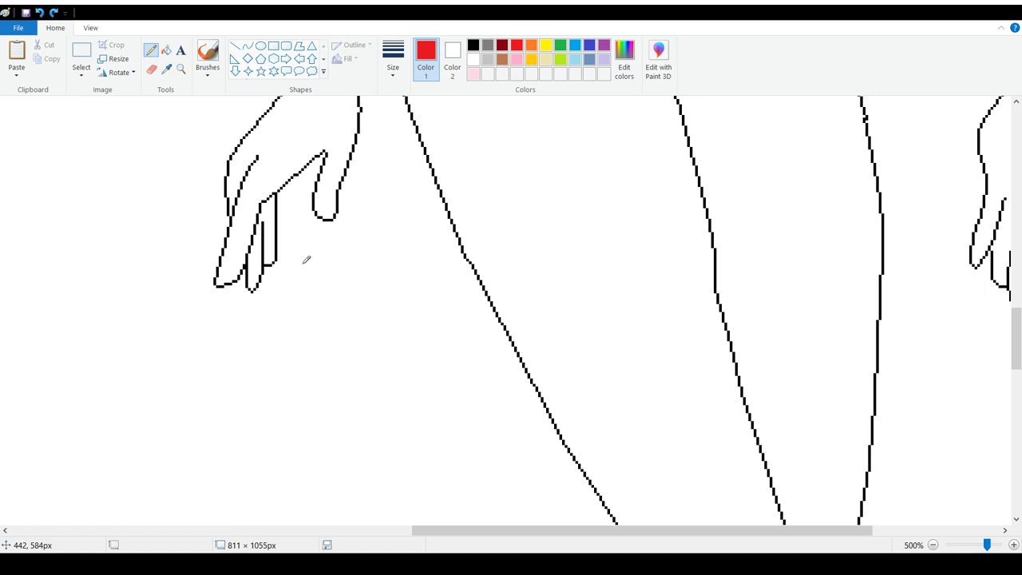
Step: Try a loose red bangle around the wrist of the front figure's other hand, and undo it
left_click_drag(451, 531, 574, 530)
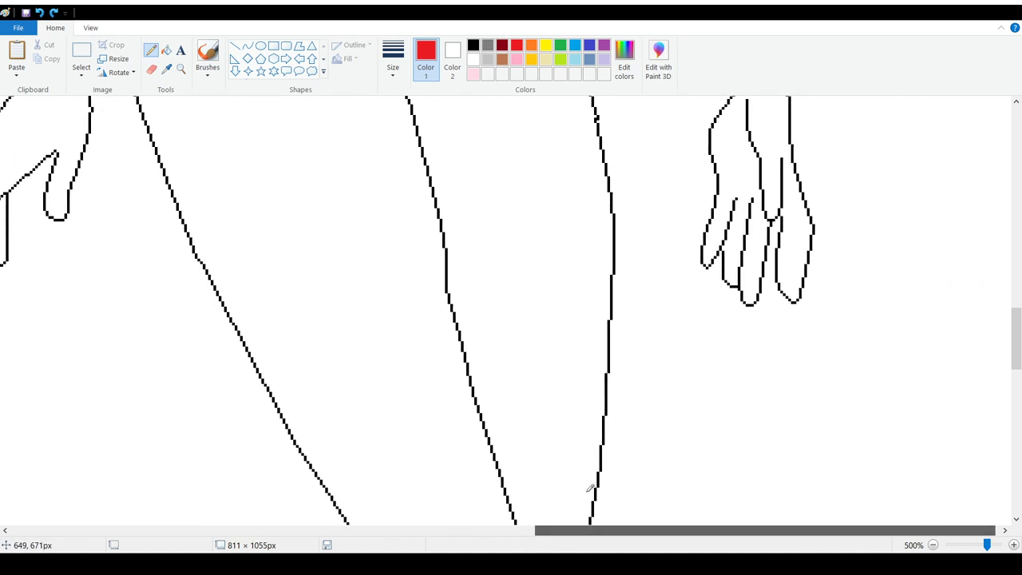
left_click_drag(1015, 335, 1017, 306)
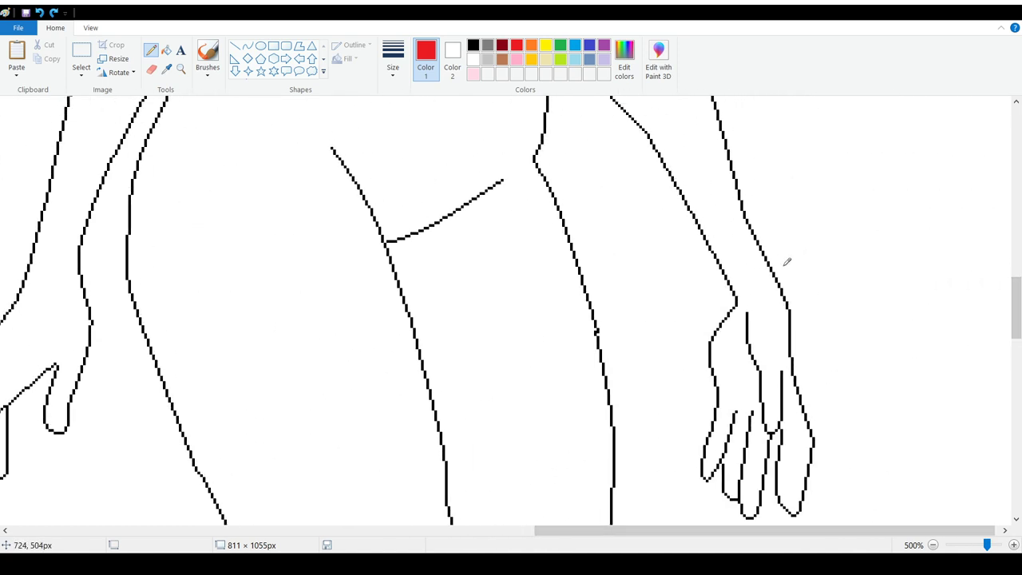
mouse_move(774, 266)
left_mouse_down()
mouse_move(718, 312)
mouse_move(728, 280)
mouse_move(721, 308)
left_mouse_up()
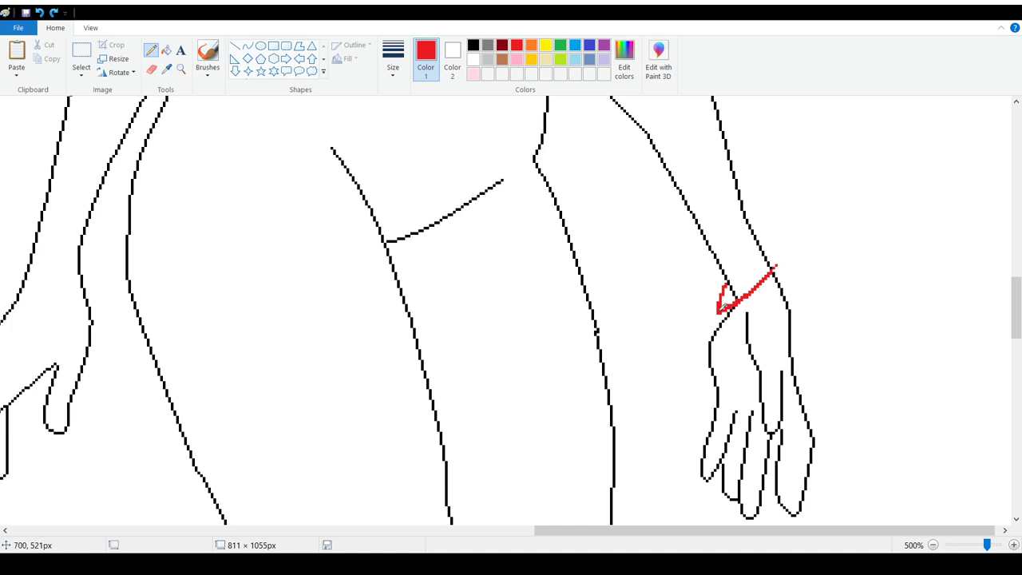
mouse_move(766, 269)
left_mouse_down()
mouse_move(772, 254)
mouse_move(795, 263)
mouse_move(734, 318)
mouse_move(712, 315)
left_mouse_up()
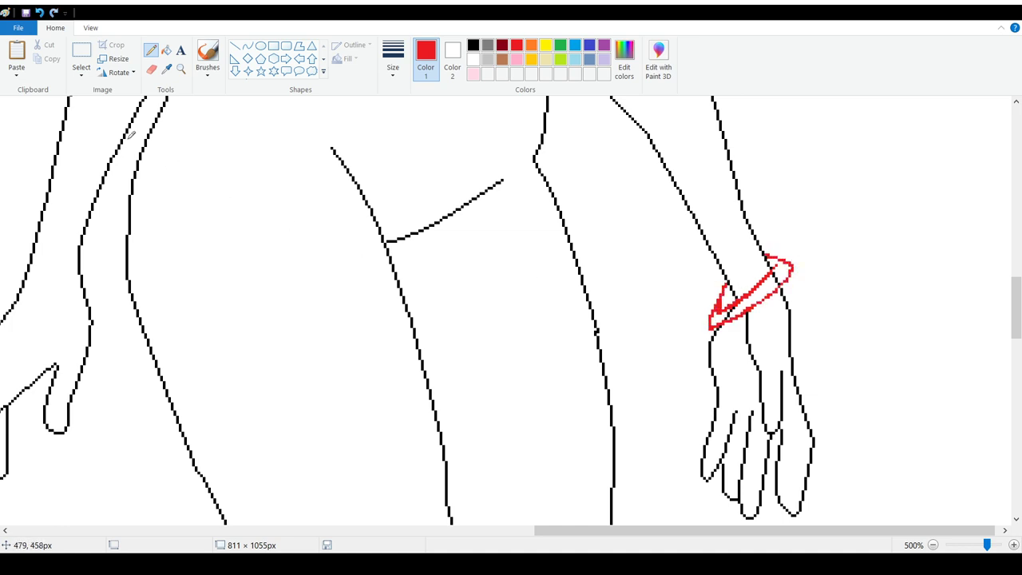
left_click(40, 12)
left_click(39, 12)
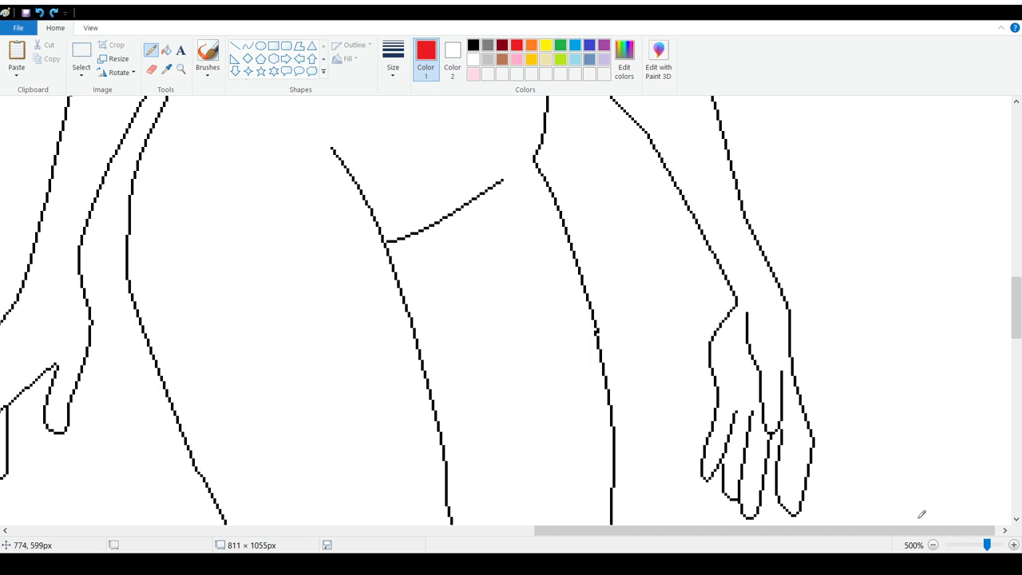
Step: Try a red mouth line with small piercings below it on the front figure's face, and undo them stroke by stroke
scroll(918, 513, "down", 2, "ctrl")
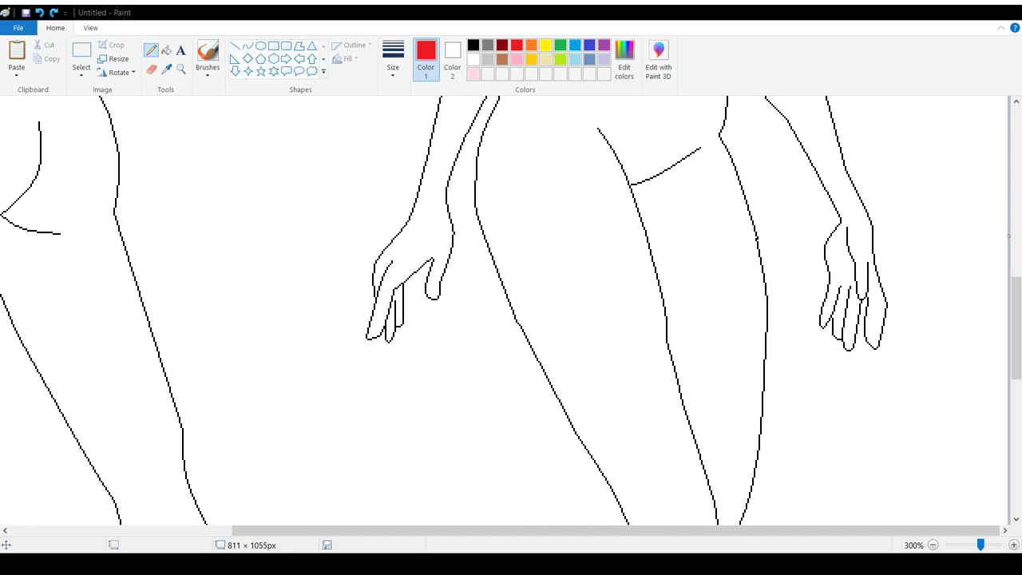
scroll(474, 392, "up", 4)
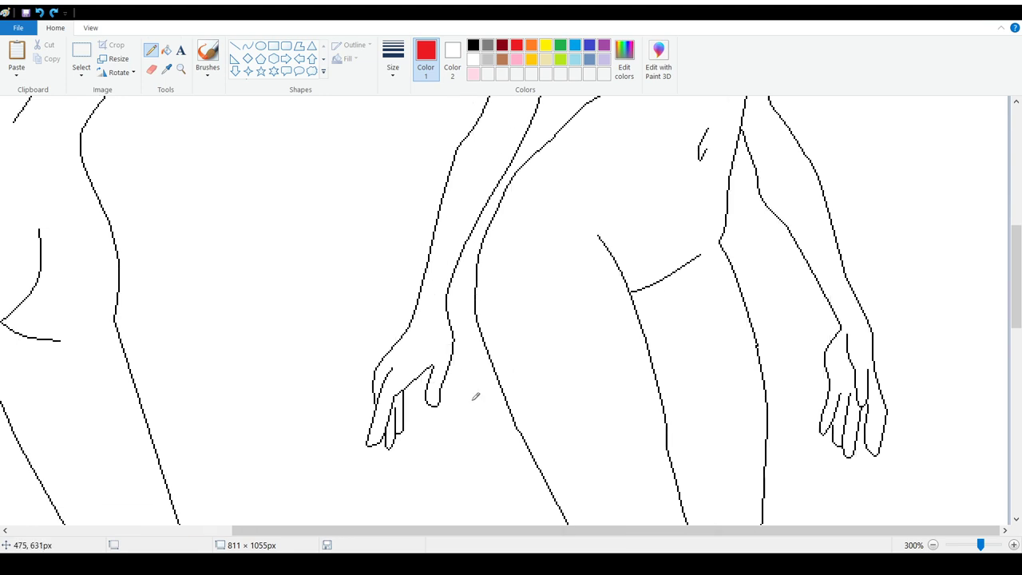
scroll(668, 383, "down", 12)
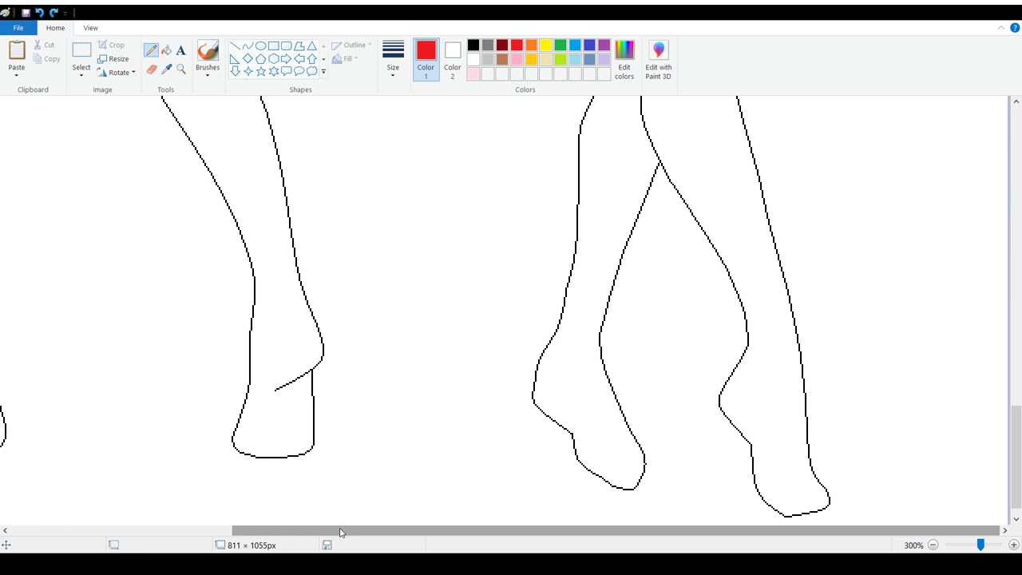
left_click_drag(1015, 426, 1000, 168)
mouse_move(705, 212)
left_mouse_down()
mouse_move(682, 228)
mouse_move(703, 231)
mouse_move(688, 217)
mouse_move(689, 231)
mouse_move(691, 221)
left_mouse_up()
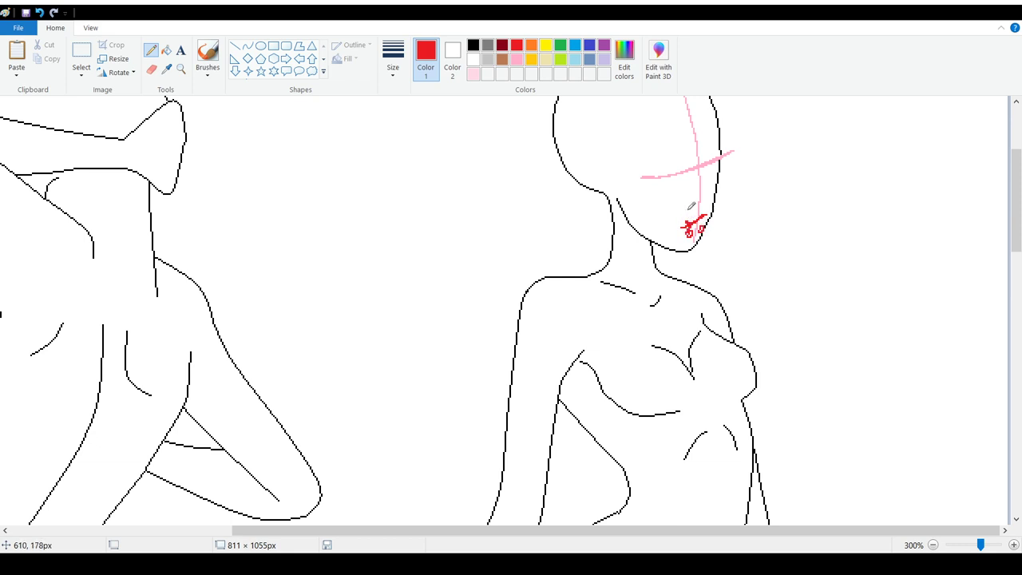
left_click(40, 13)
left_click(39, 13)
left_click(39, 13)
left_click(40, 13)
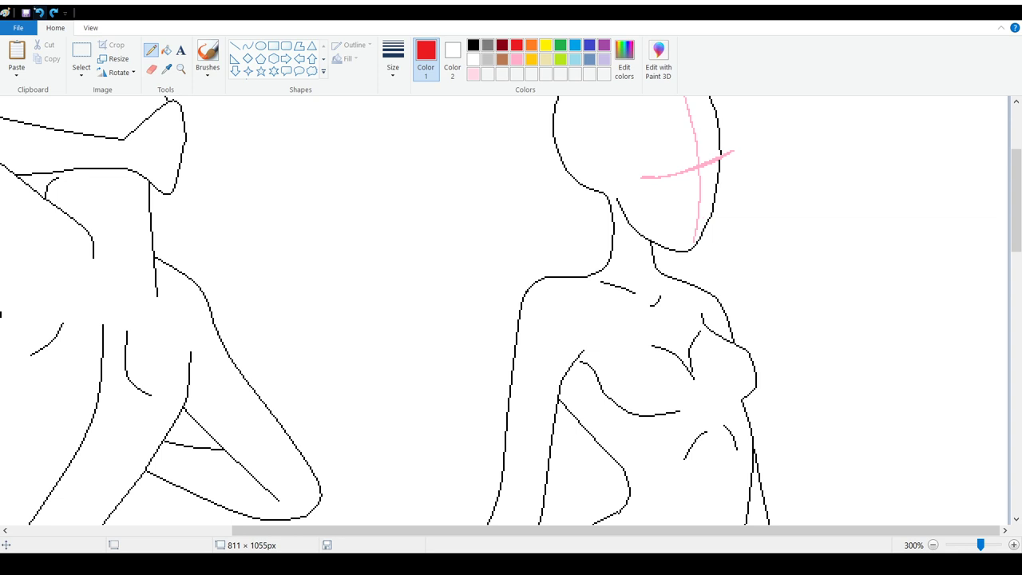
Step: Try a small red facial detail above the pink eye guideline on the front figure, and undo it
mouse_move(645, 144)
left_mouse_down()
mouse_move(673, 126)
mouse_move(651, 139)
mouse_move(670, 128)
mouse_move(648, 126)
mouse_move(658, 152)
left_mouse_up()
left_click(39, 12)
left_click(39, 12)
Step: Try a red anklet at the front figure's ankle, and undo it
left_click_drag(1016, 196, 1016, 460)
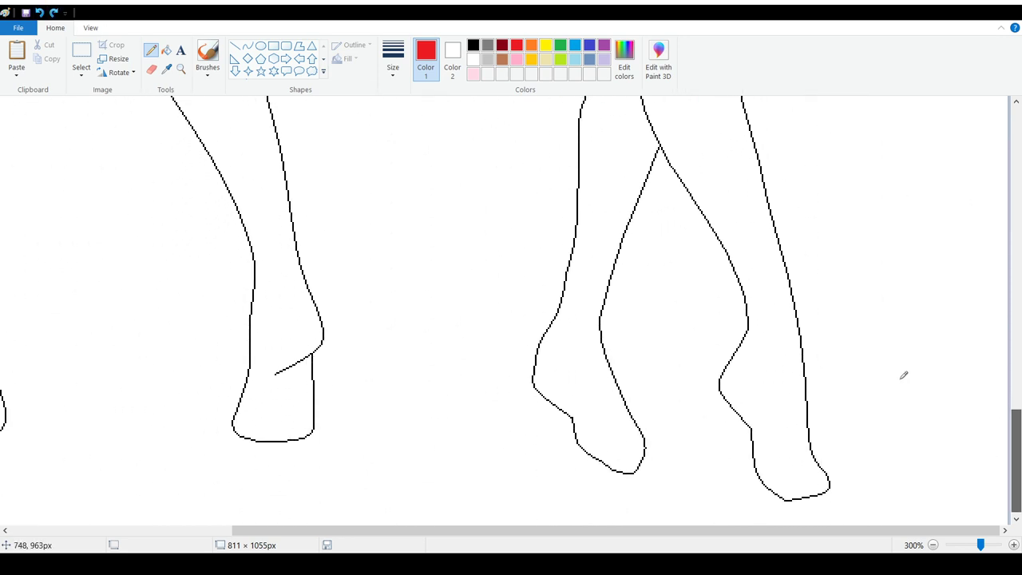
mouse_move(749, 327)
left_mouse_down()
mouse_move(801, 348)
mouse_move(799, 324)
mouse_move(813, 344)
mouse_move(797, 363)
mouse_move(748, 322)
left_mouse_up()
left_click(39, 12)
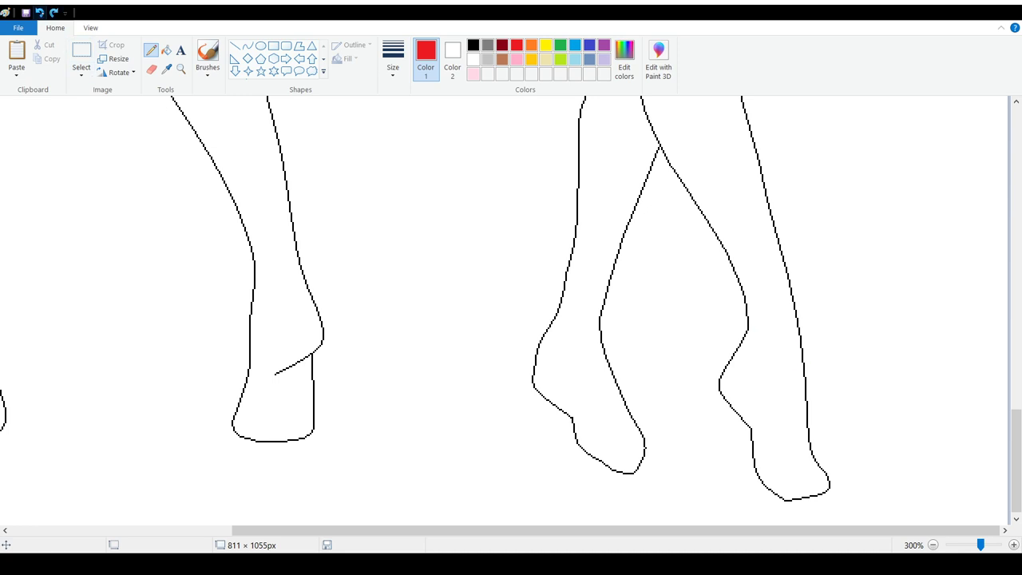
Step: Examine both figures from head to feet at several magnifications to review the overall poses and proportions
left_click_drag(1010, 414, 967, 162)
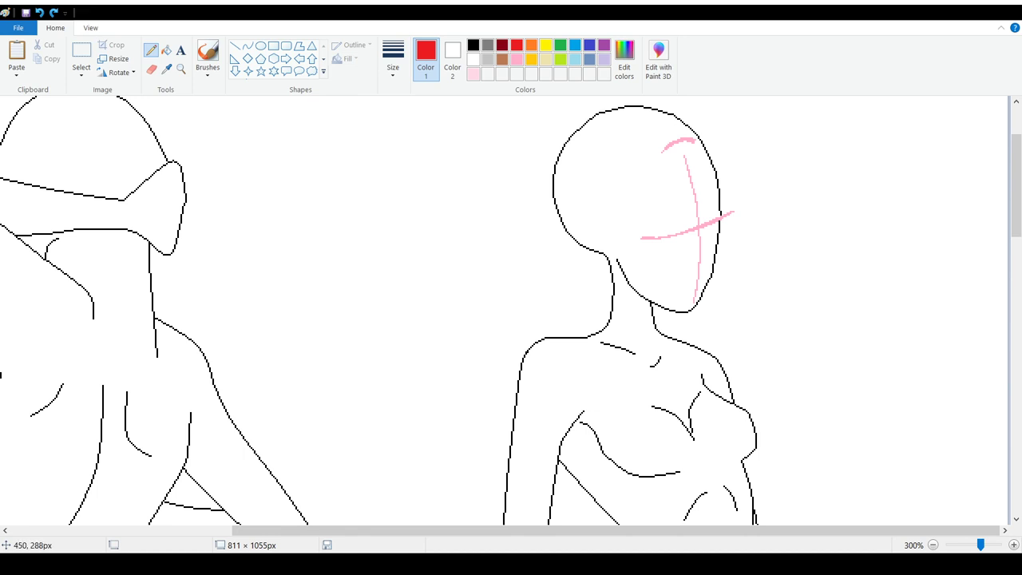
left_click_drag(1014, 204, 980, 243)
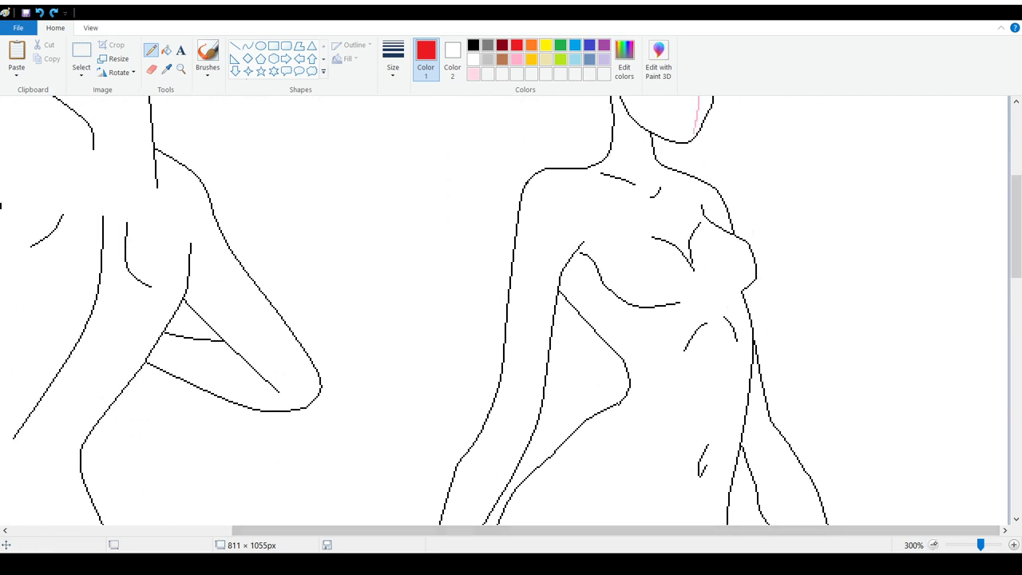
left_click(933, 544)
left_click(932, 544)
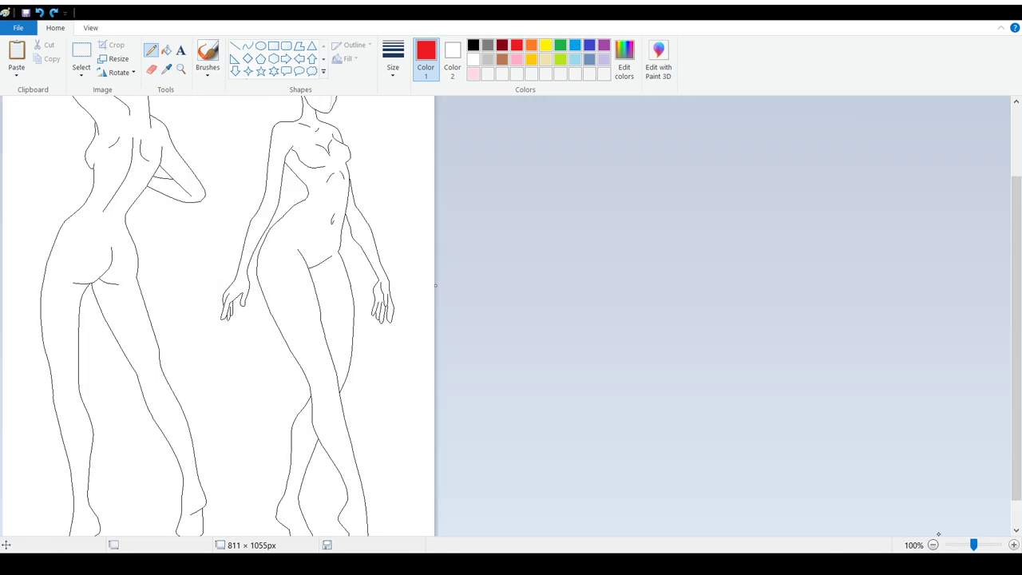
left_click_drag(1016, 303, 1015, 234)
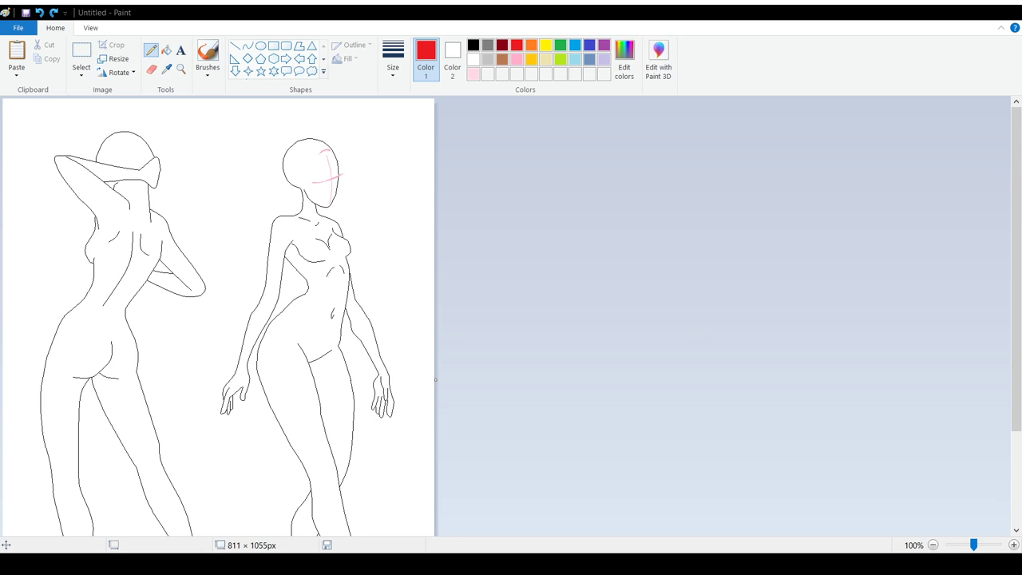
scroll(342, 452, "down", 2)
scroll(342, 452, "up", 2)
left_click(932, 544)
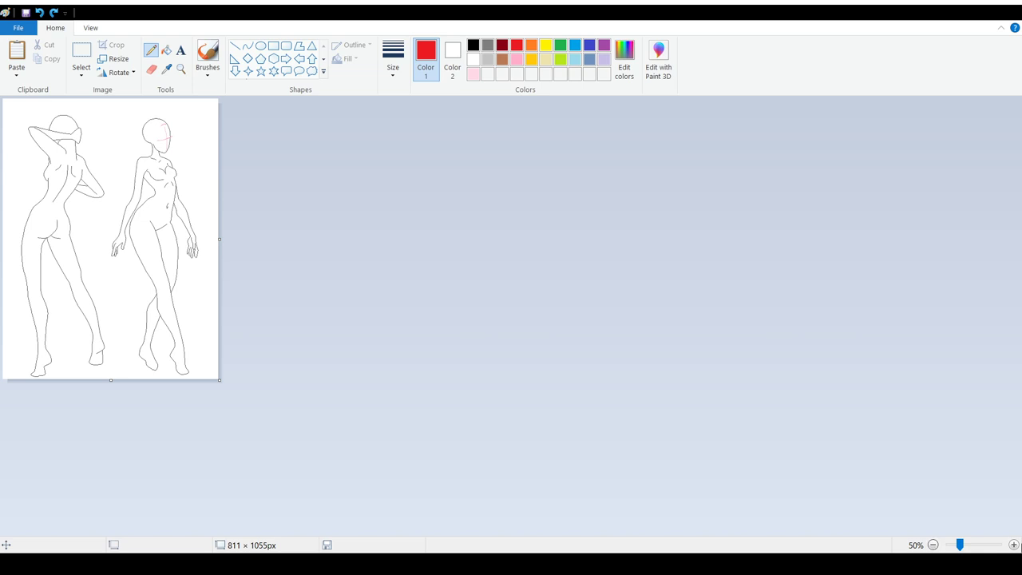
left_click(1012, 543)
left_click(1016, 545)
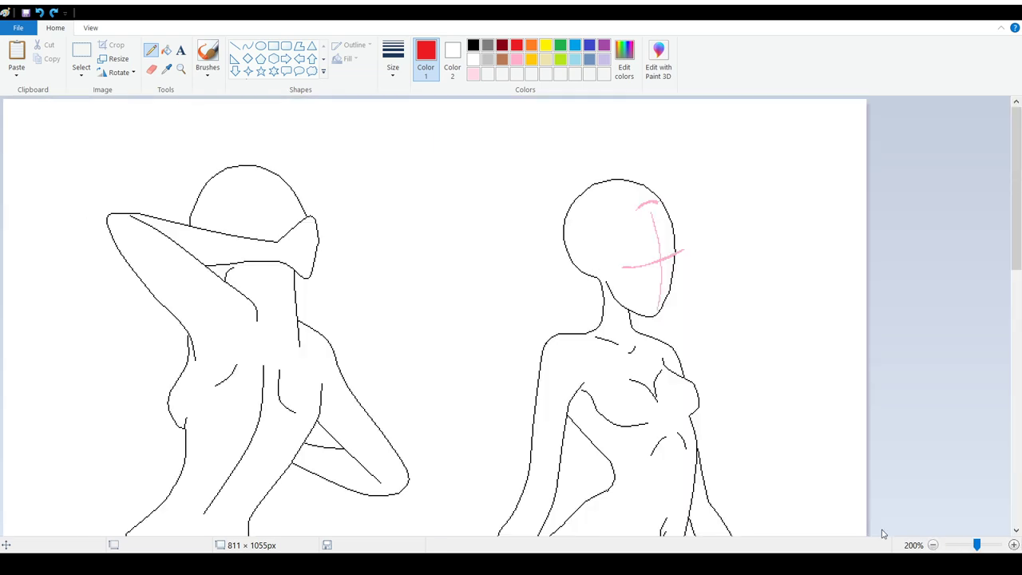
left_click(934, 545)
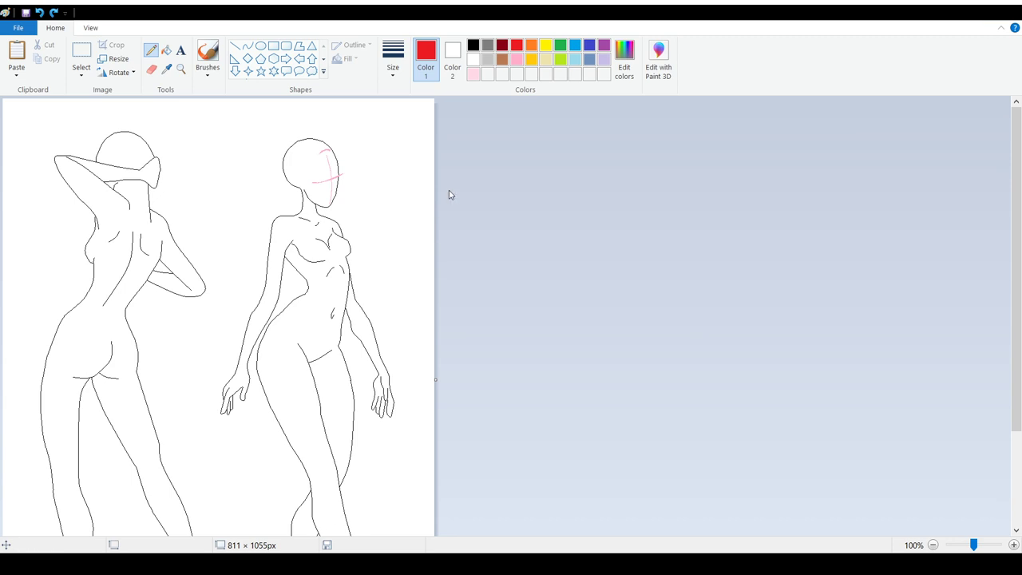
scroll(390, 286, "down", 2)
scroll(390, 285, "up", 2)
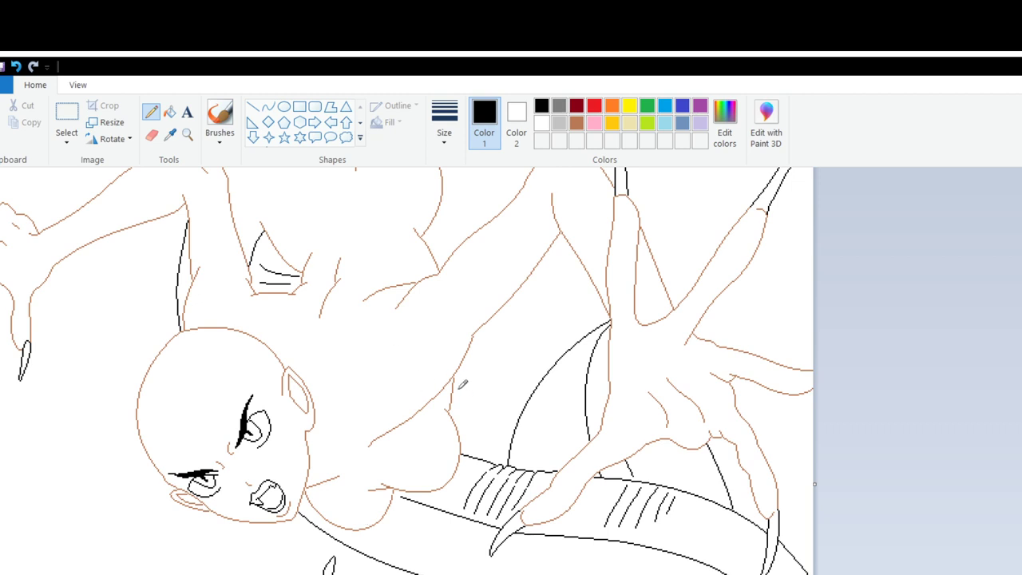
Step: Sketch long red fringe strands falling across and around the face of the crouching clawed figure in the other drawing
scroll(407, 371, "up", 3)
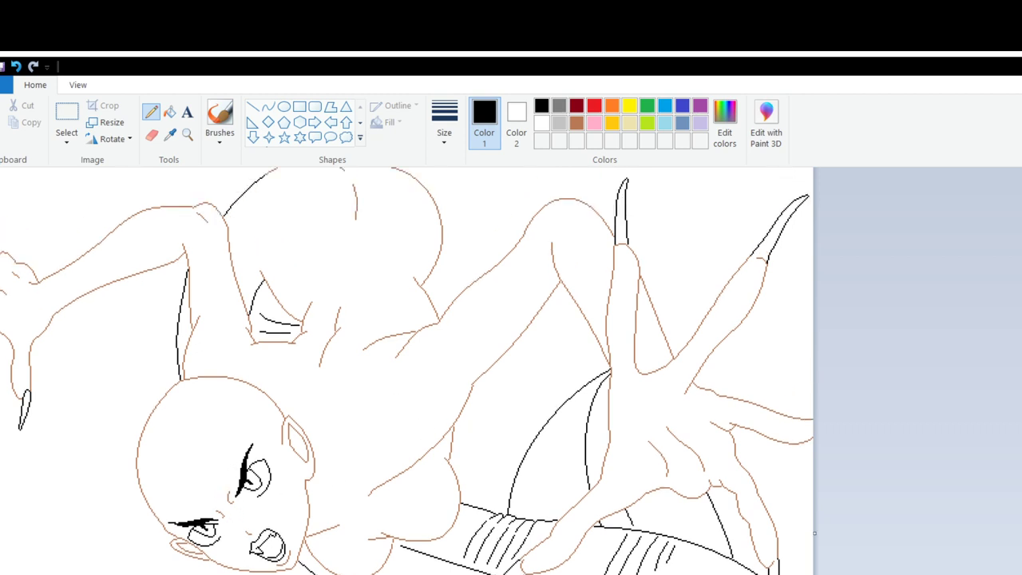
scroll(407, 370, "down", 6)
scroll(397, 510, "up", 1)
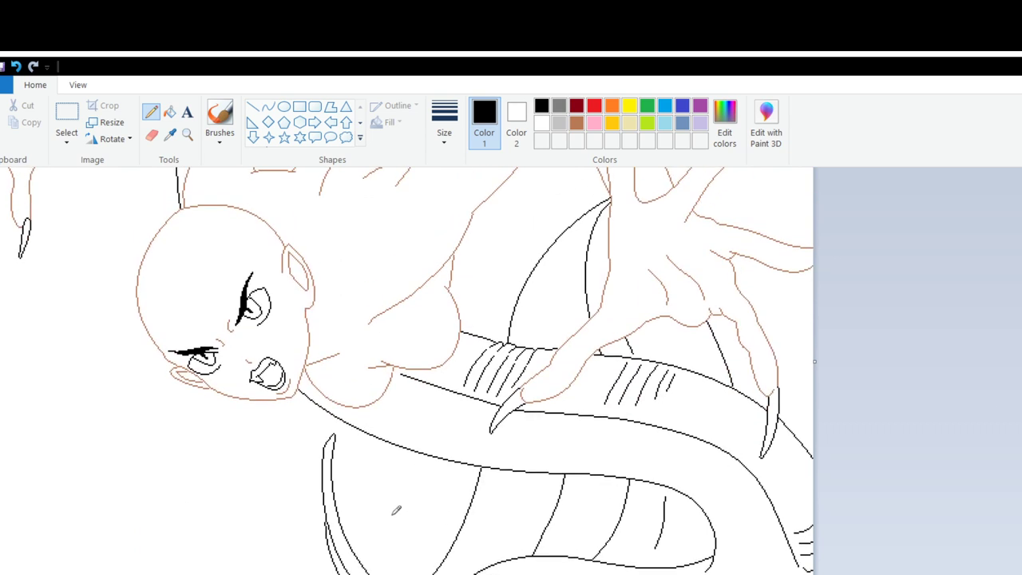
left_click(594, 106)
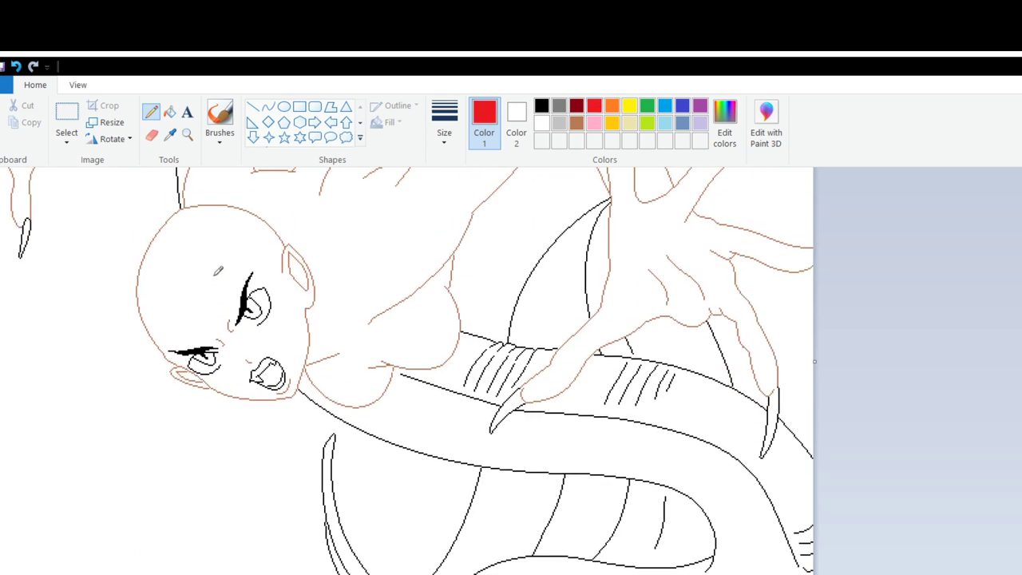
mouse_move(211, 254)
left_mouse_down()
mouse_move(224, 294)
mouse_move(187, 424)
mouse_move(219, 475)
mouse_move(248, 493)
left_mouse_up()
mouse_move(183, 296)
left_mouse_down()
mouse_move(171, 427)
mouse_move(193, 465)
mouse_move(228, 486)
left_mouse_up()
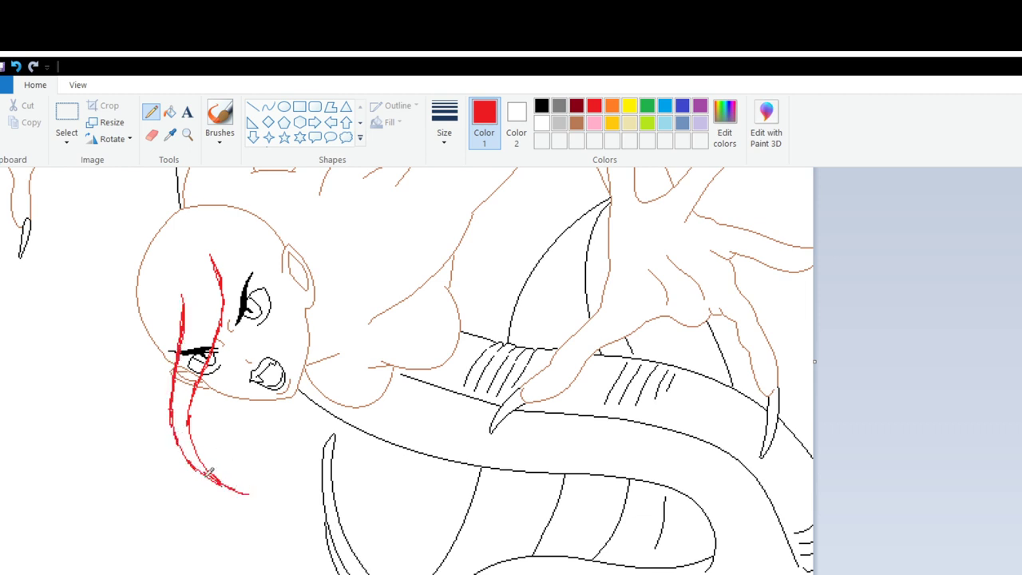
mouse_move(211, 254)
left_mouse_down()
mouse_move(268, 280)
mouse_move(316, 320)
mouse_move(326, 399)
mouse_move(311, 472)
mouse_move(334, 346)
mouse_move(285, 275)
mouse_move(227, 252)
left_mouse_up()
Step: Try outer red hair strands hanging from the back of the head and an arrow pointing at the scalp, and undo them
mouse_move(150, 267)
left_mouse_down()
mouse_move(111, 379)
mouse_move(111, 414)
mouse_move(119, 447)
mouse_move(166, 487)
mouse_move(126, 408)
mouse_move(141, 381)
mouse_move(145, 427)
mouse_move(204, 498)
left_mouse_up()
mouse_move(317, 187)
left_mouse_down()
mouse_move(274, 235)
mouse_move(276, 213)
mouse_move(272, 234)
mouse_move(308, 217)
mouse_move(272, 232)
left_mouse_up()
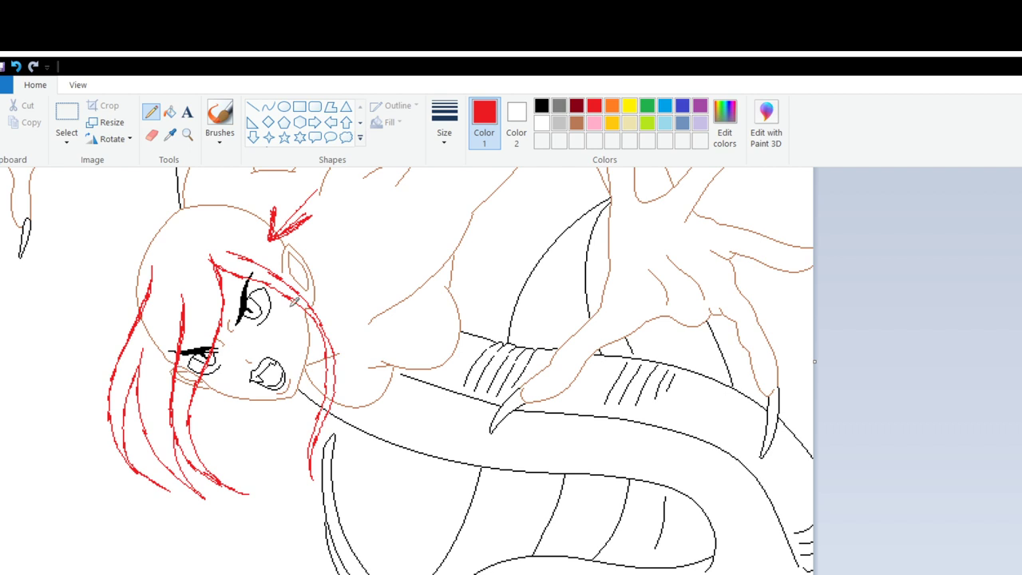
left_click(16, 66)
left_click(16, 66)
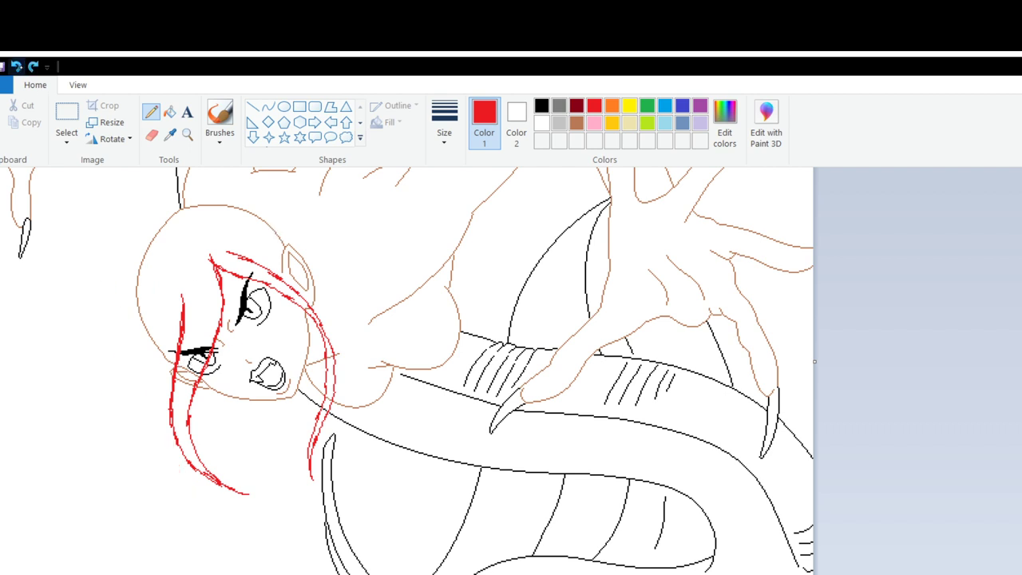
Step: Try extra red hair strands hanging from the back of the crouching figure's head, outside the fringe
key("ctrl+y")
left_click(16, 66)
left_click(16, 66)
left_click(33, 66)
left_click(33, 66)
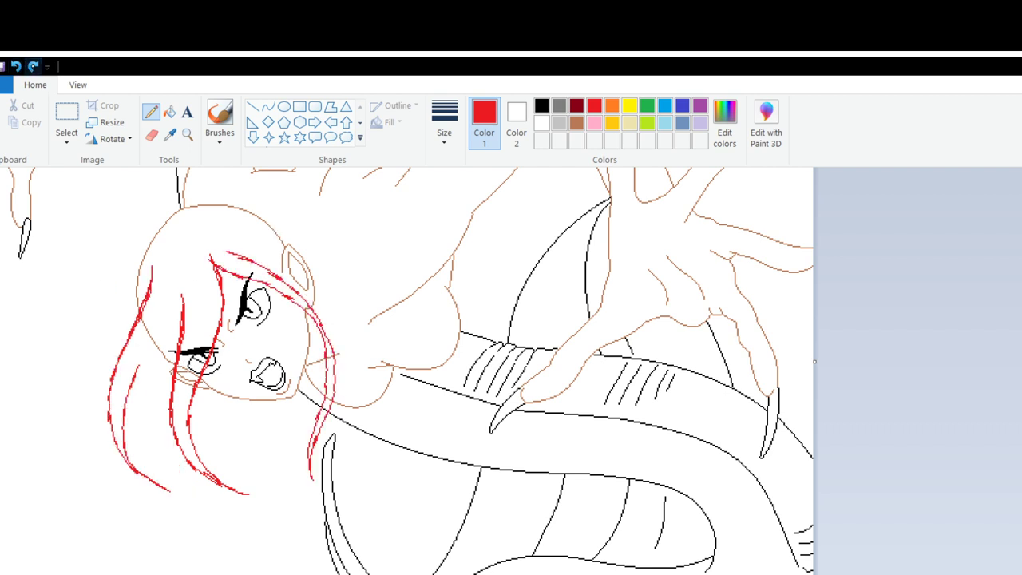
left_click(33, 66)
left_click(33, 66)
left_click(16, 66)
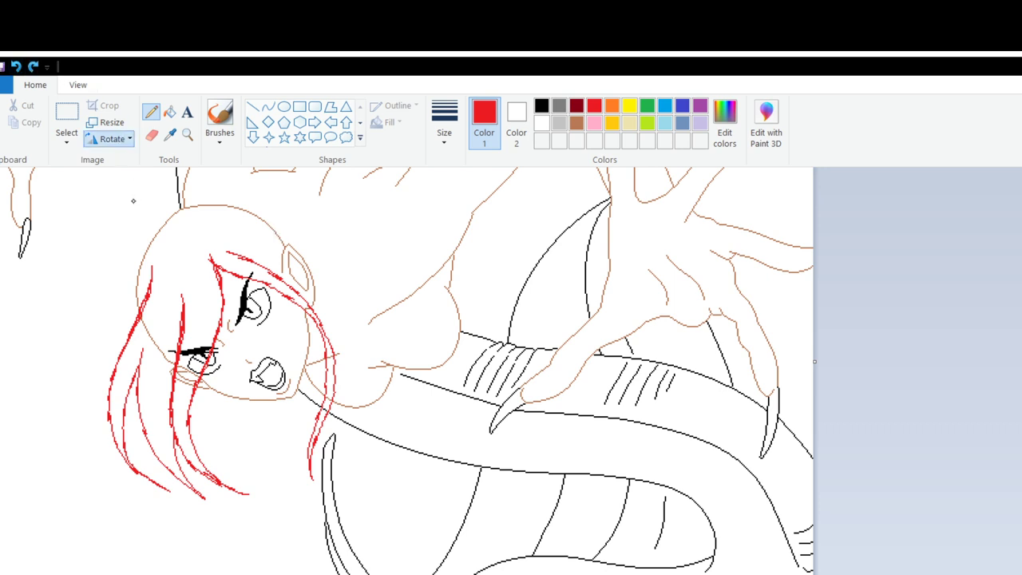
Step: Mirror the drawing horizontally to check the hair, and restore its original orientation
key("ctrl+z")
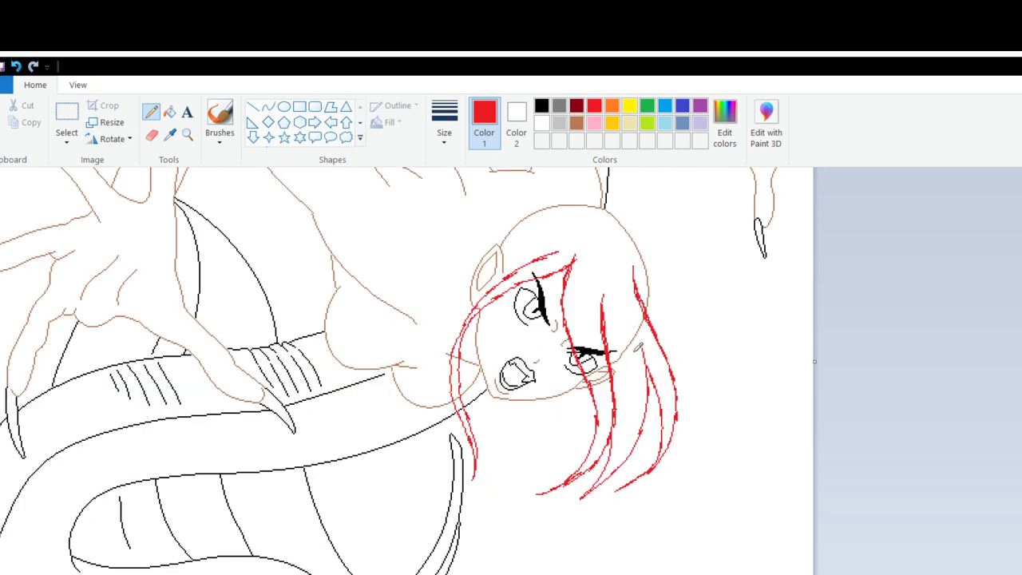
left_click(16, 66)
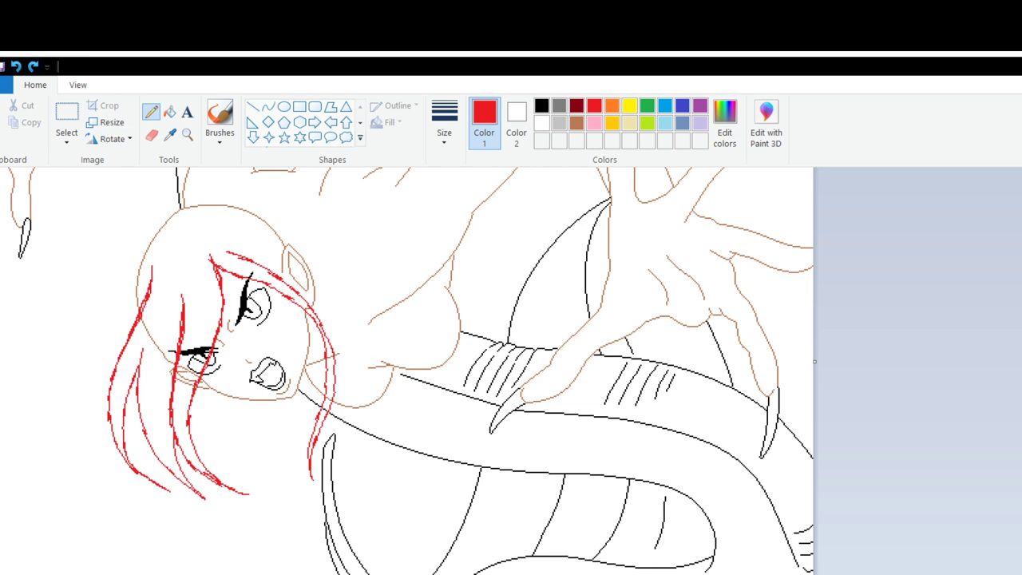
scroll(407, 371, "up", 3)
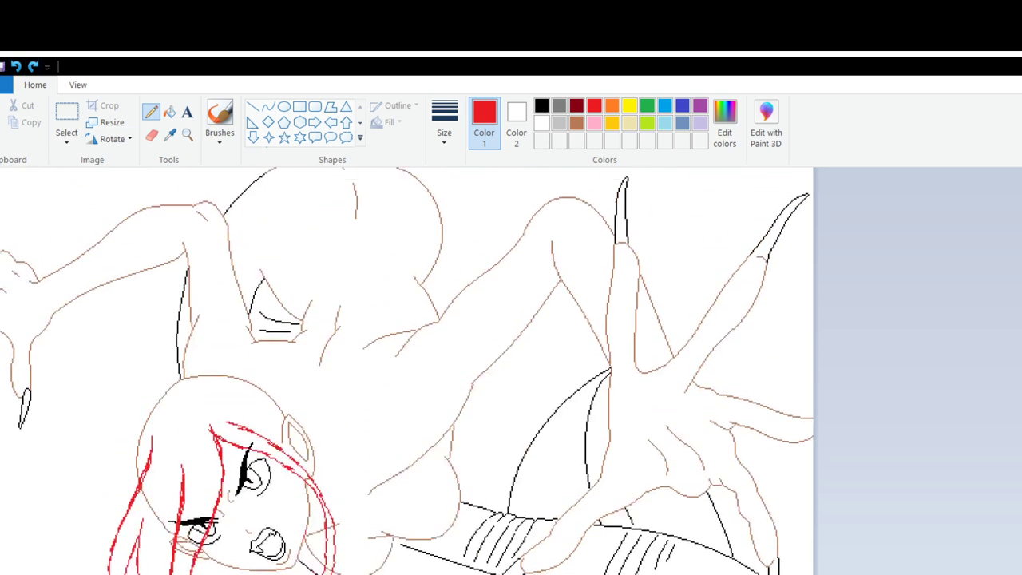
Step: Undo all the red hair and fringe strands on the crouching figure's head
left_click(16, 66)
left_click(16, 66)
left_click(16, 67)
left_click(16, 67)
left_click(16, 66)
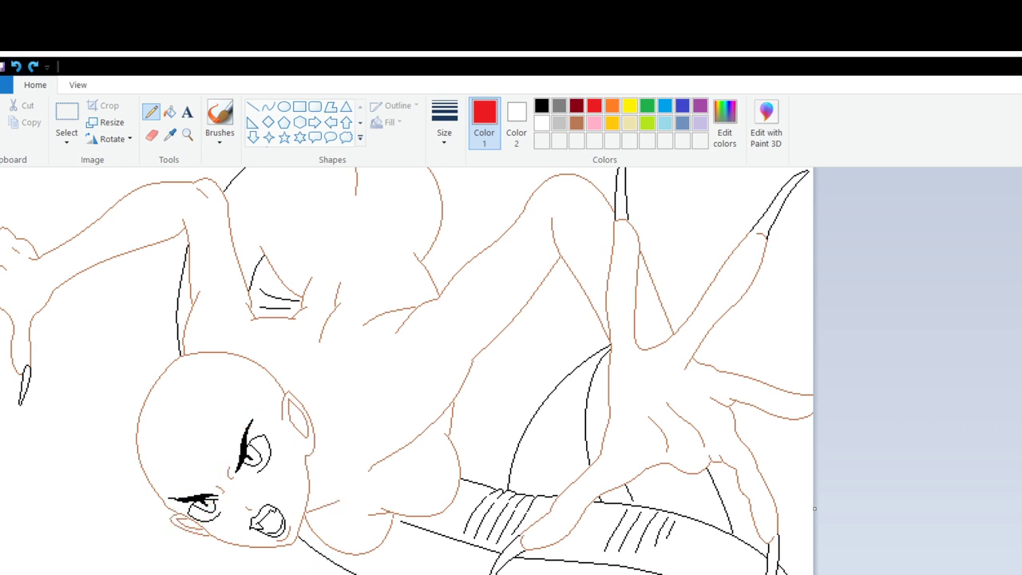
Step: Try a red necklace loop hanging below the crouching figure's neck and chin, and undo it
scroll(500, 446, "down", 3)
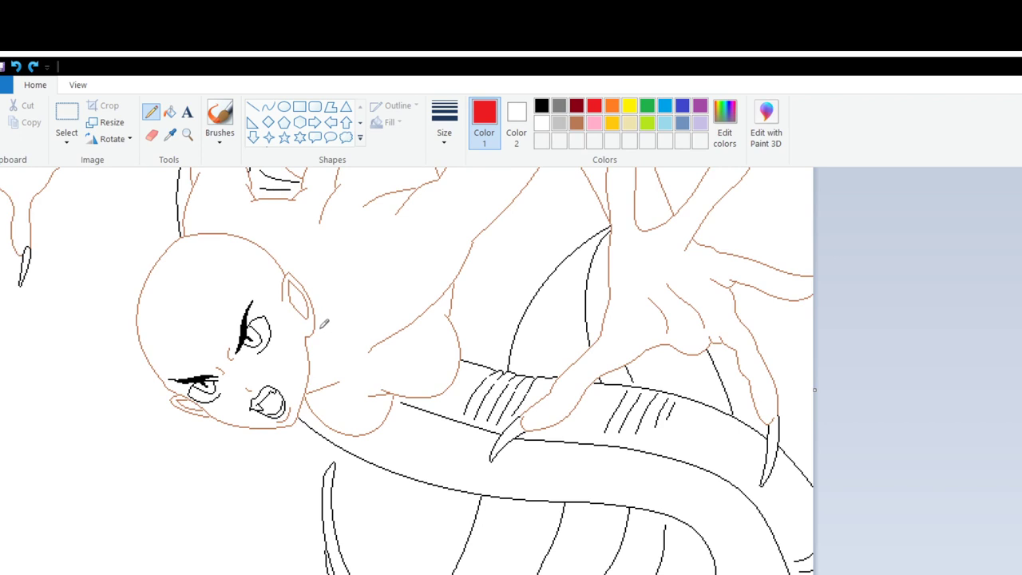
mouse_move(319, 334)
left_mouse_down()
mouse_move(338, 373)
mouse_move(331, 439)
mouse_move(311, 476)
mouse_move(296, 476)
mouse_move(285, 429)
left_mouse_up()
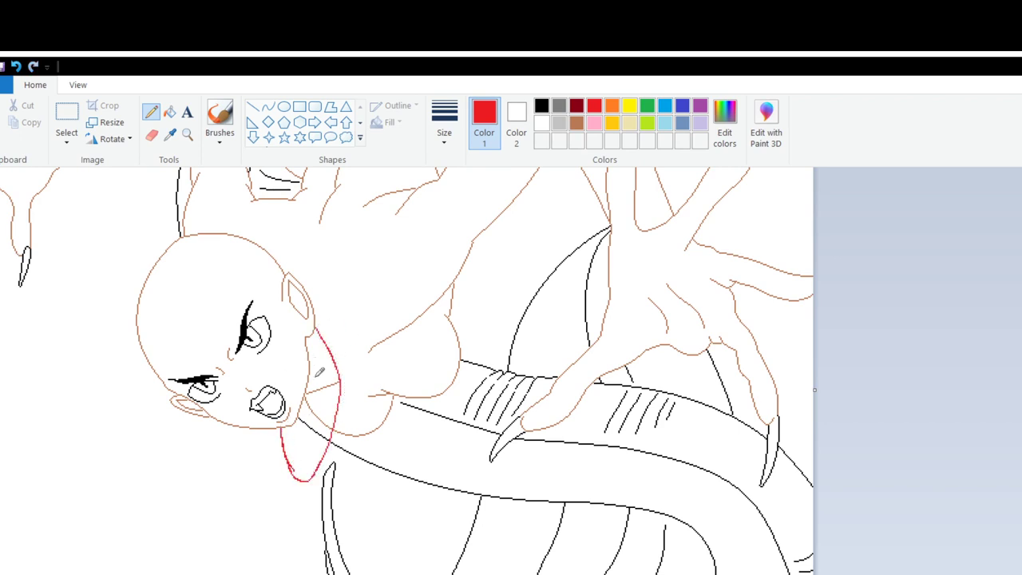
left_click(16, 67)
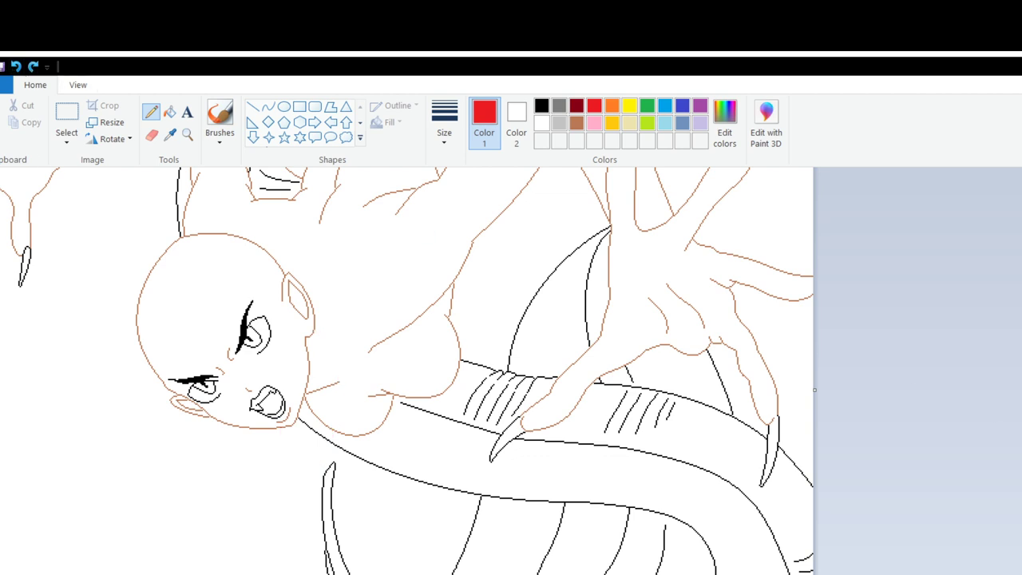
Step: Try a loose red bracelet around the wrist of the large foreground hand, redrawing it wider with an inner edge, and undo it
scroll(658, 307, "up", 2)
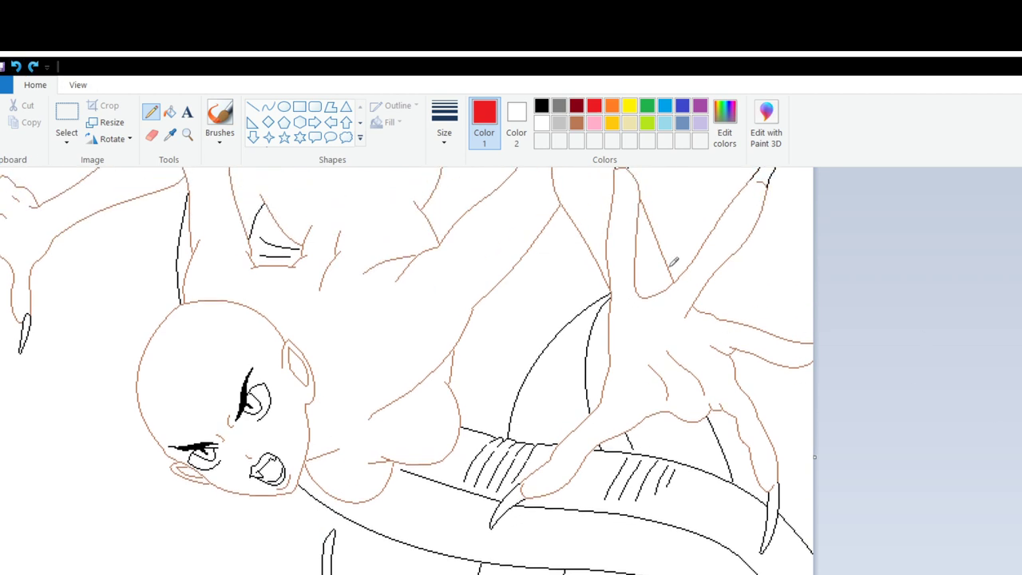
mouse_move(669, 270)
left_mouse_down()
mouse_move(591, 317)
mouse_move(608, 329)
left_mouse_up()
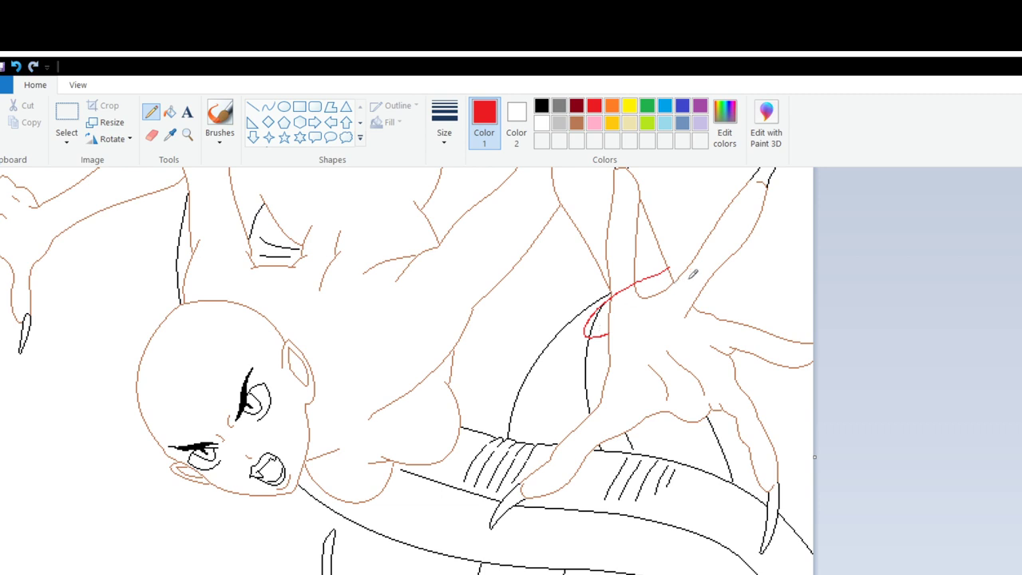
left_click(16, 66)
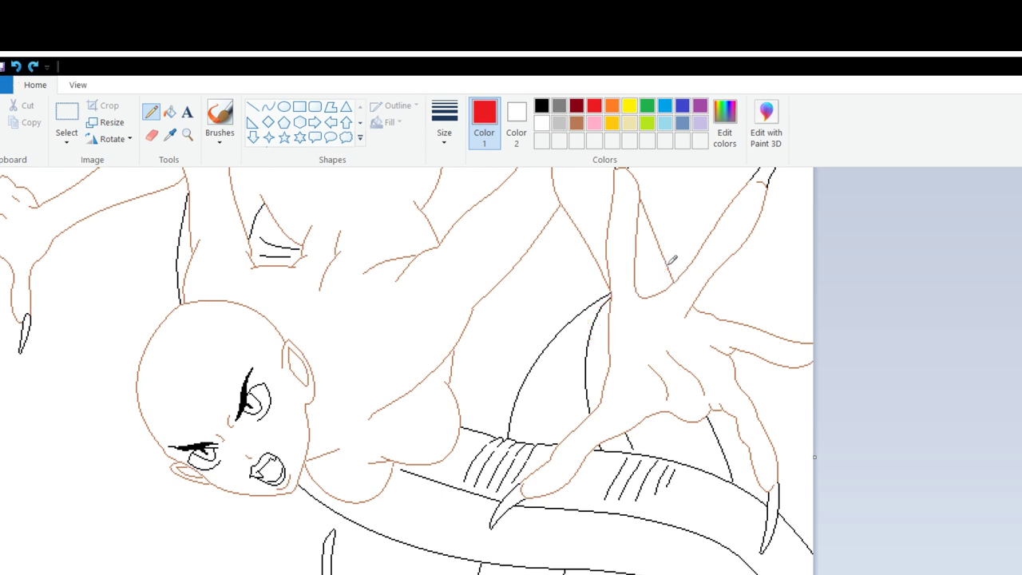
mouse_move(669, 266)
left_mouse_down()
mouse_move(569, 301)
mouse_move(556, 332)
mouse_move(609, 351)
left_mouse_up()
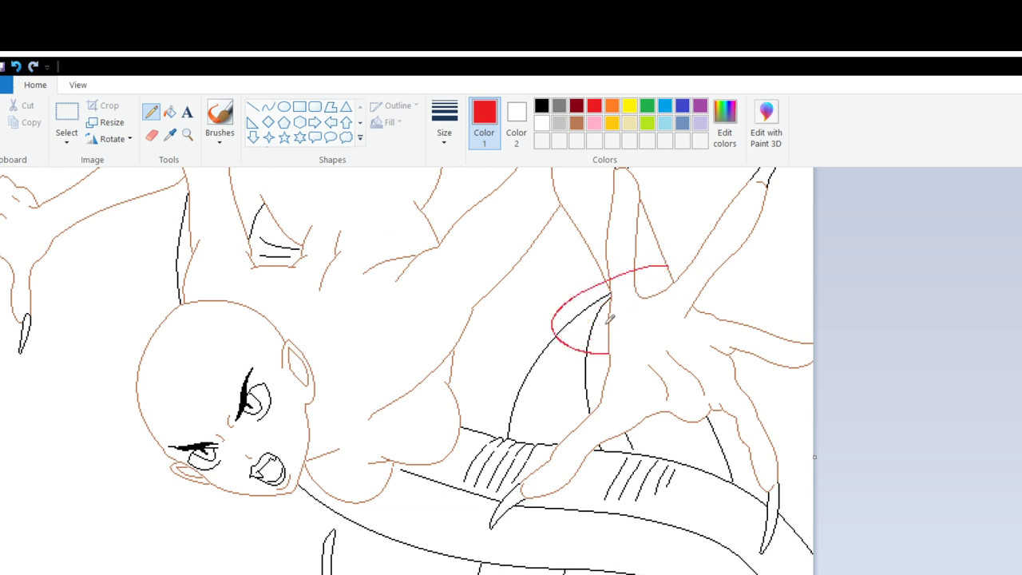
left_click_drag(670, 264, 672, 281)
mouse_move(609, 294)
left_mouse_down()
mouse_move(577, 328)
mouse_move(612, 335)
left_mouse_up()
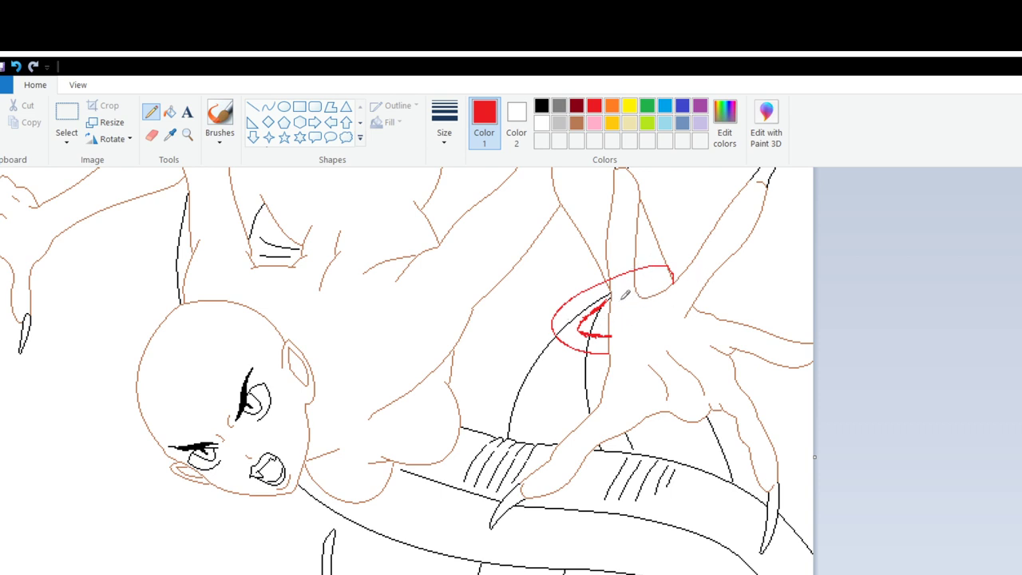
left_click(15, 66)
left_click(15, 66)
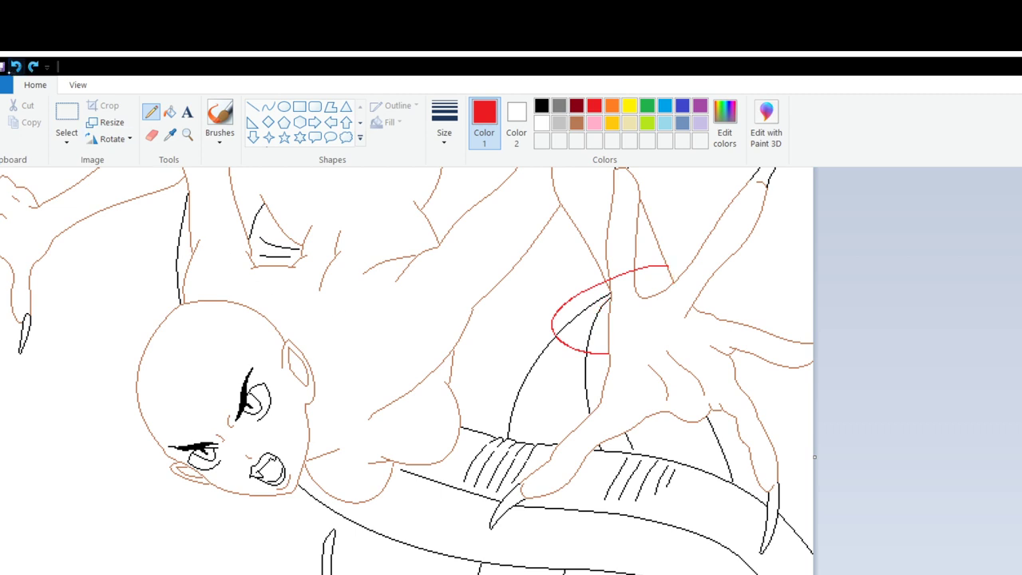
left_click(11, 69)
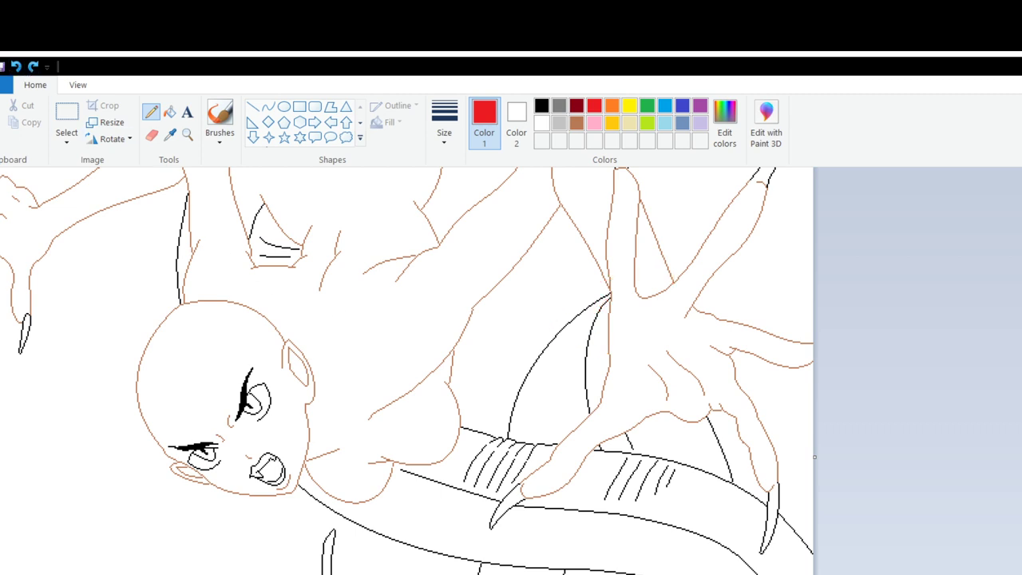
Step: Try a short red stroke at the crouching figure's neck beside the jaw, and undo it
scroll(407, 371, "up", 4)
scroll(408, 371, "down", 3)
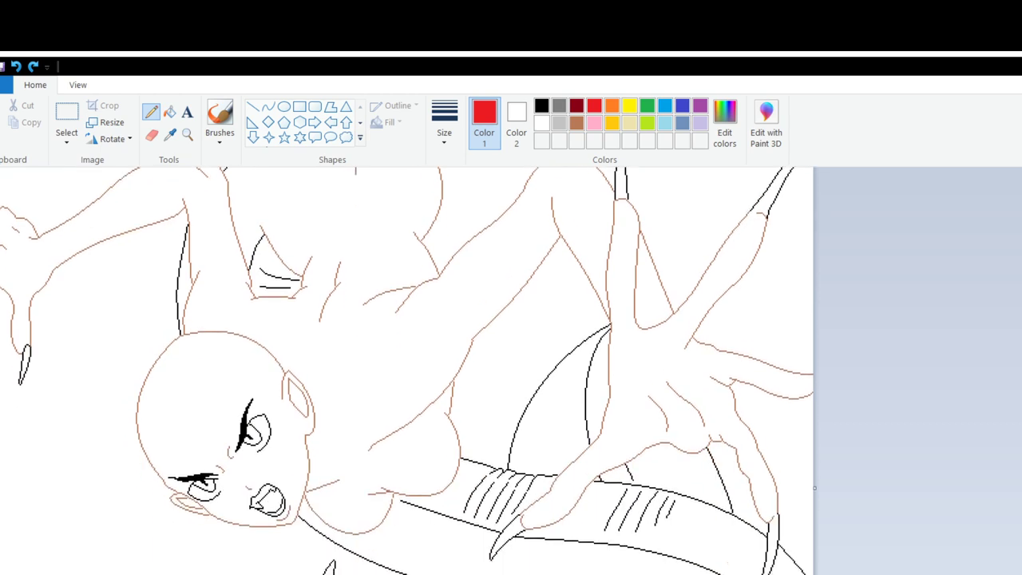
scroll(407, 371, "up", 2)
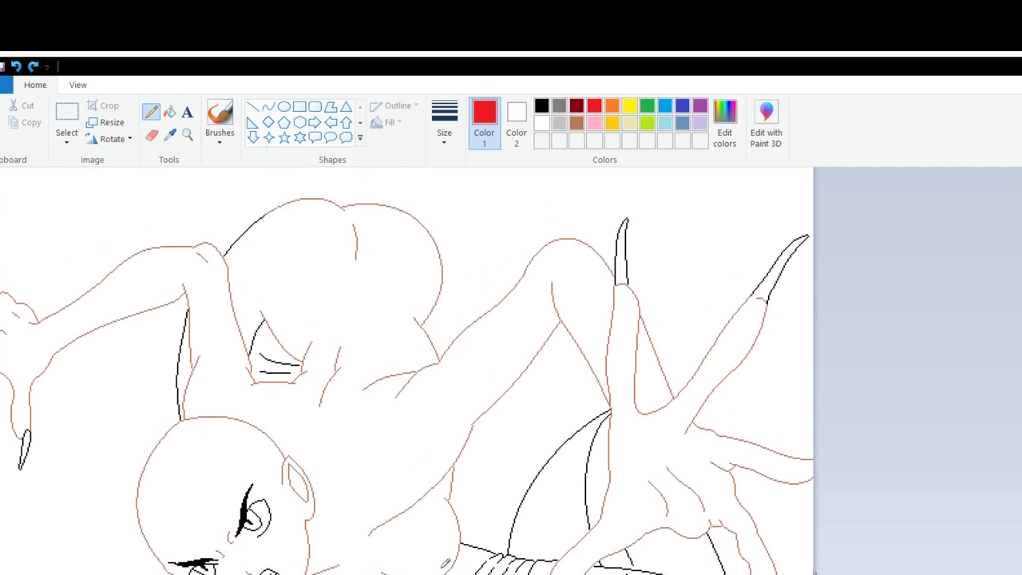
left_click_drag(310, 530, 321, 568)
left_click(16, 67)
Step: Try red clothing outlines along the crouching figure's neckline, chest, upper-arm sleeve and lower back, and undo them
scroll(407, 371, "down", 4)
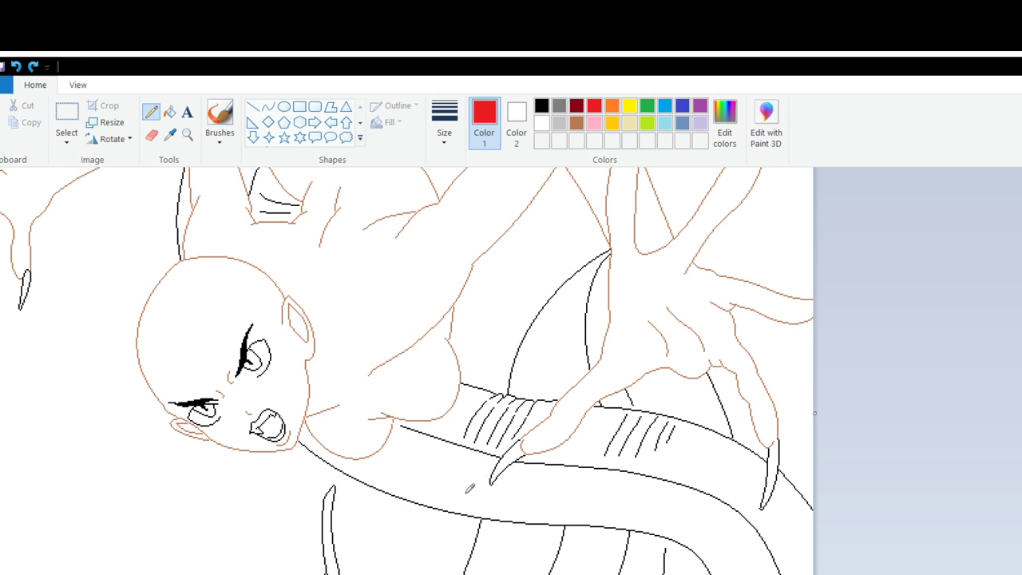
mouse_move(316, 414)
left_mouse_down()
mouse_move(364, 408)
mouse_move(399, 353)
left_mouse_up()
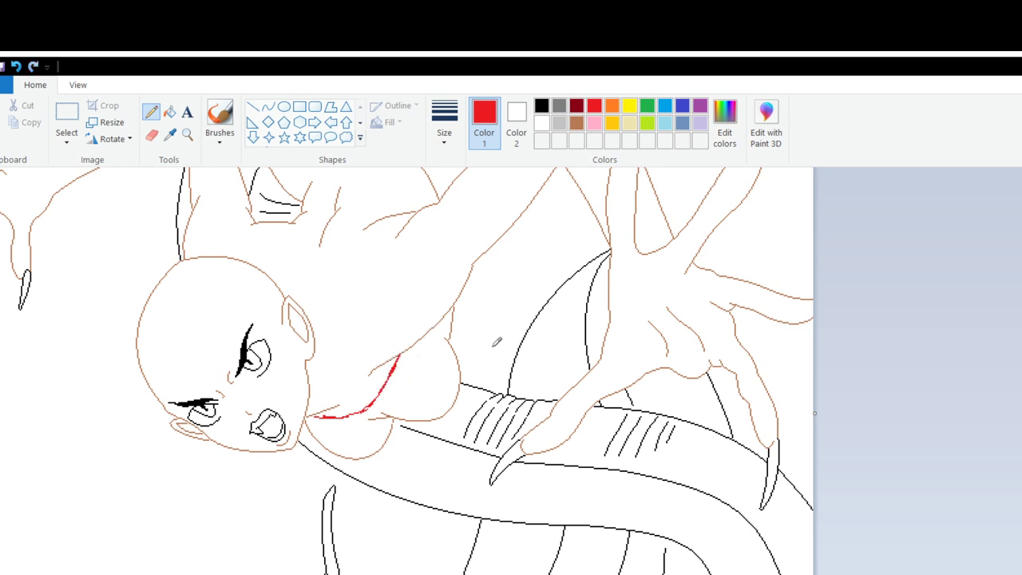
left_click_drag(467, 280, 476, 395)
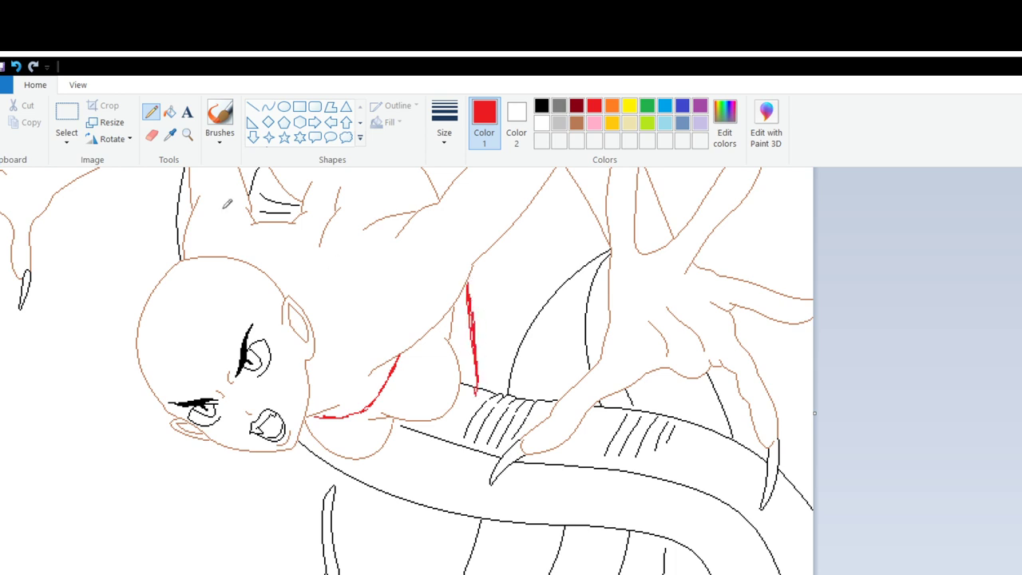
left_click(16, 67)
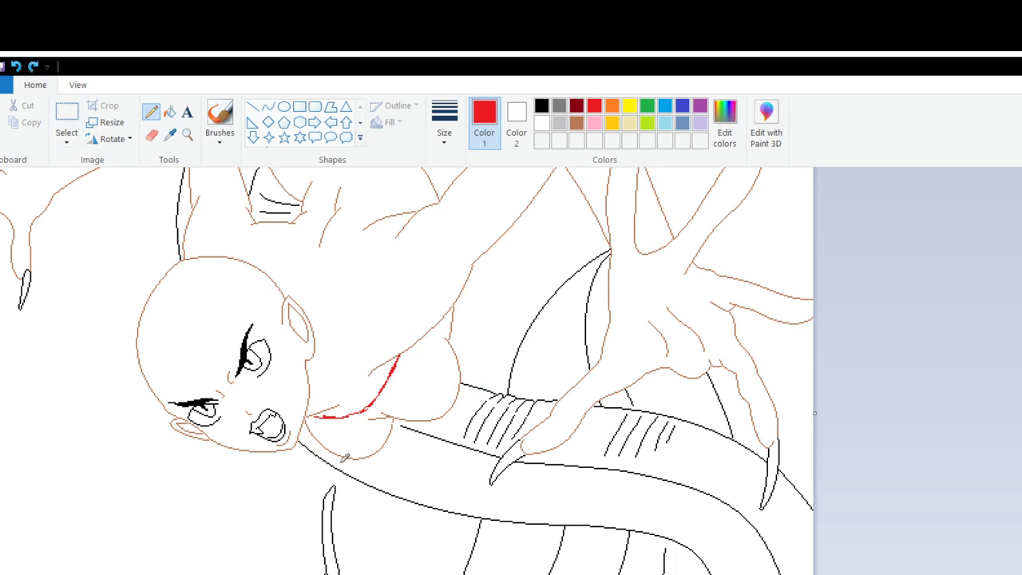
mouse_move(304, 424)
left_mouse_down()
mouse_move(364, 466)
mouse_move(405, 424)
mouse_move(383, 418)
mouse_move(414, 430)
mouse_move(461, 408)
mouse_move(472, 383)
mouse_move(454, 341)
left_mouse_up()
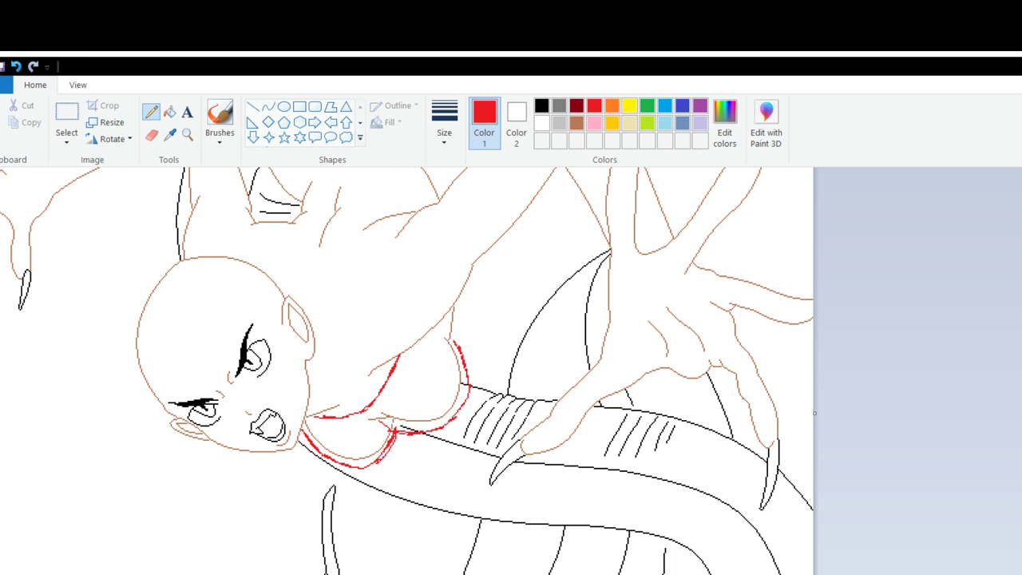
mouse_move(471, 276)
left_mouse_down()
mouse_move(464, 348)
mouse_move(484, 263)
mouse_move(495, 271)
left_mouse_up()
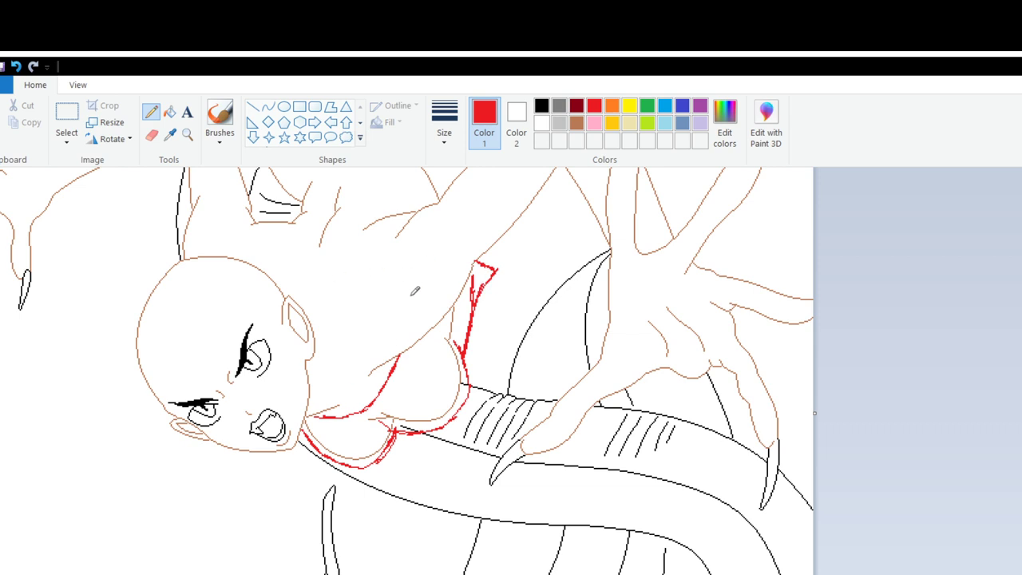
mouse_move(296, 219)
left_mouse_down()
mouse_move(327, 198)
mouse_move(421, 204)
left_mouse_up()
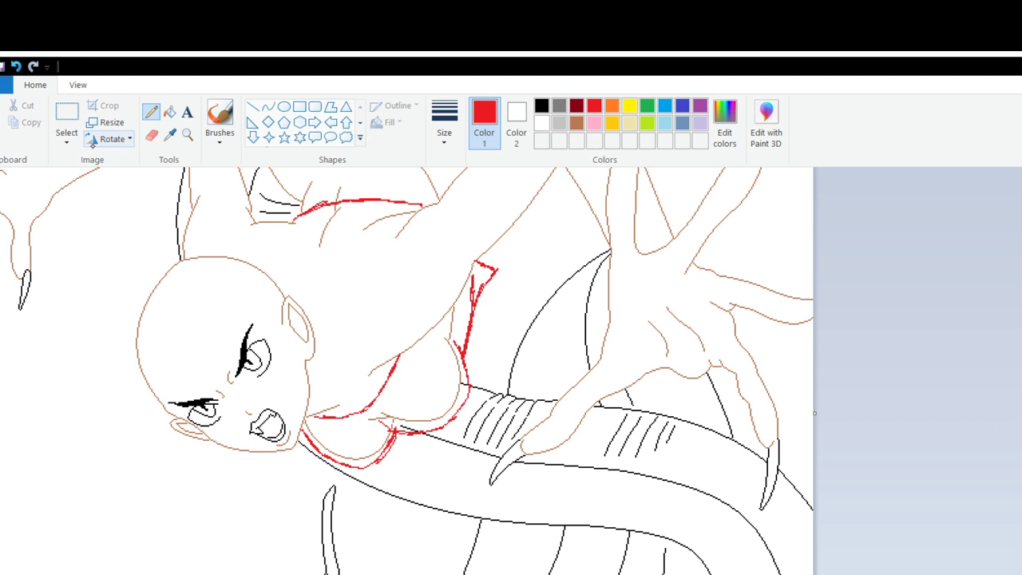
left_click(16, 66)
left_click(16, 67)
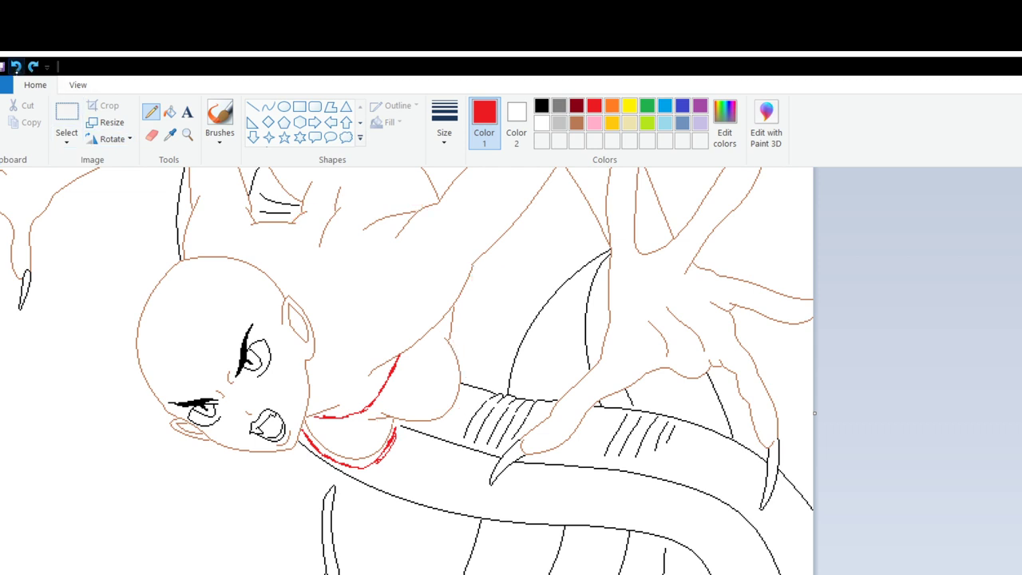
left_click(16, 66)
left_click(15, 66)
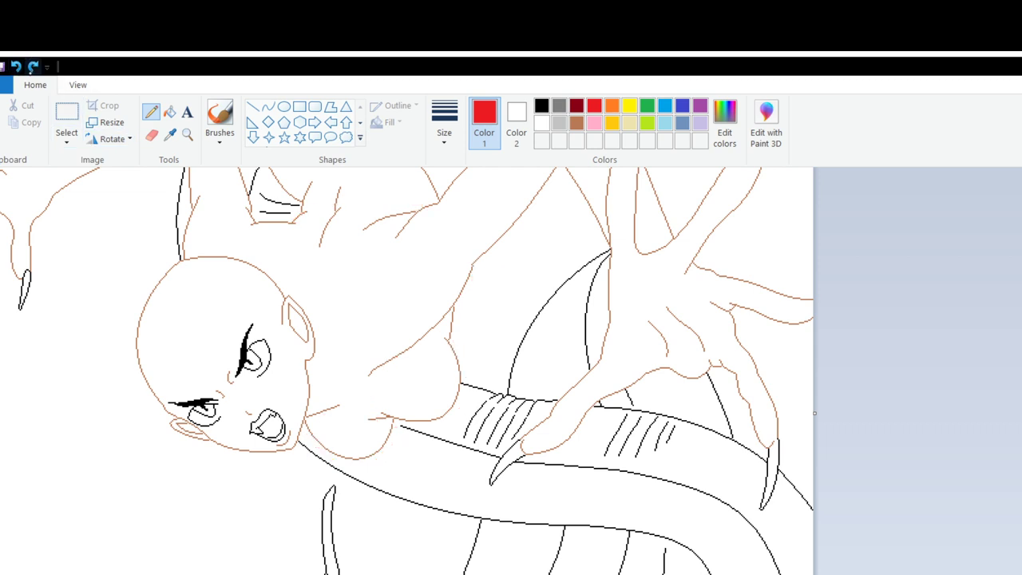
scroll(407, 370, "down", 1)
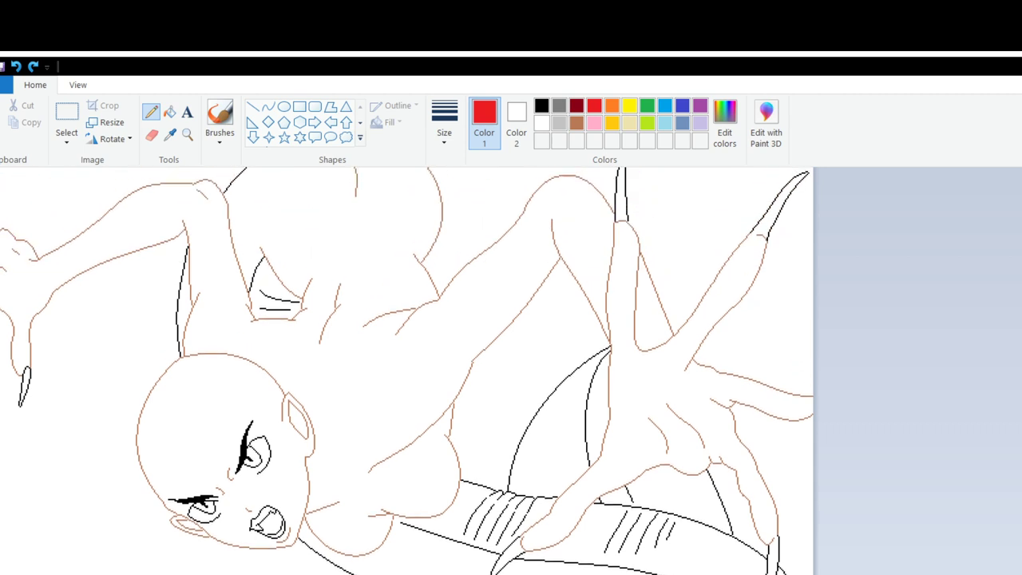
scroll(407, 370, "up", 3)
scroll(407, 370, "down", 3)
scroll(408, 370, "up", 2)
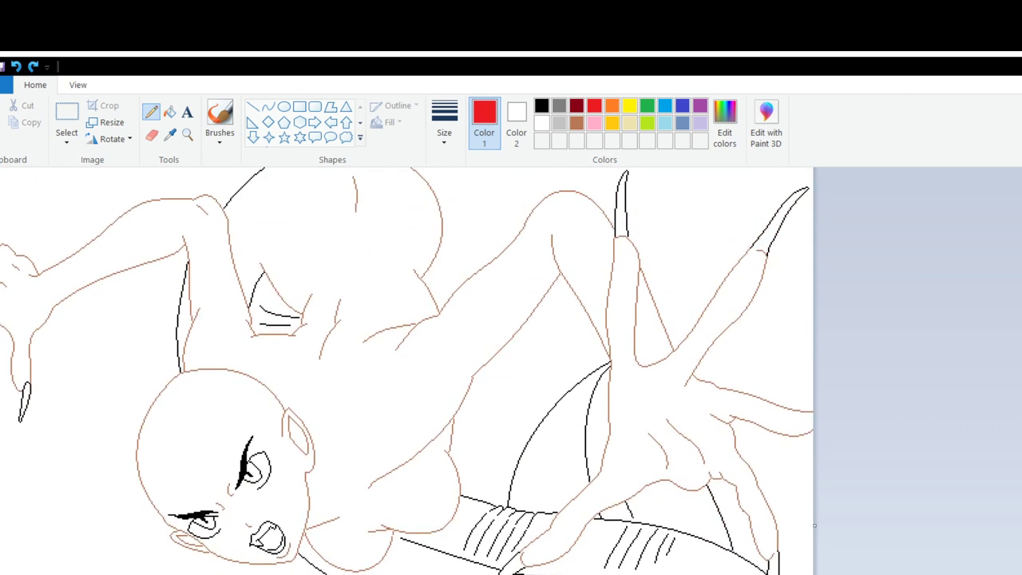
scroll(408, 370, "down", 1)
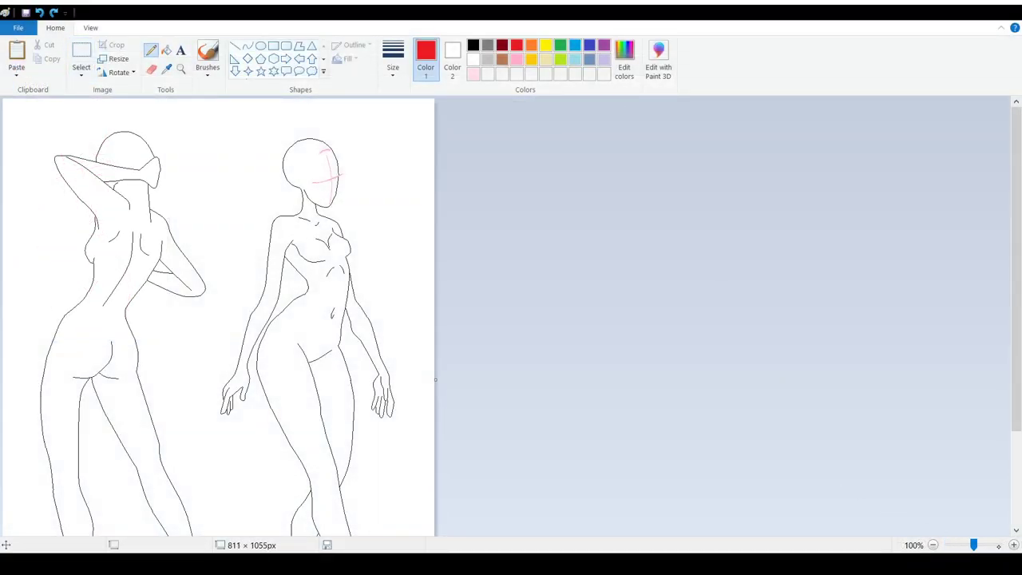
Step: Try a red earbud with a cord running below the chin on the front-facing standing figure, and undo it
scroll(624, 319, "up", 2)
scroll(624, 320, "right", 5)
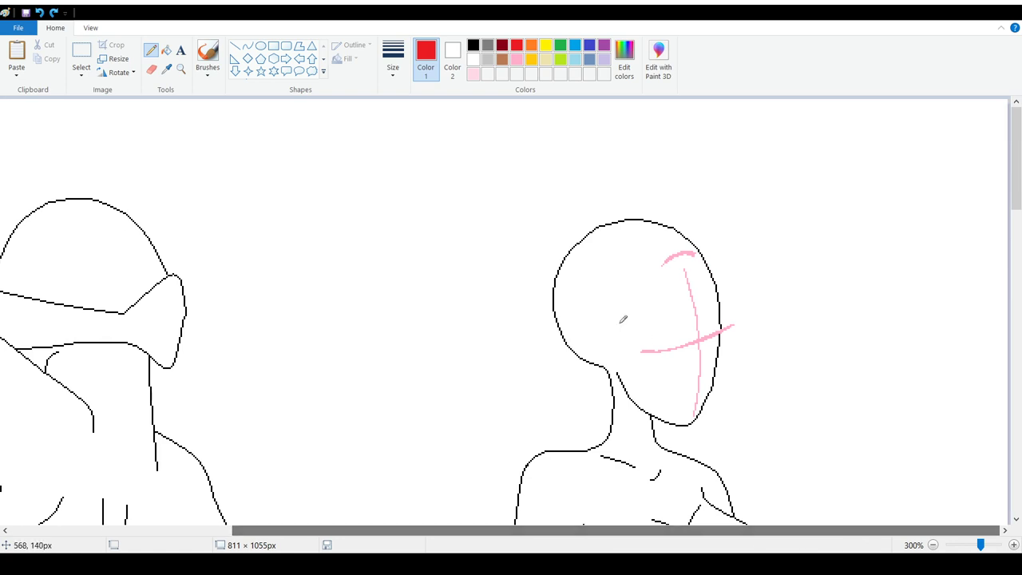
mouse_move(594, 322)
left_mouse_down()
mouse_move(597, 359)
mouse_move(668, 479)
mouse_move(686, 425)
left_mouse_up()
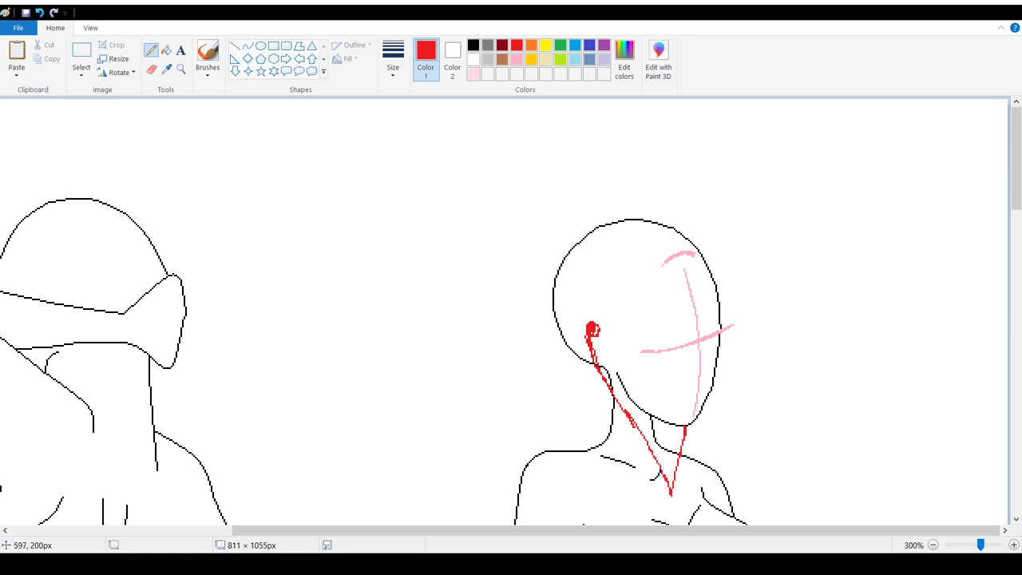
left_click(39, 13)
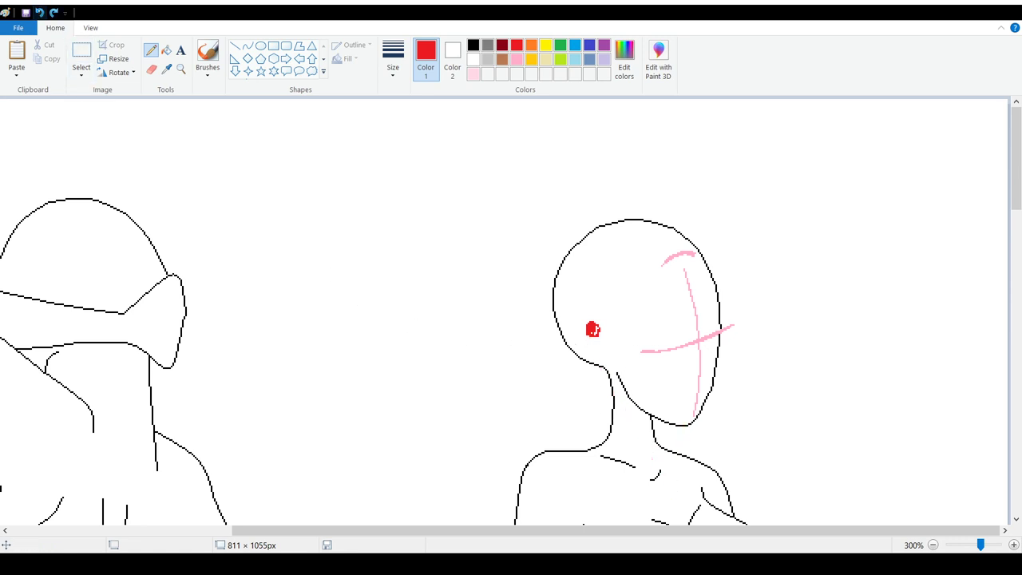
key("ctrl+z")
Step: Sketch red headphones on the front-facing standing figure, with a round ear cup and a band over the head
mouse_move(575, 307)
left_mouse_down()
mouse_move(599, 313)
mouse_move(597, 354)
mouse_move(566, 337)
mouse_move(578, 304)
mouse_move(611, 318)
mouse_move(605, 364)
left_mouse_up()
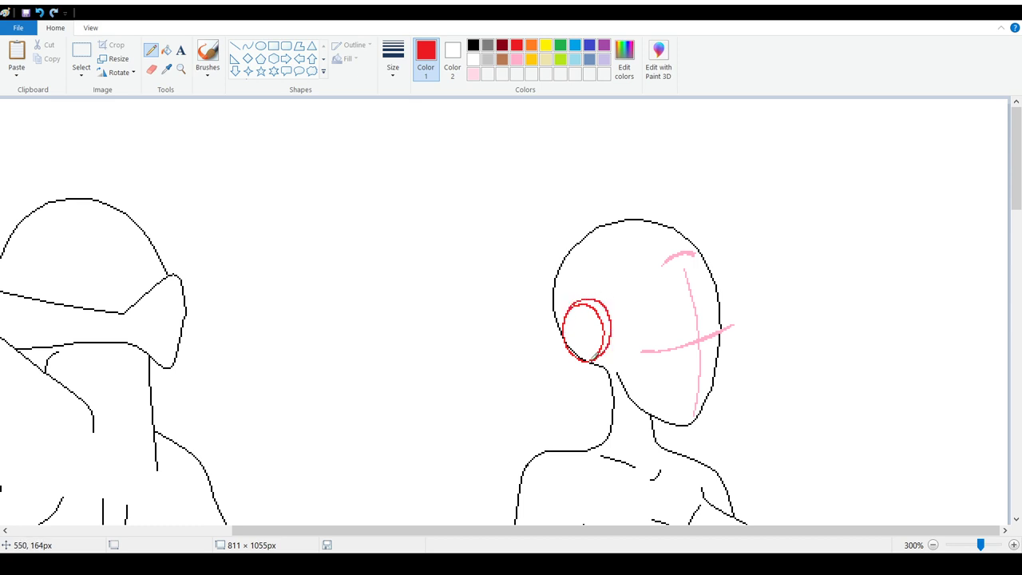
mouse_move(588, 296)
left_mouse_down()
mouse_move(604, 253)
mouse_move(639, 220)
mouse_move(688, 236)
mouse_move(669, 234)
mouse_move(603, 301)
left_mouse_up()
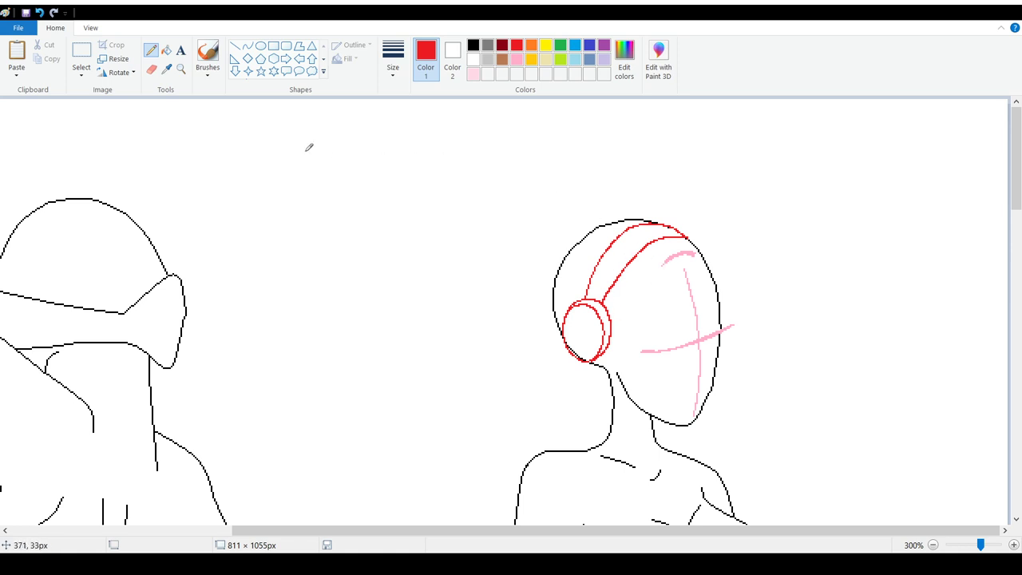
Step: Undo the red headphones drawn on the front-facing standing figure's head
left_click(39, 12)
left_click(39, 13)
left_click(39, 12)
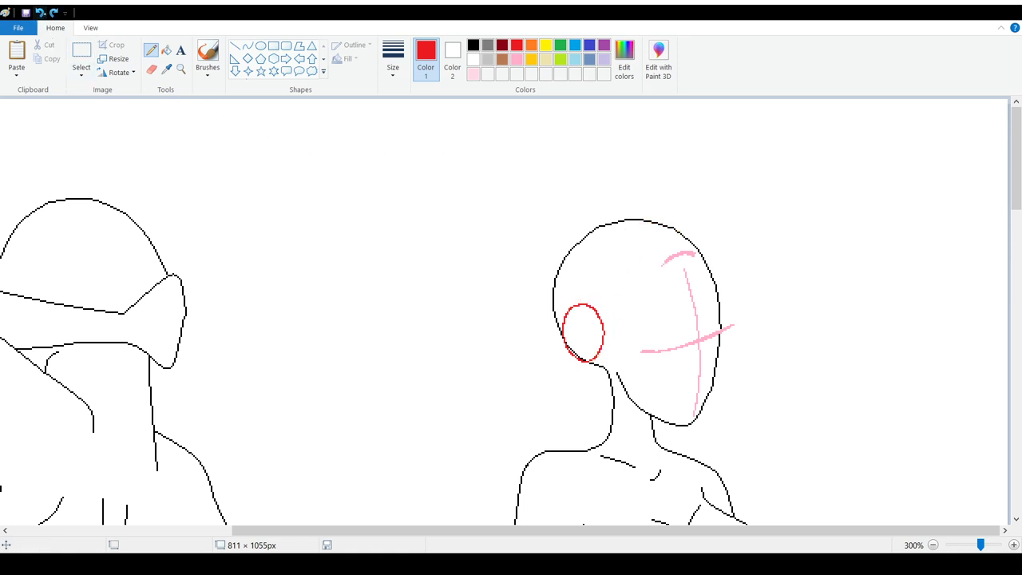
left_click(39, 13)
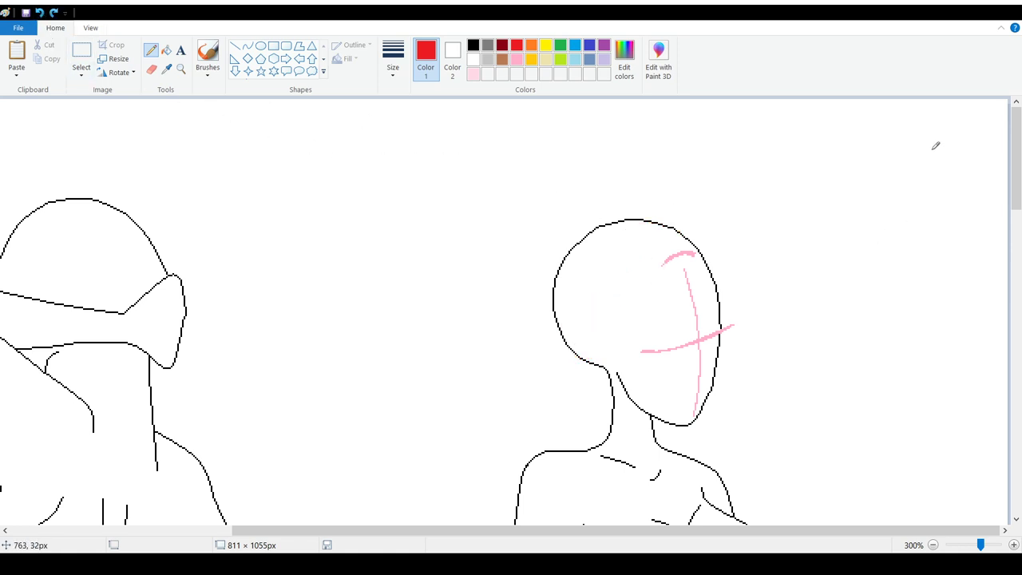
Step: Try a red open mouth near the front-facing figure's chin and a nose line along the face guideline, and undo them
mouse_move(1010, 155)
left_mouse_down()
mouse_move(1007, 198)
mouse_move(1001, 172)
left_mouse_up()
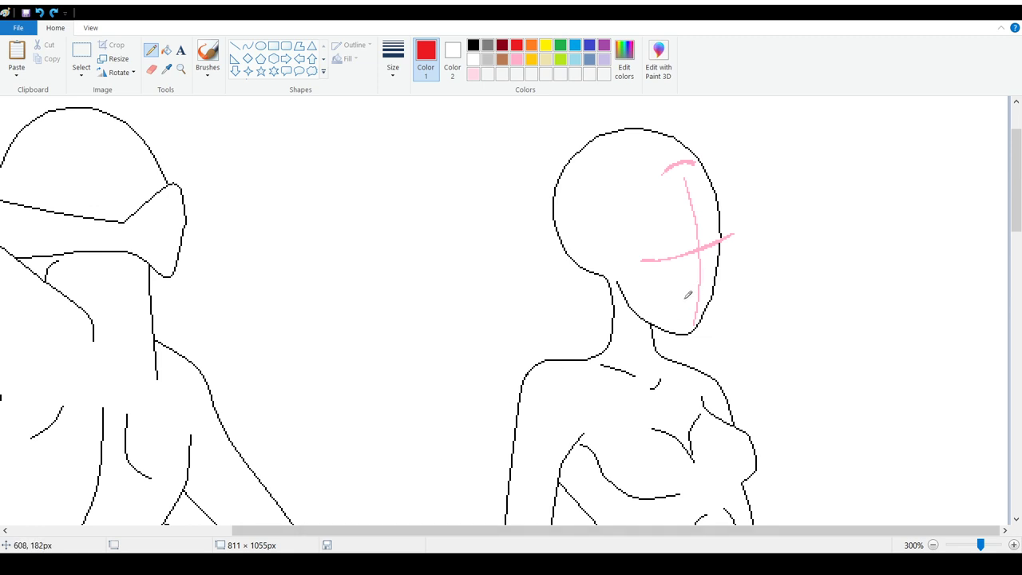
mouse_move(685, 299)
left_mouse_down()
mouse_move(692, 319)
mouse_move(712, 318)
mouse_move(704, 281)
mouse_move(705, 310)
left_mouse_up()
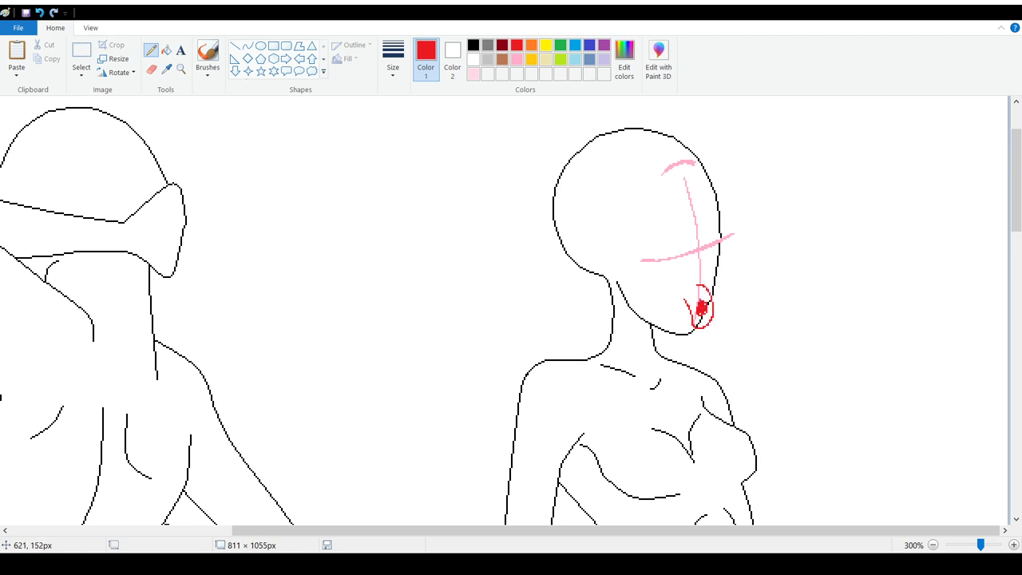
mouse_move(702, 228)
left_mouse_down()
mouse_move(712, 259)
mouse_move(702, 270)
left_mouse_up()
left_click(696, 259)
left_click(39, 13)
left_click(39, 13)
left_click(39, 13)
left_click(39, 12)
left_click(39, 12)
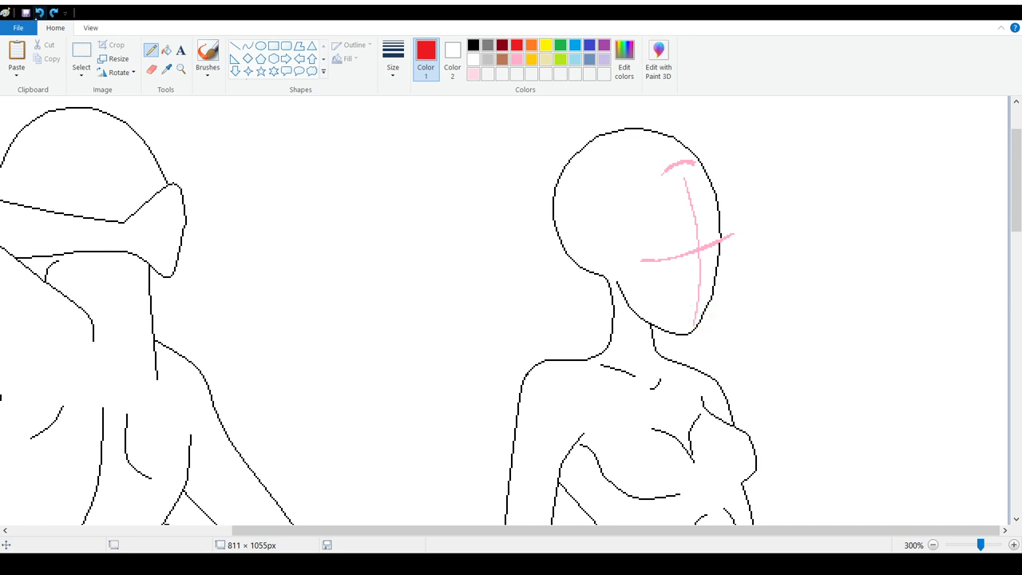
Step: Try a red angular nose with a filled underside and marks across its bridge on the front-facing figure, and undo them
mouse_move(701, 223)
left_mouse_down()
mouse_move(713, 257)
mouse_move(702, 276)
mouse_move(710, 272)
mouse_move(712, 286)
mouse_move(714, 260)
mouse_move(708, 286)
mouse_move(706, 272)
left_mouse_up()
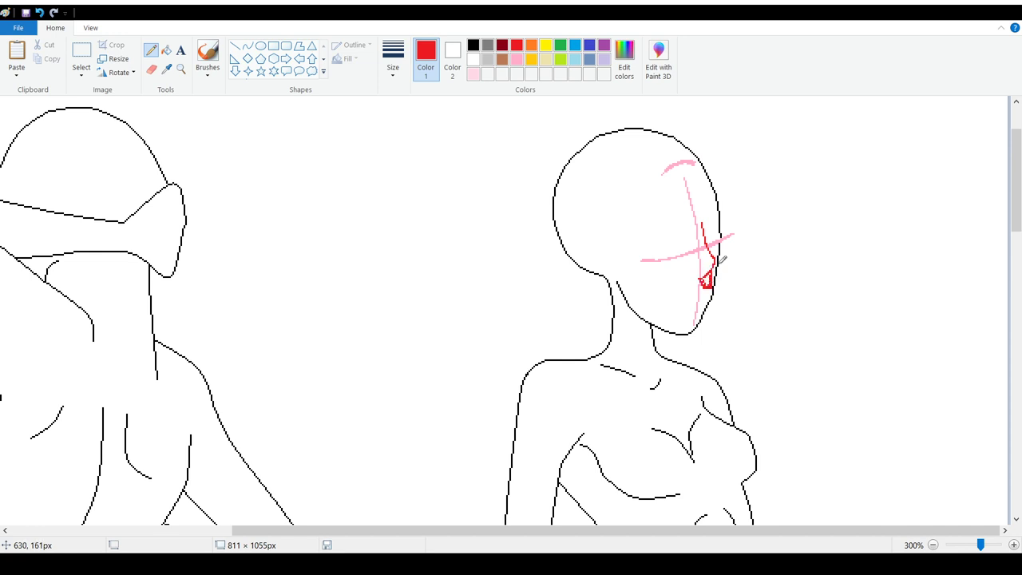
left_click(39, 12)
left_click_drag(706, 244, 700, 252)
left_click(707, 250)
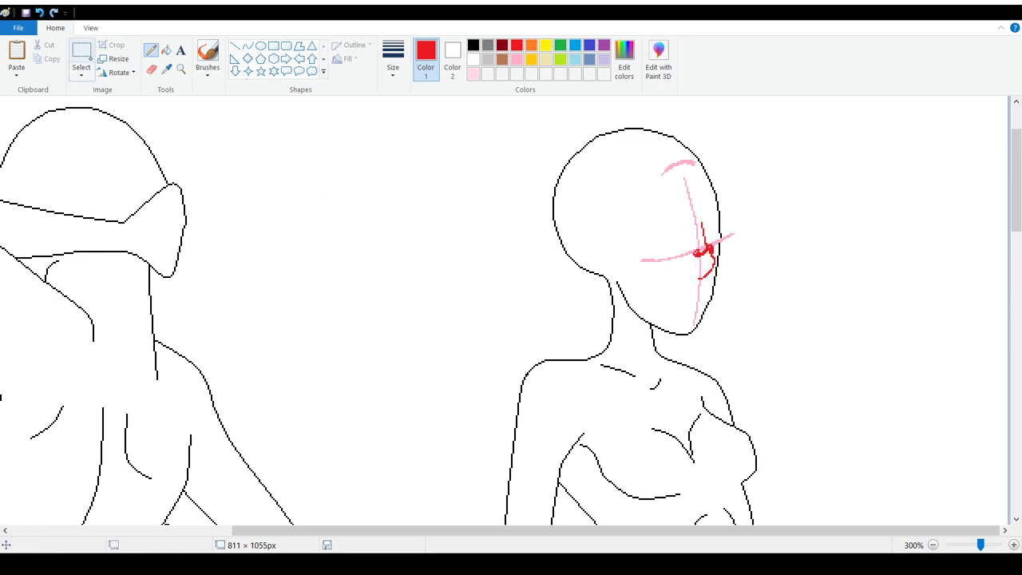
left_click(39, 12)
left_click(39, 13)
left_click(39, 13)
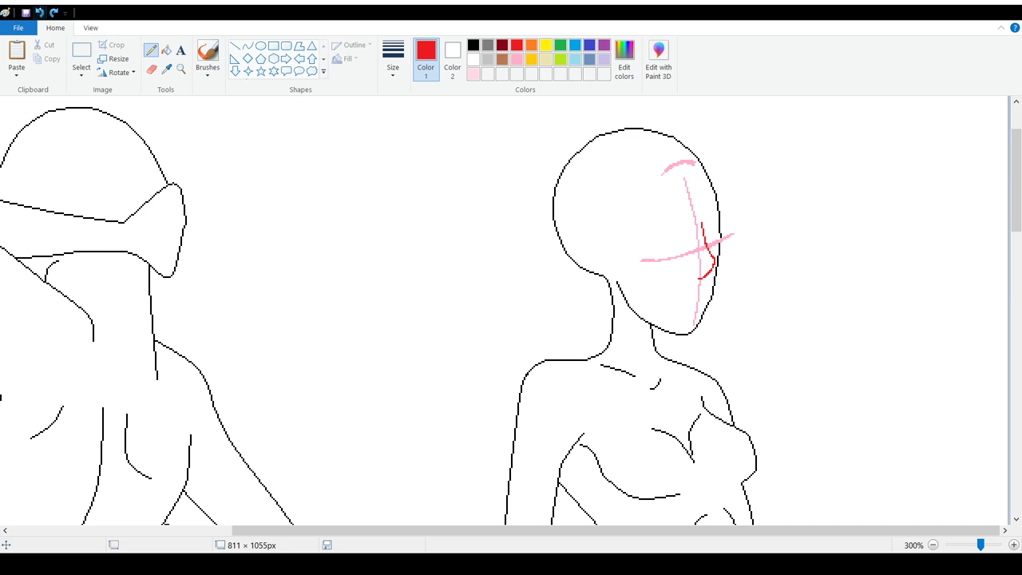
left_click(39, 12)
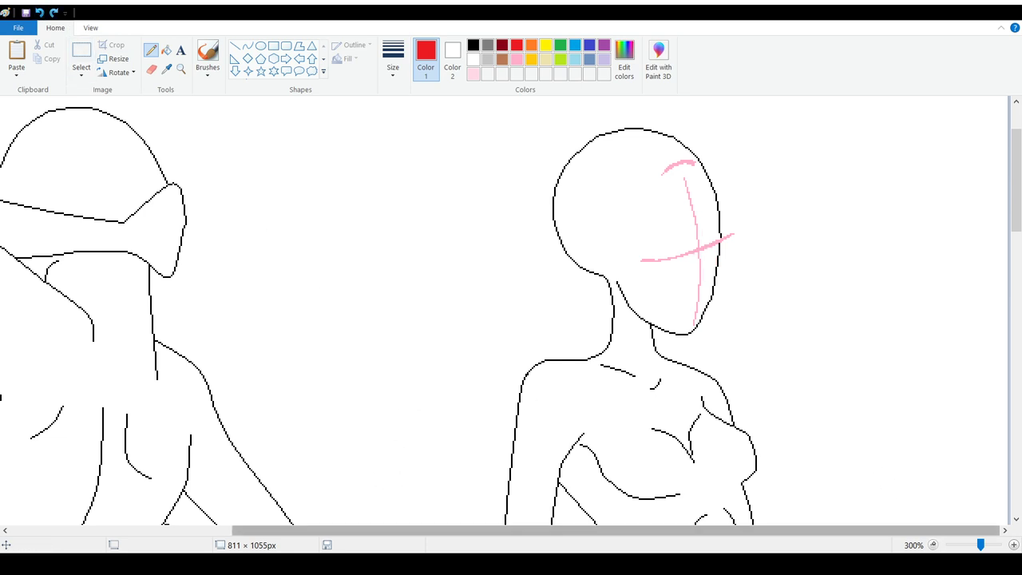
Step: Try pasting the coloured character reference sheet over the figure sketches, and undo the paste
left_click(933, 544)
left_click(933, 545)
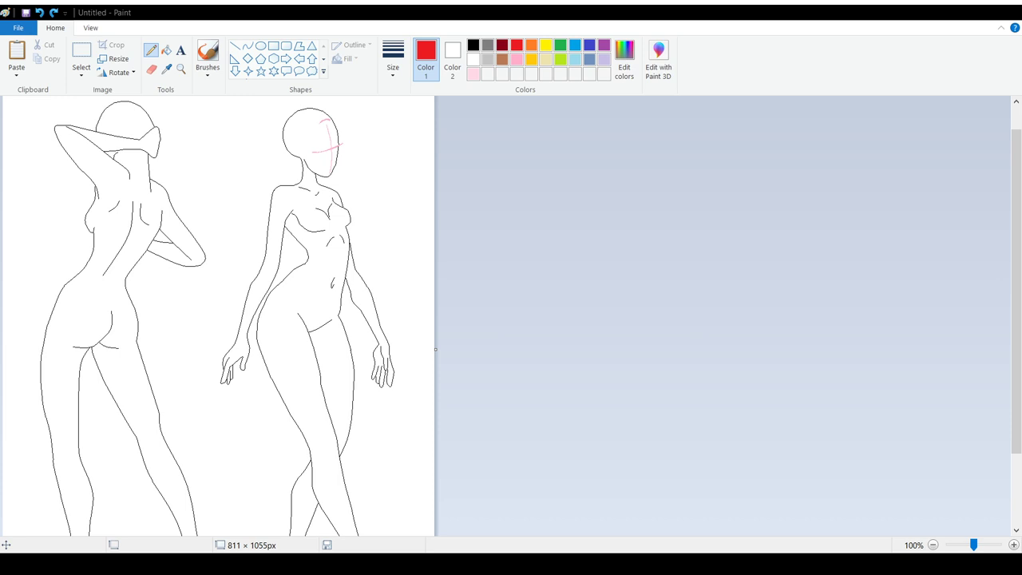
left_click(16, 54)
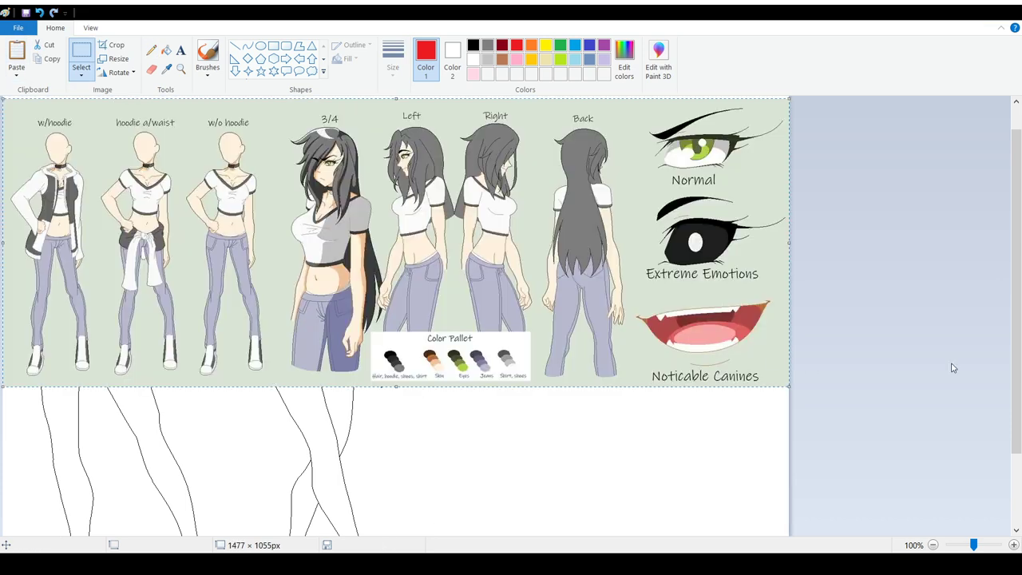
scroll(855, 340, "up", 1)
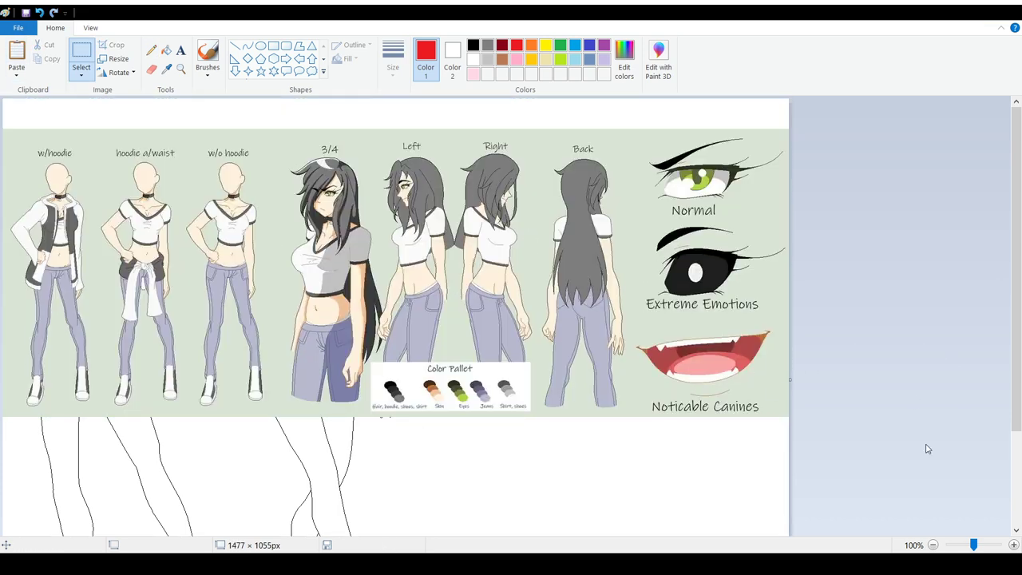
left_click(1013, 544)
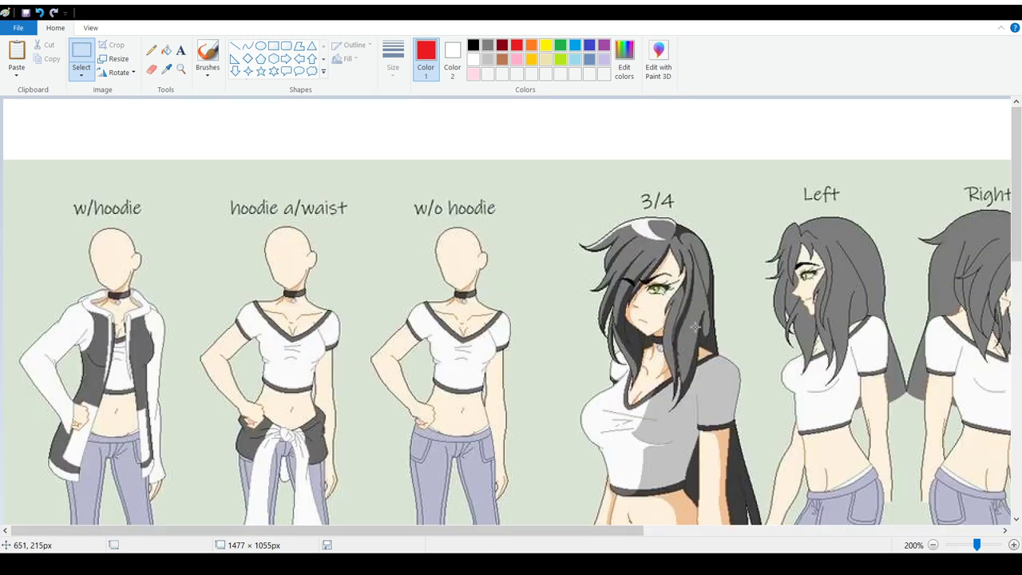
scroll(694, 325, "down", 4)
scroll(693, 324, "up", 5)
scroll(479, 319, "down", 1)
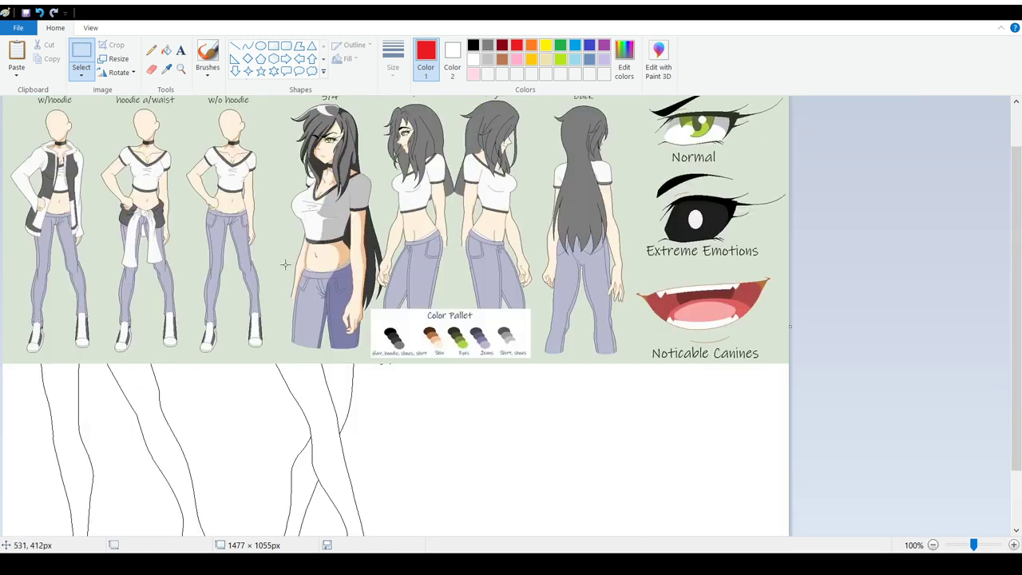
left_click(39, 12)
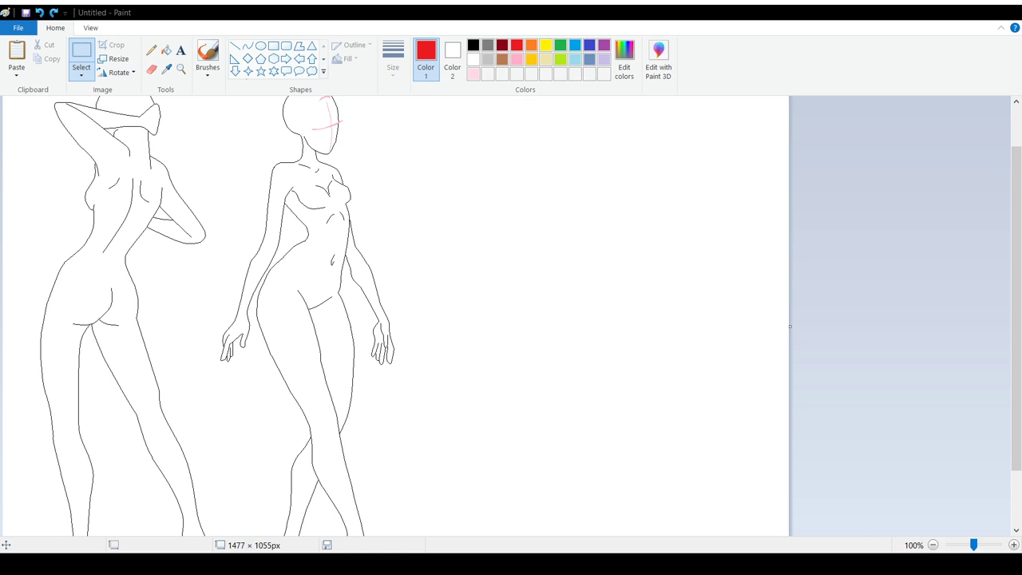
Step: Paste the larger version of the character reference sheet over the sketches and inspect its hoodie outfit variants up close
left_click(16, 50)
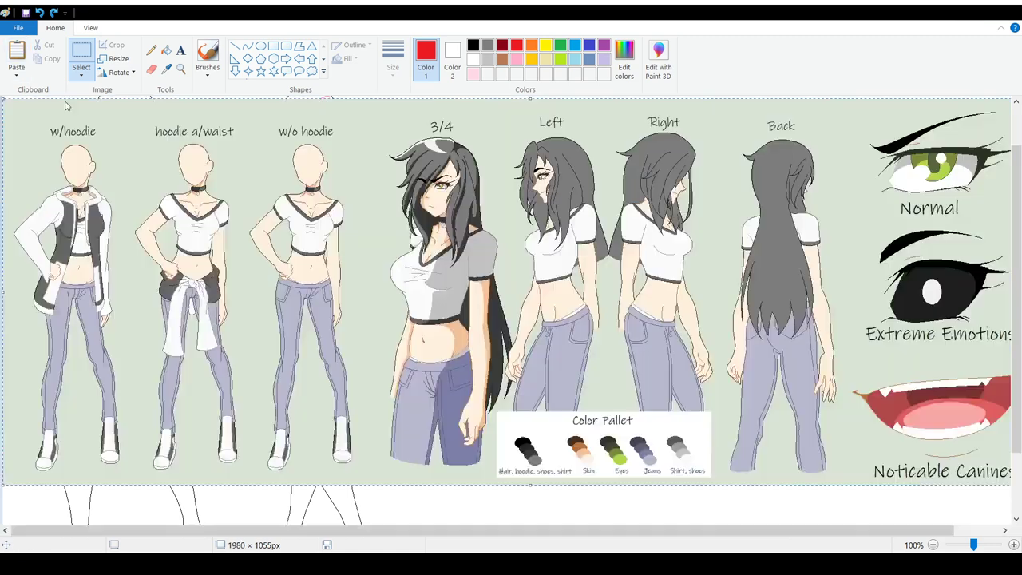
left_click(447, 518)
left_click(1013, 544)
left_click_drag(489, 546, 461, 546)
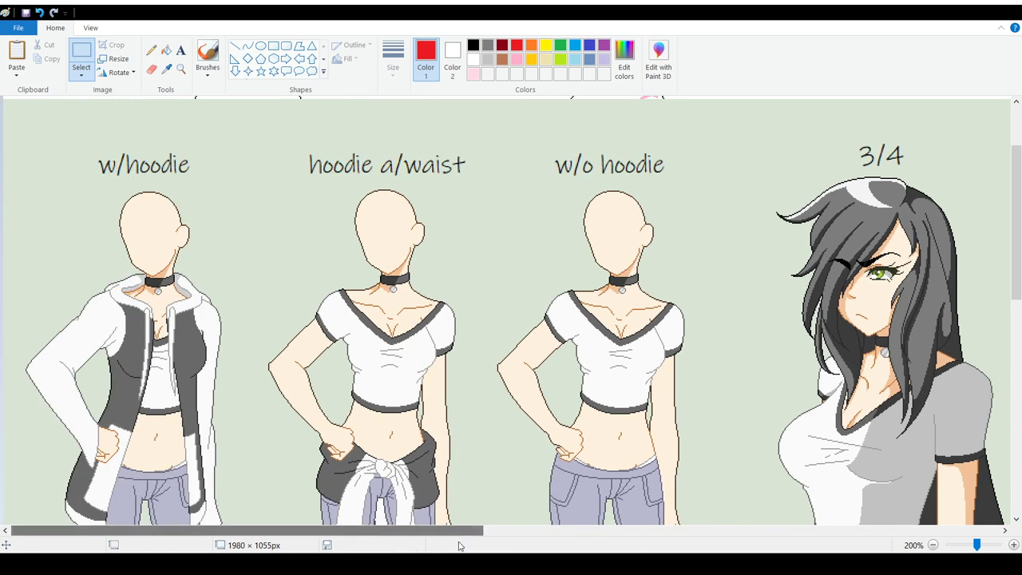
left_click(932, 544)
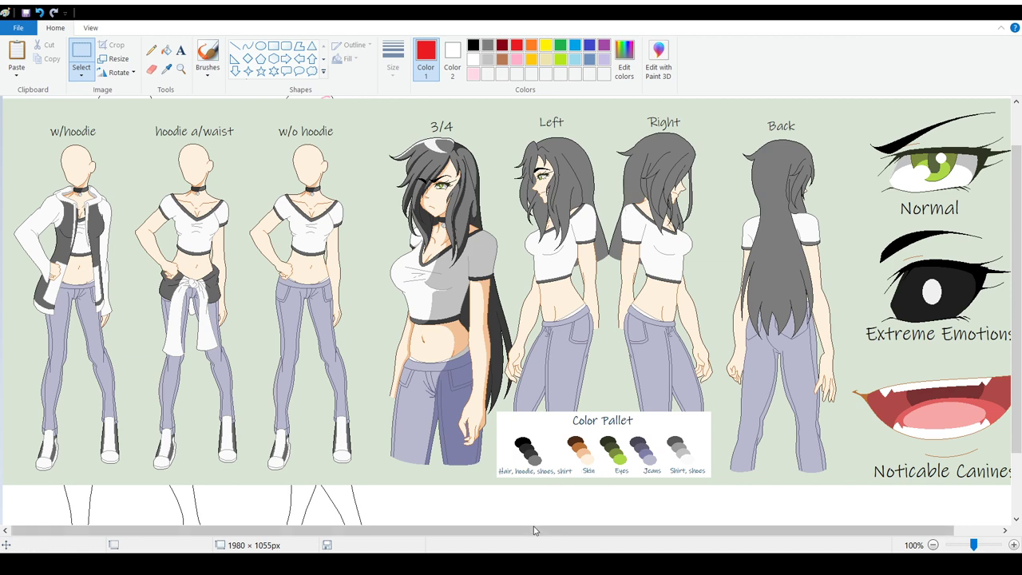
Step: Examine the reference sheet's outfit variants, body views, colour palette, eye expressions and canine details
mouse_move(535, 531)
left_mouse_down()
mouse_move(544, 532)
mouse_move(523, 533)
left_mouse_up()
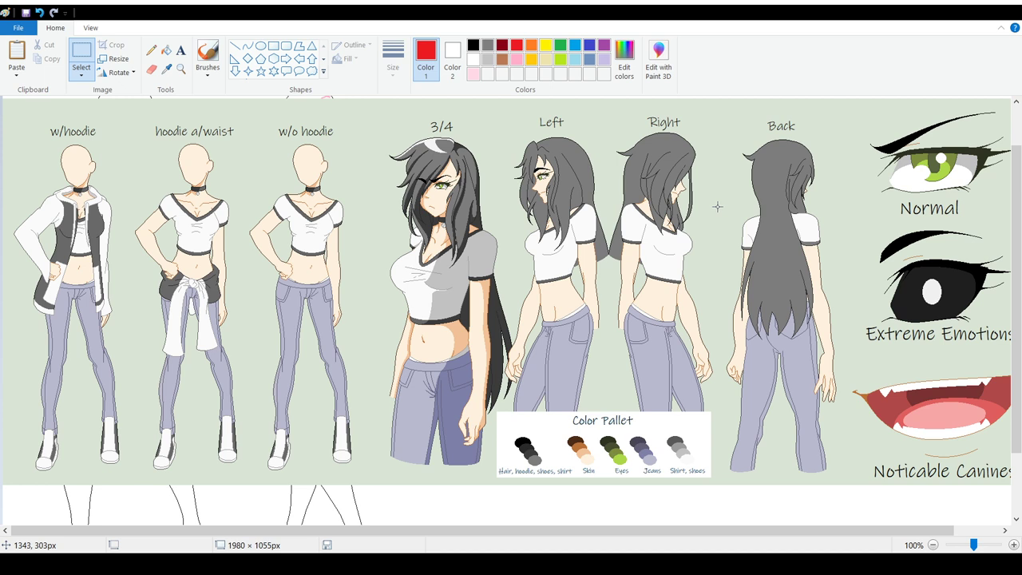
scroll(717, 206, "up", 1)
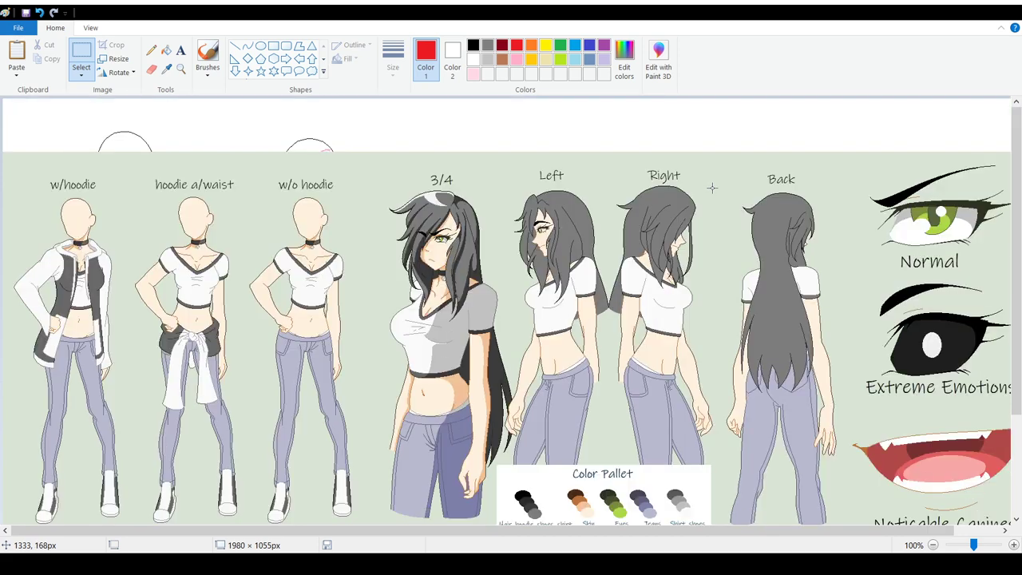
scroll(715, 200, "down", 2)
scroll(711, 188, "up", 1)
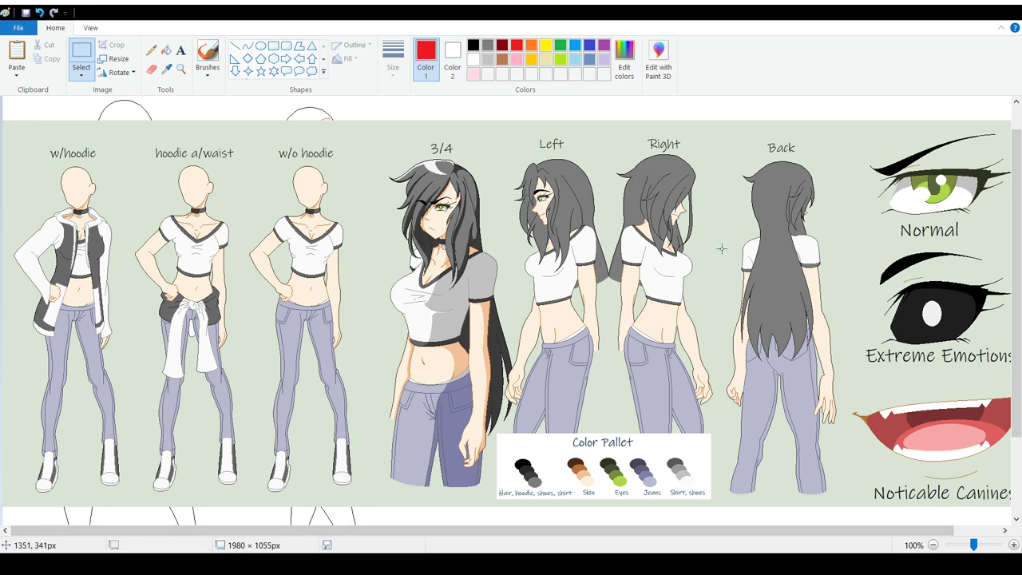
scroll(653, 275, "down", 3)
scroll(654, 275, "up", 3)
left_click(932, 545)
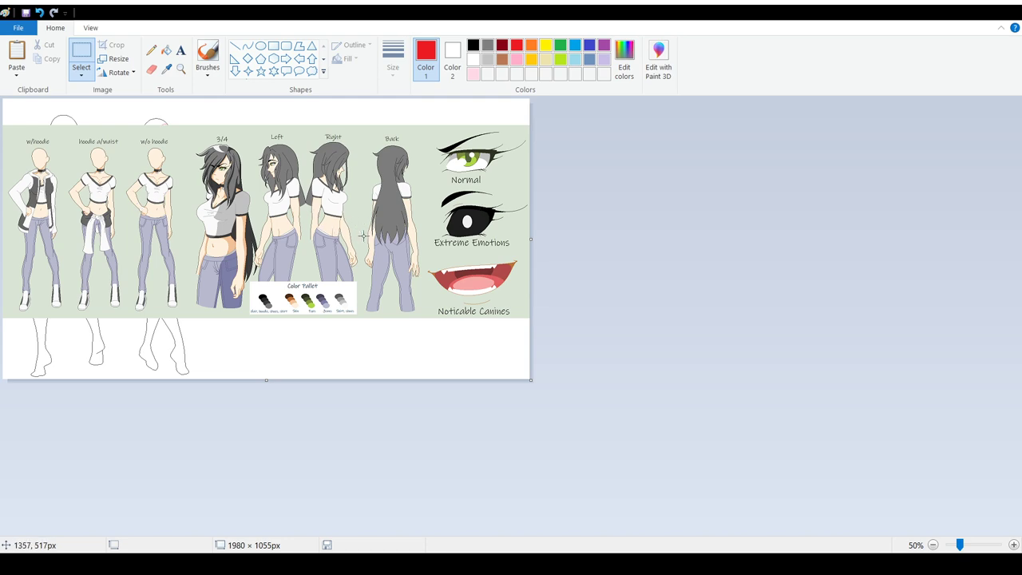
scroll(495, 406, "up", 1)
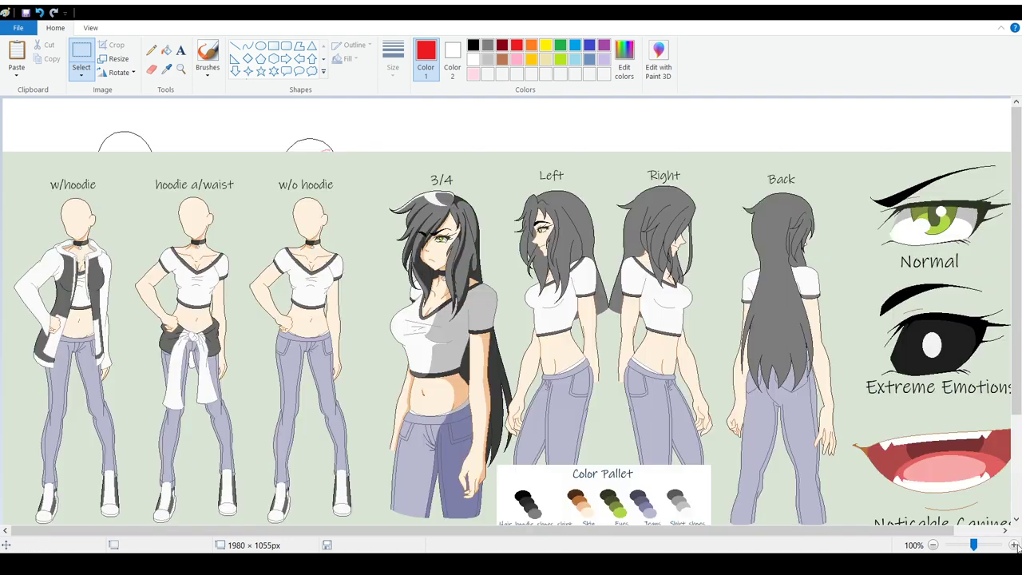
scroll(328, 403, "down", 3)
scroll(336, 391, "up", 2)
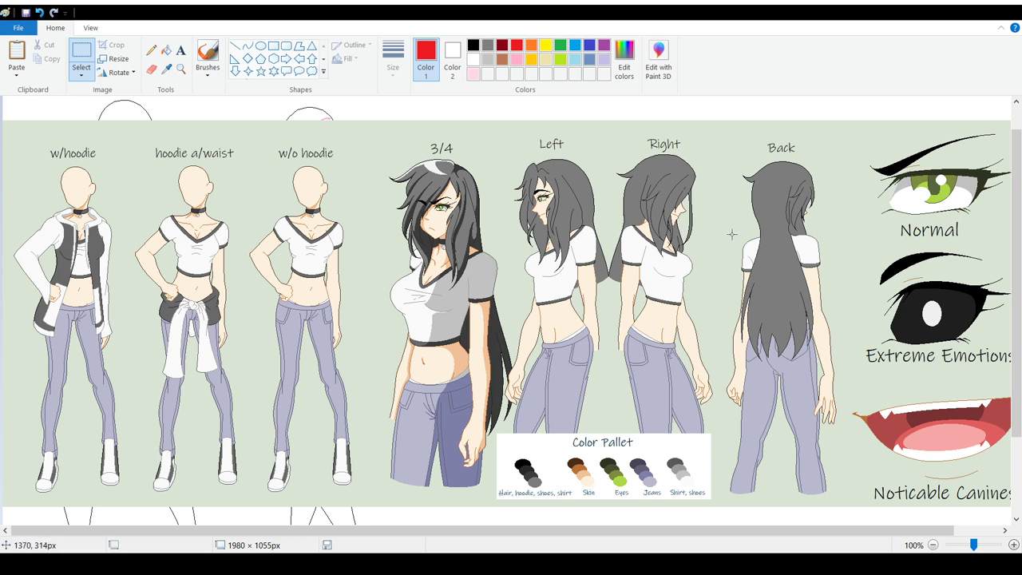
scroll(454, 256, "down", 1, "ctrl")
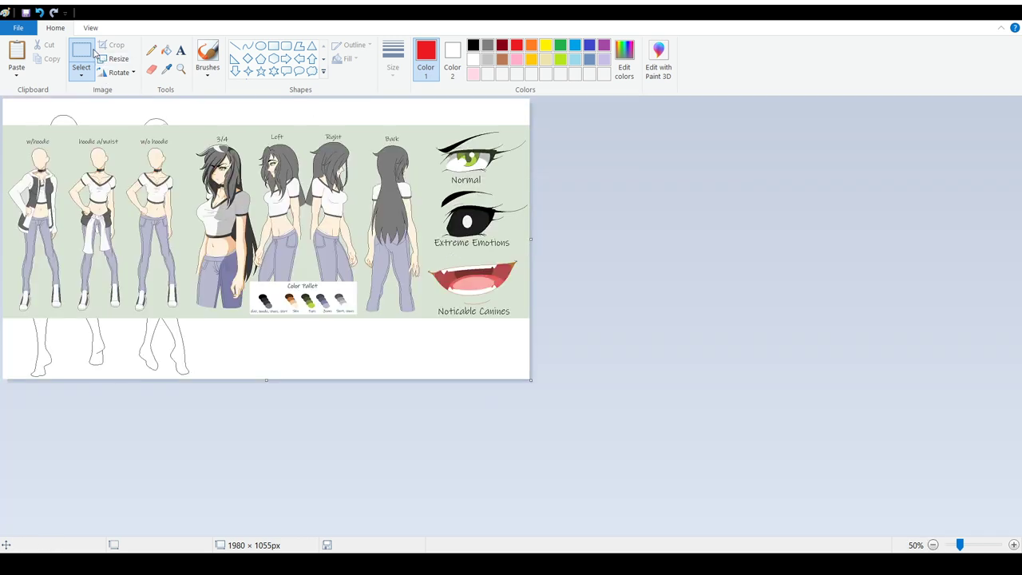
Step: Undo the pasted reference sheet and the canvas enlargements it caused
left_click(41, 17)
left_click(41, 18)
left_click(41, 18)
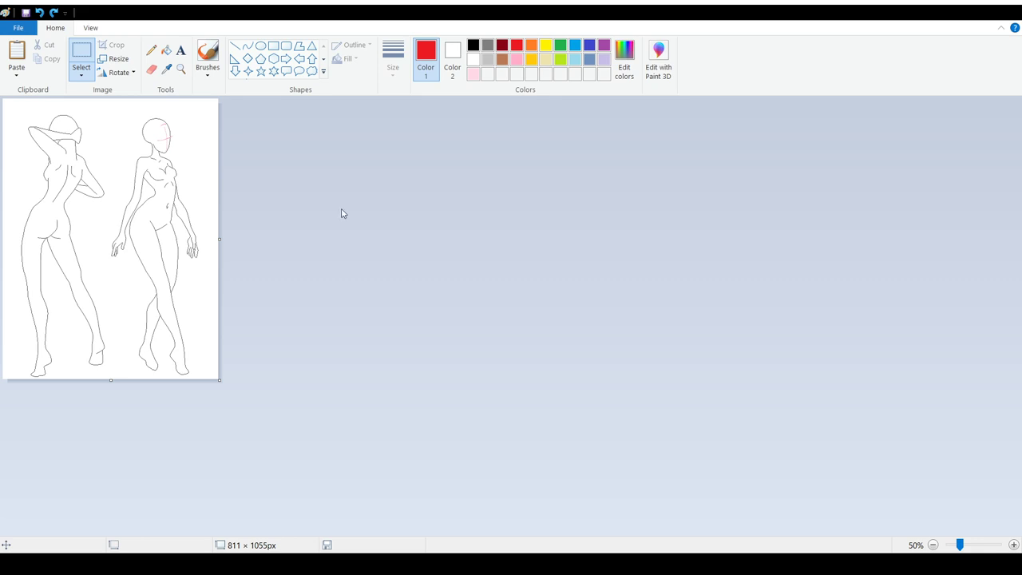
Step: Paste the reference sheet again to widen the canvas to 1980 × 1055 px, and undo only the pasted image
left_click(1013, 545)
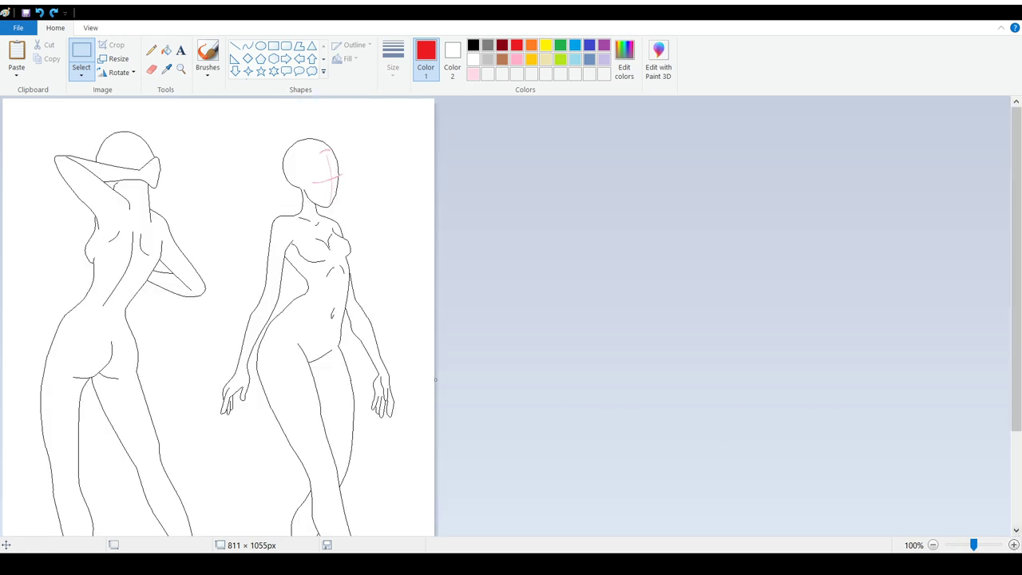
left_click(932, 544)
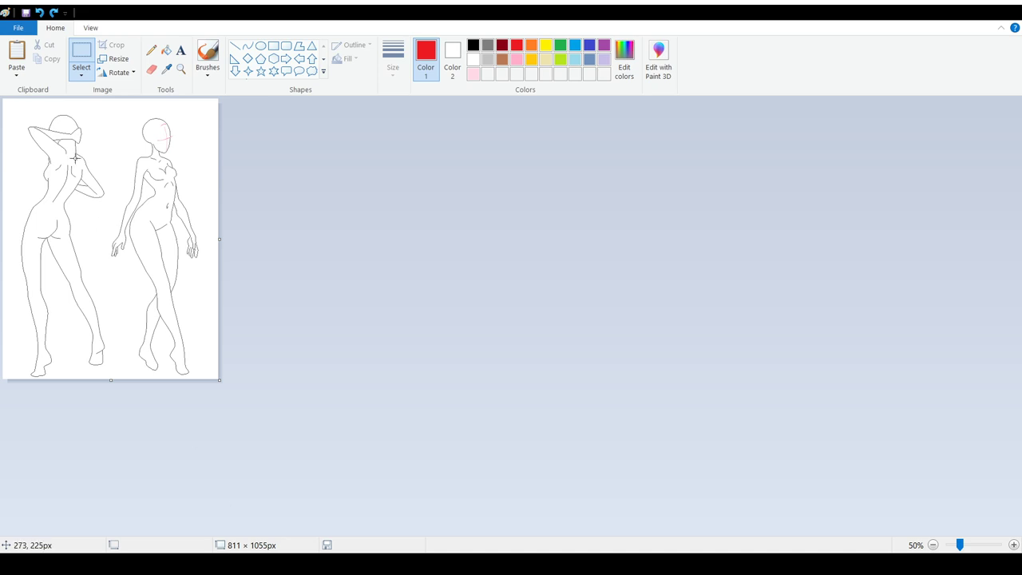
left_click(1013, 544)
left_click(1013, 545)
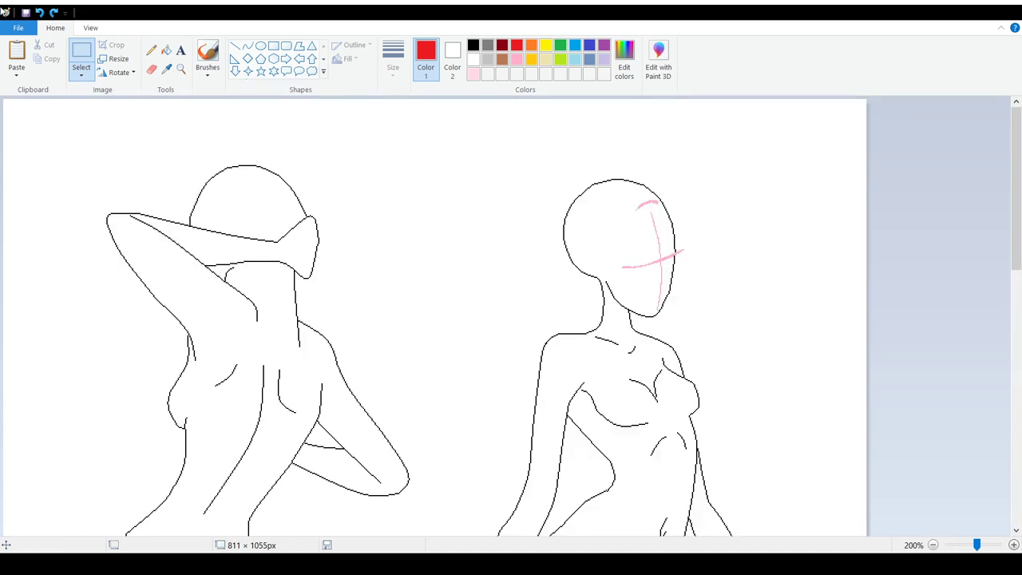
left_click(17, 52)
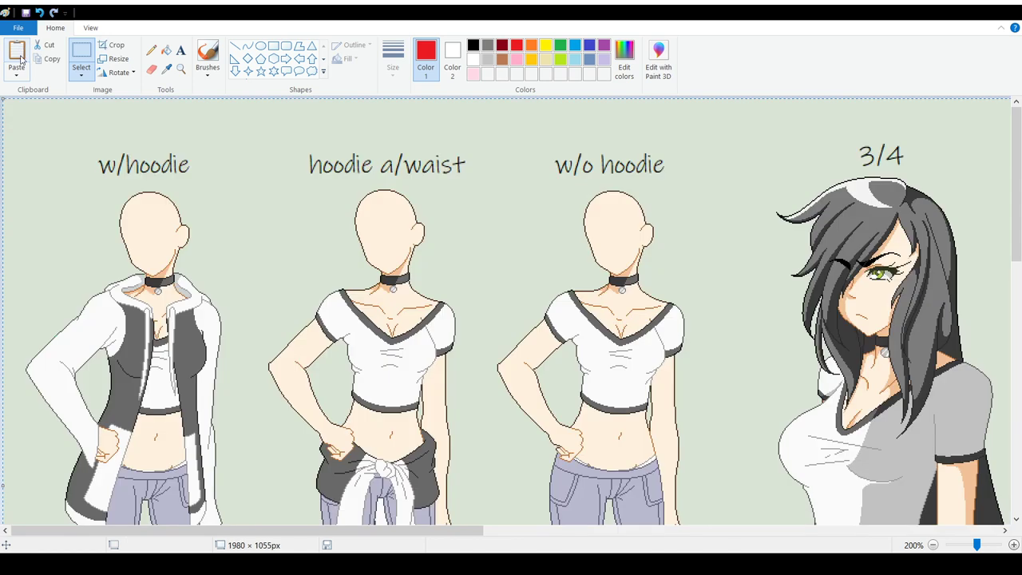
left_click(932, 545)
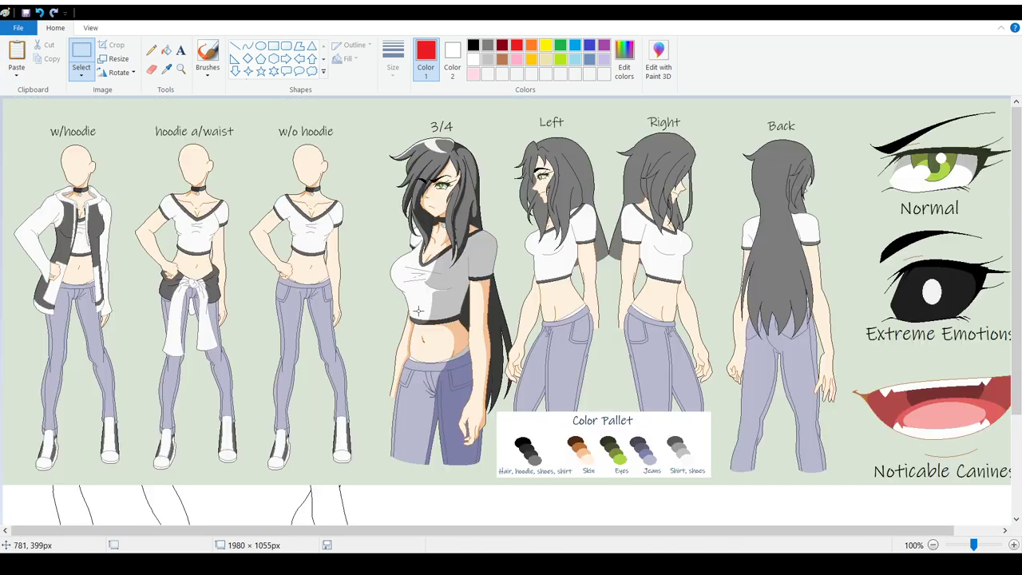
left_click(39, 12)
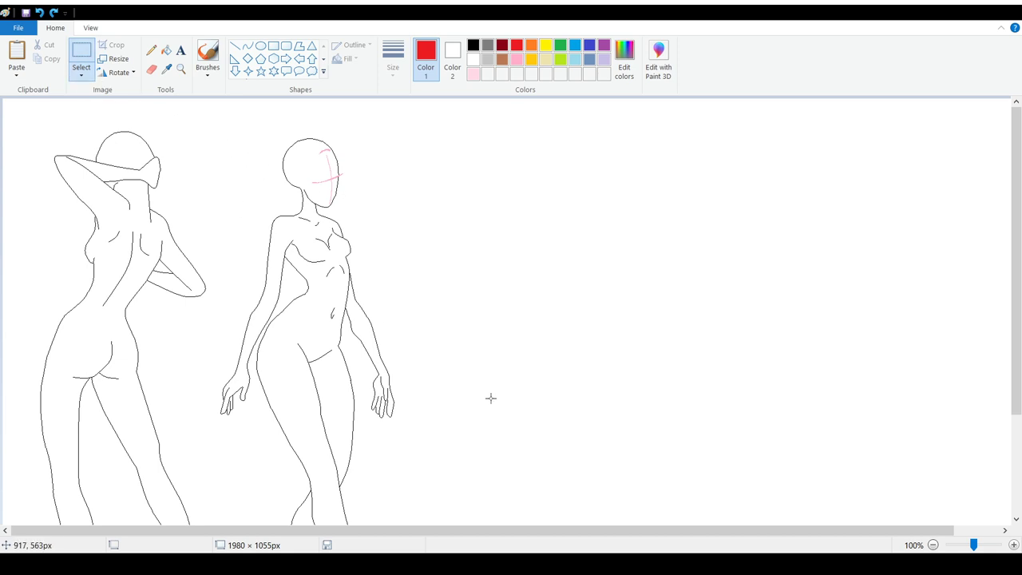
Step: Select the front-view figure with a free-form selection and move it slightly closer to the back-view figure
left_click(932, 545)
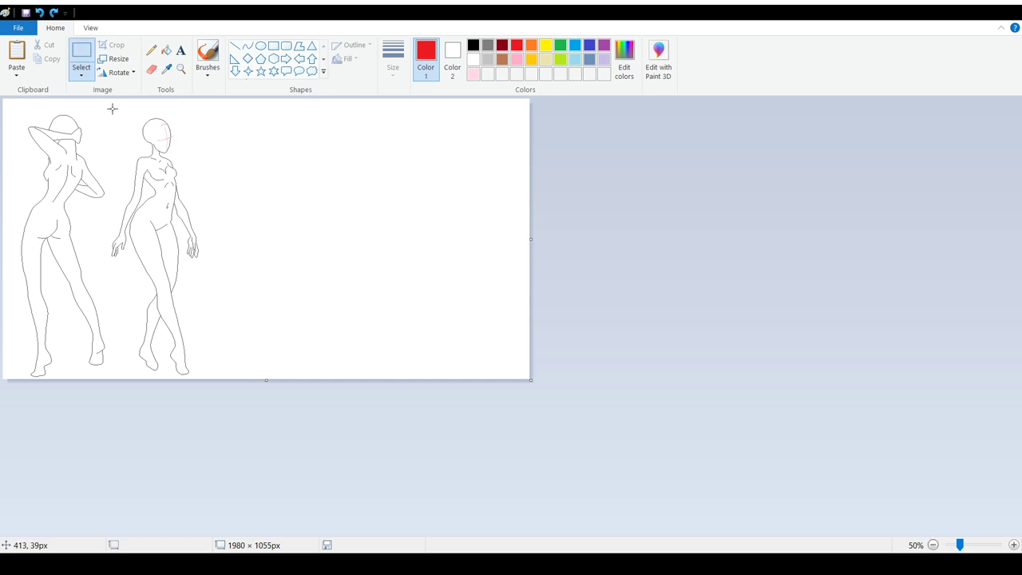
left_click(83, 72)
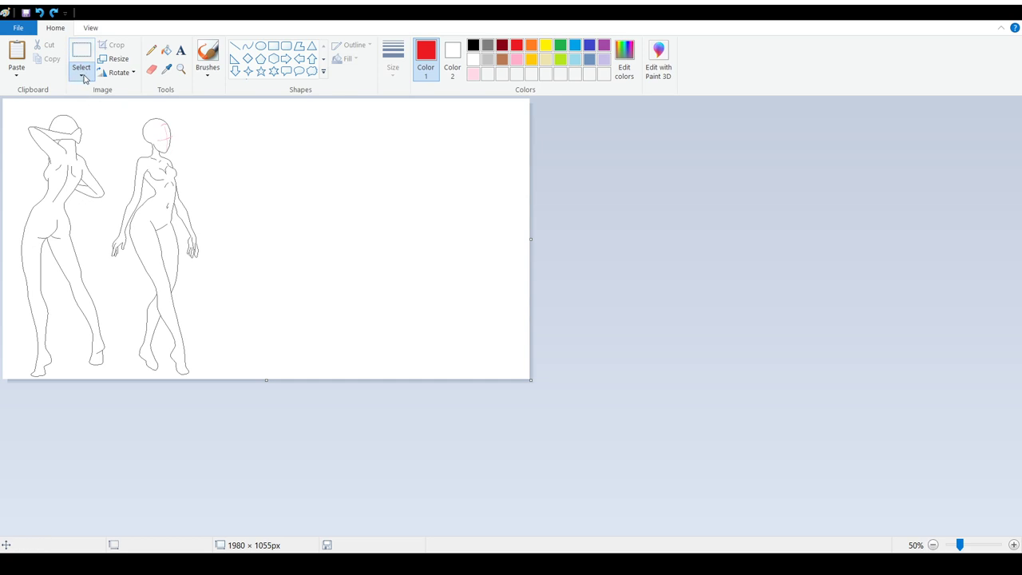
mouse_move(154, 109)
left_mouse_down()
mouse_move(100, 267)
mouse_move(117, 362)
mouse_move(184, 397)
mouse_move(234, 372)
mouse_move(235, 227)
mouse_move(205, 128)
mouse_move(142, 110)
left_mouse_up()
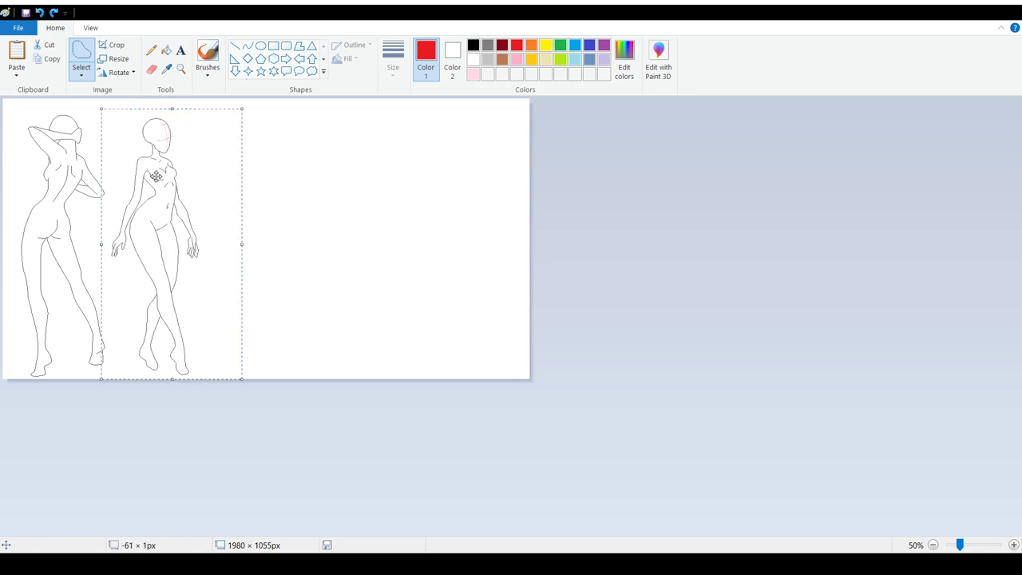
left_click_drag(157, 176, 137, 184)
left_click(324, 150)
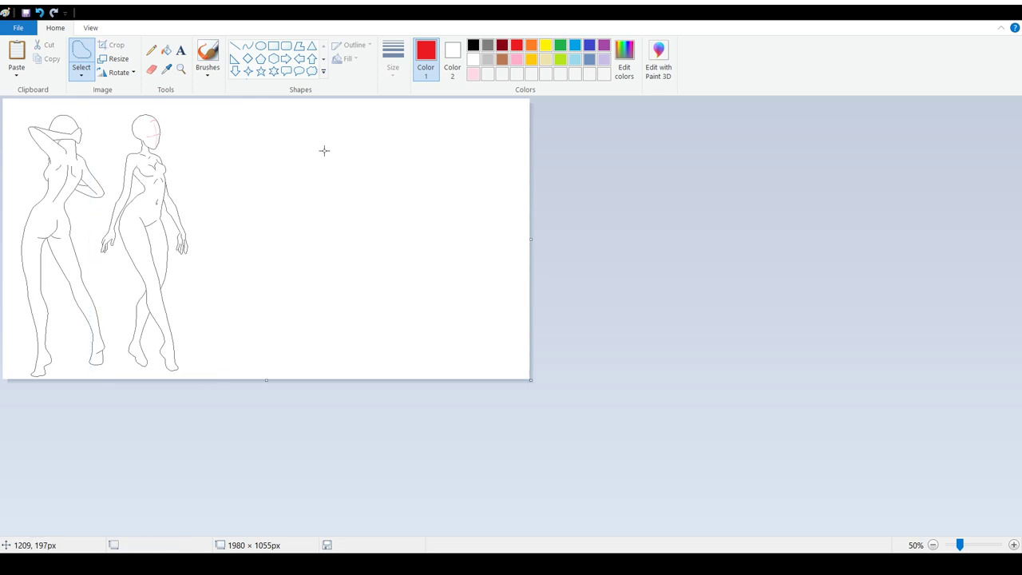
Step: Shrink the canvas to 770 × 1054 px around the two figures and sample the canvas white as the secondary colour
left_click_drag(530, 238, 207, 287)
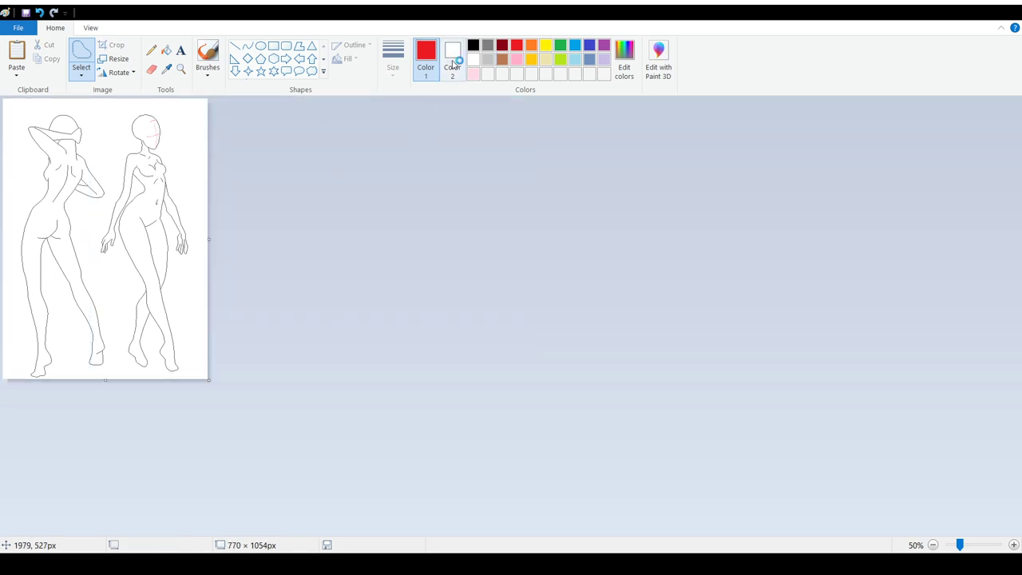
left_click(173, 76)
right_click(182, 104)
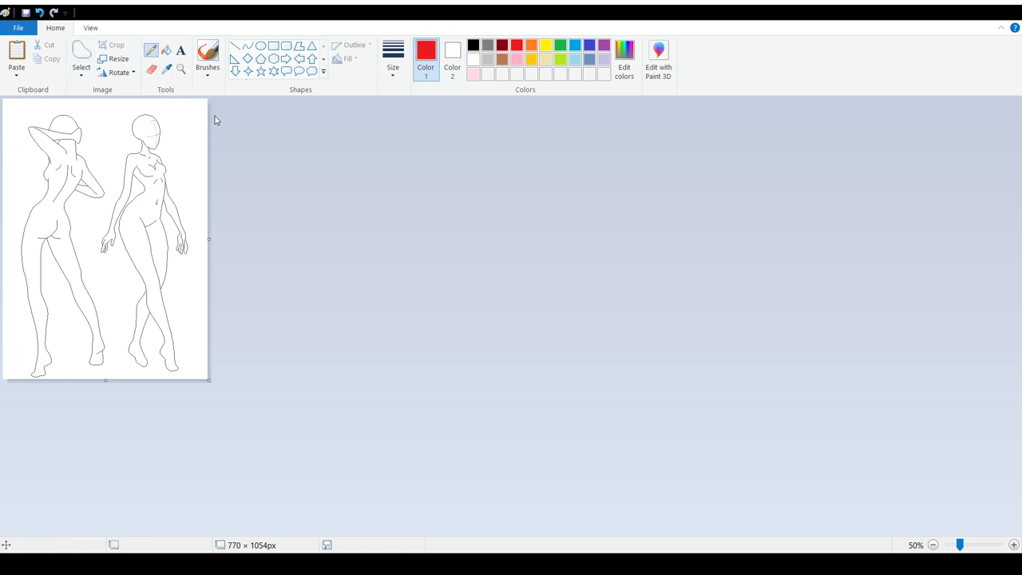
left_click(77, 60)
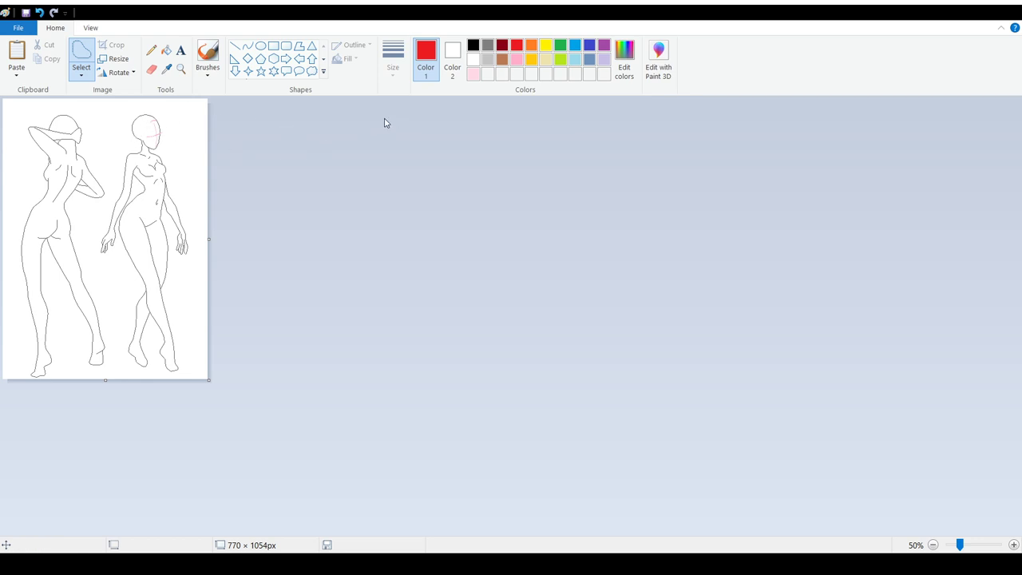
Step: Move the front-view figure over the back-view figure with pale pink as the secondary colour, and undo the move
left_click(452, 60)
left_click(474, 74)
left_click(426, 66)
mouse_move(174, 113)
left_mouse_down()
mouse_move(151, 102)
mouse_move(118, 112)
mouse_move(93, 243)
mouse_move(117, 356)
mouse_move(149, 384)
mouse_move(199, 371)
mouse_move(206, 188)
mouse_move(172, 112)
left_mouse_up()
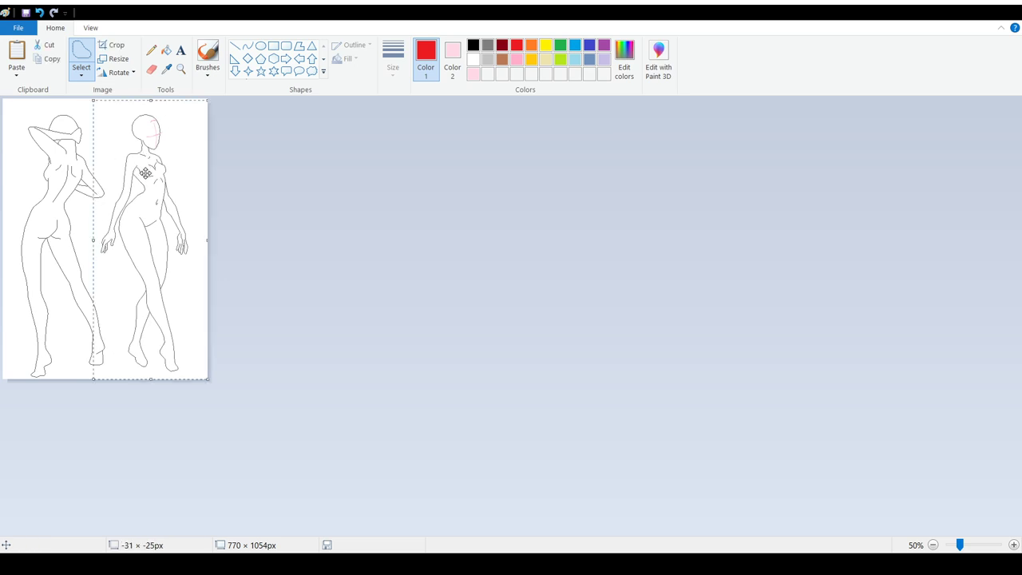
left_click_drag(146, 172, 88, 169)
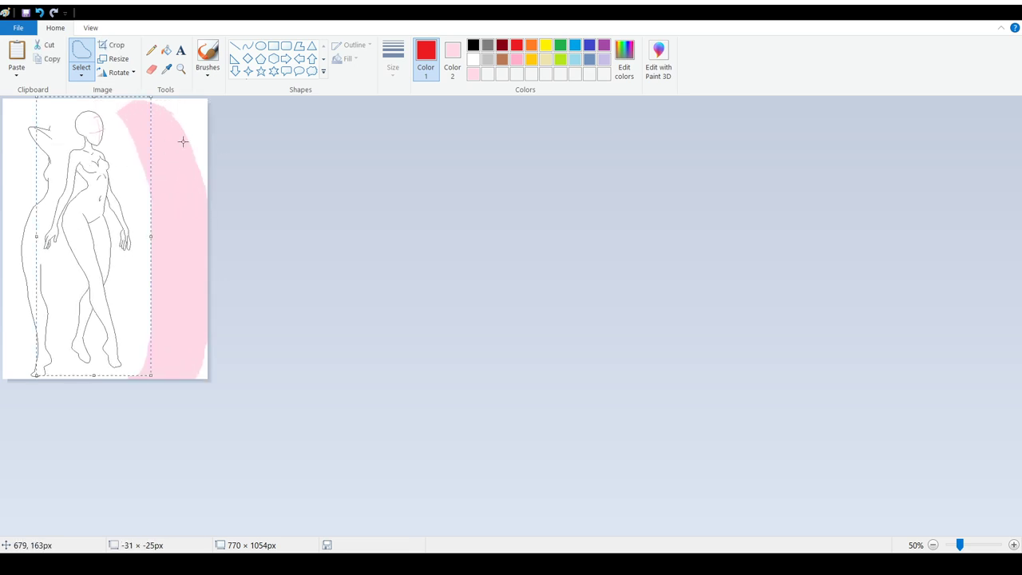
left_click(39, 13)
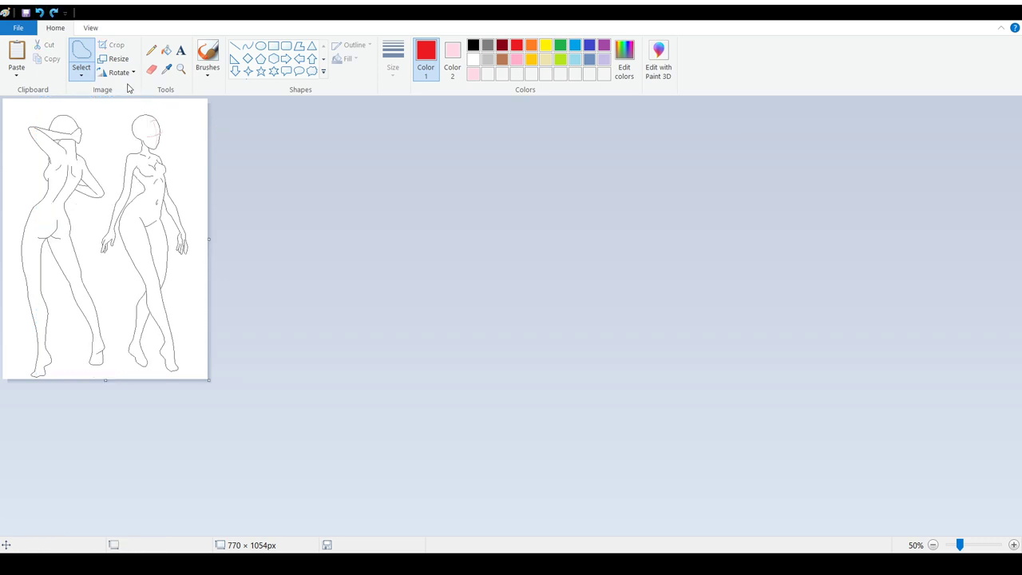
Step: Sample the canvas white as the secondary colour again and shift the free-form-selected front-view figure slightly away from the back-view figure
left_click(166, 69)
right_click(182, 107)
mouse_move(142, 110)
left_mouse_down()
mouse_move(110, 129)
mouse_move(92, 276)
mouse_move(117, 346)
mouse_move(158, 382)
mouse_move(242, 277)
mouse_move(227, 166)
mouse_move(172, 115)
mouse_move(127, 115)
mouse_move(70, 136)
left_mouse_up()
left_click(129, 143)
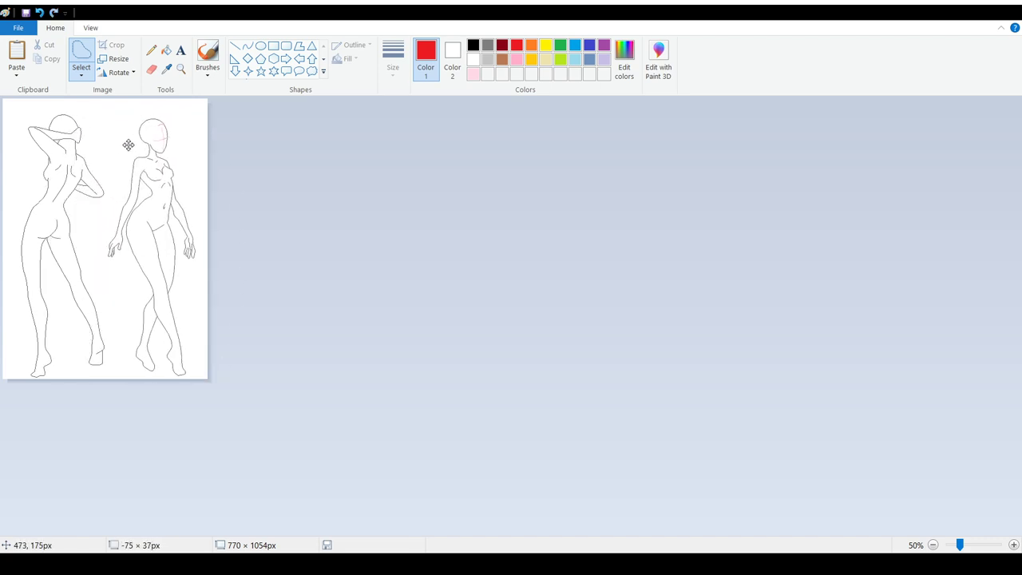